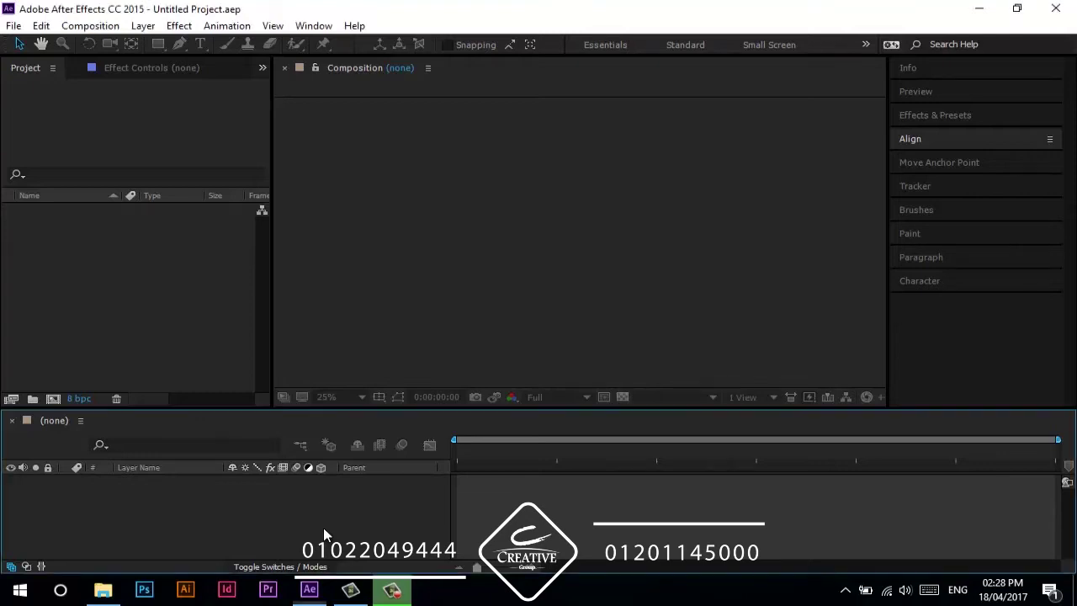
- Create Comp 1 with the HDTV 1080 25 preset (1920×1080, 25 fps, 10 seconds) and activate its viewer
key(ctrl+n)
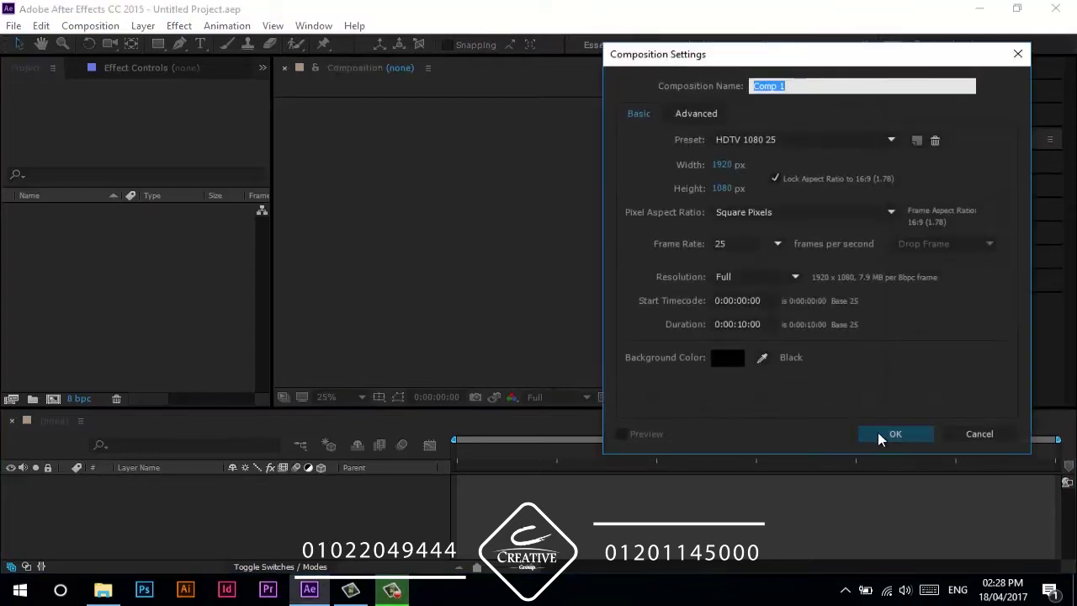
click(884, 435)
scroll(402, 280, down, 3)
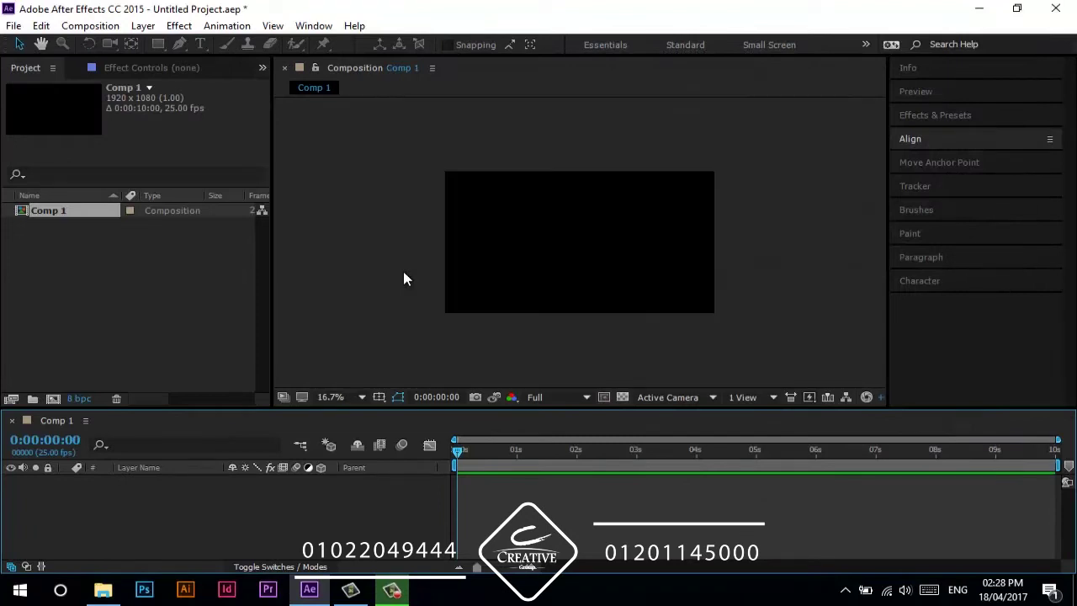
scroll(401, 282, up, 3)
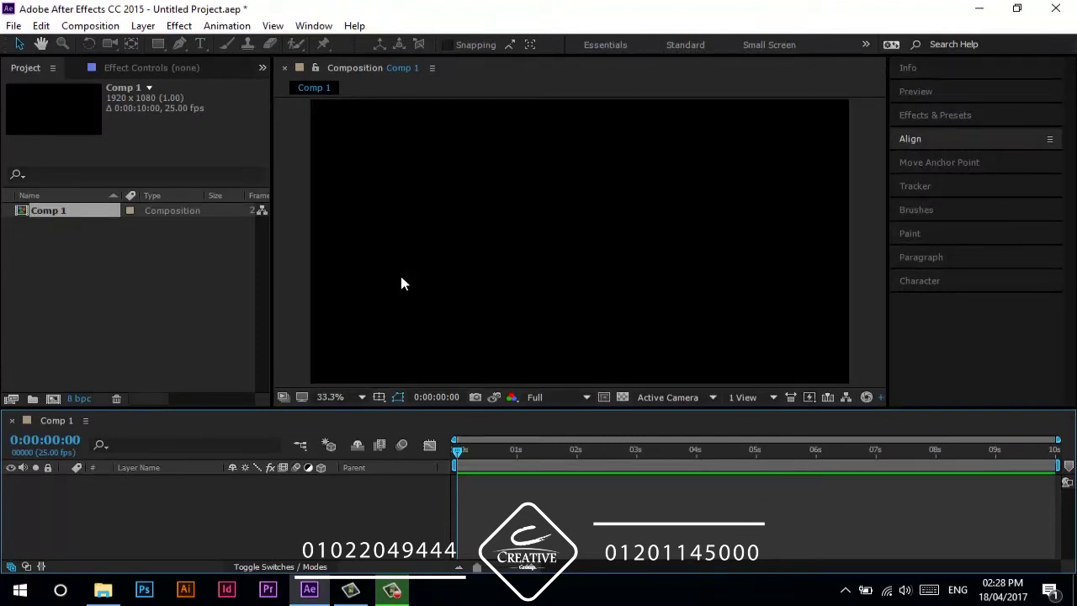
click(397, 304)
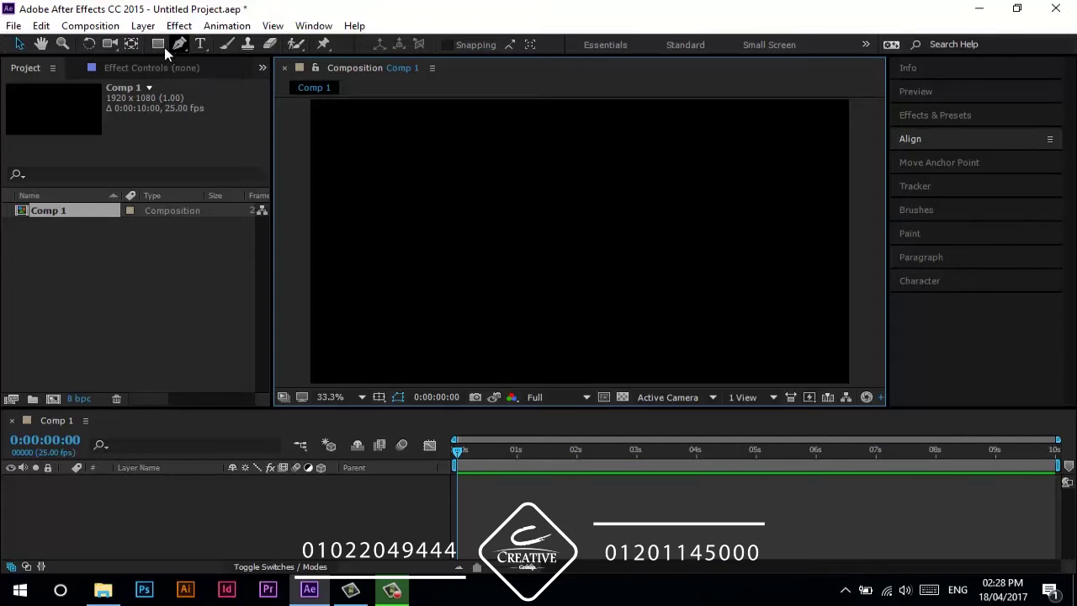
- Draw trial blue rectangles in Comp 1 with the Rectangle tool, then remove them
click(164, 47)
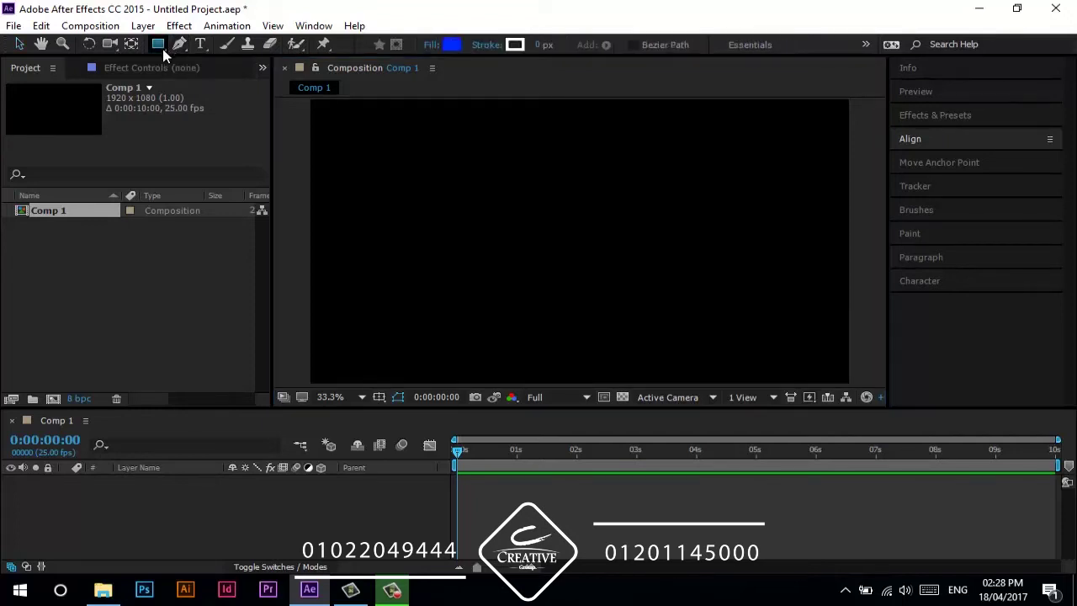
drag(359, 153, 475, 276)
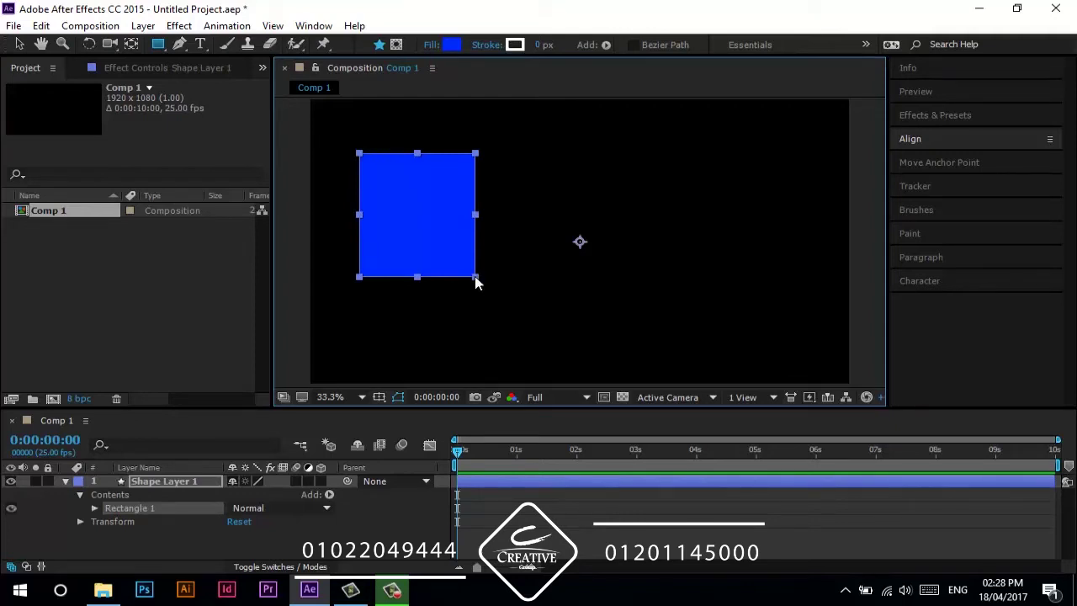
key(ctrl+z)
drag(356, 140, 505, 280)
mouse_move(453, 255)
mouse_down()
mouse_move(491, 306)
mouse_move(378, 143)
mouse_move(510, 283)
mouse_move(369, 153)
mouse_move(429, 232)
mouse_up()
key(Delete)
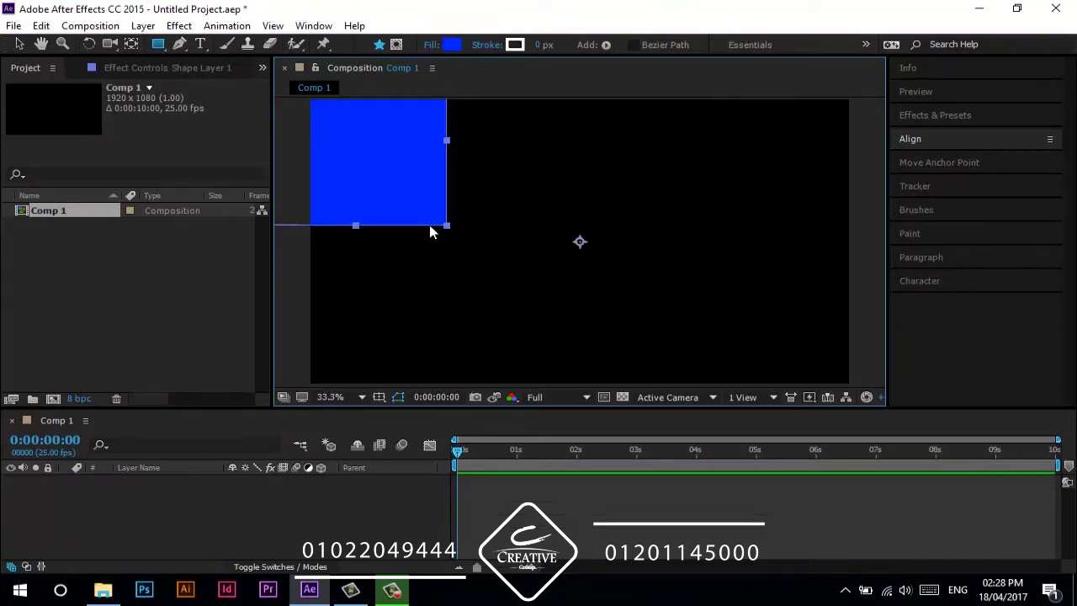
- Show the Title/Action Safe guides and draw a small blue square shape layer from the centre
click(381, 398)
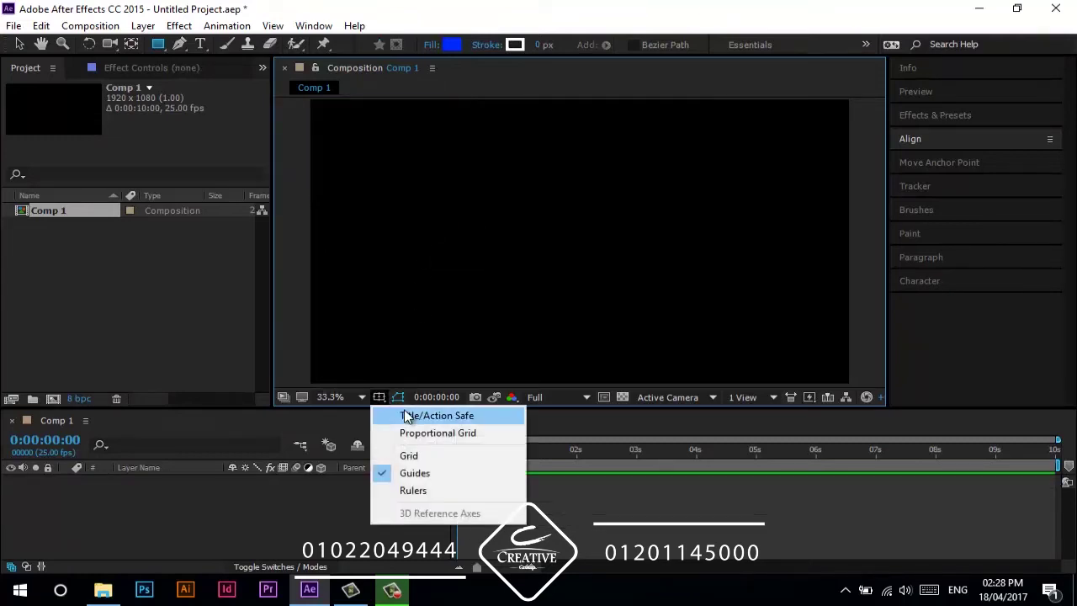
click(409, 415)
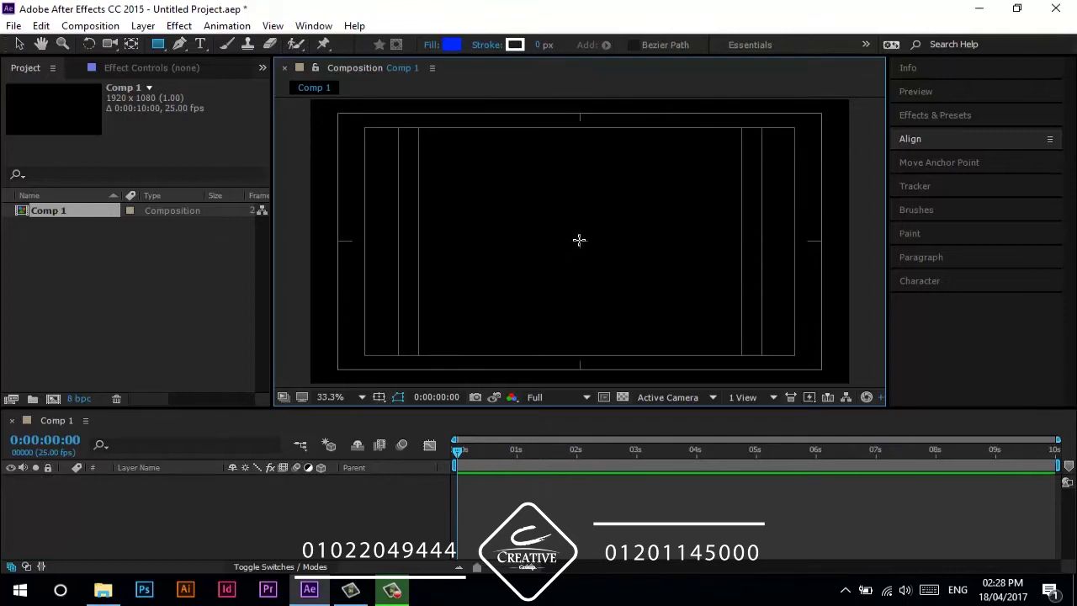
mouse_move(580, 240)
mouse_down()
mouse_move(513, 199)
mouse_move(465, 140)
mouse_up()
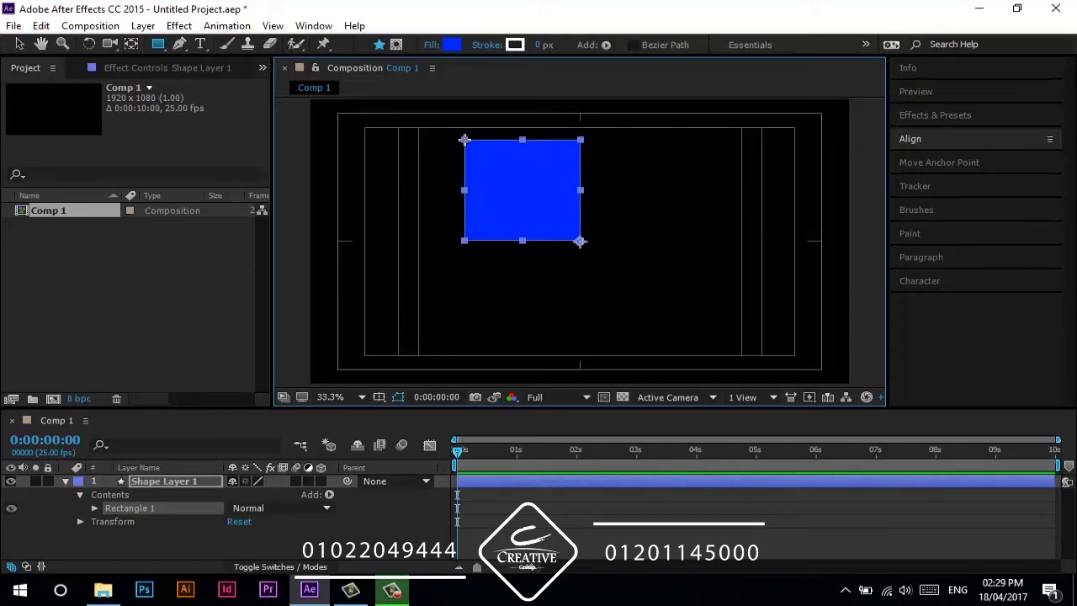
drag(474, 147, 512, 200)
click(395, 543)
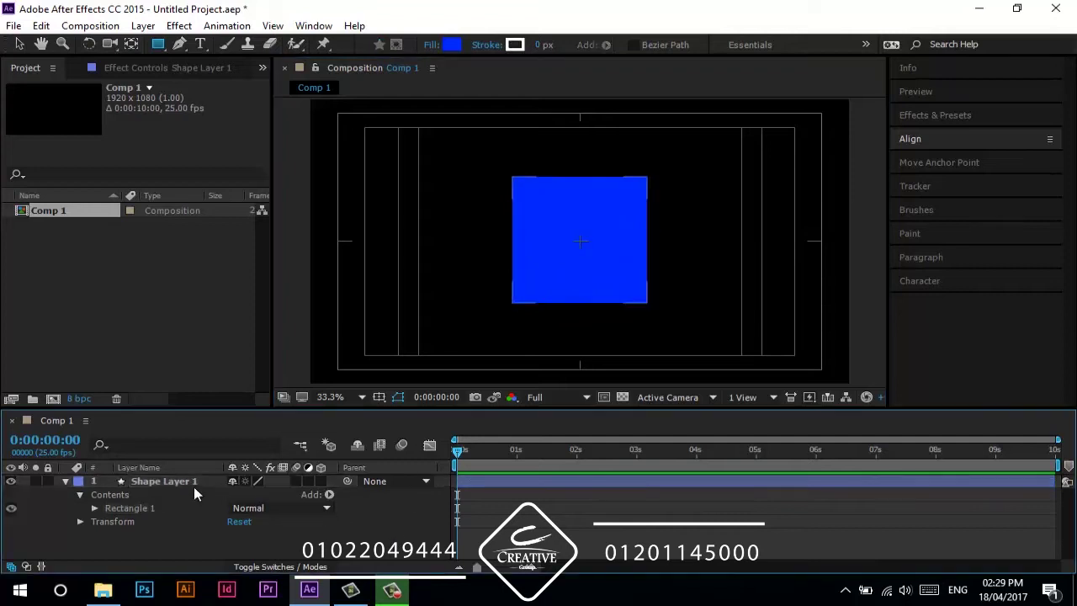
click(64, 480)
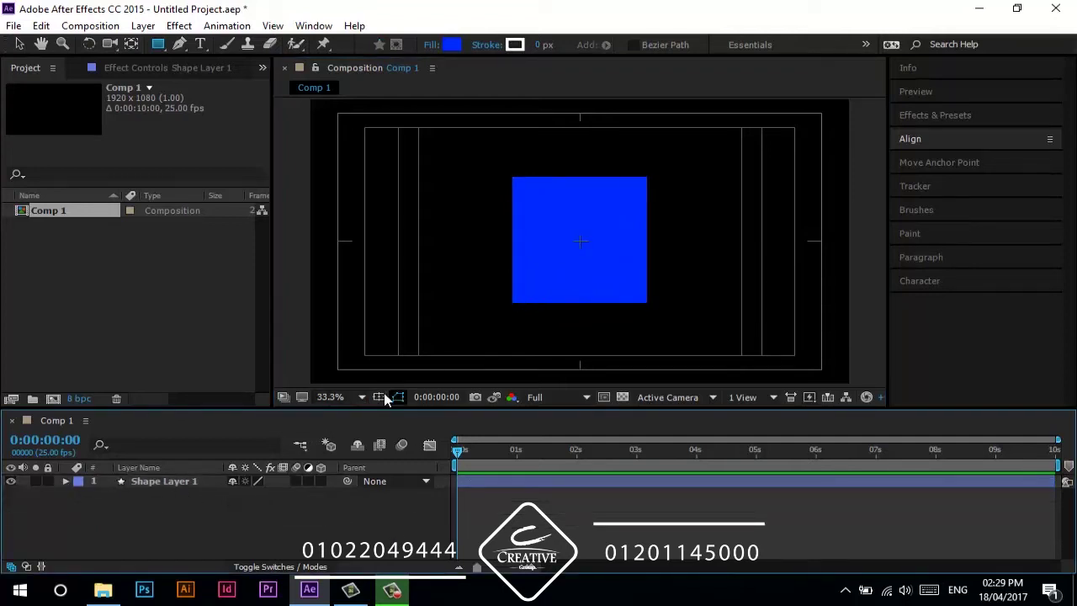
- Hide the safe guides and move the blue square left of centre
click(380, 397)
click(406, 416)
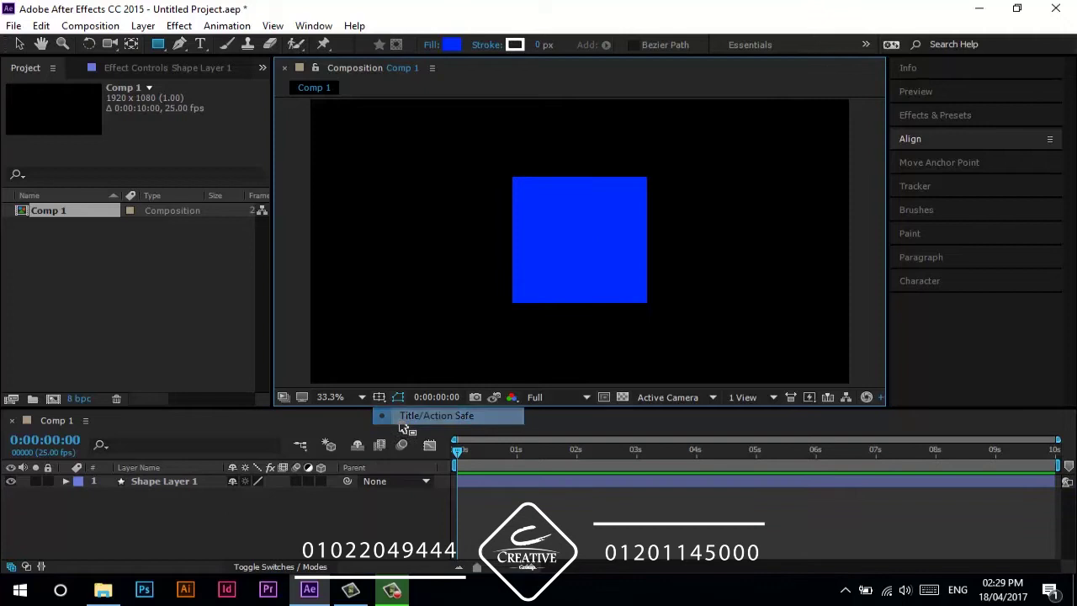
key(v)
drag(551, 274, 407, 265)
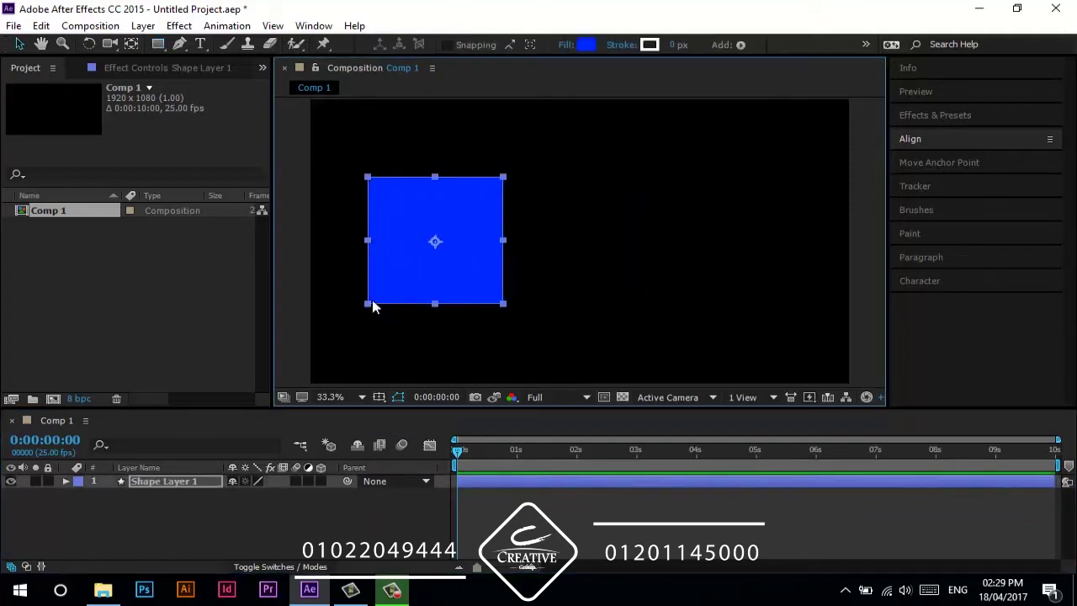
click(278, 503)
- Add a full-frame 1920×1080 Magenta Solid 1 layer at comp size
key(ctrl+y)
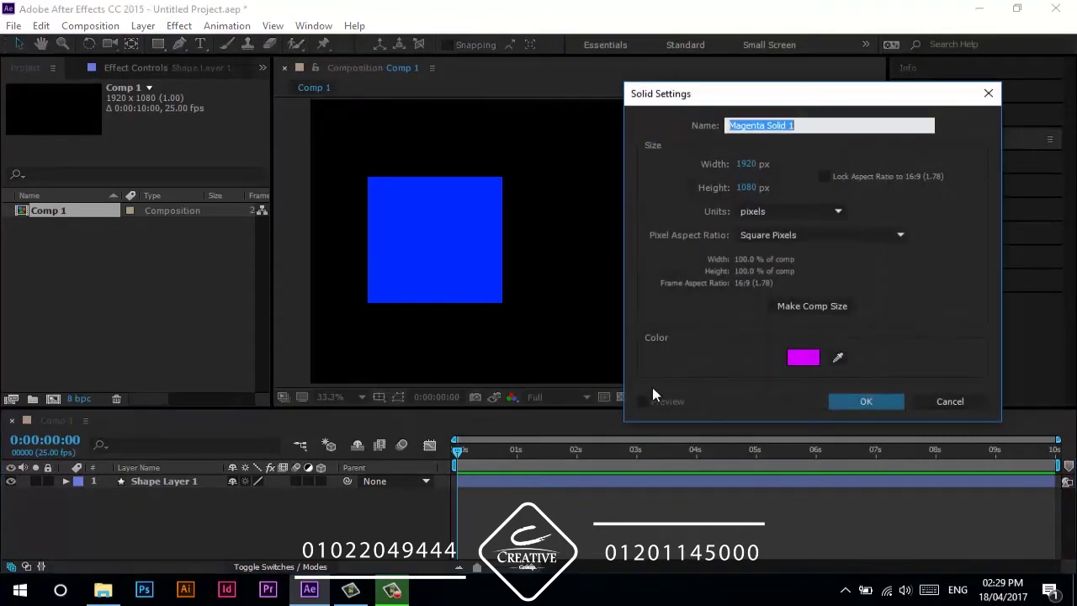
click(859, 400)
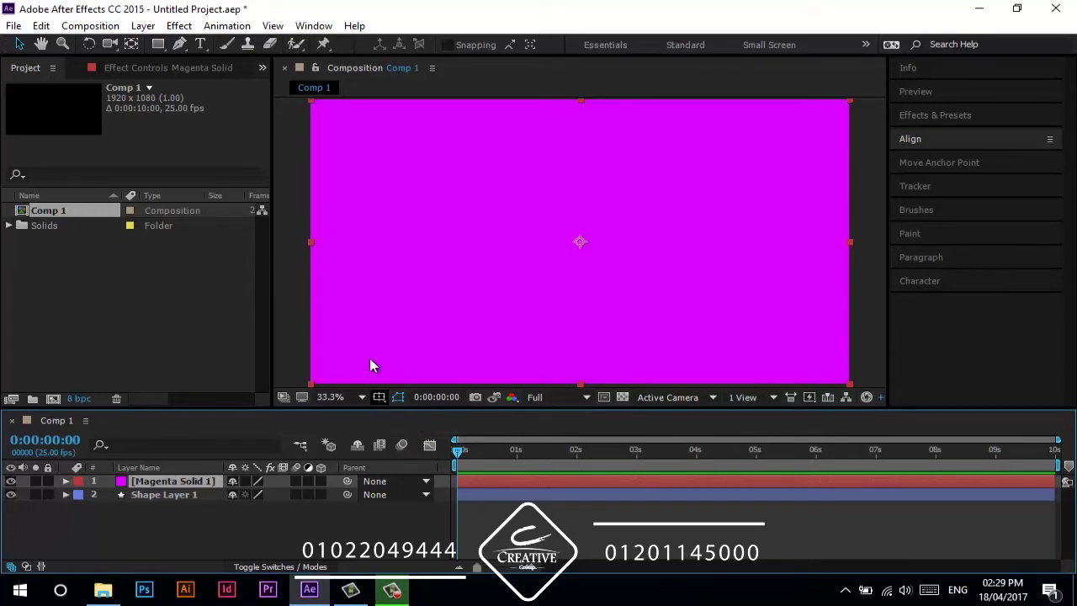
- Mask Magenta Solid 1 down to a square and position it right of the blue square
click(160, 46)
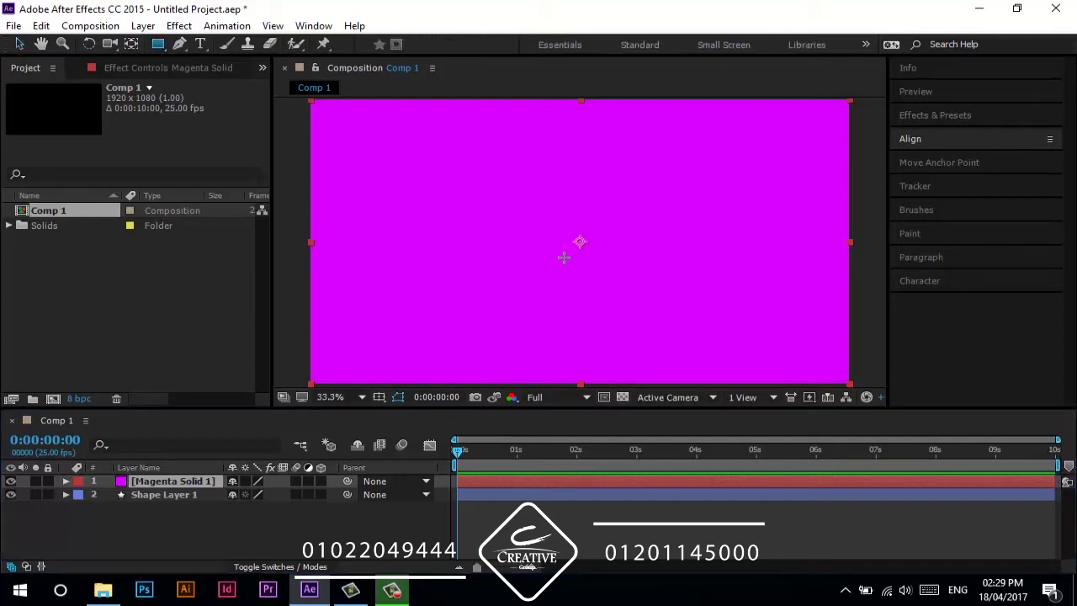
mouse_move(580, 242)
mouse_down()
mouse_move(516, 182)
mouse_move(502, 192)
mouse_move(516, 207)
mouse_up()
click(407, 526)
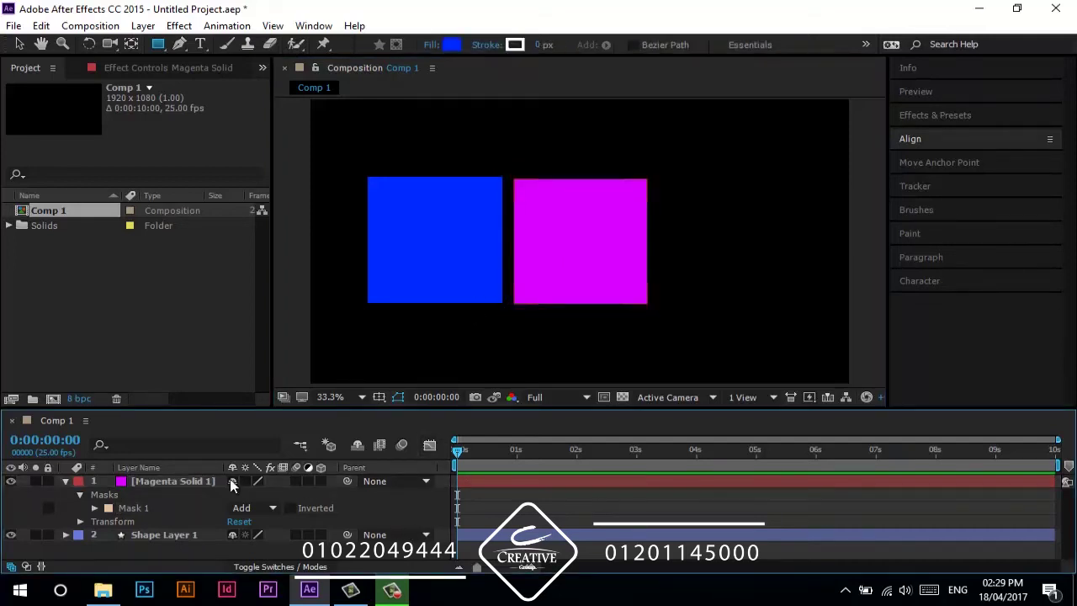
click(184, 479)
key(v)
drag(659, 271, 690, 278)
click(374, 508)
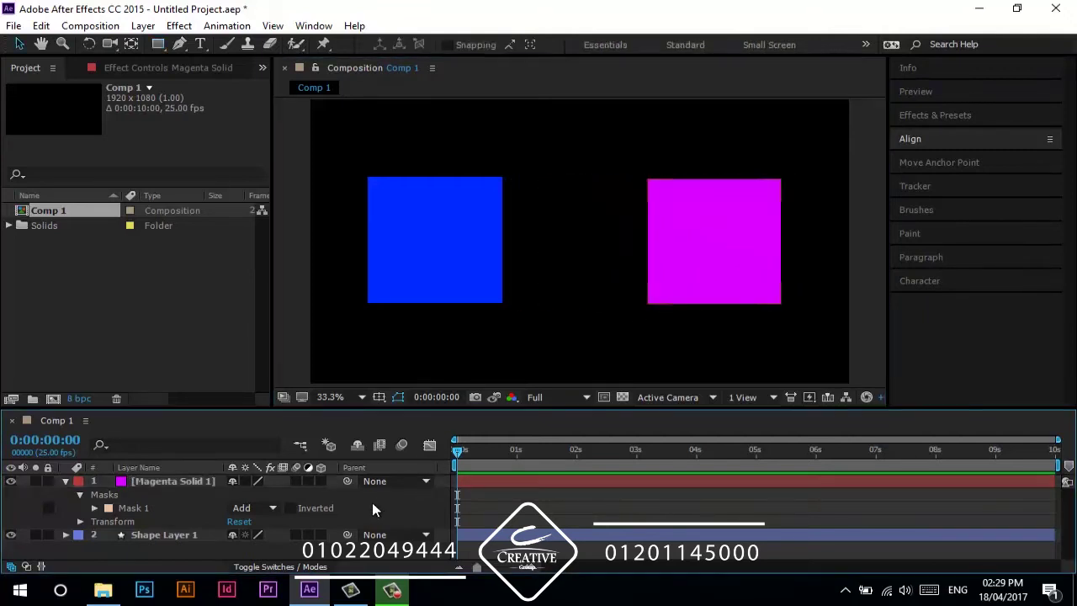
click(66, 482)
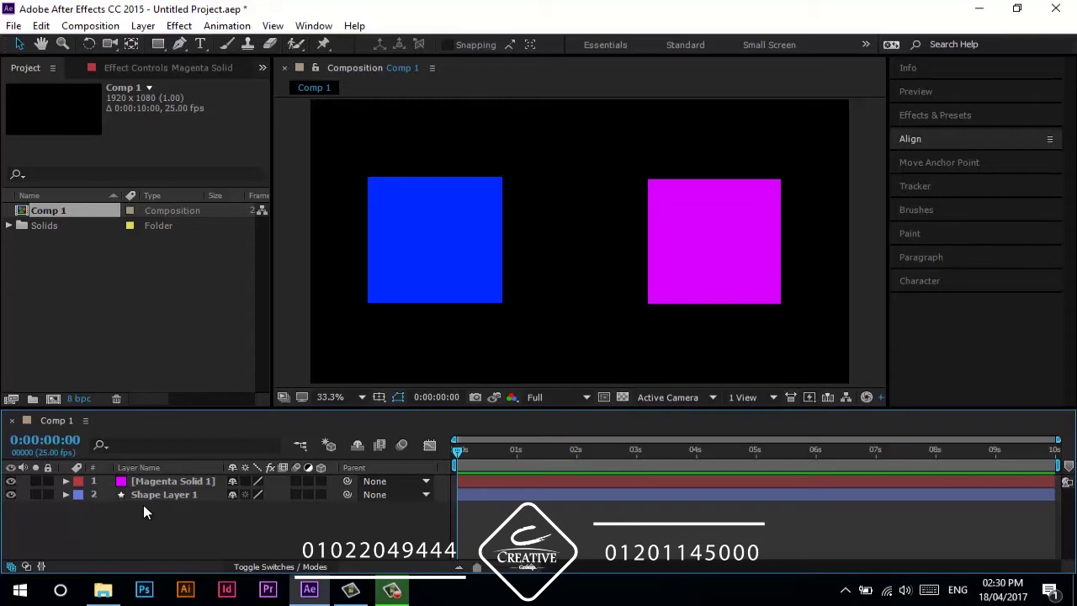
click(152, 495)
click(159, 481)
click(158, 495)
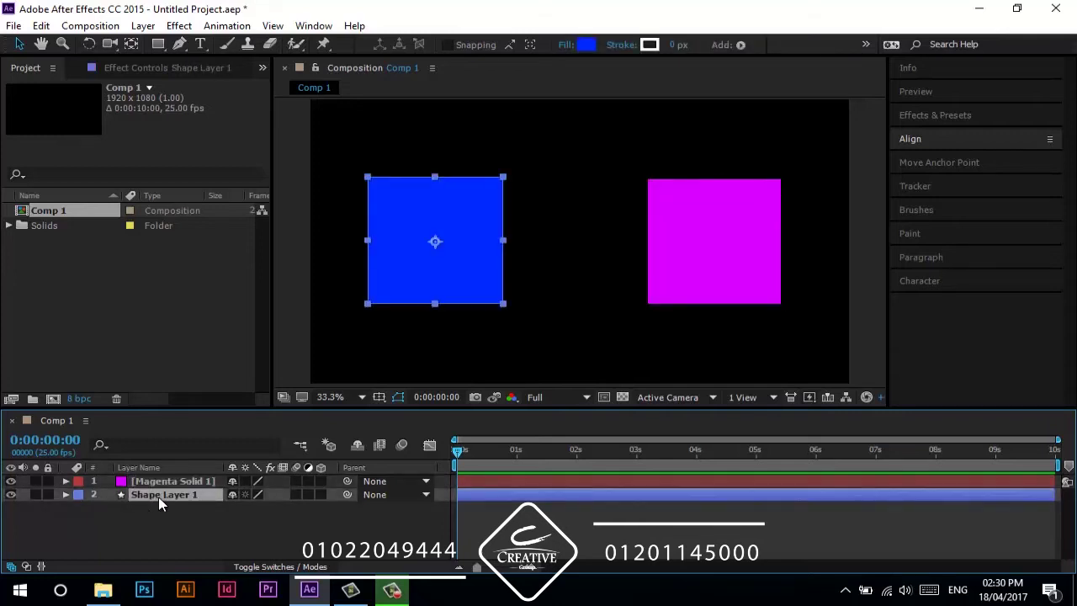
click(175, 481)
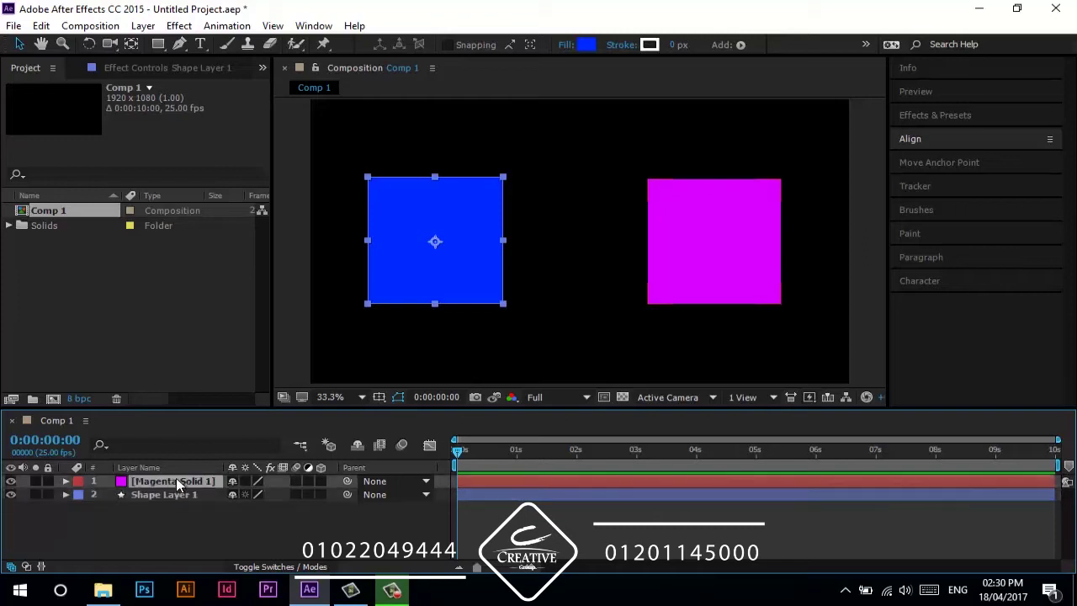
click(179, 496)
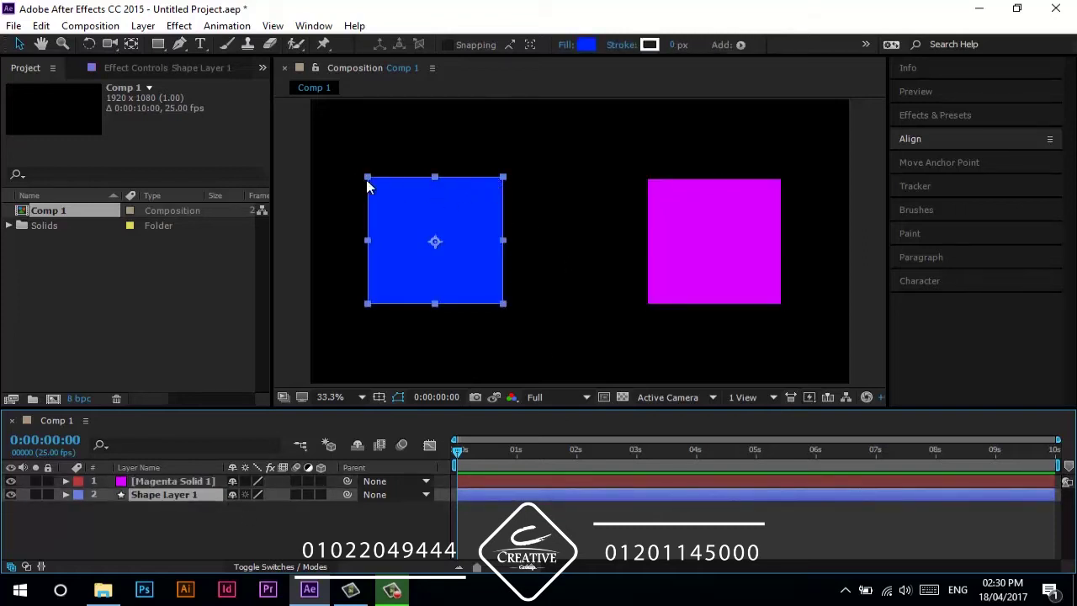
mouse_move(503, 178)
mouse_down()
mouse_move(455, 228)
mouse_move(493, 182)
mouse_move(466, 207)
mouse_move(483, 190)
mouse_move(457, 193)
mouse_move(503, 196)
mouse_move(439, 202)
mouse_move(436, 228)
mouse_move(498, 210)
mouse_move(525, 180)
mouse_move(492, 202)
mouse_move(495, 186)
mouse_up()
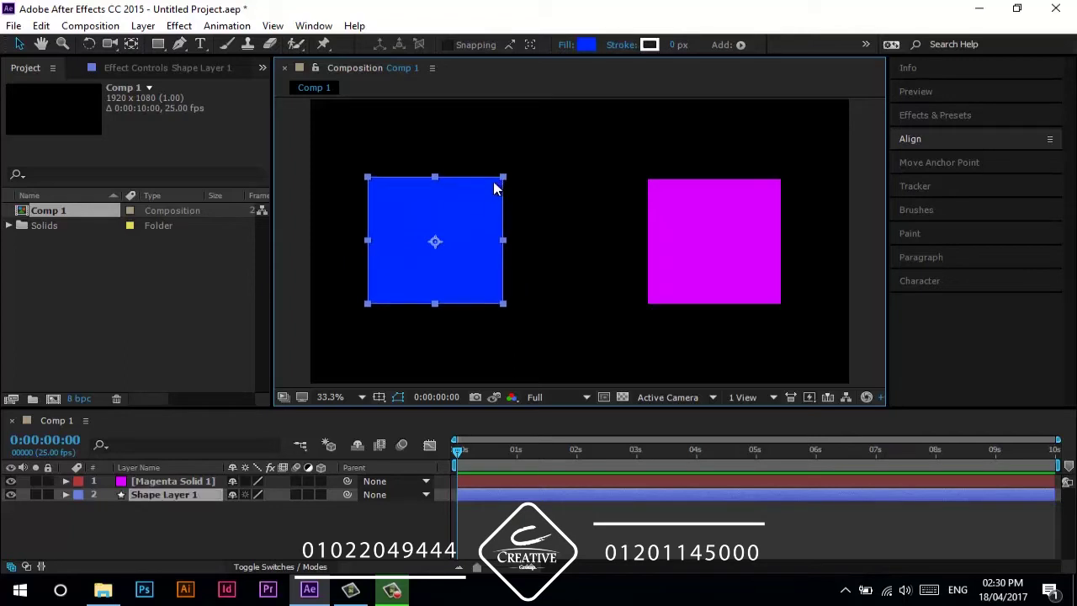
click(180, 480)
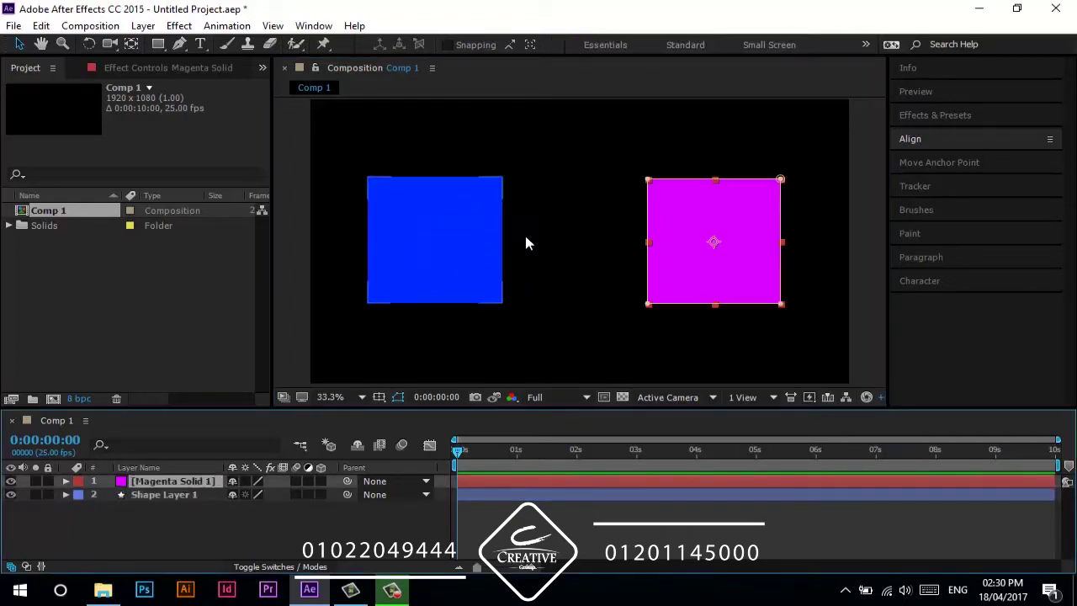
- Try dragging the magenta mask's corner points, then undo back to the square mask
drag(648, 179, 606, 236)
drag(648, 305, 742, 244)
drag(781, 303, 783, 323)
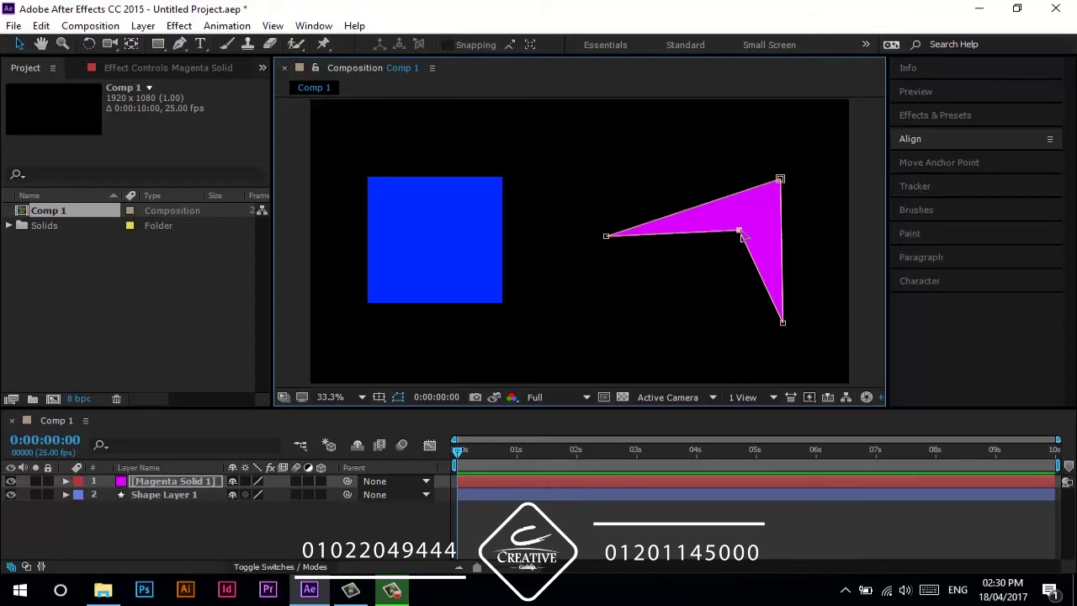
key(ctrl+z)
key(ctrl+z)
key(ctrl+z)
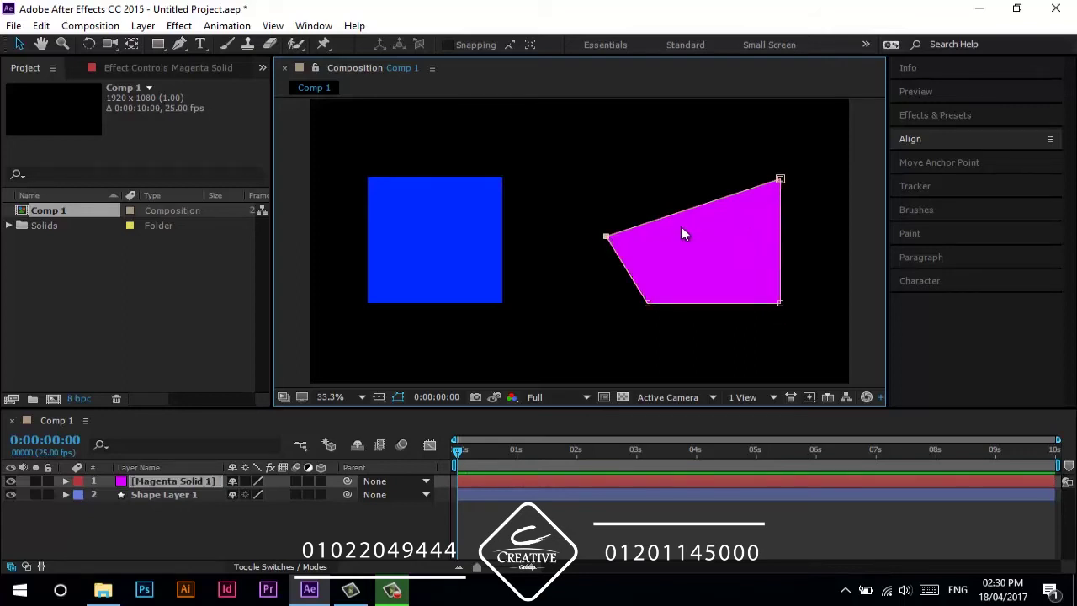
key(ctrl+z)
mouse_move(781, 178)
mouse_down()
mouse_move(750, 207)
mouse_move(794, 179)
mouse_up()
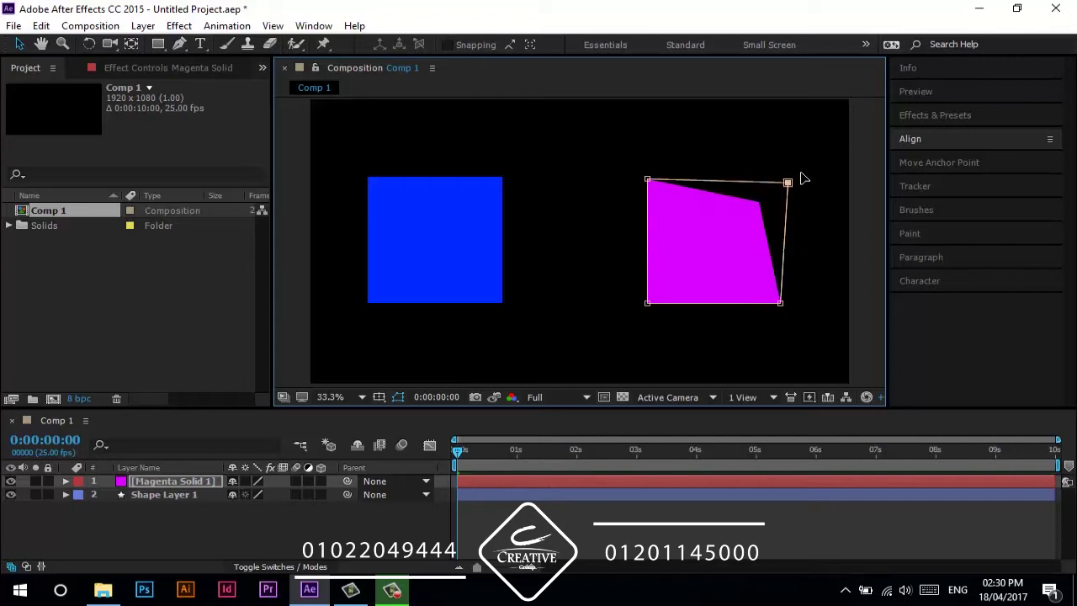
drag(647, 179, 569, 198)
mouse_move(647, 303)
mouse_down()
mouse_move(697, 258)
mouse_move(657, 309)
mouse_up()
key(ctrl+z)
key(ctrl+z)
key(ctrl+z)
key(ctrl+z)
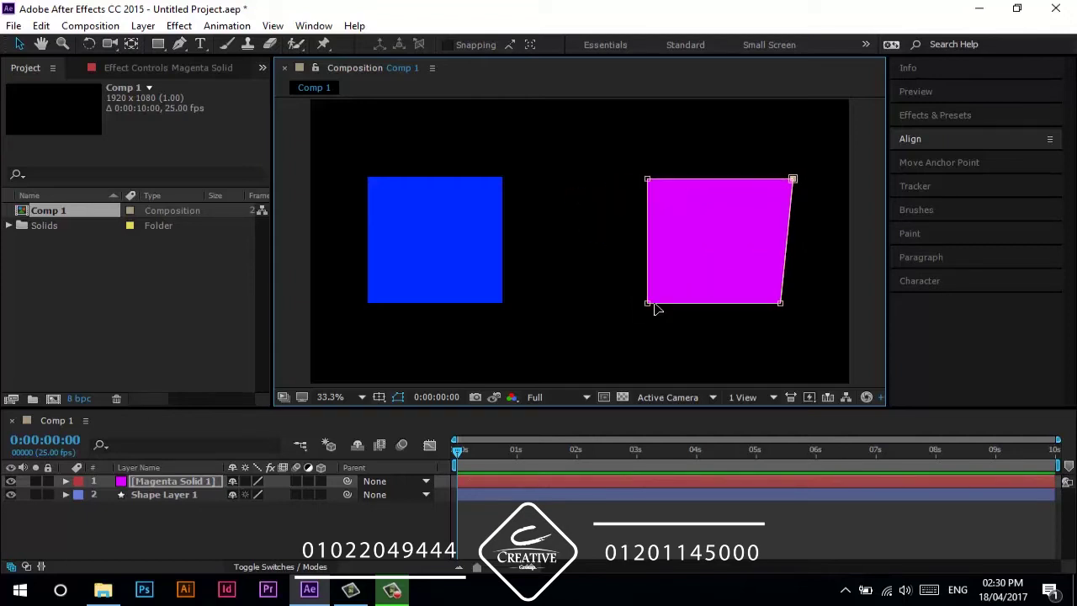
click(297, 516)
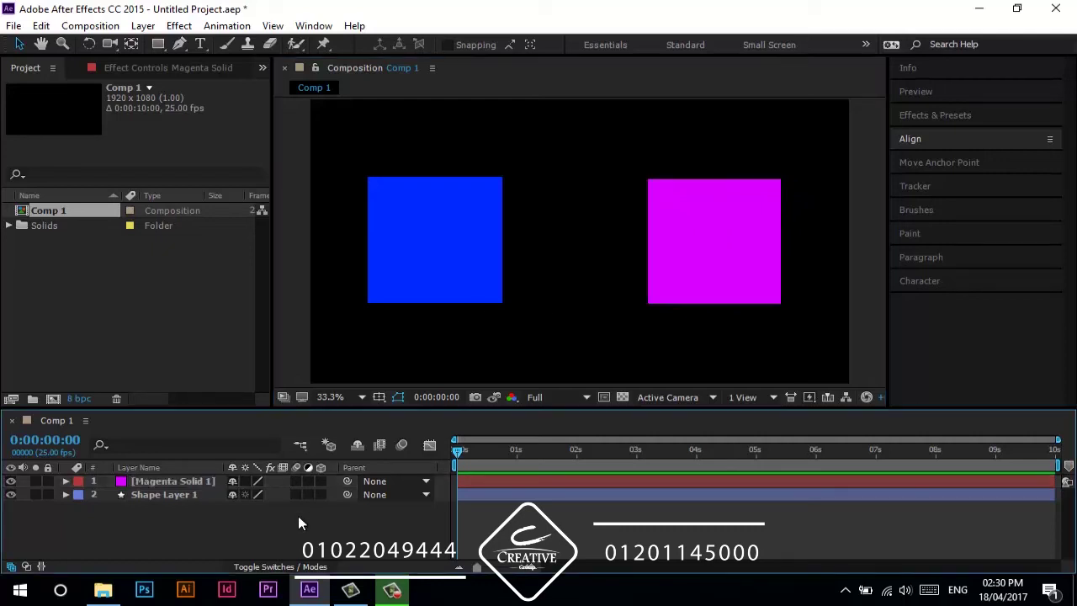
click(689, 267)
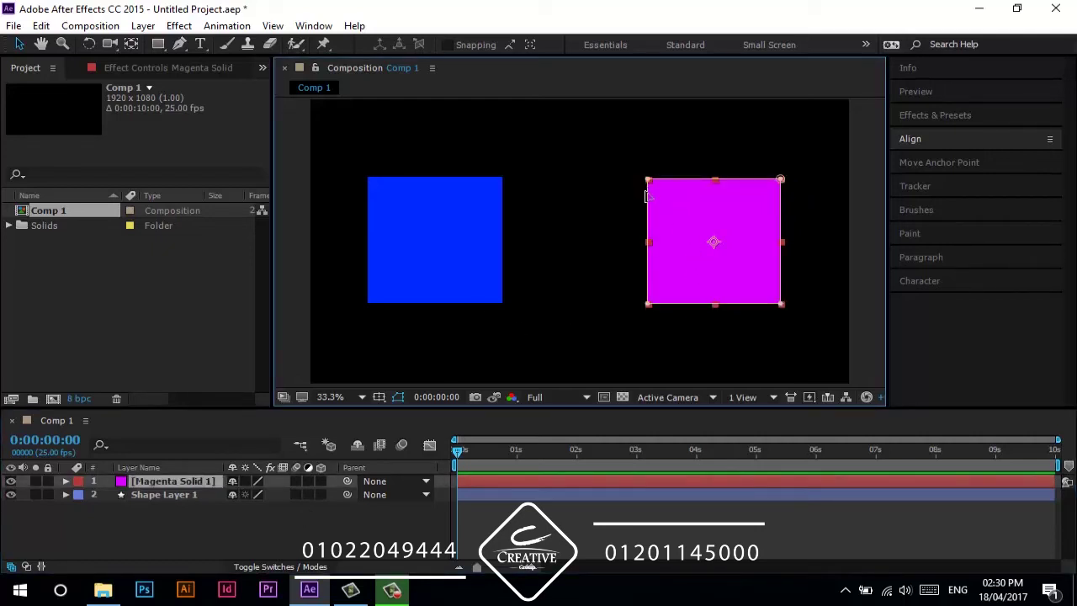
- With Add Vertex Tool, add mask points at the middle of the magenta square's four edges
click(177, 52)
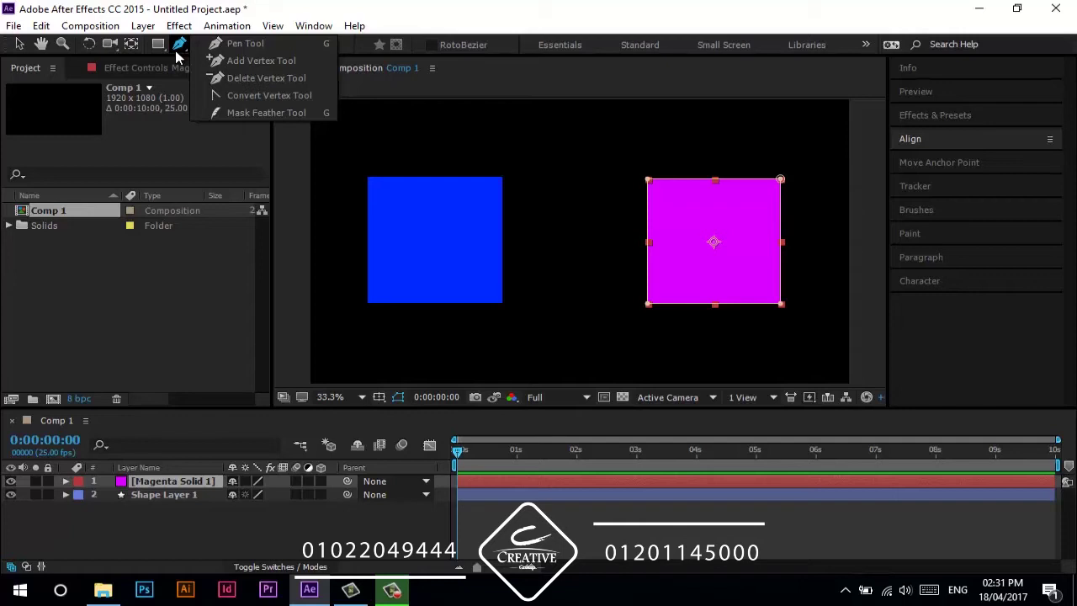
click(252, 63)
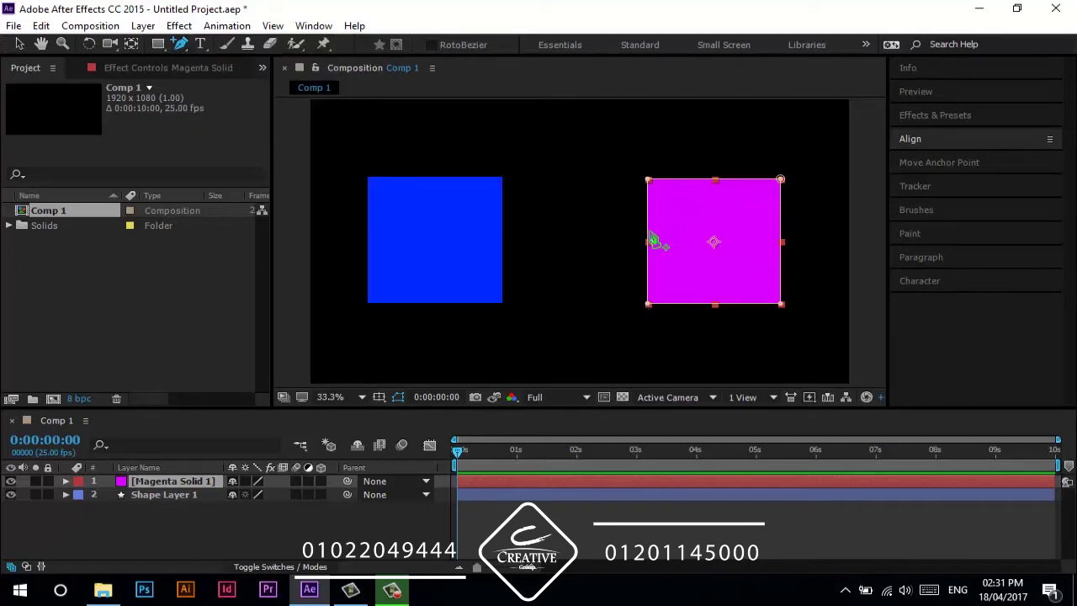
click(647, 222)
click(647, 266)
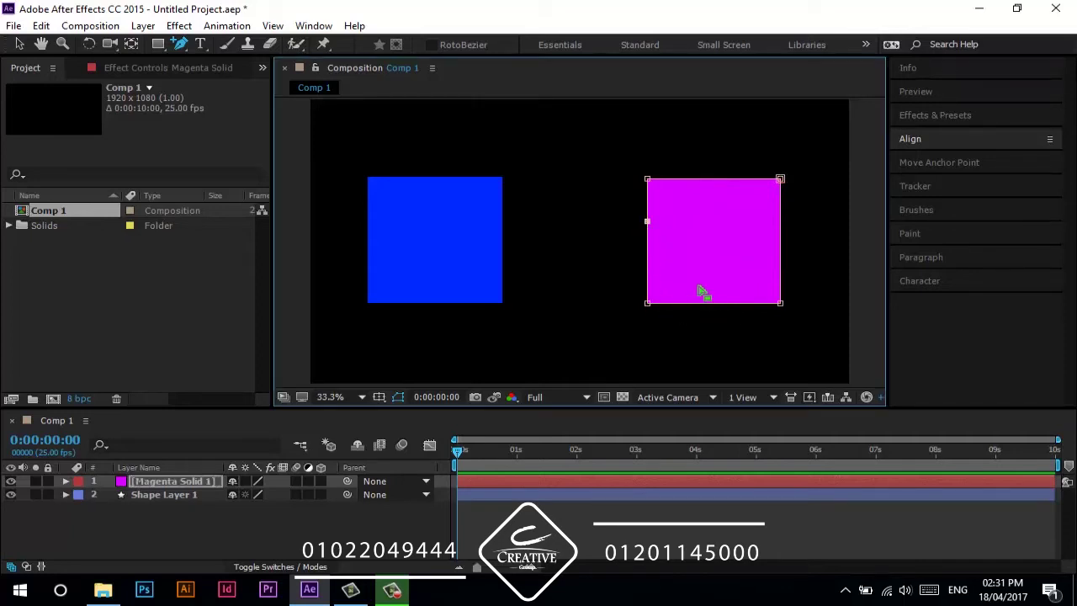
click(647, 243)
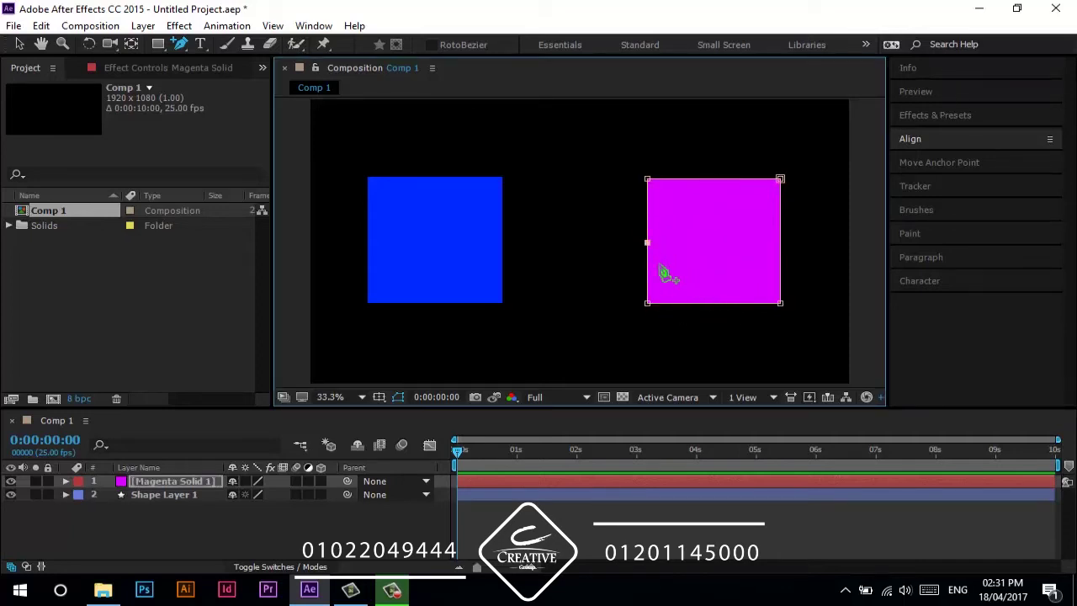
click(718, 303)
click(780, 244)
click(710, 179)
click(395, 398)
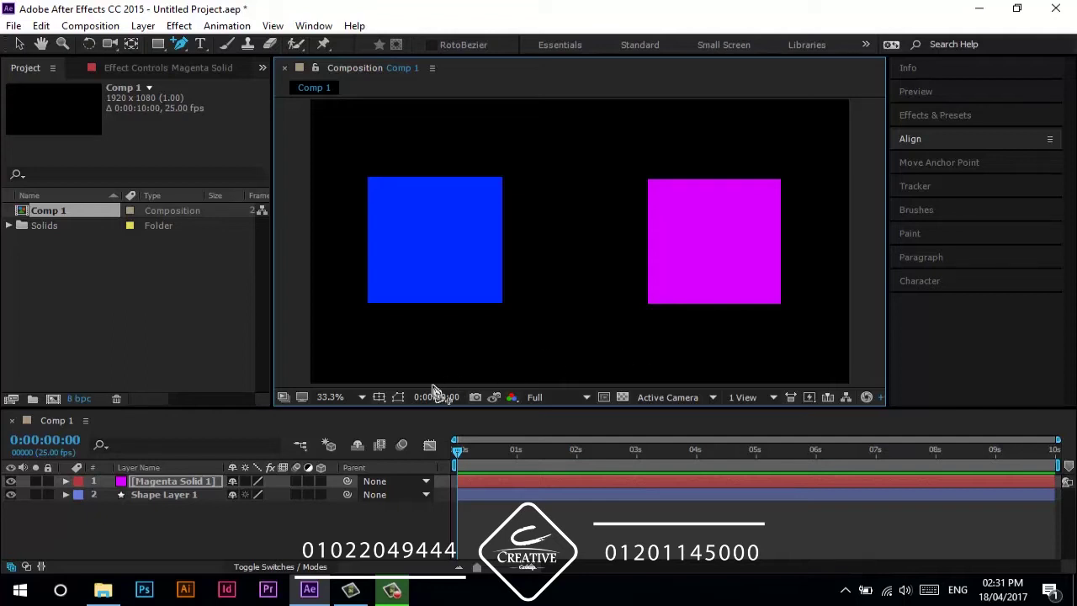
- Pull the bottom midpoint up into a V notch and push the side midpoints inward
click(495, 480)
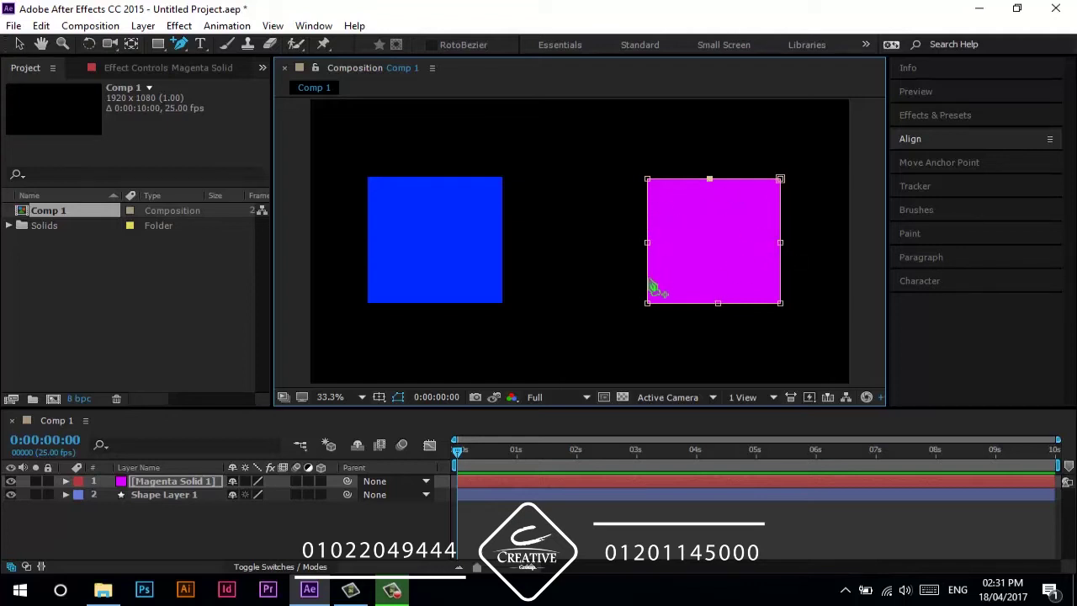
click(20, 45)
drag(712, 304, 717, 255)
drag(647, 243, 674, 244)
drag(781, 246, 759, 243)
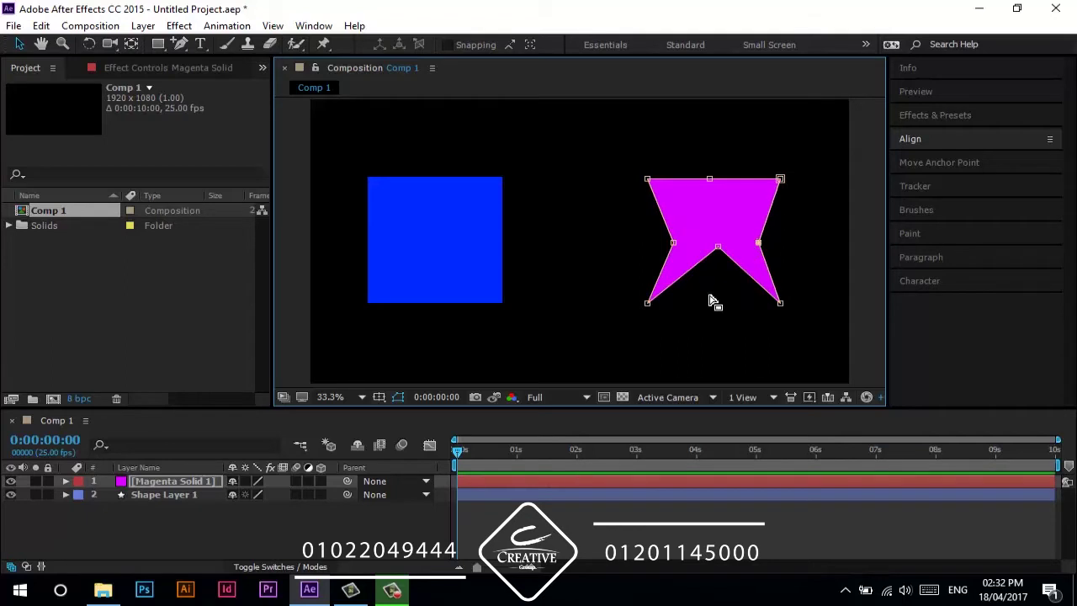
- Add points near the mask's lower-left and lower-right corners and nudge them to form flat feet
click(183, 45)
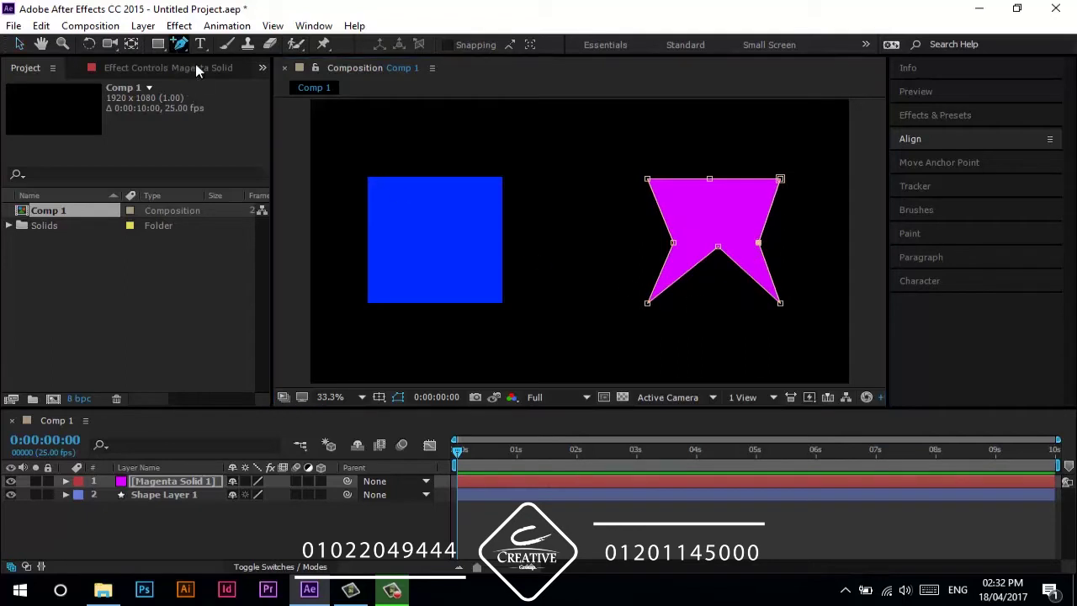
click(660, 302)
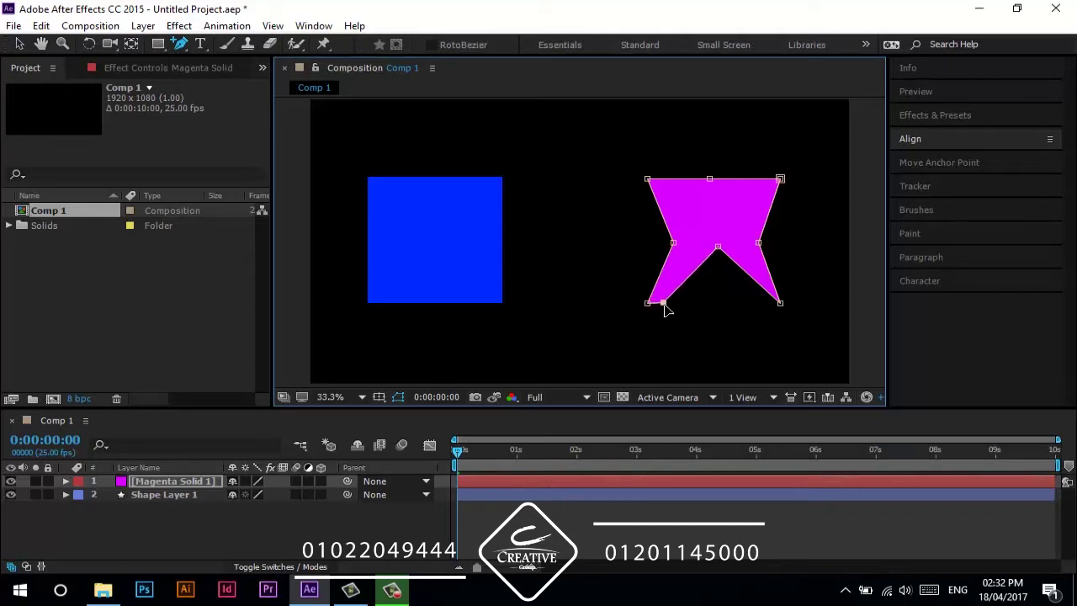
click(769, 299)
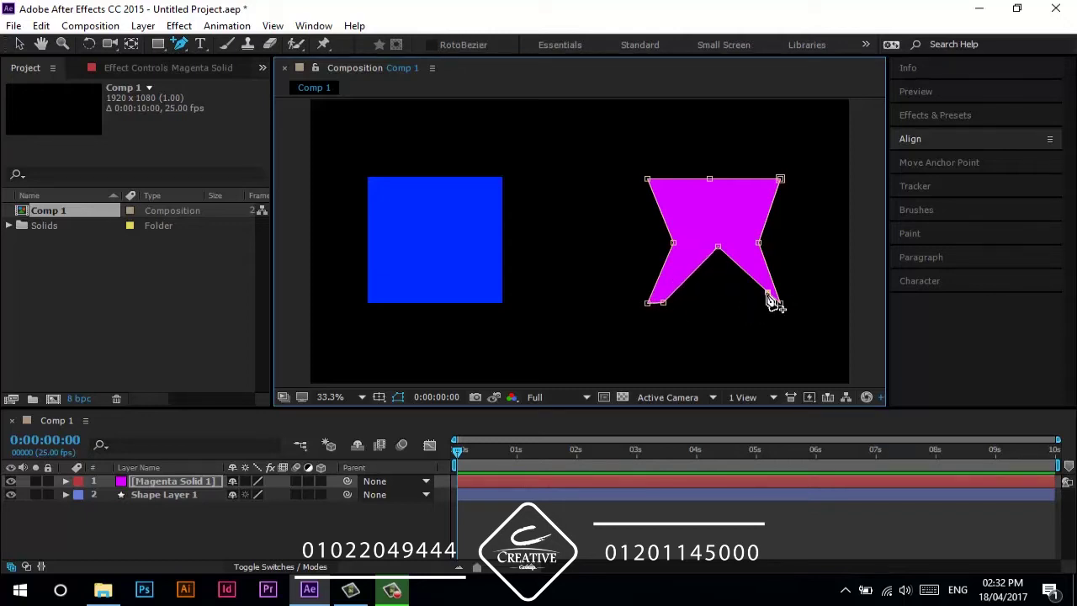
drag(765, 302, 764, 308)
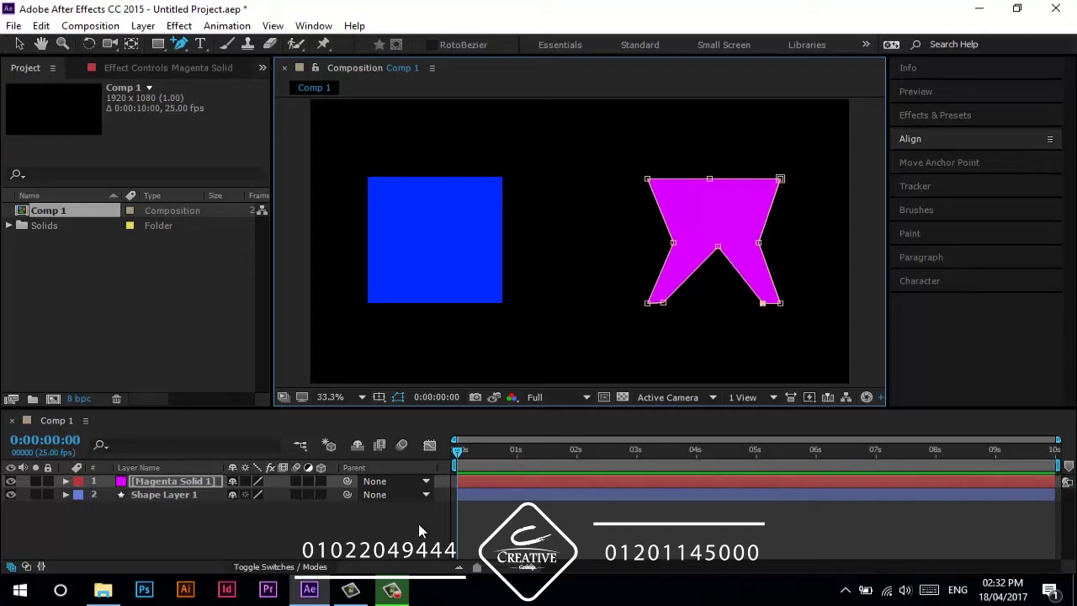
click(388, 543)
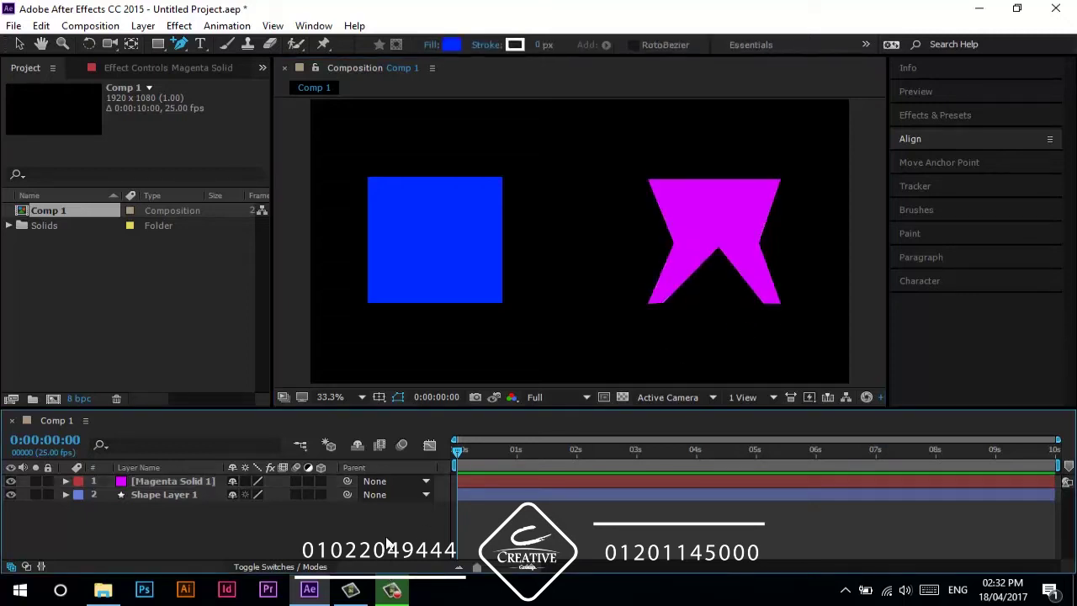
- Undo to the plain rectangular mask, try deleting vertices with Delete Vertex Tool, then undo
key(ctrl+z)
key(ctrl+z)
key(ctrl+z)
key(ctrl+z)
key(ctrl+z)
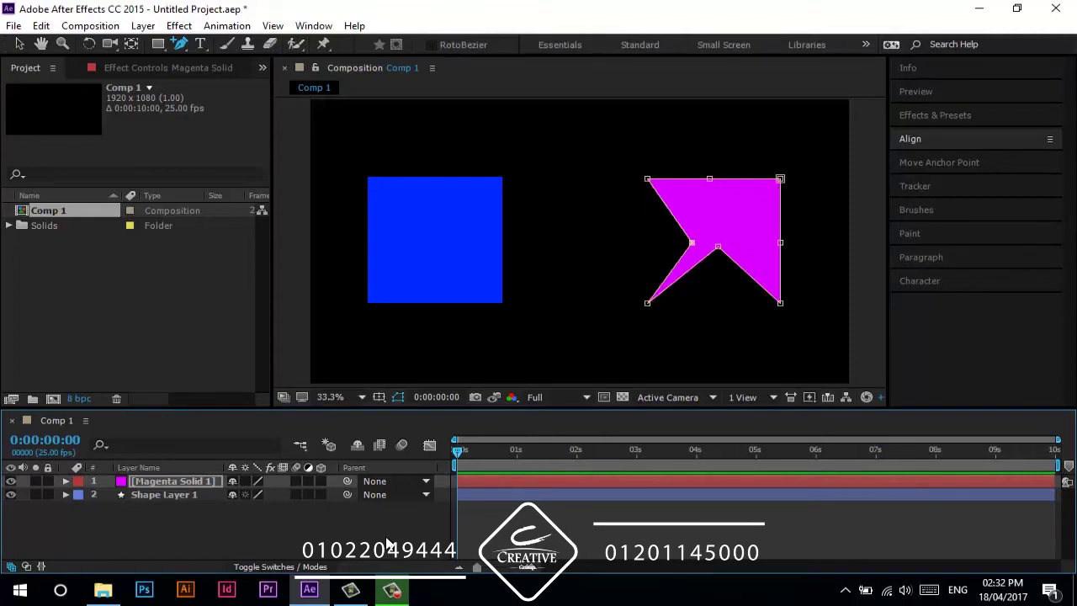
key(ctrl+z)
key(ctrl+z)
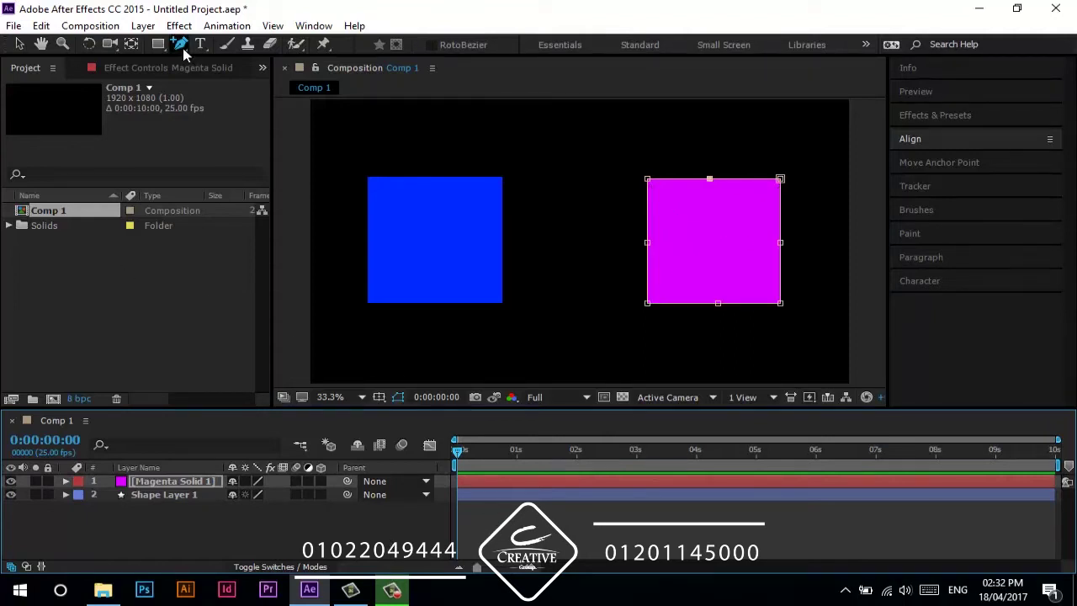
drag(183, 48, 210, 49)
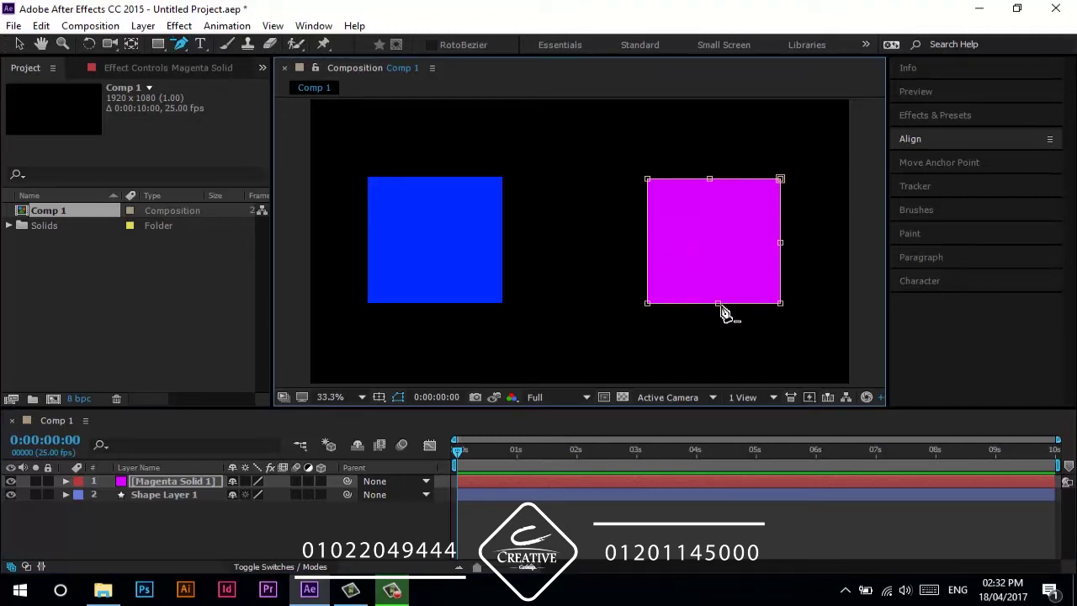
click(780, 245)
click(709, 178)
click(648, 180)
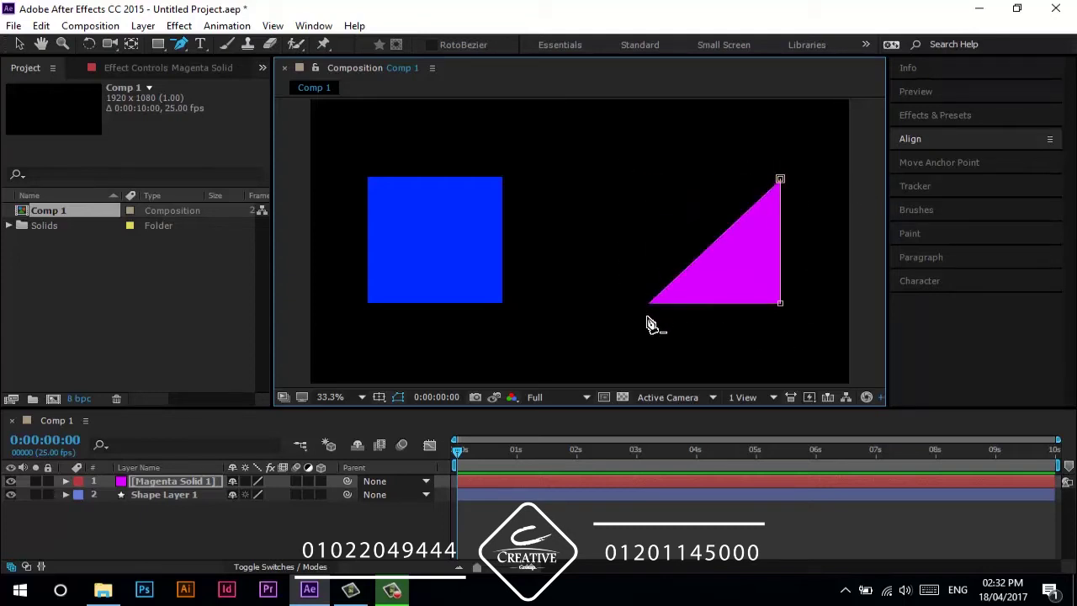
click(647, 303)
key(ctrl+z)
key(ctrl+z)
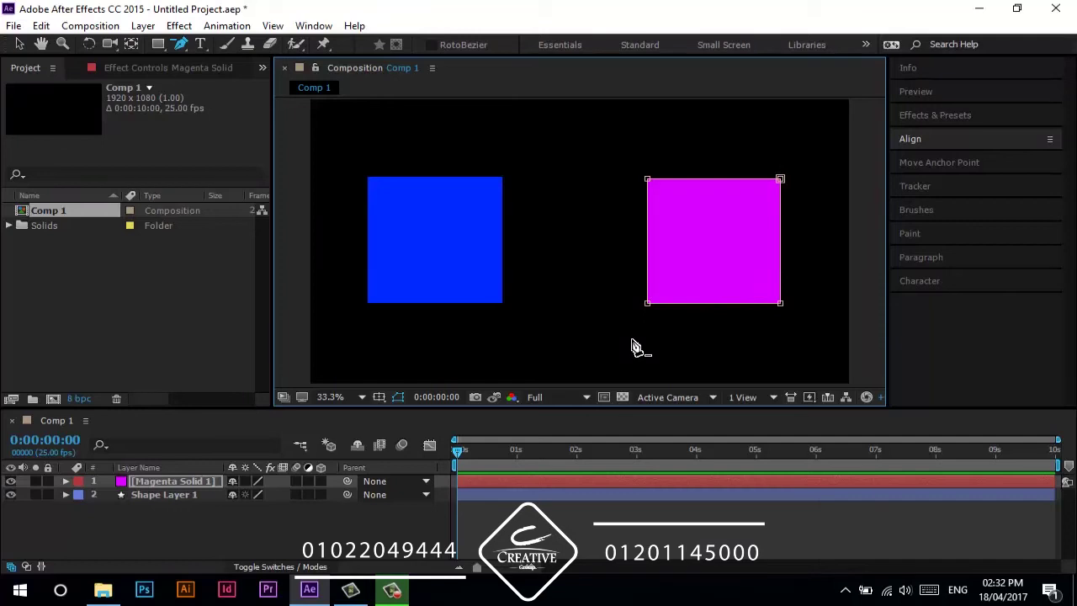
- Add mask points on the left, top, right and bottom edges with Add Vertex Tool
click(181, 46)
drag(182, 46, 213, 53)
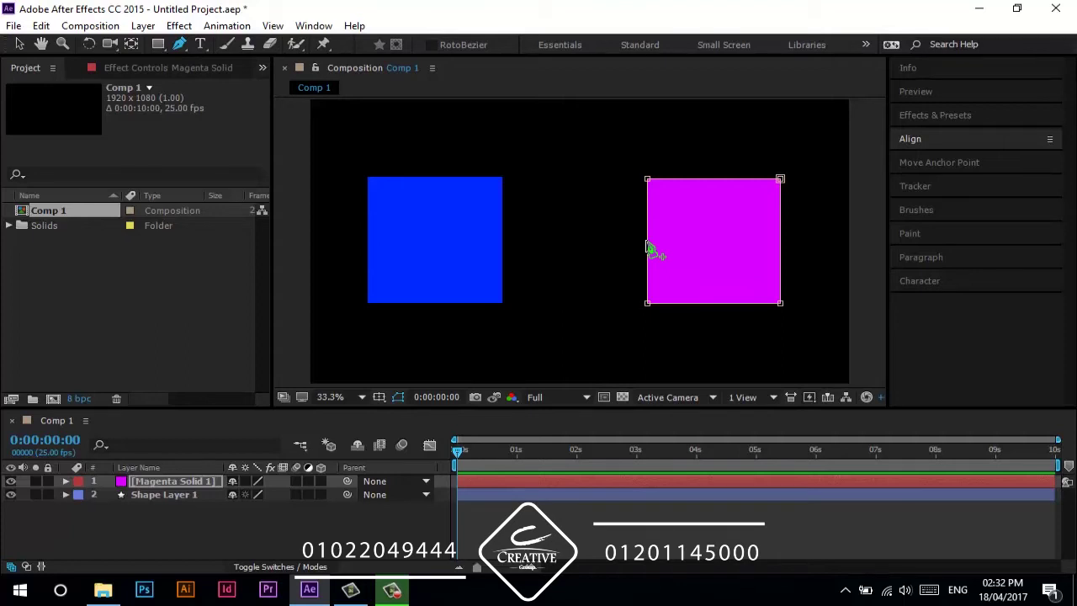
click(647, 241)
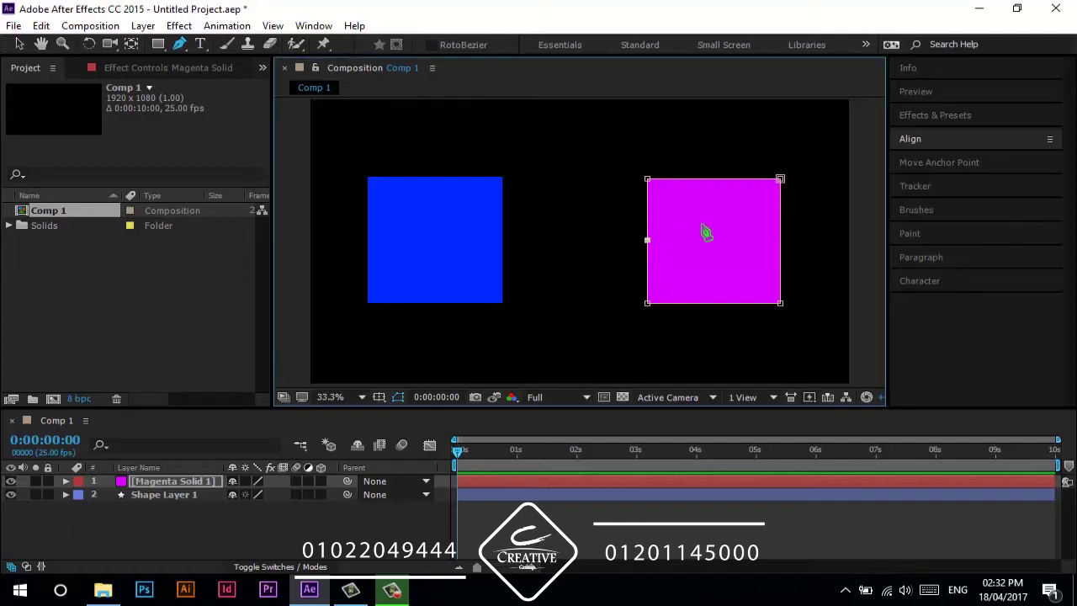
click(719, 179)
click(780, 236)
click(712, 303)
key(v)
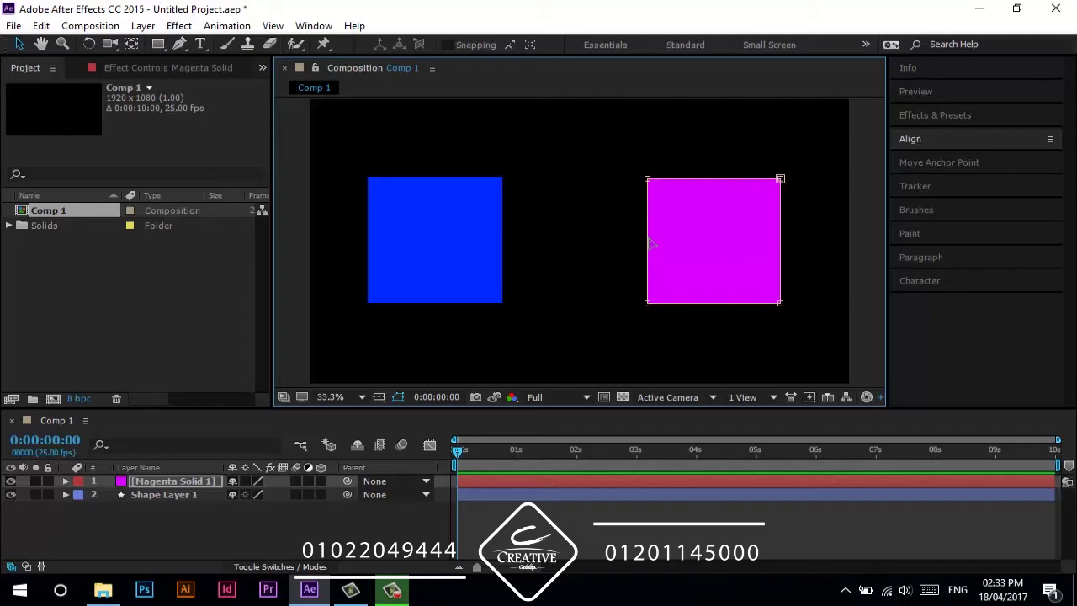
click(179, 44)
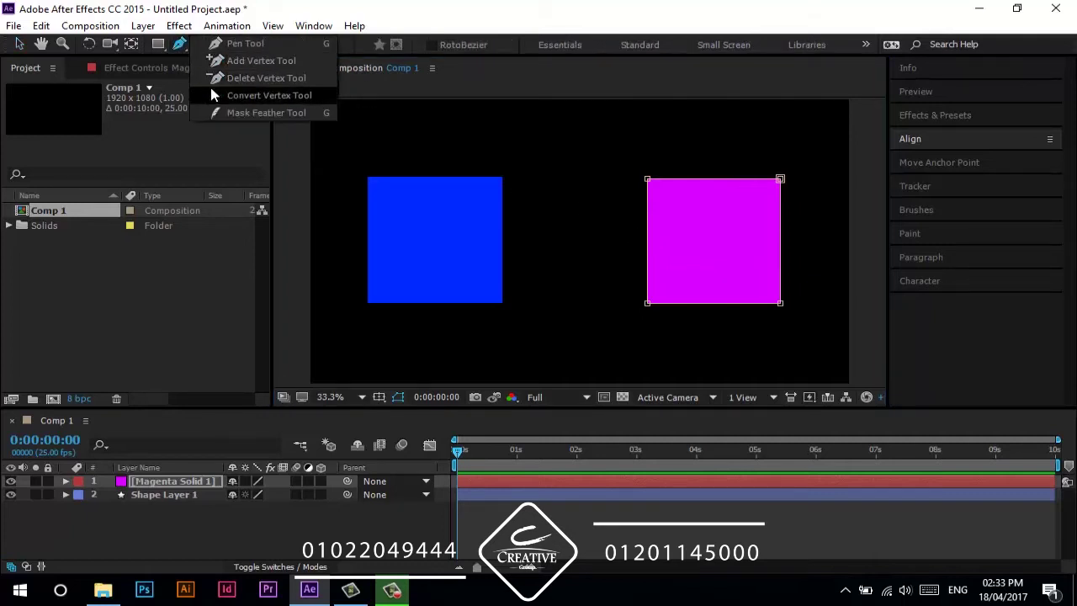
click(212, 95)
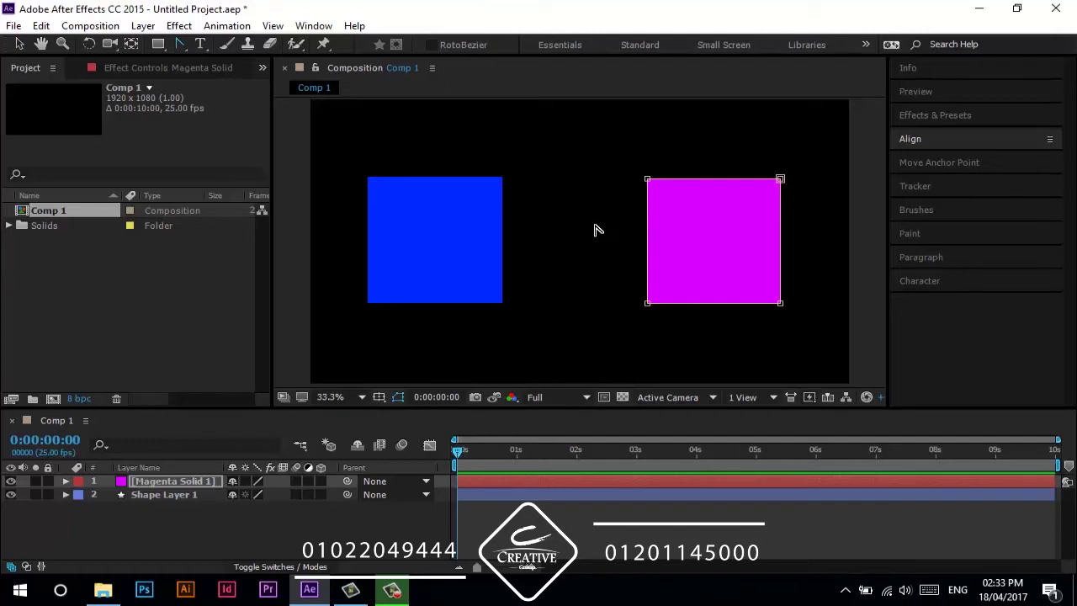
drag(647, 178, 616, 208)
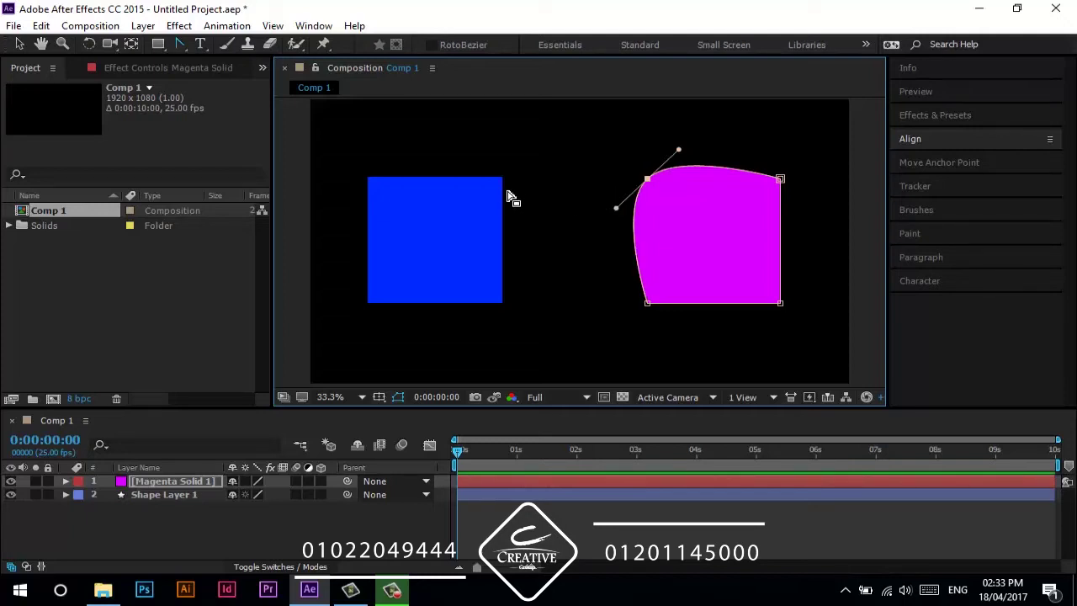
key(v)
drag(617, 208, 706, 265)
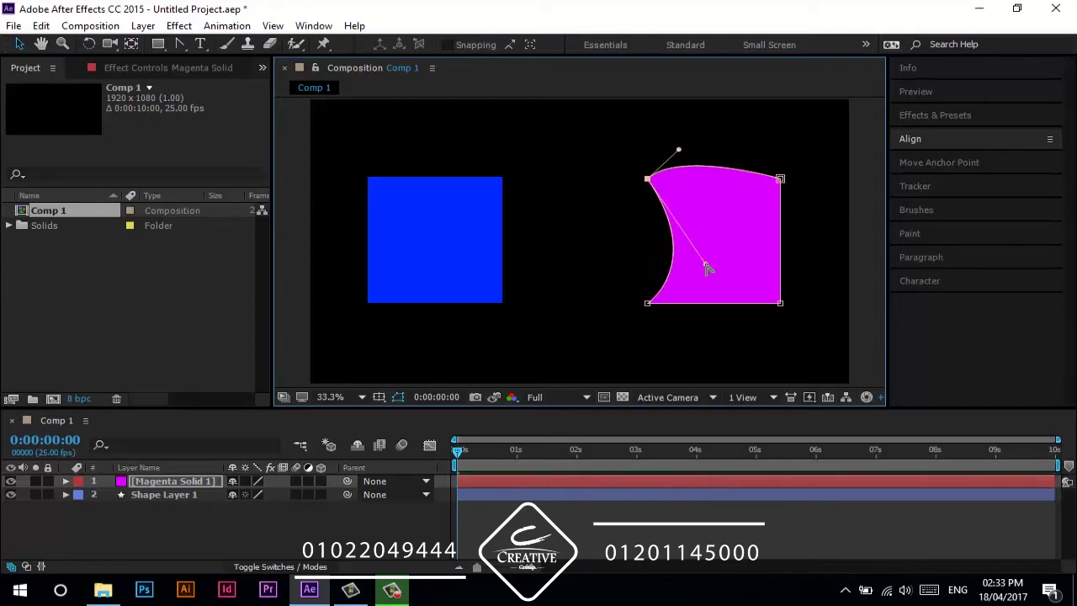
key(ctrl+z)
mouse_move(683, 154)
mouse_down()
mouse_move(693, 164)
mouse_move(690, 154)
mouse_up()
drag(609, 214, 645, 238)
key(ctrl+z)
mouse_move(680, 152)
mouse_down()
mouse_move(692, 144)
mouse_move(695, 154)
mouse_up()
key(ctrl+z)
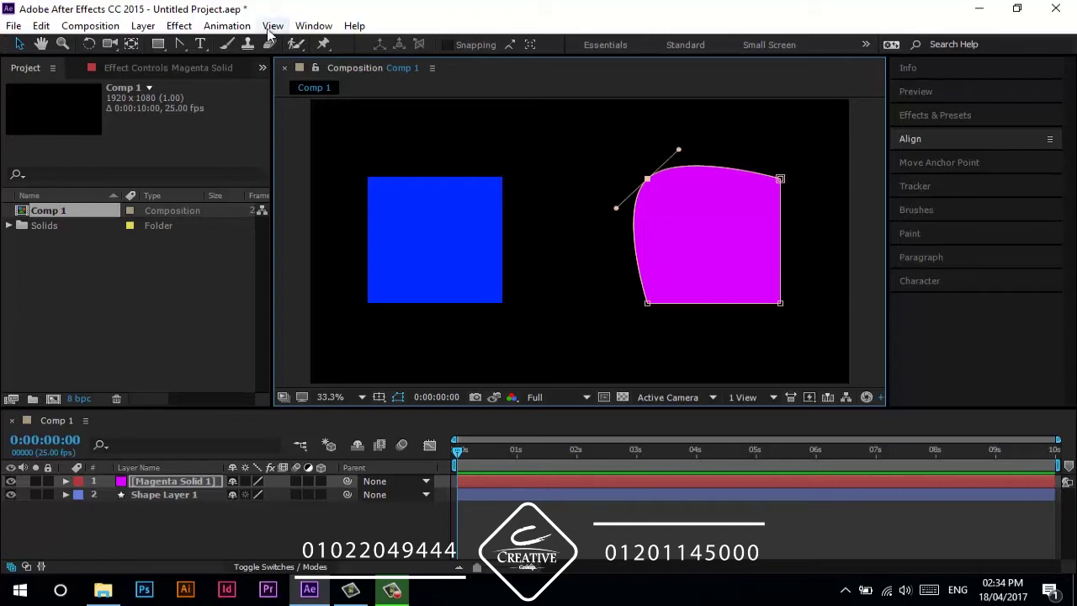
click(179, 44)
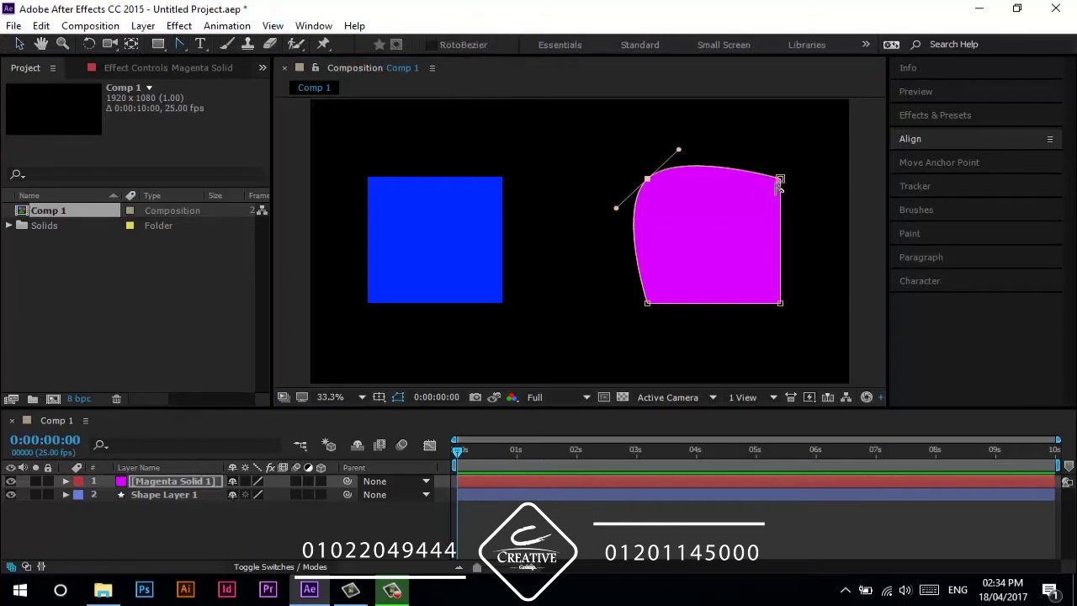
drag(781, 180, 811, 207)
click(332, 558)
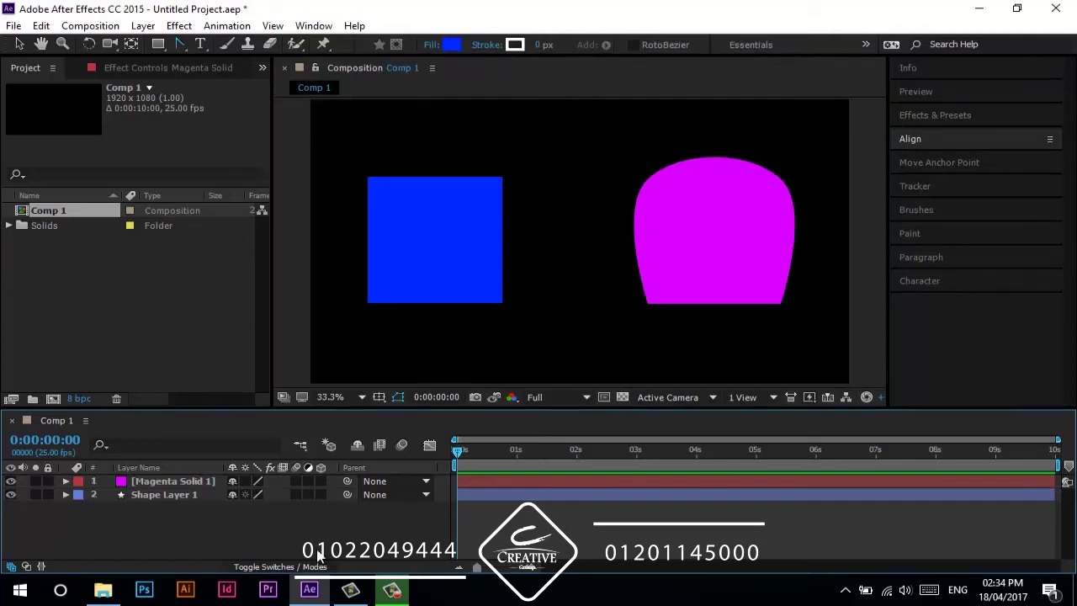
click(177, 484)
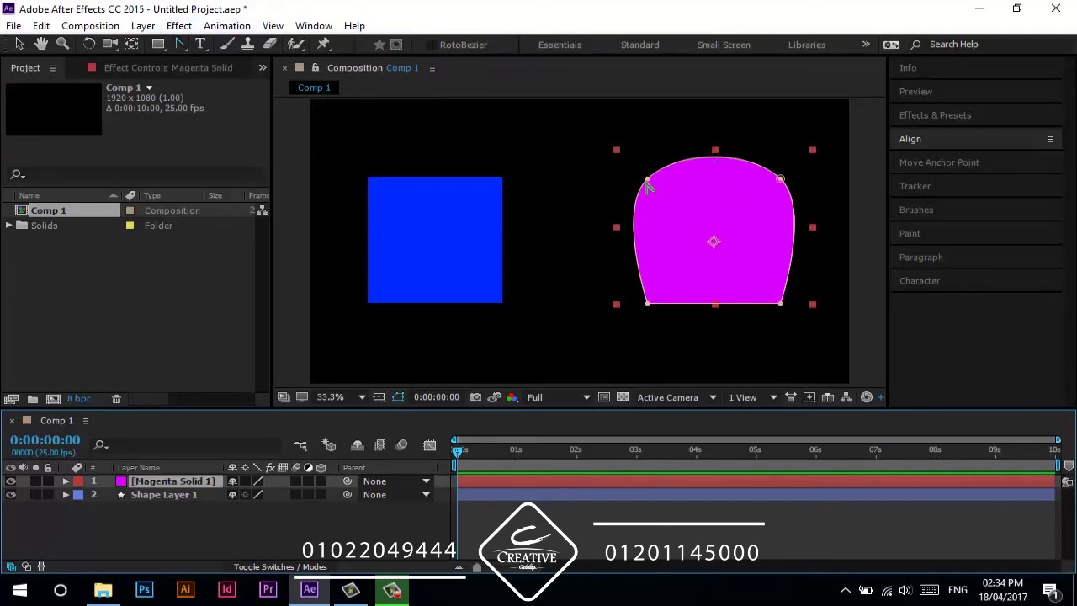
ctrl+alt+click(779, 181)
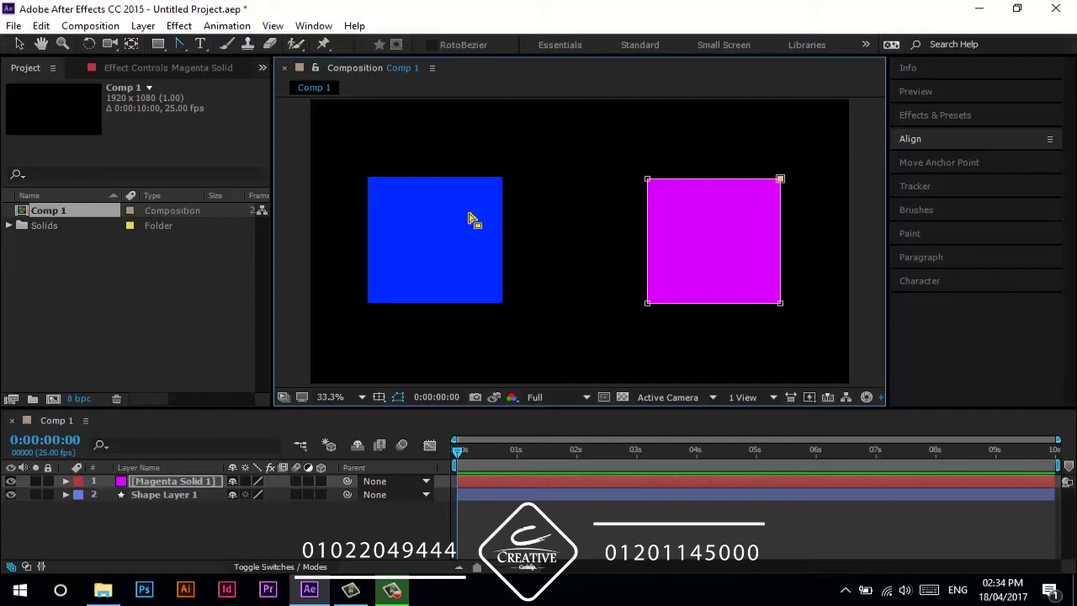
drag(174, 43, 238, 48)
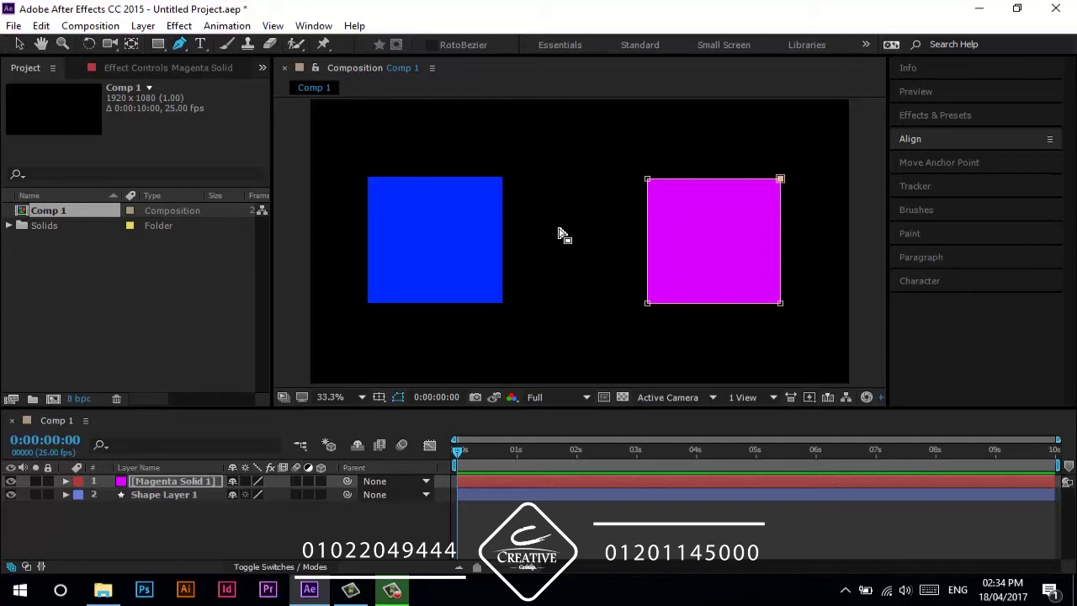
drag(647, 179, 670, 180)
drag(781, 178, 810, 207)
key(ctrl+z)
click(646, 180)
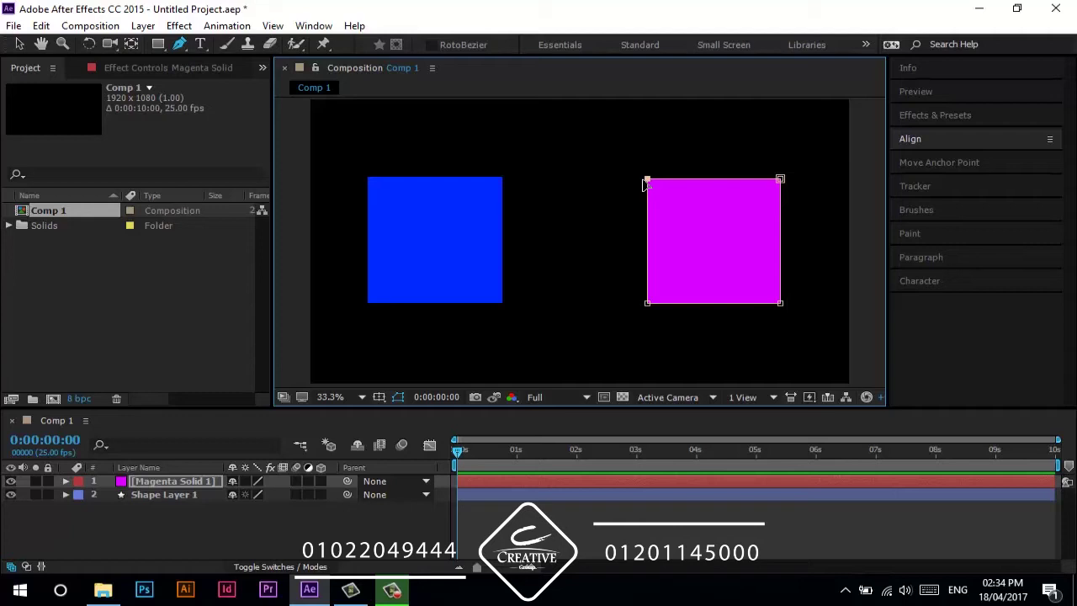
click(168, 507)
- Delete both square layers and add a full-frame blue solid, Blue Solid 1
key(ctrl+a)
key(Delete)
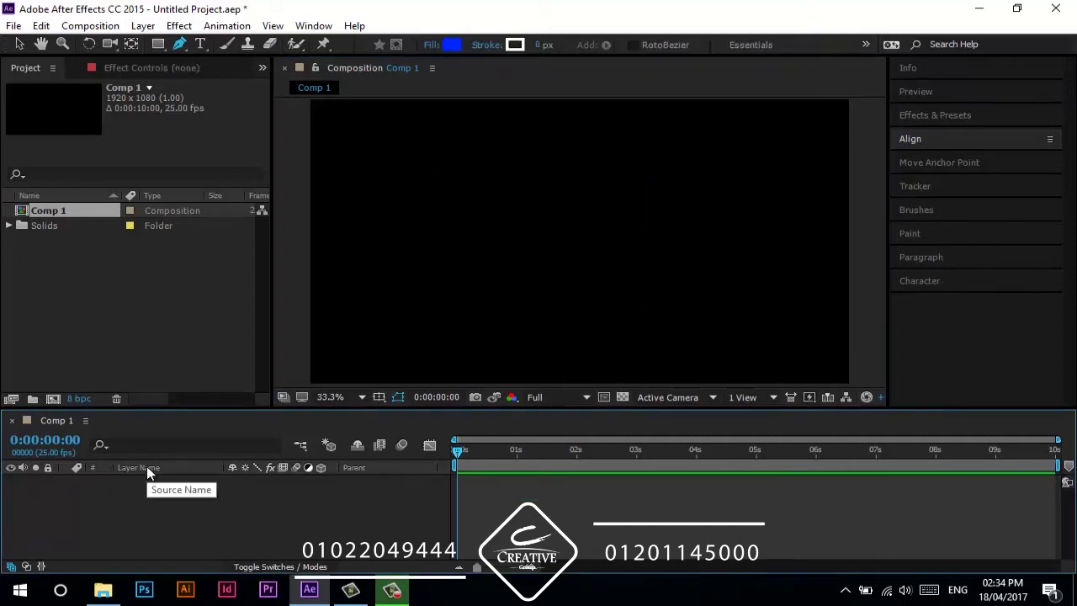
key(ctrl+y)
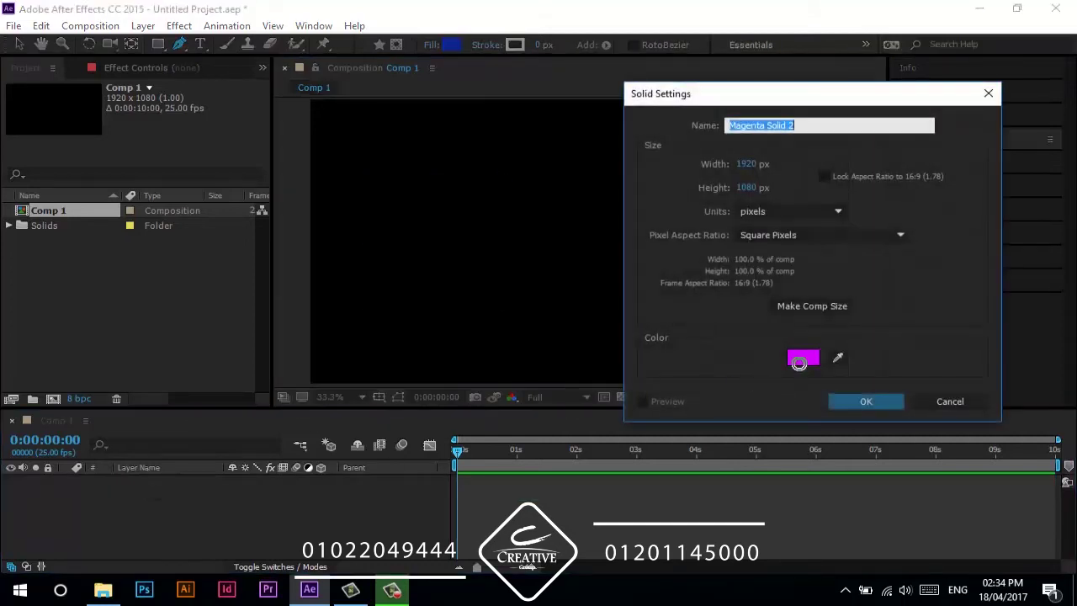
click(800, 362)
drag(925, 376, 926, 387)
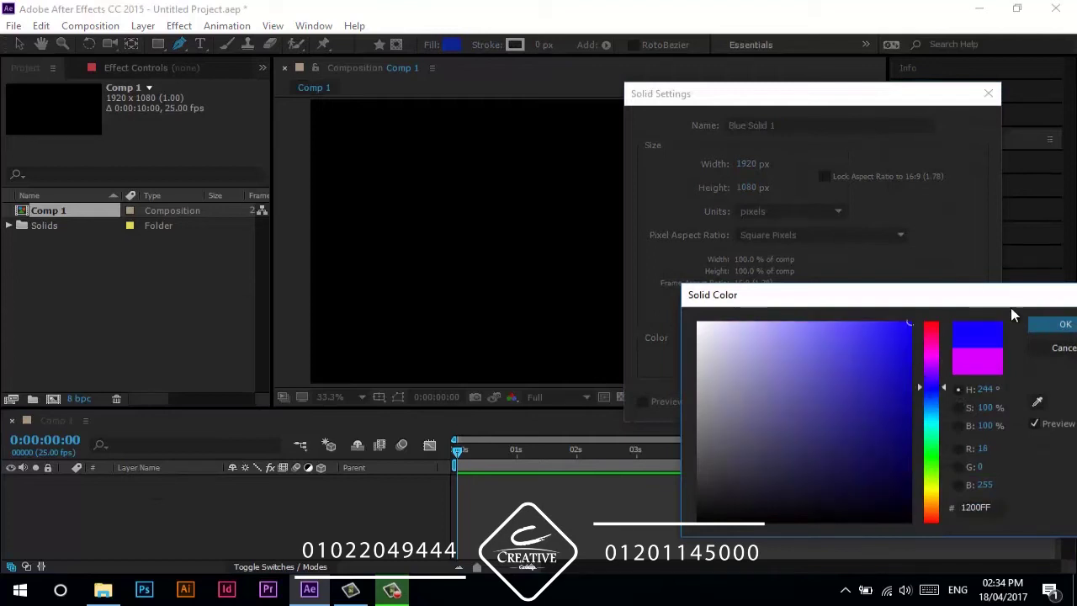
click(1062, 325)
click(861, 401)
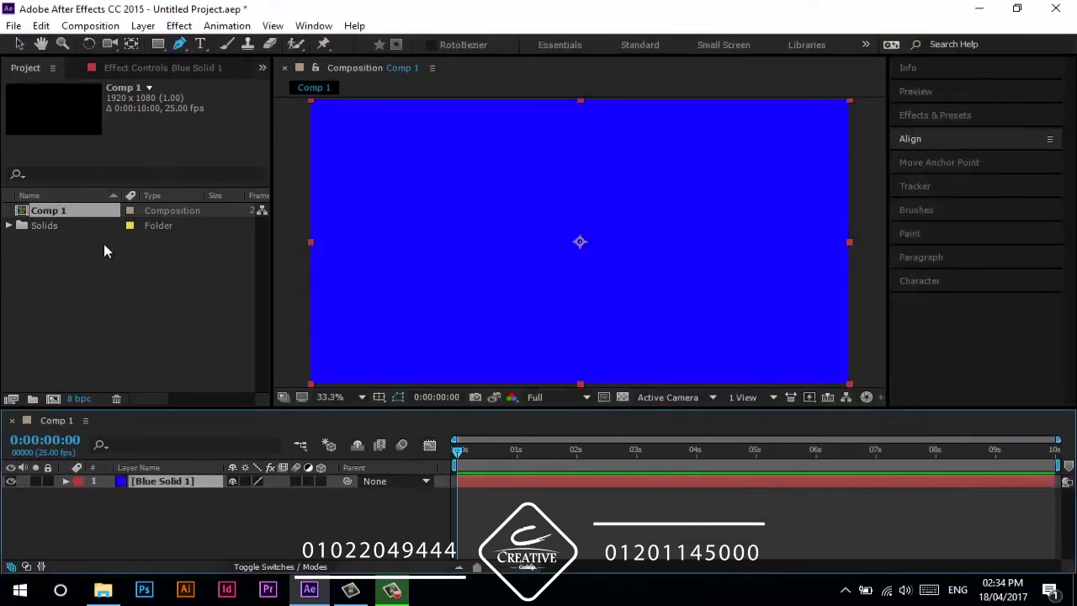
key(q)
key(q)
key(q)
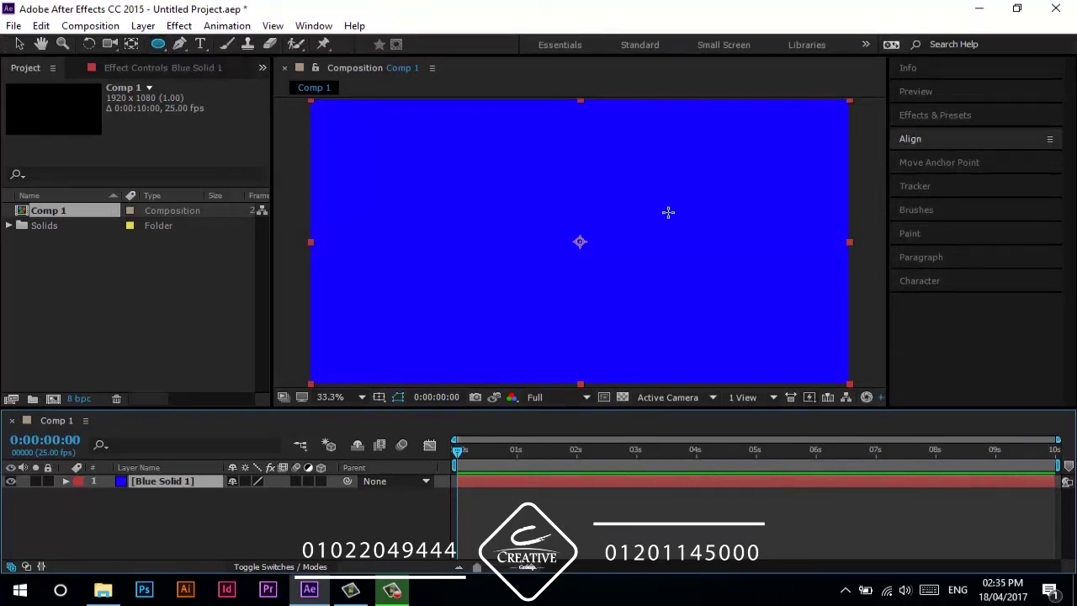
- Draw a circular ellipse mask around the comp centre on Blue Solid 1 and expand its Masks group
drag(579, 241, 453, 143)
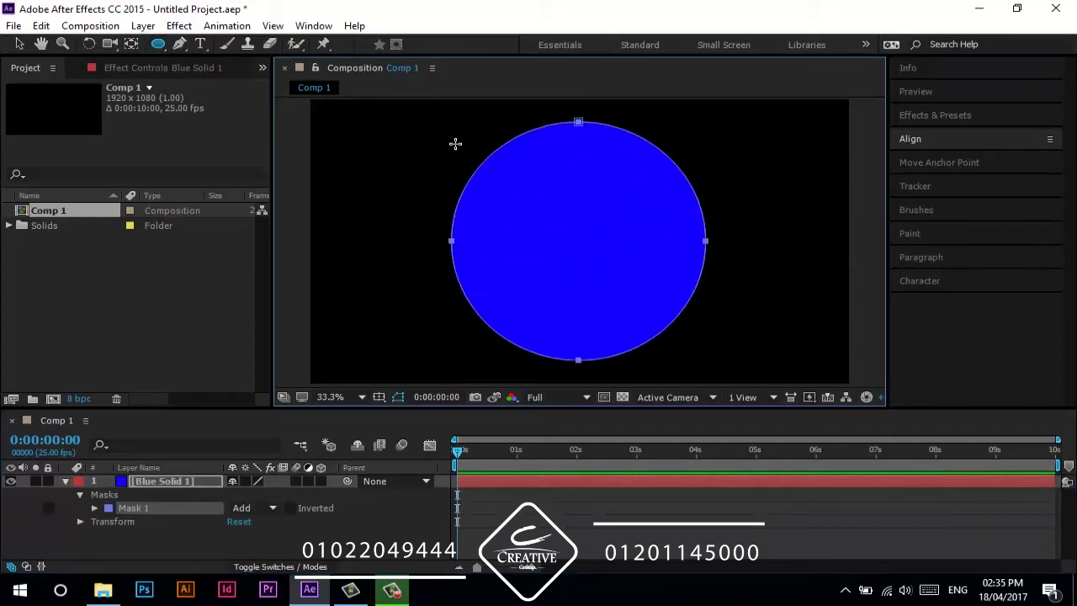
click(63, 488)
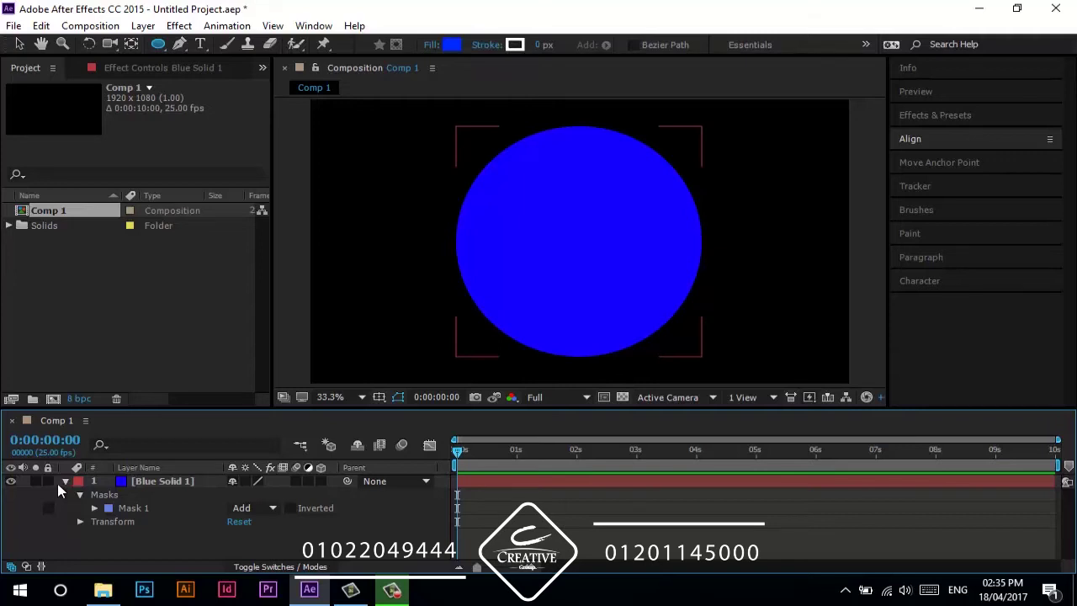
click(58, 483)
click(80, 496)
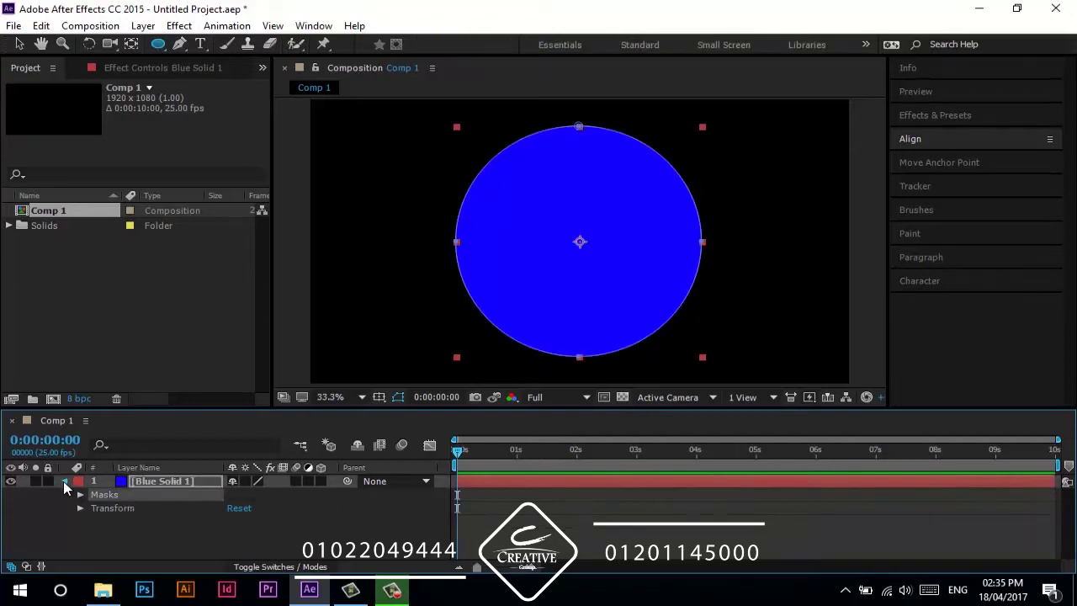
click(65, 482)
click(139, 482)
click(66, 481)
click(98, 498)
click(79, 496)
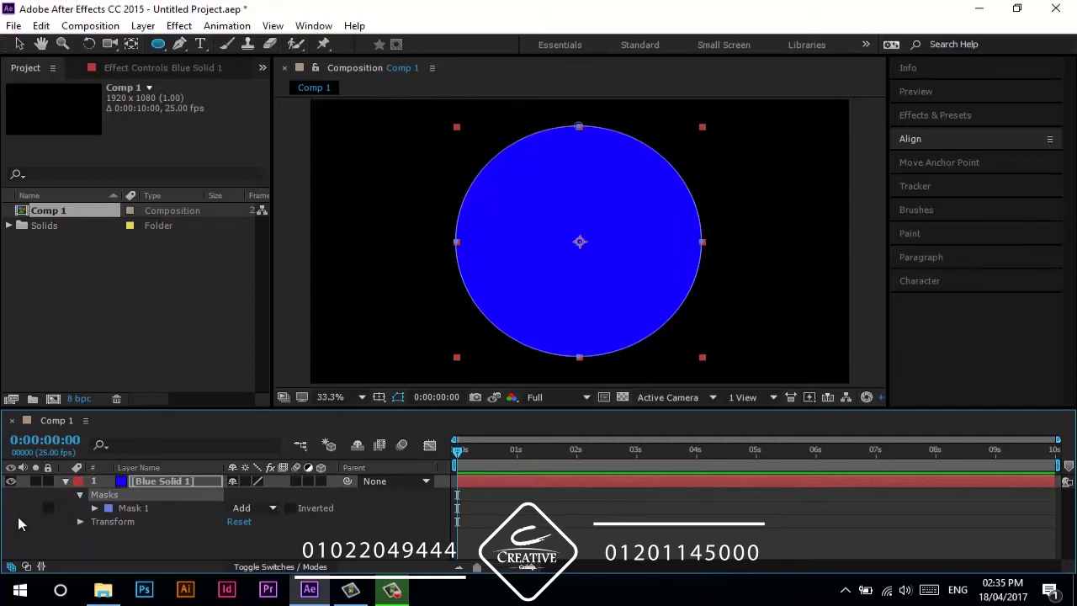
- Draw five small demo ellipse masks, then undo them so only Mask 1 remains selected
drag(341, 197, 387, 258)
drag(722, 150, 796, 204)
drag(819, 292, 837, 322)
drag(757, 341, 816, 375)
drag(758, 283, 786, 329)
key(ctrl+z)
key(ctrl+z)
key(ctrl+z)
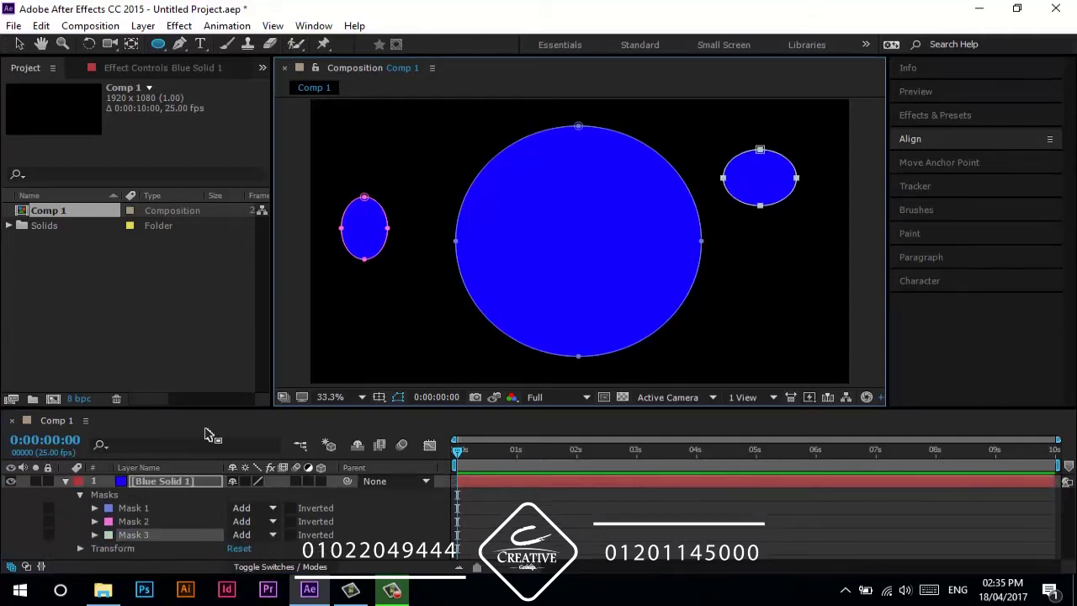
key(ctrl+z)
key(ctrl+z)
click(141, 508)
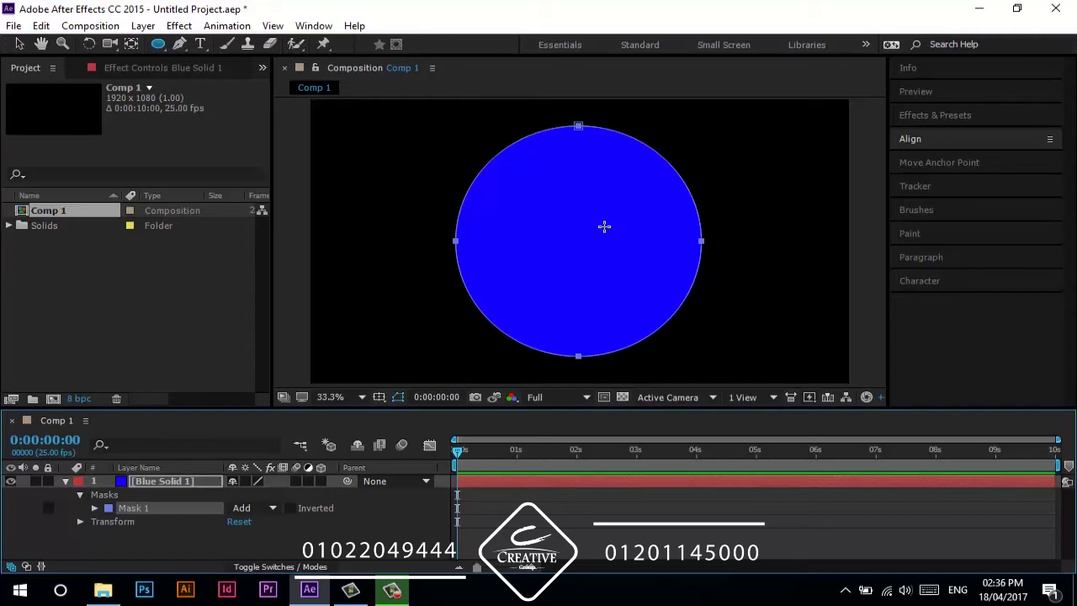
- Invert Mask 1 into a hole and turn on the transparency grid
click(290, 509)
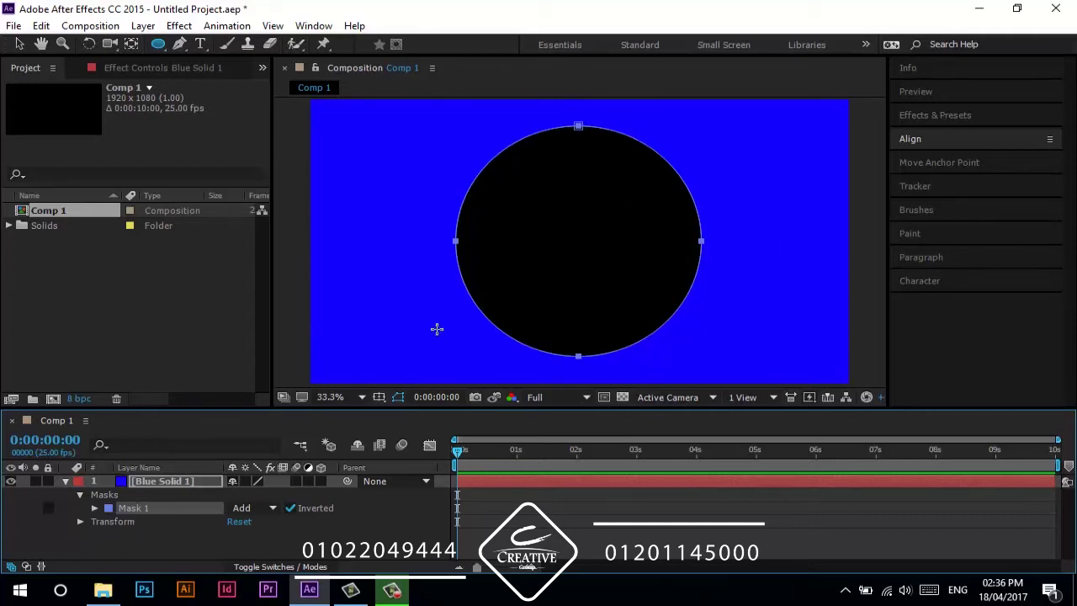
click(621, 399)
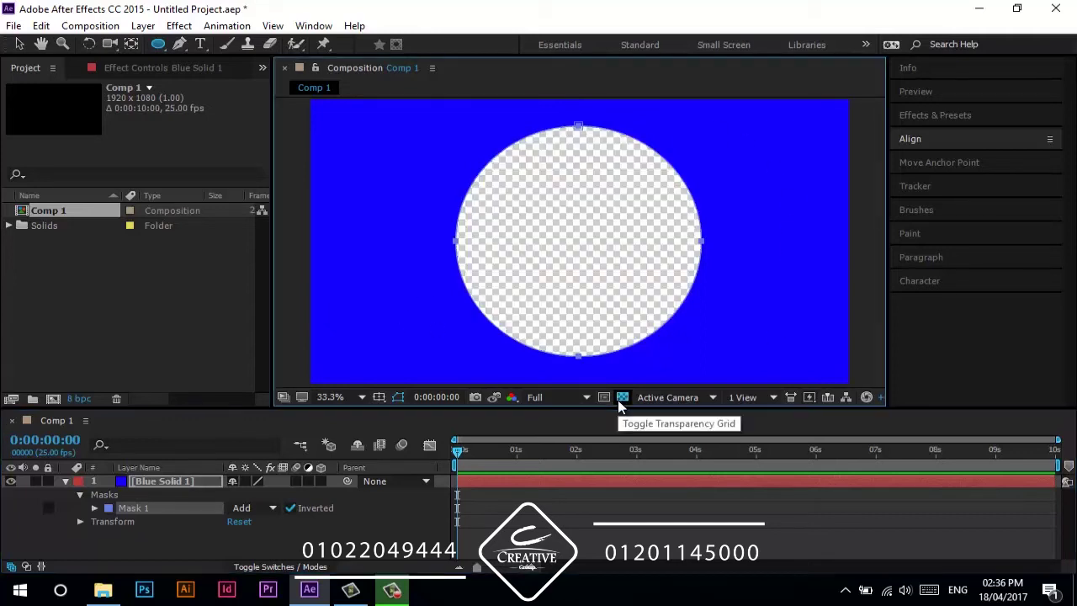
click(402, 536)
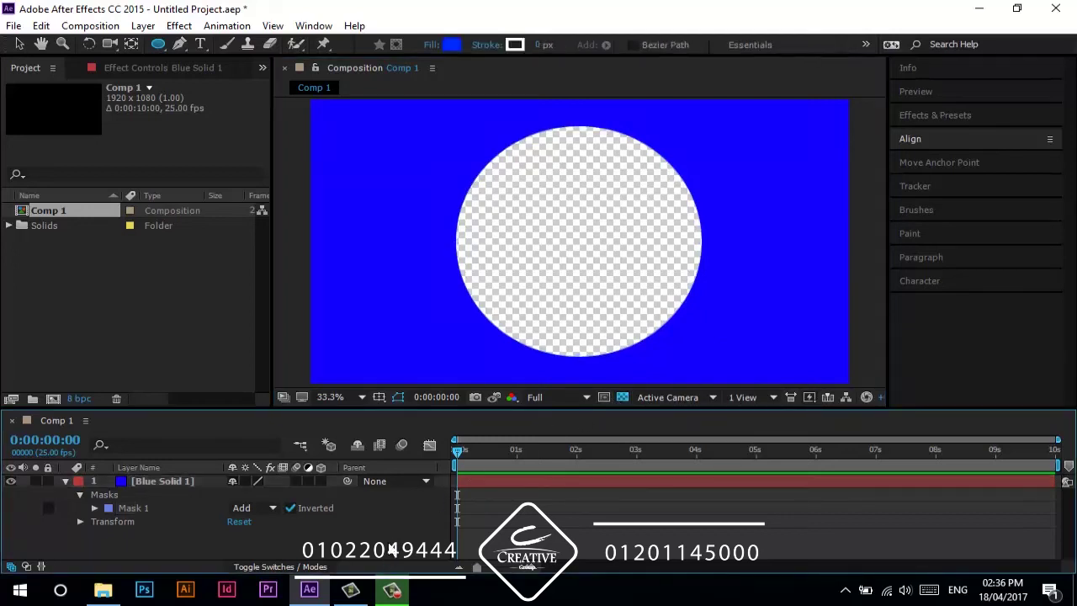
- Draw a star shape left of the circle and give it a pink fill
key(q)
key(q)
drag(362, 205, 469, 338)
click(452, 45)
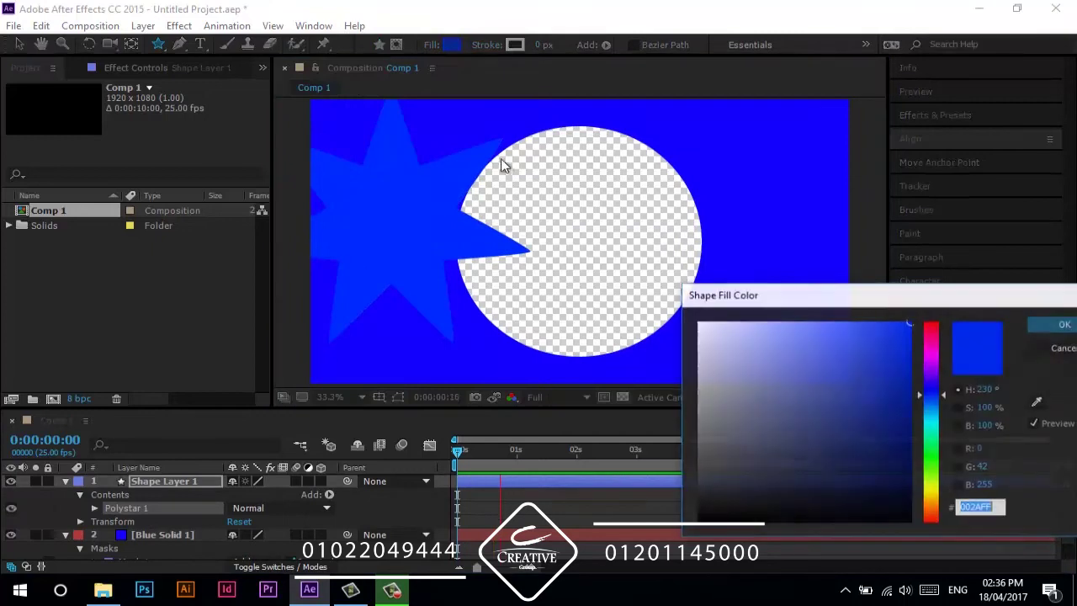
drag(943, 412, 943, 354)
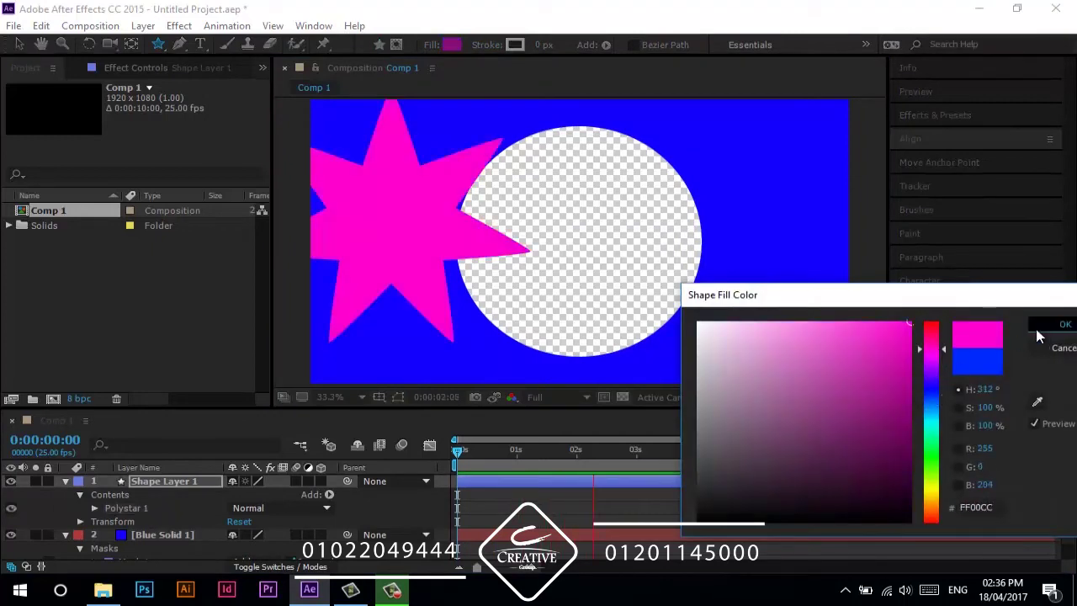
click(1062, 324)
key(space)
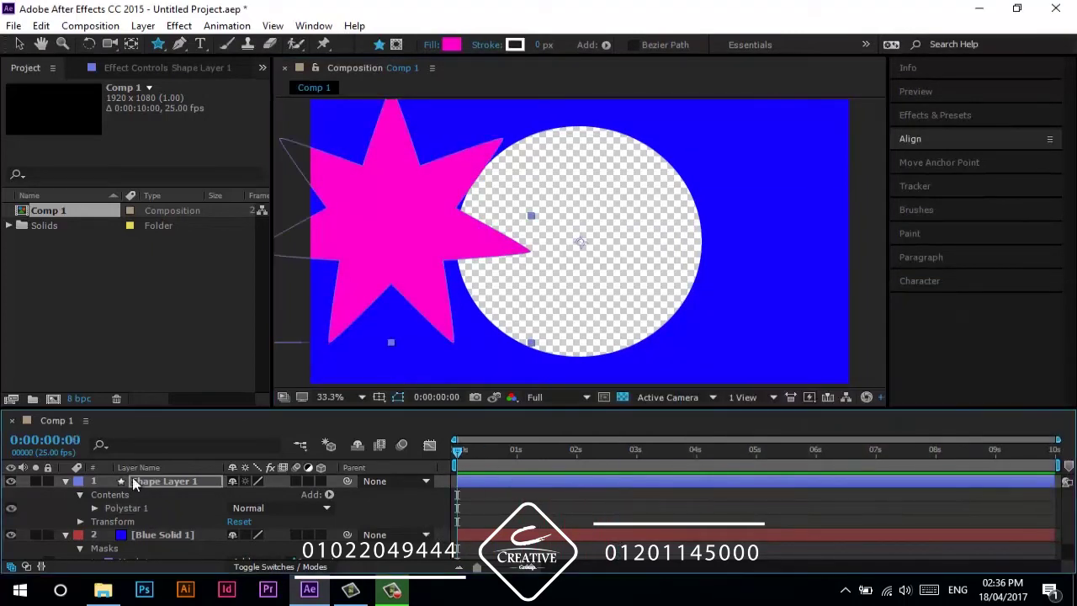
- Move Shape Layer 1 below Blue Solid 1 and shift the star further left
click(64, 481)
click(65, 494)
drag(151, 481, 177, 504)
key(v)
drag(402, 229, 290, 263)
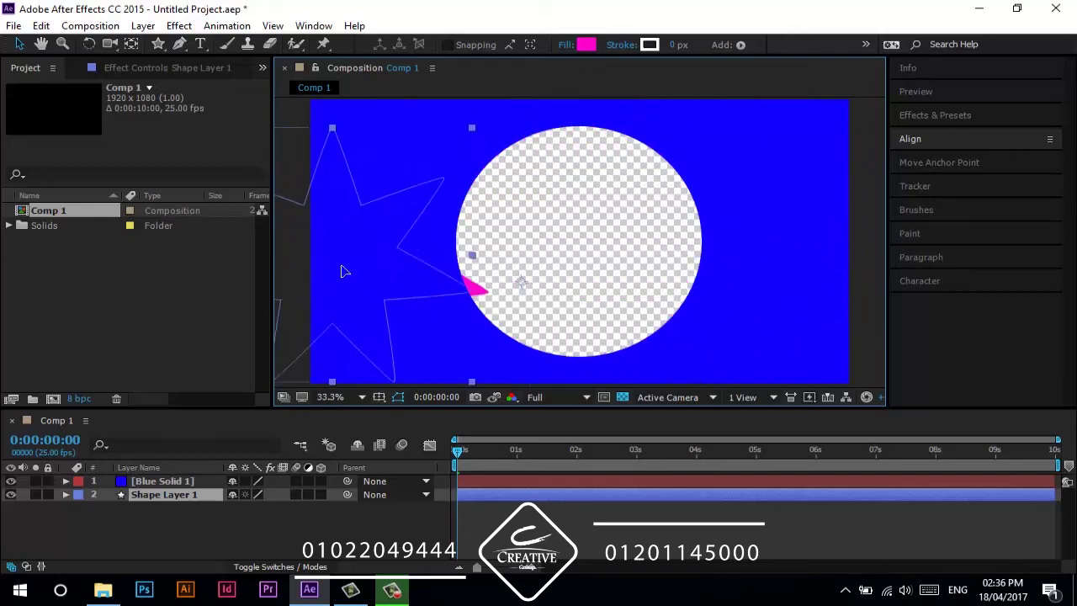
- Delete Shape Layer 1 and turn off the transparency grid
click(173, 495)
key(Delete)
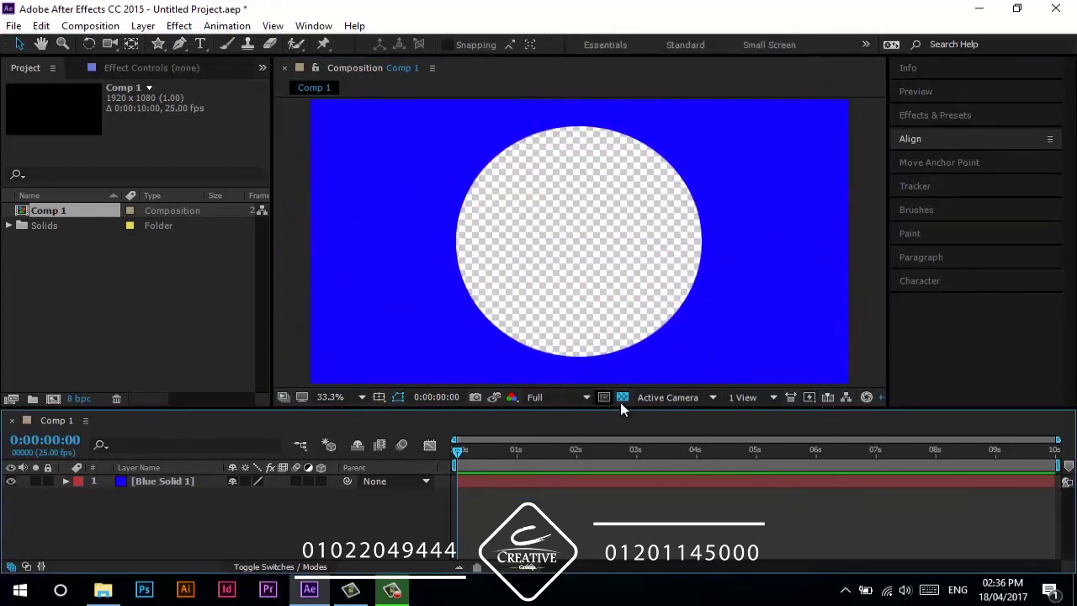
click(623, 397)
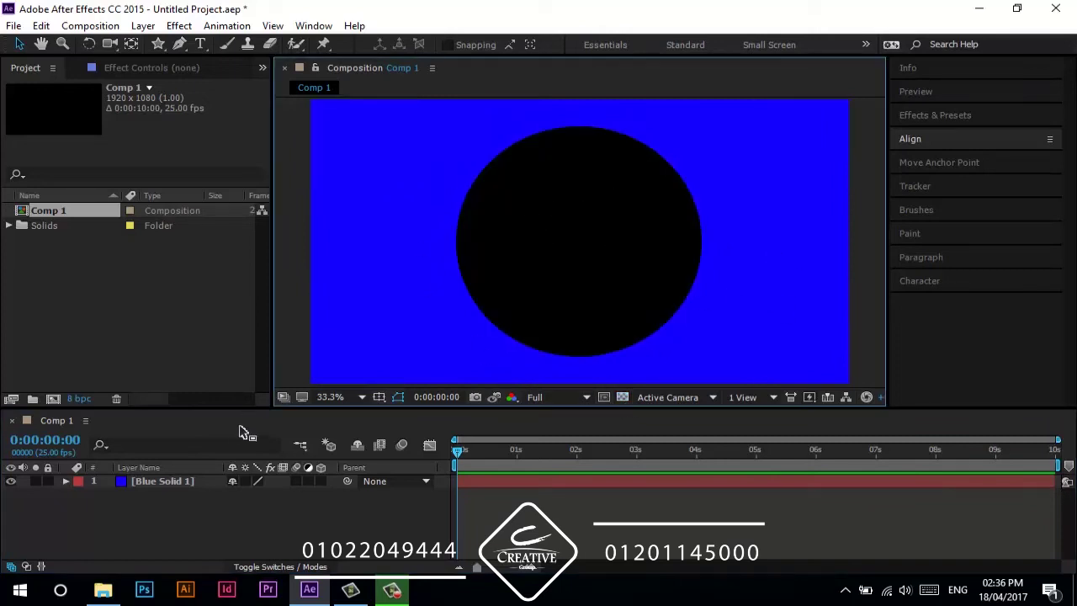
- Reveal Blue Solid 1's mask with M and untick Inverted on Mask 1
click(195, 485)
key(m)
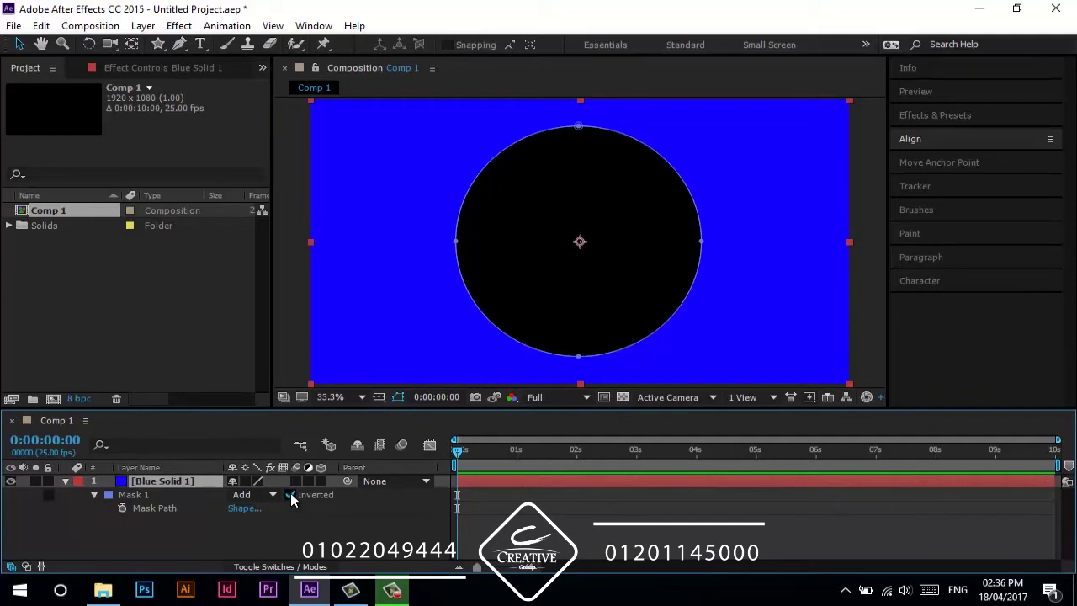
click(290, 496)
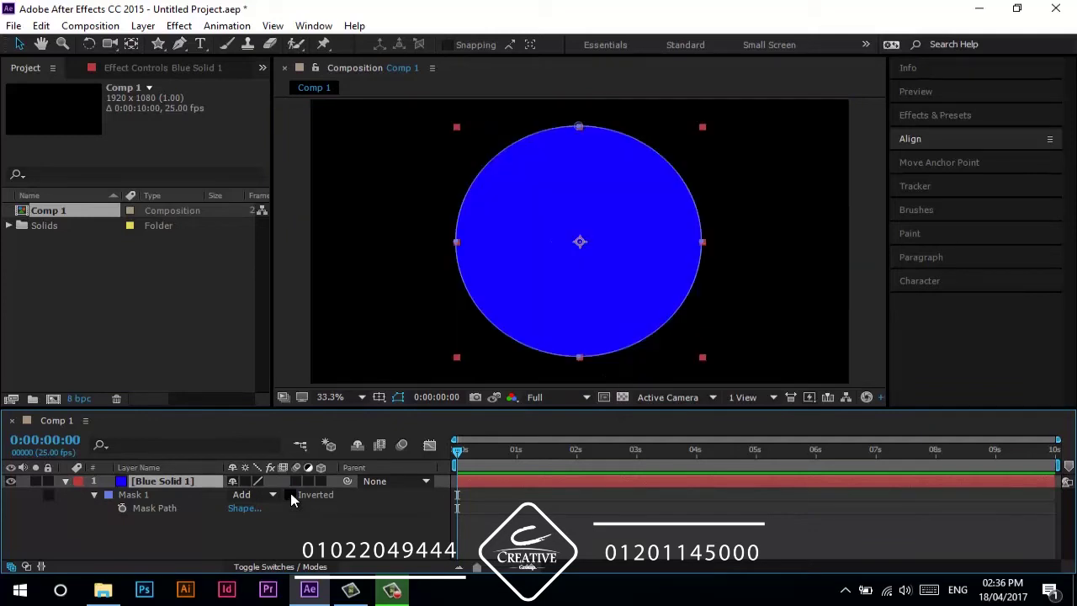
click(272, 496)
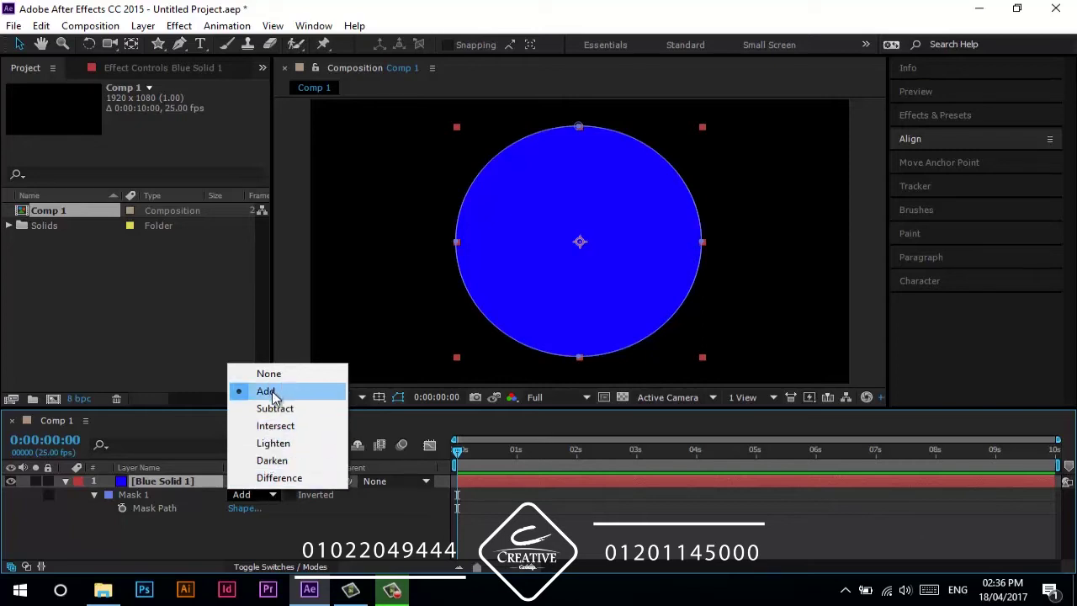
- Try Mask 1's Subtract, None and Intersect modes
click(272, 411)
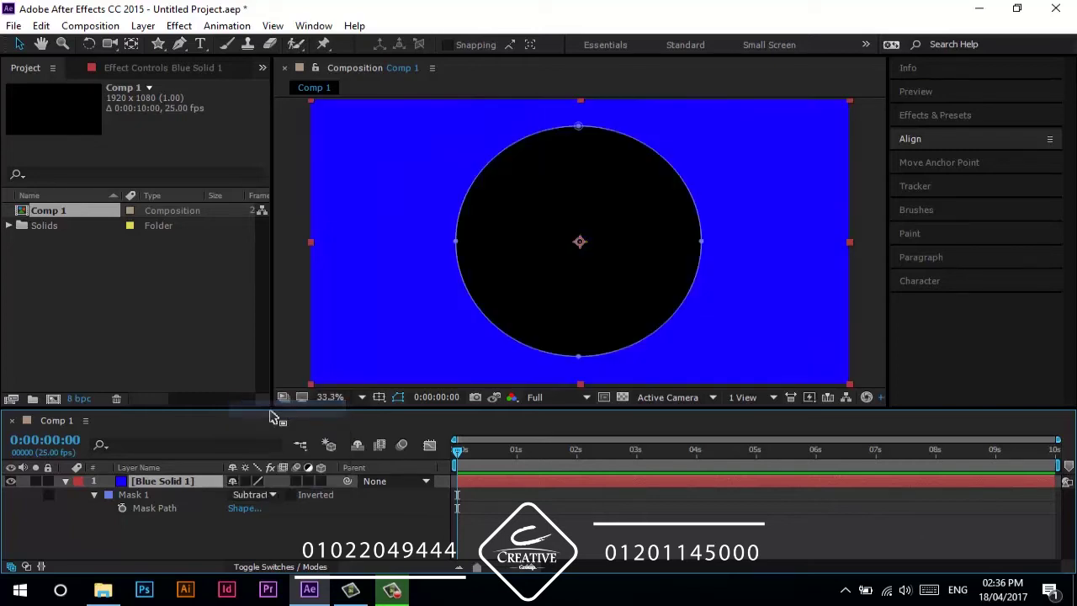
click(249, 497)
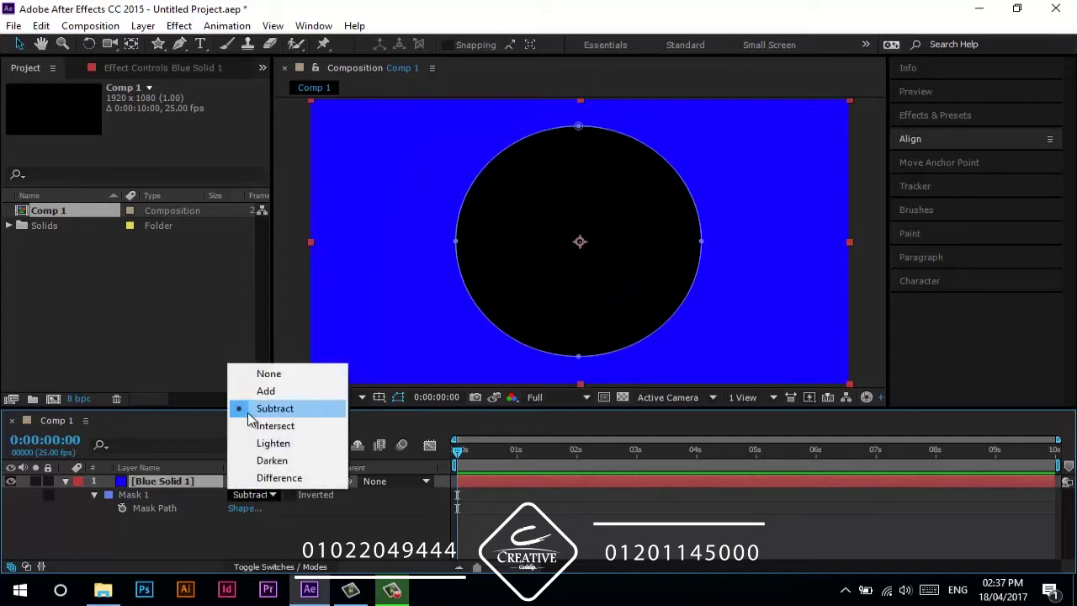
click(275, 379)
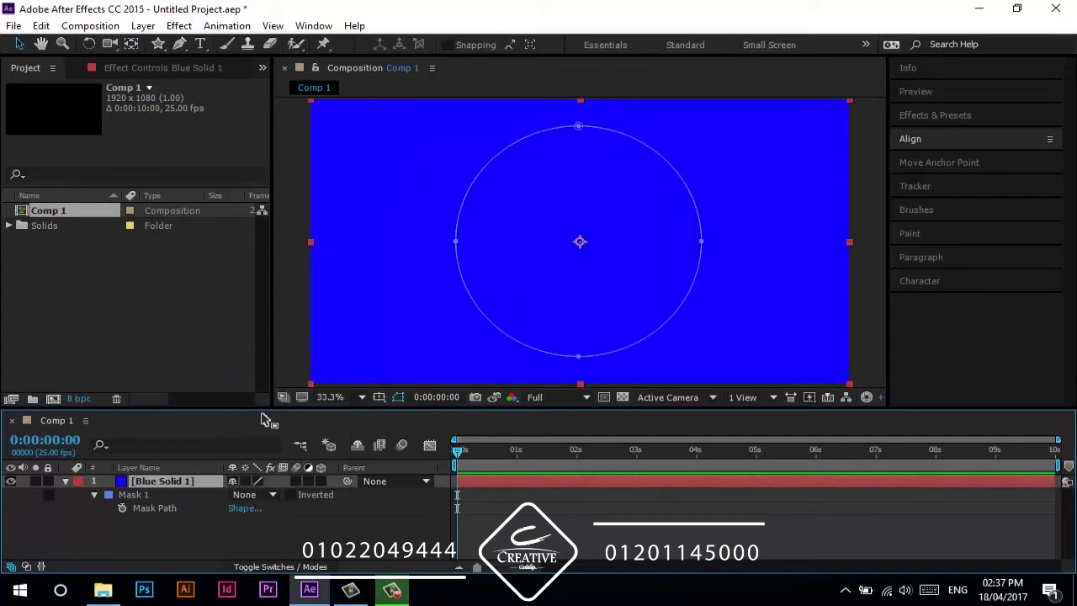
click(257, 552)
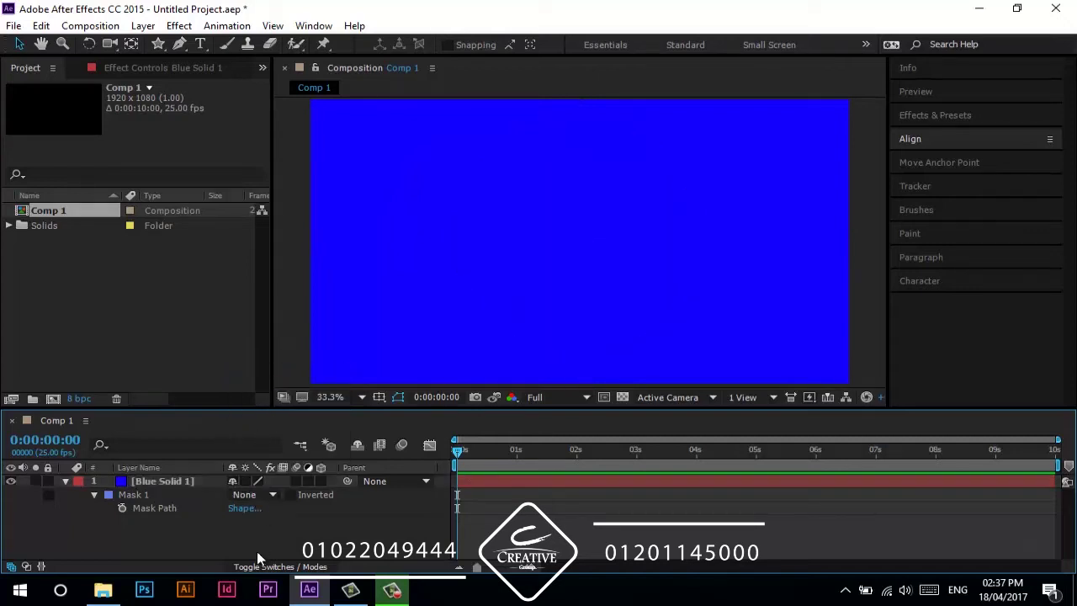
click(160, 480)
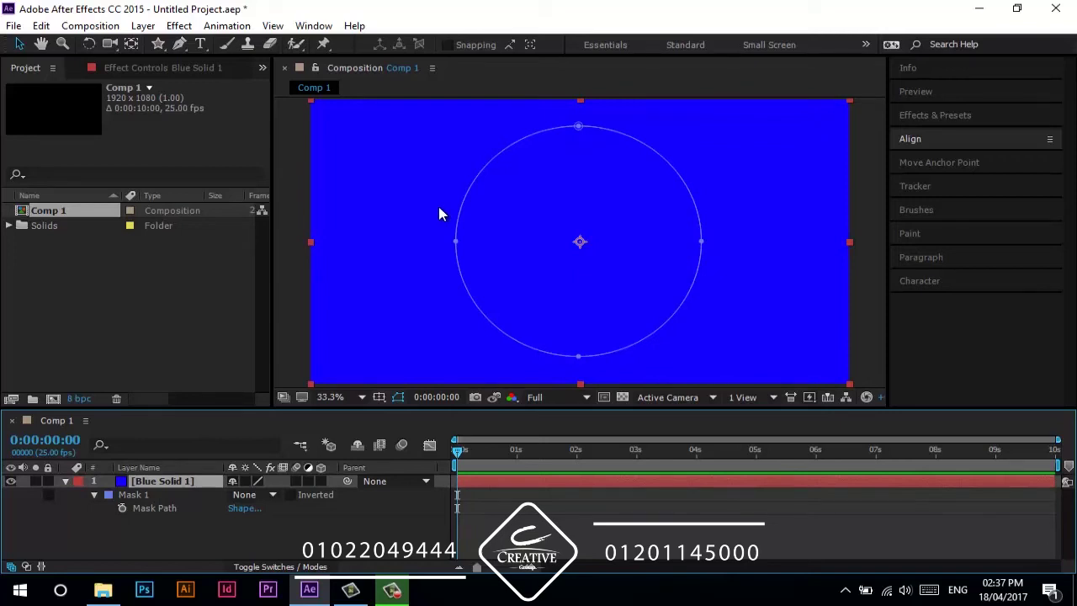
click(264, 496)
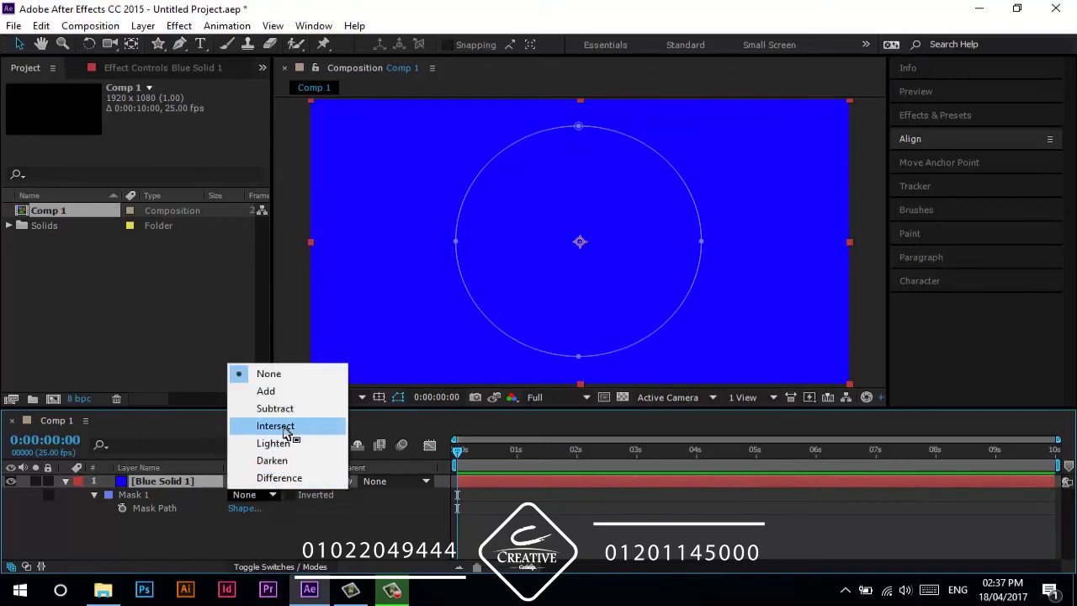
click(284, 430)
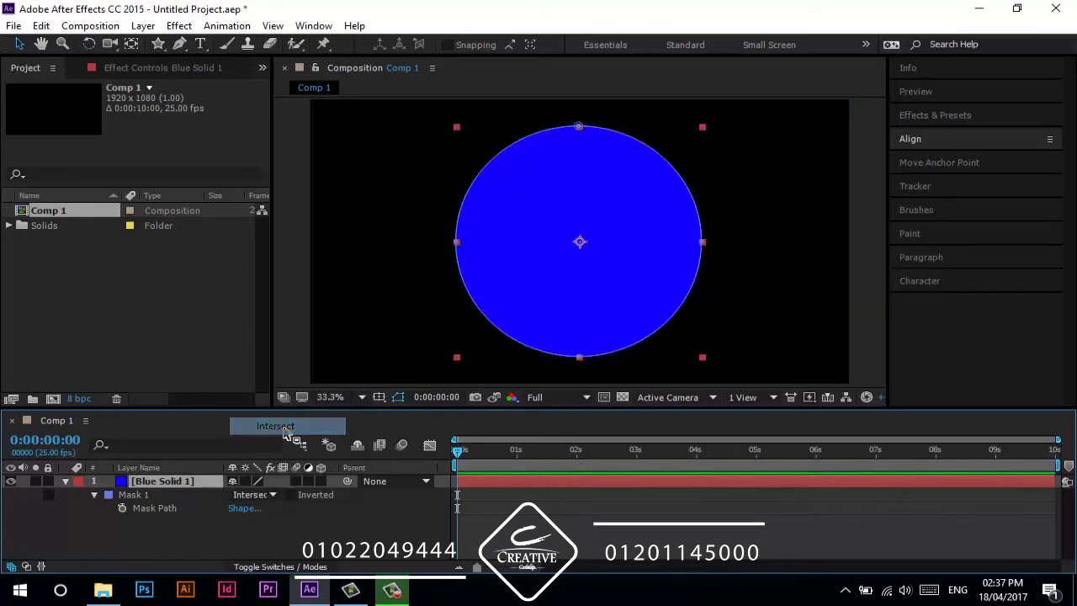
- Cycle Mask 1 through Lighten, Darken and Difference, then return it to Add and deselect
click(254, 498)
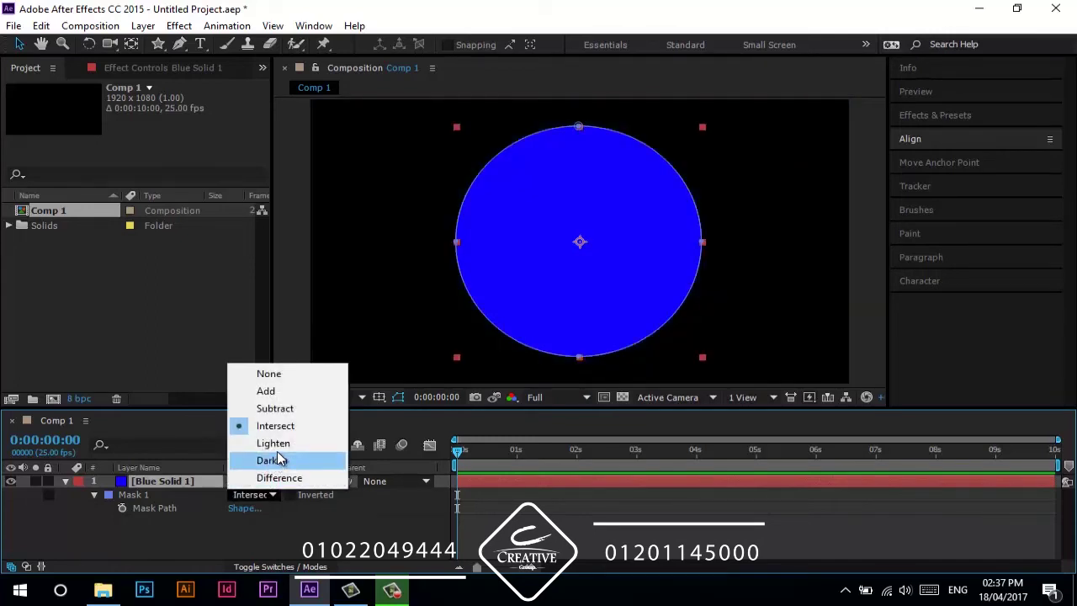
click(277, 446)
click(253, 495)
click(269, 462)
click(256, 499)
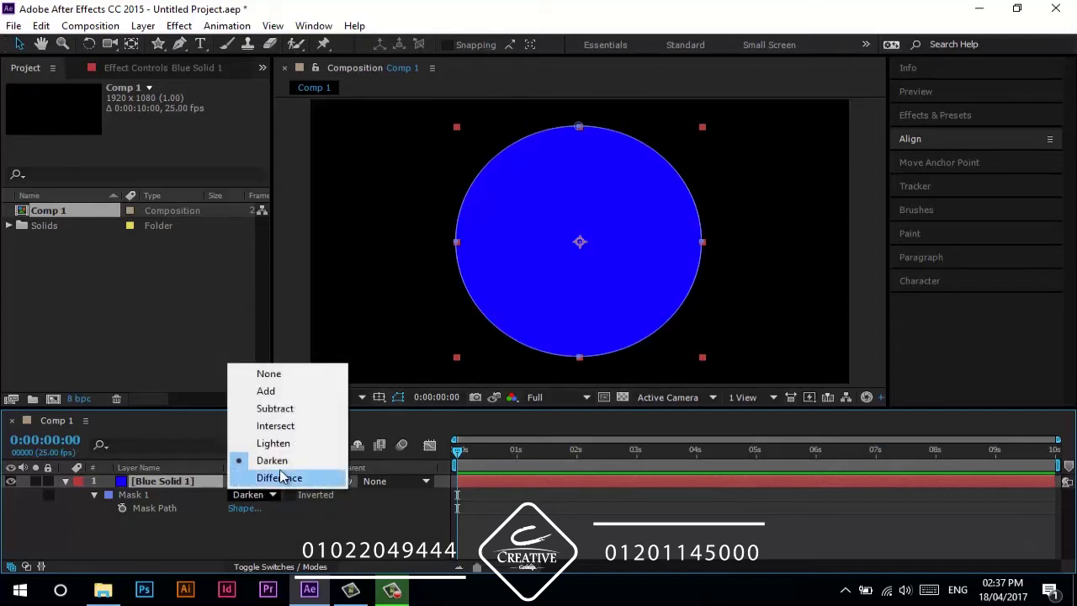
click(280, 477)
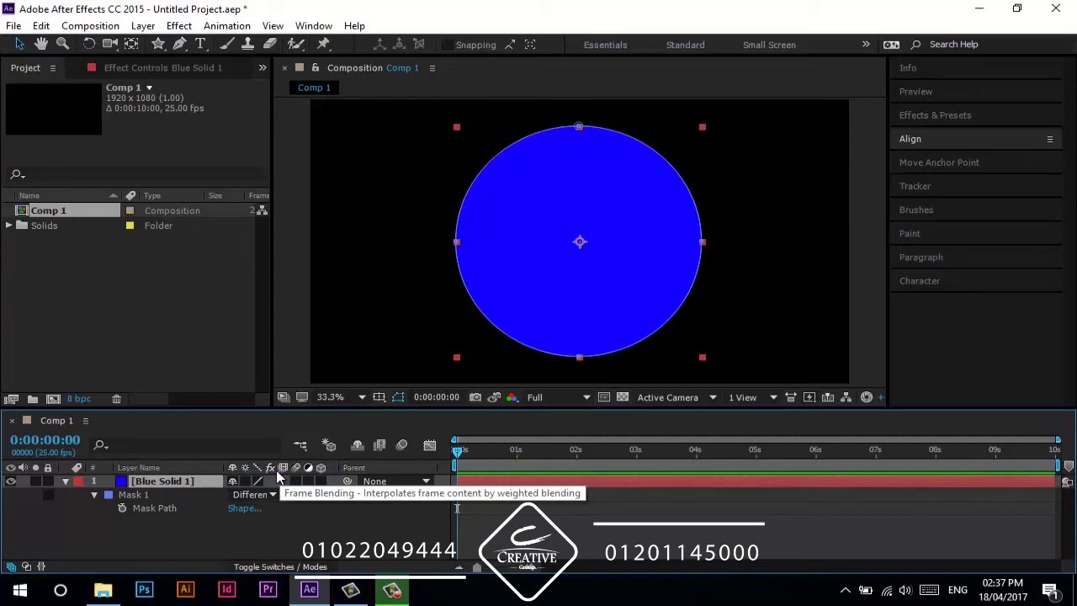
click(267, 495)
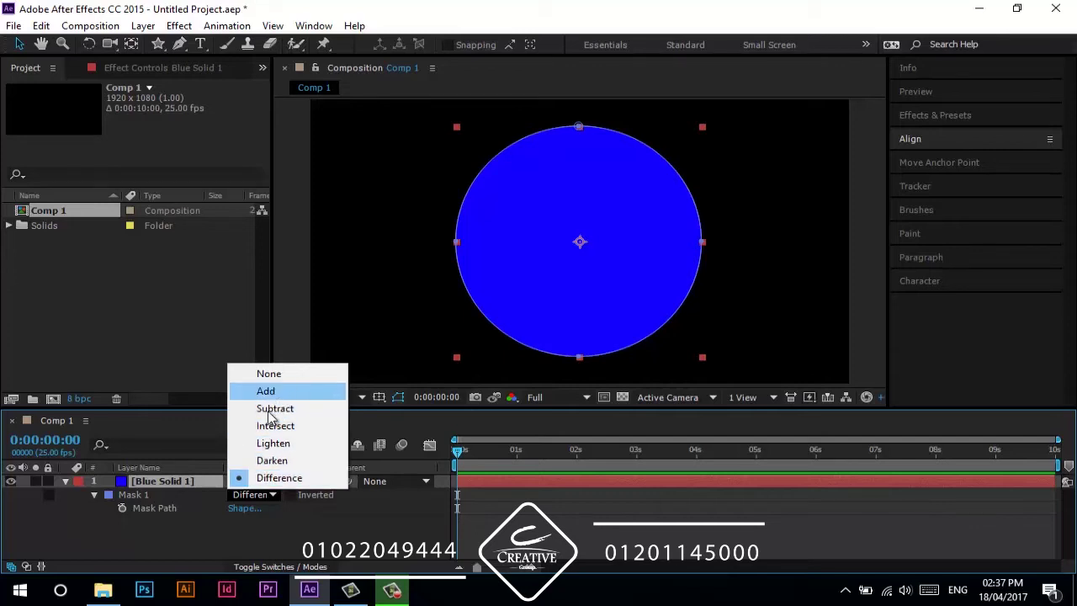
click(278, 392)
click(235, 545)
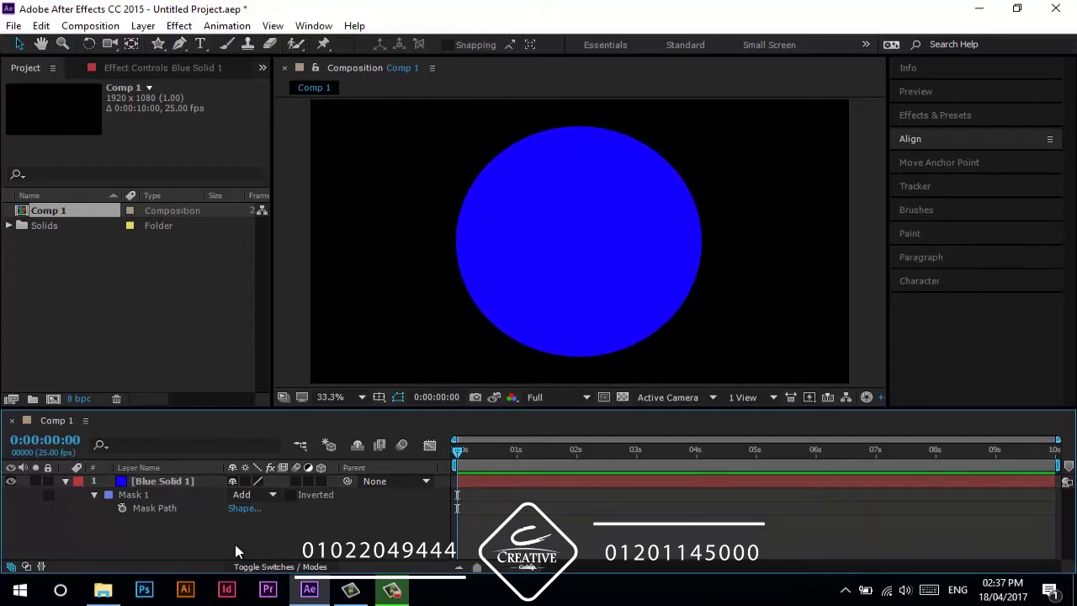
- Draw a horizontal rectangular Mask 2 band across the circle on Blue Solid 1
key(q)
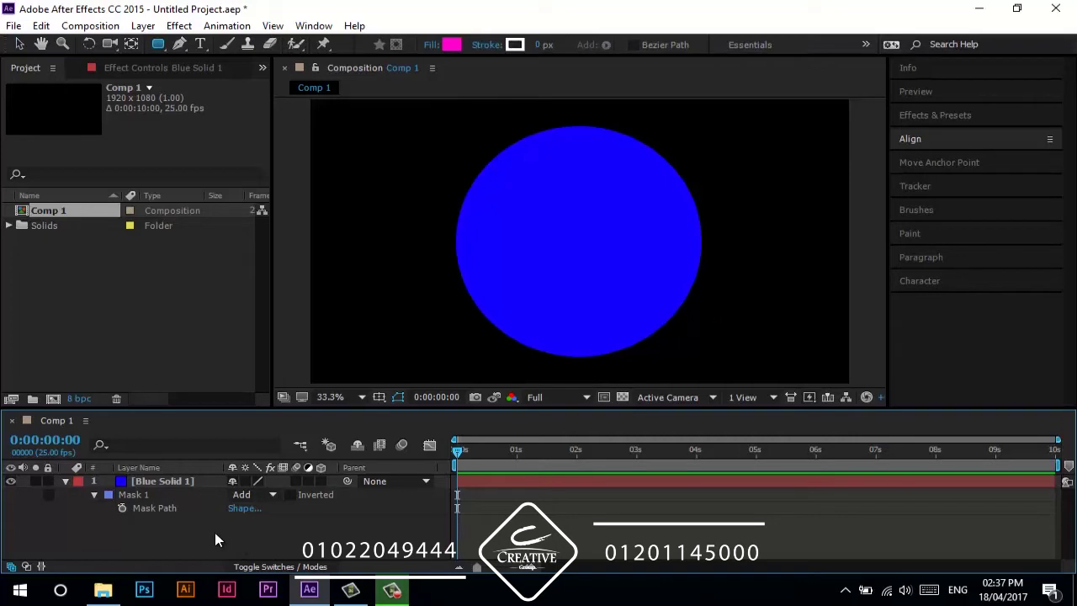
drag(157, 44, 167, 59)
click(163, 495)
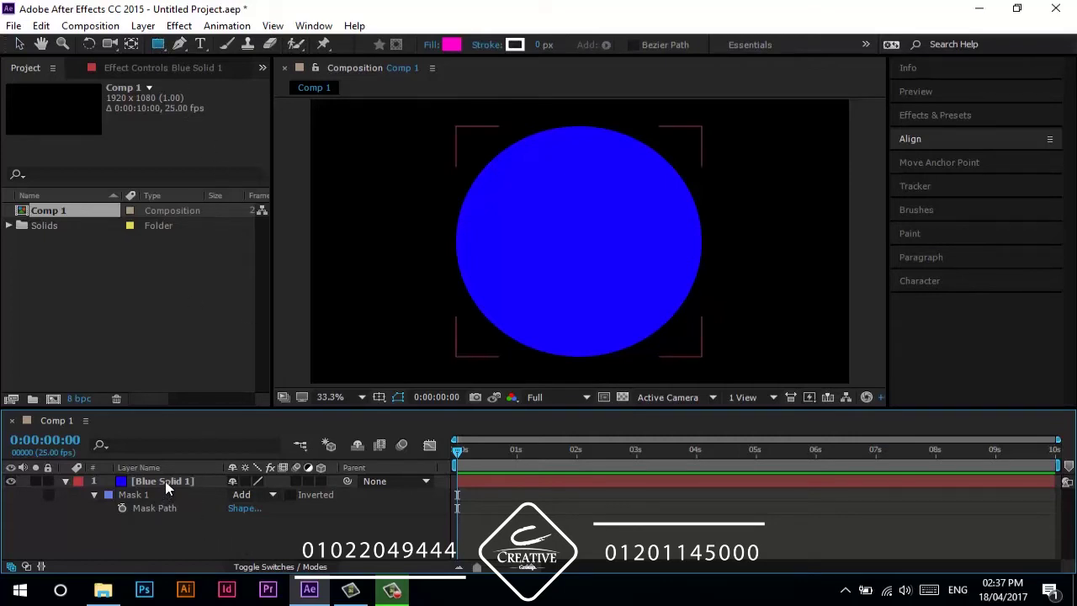
click(166, 486)
key(ctrl+d)
drag(292, 207, 869, 274)
click(92, 511)
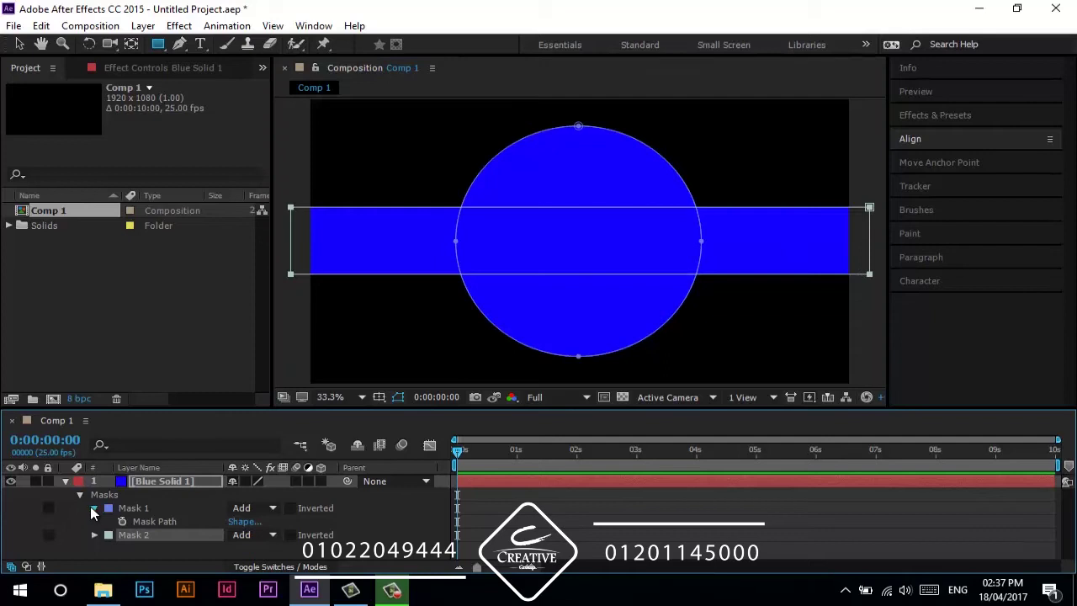
click(93, 510)
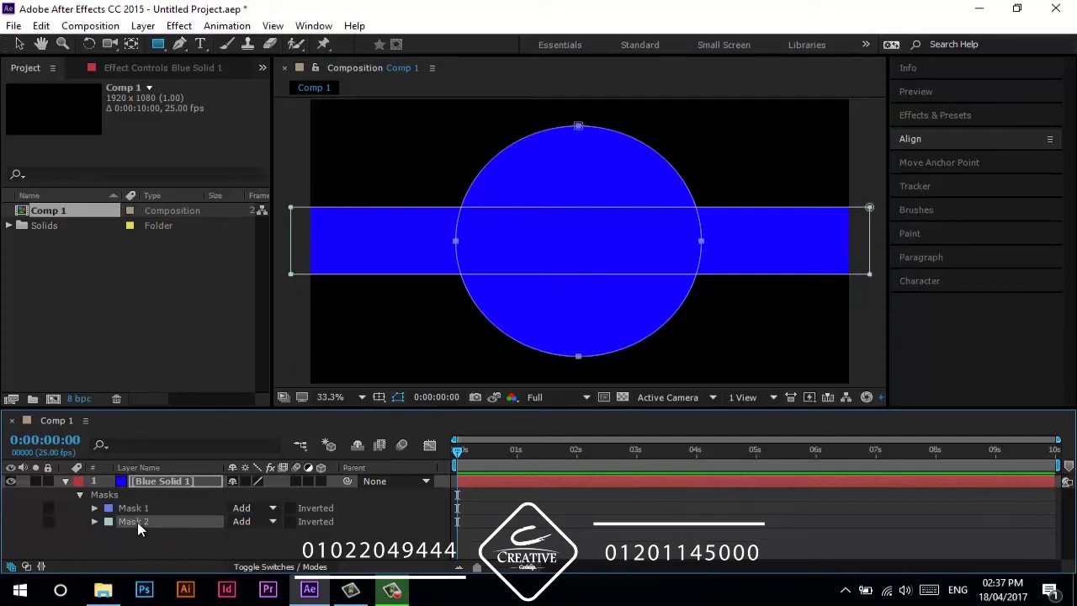
click(130, 541)
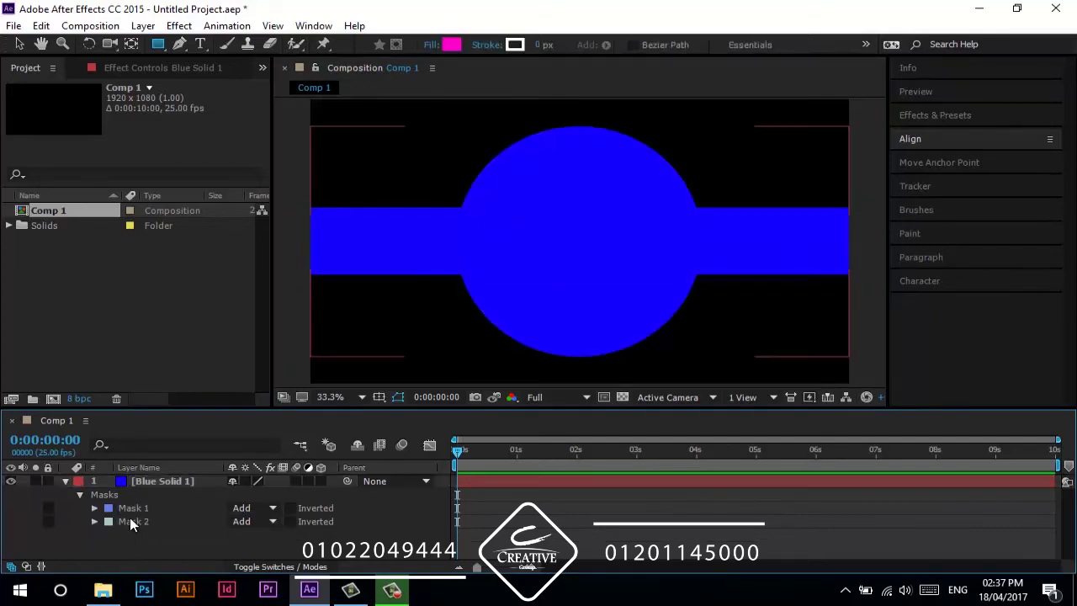
click(131, 521)
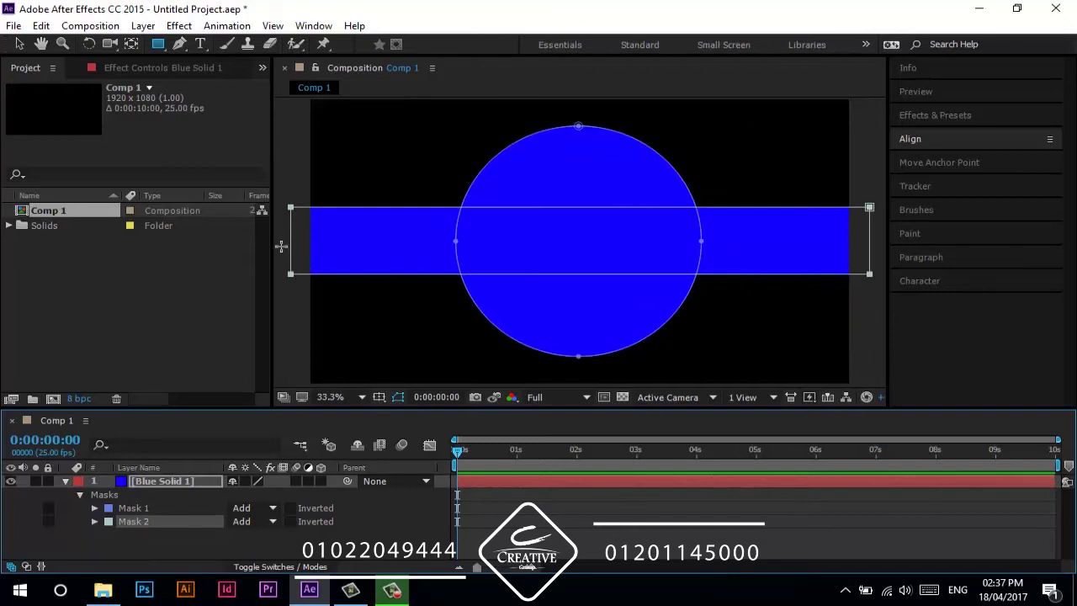
- Change Mask 1's outline colour to magenta and hide mask outlines in the viewer
click(112, 510)
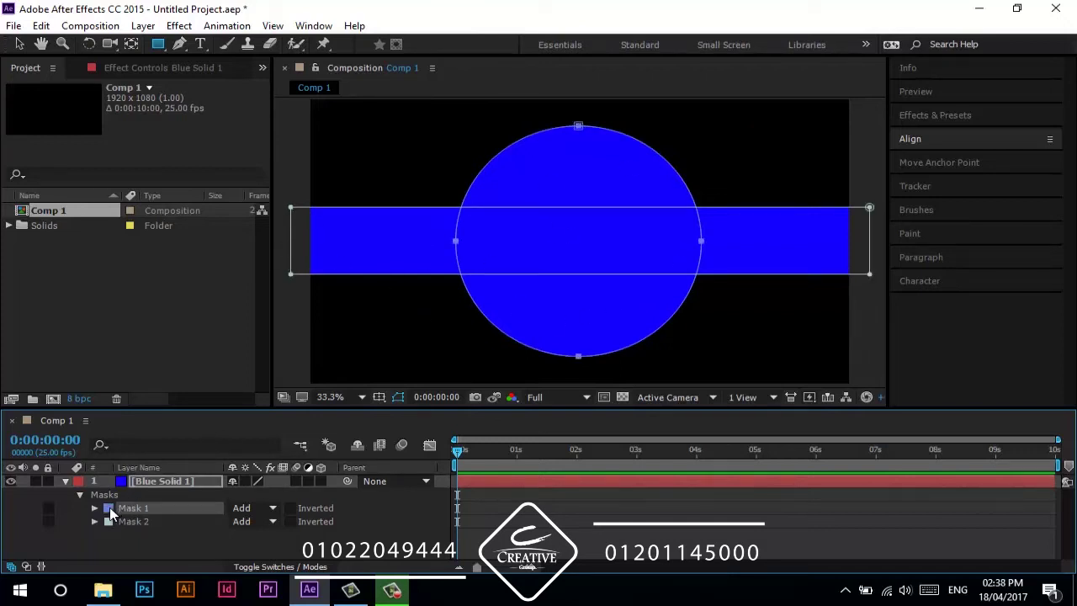
click(107, 509)
click(932, 348)
drag(932, 346, 919, 339)
click(1050, 325)
click(399, 396)
- Select Blue Solid 1 and show mask outlines in the viewer again
key(v)
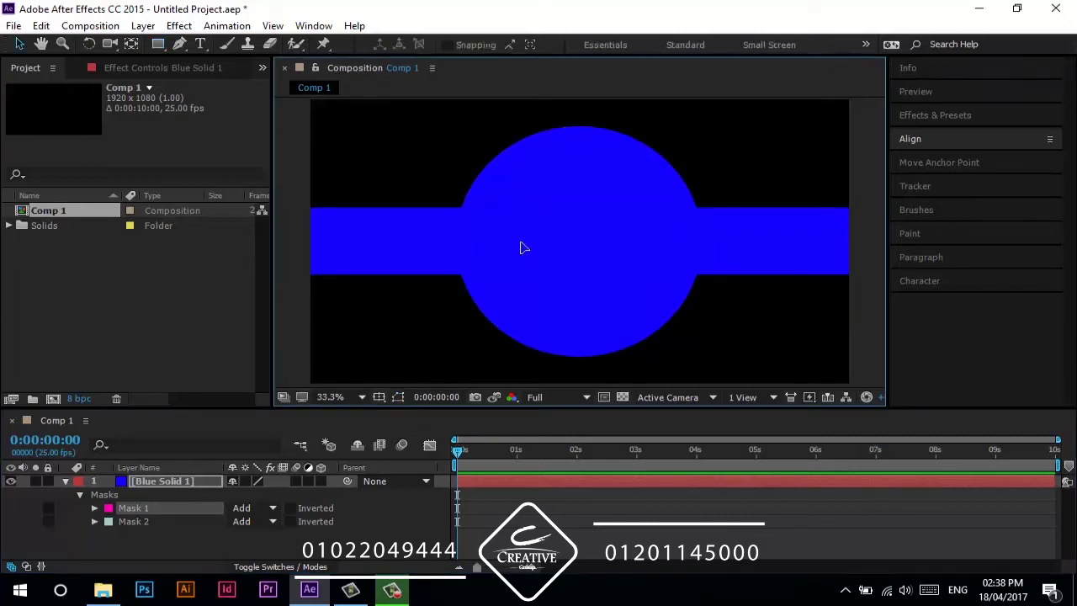
click(520, 247)
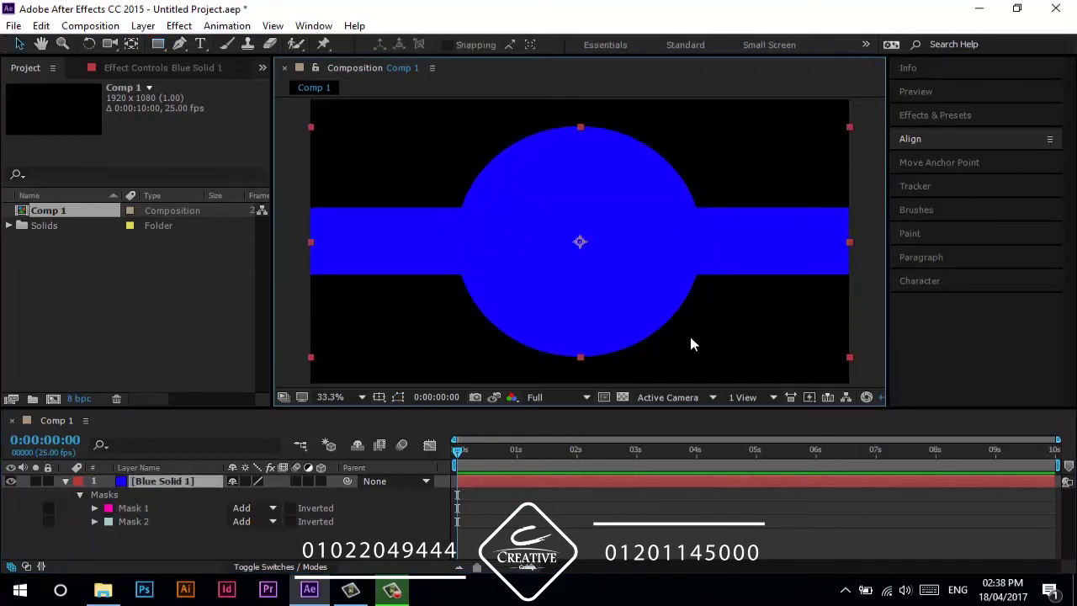
click(399, 400)
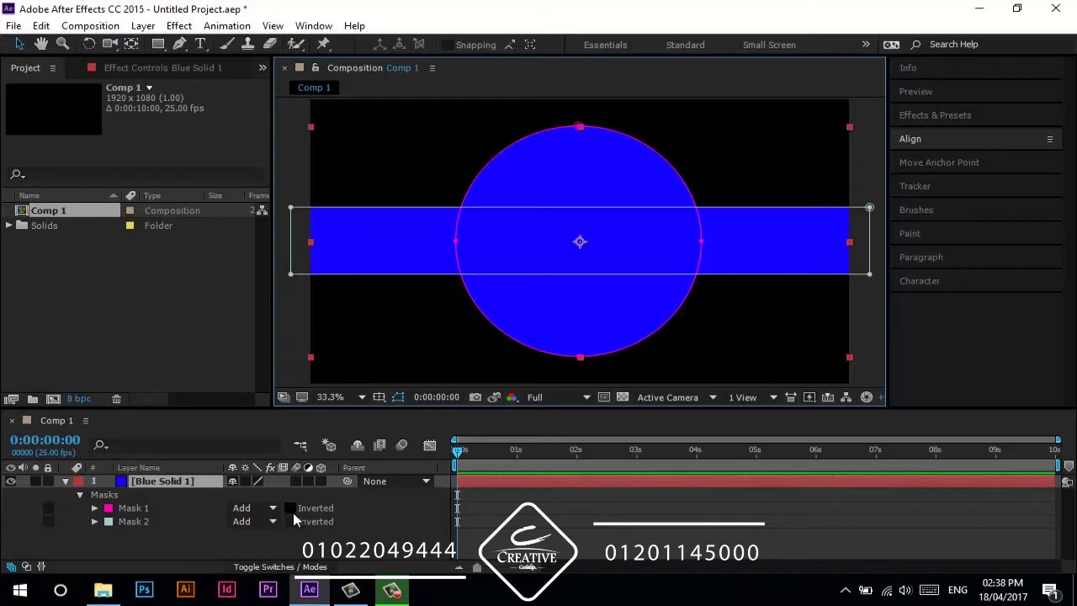
click(321, 505)
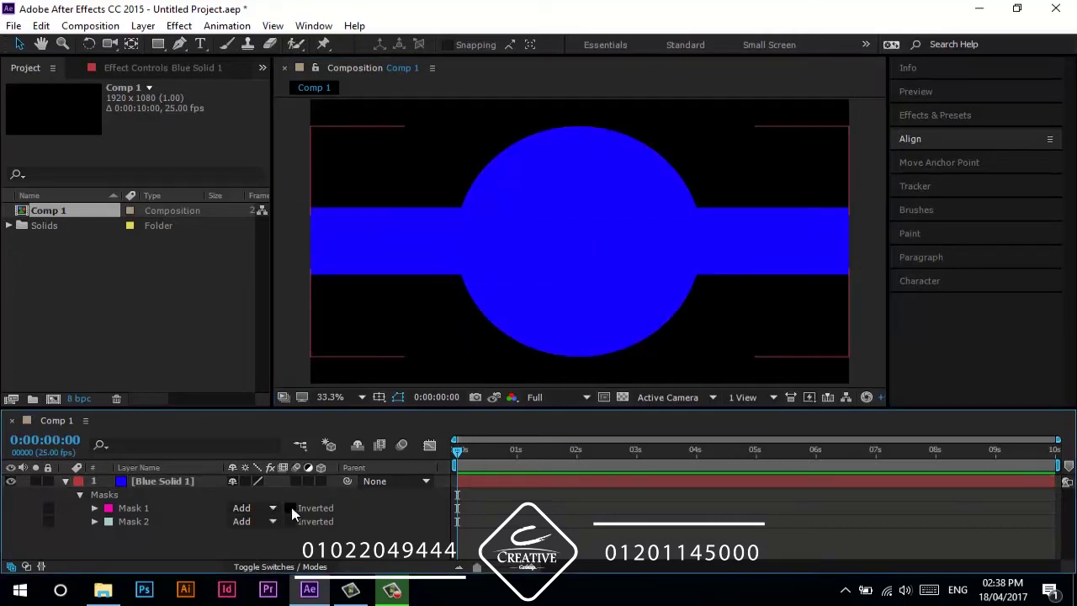
- Toggle Inverted on both masks, ending with Mask 1 inverted and Mask 2 not
click(290, 508)
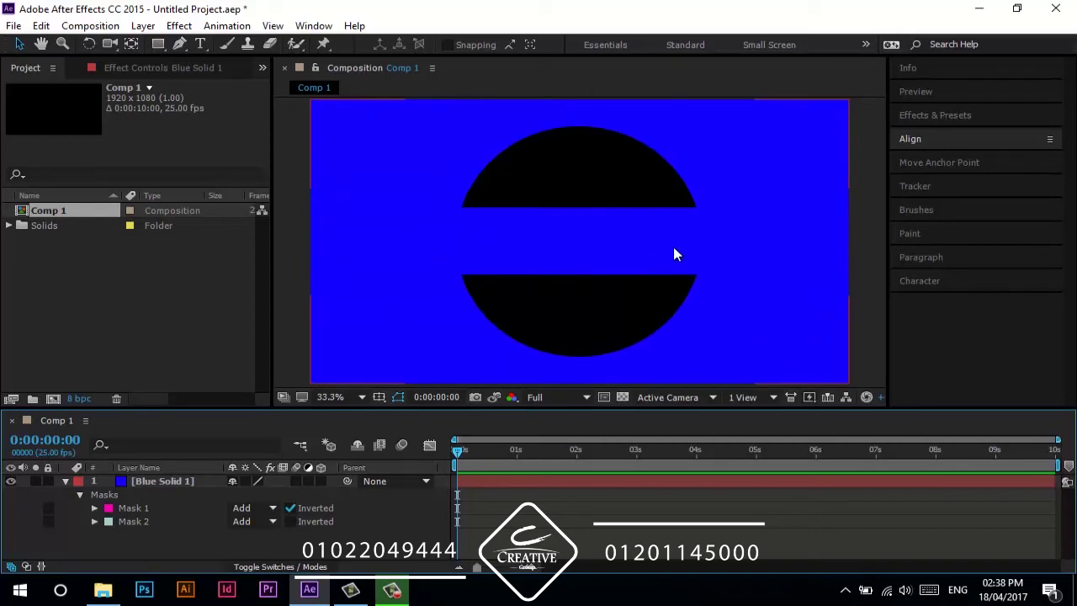
click(151, 521)
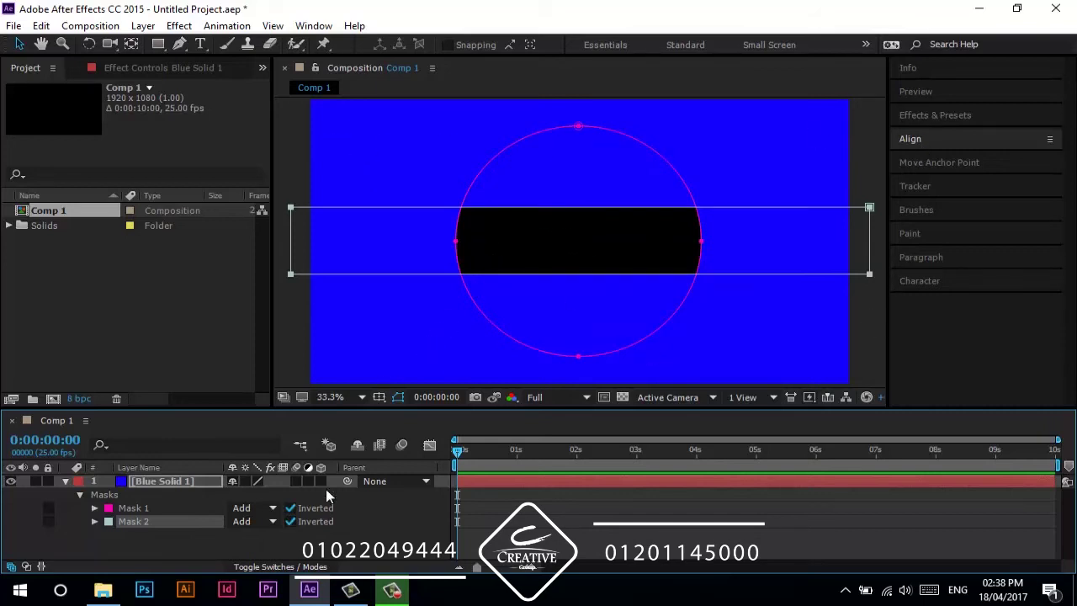
click(290, 508)
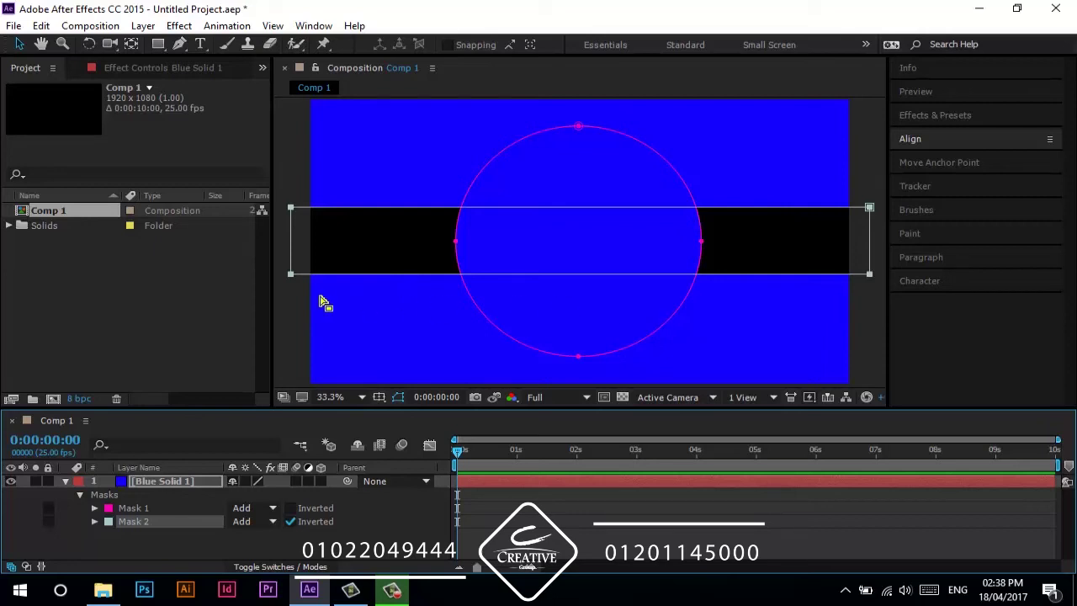
click(291, 508)
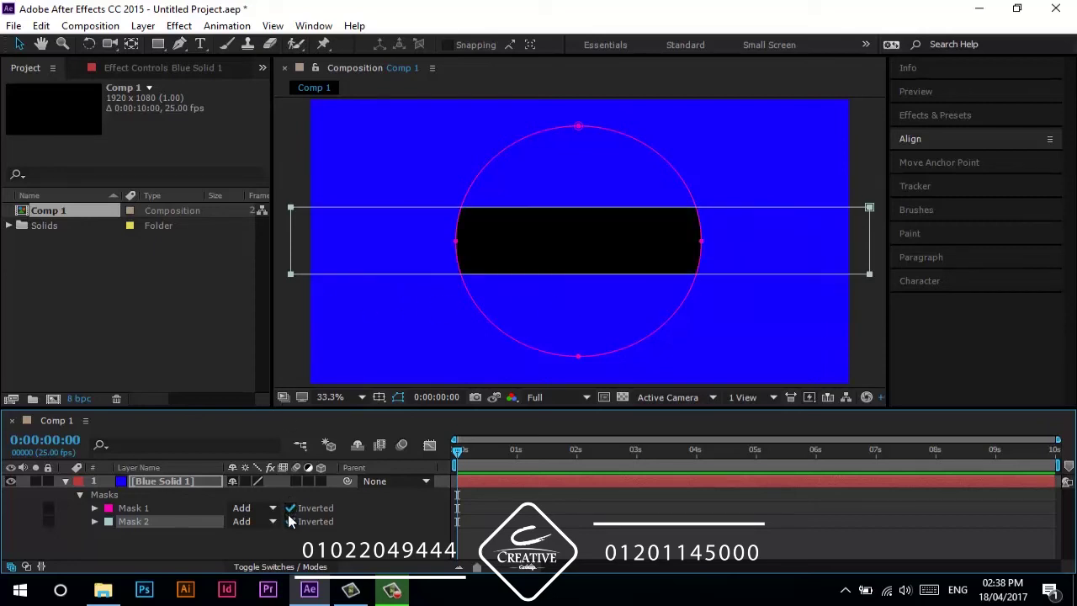
click(290, 521)
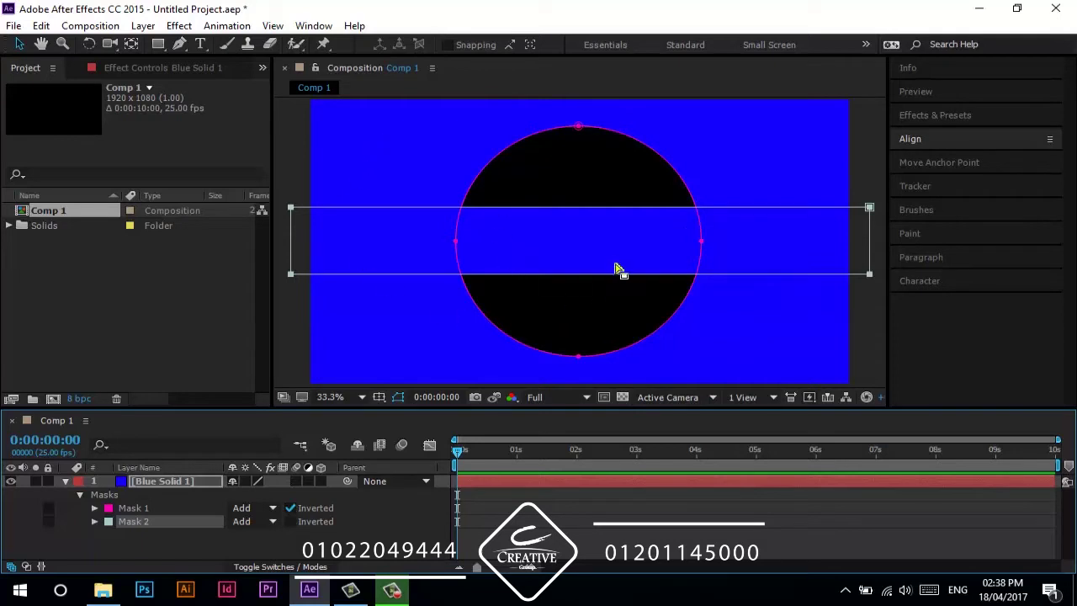
click(350, 516)
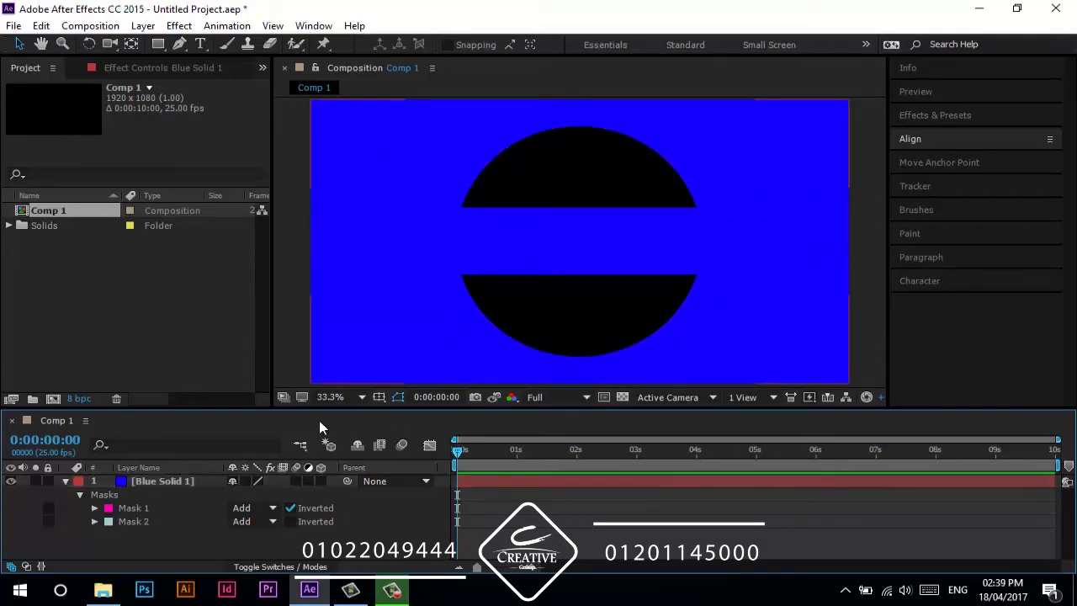
drag(184, 505, 144, 505)
click(157, 516)
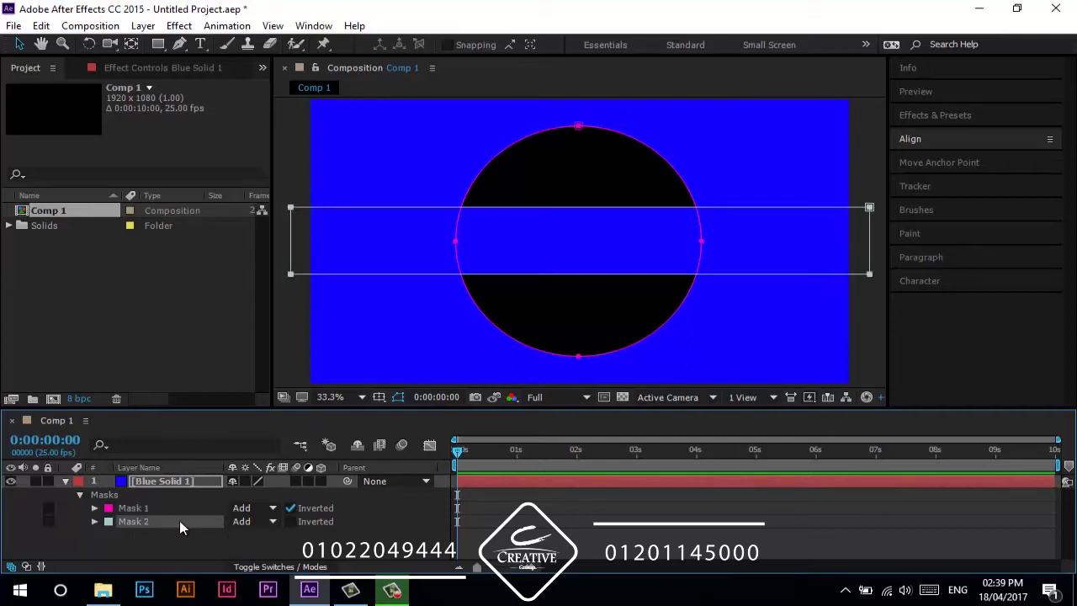
- Try Mask 2 in Subtract, Intersect, Lighten and Darken modes, un-inverting Mask 1 along the way
click(241, 522)
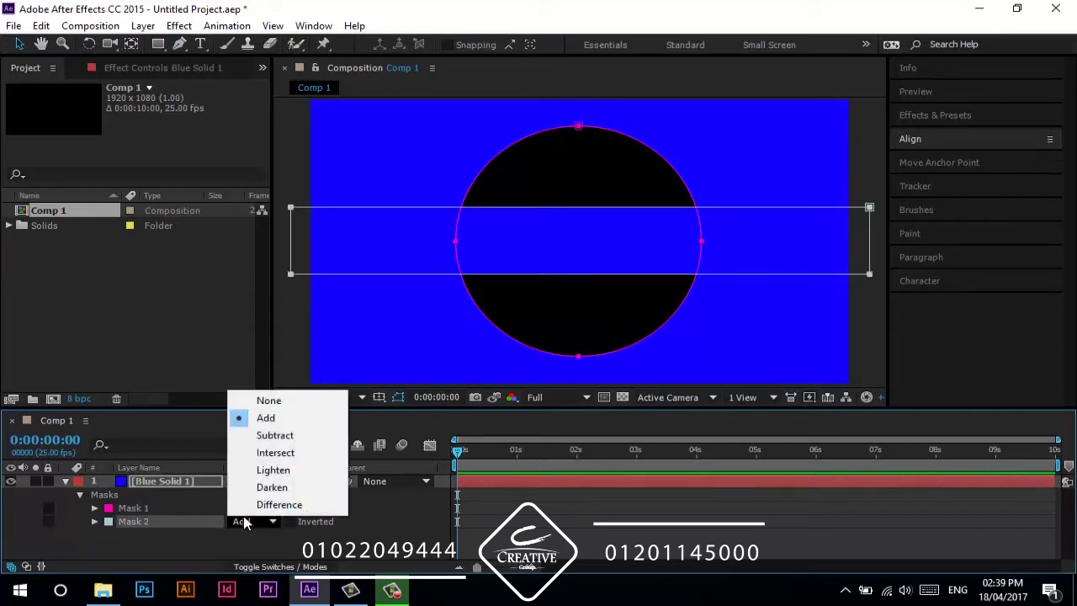
click(264, 432)
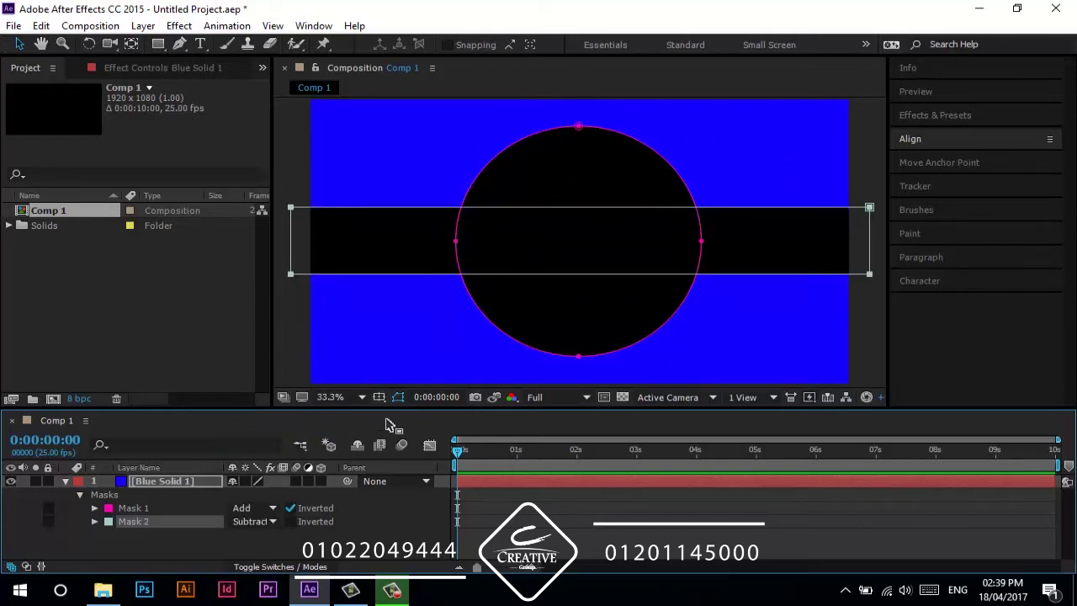
click(252, 521)
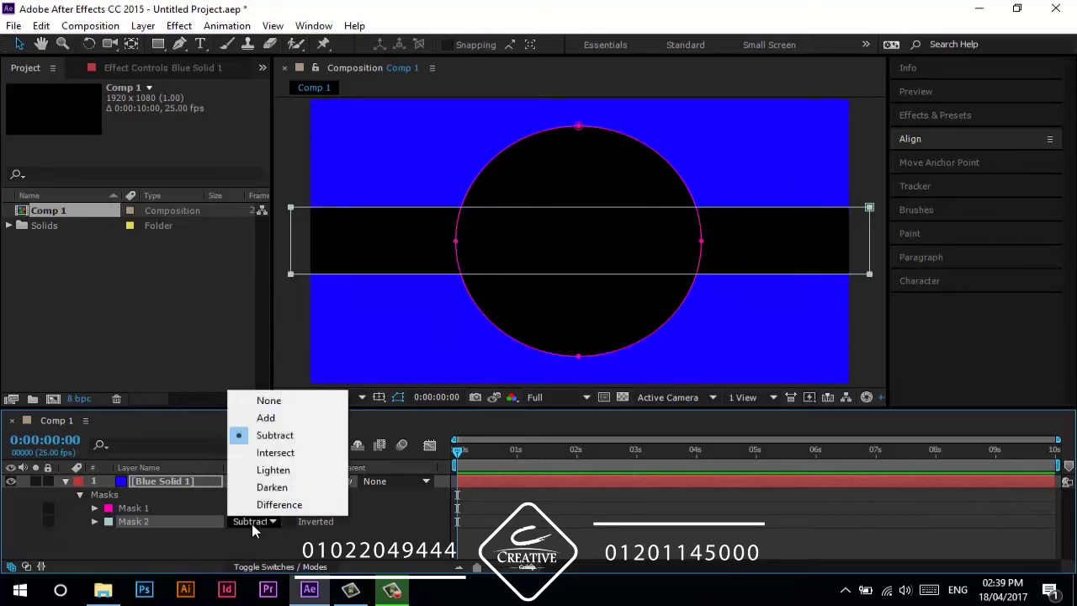
click(284, 453)
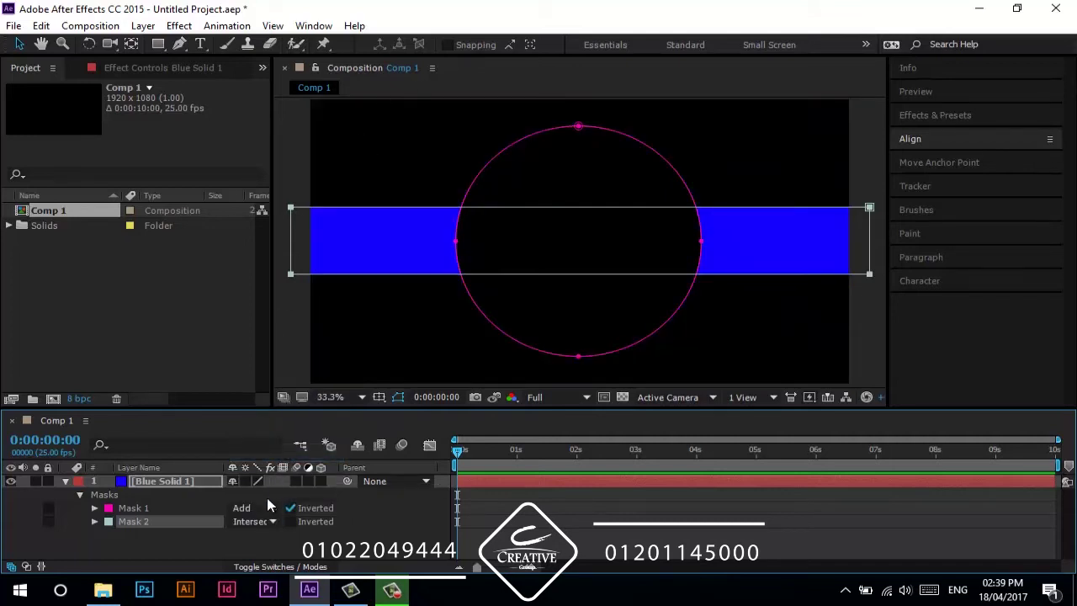
click(285, 510)
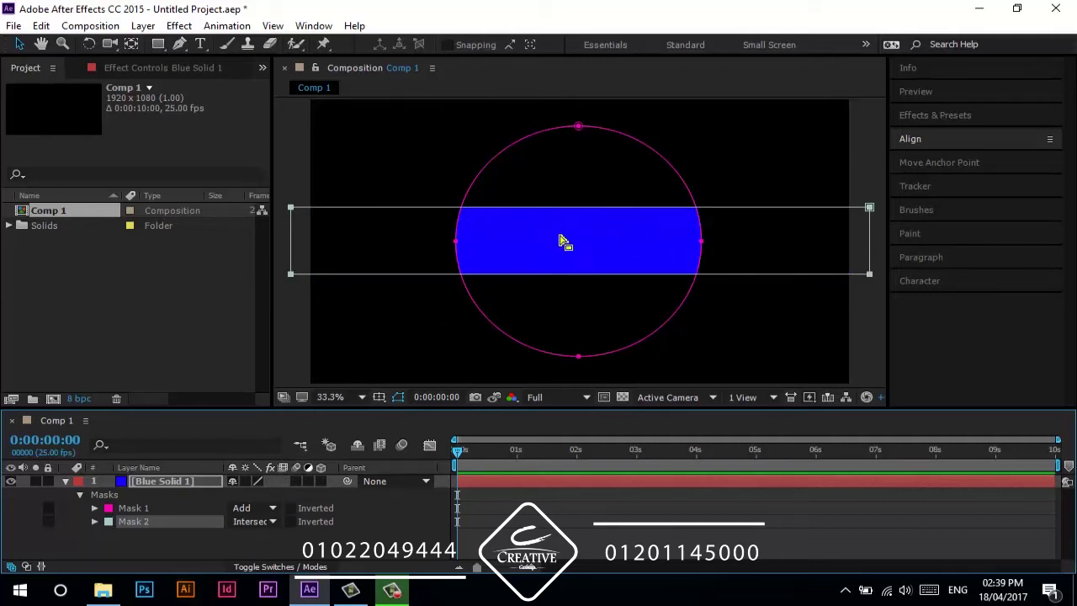
click(252, 521)
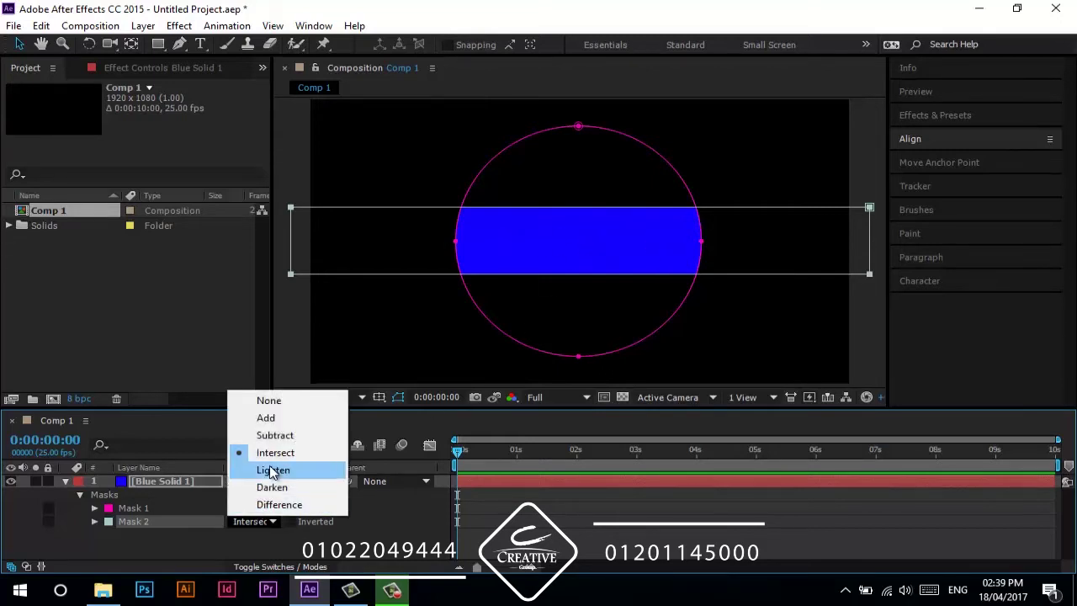
click(271, 471)
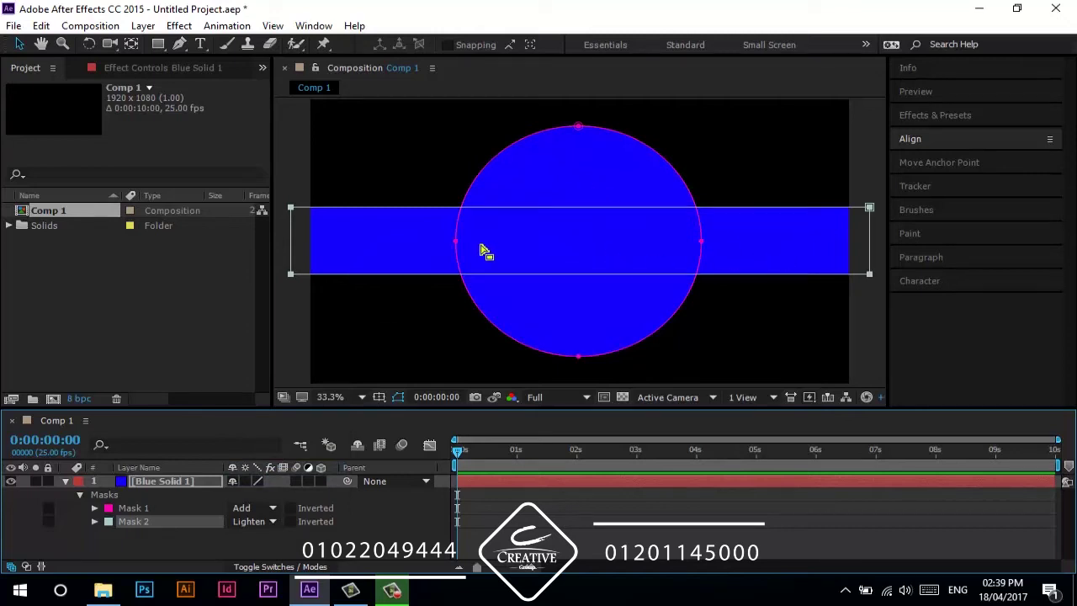
click(271, 515)
click(274, 490)
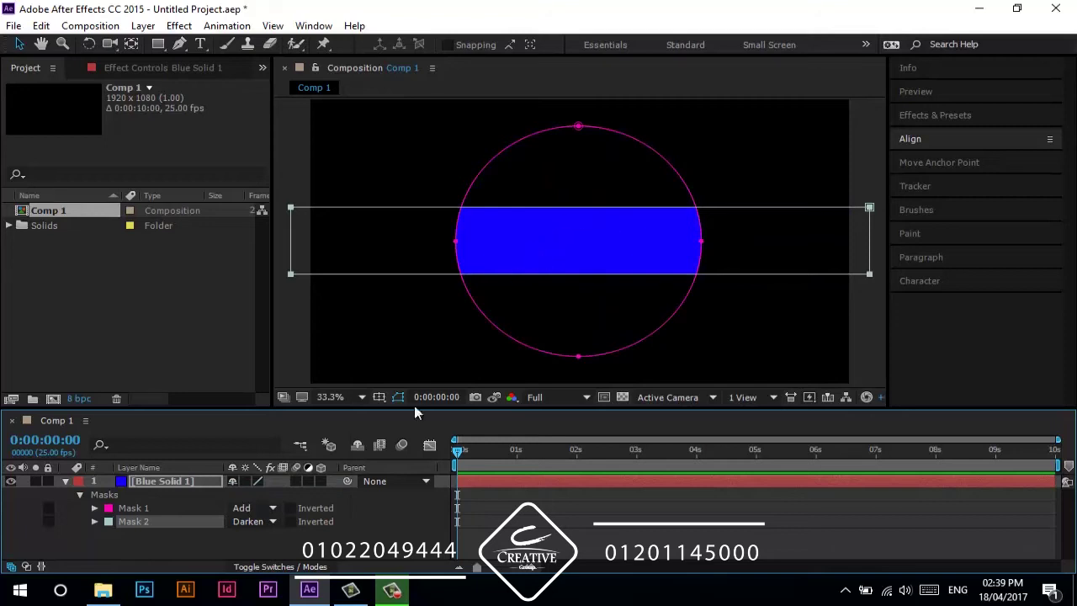
- Set Mask 2 to Difference, toggle the transparency grid, and leave Mask 1 un-inverted
click(258, 522)
click(266, 504)
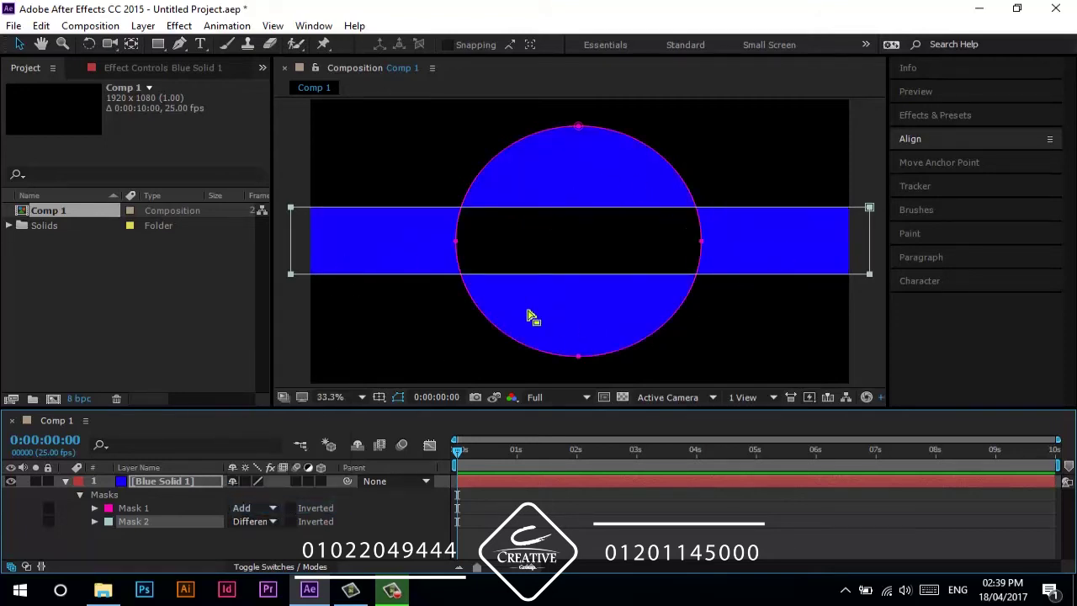
click(292, 509)
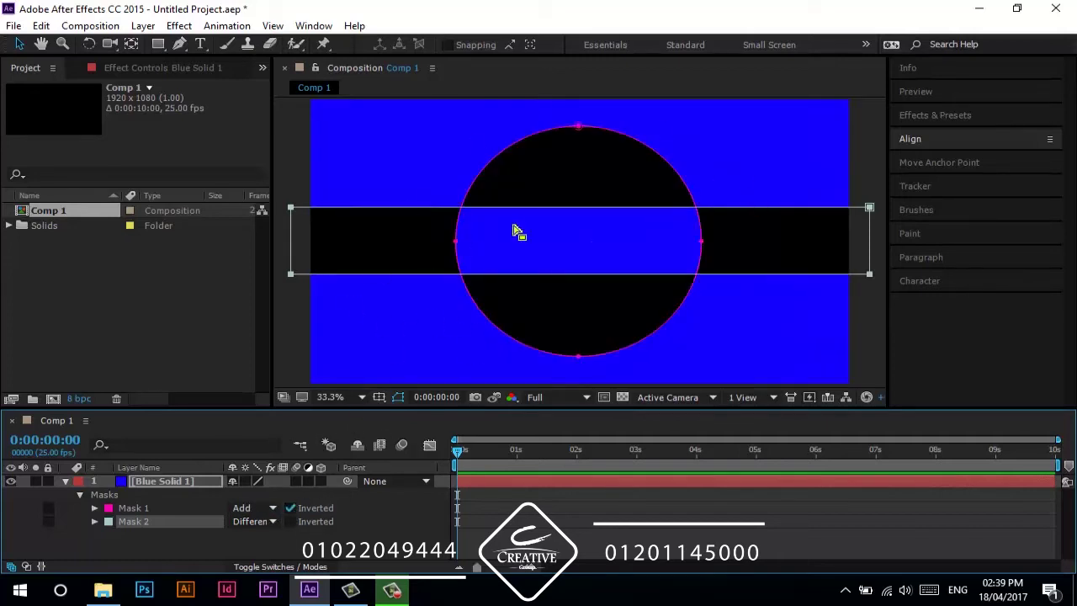
click(623, 397)
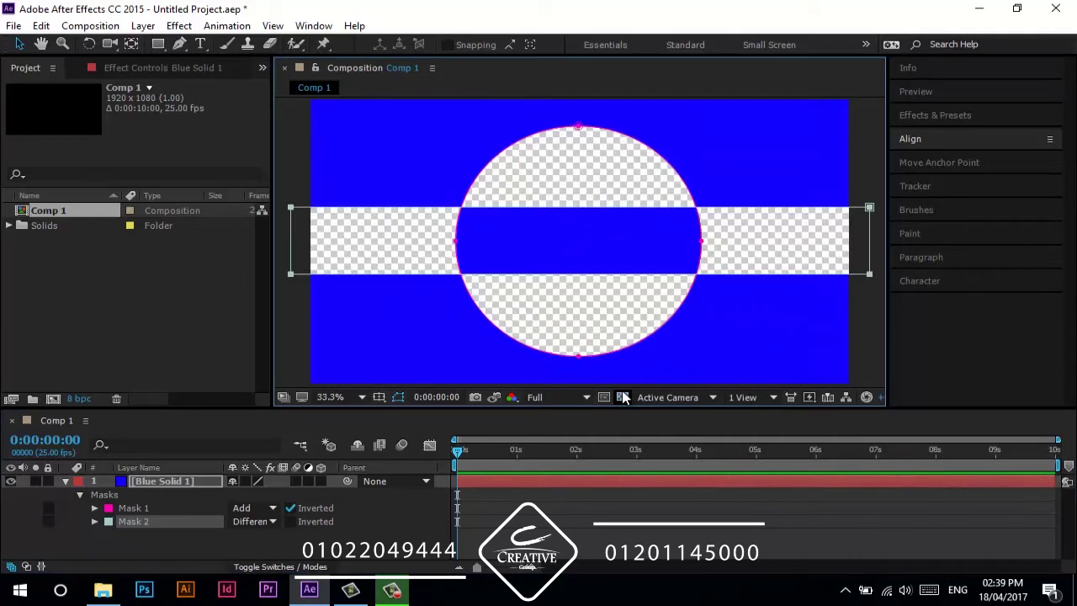
click(623, 398)
click(288, 514)
click(288, 512)
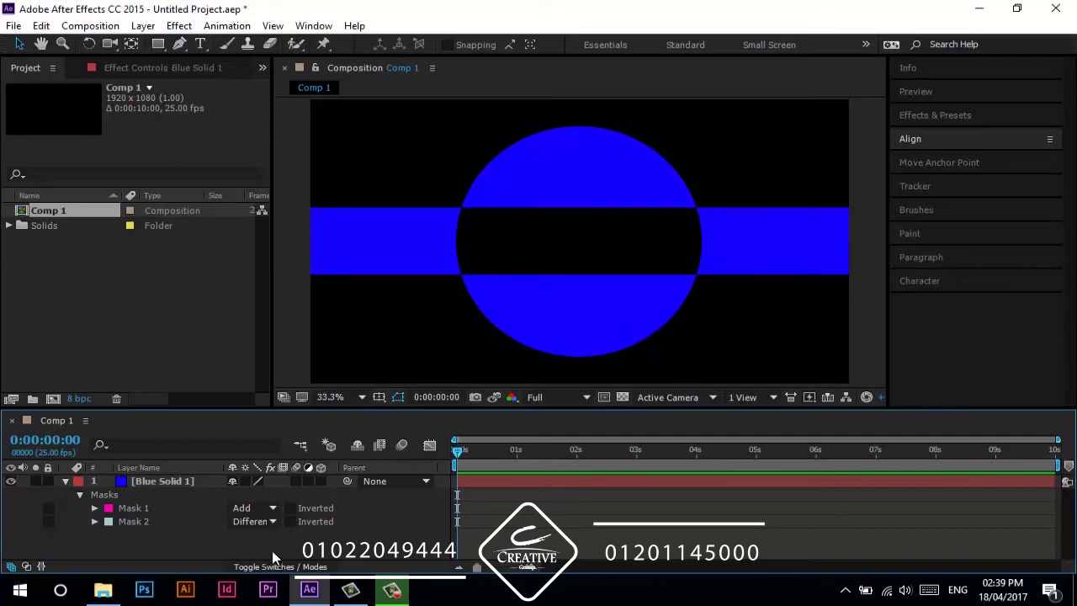
- Delete the rectangular Mask 2 and collapse the solid layer
click(159, 522)
key(Delete)
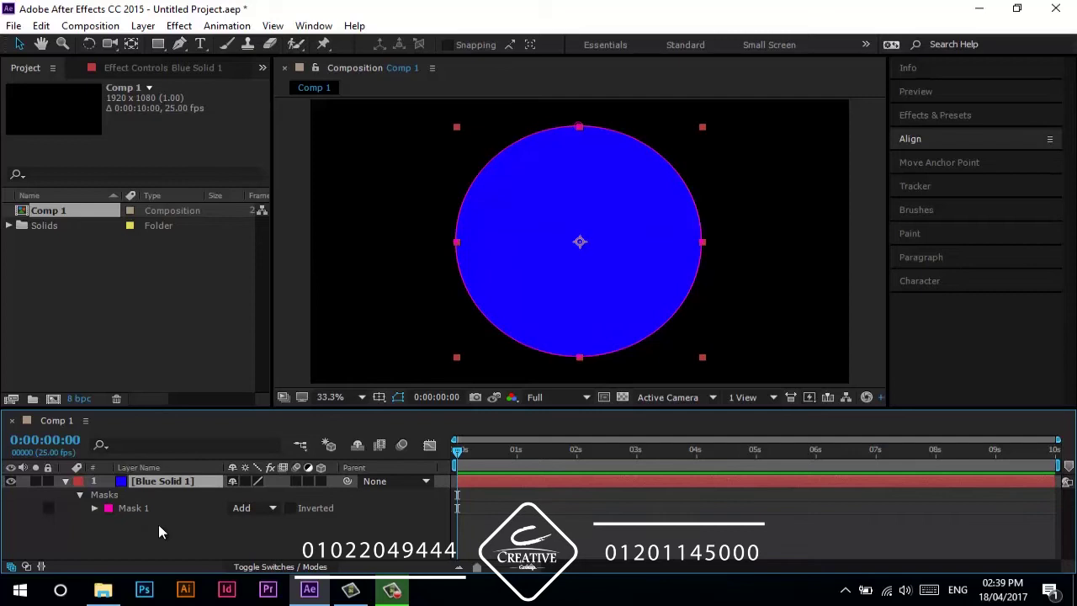
click(78, 494)
click(64, 483)
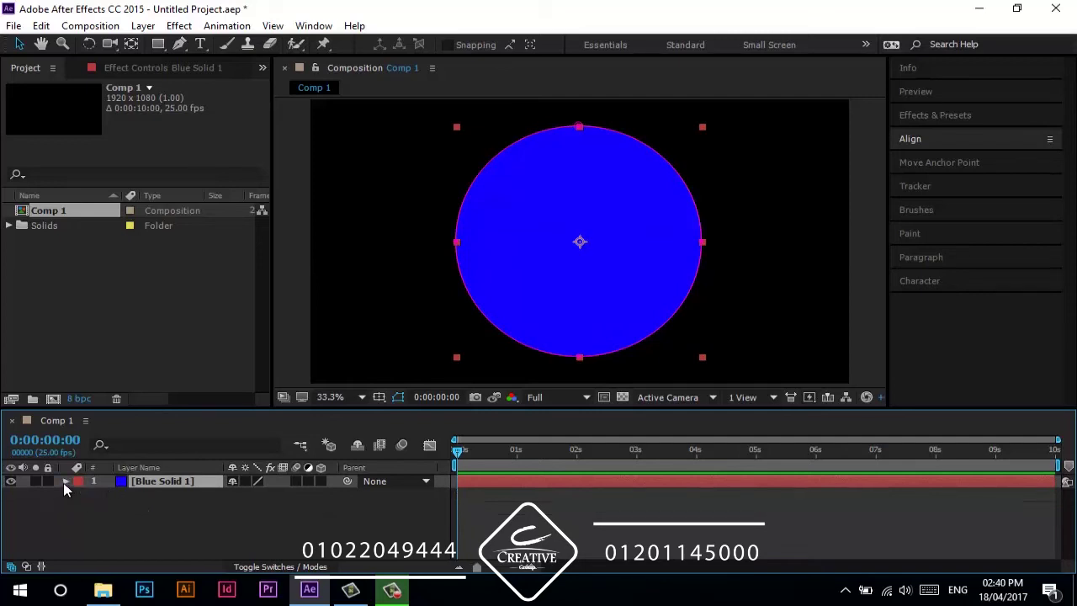
- Use M and MM to show Mask 1's path, feather, opacity and expansion, ending with Mask Path selected
key(m)
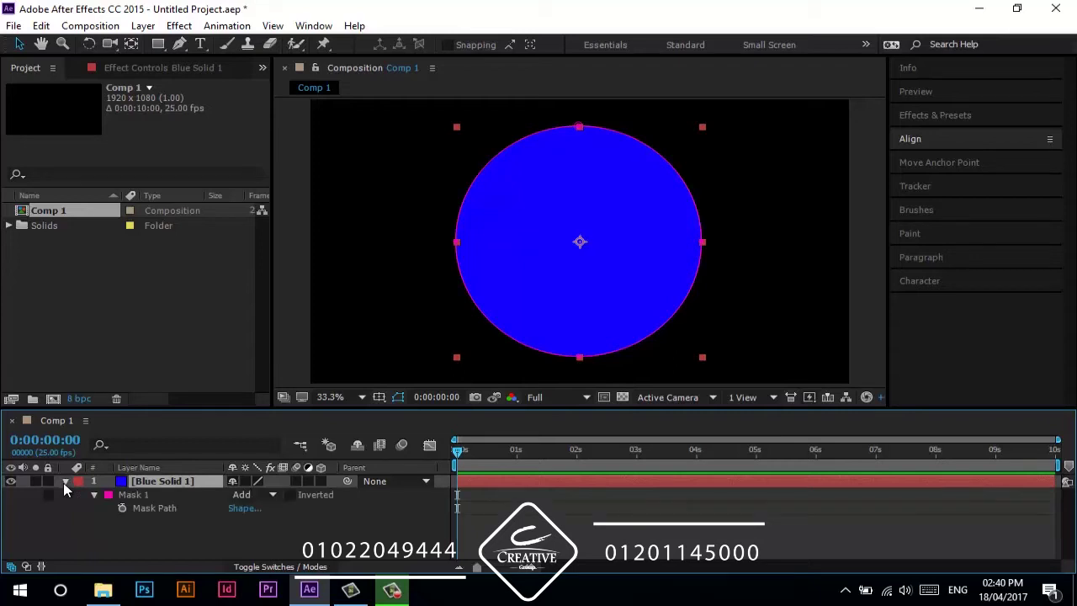
key(m)
key(m)
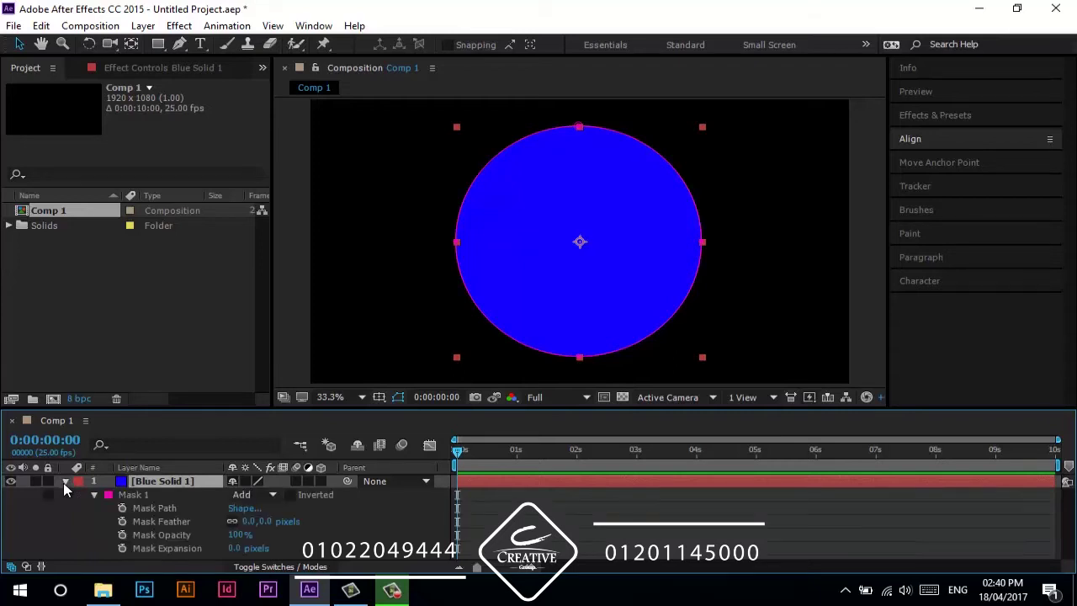
click(64, 483)
click(65, 483)
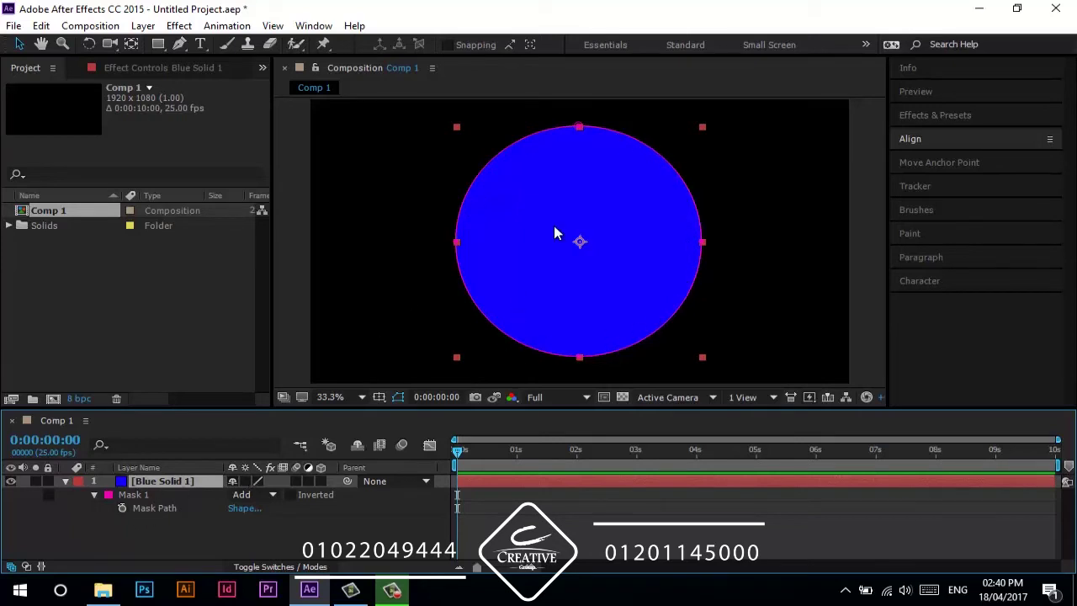
key(m)
key(m)
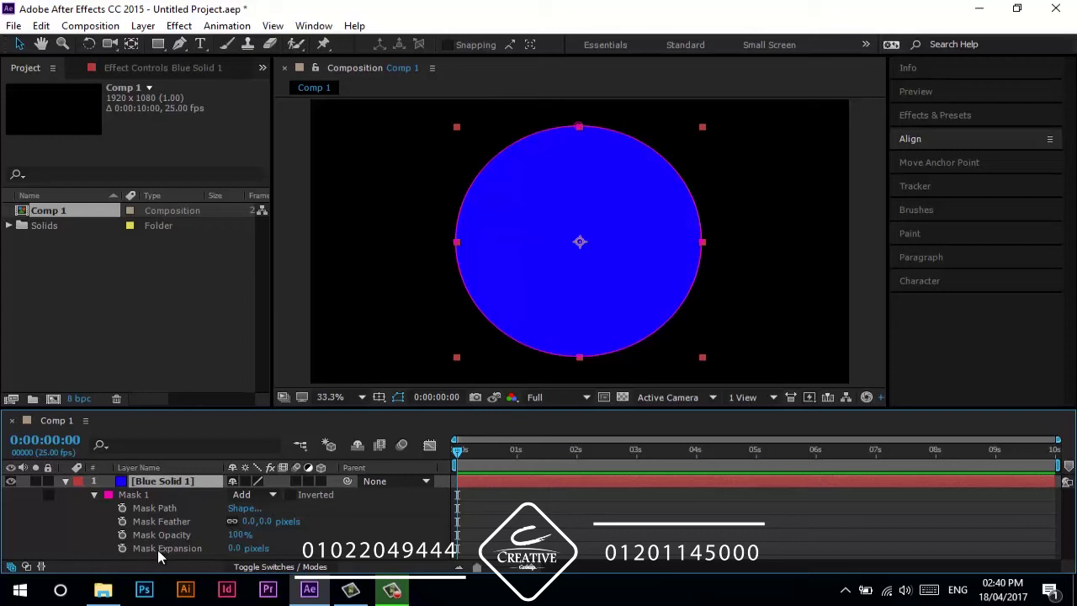
click(39, 550)
click(167, 480)
key(m)
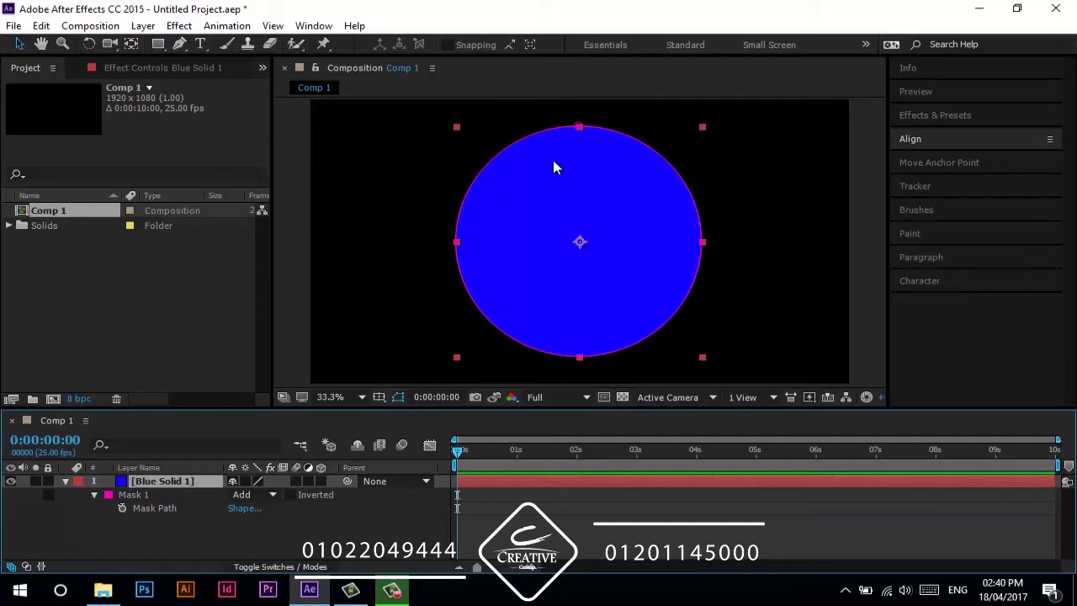
click(165, 515)
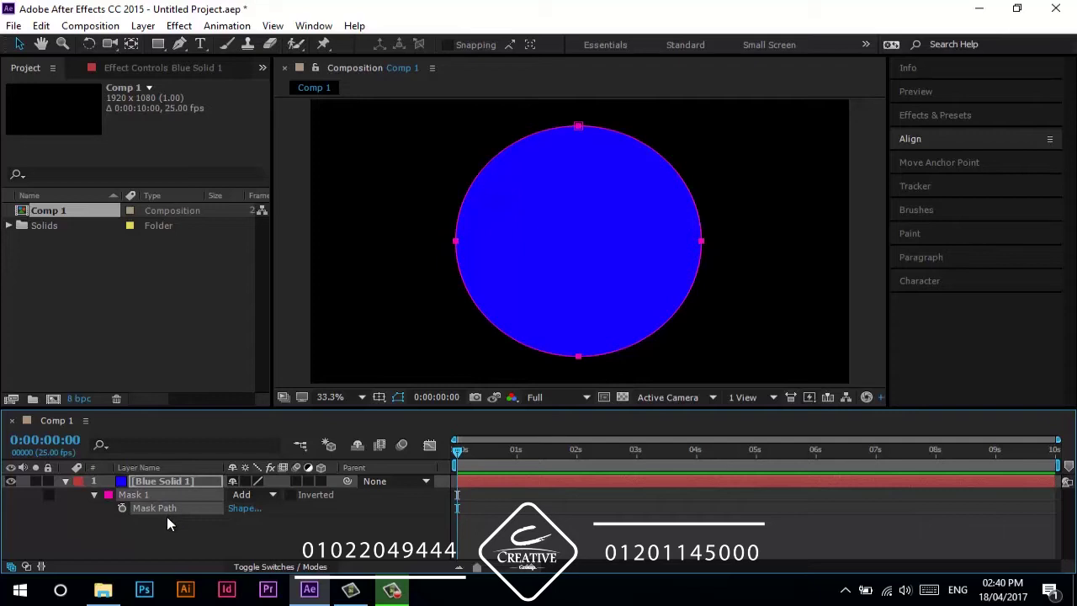
- Keyframe Mask Path at 0s, reshape the circle into a wide heart at 0:00:00:12, and preview
click(123, 509)
drag(460, 453, 485, 451)
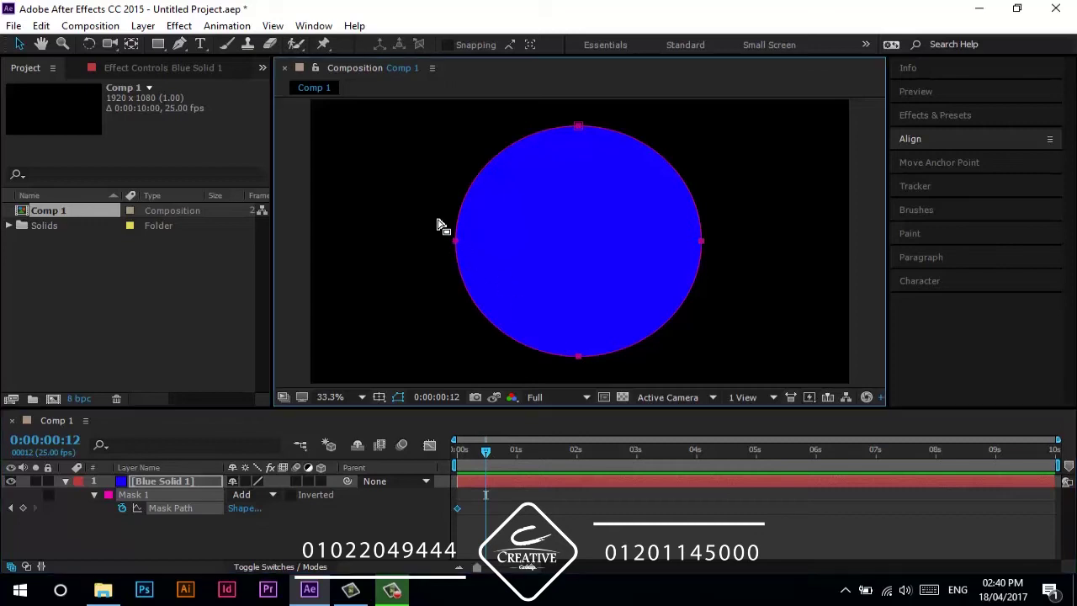
click(454, 242)
drag(455, 244, 318, 242)
drag(673, 223, 842, 242)
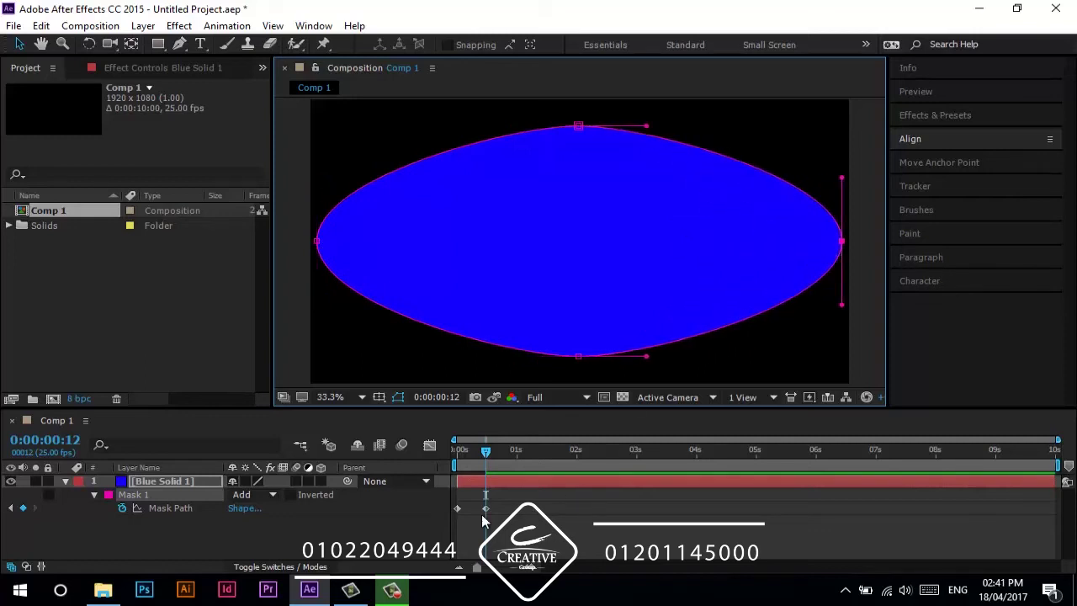
drag(559, 316, 582, 228)
drag(645, 221, 637, 353)
drag(510, 221, 512, 362)
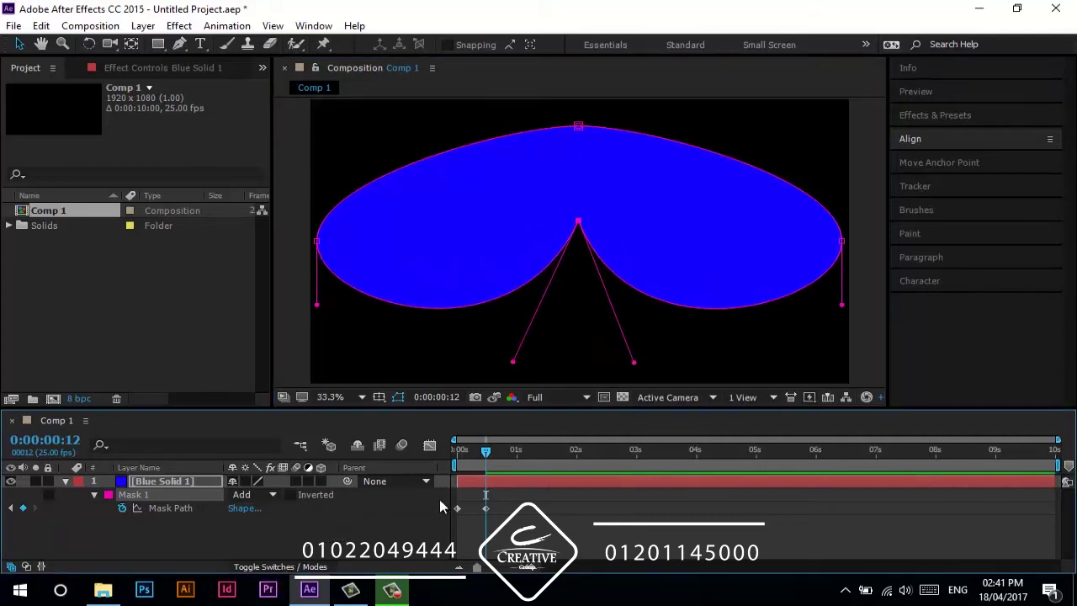
click(395, 532)
drag(486, 455, 437, 462)
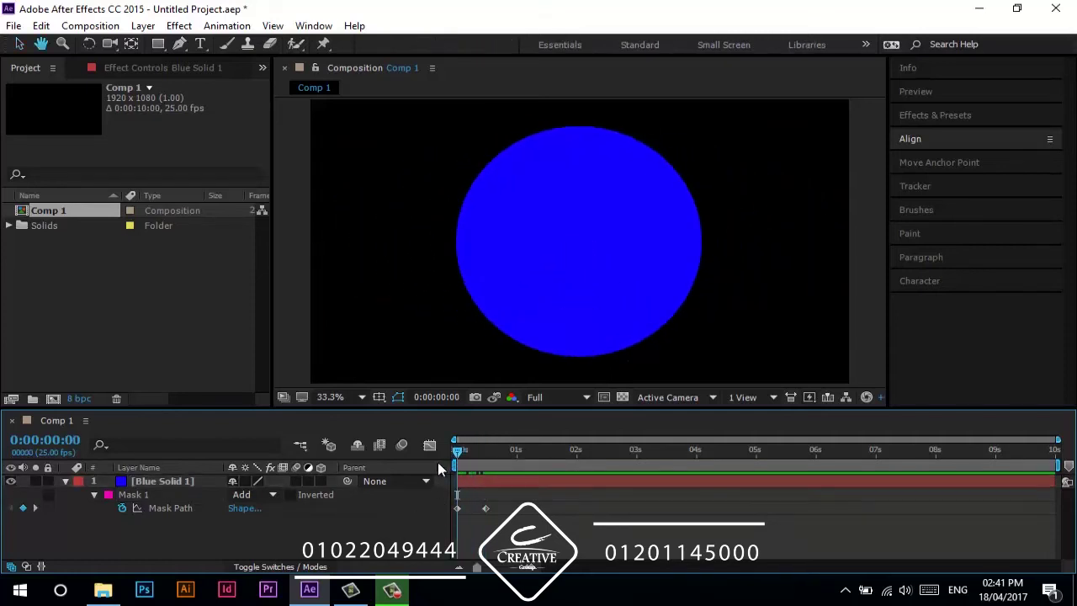
key(space)
- Copy the first Mask Path keyframe to 0:00:01:11 and preview the morph
drag(509, 453, 544, 462)
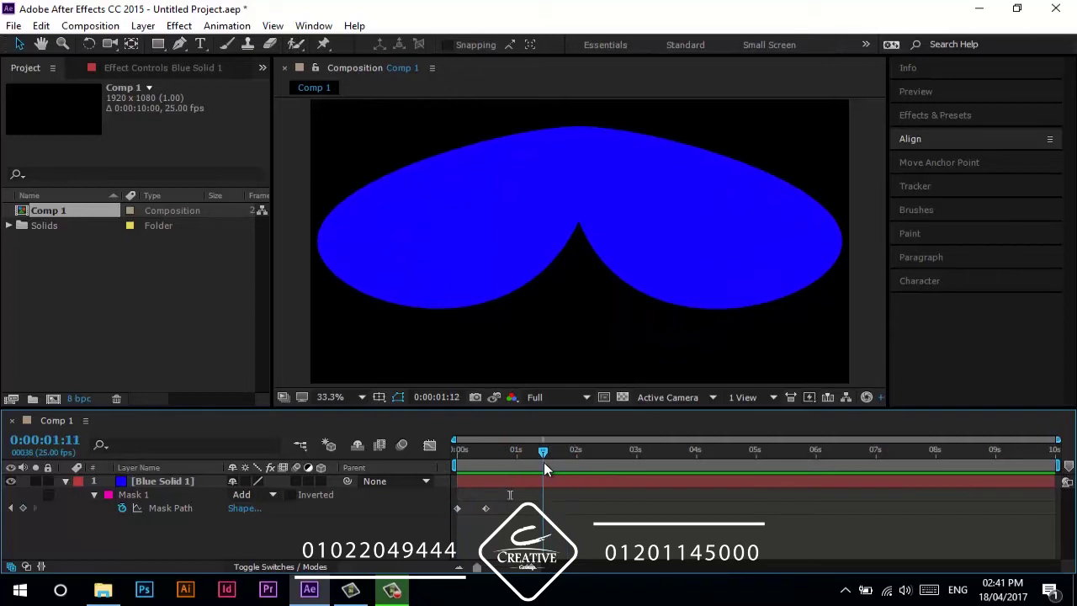
click(459, 510)
key(ctrl+c)
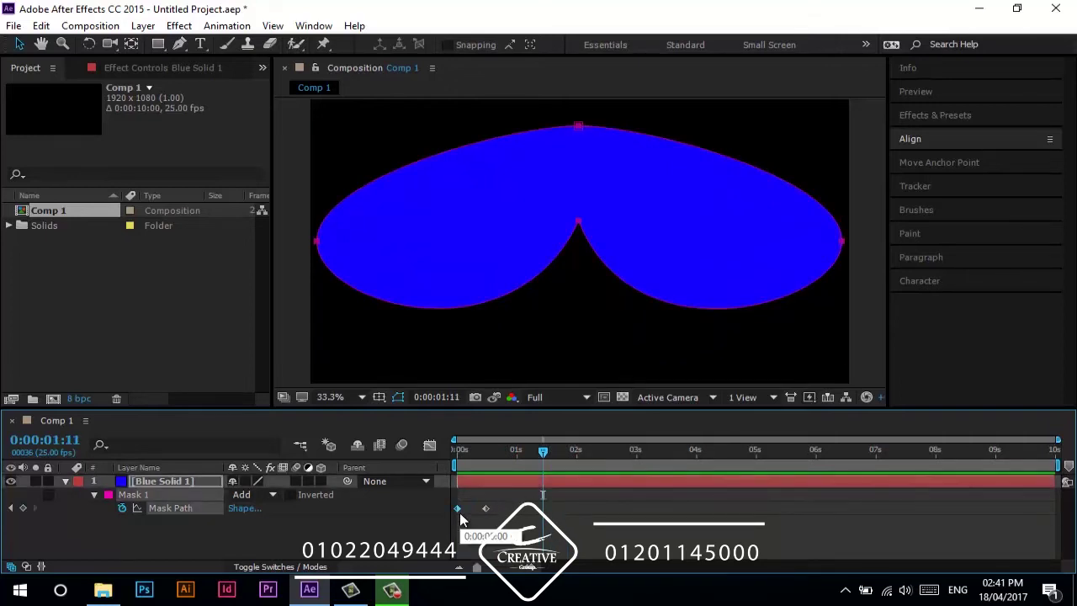
key(ctrl+v)
drag(543, 457, 400, 475)
key(space)
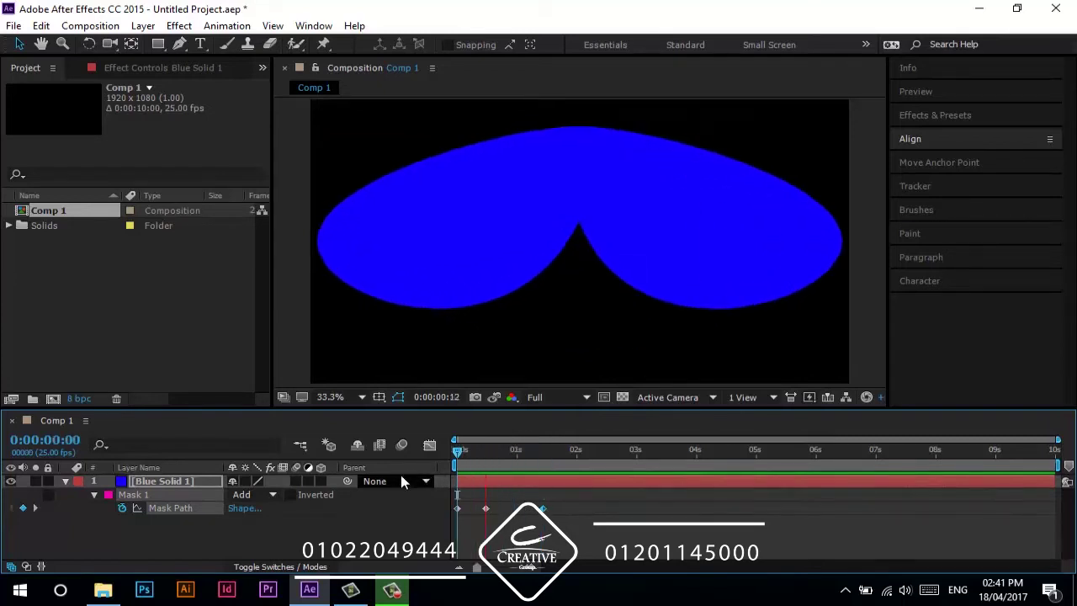
click(543, 457)
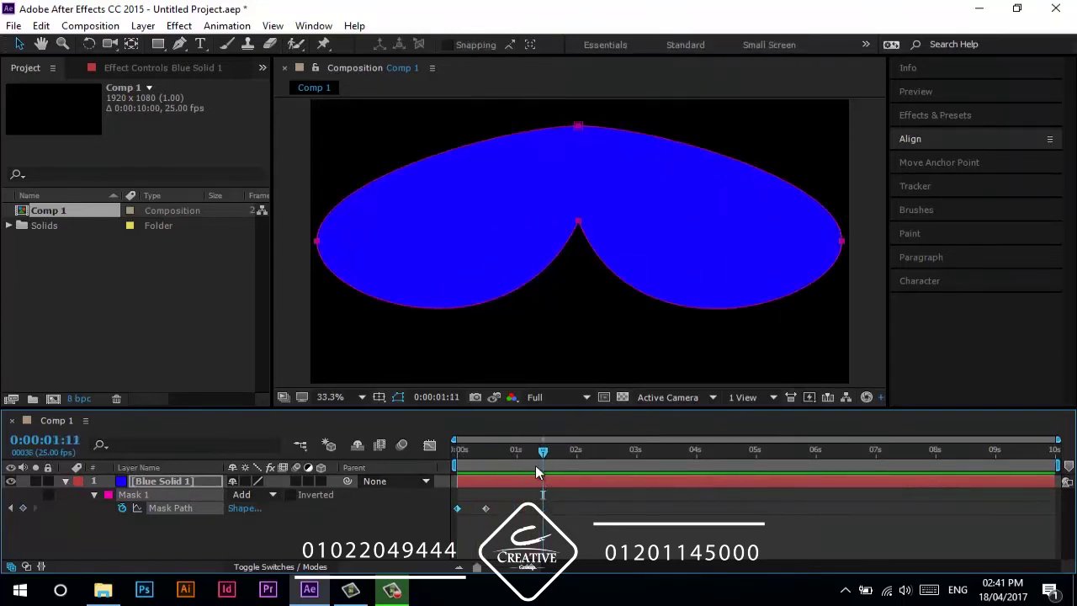
click(486, 509)
click(523, 455)
drag(506, 454, 579, 465)
- Copy and paste the starting circle Mask Path keyframe, then preview from the start
click(458, 508)
key(ctrl+c)
key(ctrl+v)
drag(580, 454, 455, 458)
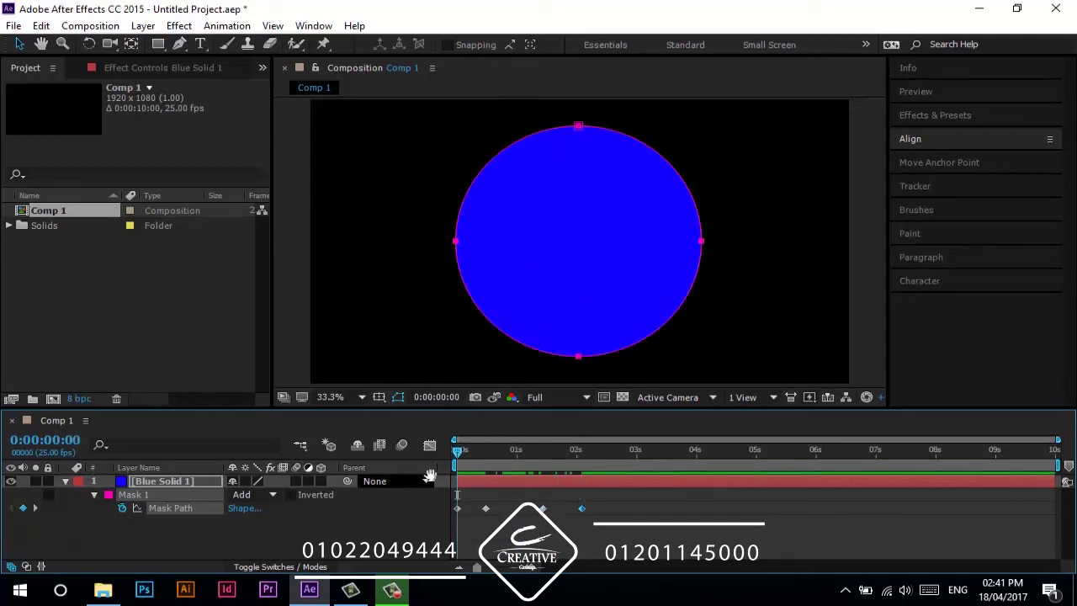
key(space)
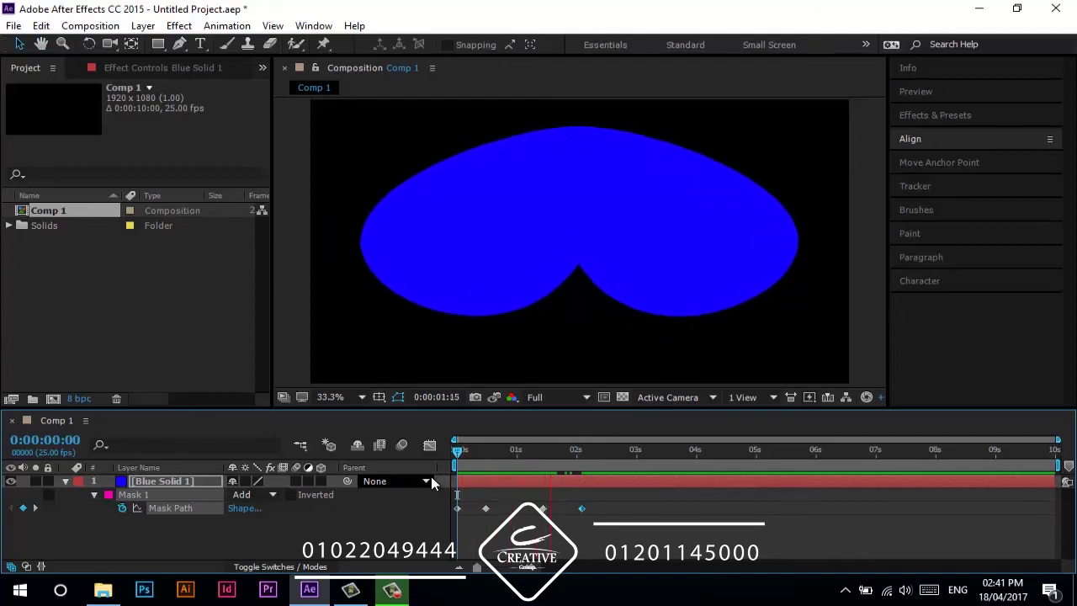
key(space)
- At 0:00:02:18, reshape the mask by pulling its bottom, right and top points outward
drag(612, 450, 621, 449)
click(578, 356)
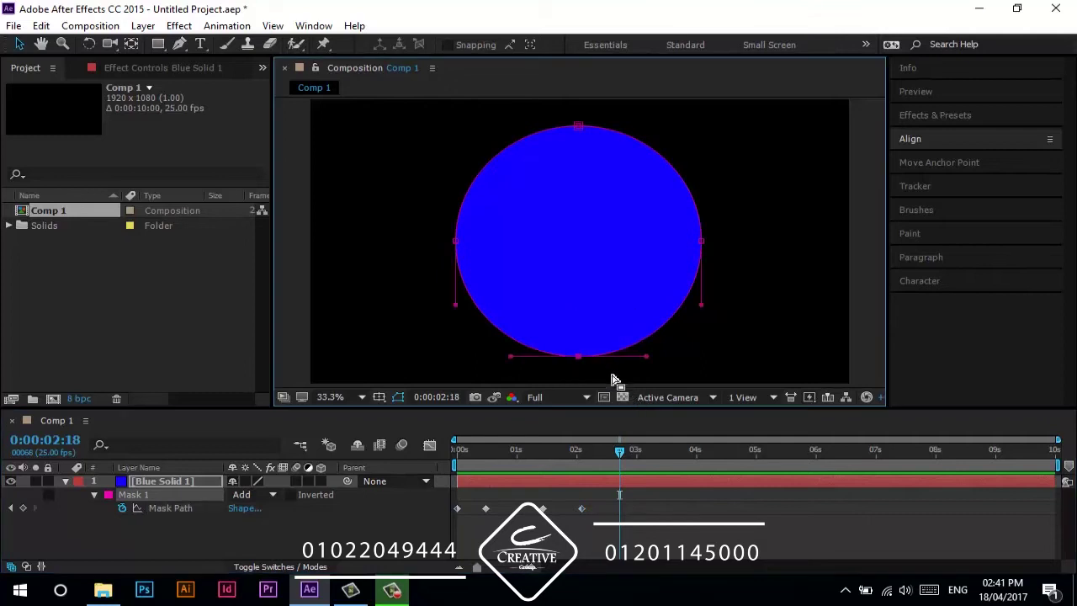
drag(579, 356, 580, 429)
click(701, 241)
drag(713, 246, 875, 242)
drag(510, 121, 579, 80)
drag(416, 212, 300, 250)
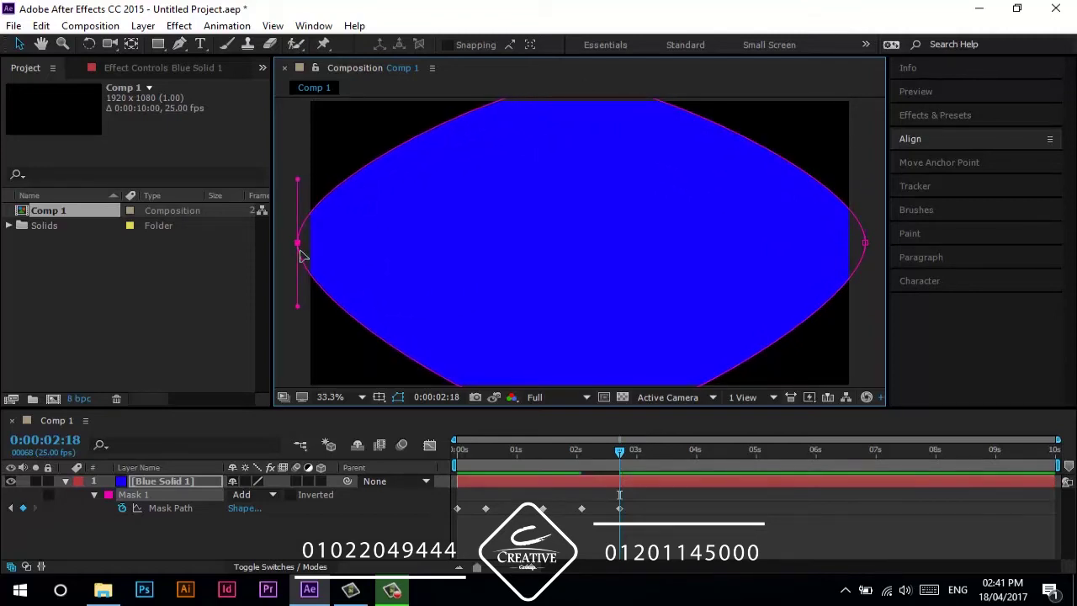
- Paste the circle keyframe at 0:00:03:05 and preview the animation from the start
click(648, 459)
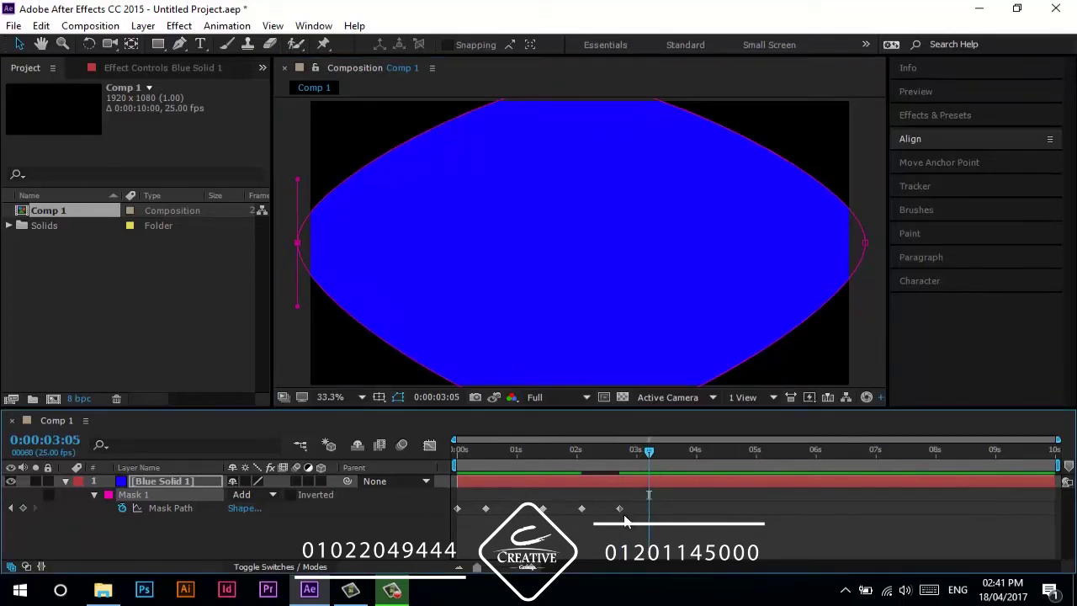
key(ctrl+v)
drag(649, 452, 454, 454)
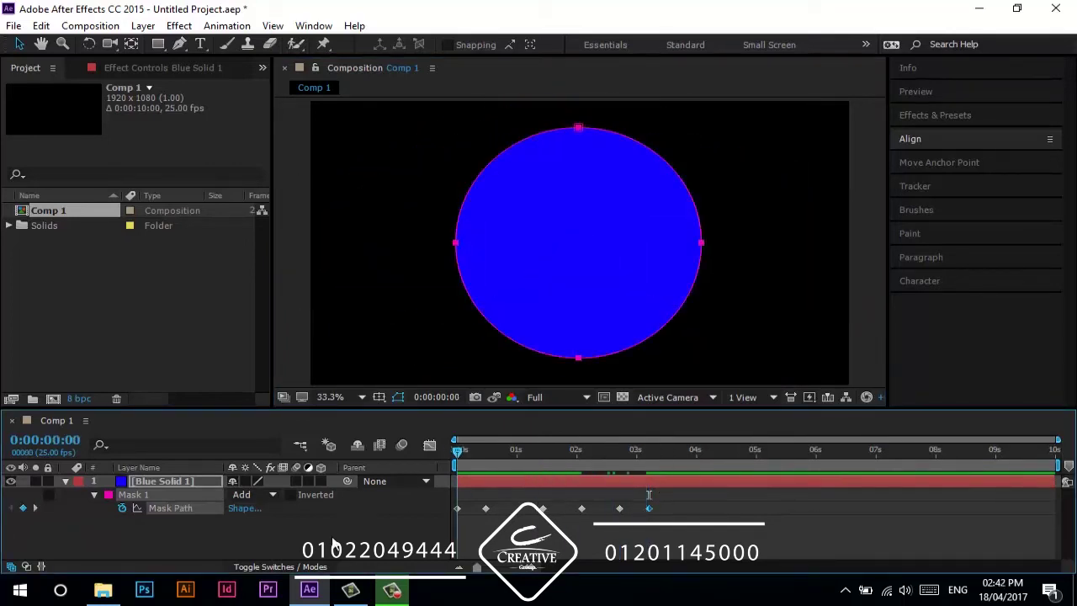
click(341, 549)
key(space)
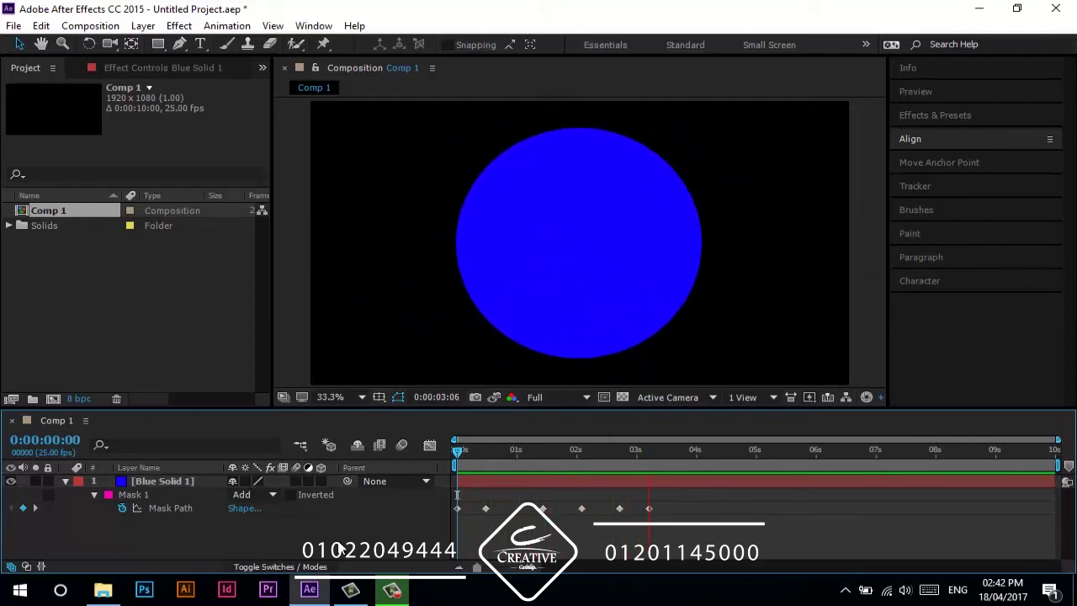
key(space)
- Move the last keyframe to 0:00:04:04 and preview the animation again
drag(649, 508, 707, 509)
drag(670, 448, 454, 493)
key(space)
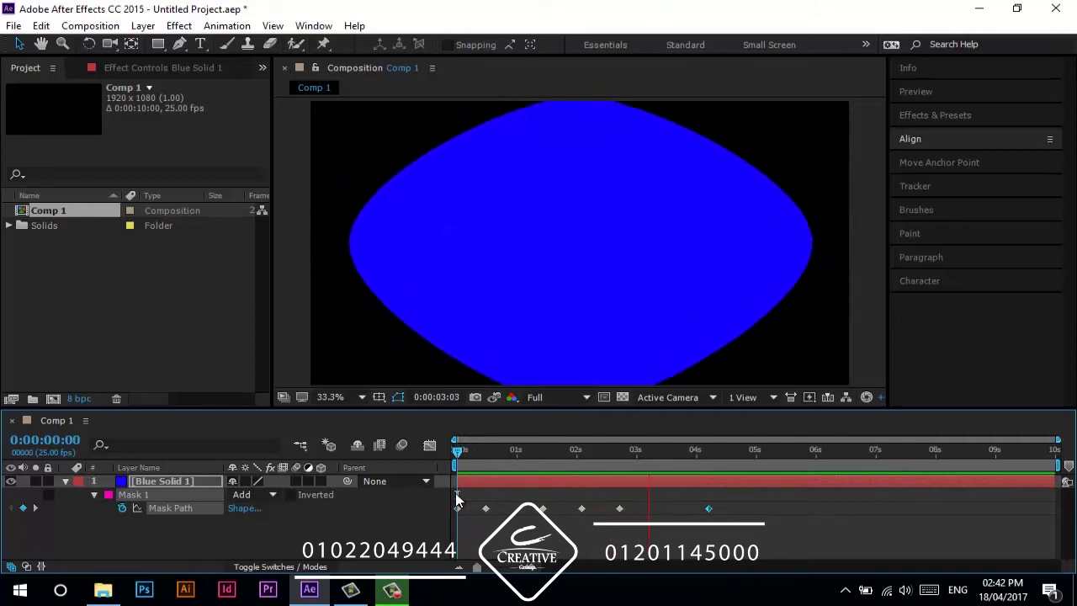
key(space)
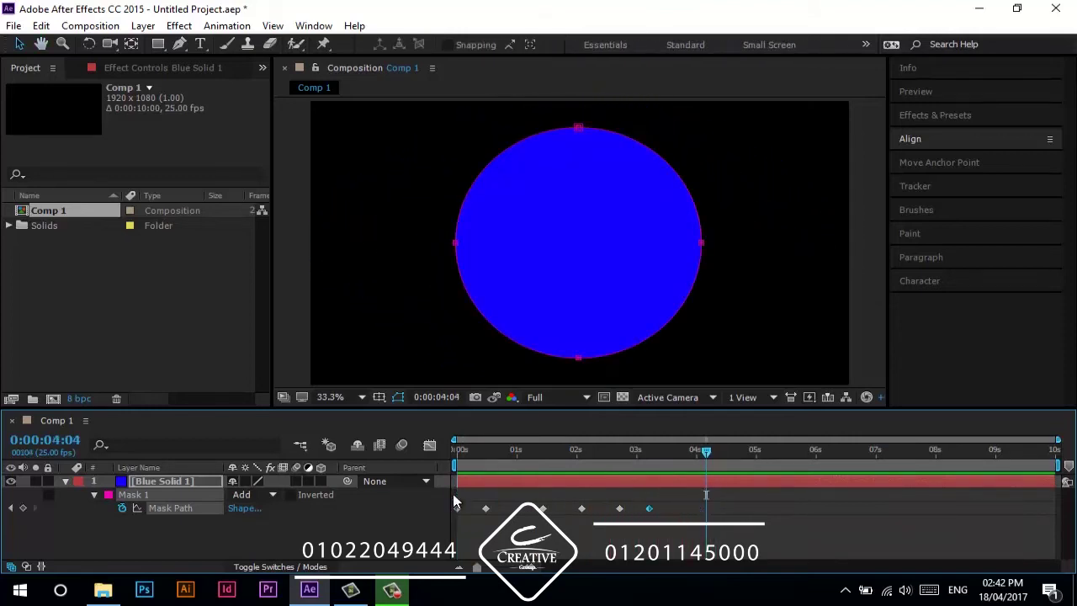
- Undo the recent keyframe changes and delete the Mask Path keyframe at 0:12
key(ctrl+z)
key(ctrl+z)
key(ctrl+z)
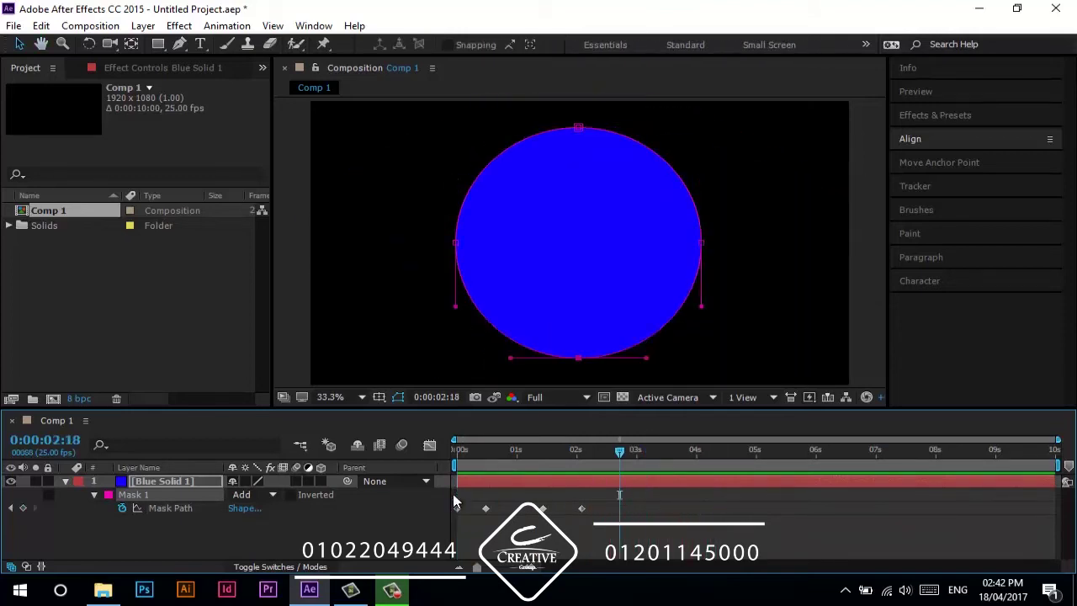
key(ctrl+z)
key(ctrl+z)
key(ctrl+z)
key(ctrl+z)
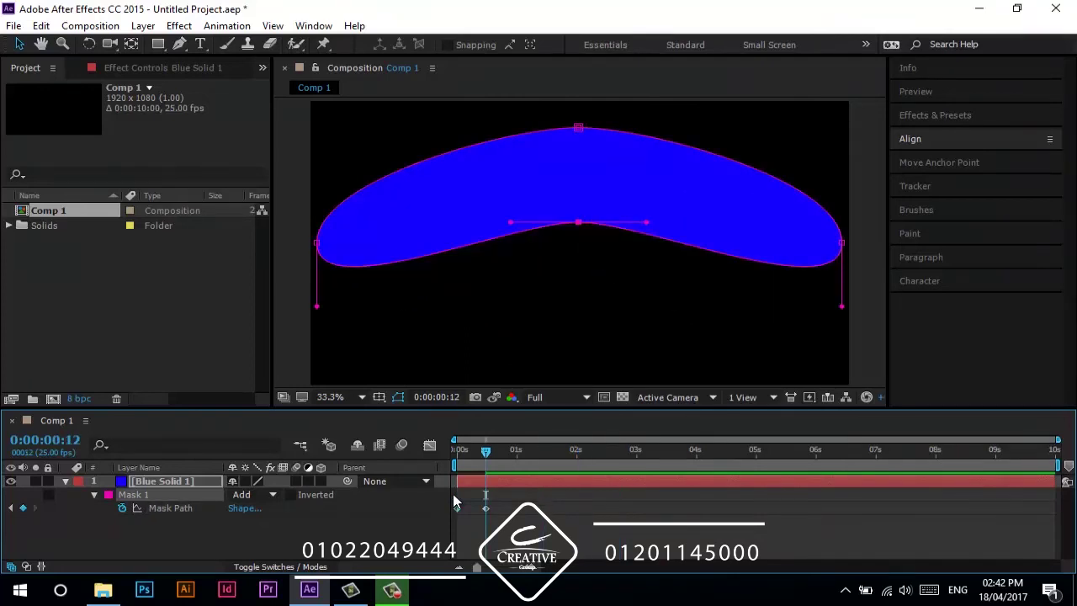
key(ctrl+z)
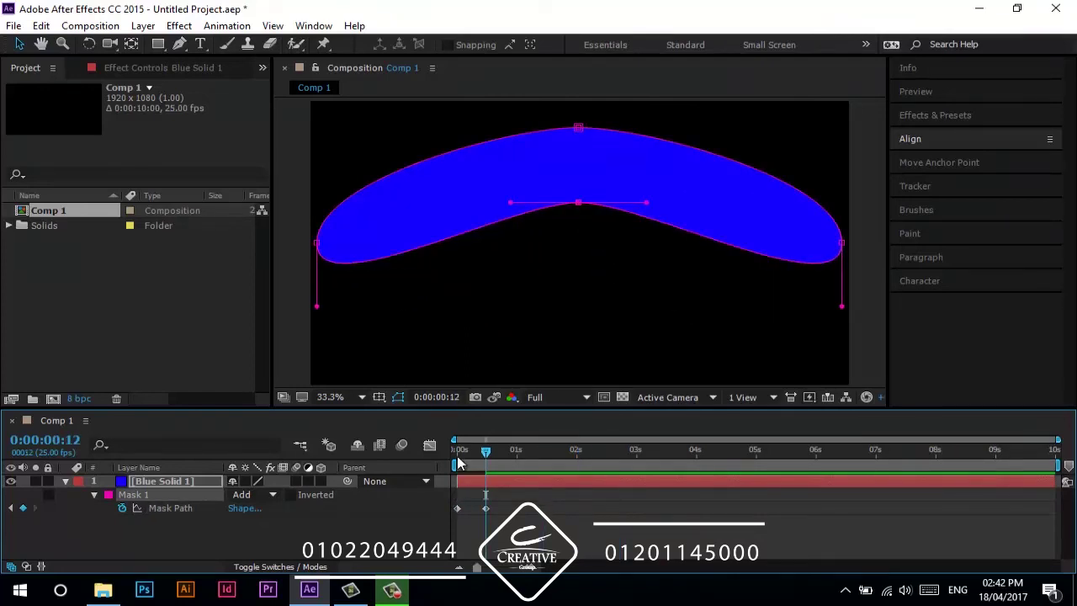
click(458, 460)
click(487, 508)
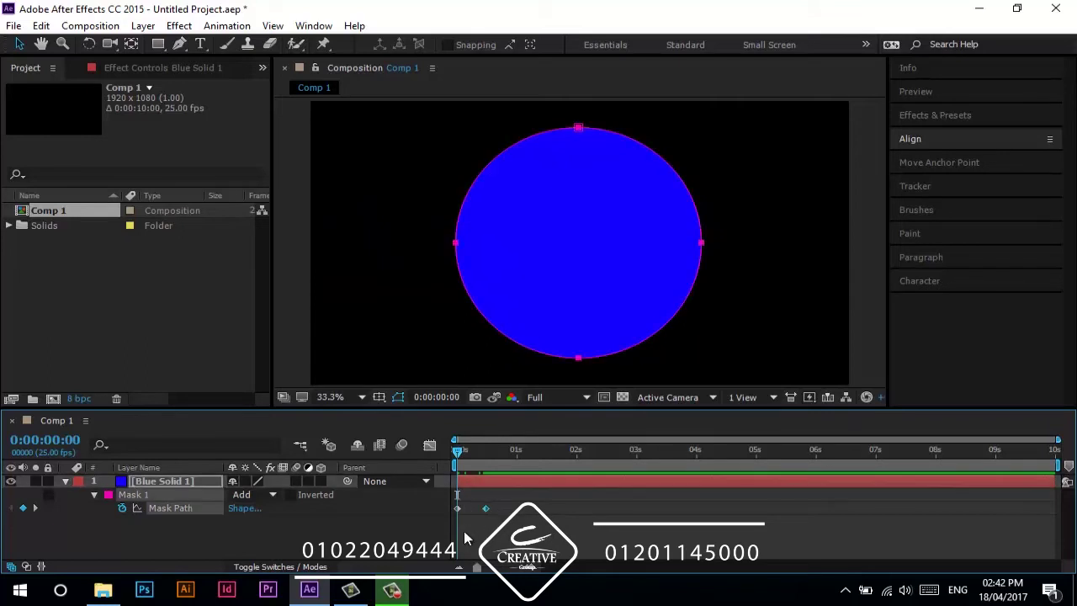
key(Delete)
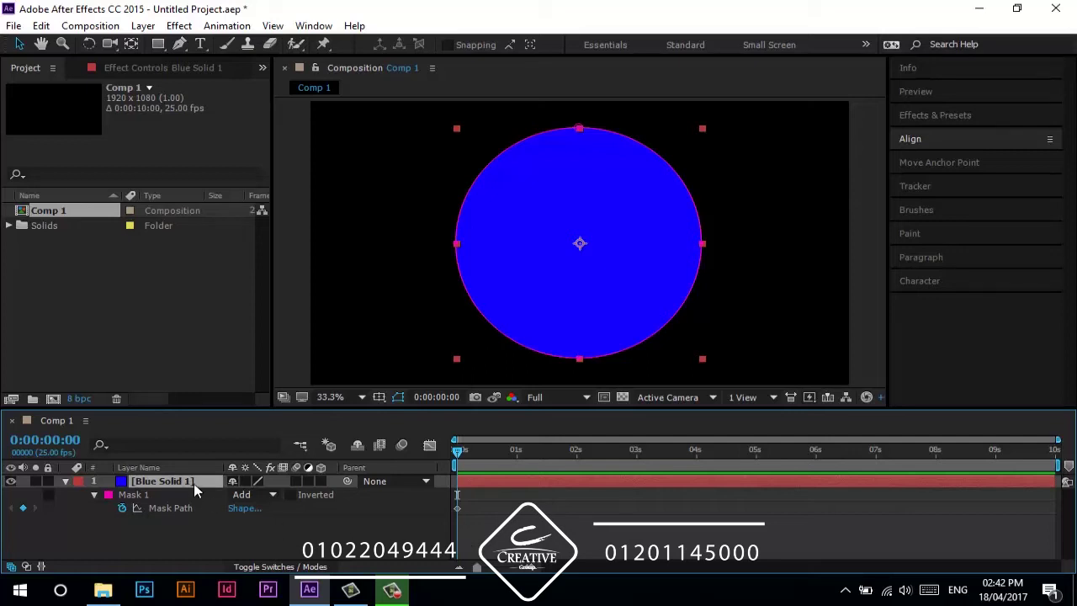
- Duplicate Blue Solid 1 and remove Mask 1 from the copy
key(ctrl+d)
key(m)
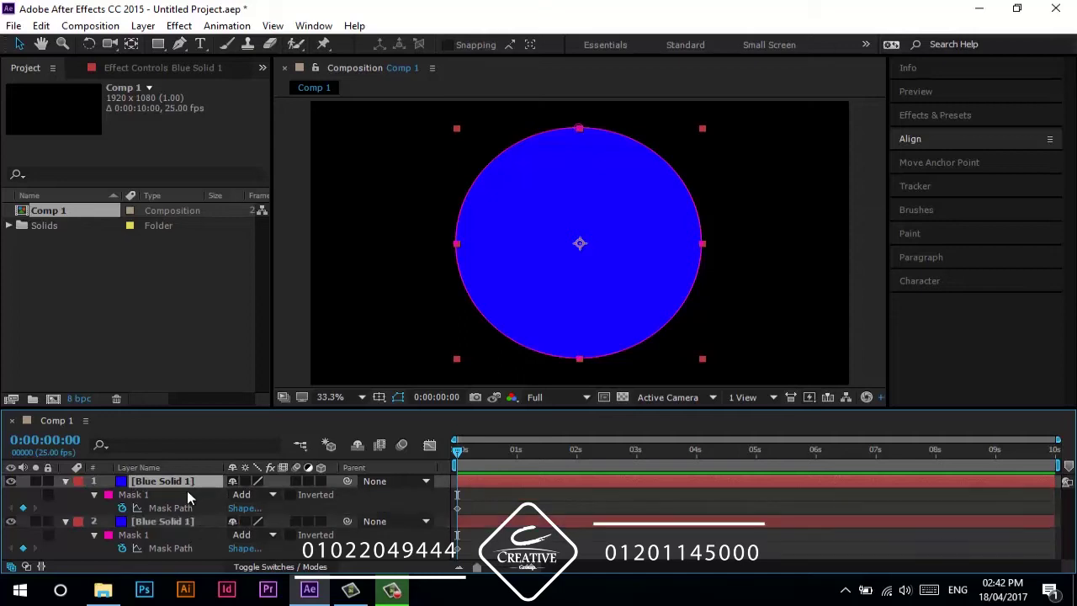
click(155, 495)
key(Delete)
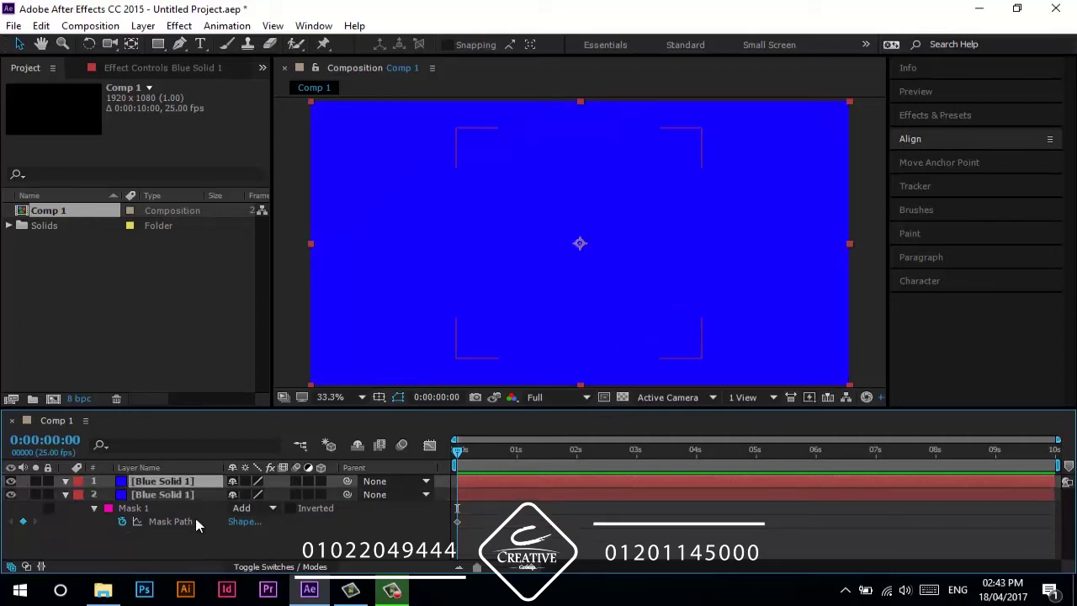
- Draw a square rectangle mask over the comp centre on the top copy
click(157, 44)
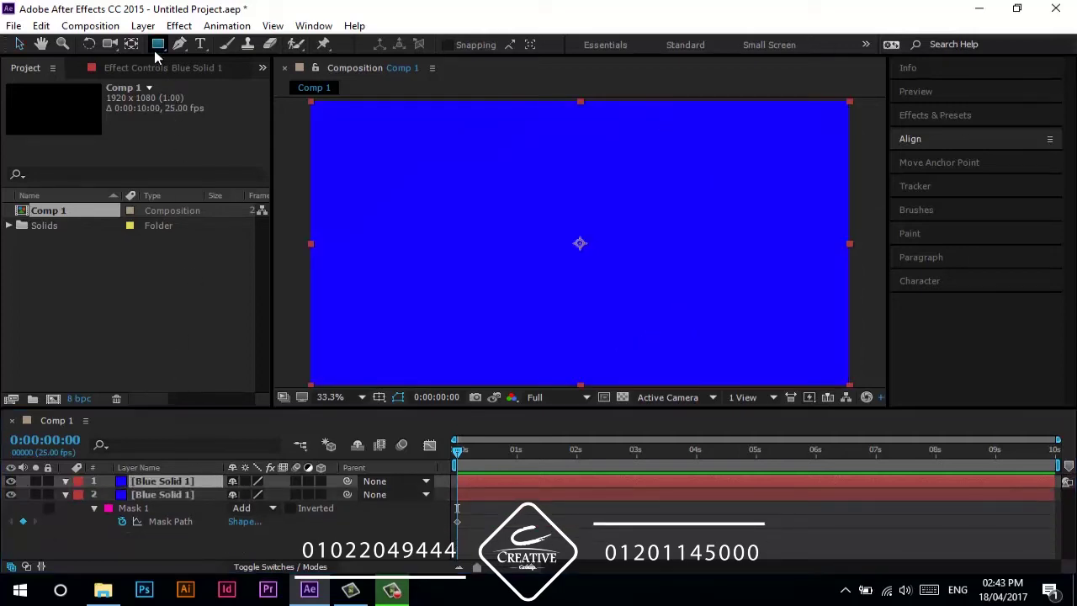
drag(579, 243, 452, 197)
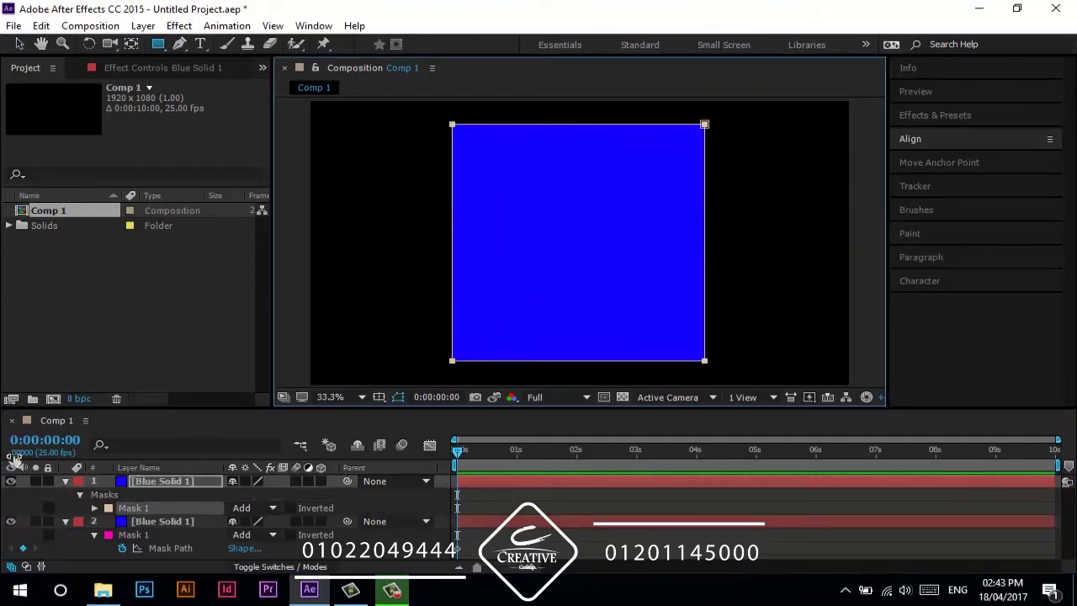
click(66, 481)
click(66, 494)
- Toggle the square and circle layers' visibility to compare their masks
click(156, 480)
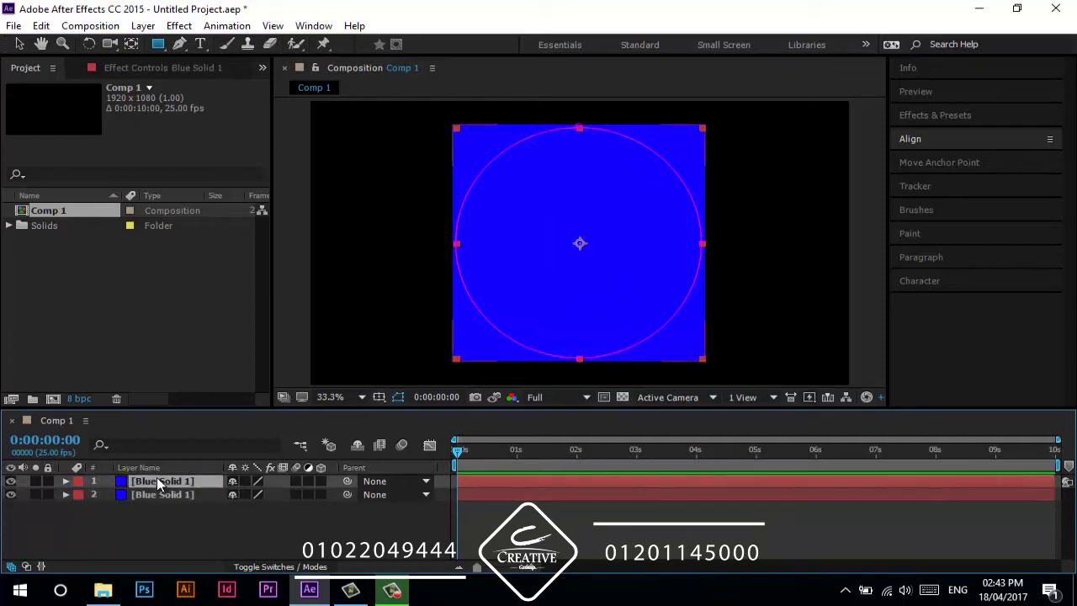
click(157, 495)
click(10, 481)
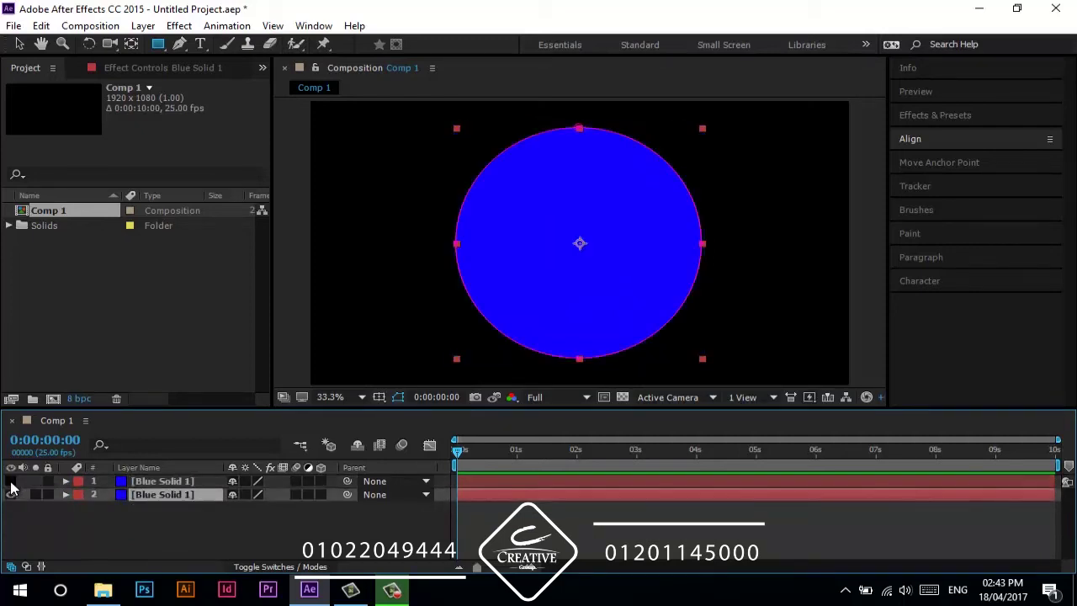
click(10, 481)
click(10, 495)
click(161, 482)
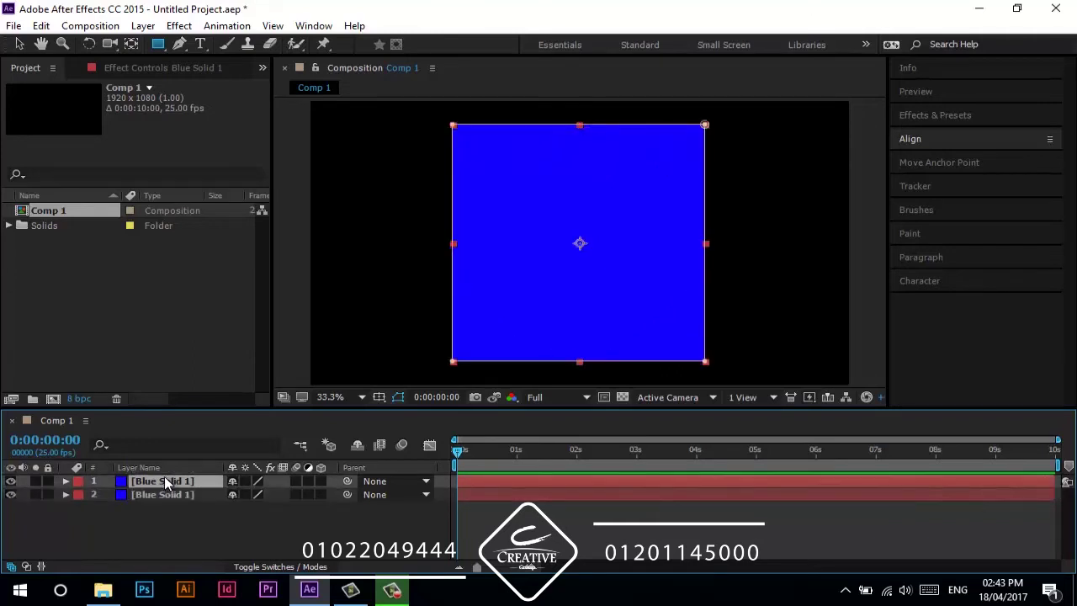
- Duplicate the square-masked layer and delete the new copy's mask
key(ctrl+d)
key(m)
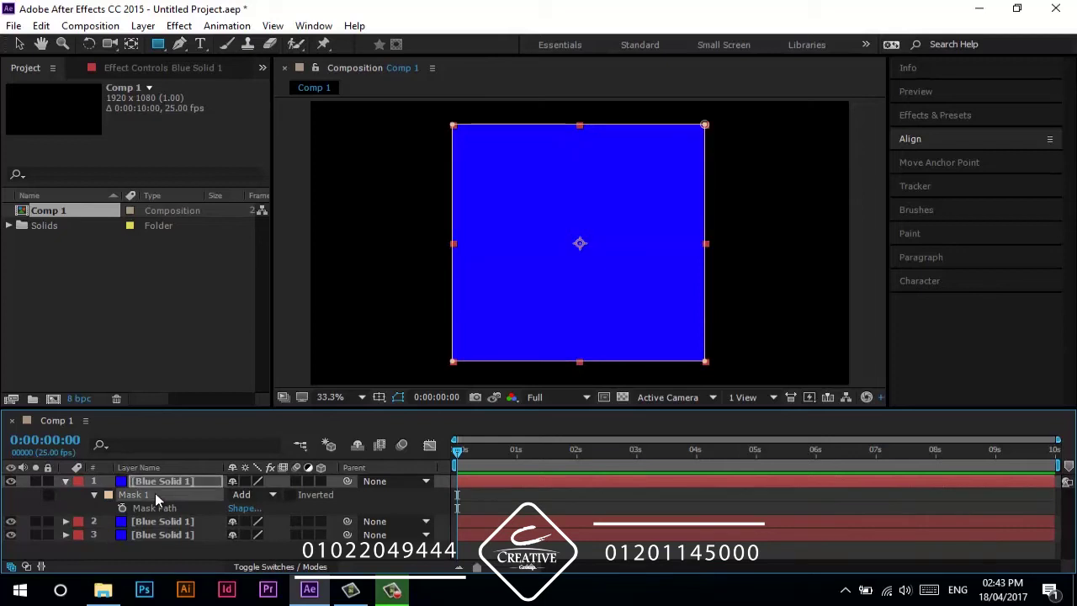
click(155, 495)
key(Delete)
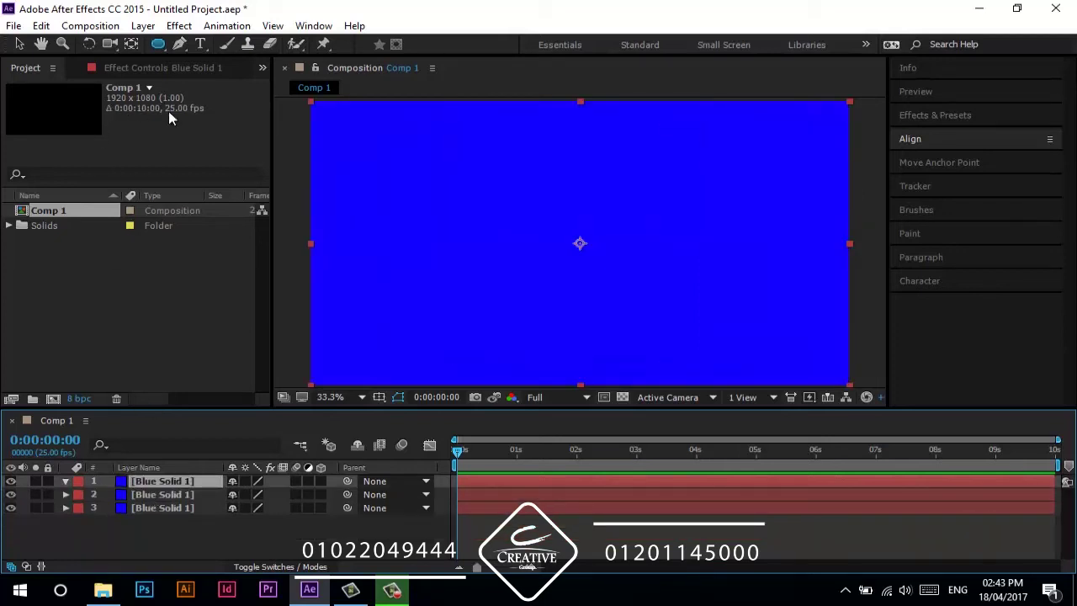
- Draw a seven-point star mask from the comp centre on the top layer, then hide it
key(q)
drag(577, 242, 479, 154)
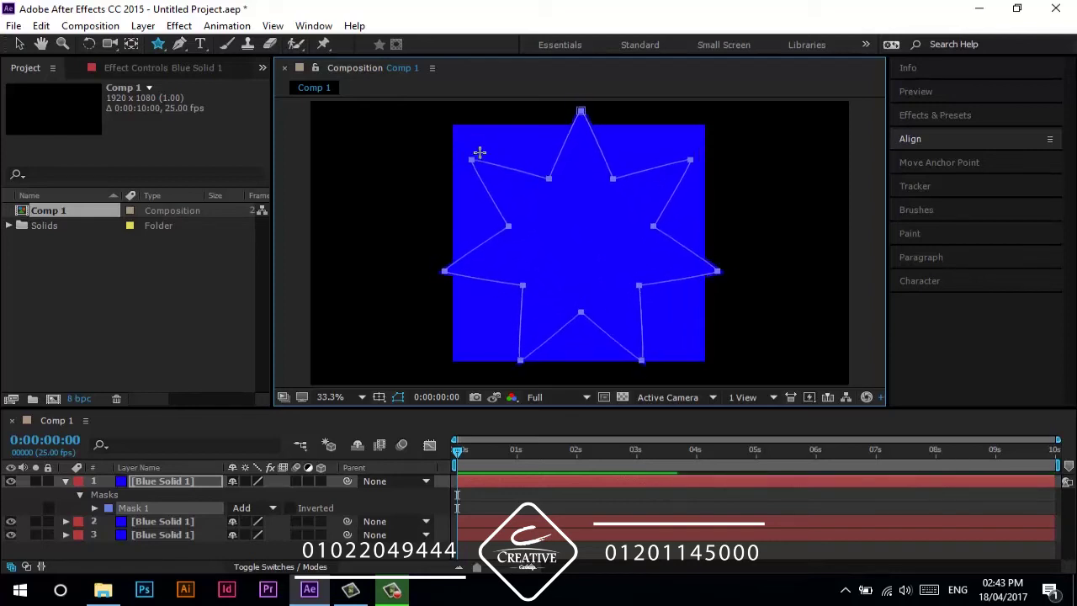
click(413, 503)
click(65, 482)
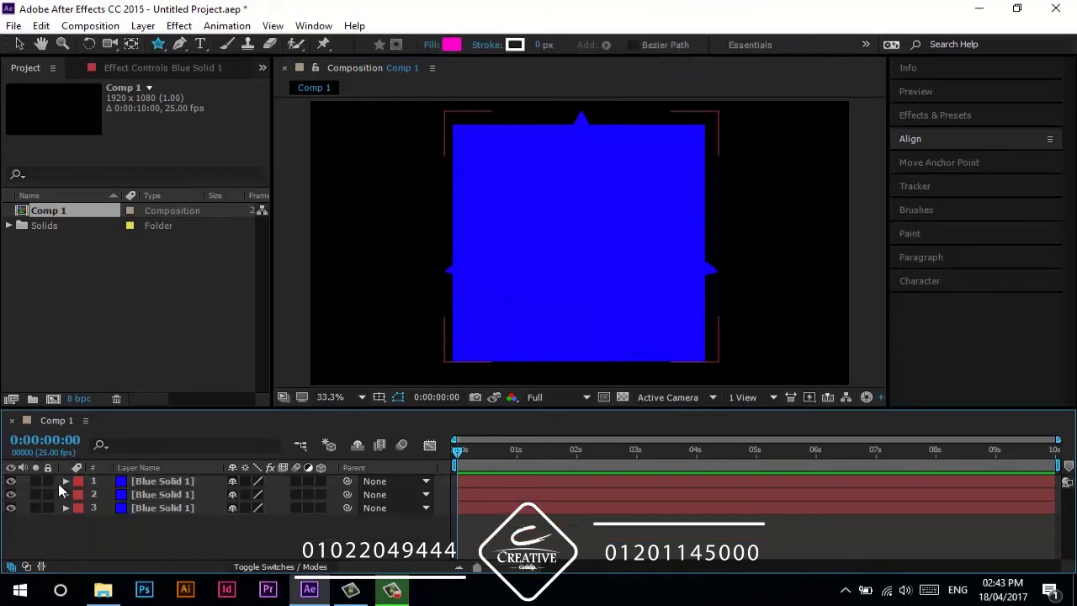
click(11, 481)
- Toggle the star, square and circle layers on and off, then show all three
click(11, 495)
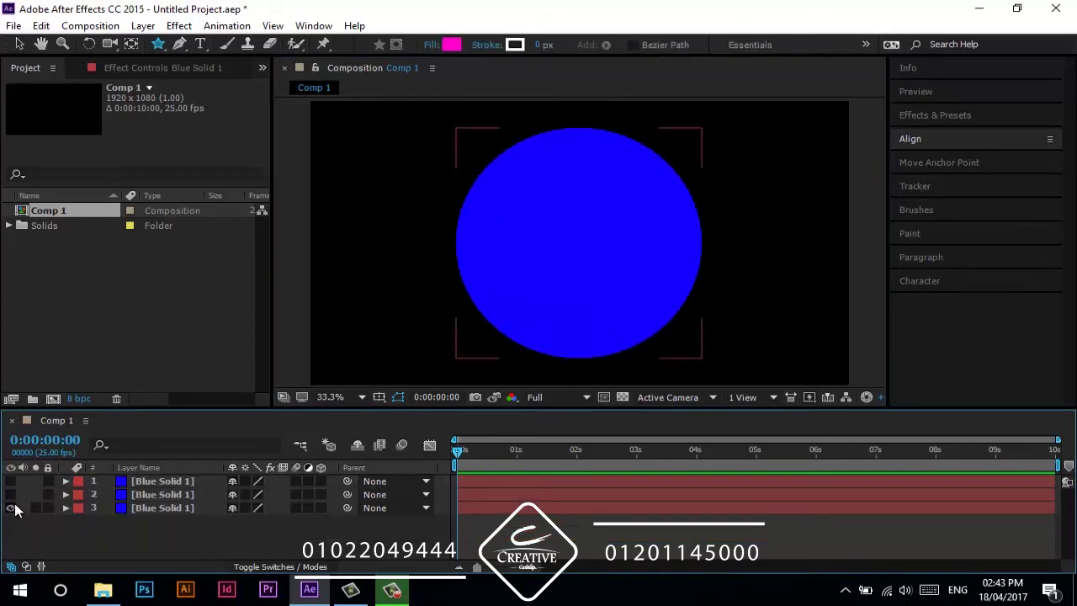
click(11, 509)
click(11, 495)
click(11, 495)
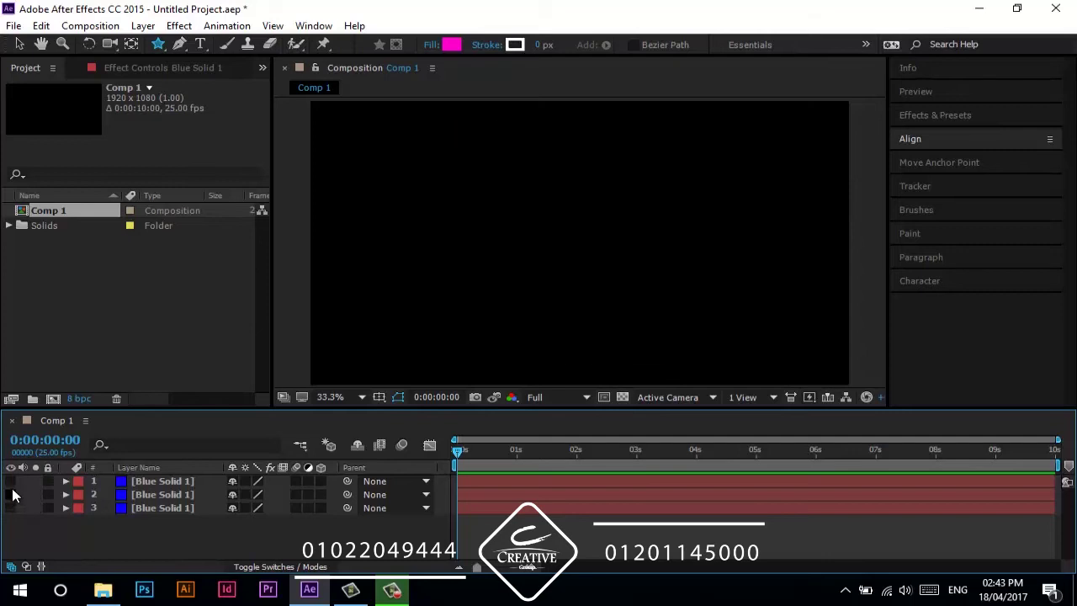
click(11, 481)
click(11, 480)
drag(11, 508, 11, 482)
- Select all three layers, reveal Mask Path, and set Mask Path keyframes at 0:00
drag(30, 520, 167, 484)
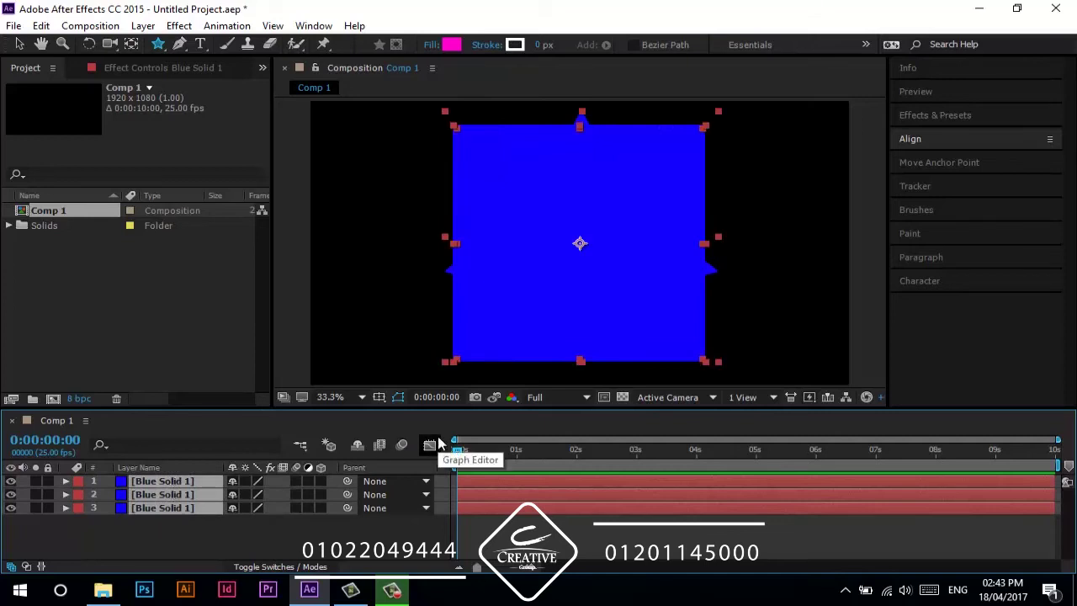
key(m)
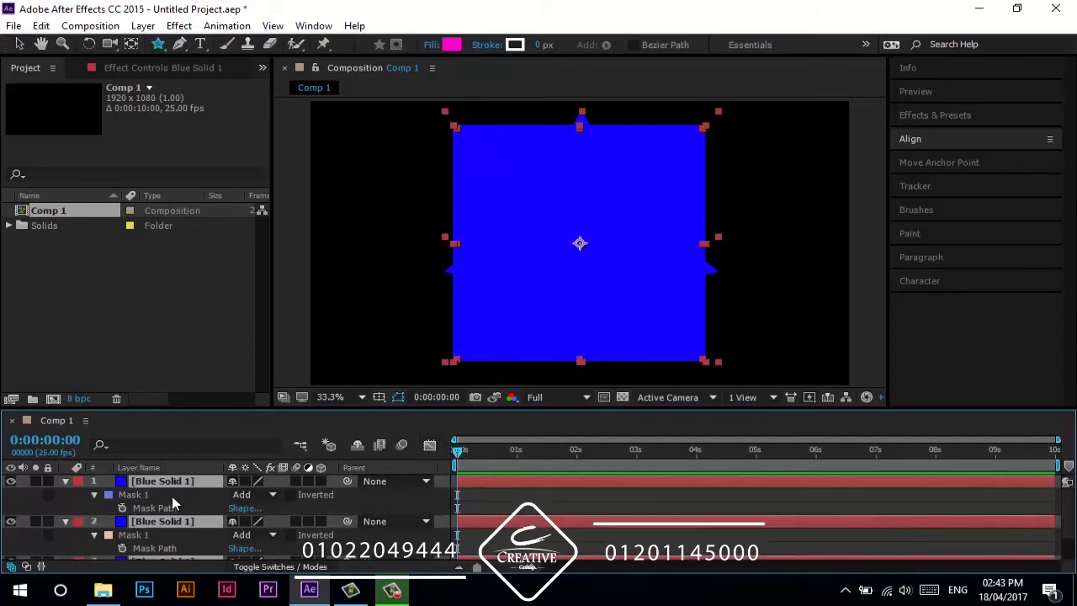
click(173, 503)
scroll(144, 522, down, 1)
click(145, 540)
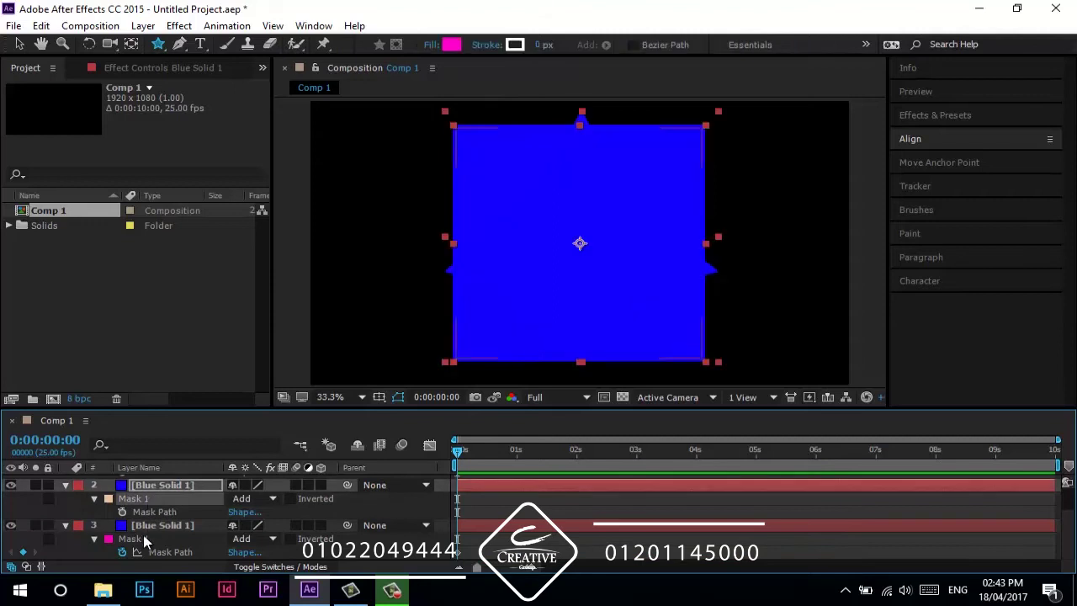
click(123, 512)
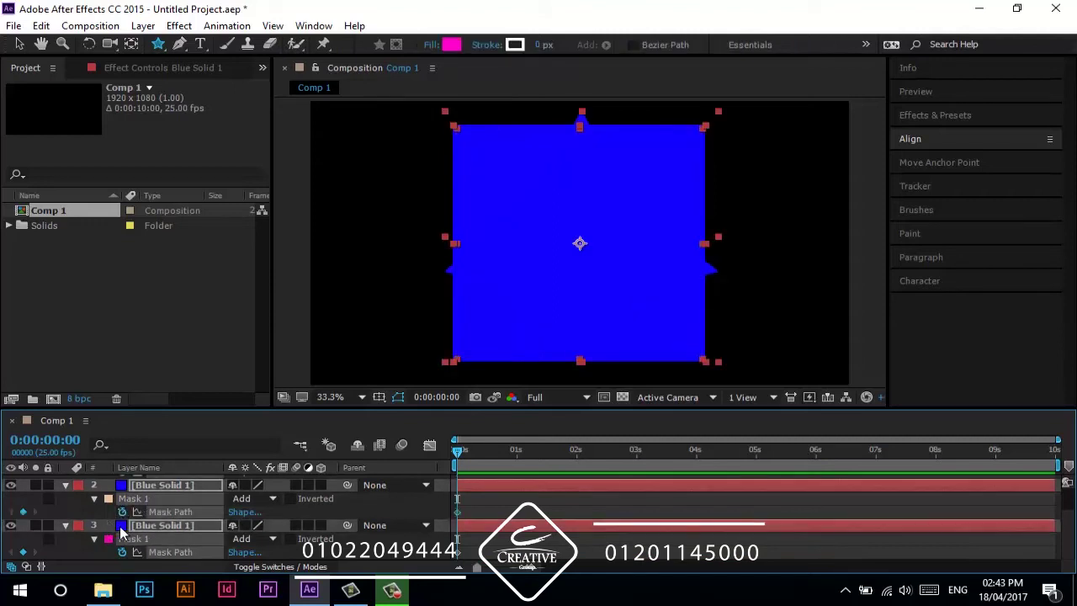
scroll(120, 530, up, 1)
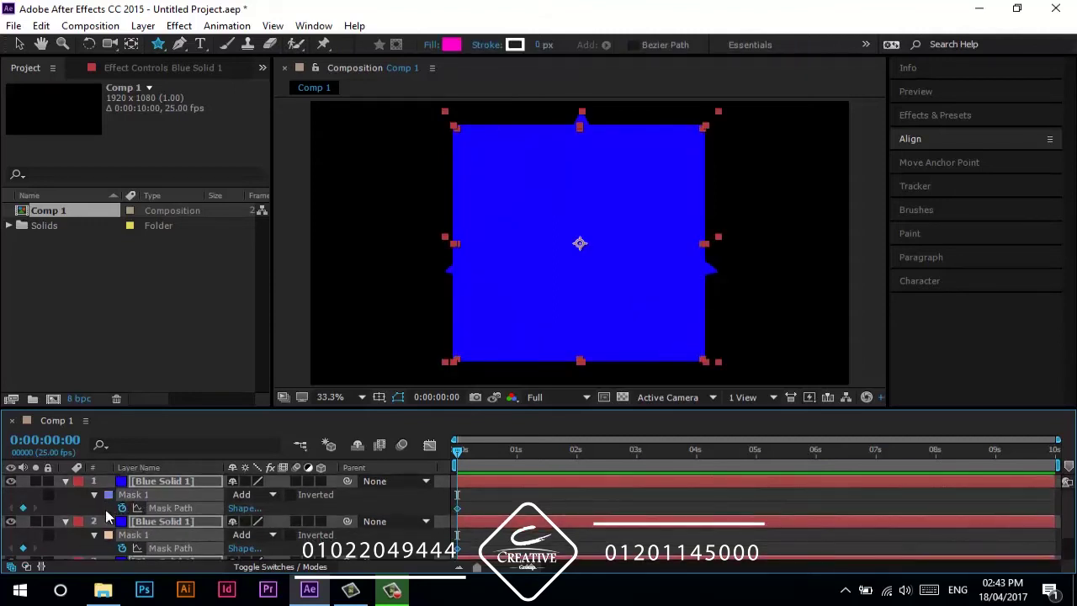
key(F2)
- Hide the star and square layers, collapse them, and reveal Mask Path on the selected layers
click(10, 480)
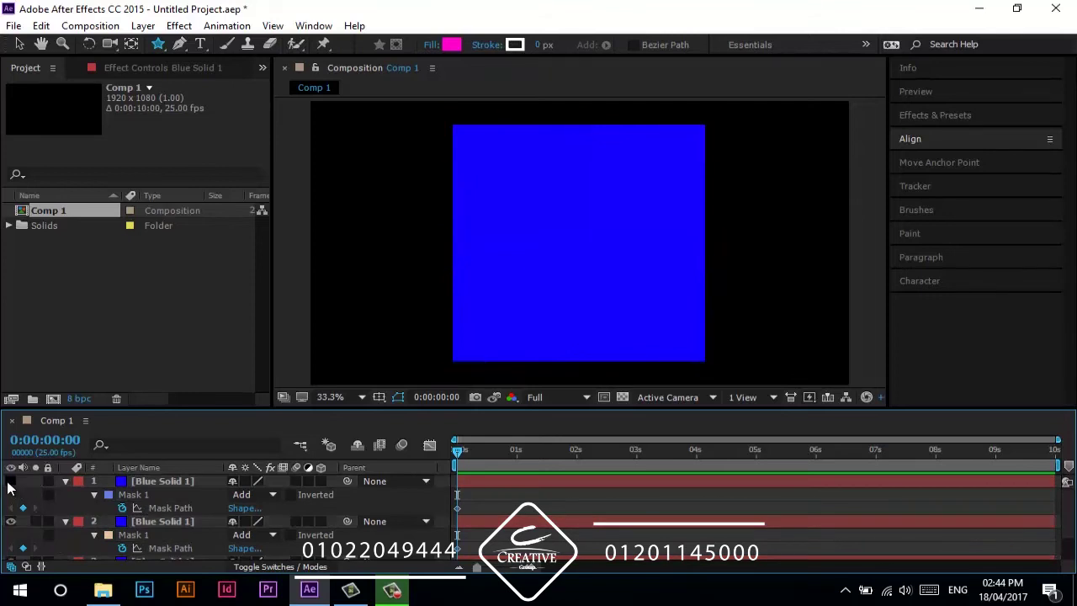
click(10, 521)
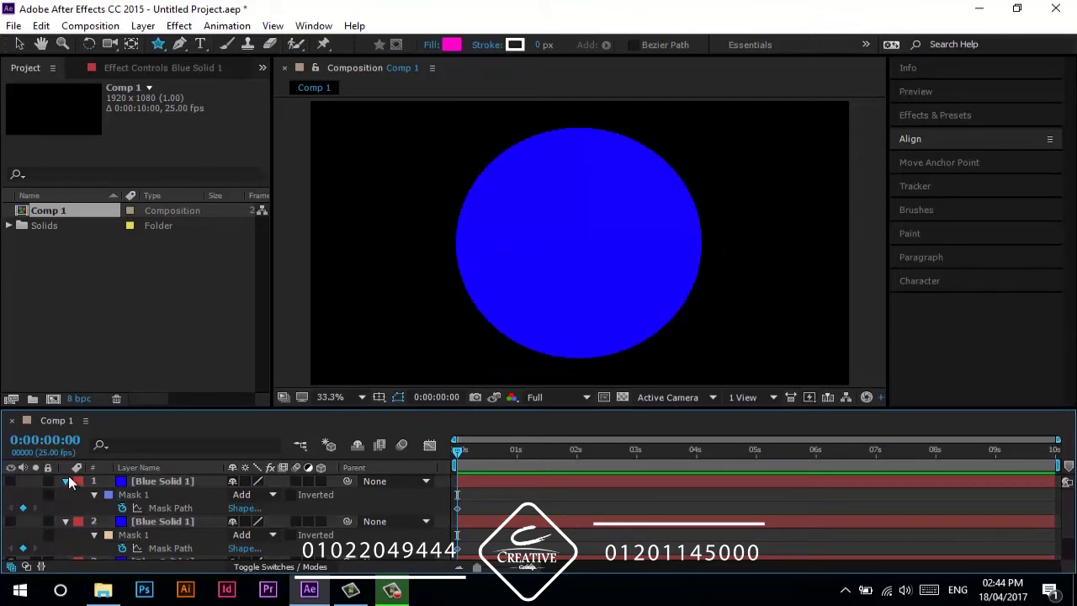
click(66, 481)
click(66, 495)
drag(169, 545, 190, 442)
key(m)
scroll(187, 497, down, 1)
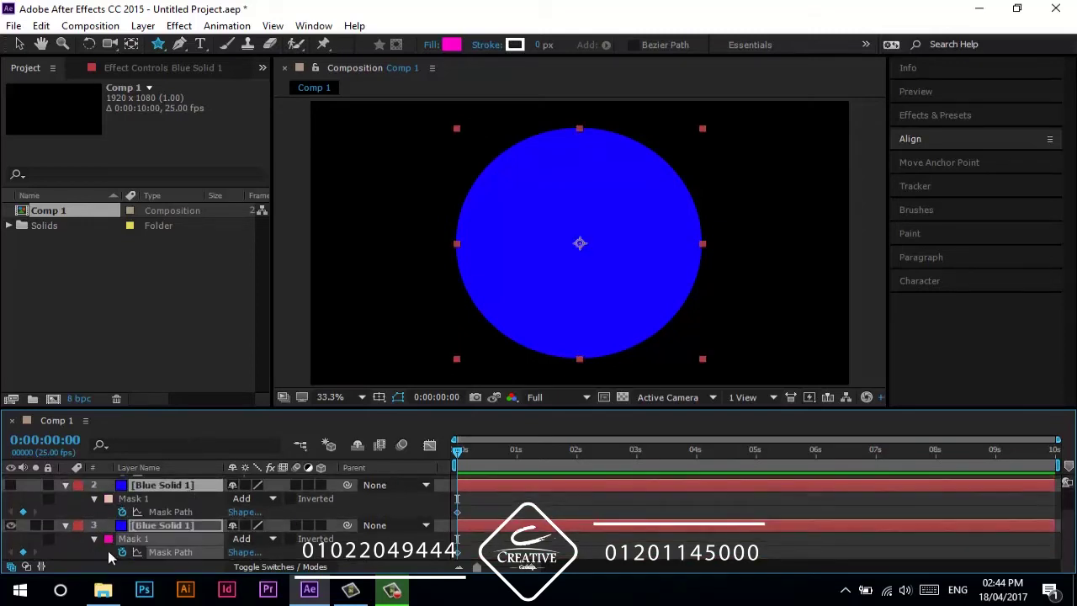
- Paste the square layer's Mask Path into the circle layer's mask at 0:00:00:19
click(185, 551)
click(457, 512)
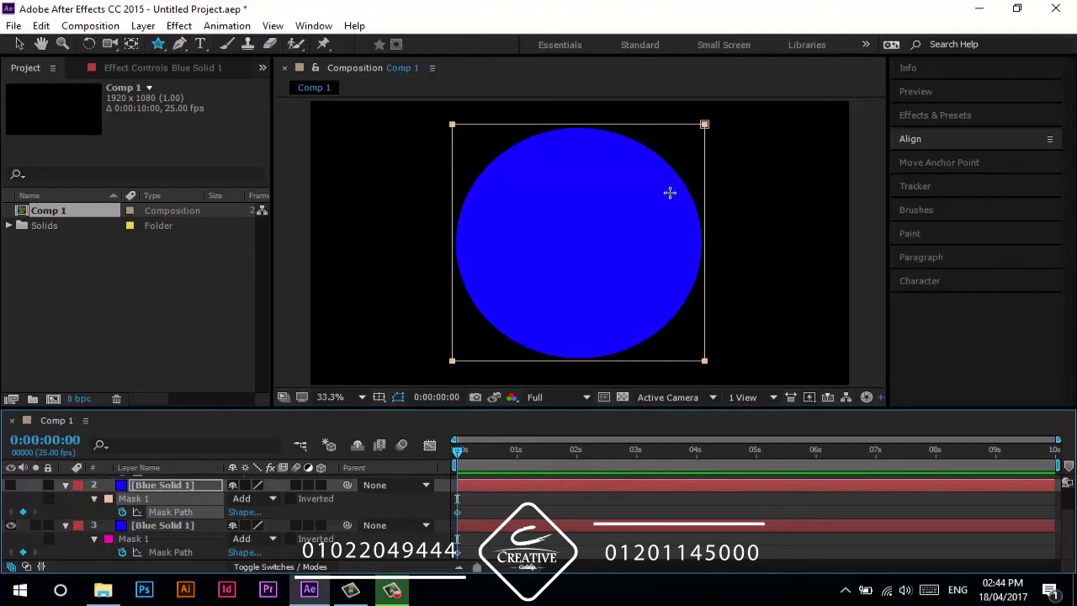
drag(457, 449, 507, 454)
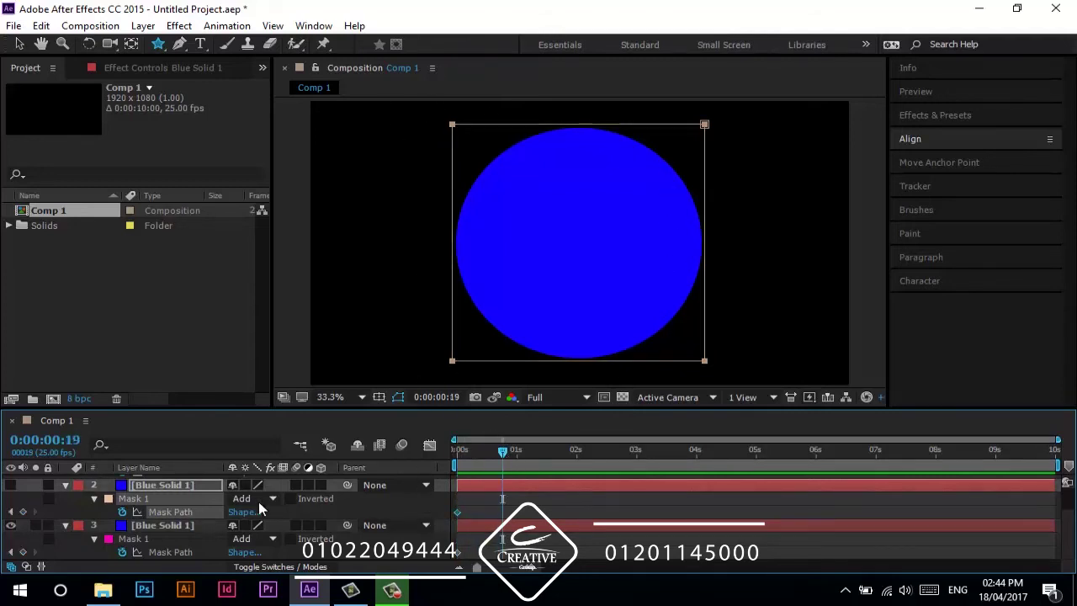
click(172, 525)
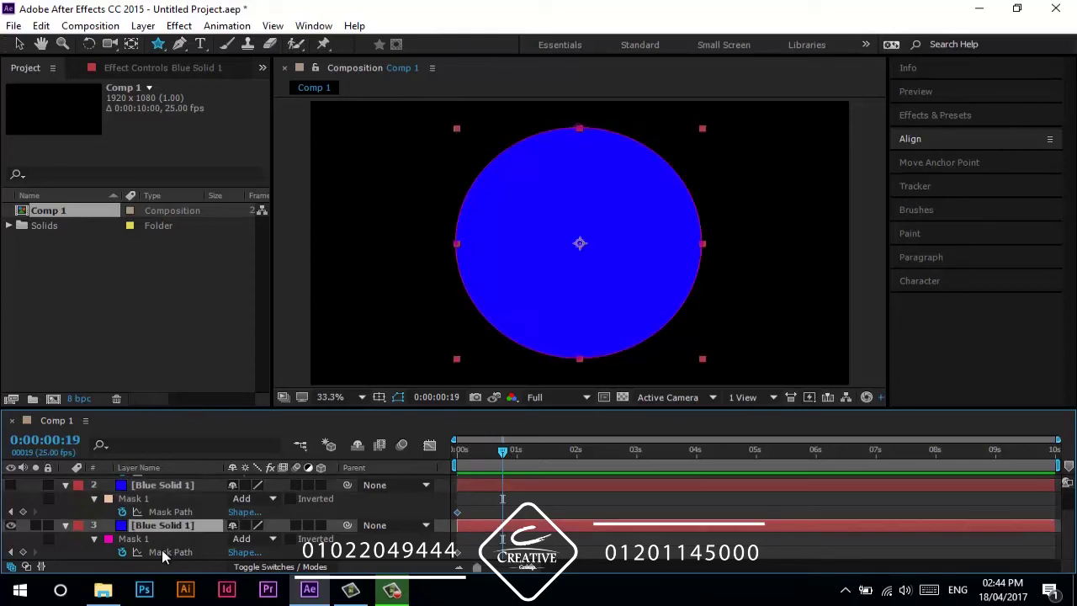
click(163, 551)
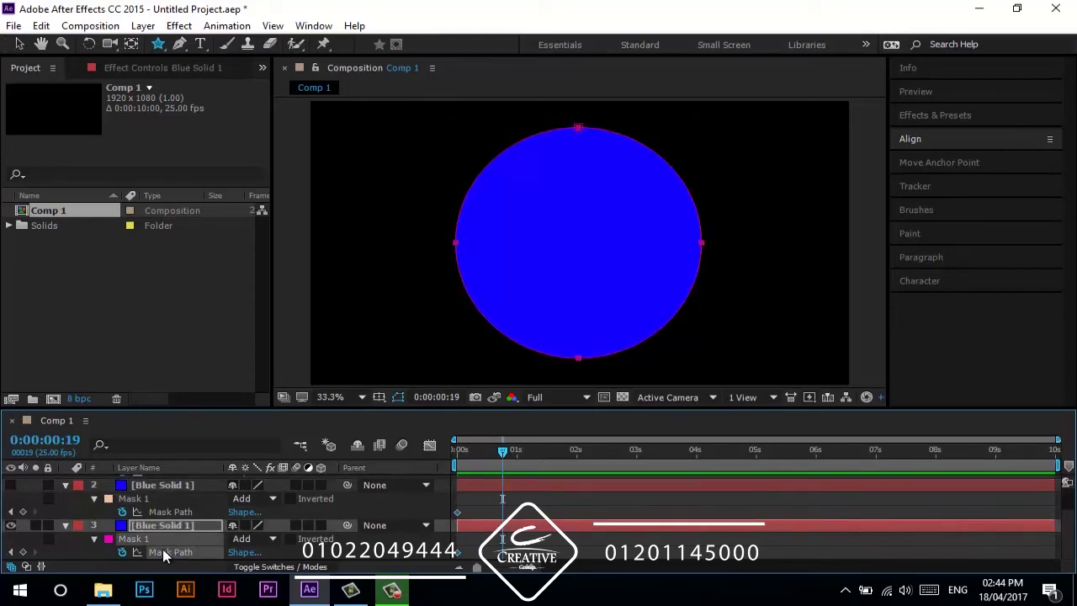
key(ctrl+v)
scroll(459, 505, up, 2)
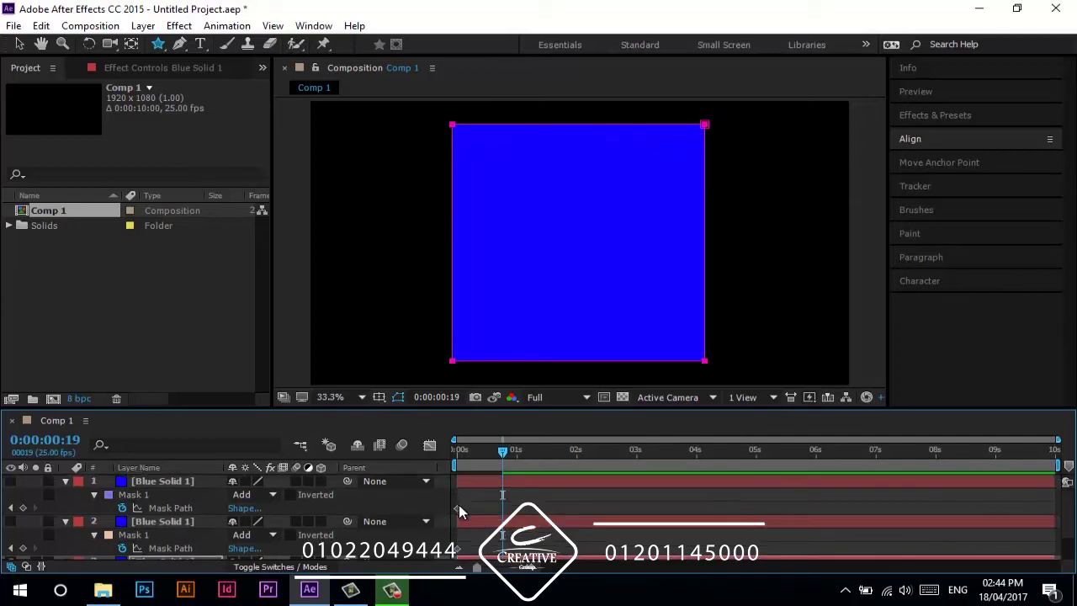
click(458, 507)
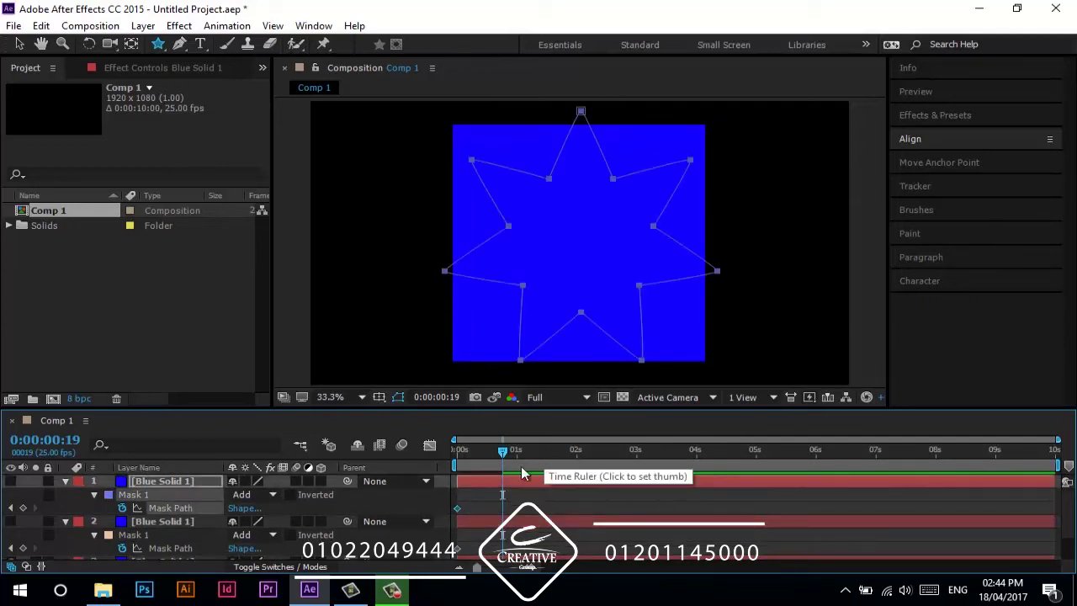
- Paste the star shape into the third mask at 0:00:01:08, preview it, then undo
scroll(379, 515, down, 1)
click(204, 550)
drag(503, 453, 569, 463)
key(ctrl+v)
key(space)
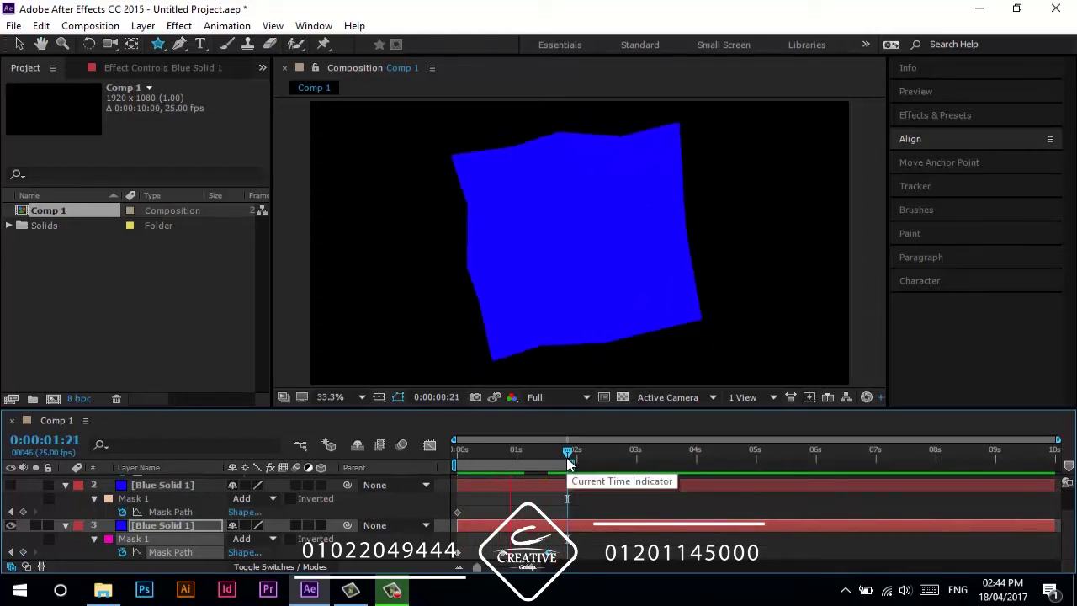
key(space)
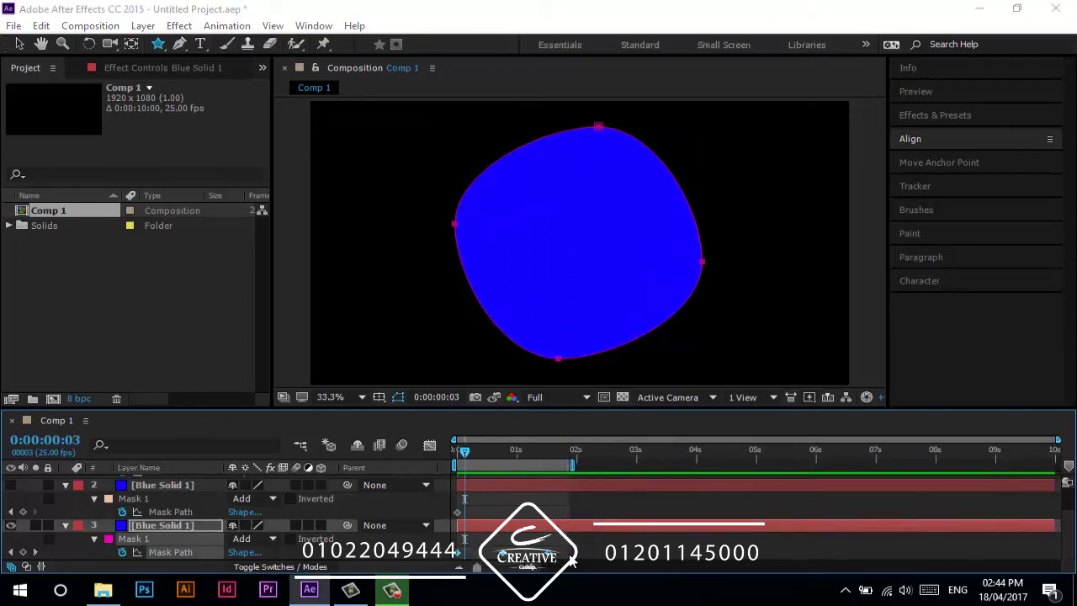
key(ctrl+z)
key(super)
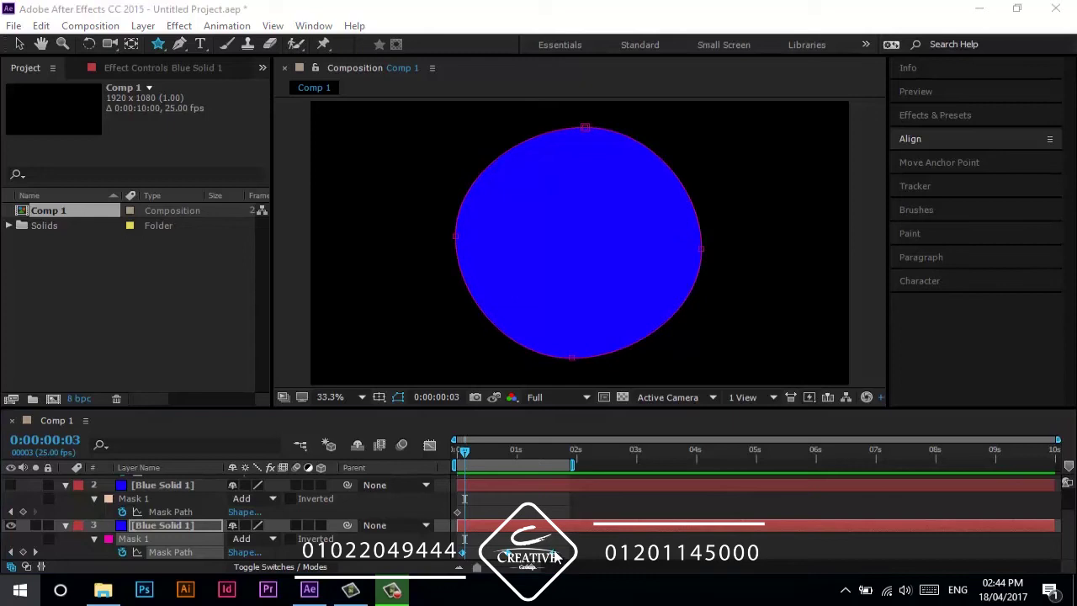
key(super)
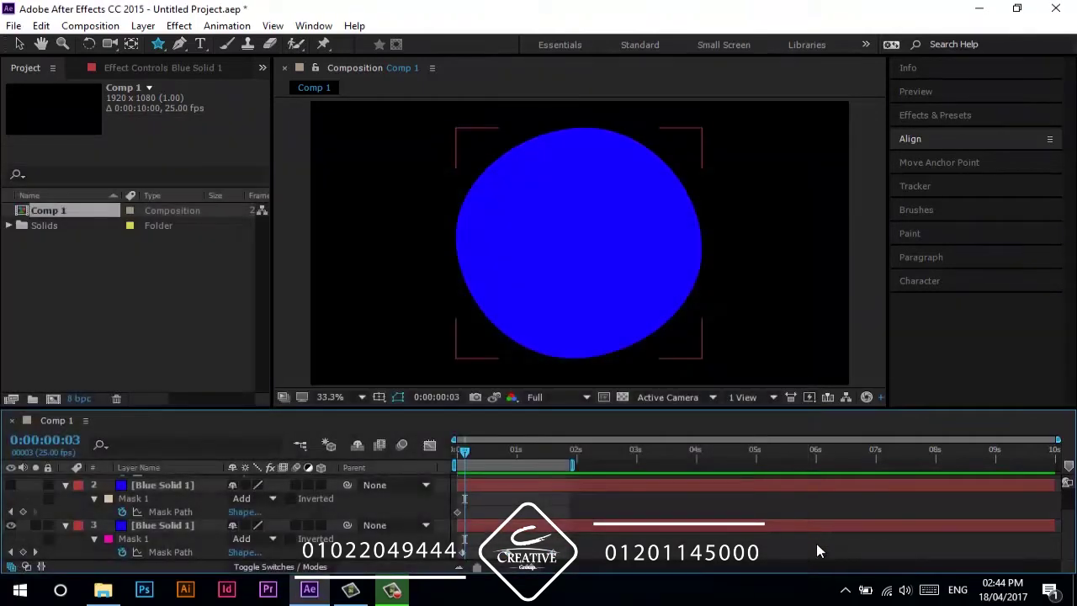
- Move layer 3's Mask Path keyframe to about 3 s, extend the work area, and preview from 0:00:03:09
click(560, 554)
drag(465, 552, 633, 552)
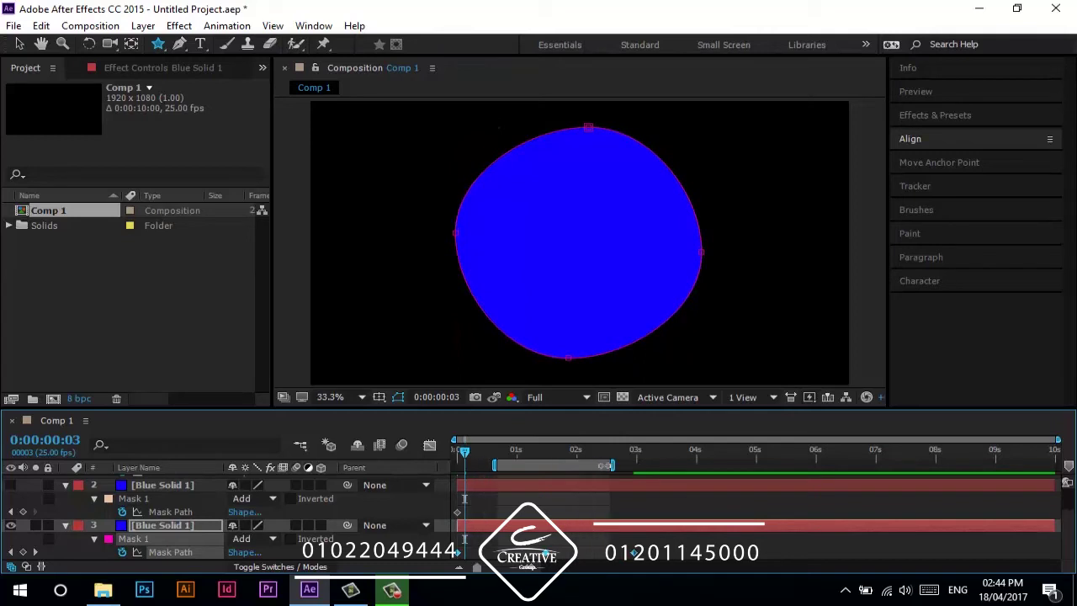
double_click(600, 465)
click(672, 452)
drag(672, 452, 659, 457)
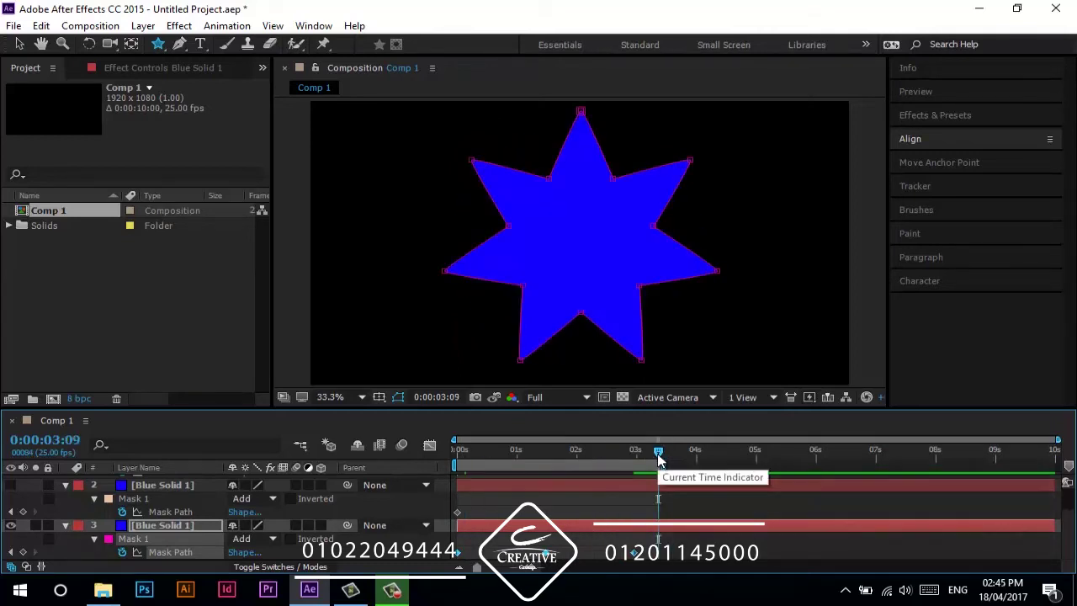
key(space)
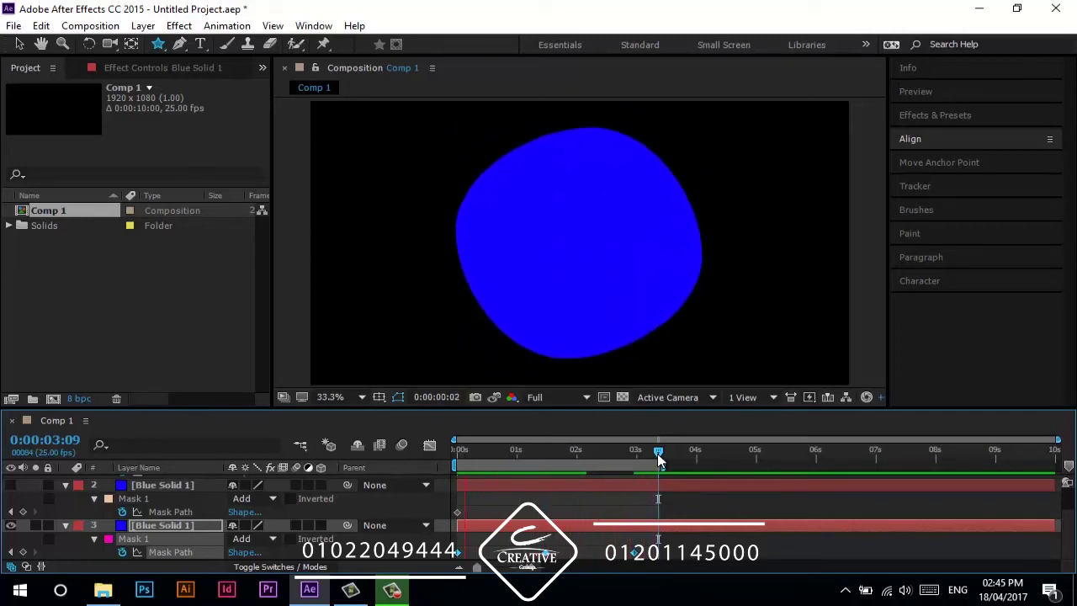
- Stop the preview, switch to the Selection tool (V), and scrub to the square frame at 0:00:01:12
drag(657, 454, 365, 477)
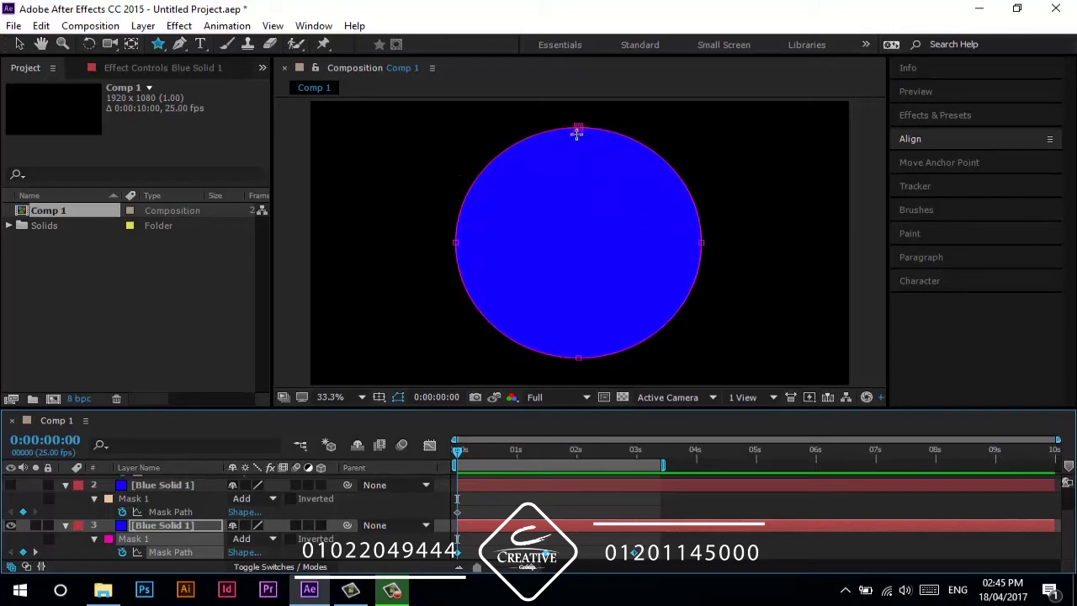
key(v)
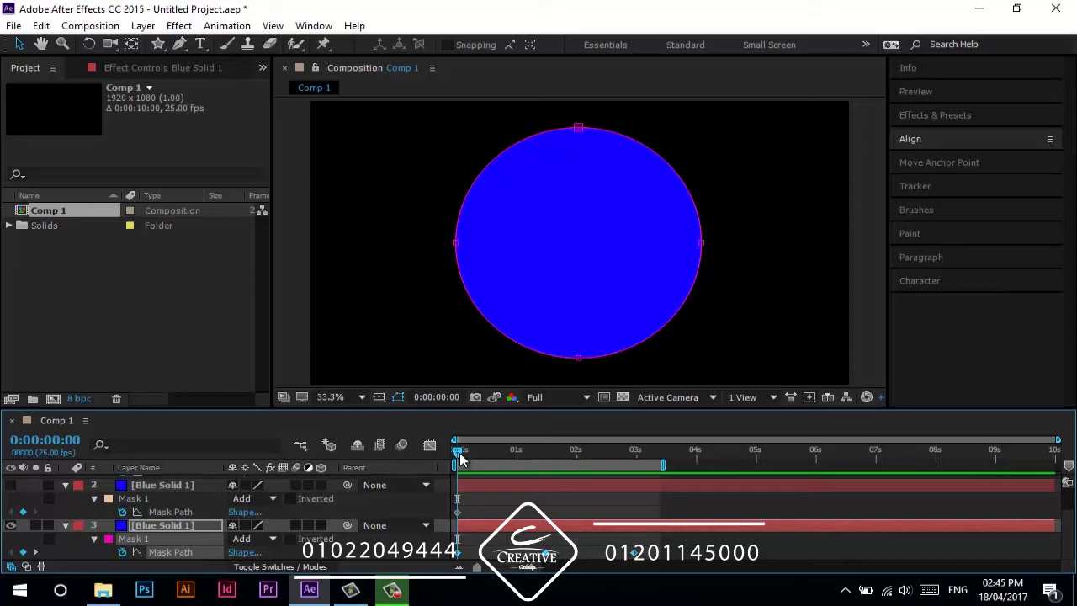
drag(459, 453, 555, 482)
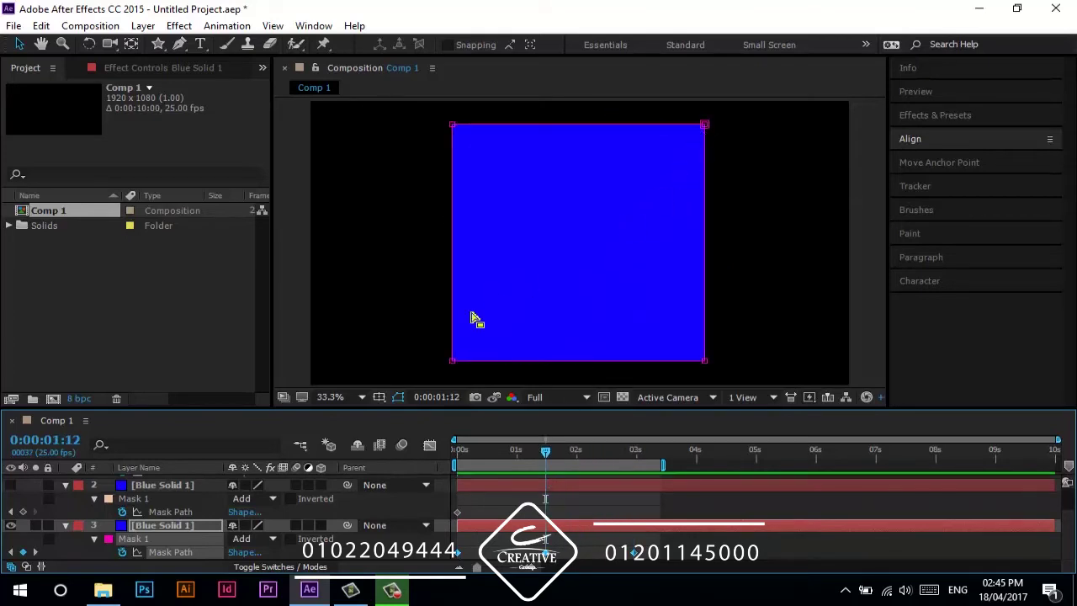
- Set the square mask's bottom-left corner as its first vertex
click(454, 364)
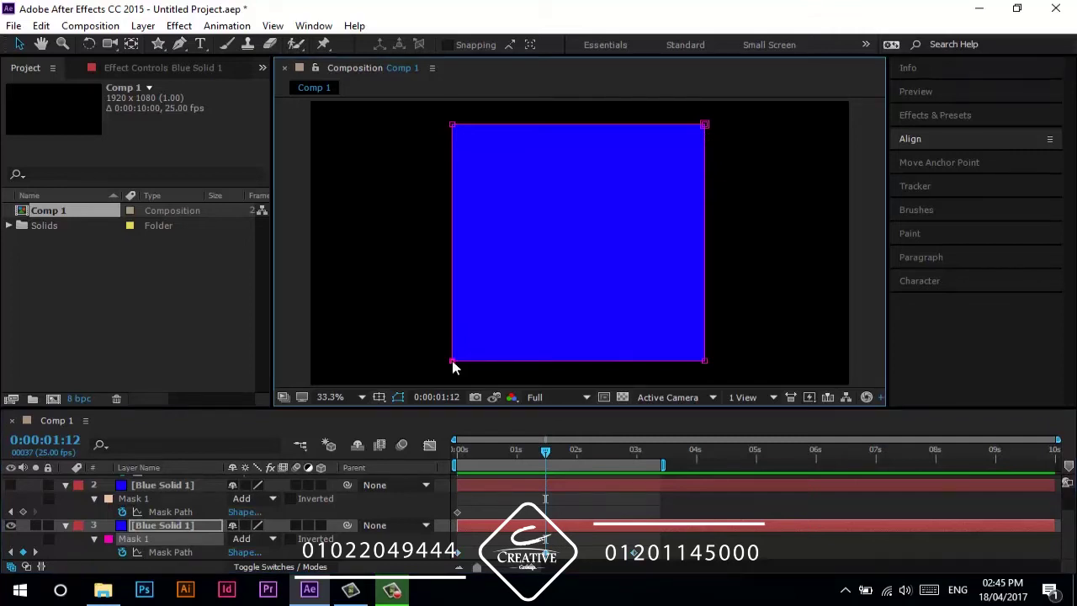
right_click(452, 360)
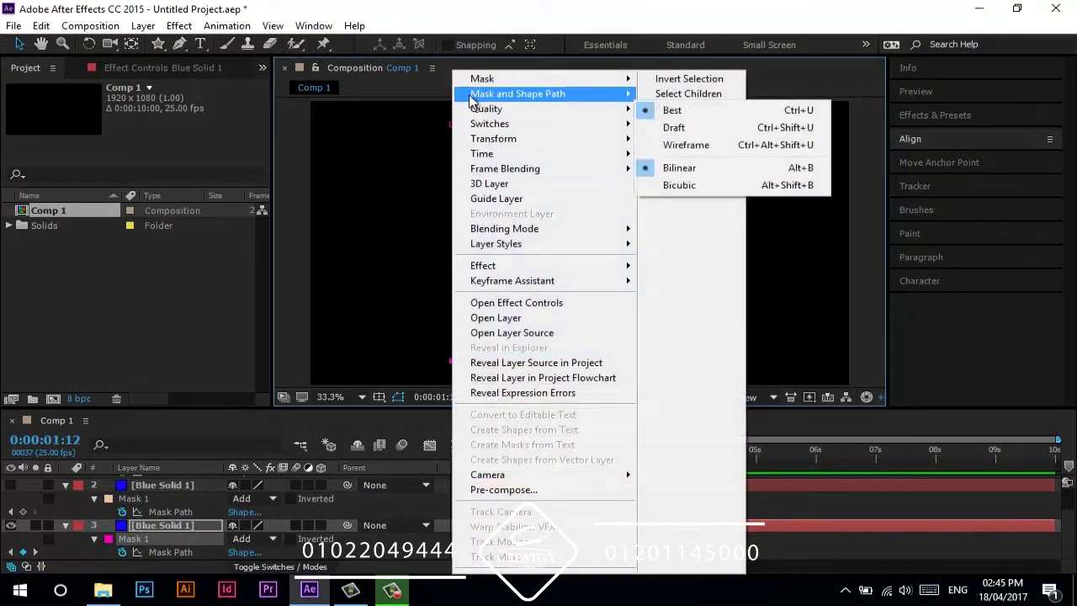
mouse_move(471, 99)
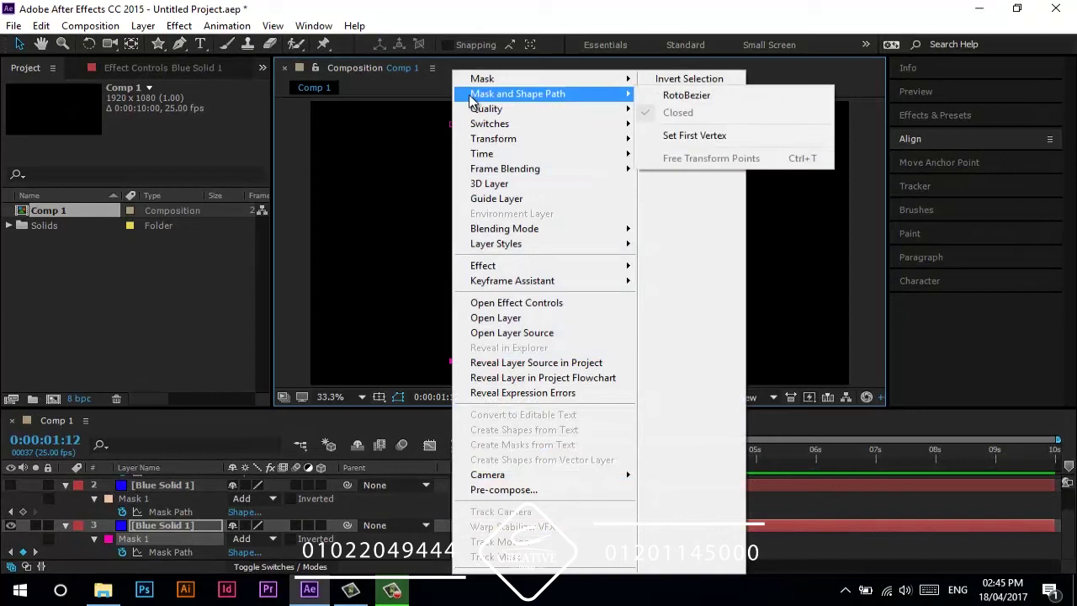
click(682, 145)
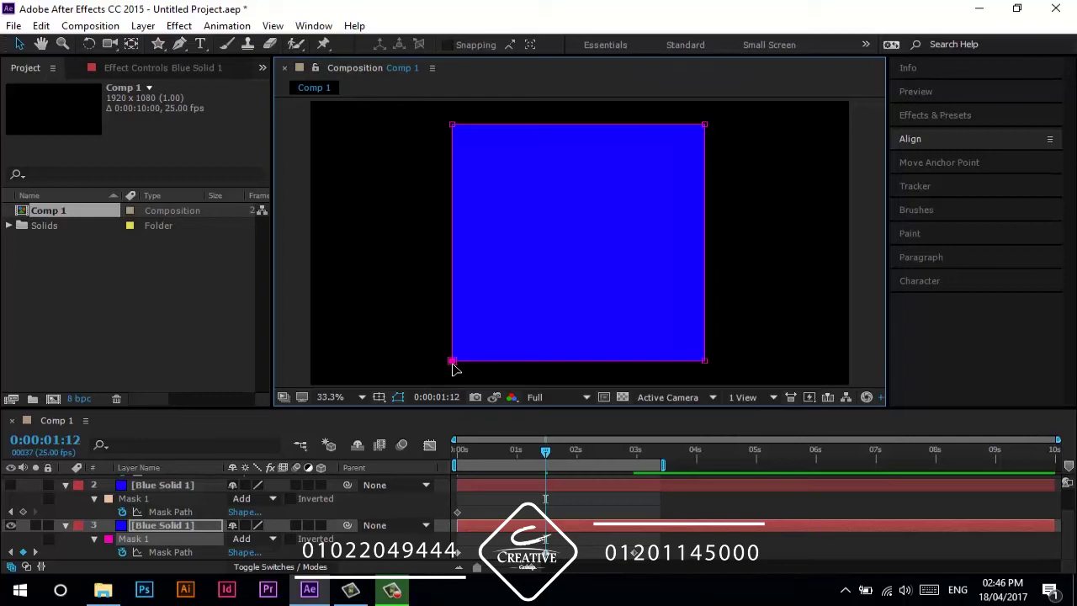
- Set the star's bottom inner point as its first vertex at the star frame, then preview the morph
drag(545, 453, 633, 466)
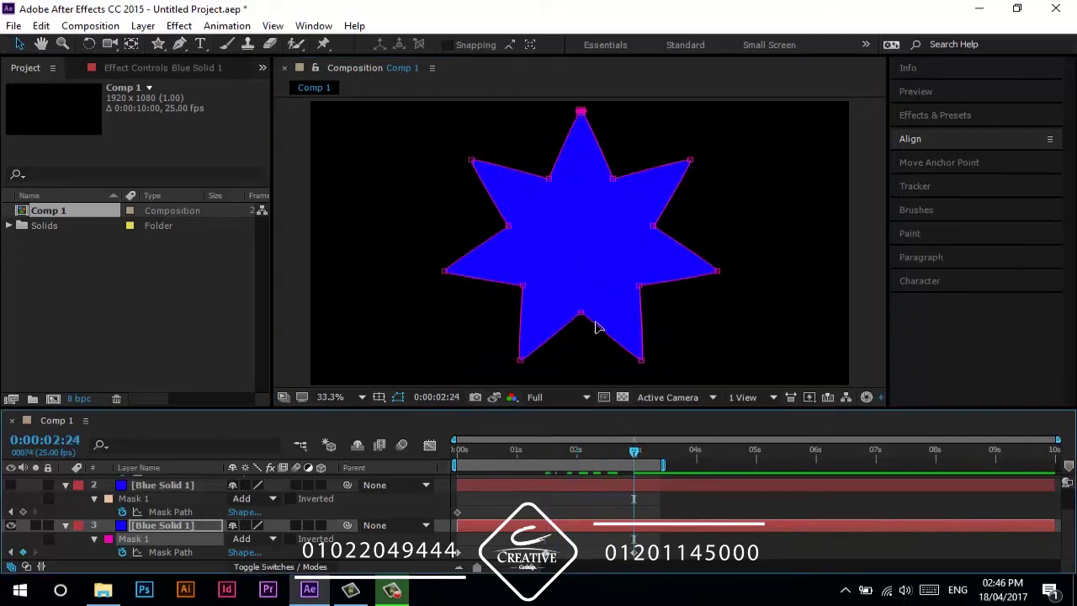
right_click(583, 319)
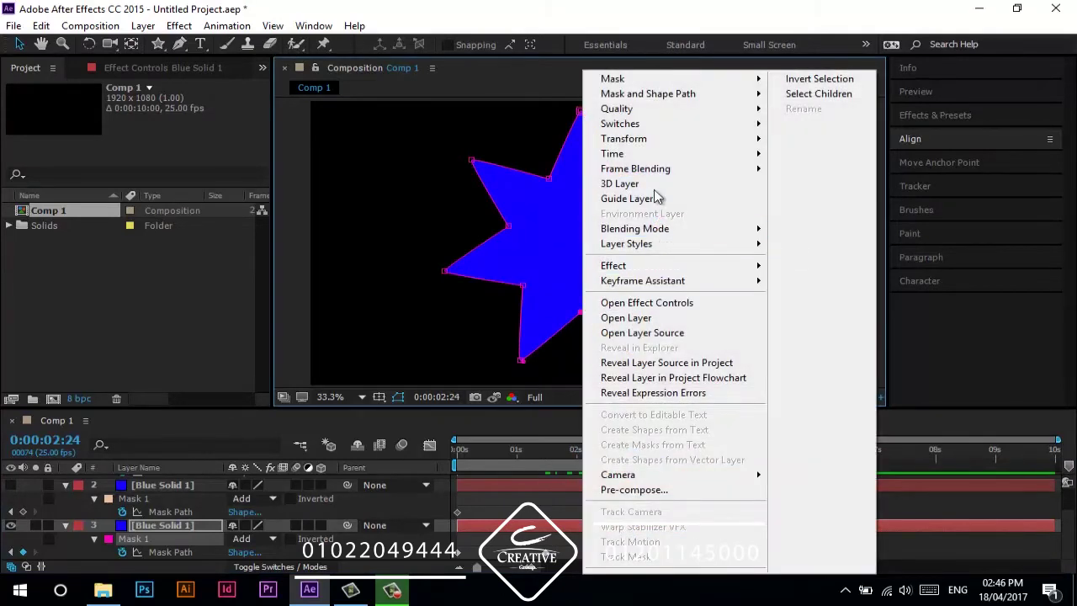
mouse_move(709, 97)
click(829, 138)
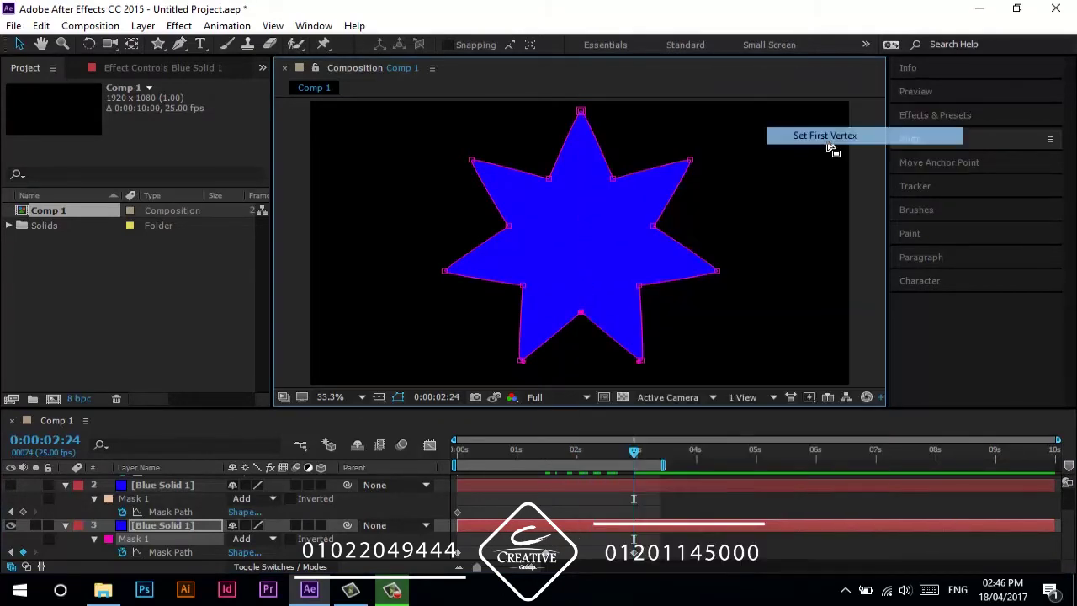
key(space)
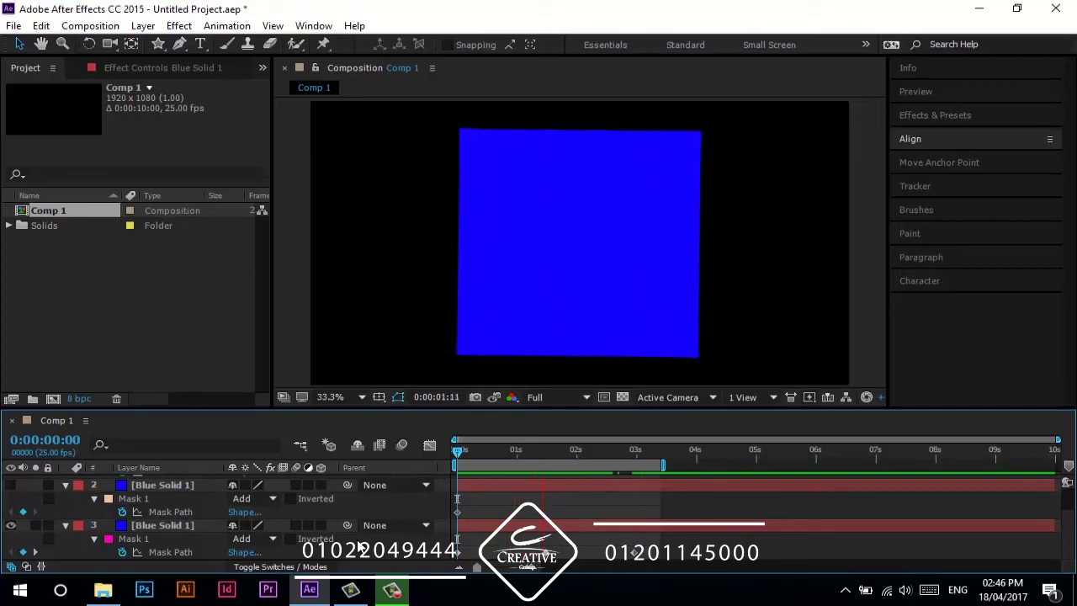
- Remove the duplicate Blue Solid layers and clear the remaining layer's Mask Path keyframes
key(space)
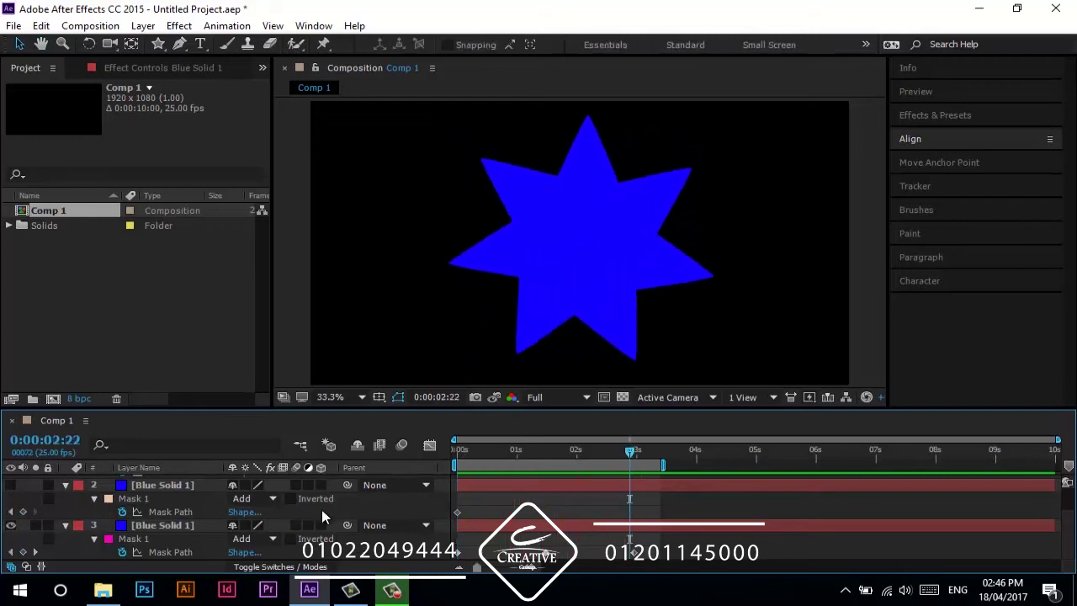
scroll(321, 509, up, 1)
click(162, 522)
key(ctrl+a)
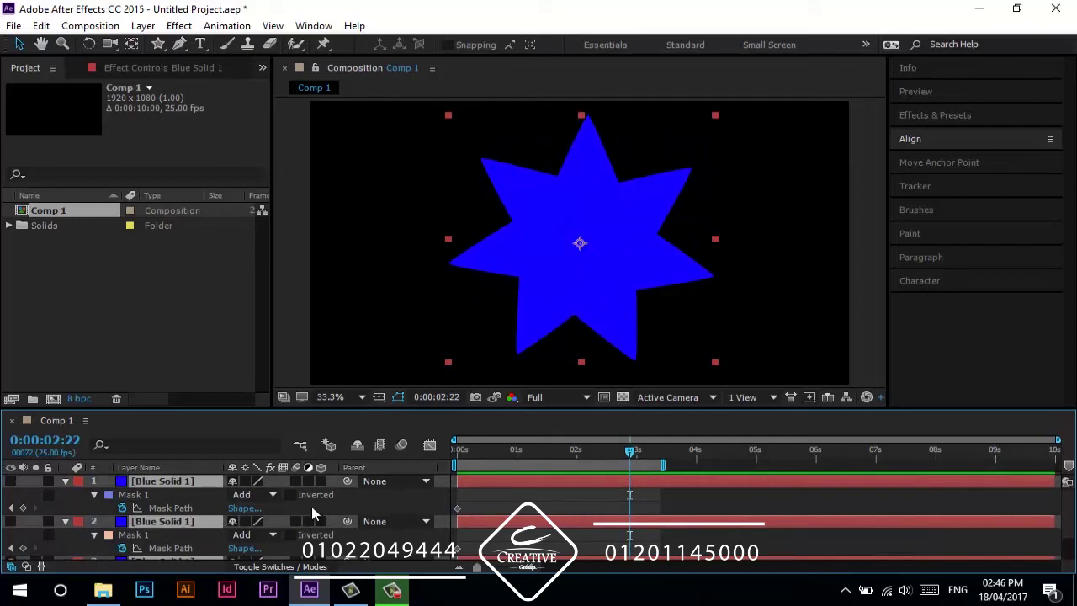
click(391, 500)
click(162, 481)
click(162, 522)
shift+click(179, 485)
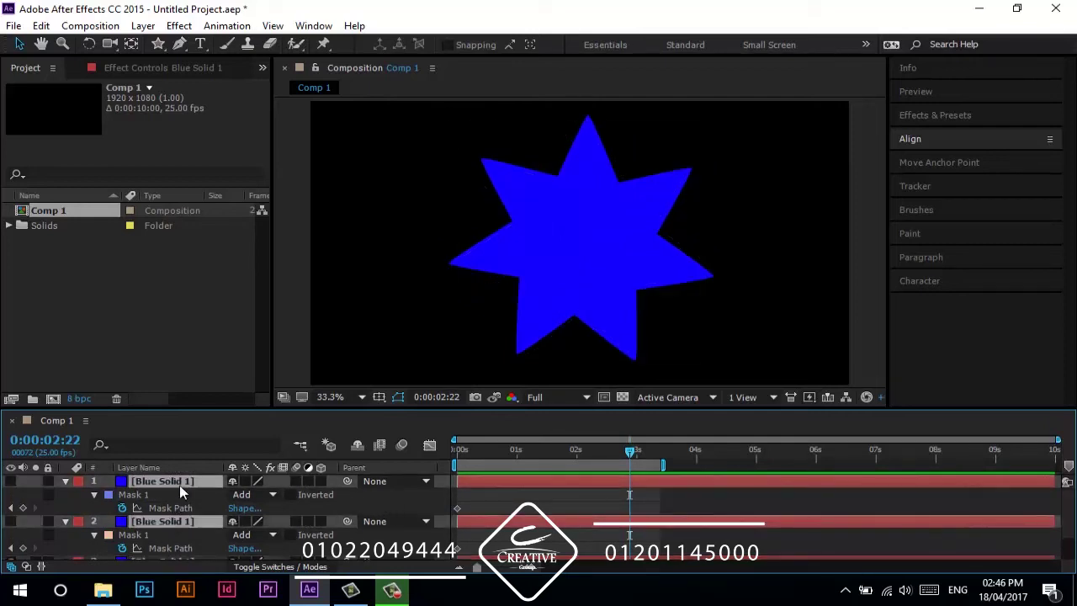
key(ctrl+z)
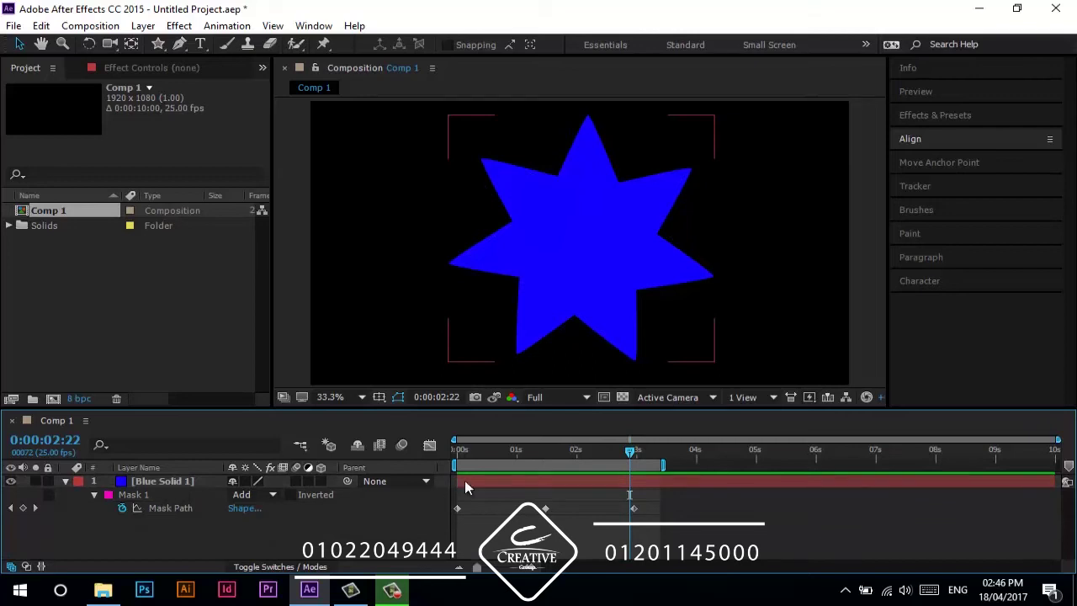
click(461, 451)
click(123, 508)
- Show all Mask 1 properties, then open and cancel the Mask Shape dialog (Top 102, Right 1395, Bottom 978 px)
click(122, 541)
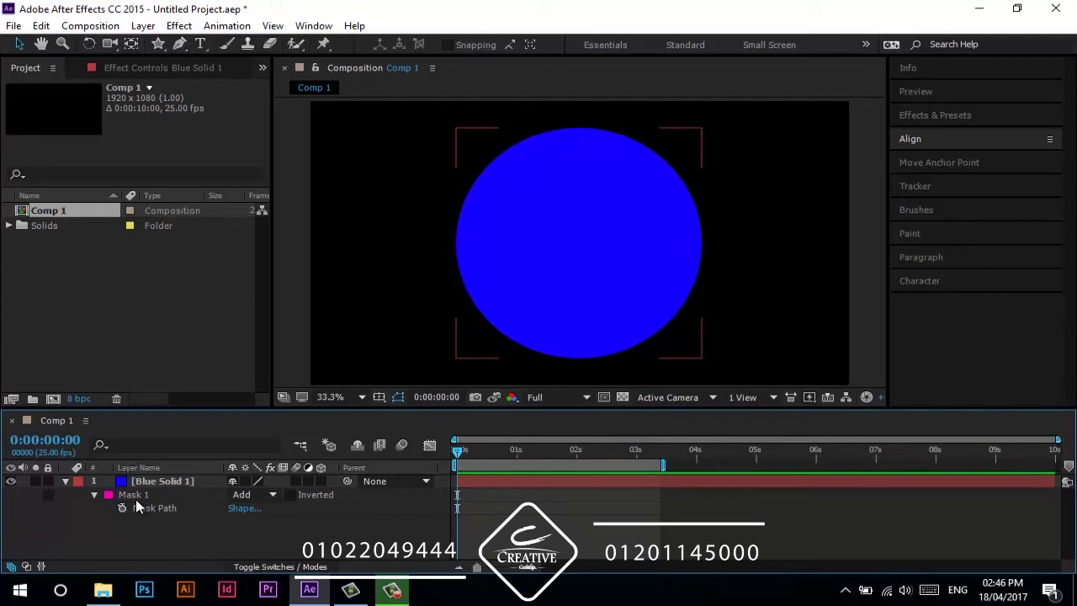
key(m)
key(m)
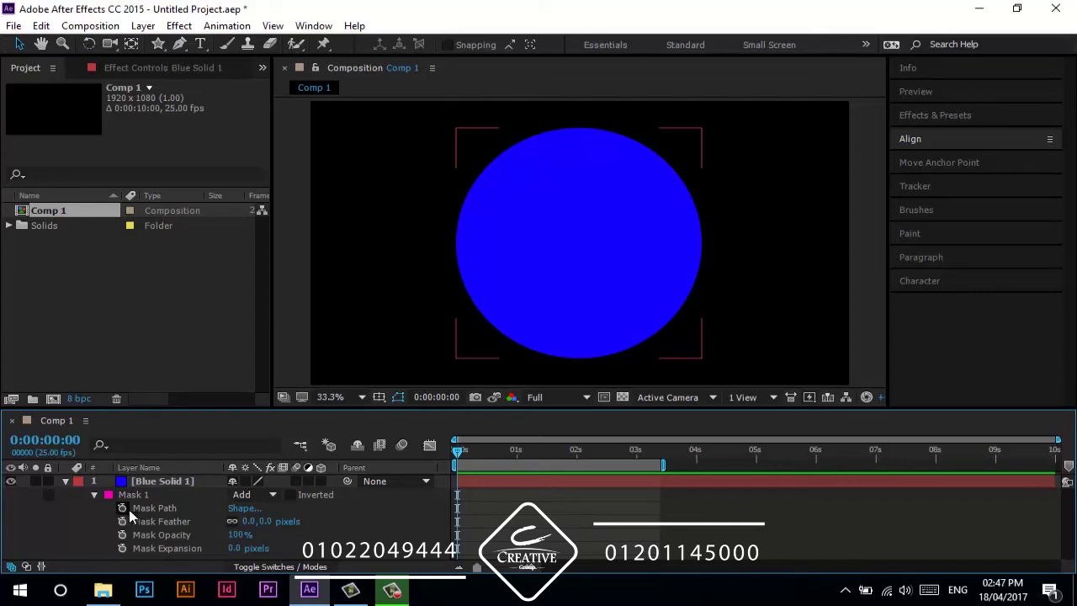
click(131, 509)
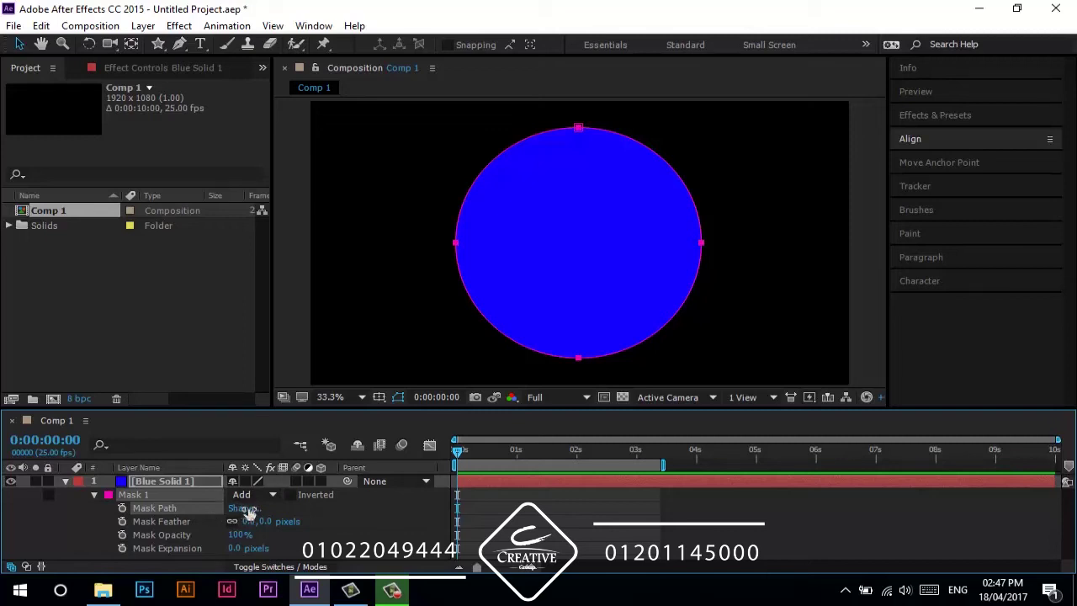
click(242, 509)
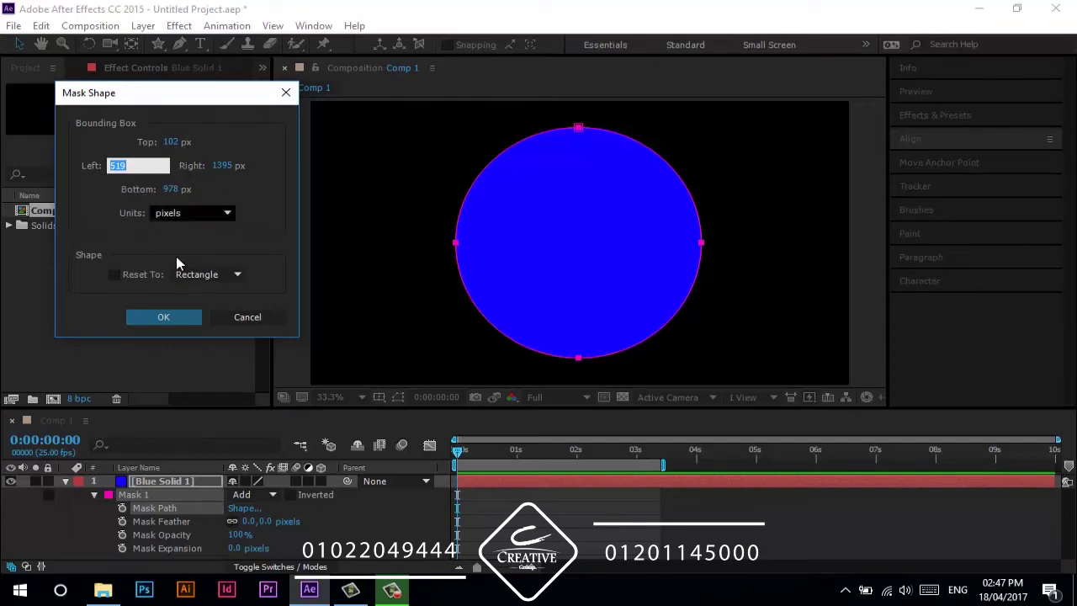
click(226, 313)
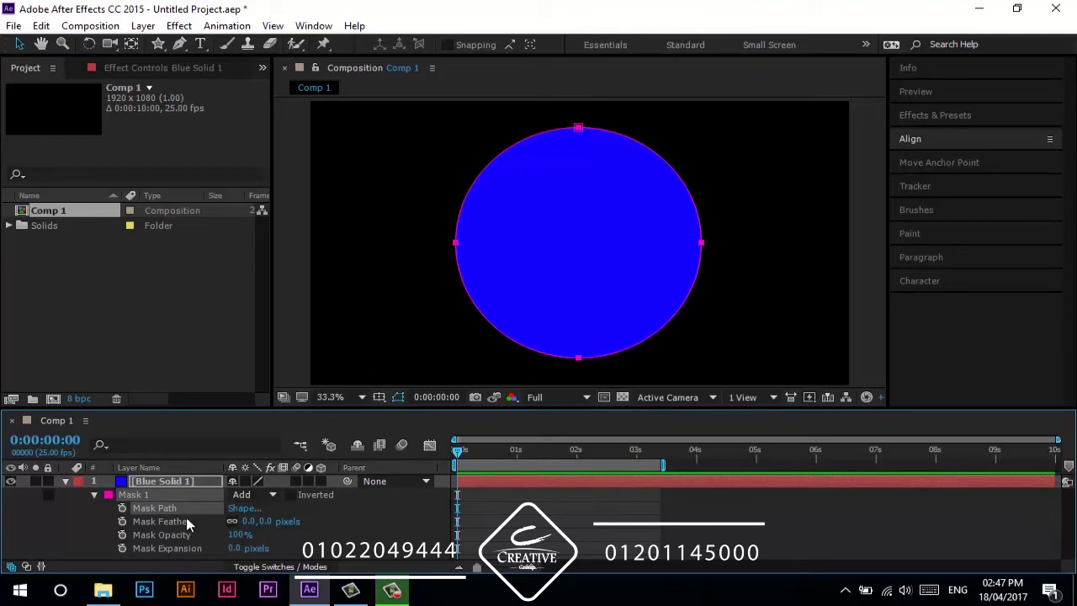
drag(252, 521, 395, 512)
click(400, 519)
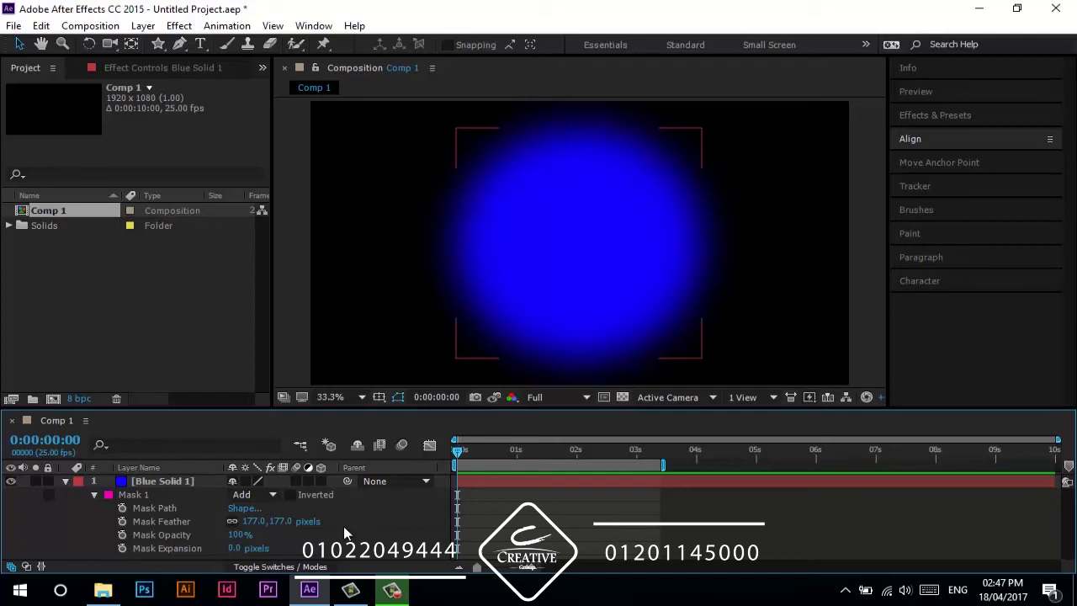
drag(290, 521, 300, 536)
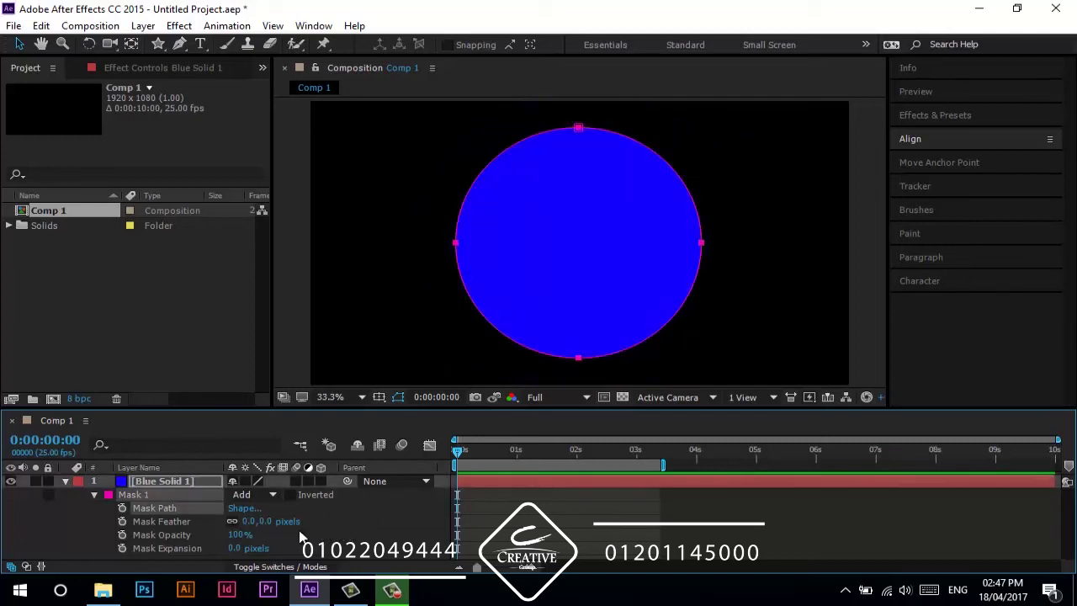
click(232, 521)
drag(249, 521, 337, 521)
drag(478, 530, 480, 530)
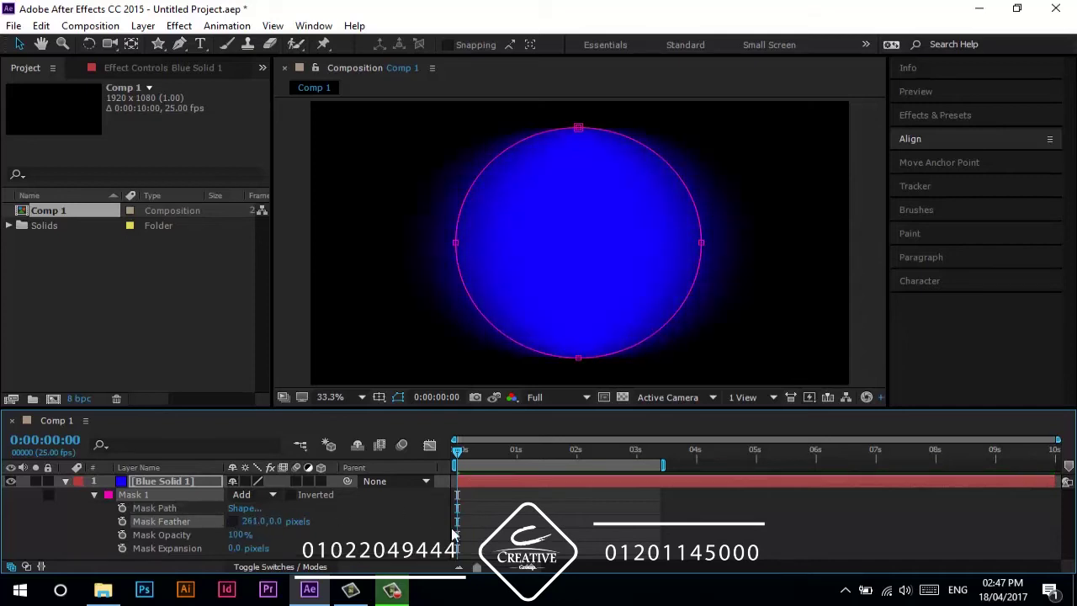
click(376, 516)
drag(252, 521, 407, 510)
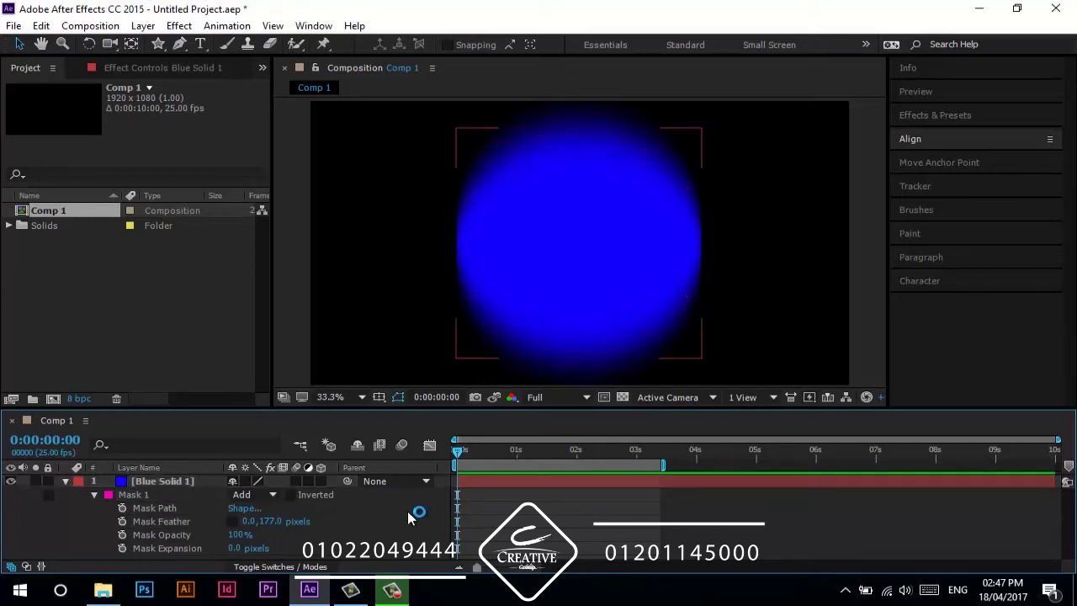
key(ctrl+z)
click(232, 522)
drag(250, 521, 297, 522)
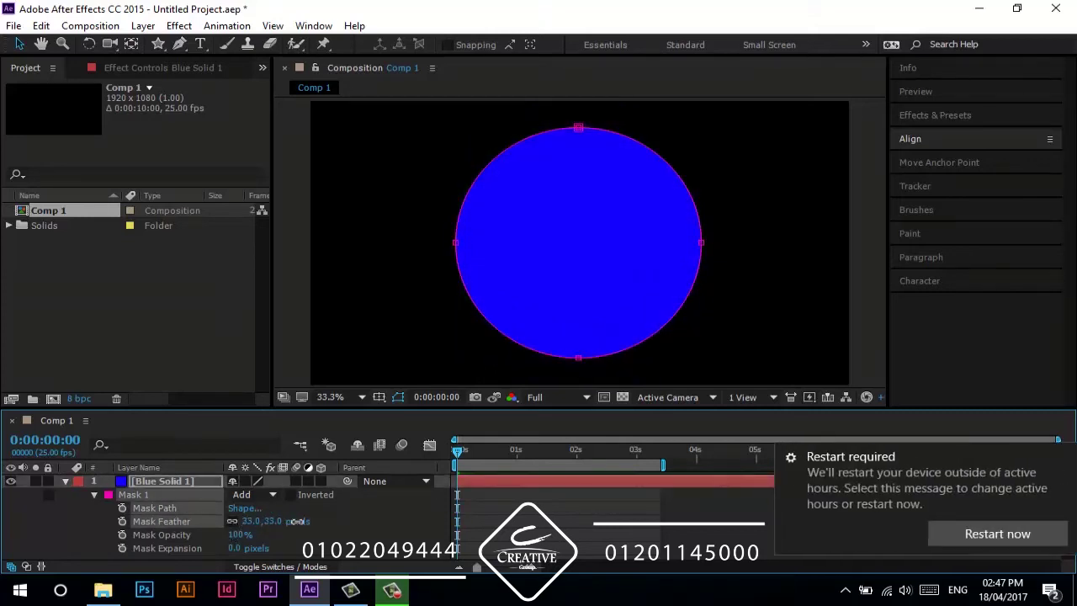
click(357, 516)
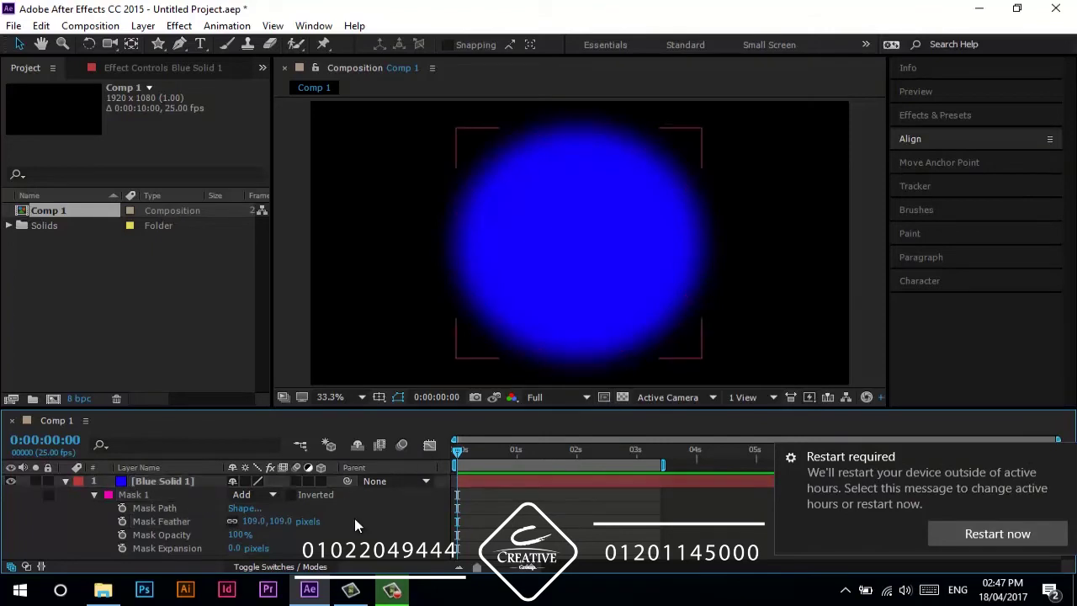
key(ctrl+z)
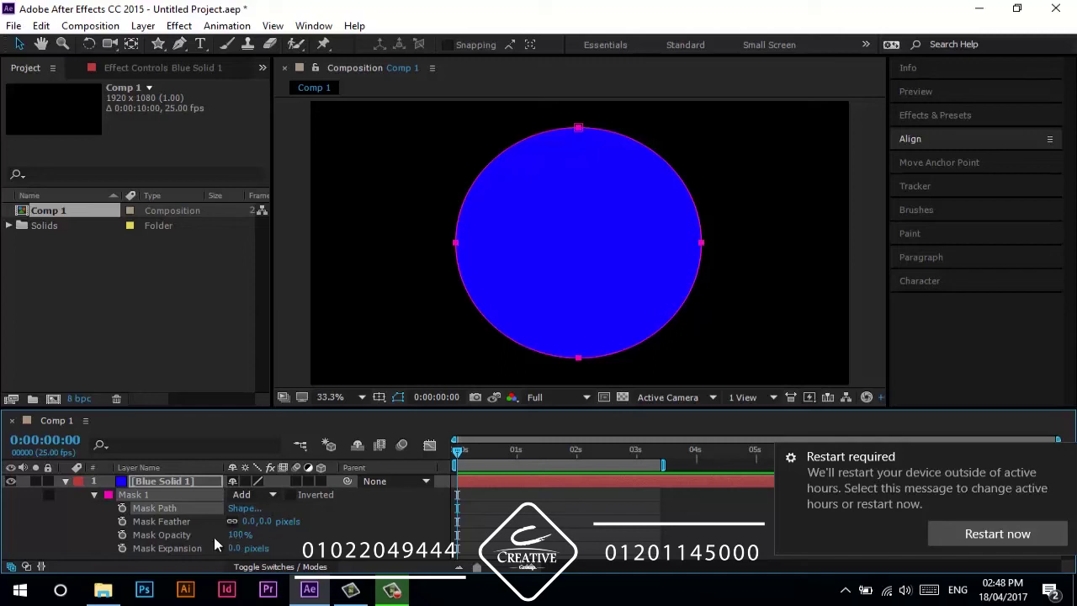
drag(229, 535, 337, 526)
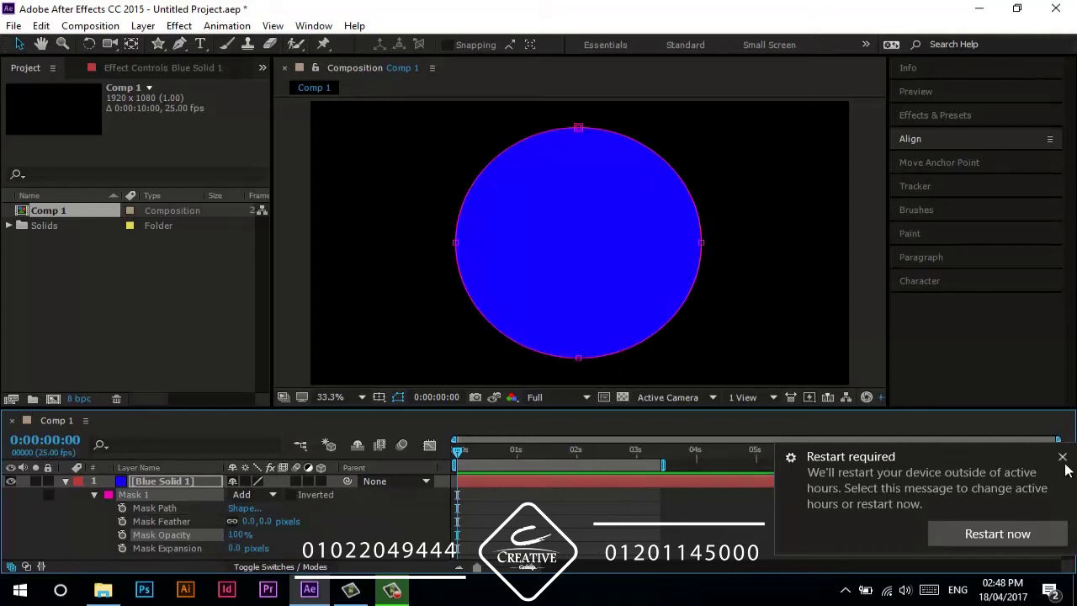
drag(236, 542, 379, 537)
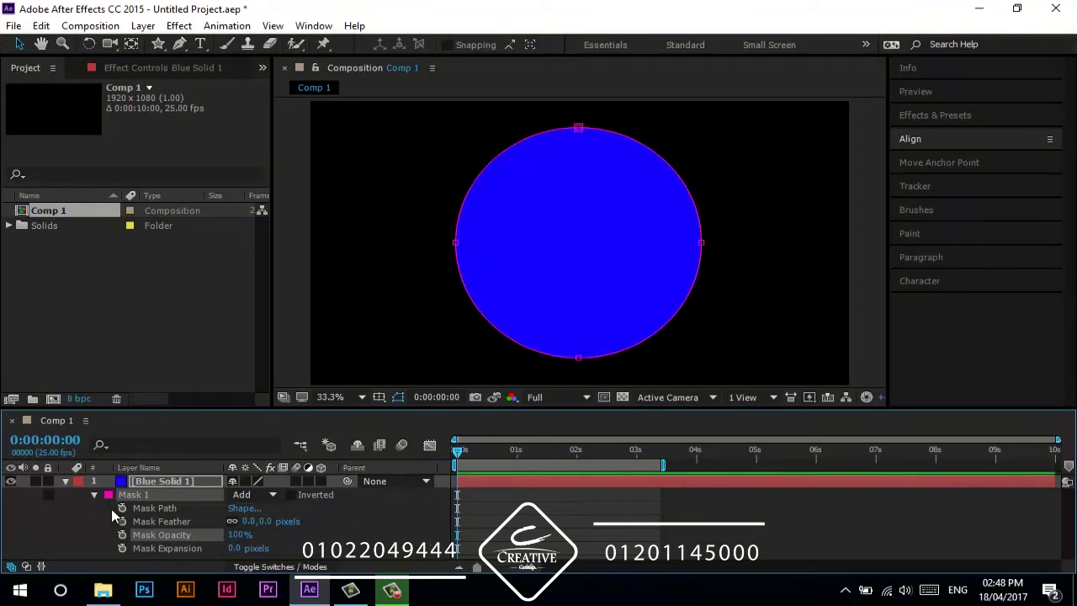
drag(240, 541, 202, 543)
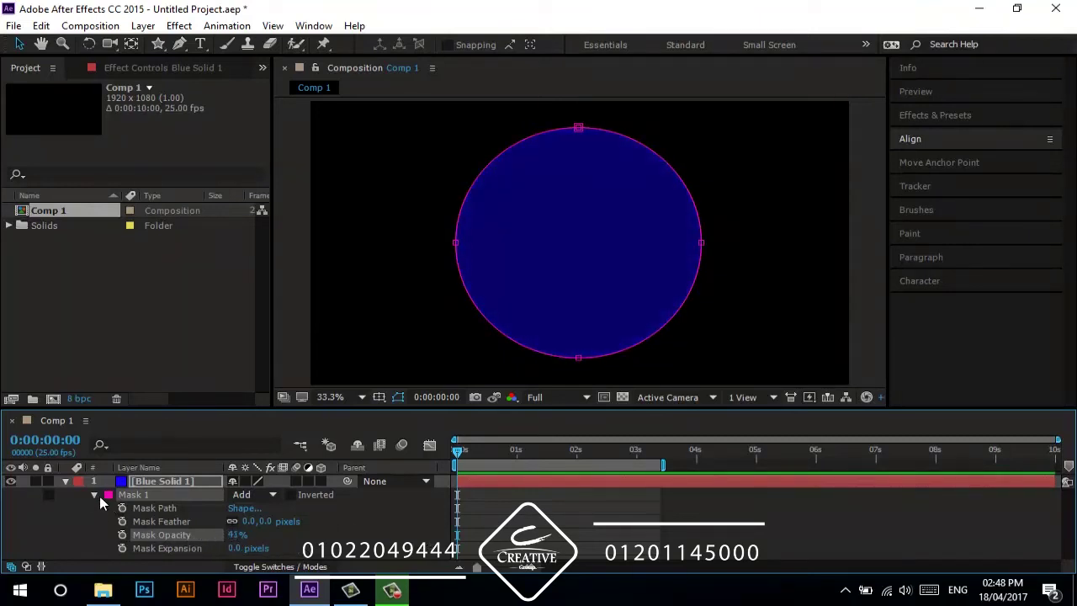
click(95, 495)
click(154, 481)
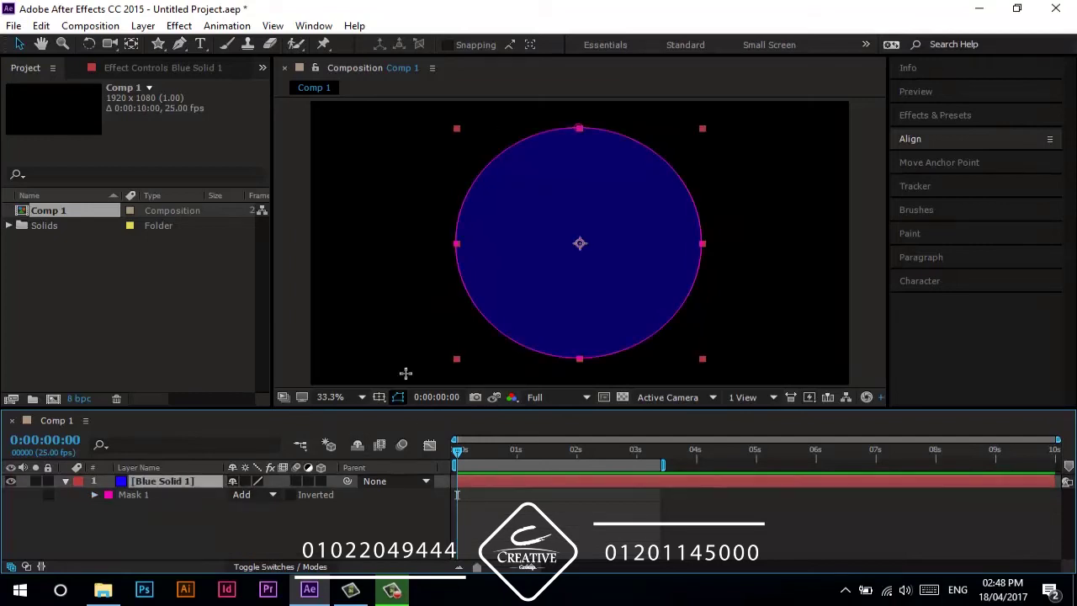
key(q)
drag(299, 191, 870, 261)
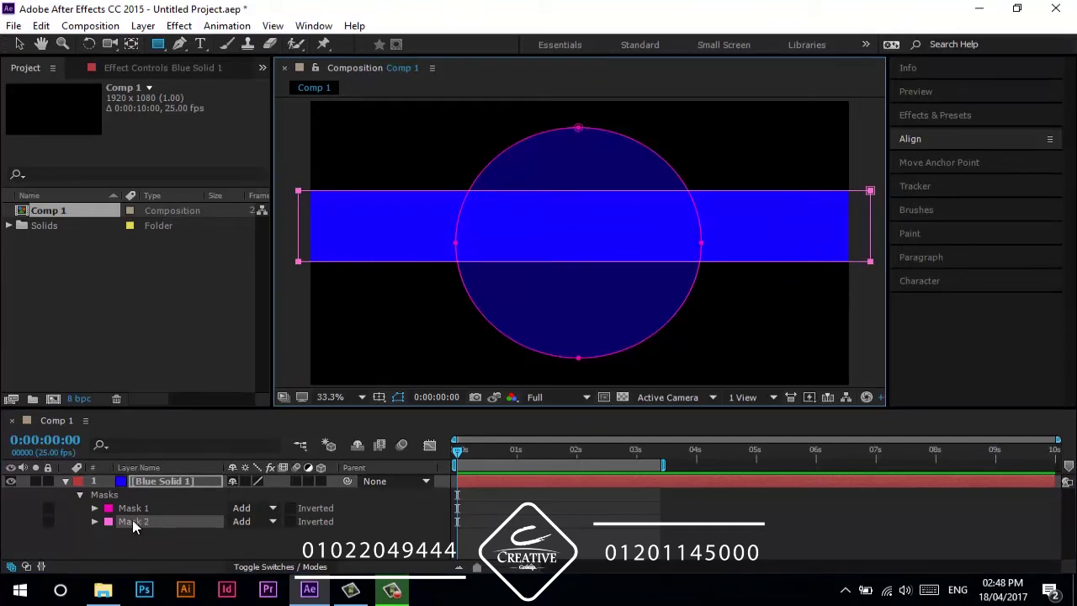
key(t)
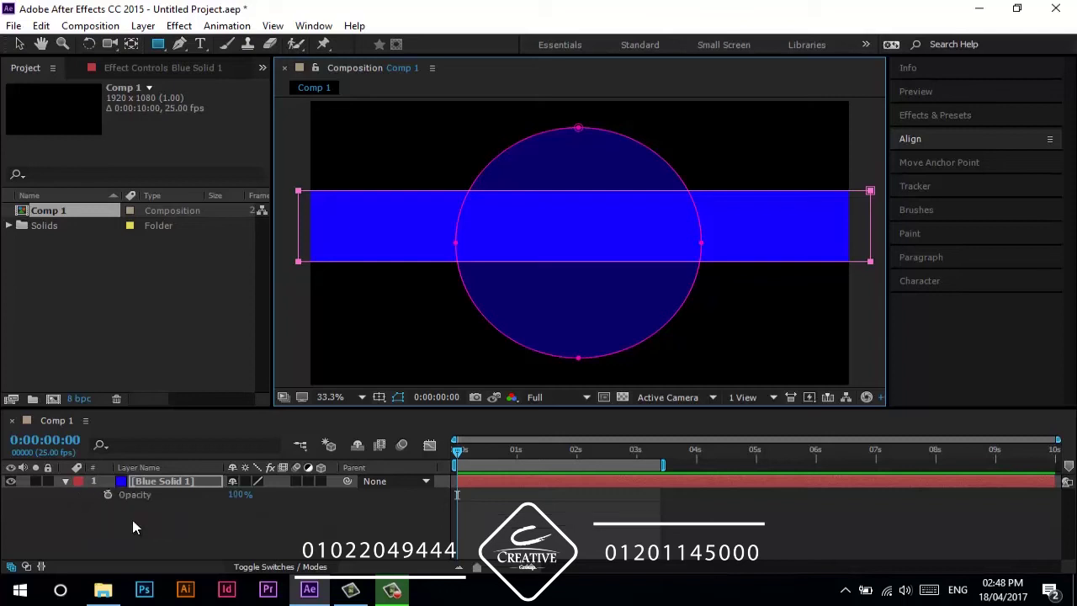
drag(237, 496, 306, 487)
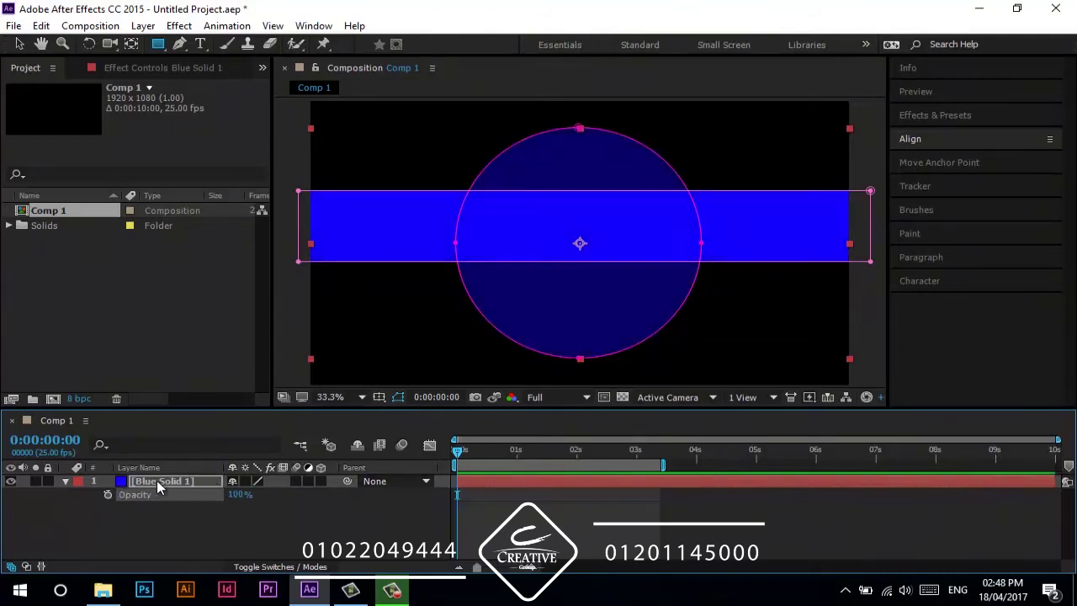
key(m)
click(126, 524)
key(Delete)
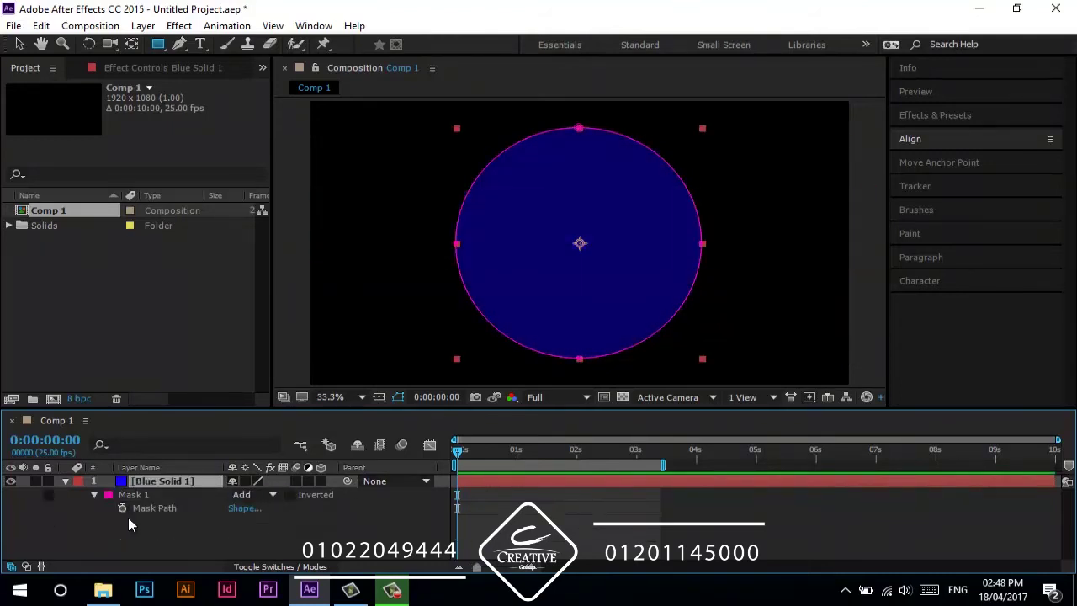
click(94, 495)
click(132, 497)
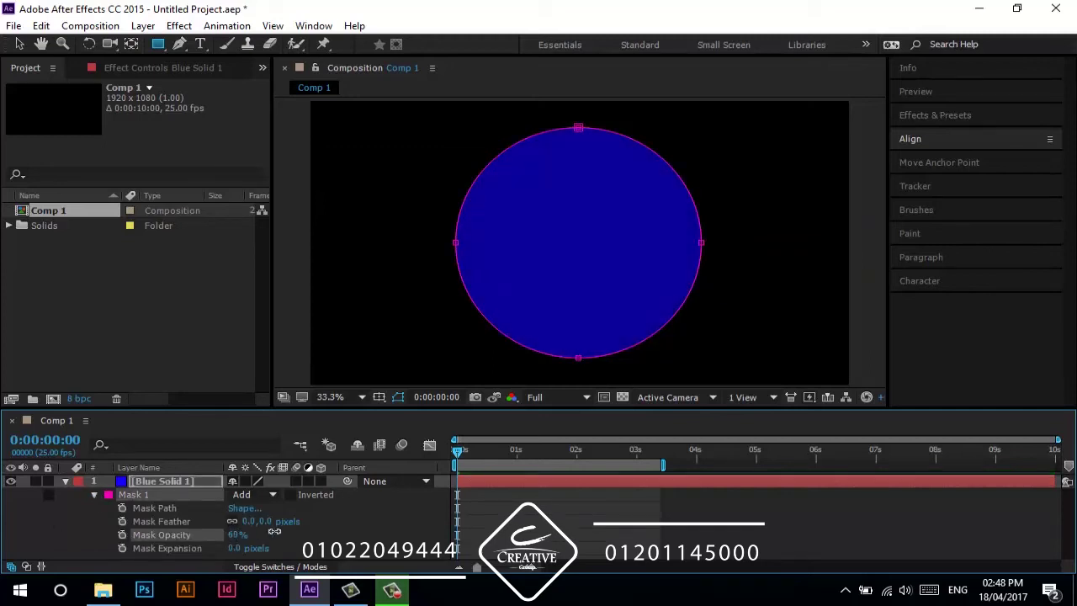
drag(228, 535, 347, 536)
click(352, 543)
click(171, 549)
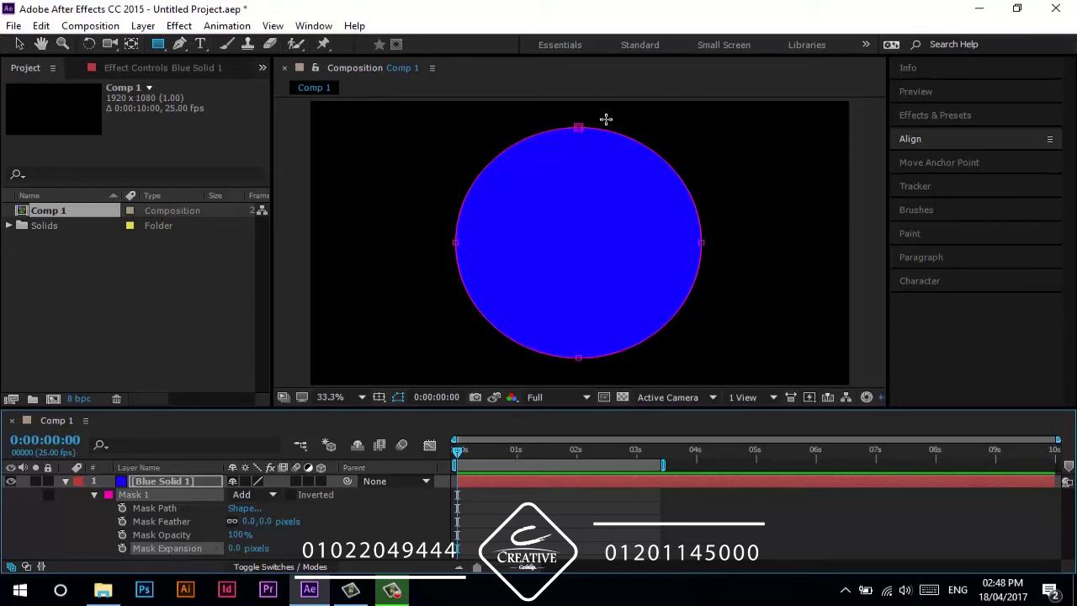
- Try Mask 1 expansion values (50, -140, undone to 60), then shrink the blue circle until it disappears
key(v)
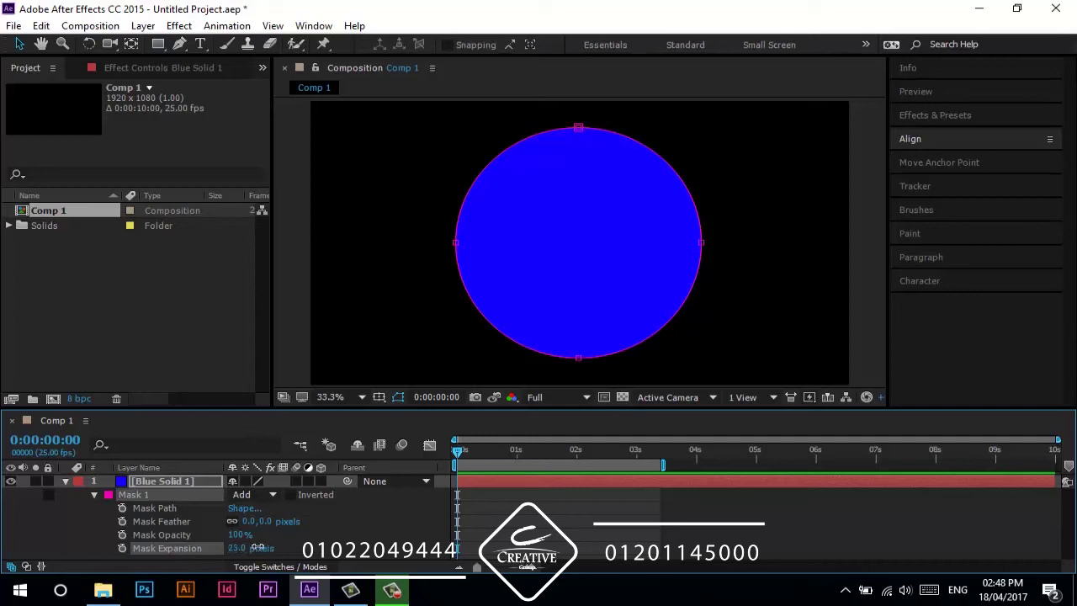
drag(258, 548, 277, 548)
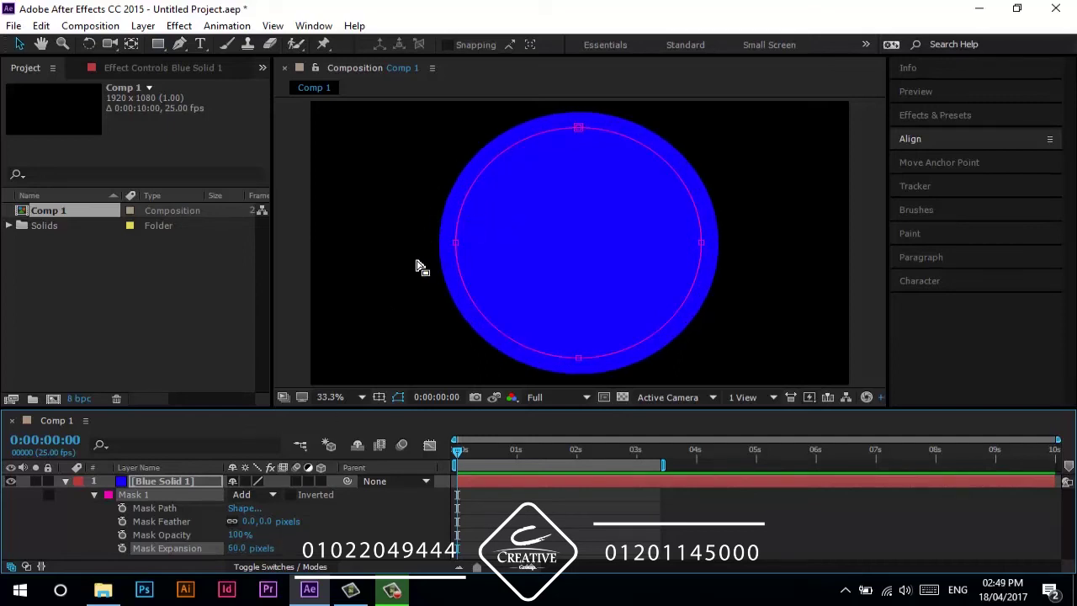
drag(231, 548, 35, 529)
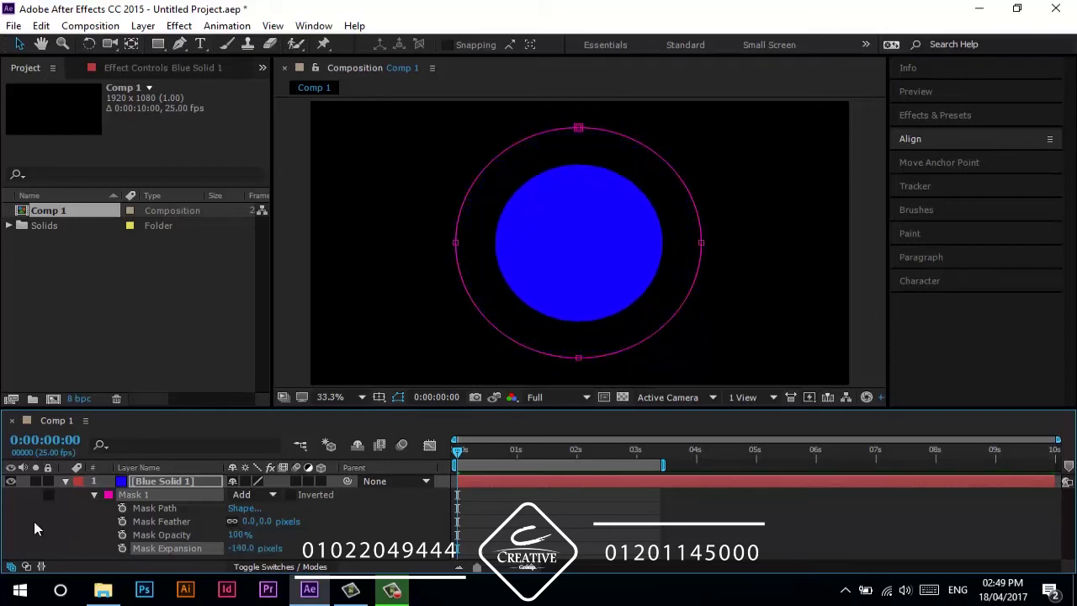
key(ctrl+z)
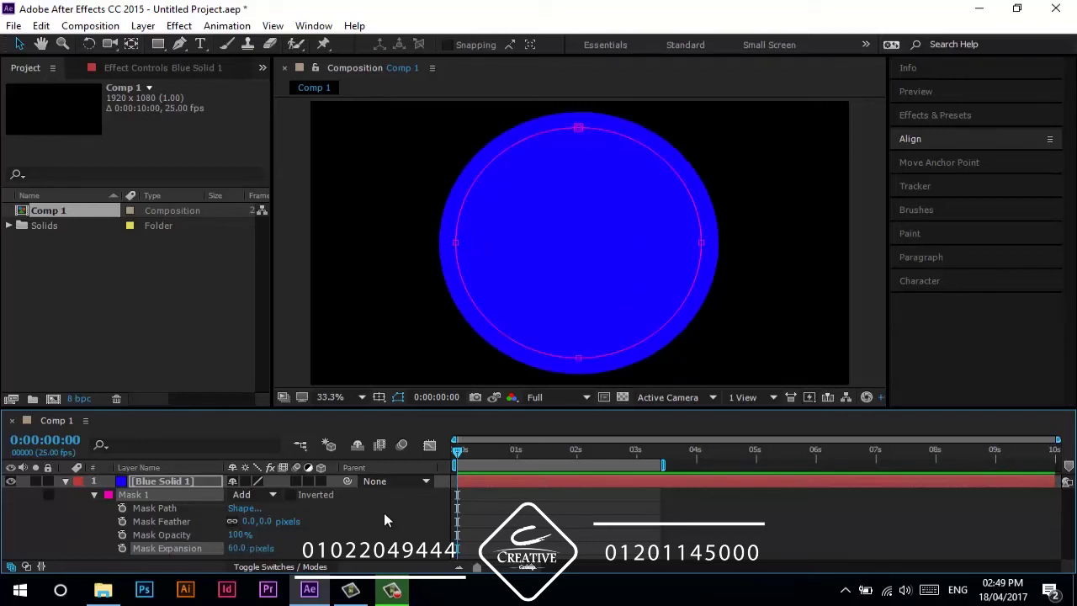
drag(240, 549, 153, 550)
- Keyframe Mask Expansion at 0 pixels at time zero, then a larger expansion around frame 10
click(123, 548)
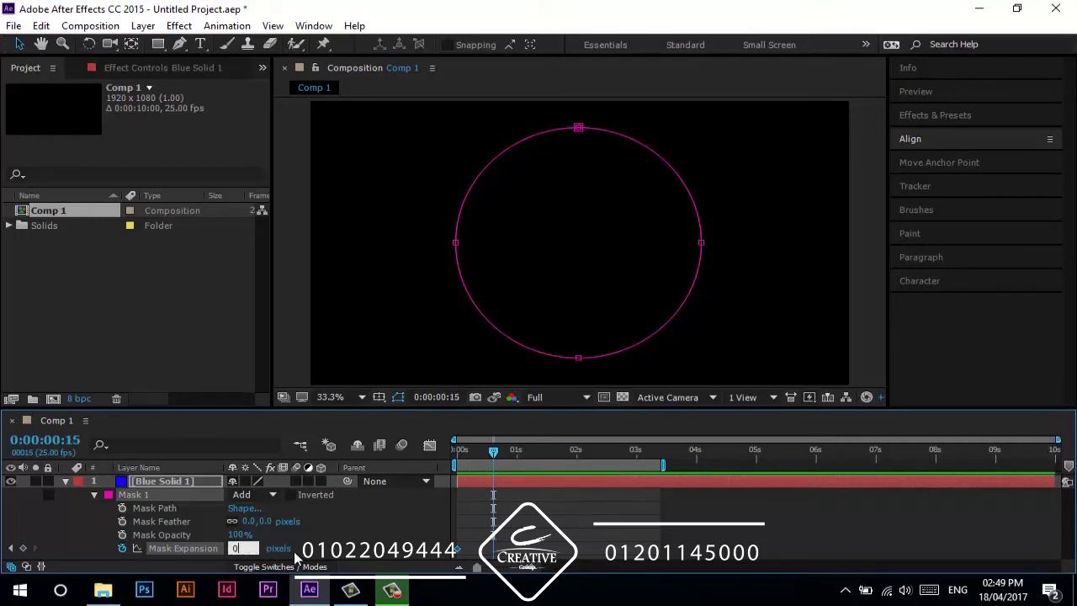
text(0)
click(322, 552)
drag(493, 451, 482, 453)
drag(244, 547, 498, 528)
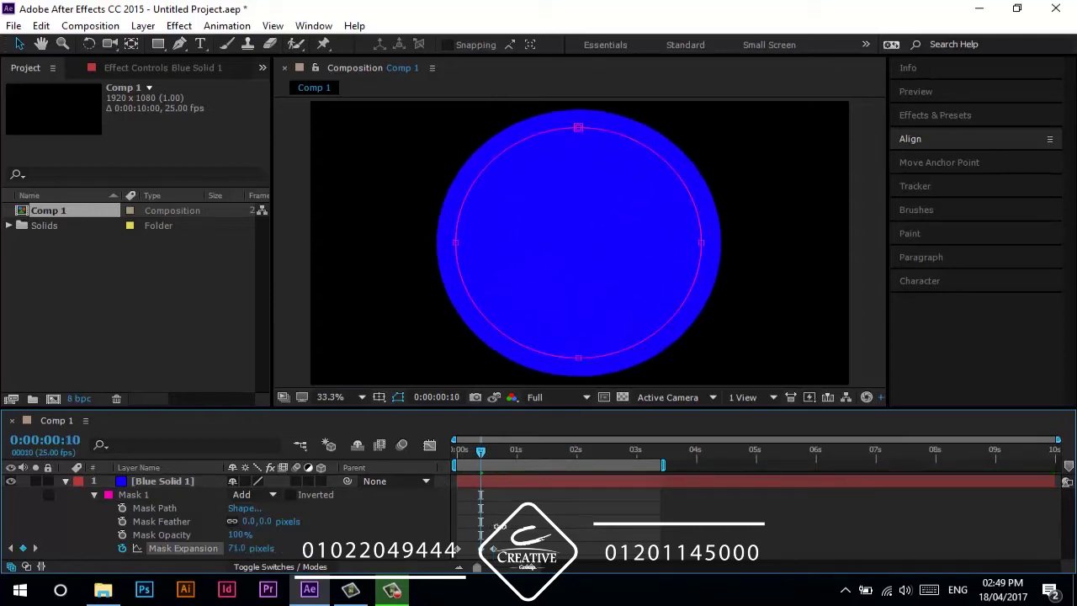
- Apply Easy Ease In to the expansion keyframes and preview the growing circle
right_click(488, 548)
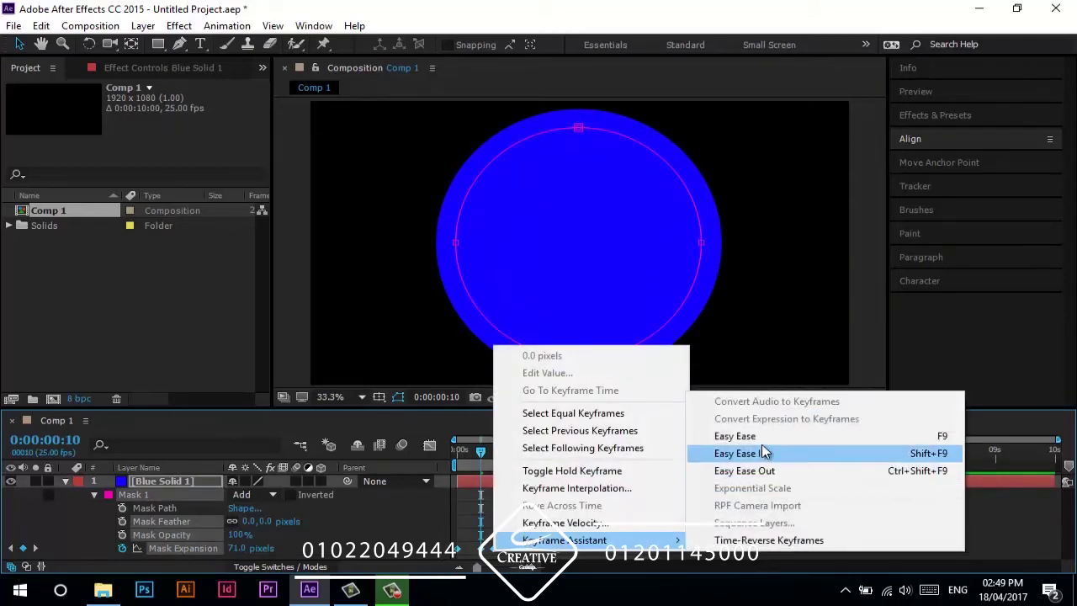
click(741, 454)
key(space)
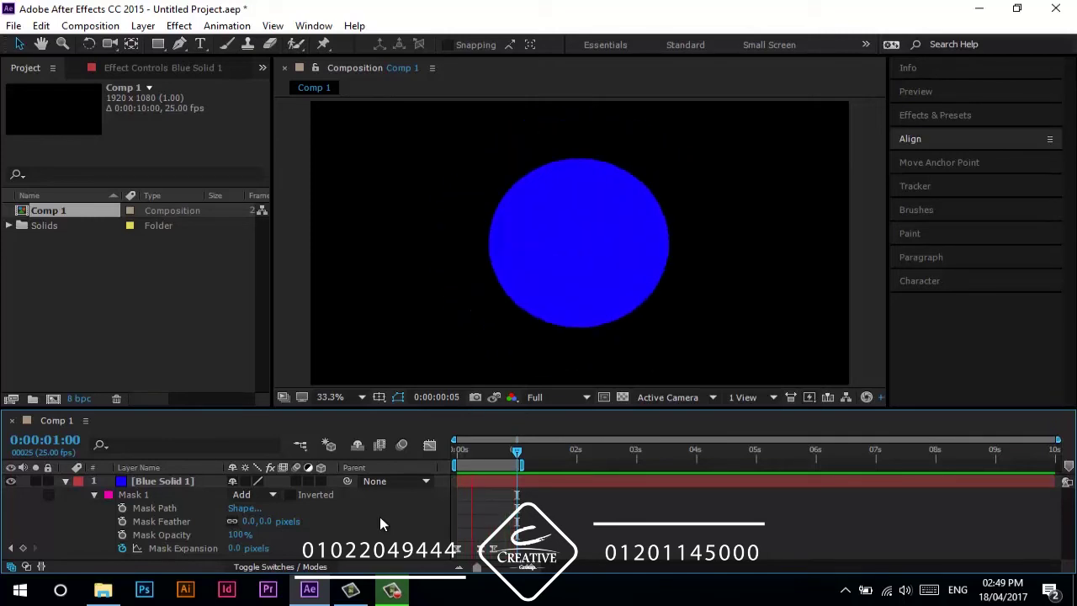
key(space)
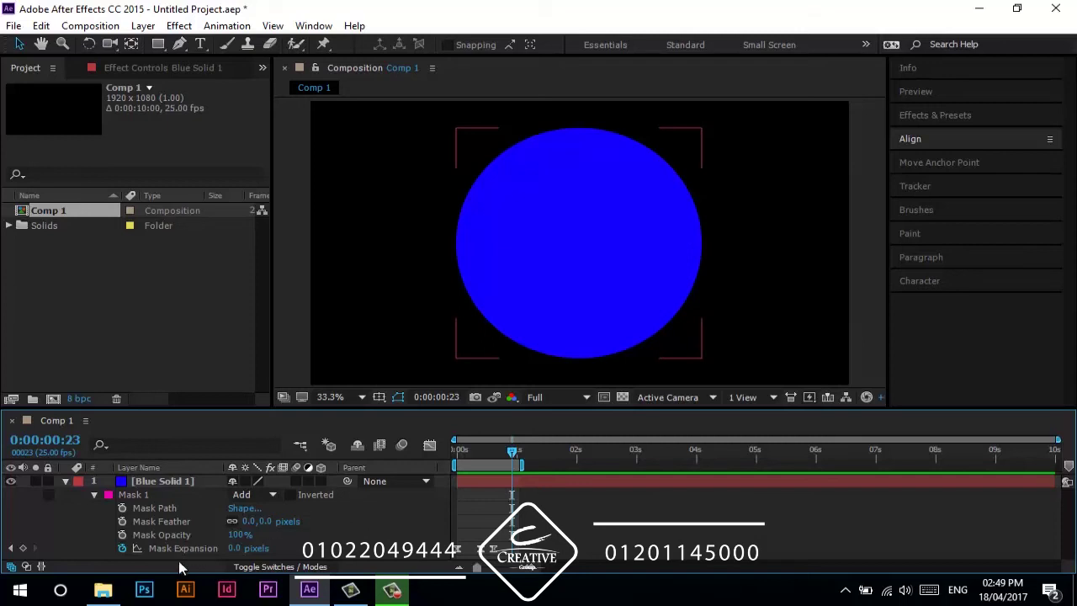
- Play the Pixlly GoPro video from the showrell folder on the G: drive
click(103, 590)
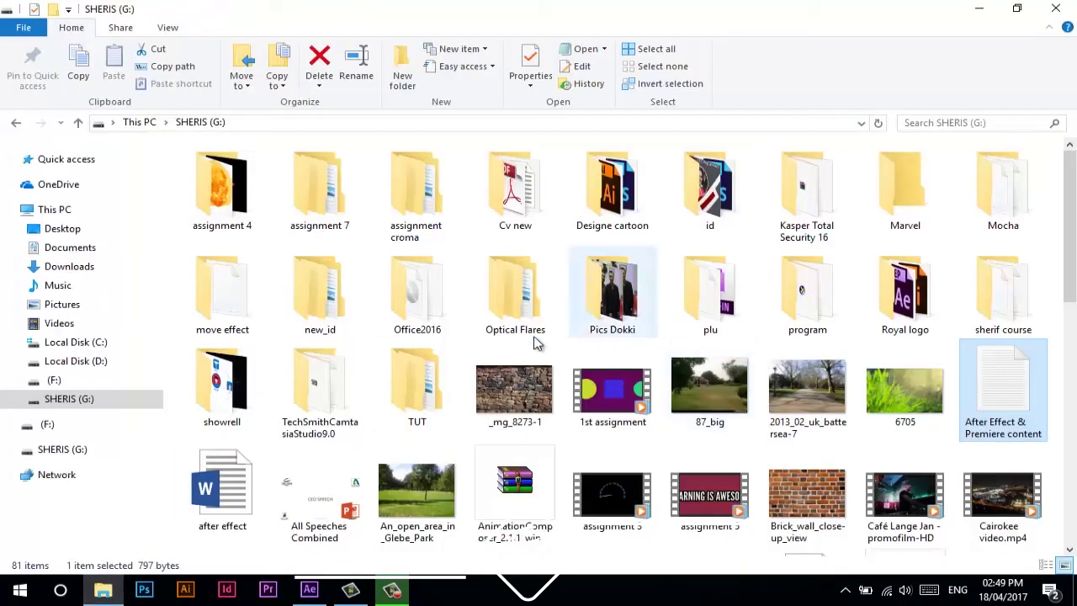
double_click(222, 383)
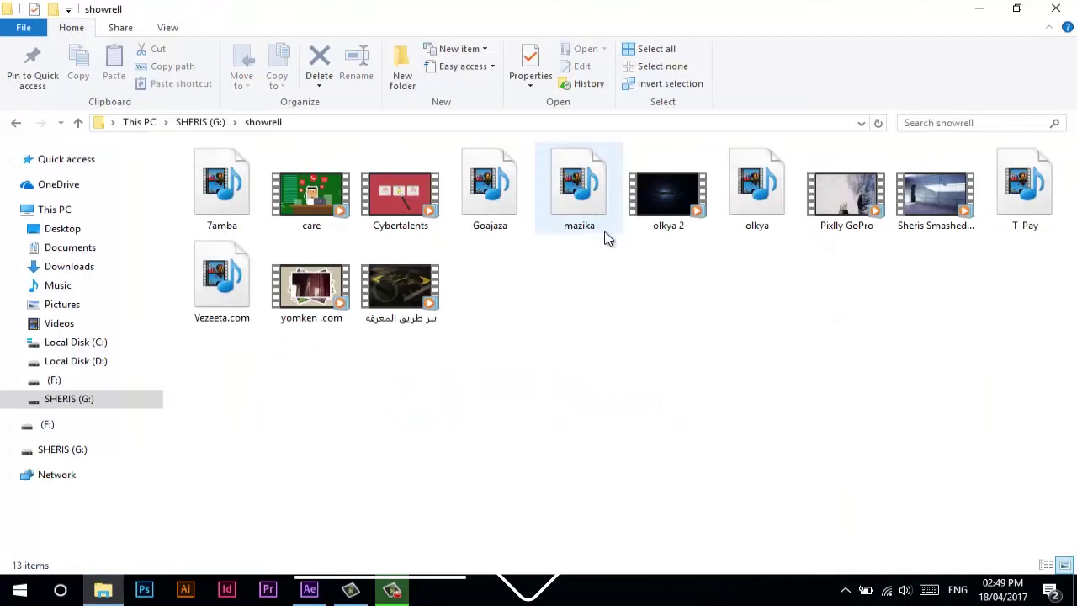
click(871, 204)
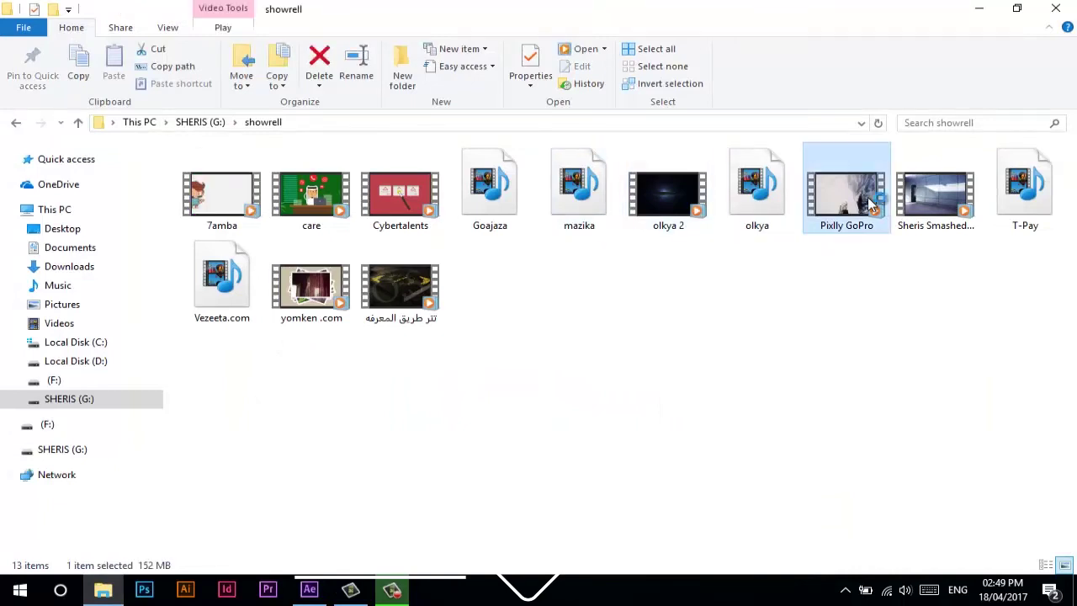
double_click(871, 204)
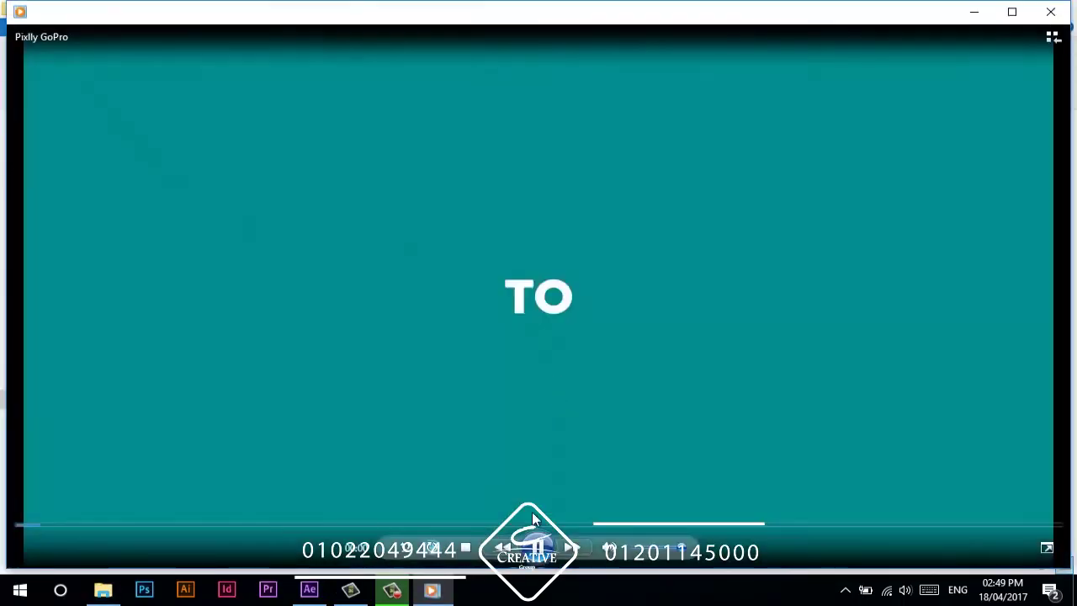
- Watch the Pixlly GoPro showreel full screen through to its closing logo
double_click(532, 517)
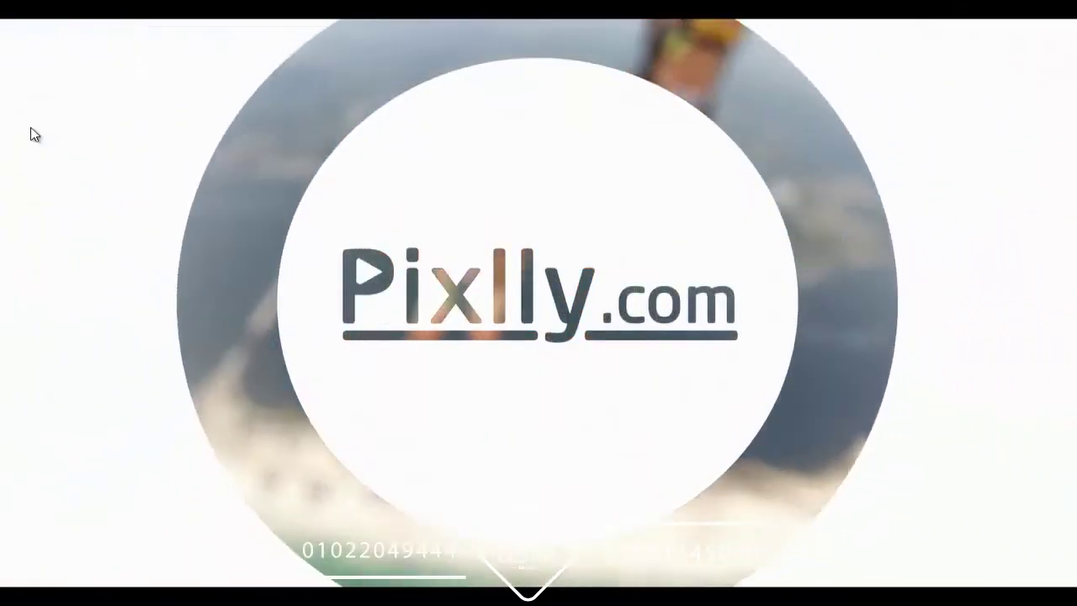
mouse_move(96, 127)
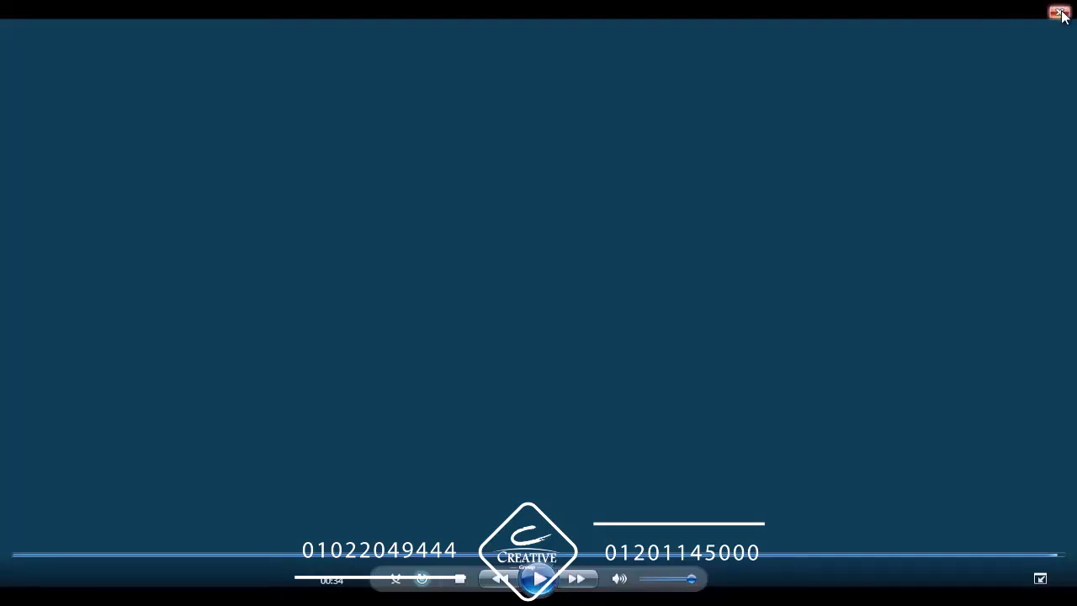
- Close the player and play El Shrouk Acadmy final mov from the G: drive
click(1062, 15)
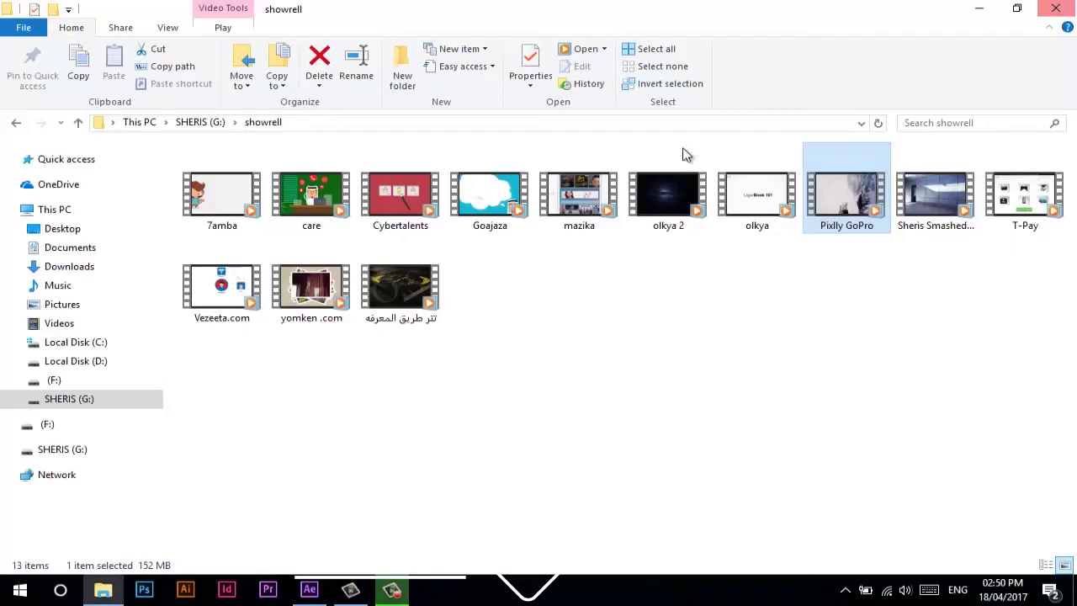
click(78, 122)
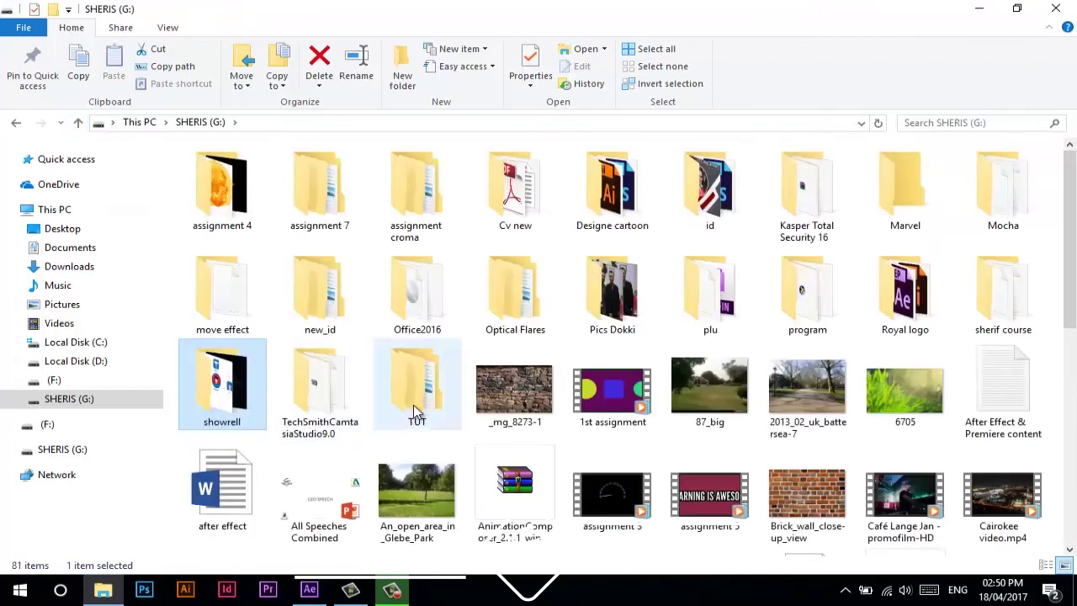
scroll(353, 395, down, 5)
double_click(968, 166)
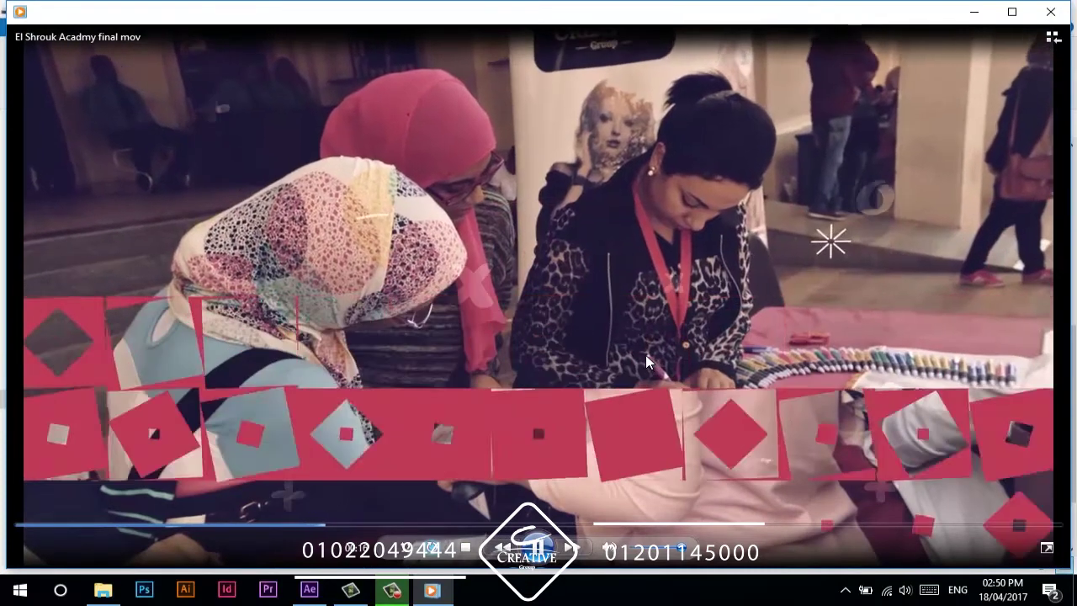
- Switch the El Shrouk Acadmy final mov playback to full screen
double_click(646, 355)
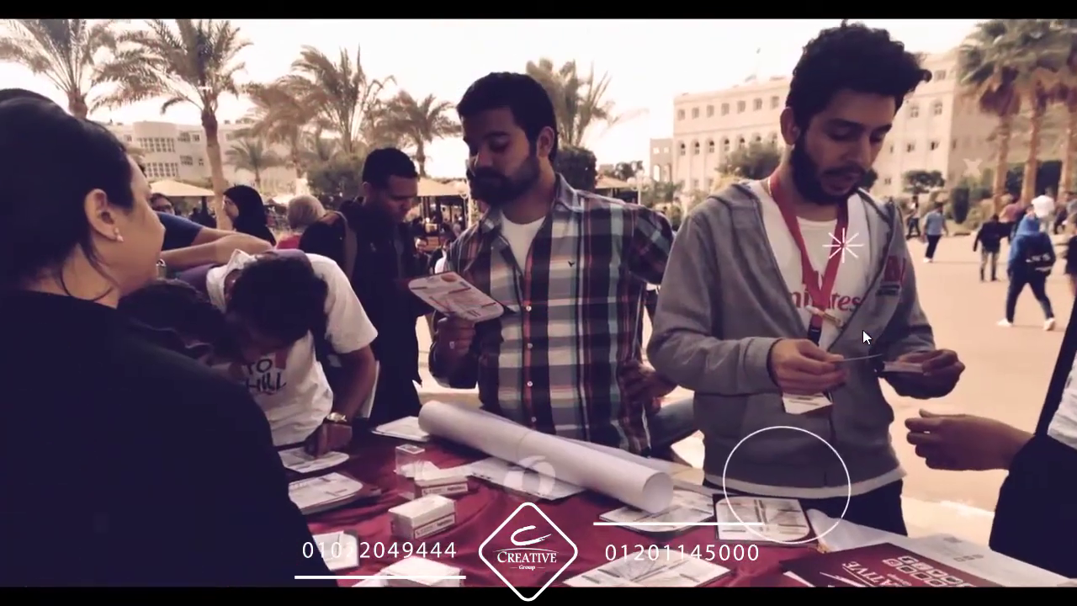
mouse_move(881, 331)
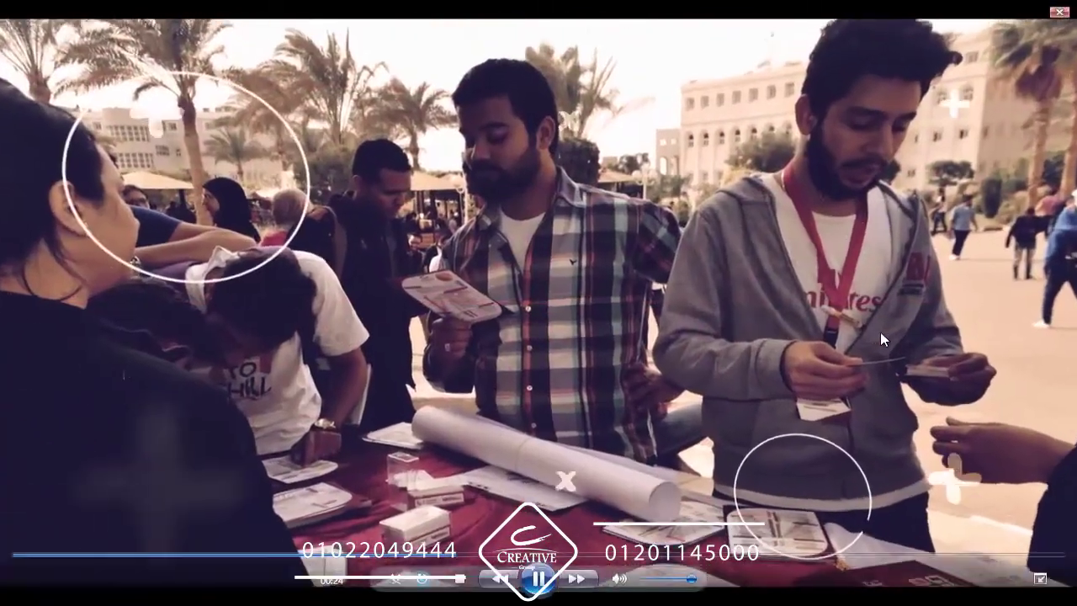
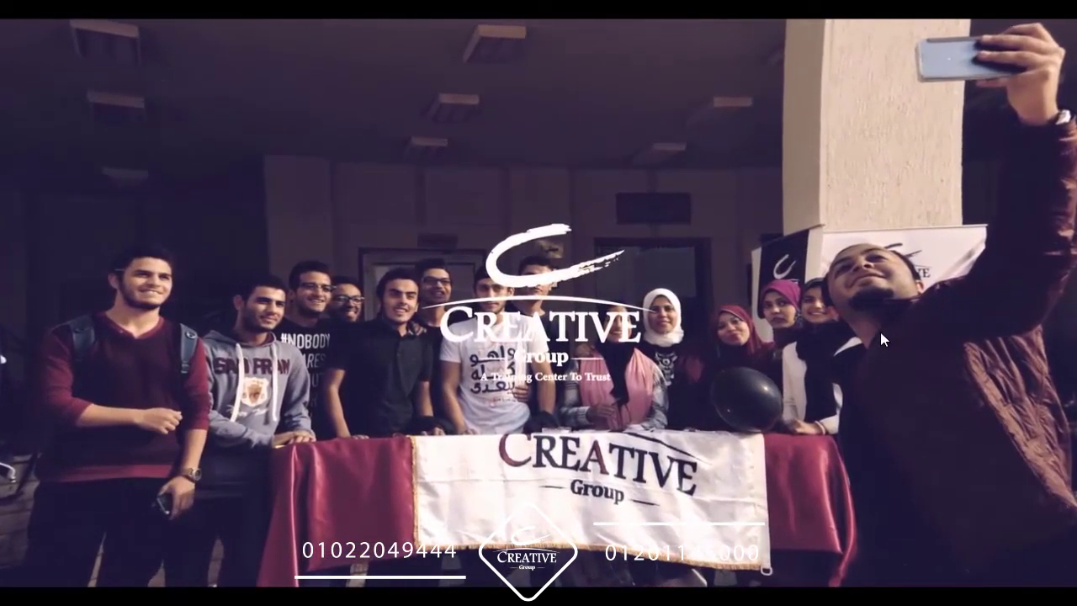
- Close the full-screen Windows Media Player playback of the finished promo video
mouse_move(823, 465)
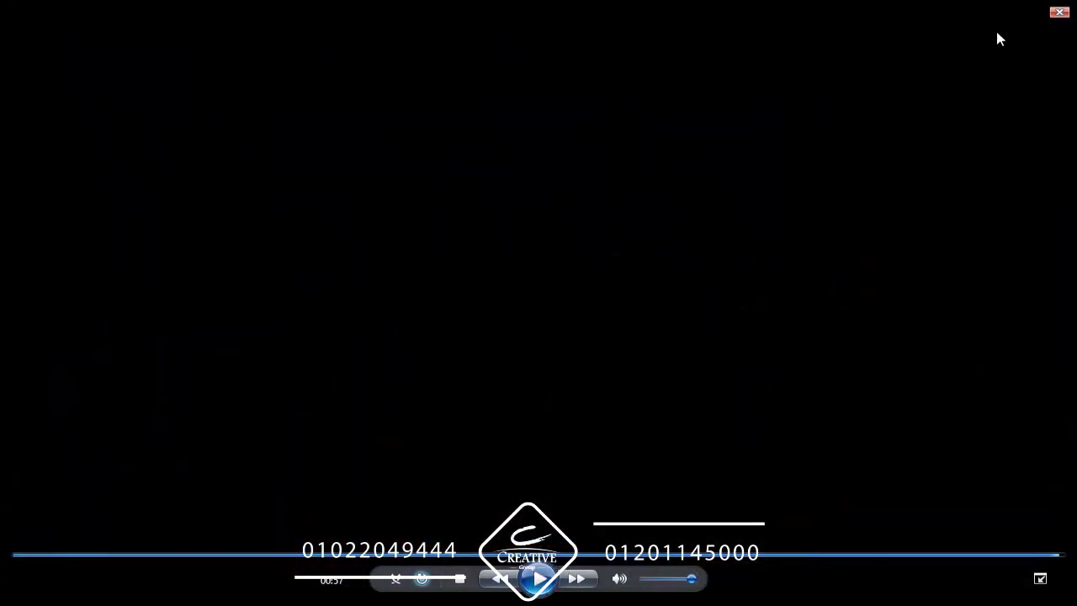
click(1057, 13)
- Delete Blue Solid 1 from Comp 1 in After Effects, then return to File Explorer
click(306, 590)
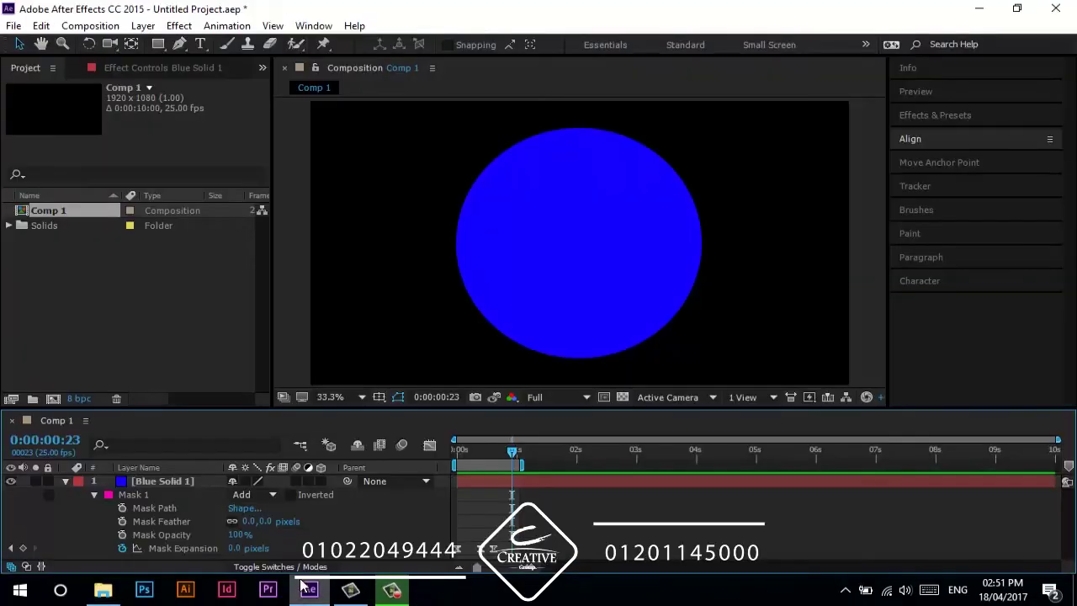
click(177, 481)
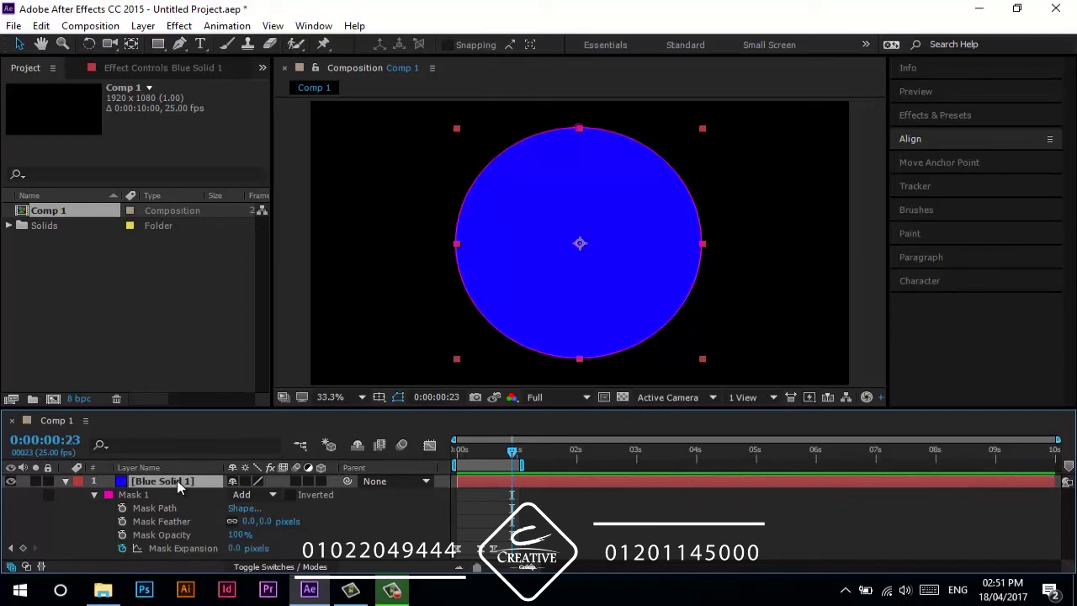
key(Delete)
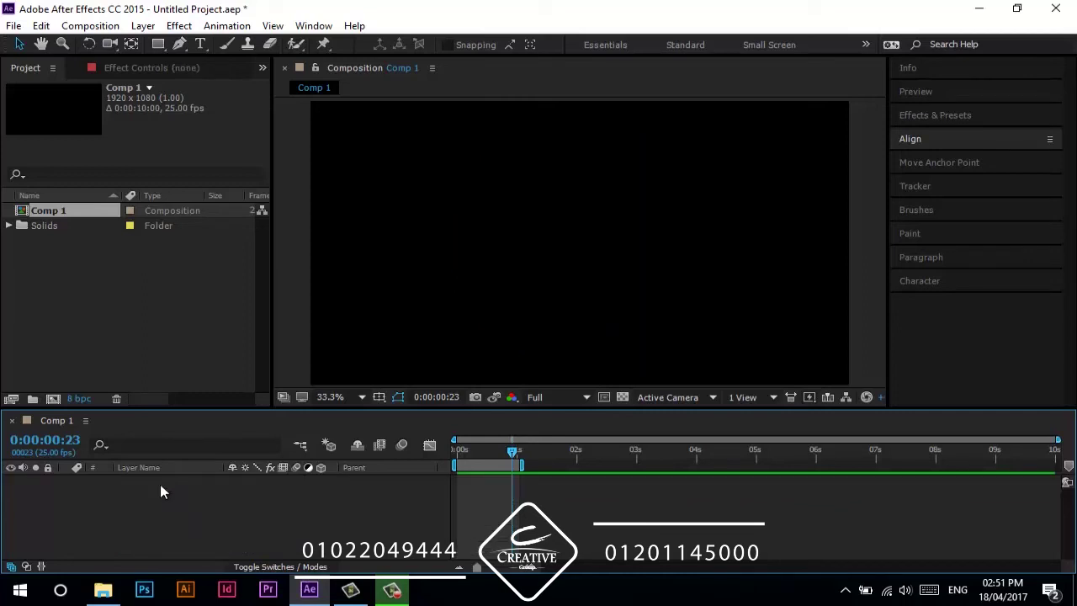
click(96, 593)
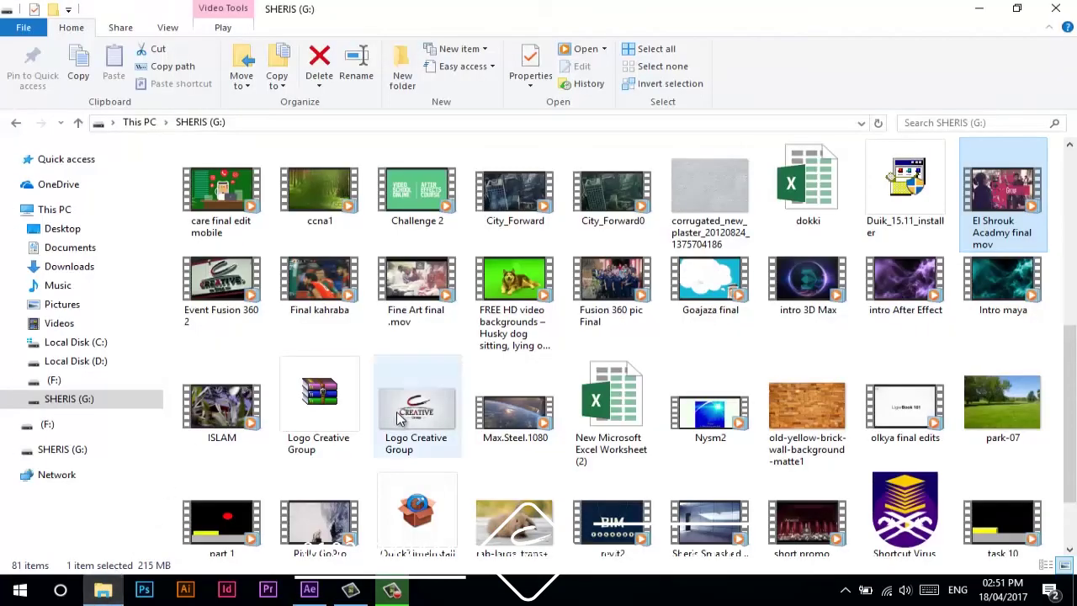
- Drag the El Shrouk Acadmy final mov file from File Explorer into the After Effects Project panel
drag(1018, 198, 170, 357)
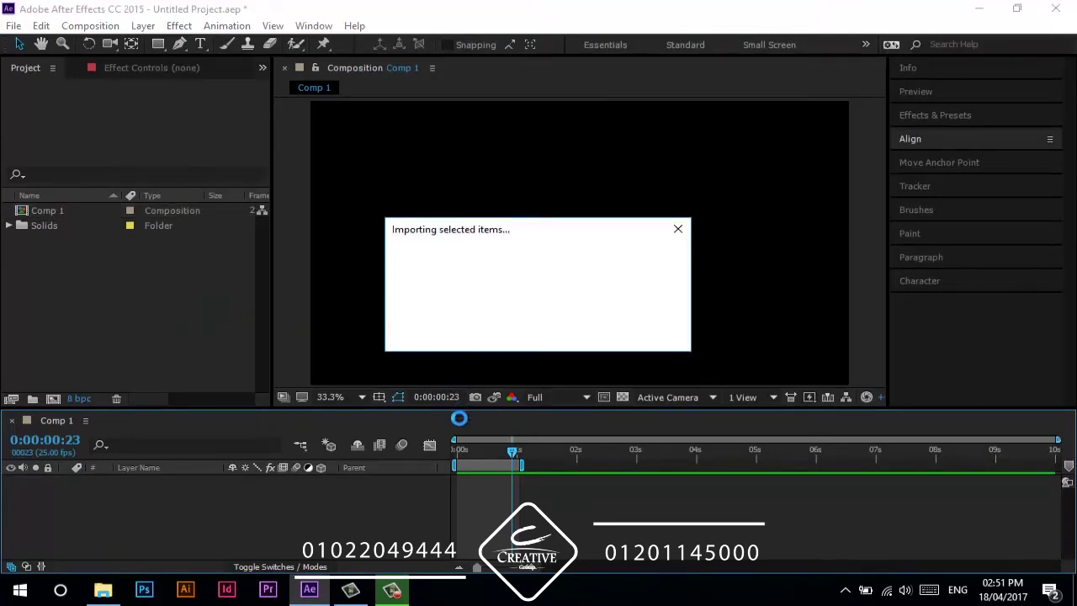
- Add El Shrouk Acadmy final mov.mp4 to Comp 1 at the start and preview it
double_click(481, 461)
click(462, 453)
key(Home)
drag(74, 226, 111, 497)
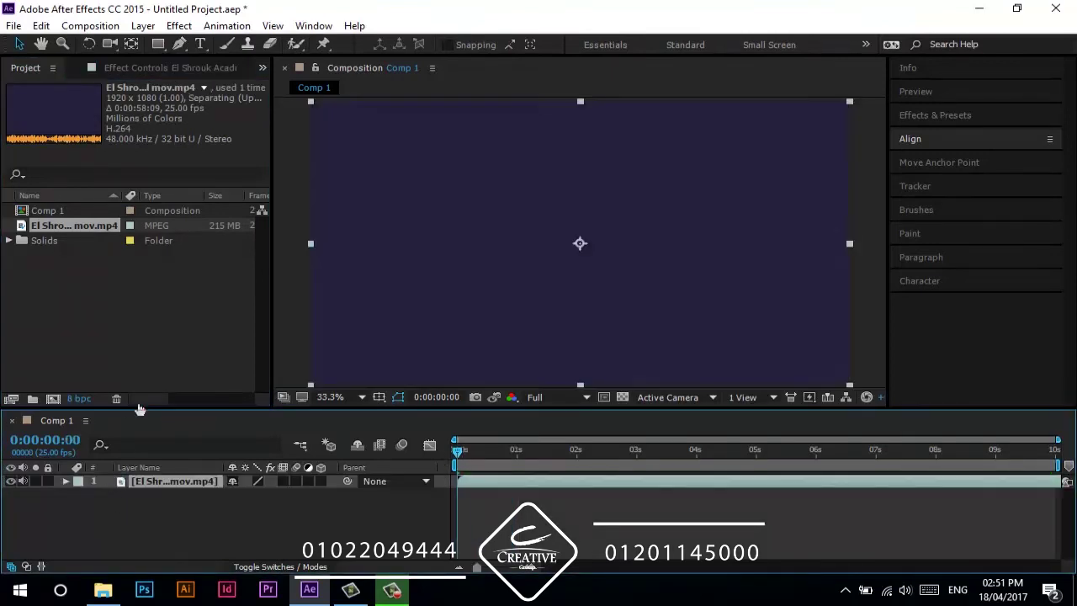
key(space)
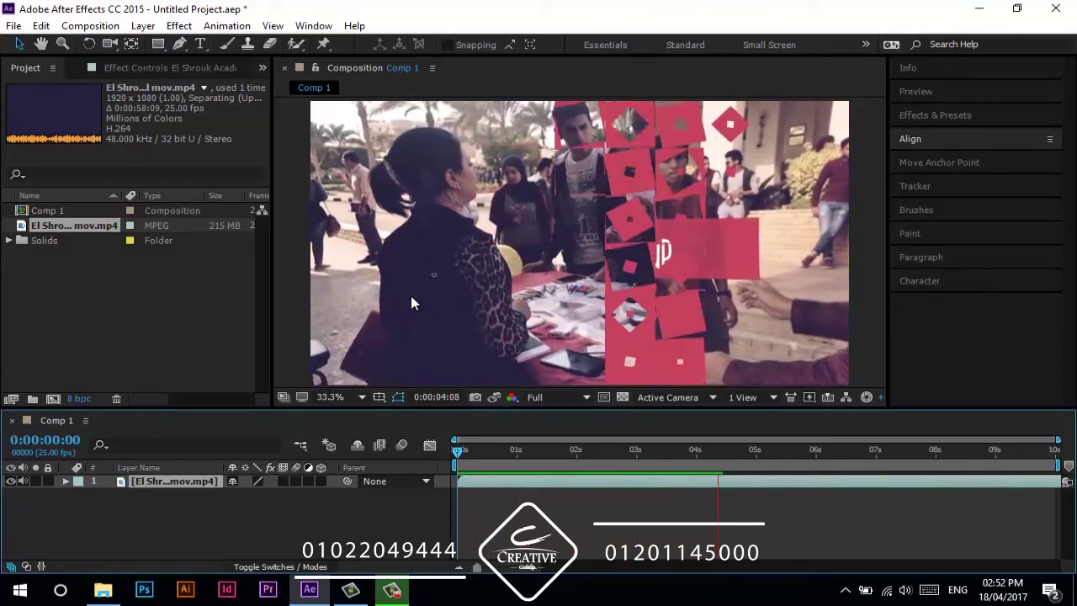
key(space)
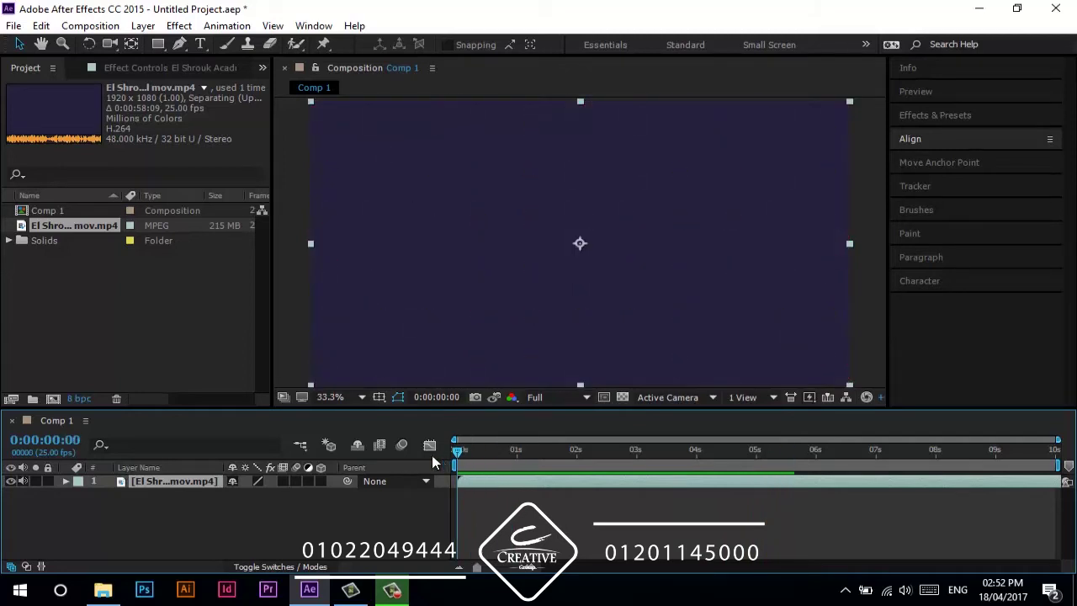
key(space)
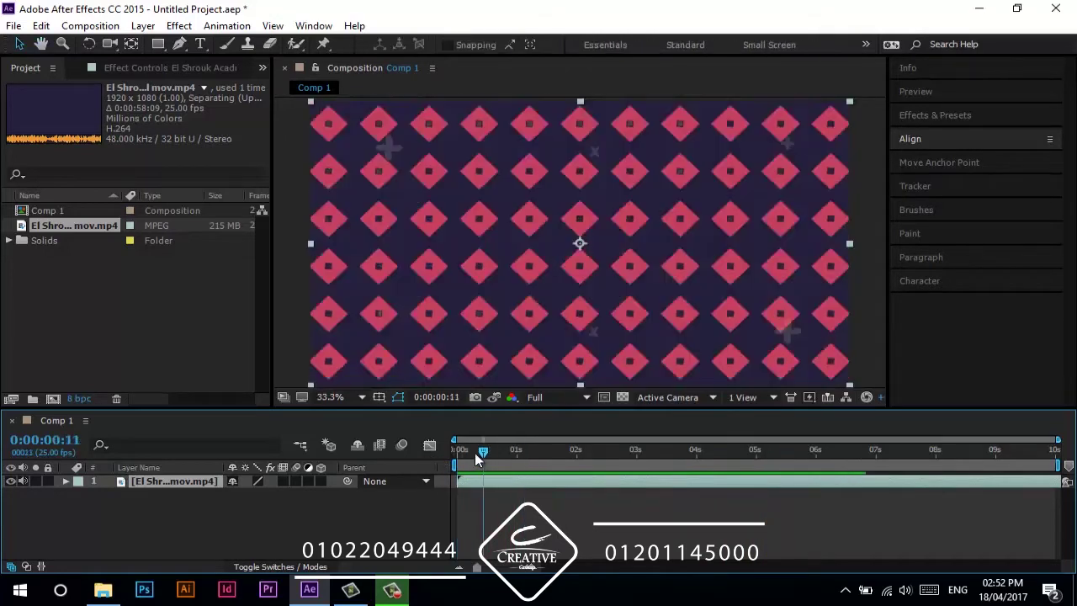
key(space)
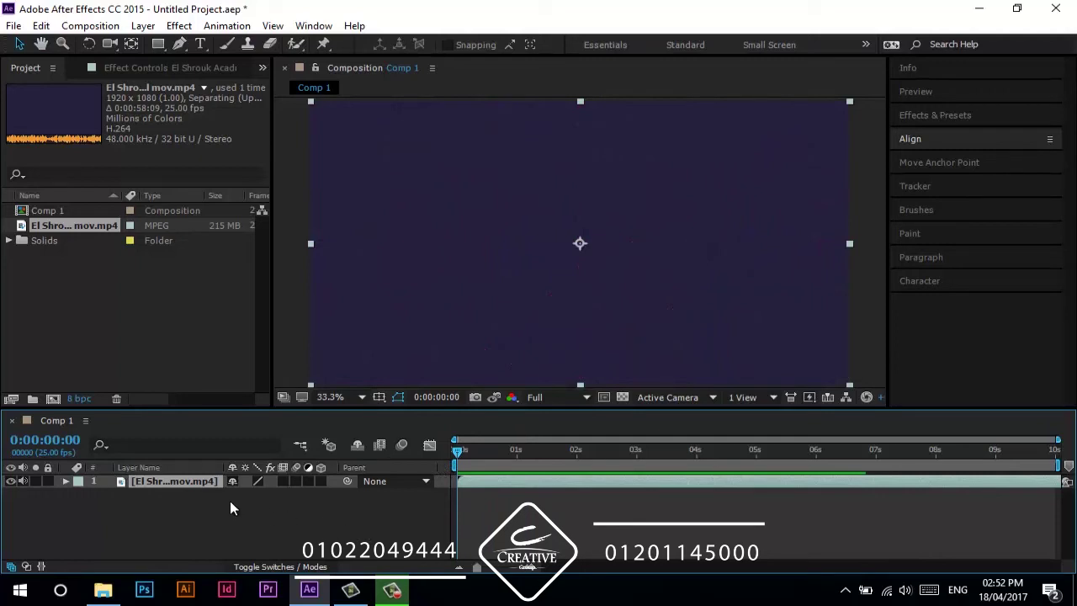
- Draw a centred circular ellipse mask on the video layer and preview the result
drag(158, 44, 227, 91)
drag(158, 44, 220, 78)
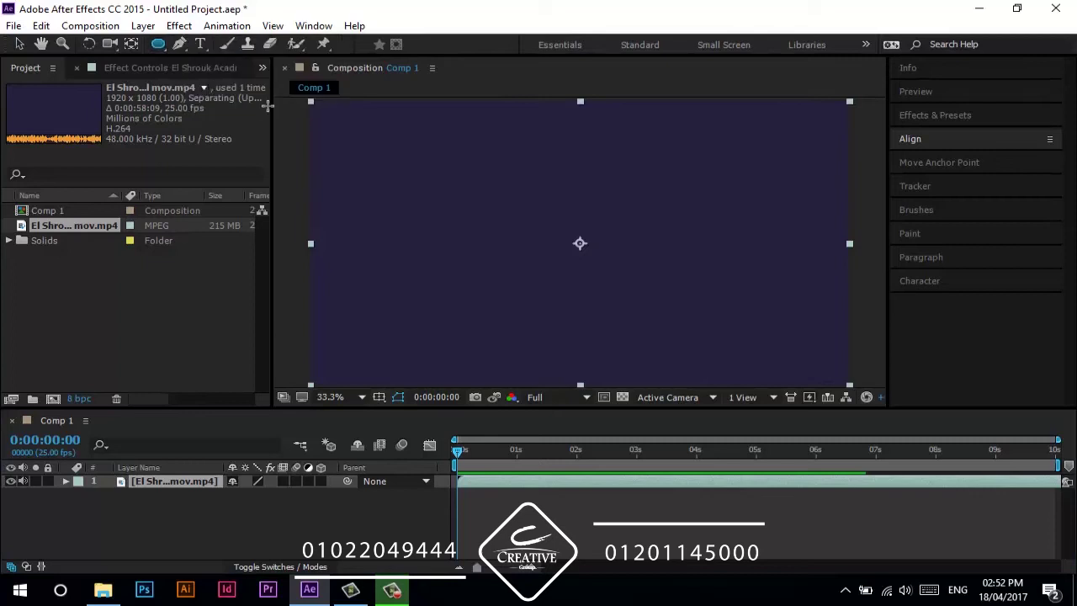
mouse_move(575, 244)
mouse_down()
mouse_move(452, 190)
mouse_move(466, 200)
mouse_move(440, 248)
mouse_up()
click(387, 511)
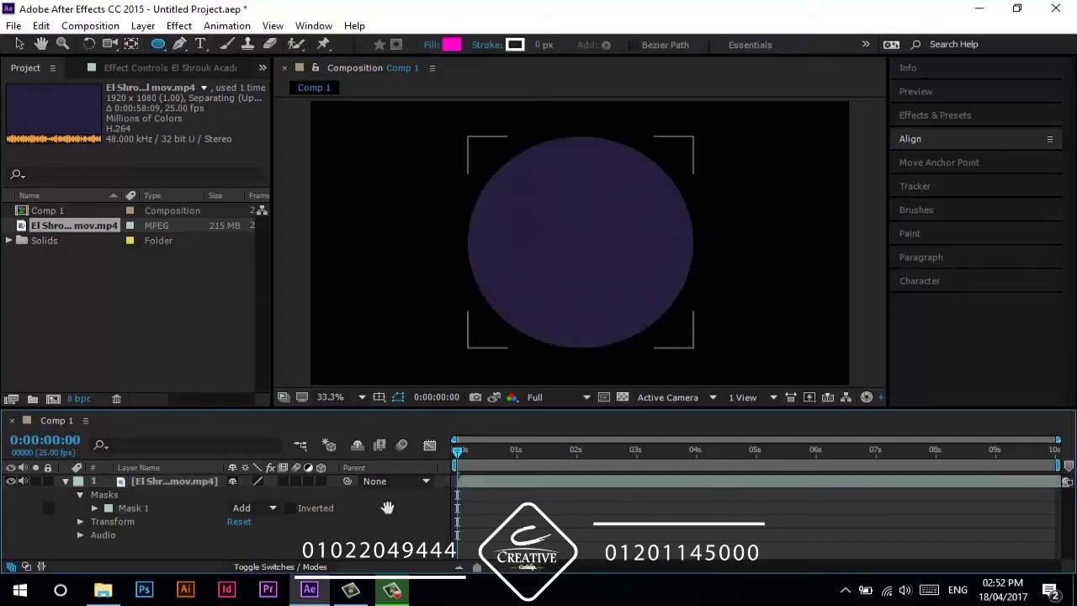
key(space)
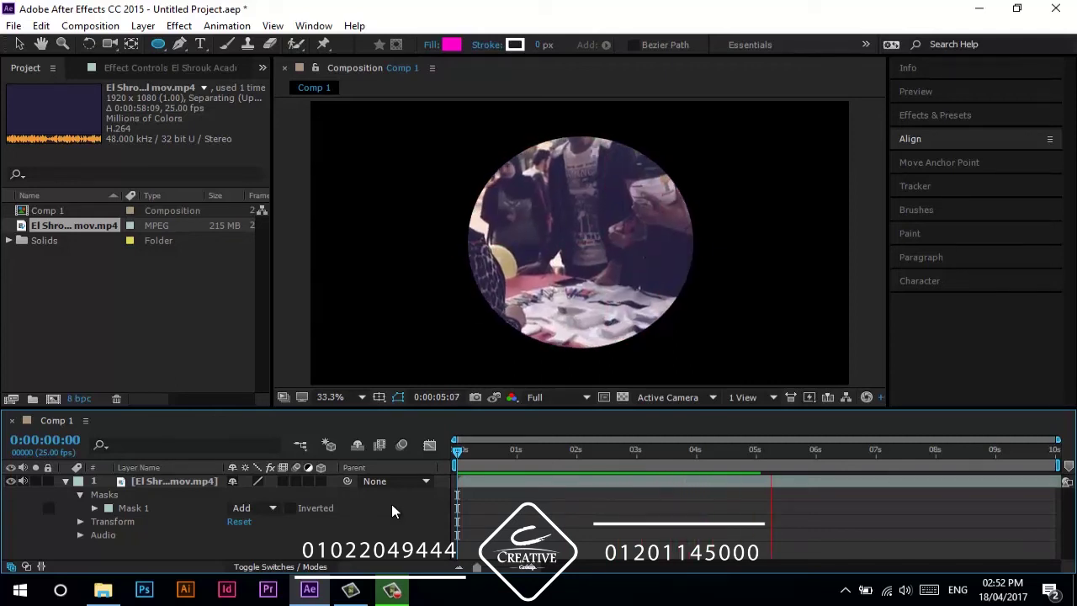
key(space)
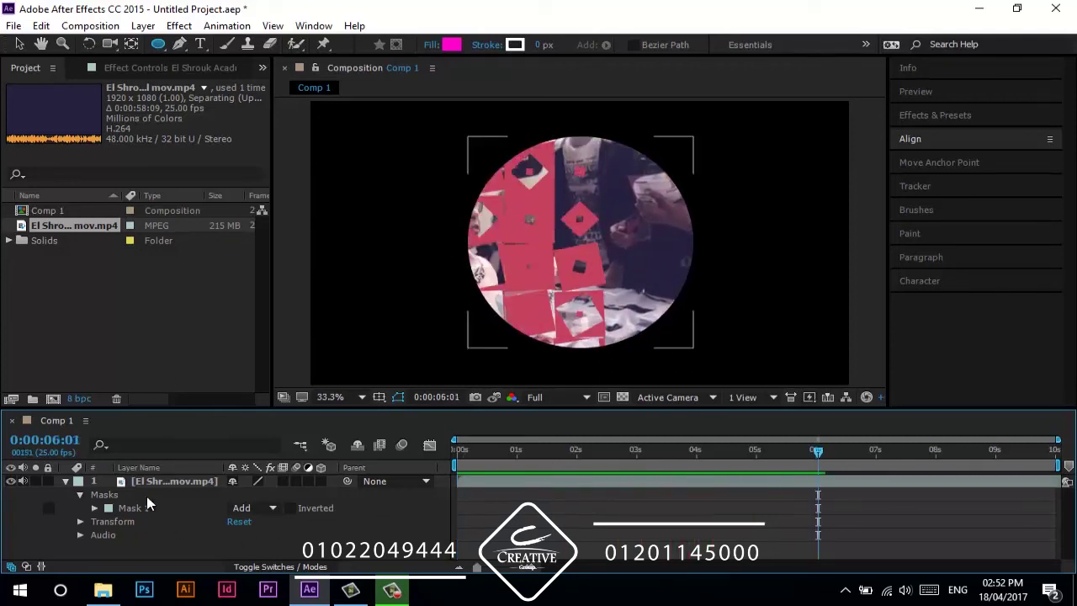
- Feather the circular mask to about 156 pixels and preview the soft-edged vignette
click(156, 479)
key(f)
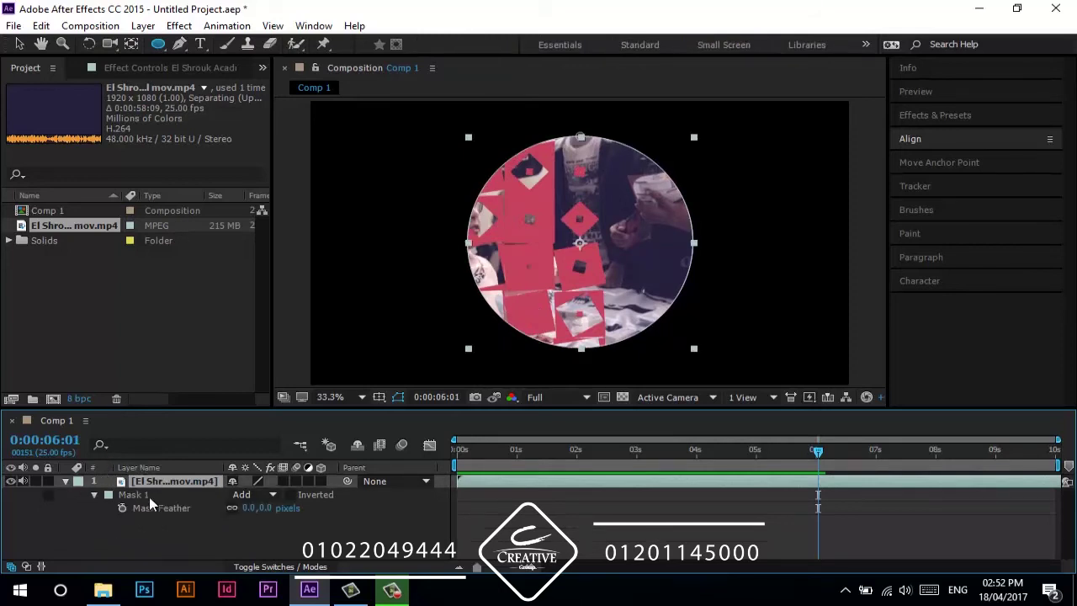
drag(268, 508, 402, 508)
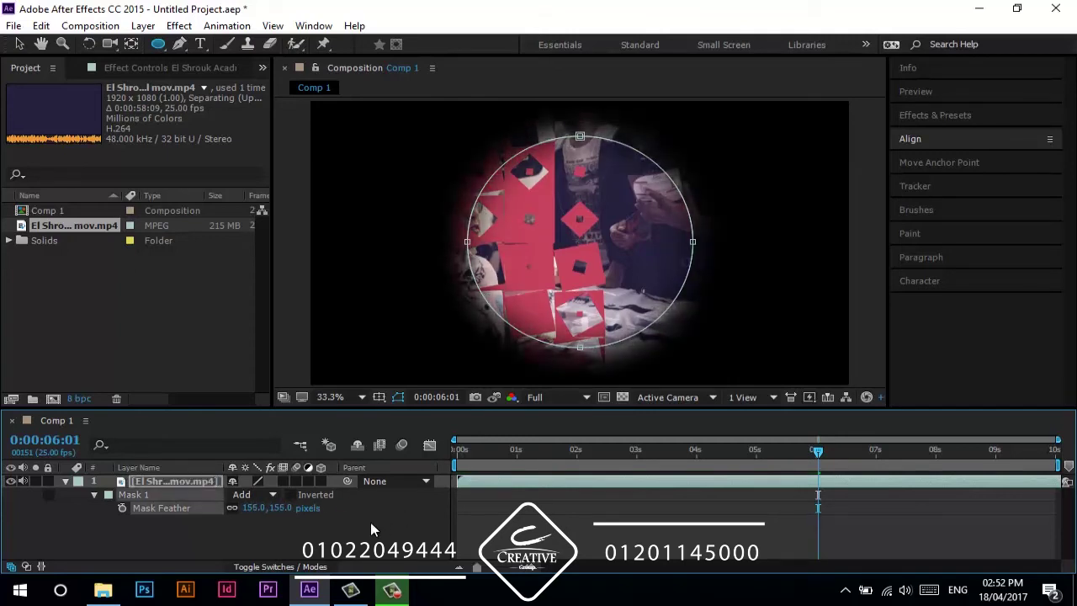
click(359, 523)
key(space)
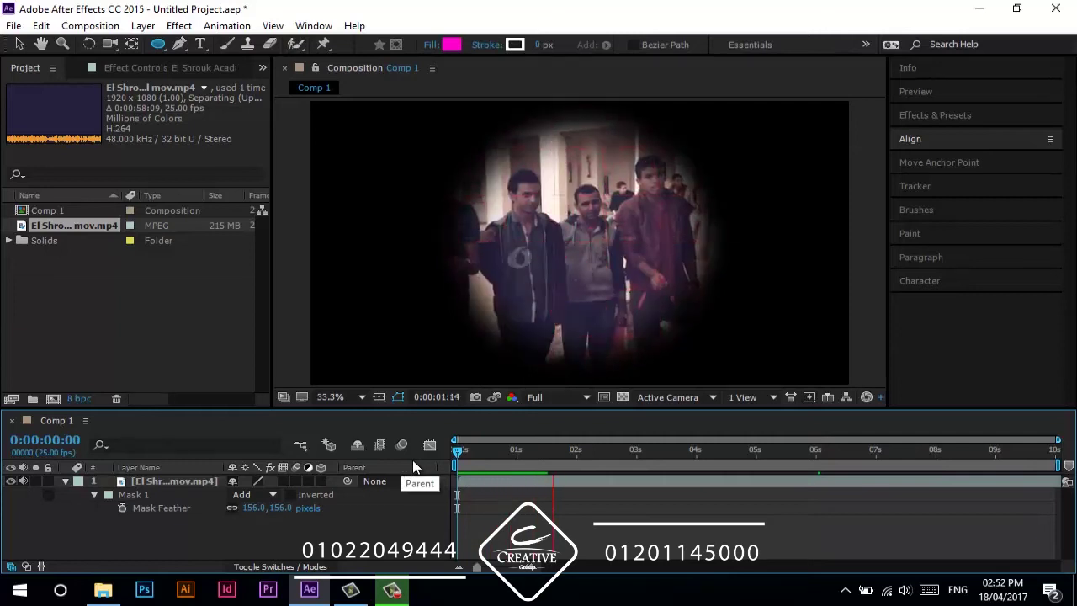
key(space)
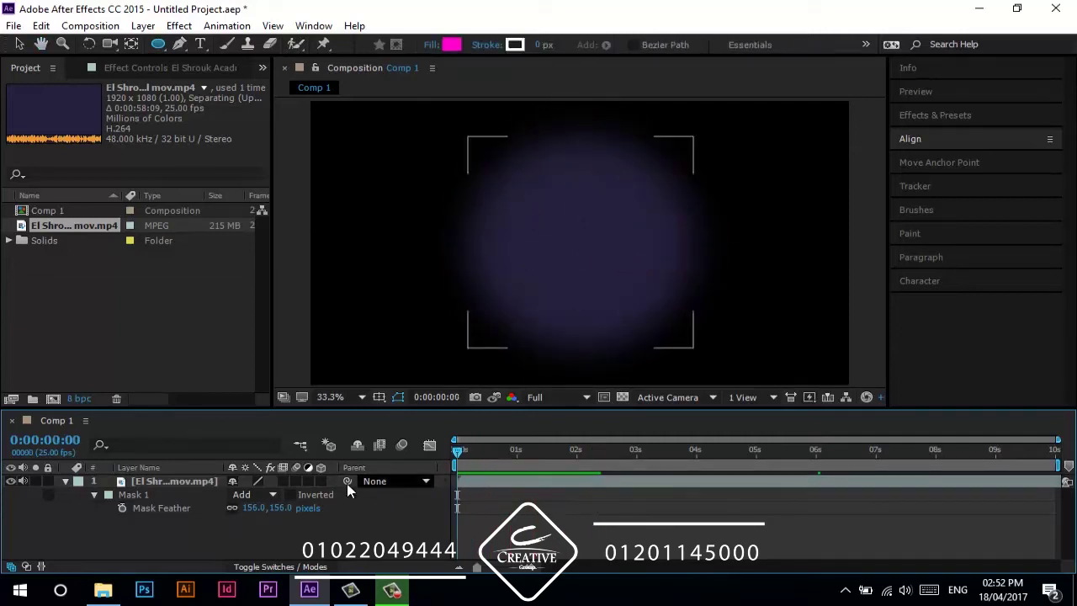
click(166, 482)
- Keyframe Mask Expansion so the circle grows from nothing at the start to full frame by frame 20
key(m)
key(m)
key(m)
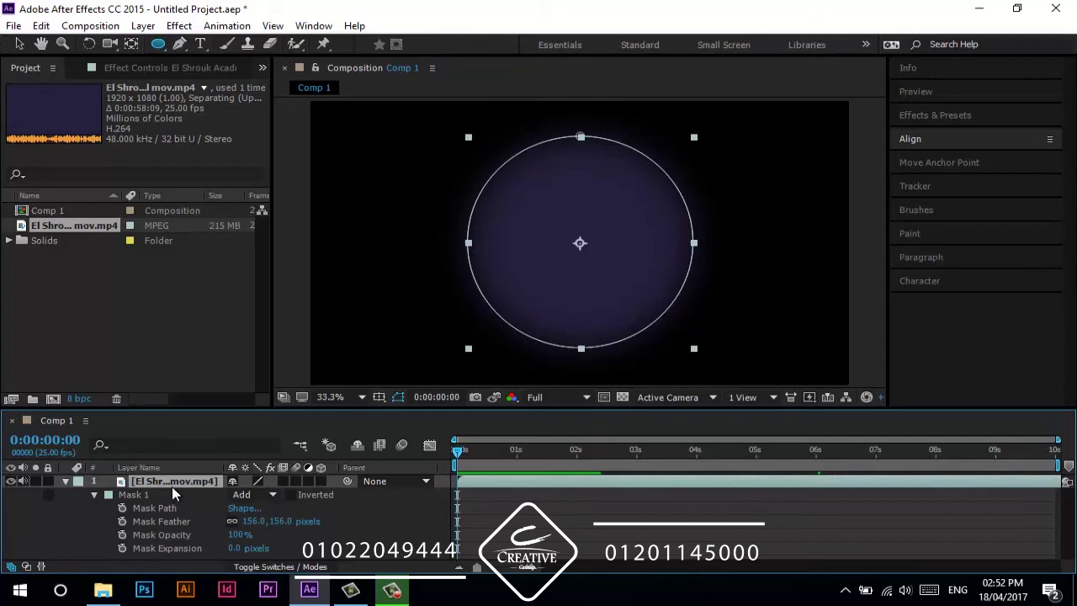
click(123, 548)
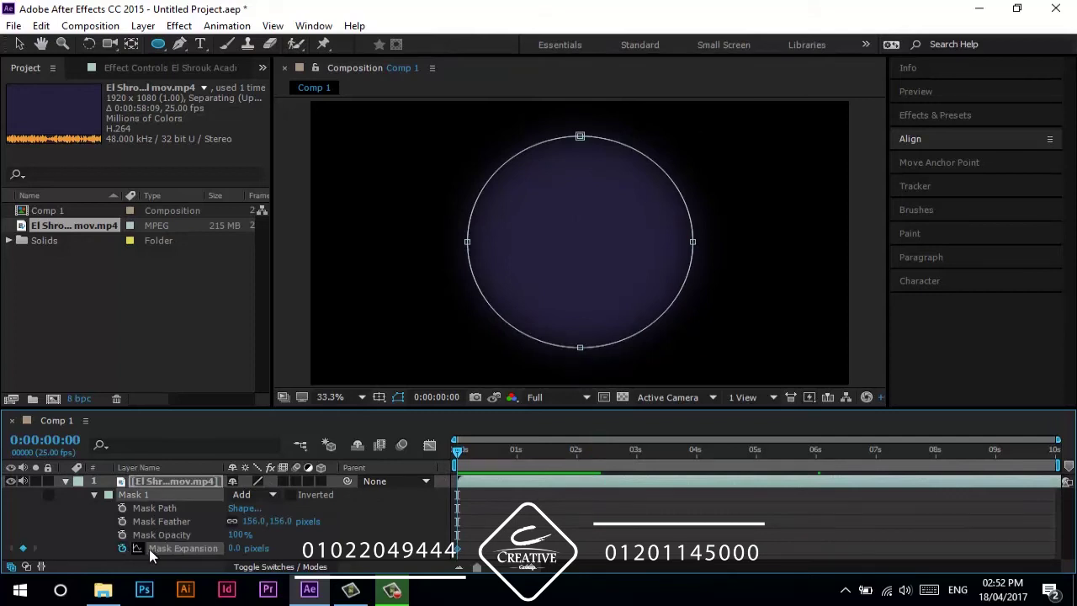
drag(225, 549, 201, 557)
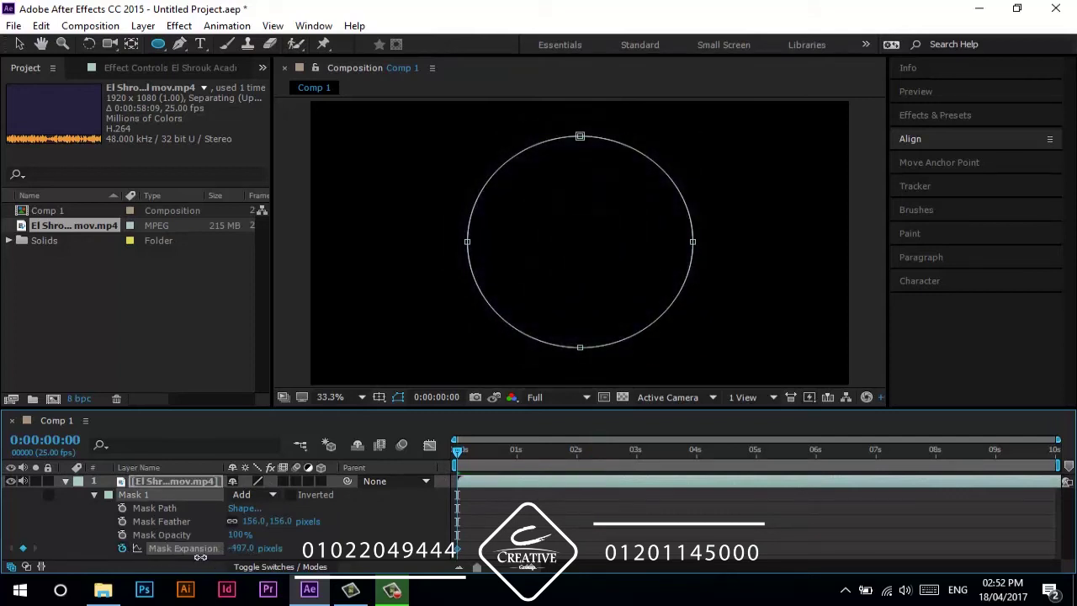
key(shift+Page_Down)
key(Page_Down)
key(Page_Down)
key(Page_Down)
key(Page_Down)
key(Page_Down)
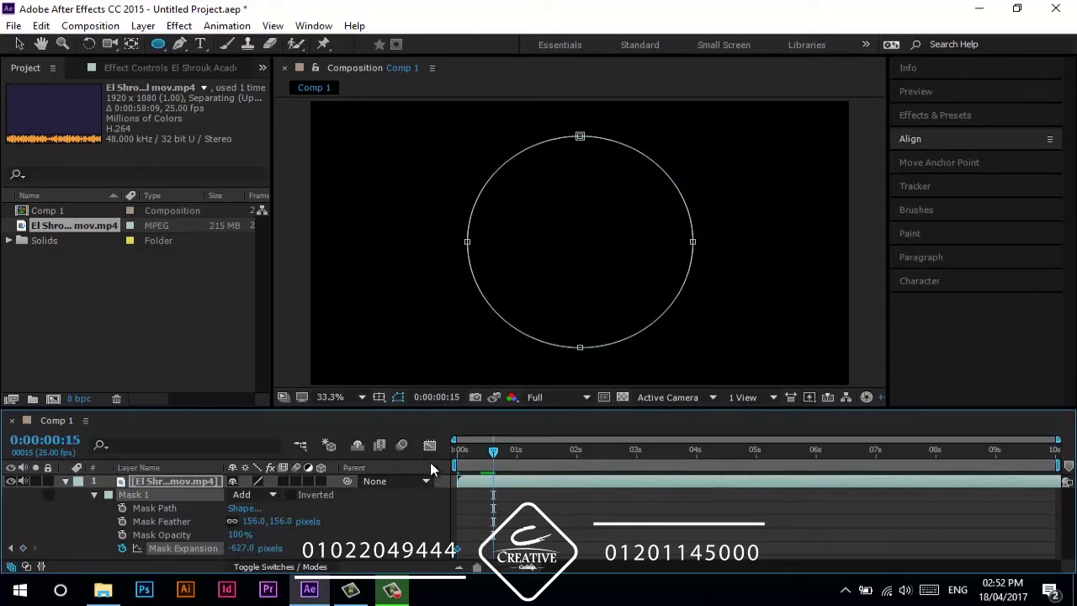
key(Page_Down)
key(Page_Down)
key(Page_Down)
key(Page_Down)
key(Page_Down)
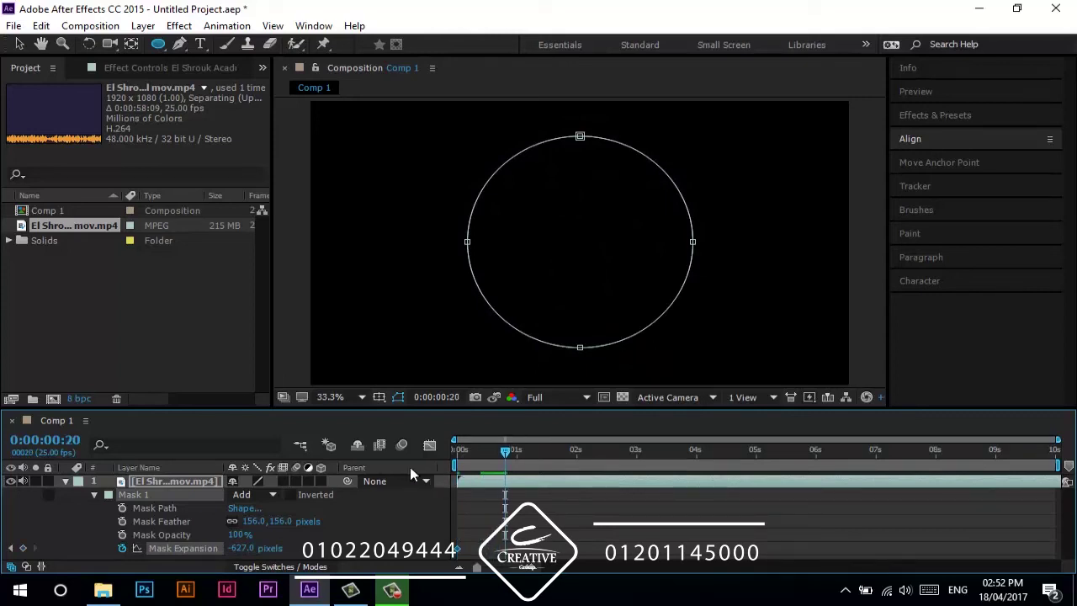
drag(466, 530, 531, 511)
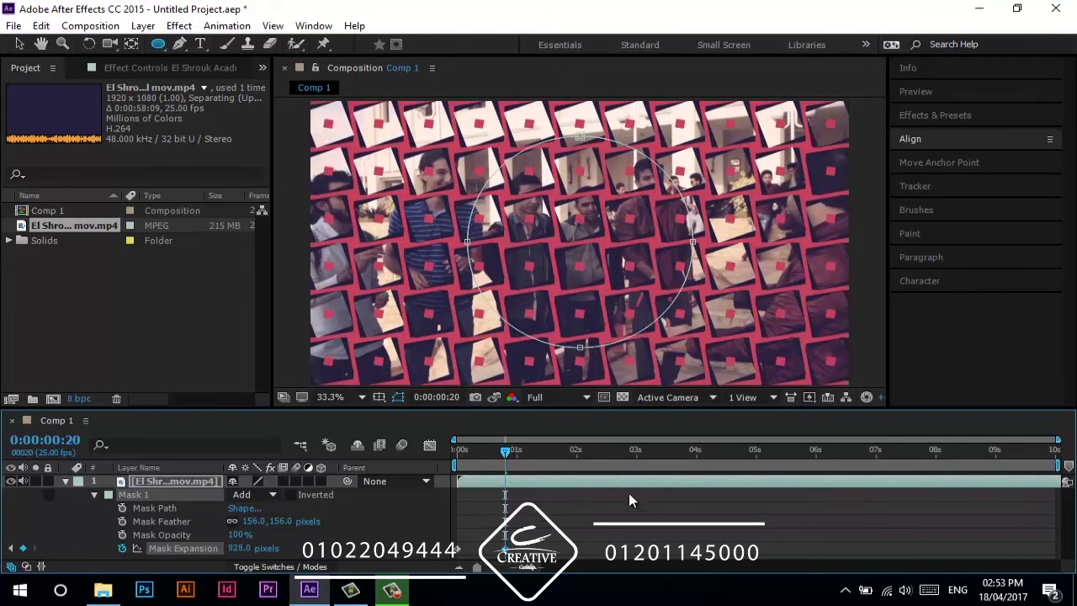
- Preview the expanding circle reveal from the first frame
key(Home)
click(404, 502)
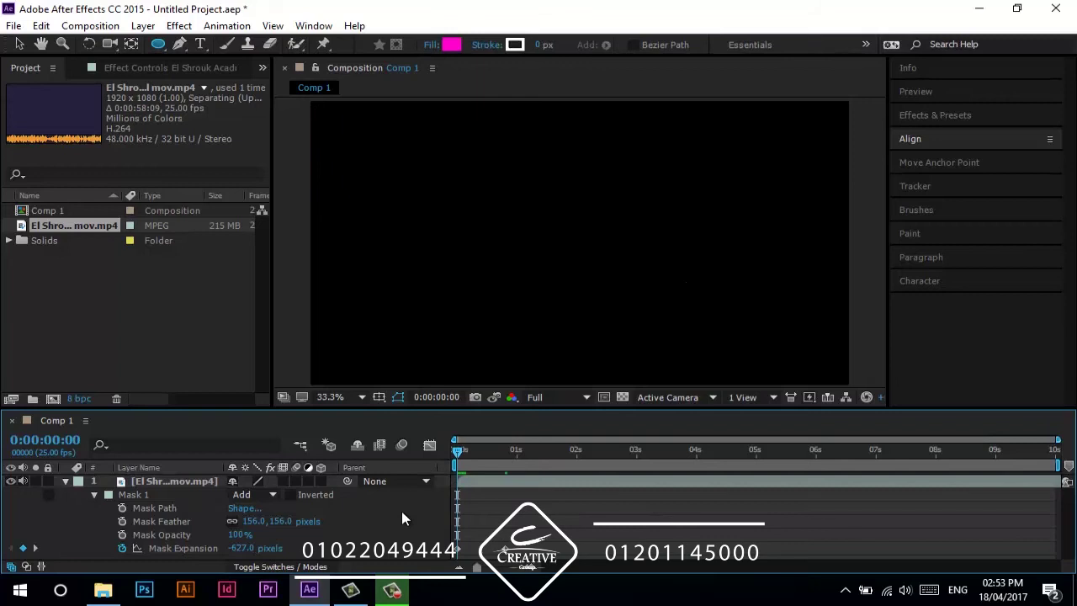
key(space)
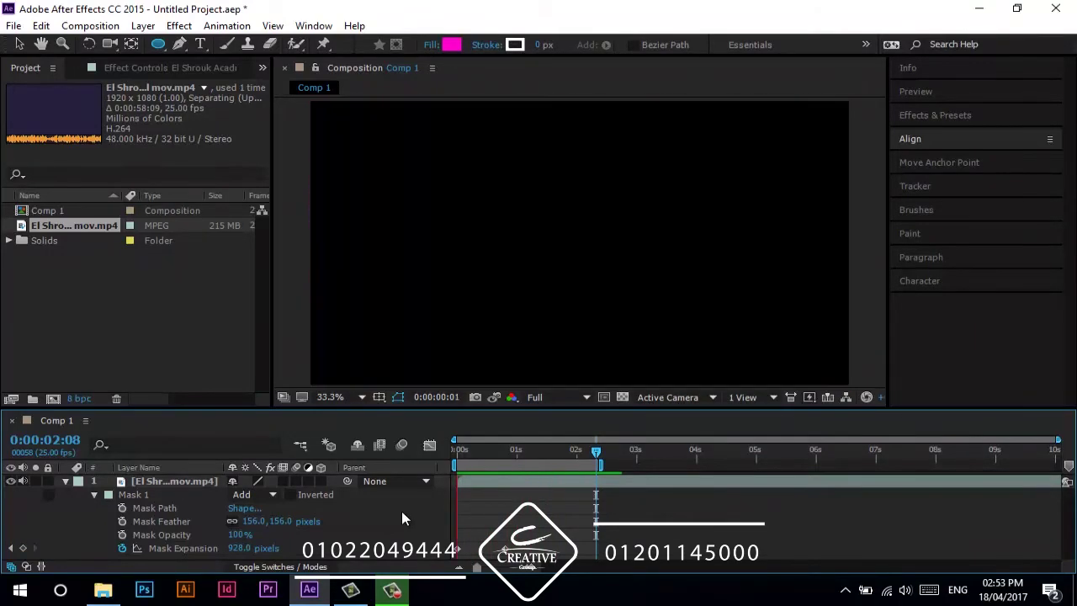
key(space)
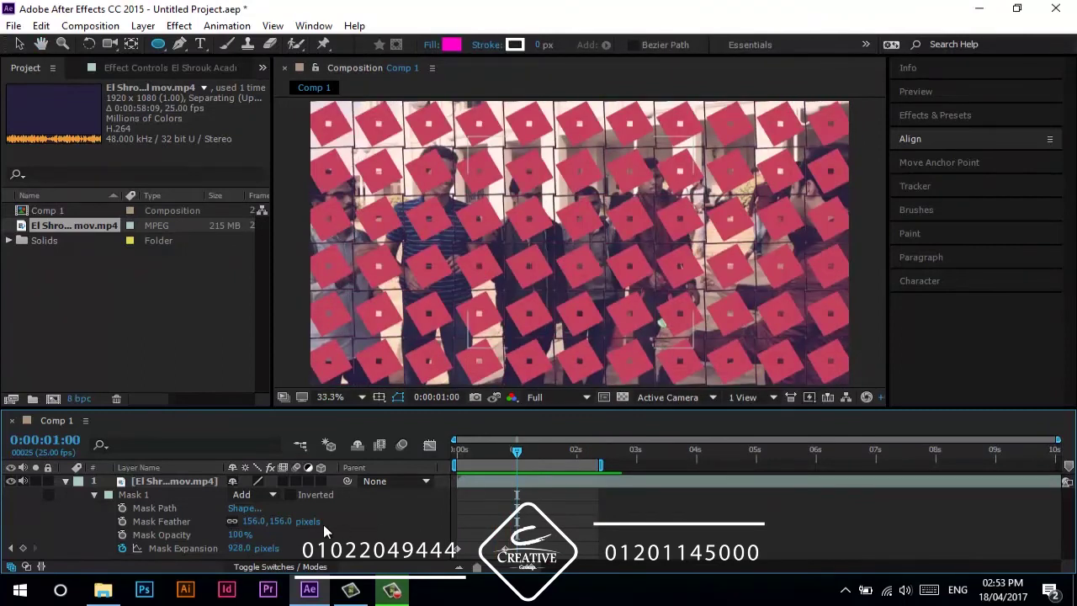
- Remove the Mask Expansion animation and reset Mask Feather to 0
click(506, 452)
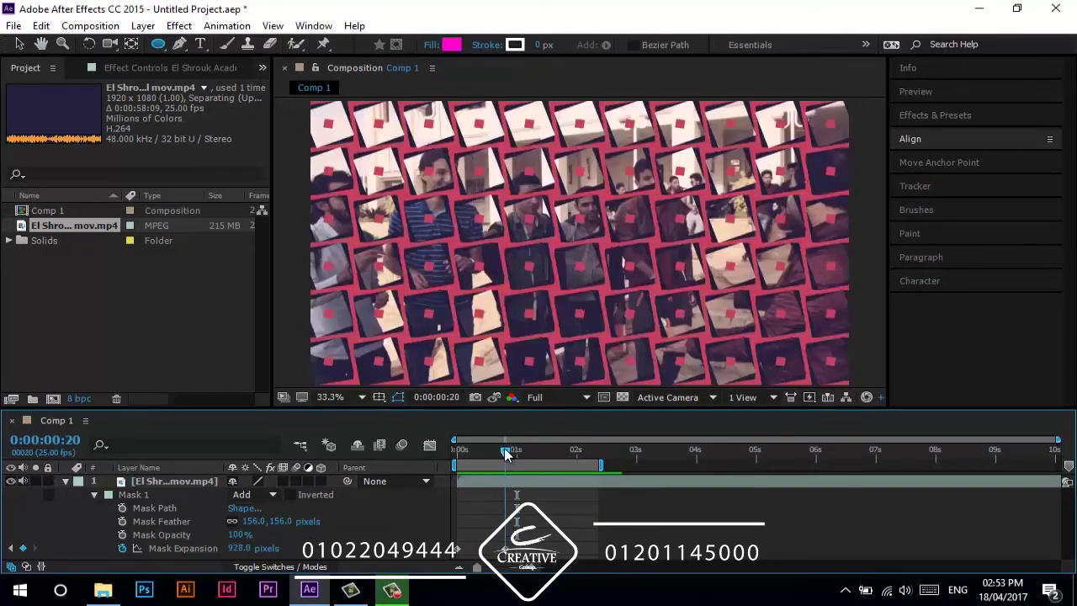
click(123, 548)
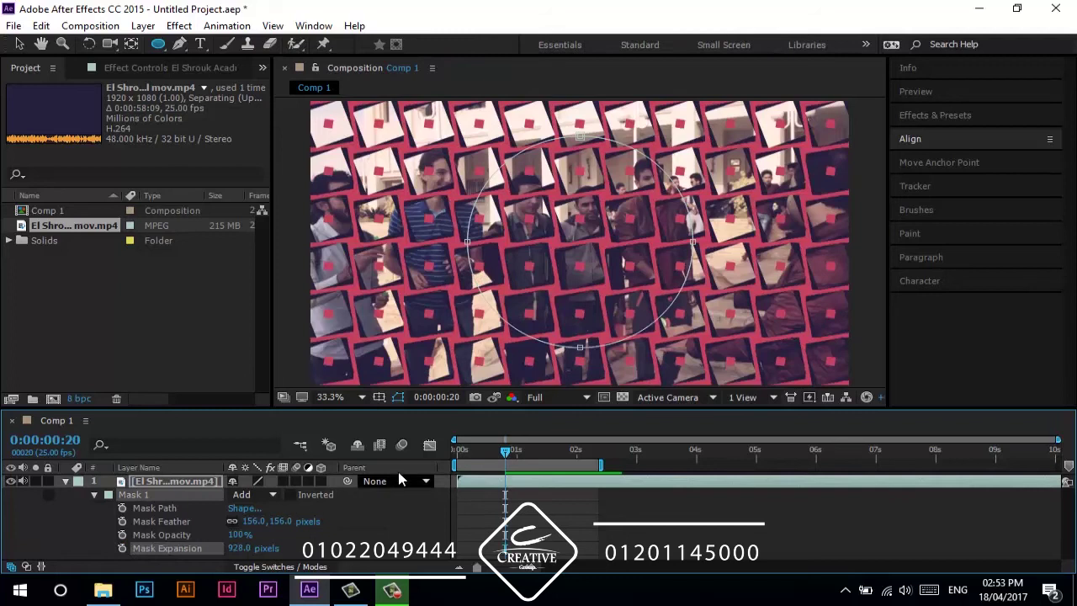
drag(474, 457, 340, 492)
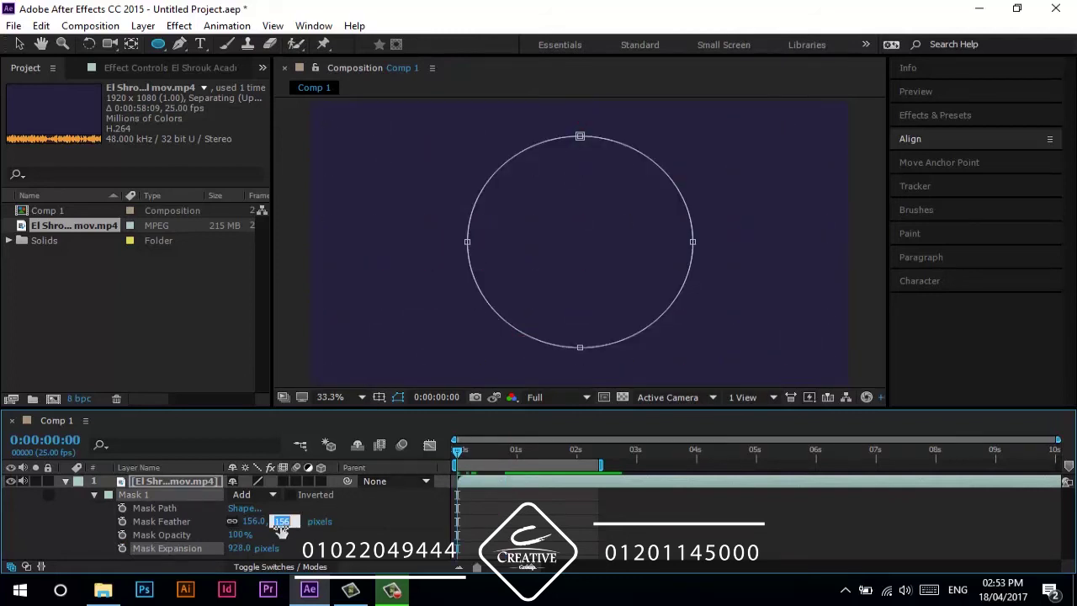
text(0)
click(454, 505)
click(459, 452)
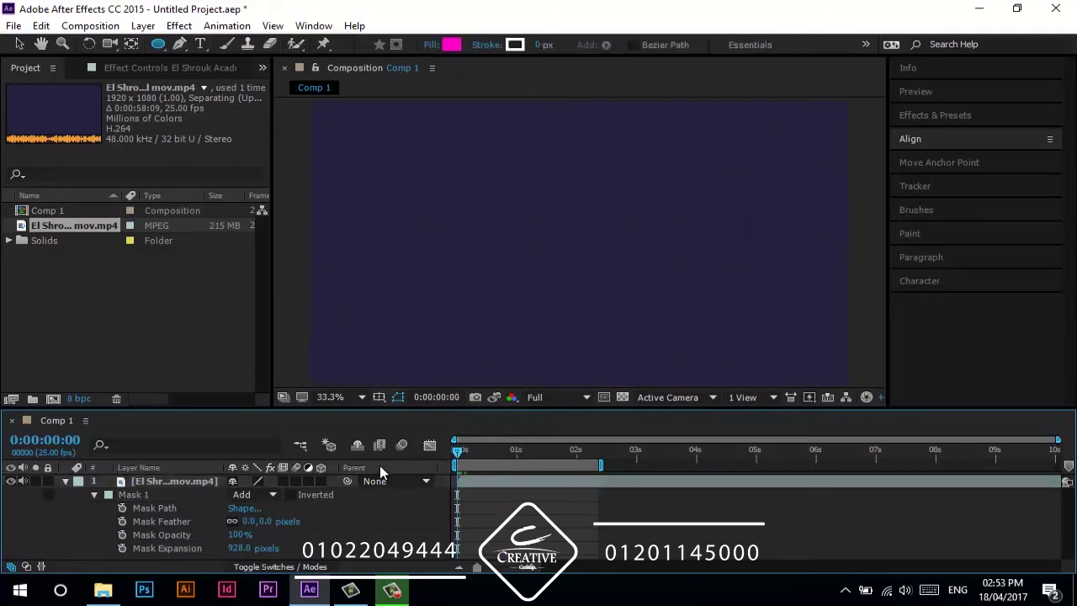
- Replace the circular mask with three vertical rectangle masks on the left, centre and right
click(165, 479)
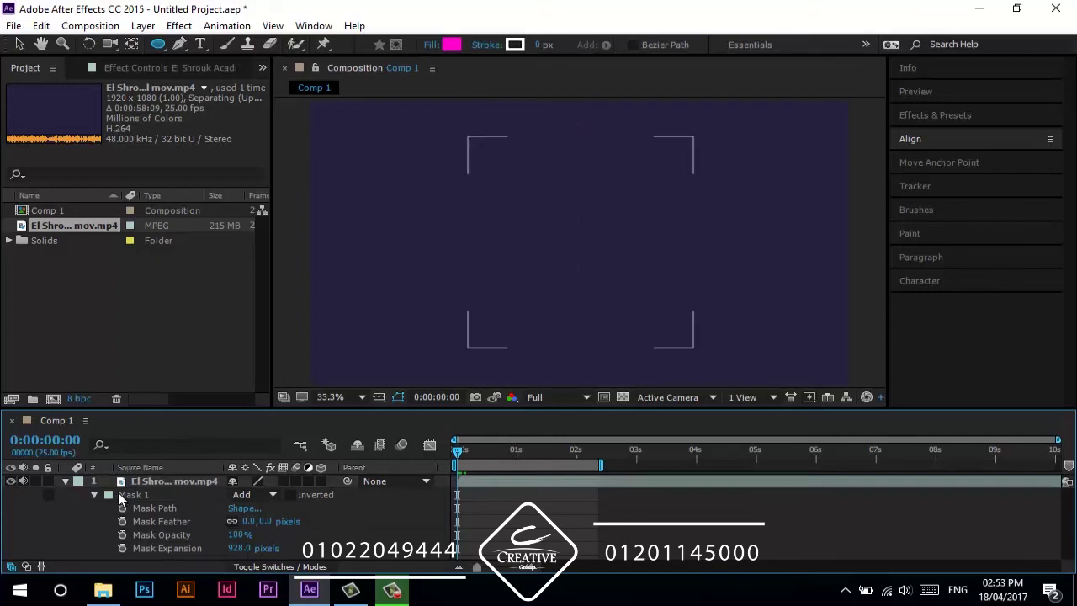
click(127, 495)
key(Delete)
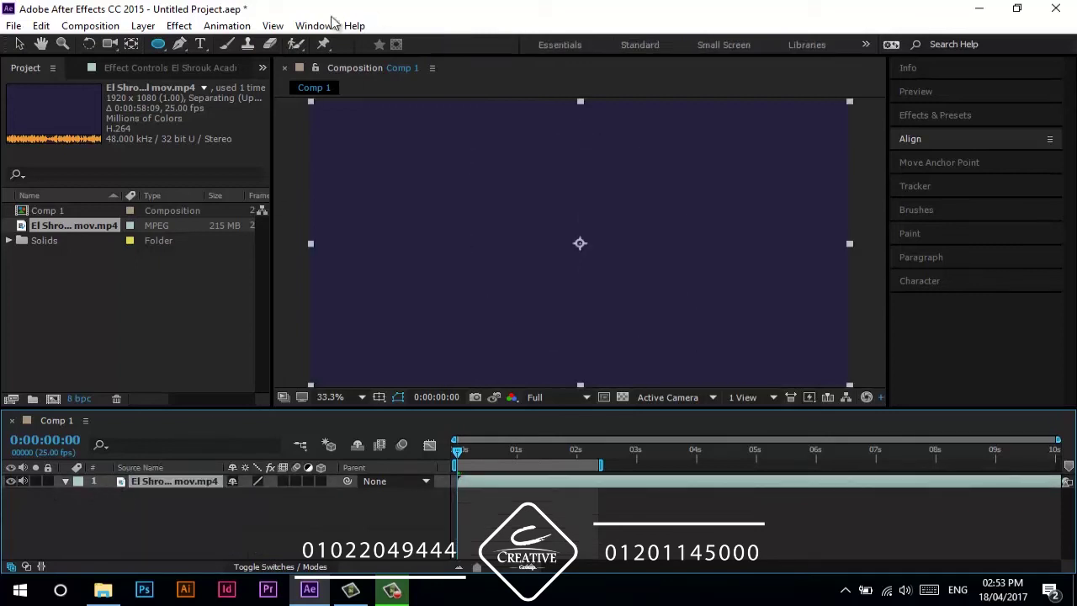
click(159, 43)
click(189, 46)
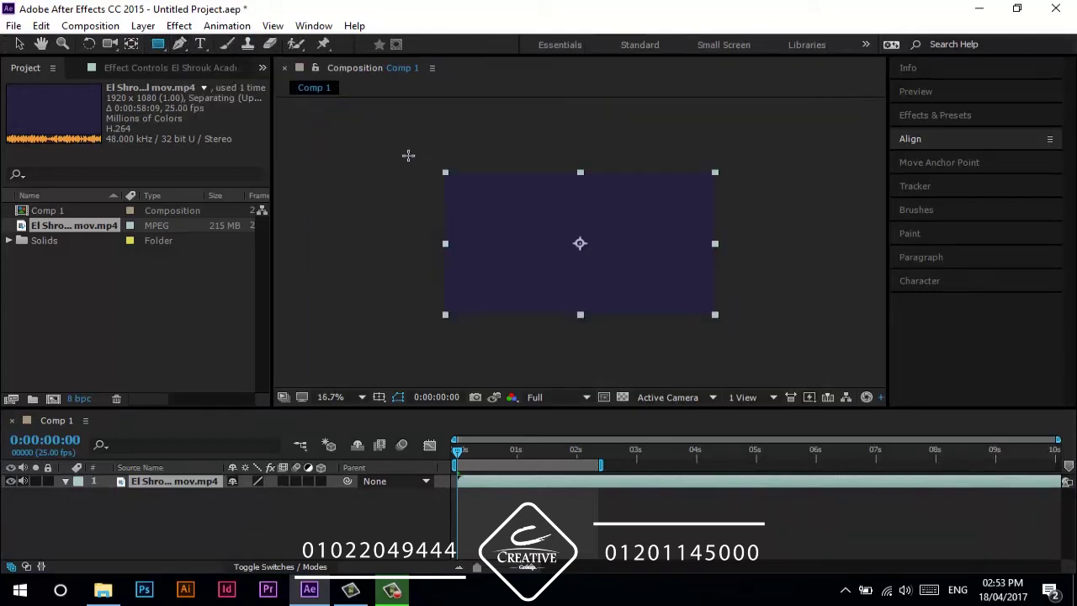
drag(436, 158, 503, 334)
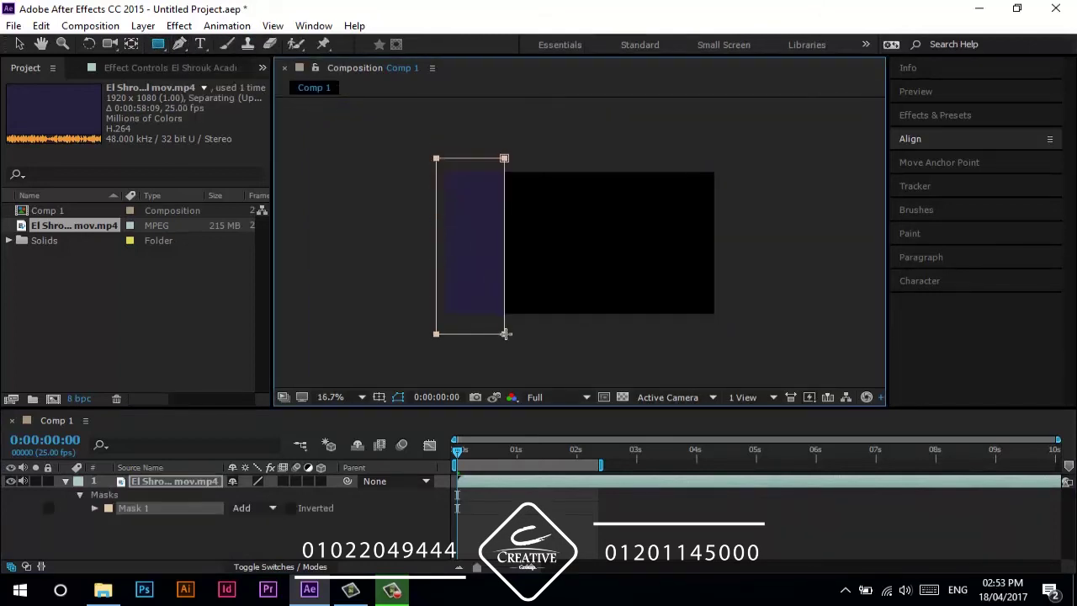
drag(561, 214, 615, 336)
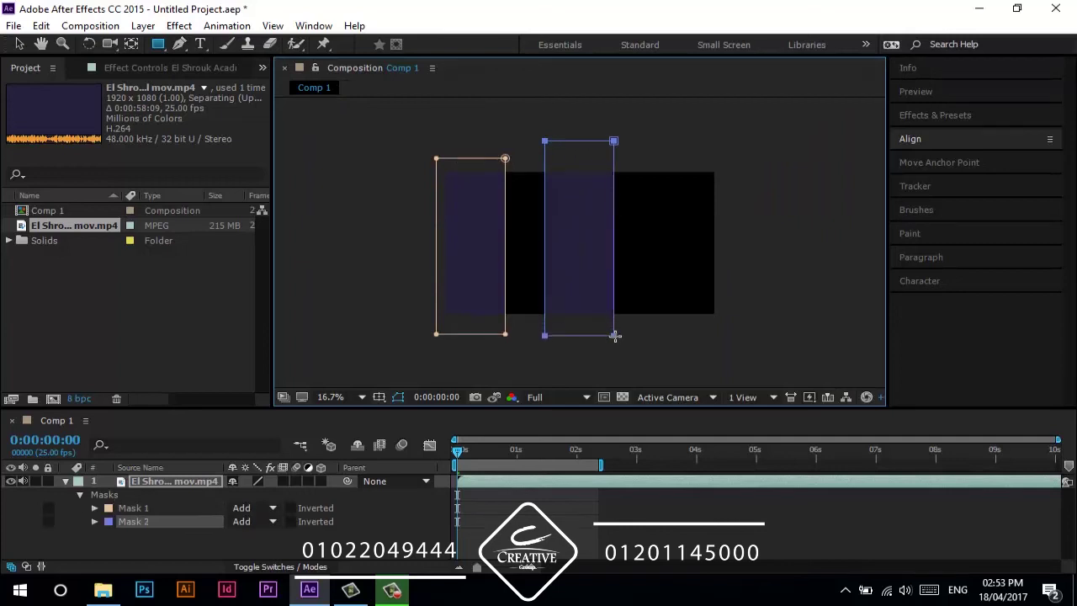
drag(658, 135, 725, 345)
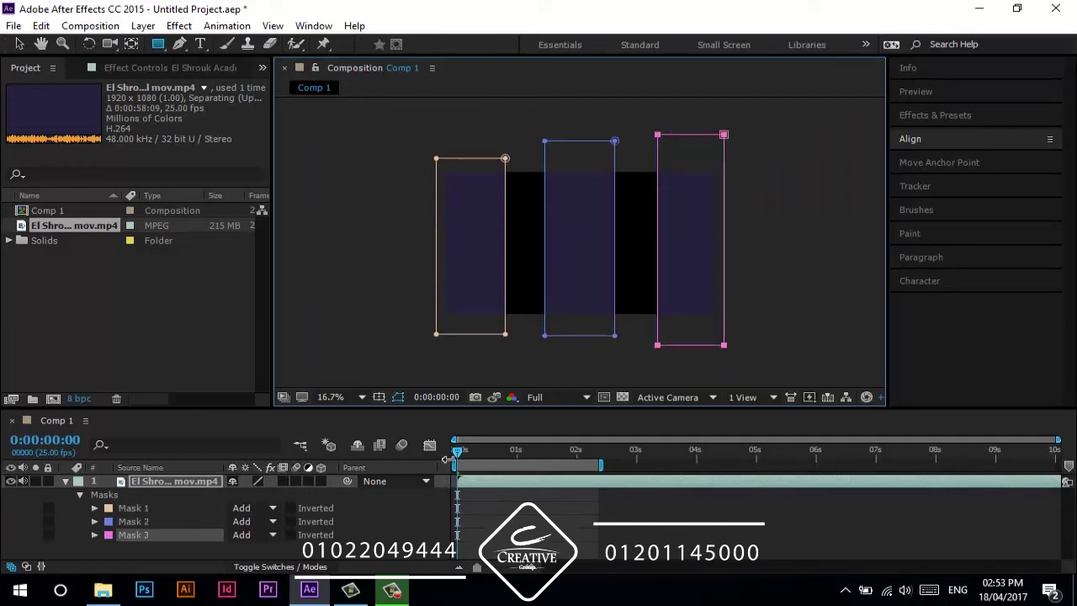
- Keyframe the mask paths and collapse Masks 1 and 3 into thin strips at the start
click(144, 509)
key(m)
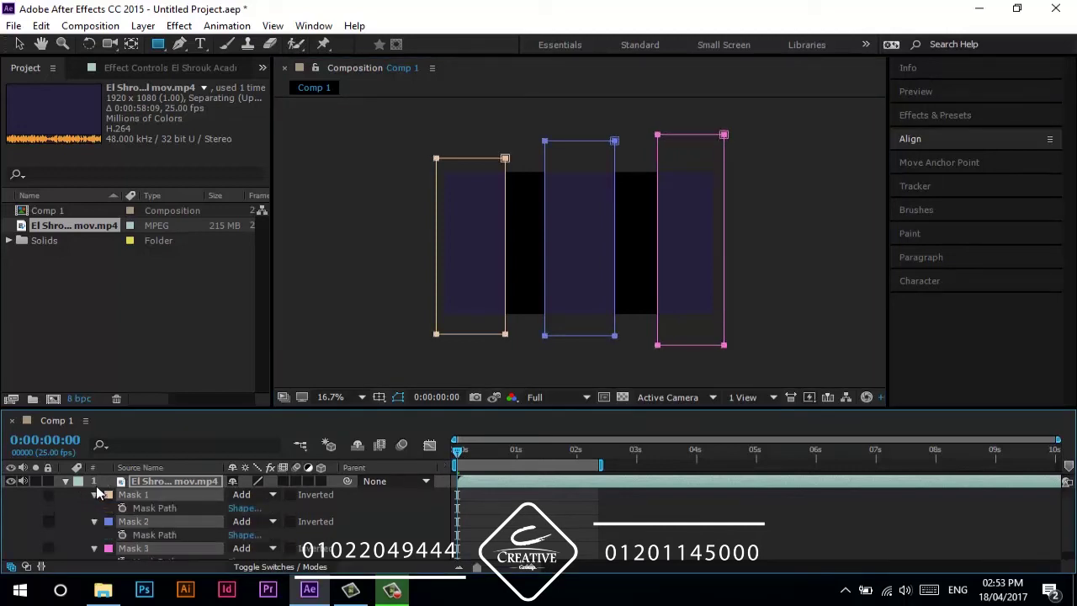
click(122, 508)
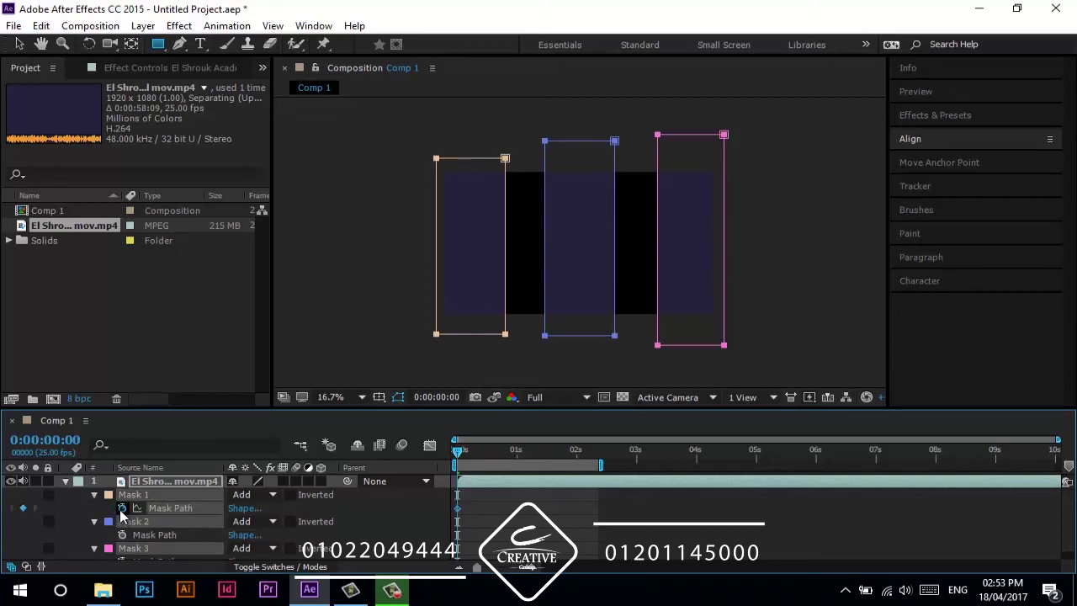
click(122, 535)
click(372, 504)
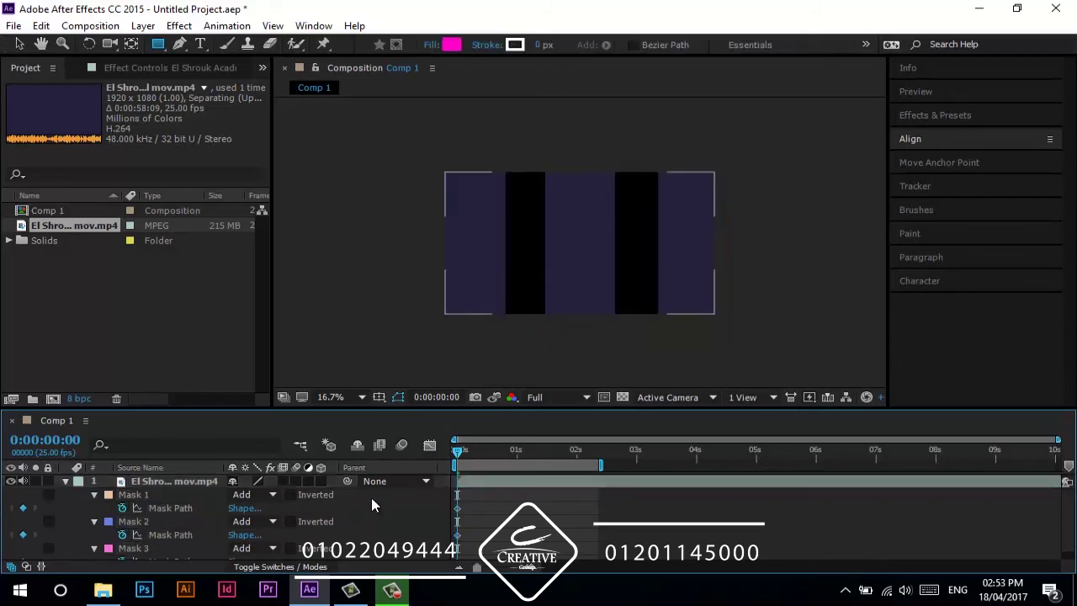
click(185, 495)
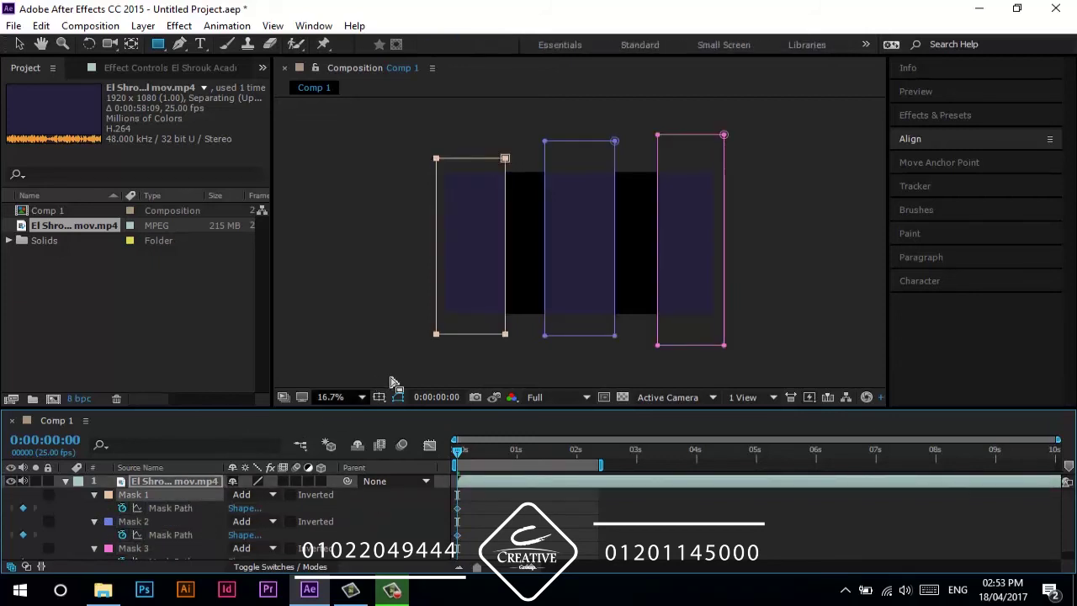
key(v)
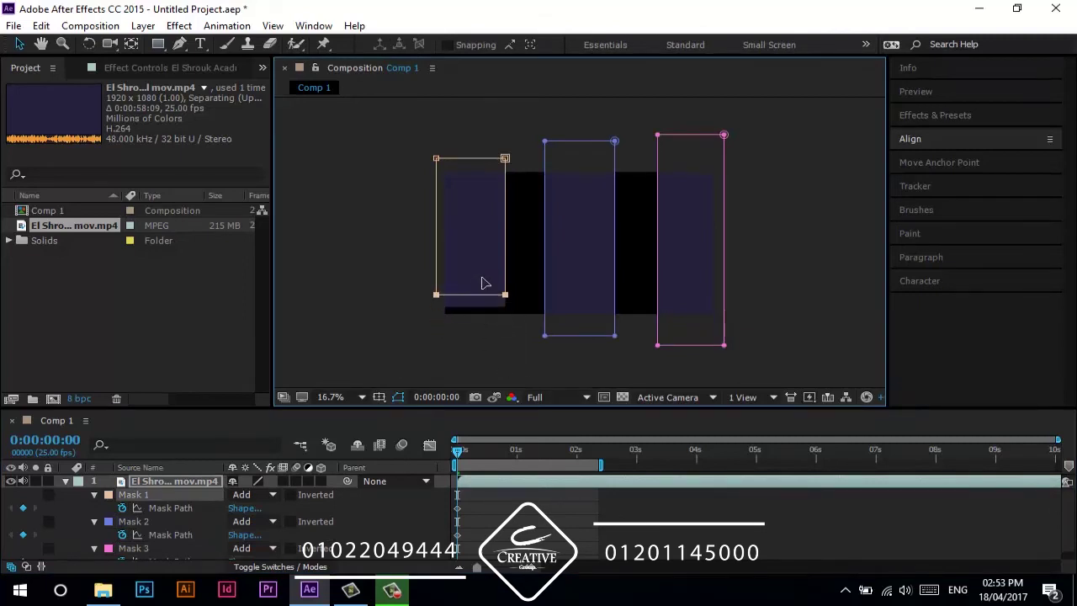
drag(482, 279, 485, 177)
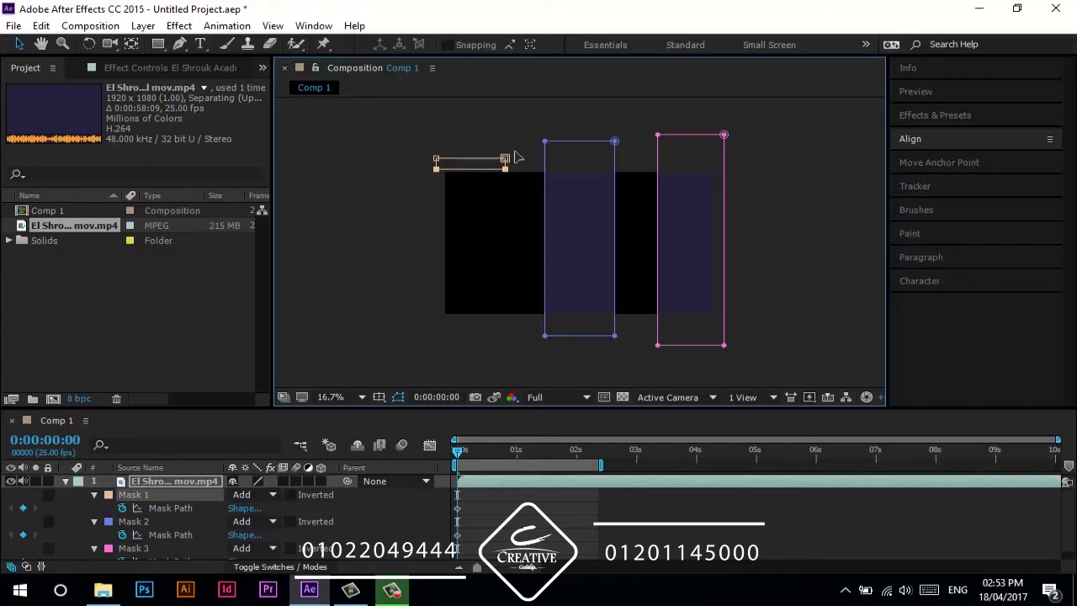
drag(561, 145, 577, 330)
drag(641, 340, 797, 387)
drag(705, 352, 716, 176)
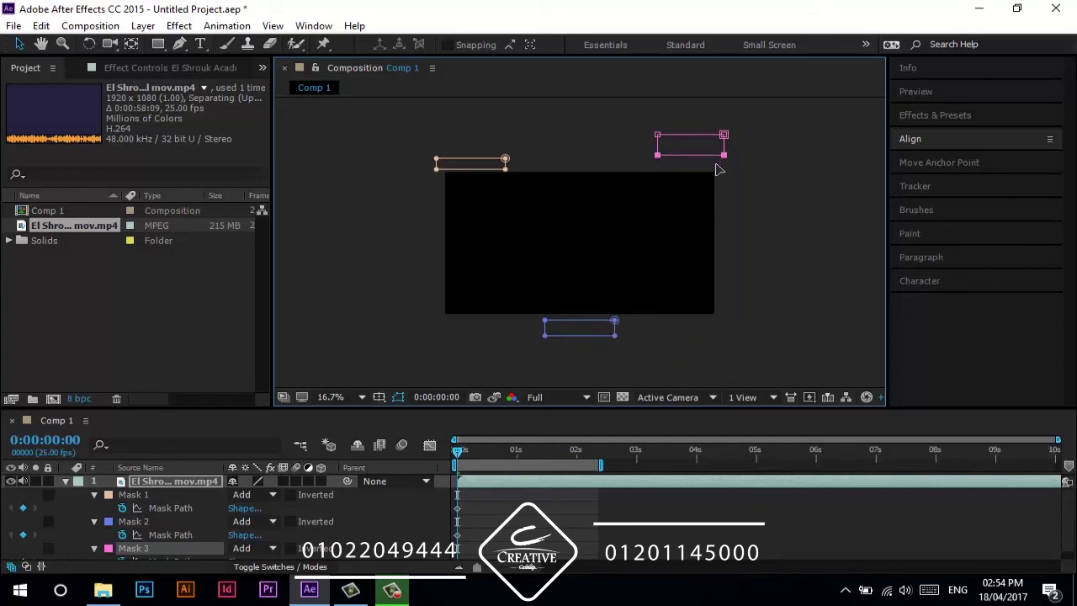
- Ten and twenty frames later, reshape Mask 1 and stretch Mask 2 into a tall strip
key(shift+Page_Down)
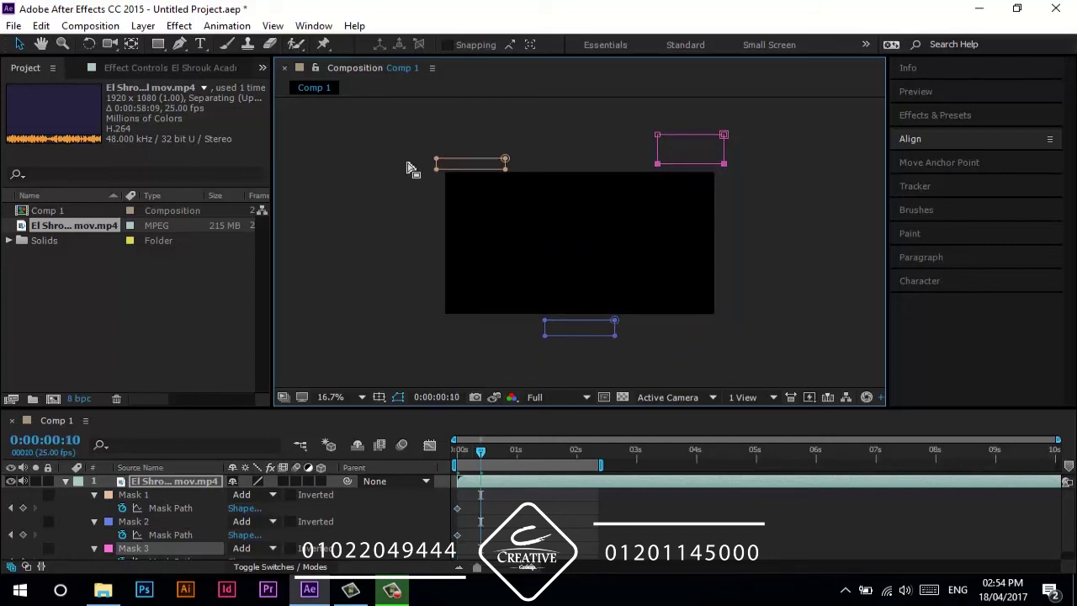
drag(410, 167, 471, 310)
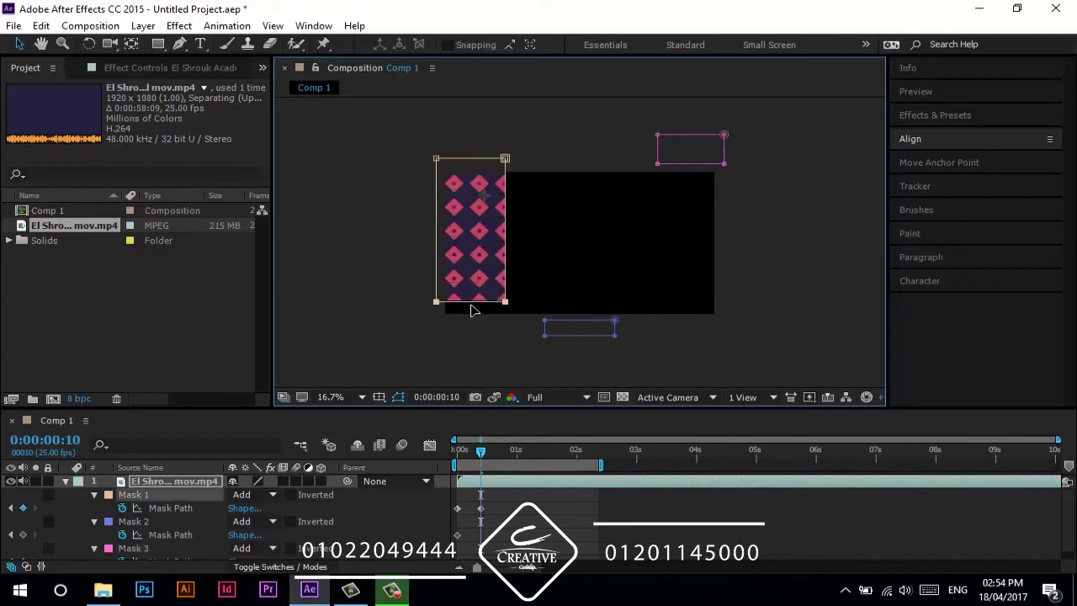
key(shift+Page_Down)
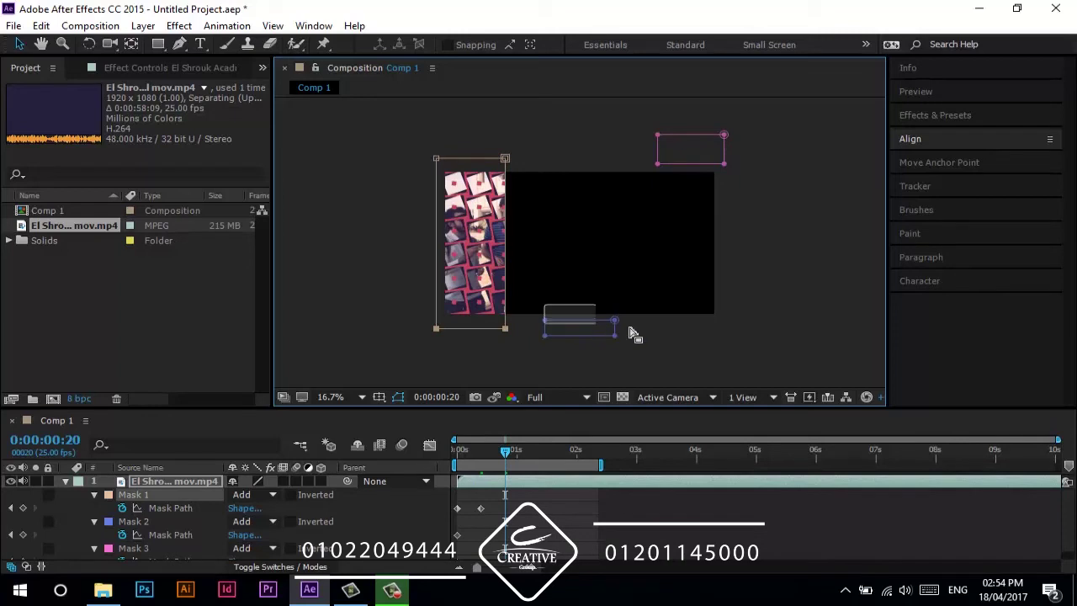
drag(634, 334, 644, 335)
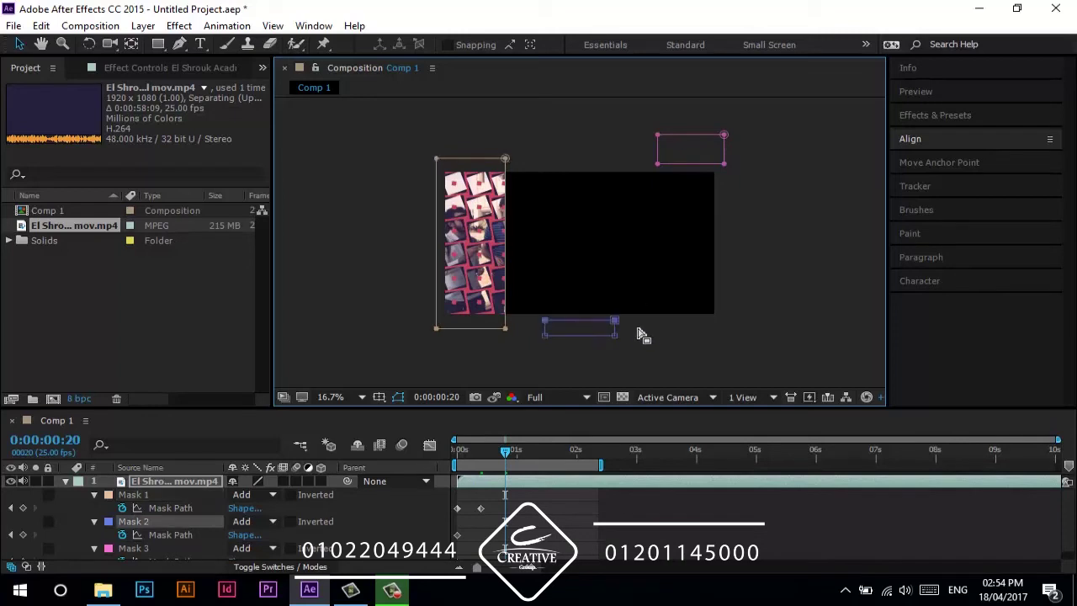
drag(589, 268, 589, 164)
key(space)
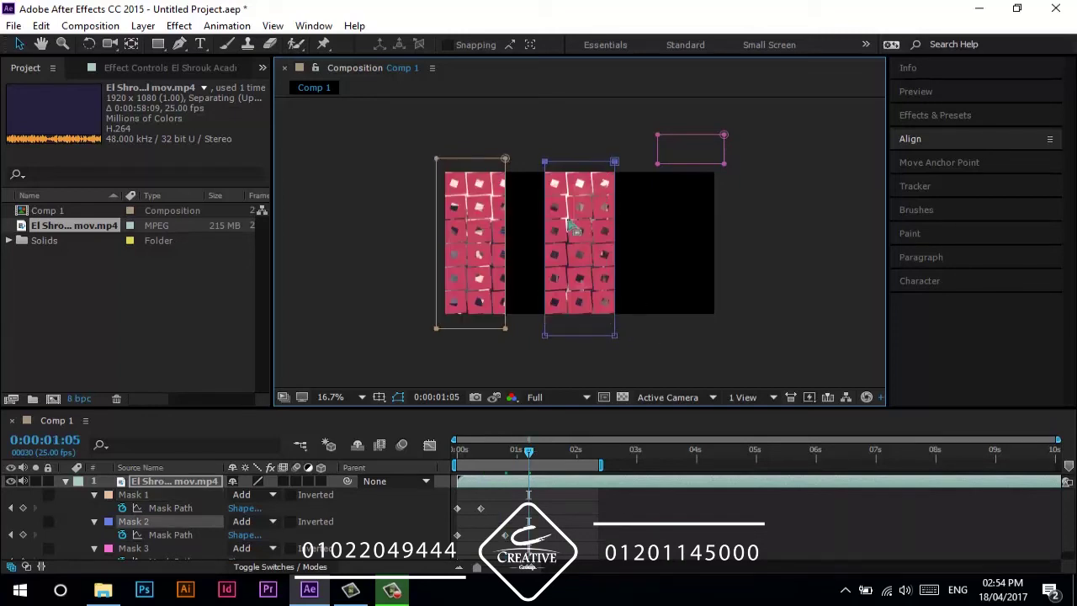
- Widen Mask 3 between 0:00:01:05 and 0:00:01:15 to reveal the whole video
drag(724, 164, 750, 197)
key(ctrl+z)
drag(650, 150, 706, 348)
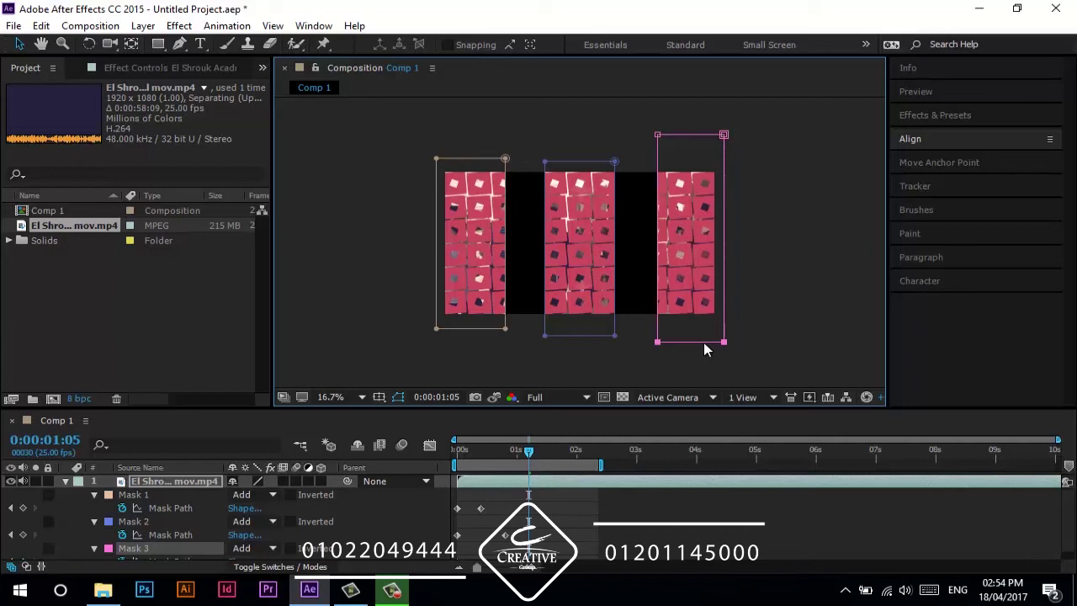
key(shift+Page_Down)
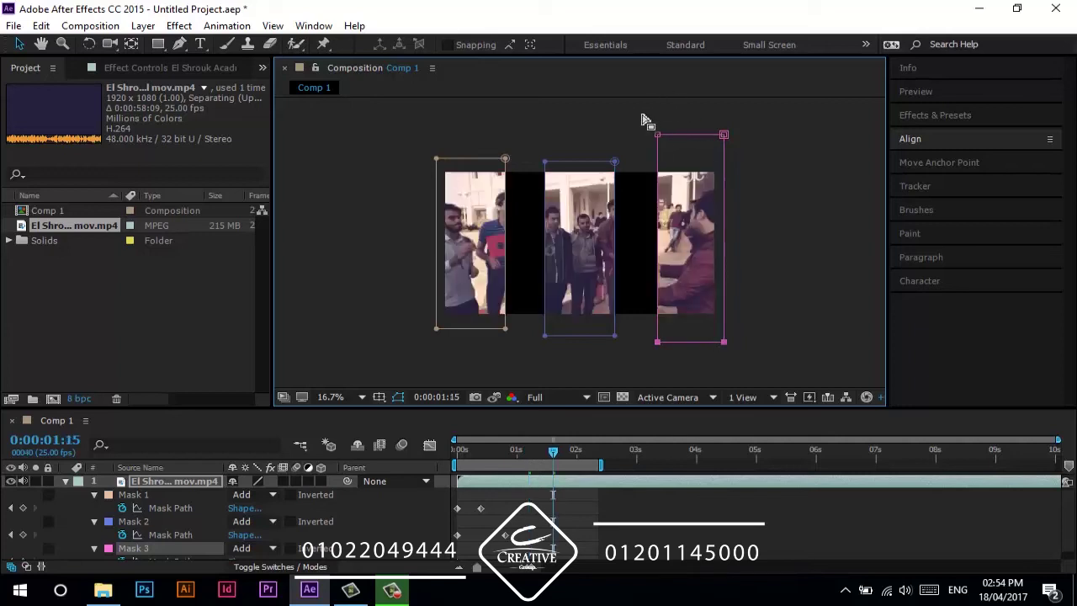
drag(642, 120, 666, 362)
drag(655, 299, 397, 347)
click(391, 524)
scroll(392, 524, down, 1)
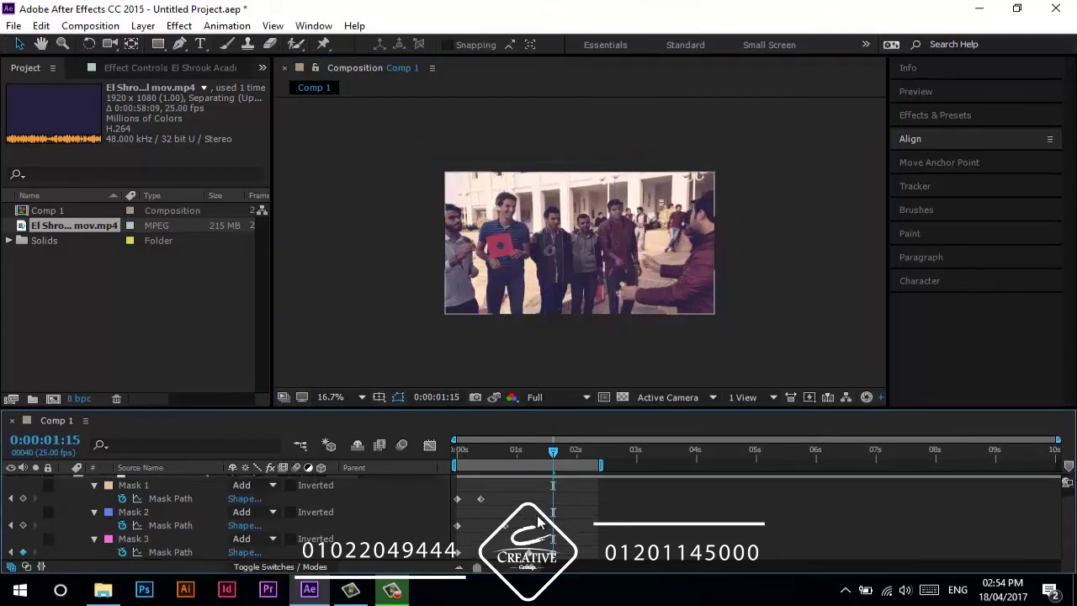
scroll(471, 517, up, 1)
- Apply Easy Ease In to the mask path keyframes
click(481, 509)
right_click(481, 509)
mouse_move(623, 496)
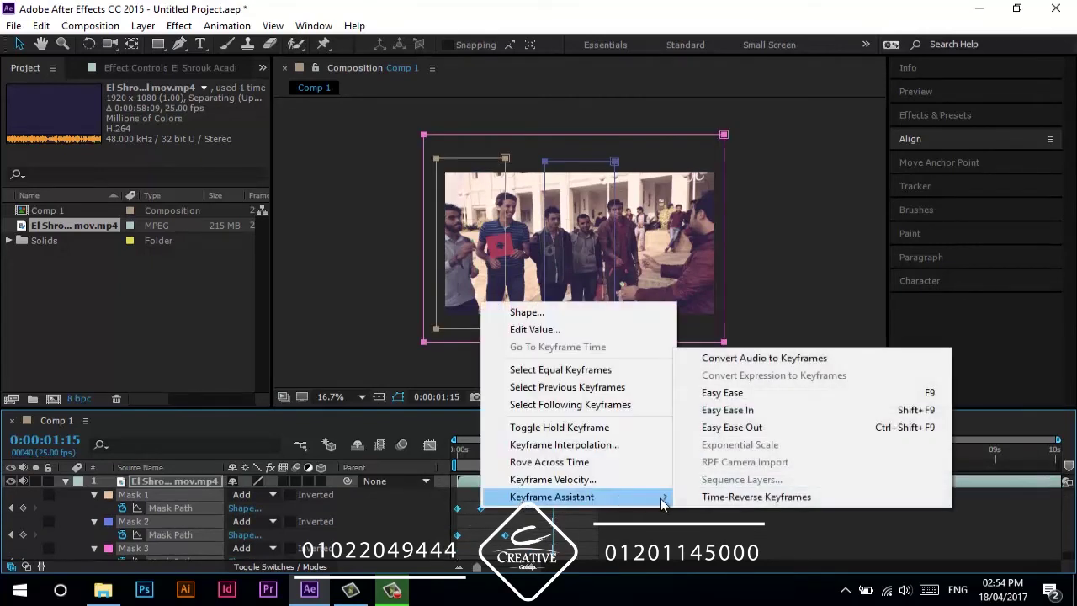
click(727, 410)
- Fit the composition to the viewer and preview the strip reveal from the start
key(Home)
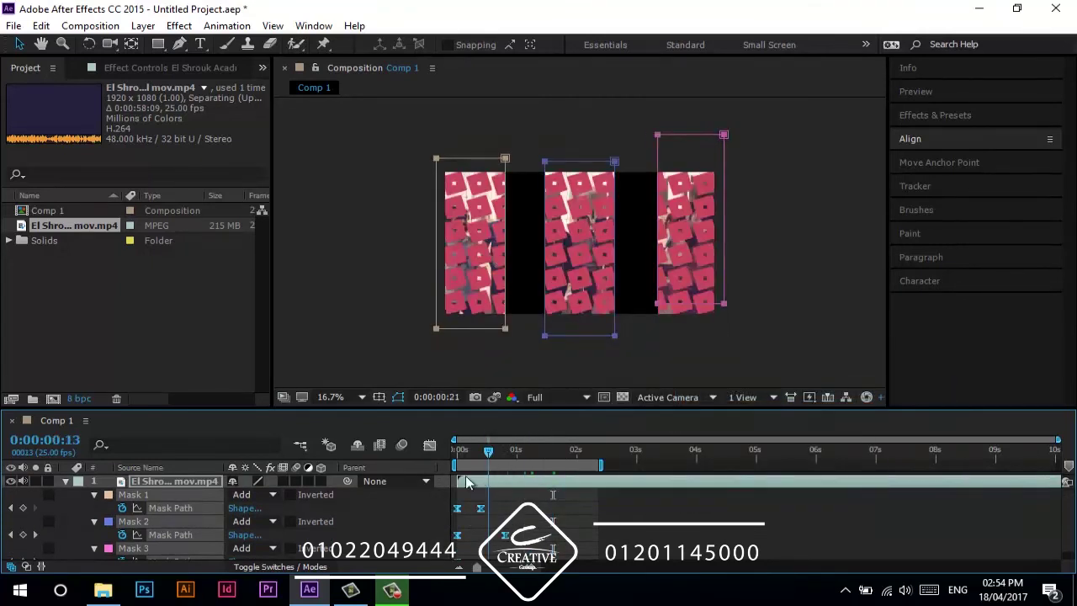
click(409, 520)
click(333, 398)
click(357, 130)
key(space)
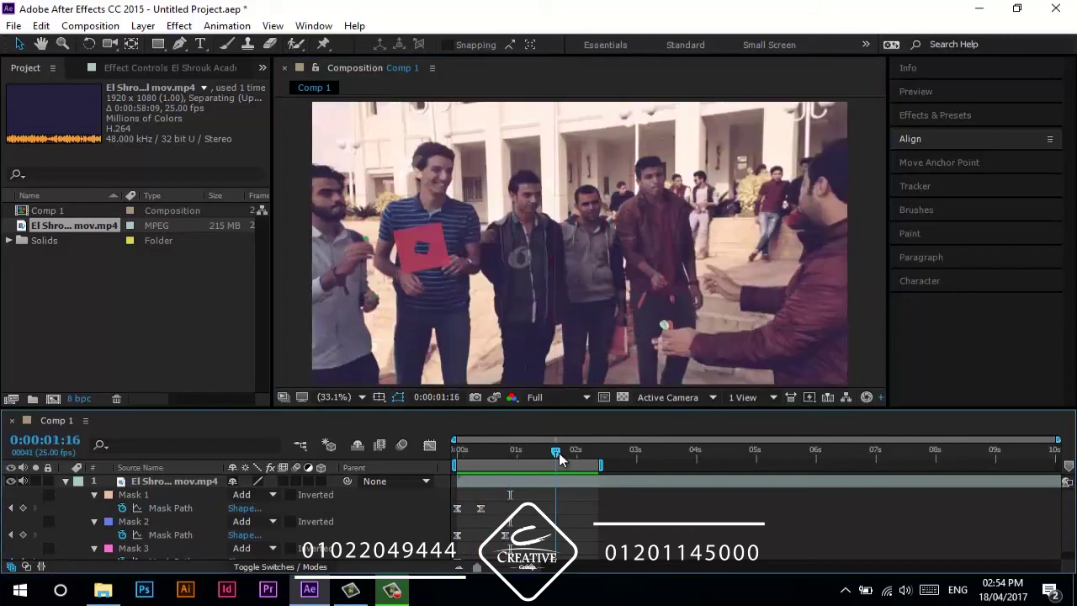
drag(578, 454, 529, 454)
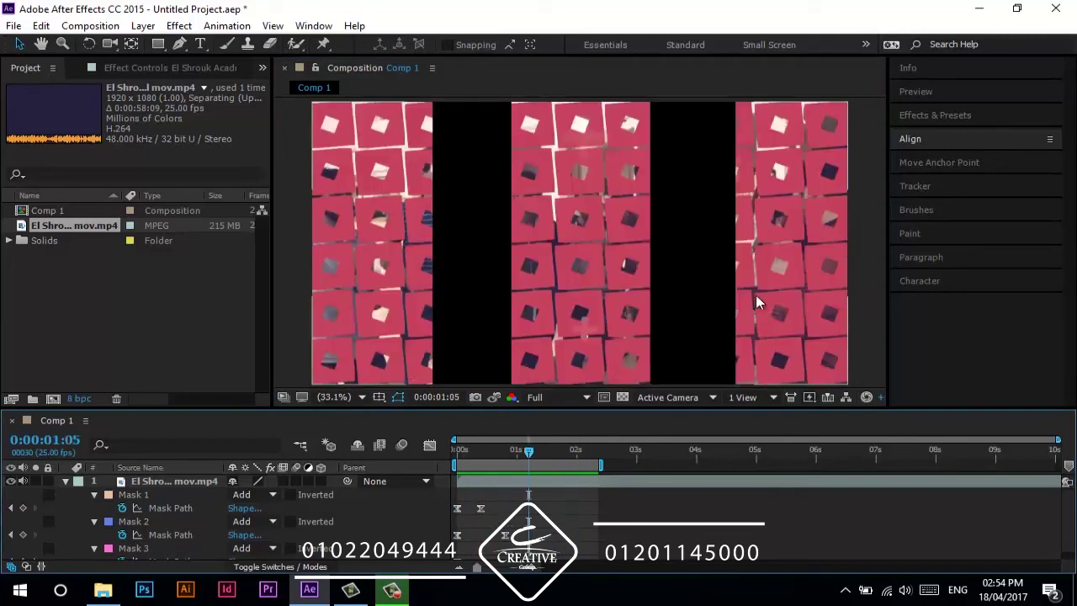
scroll(543, 547, down, 1)
click(145, 538)
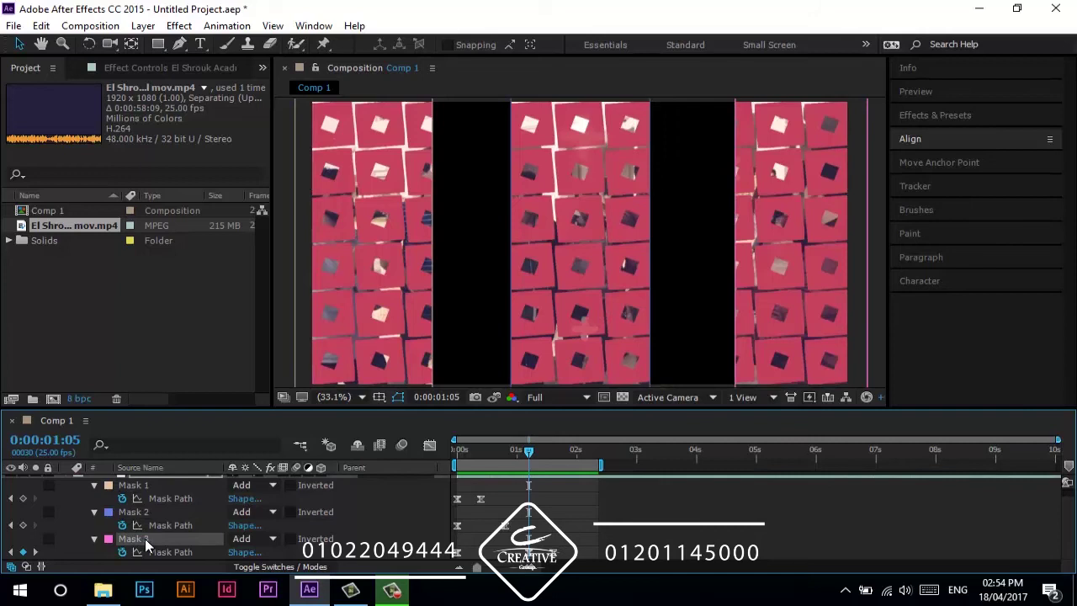
- Keyframe Mask 3's feather from 0 at 0:00:01:05 to about 237 pixels at 0:00:01:15
key(m)
key(m)
scroll(168, 547, down, 3)
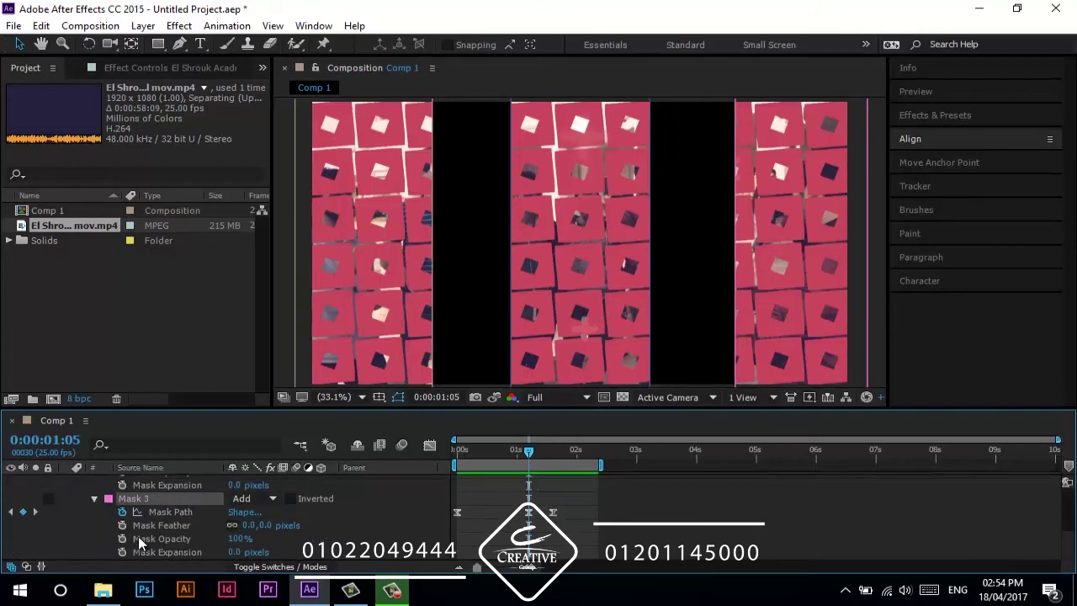
click(122, 525)
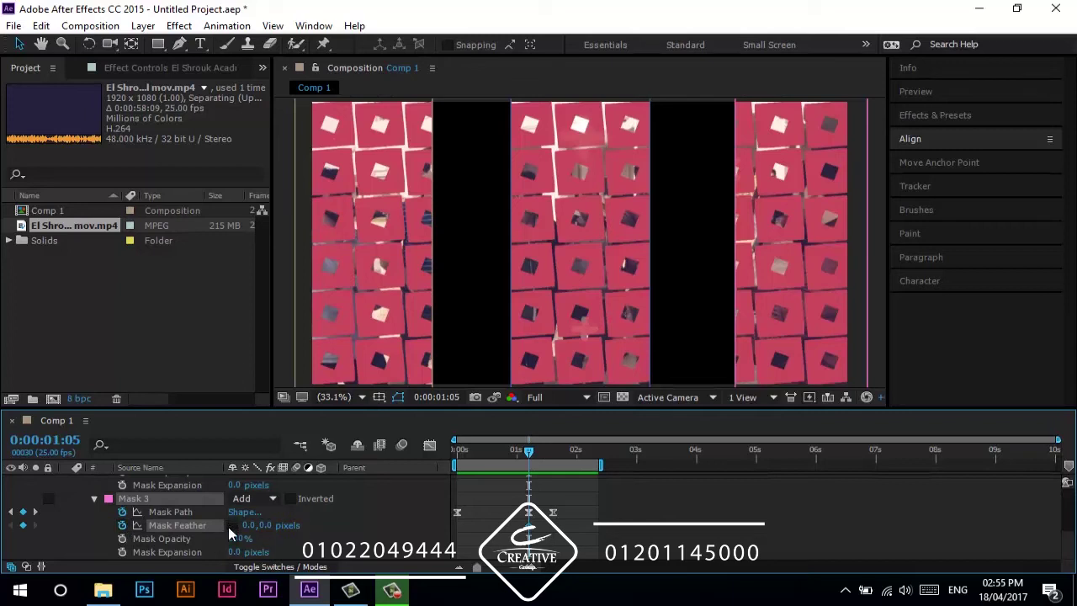
drag(539, 459, 553, 458)
drag(246, 525, 370, 526)
drag(553, 452, 531, 457)
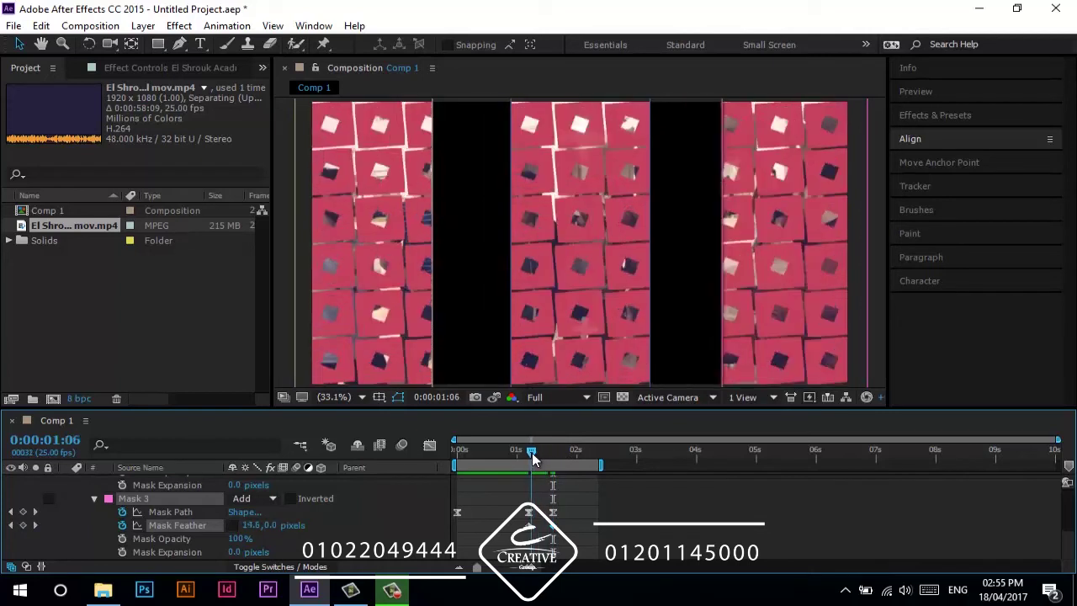
drag(253, 525, 354, 512)
key(ctrl+z)
drag(529, 454, 553, 455)
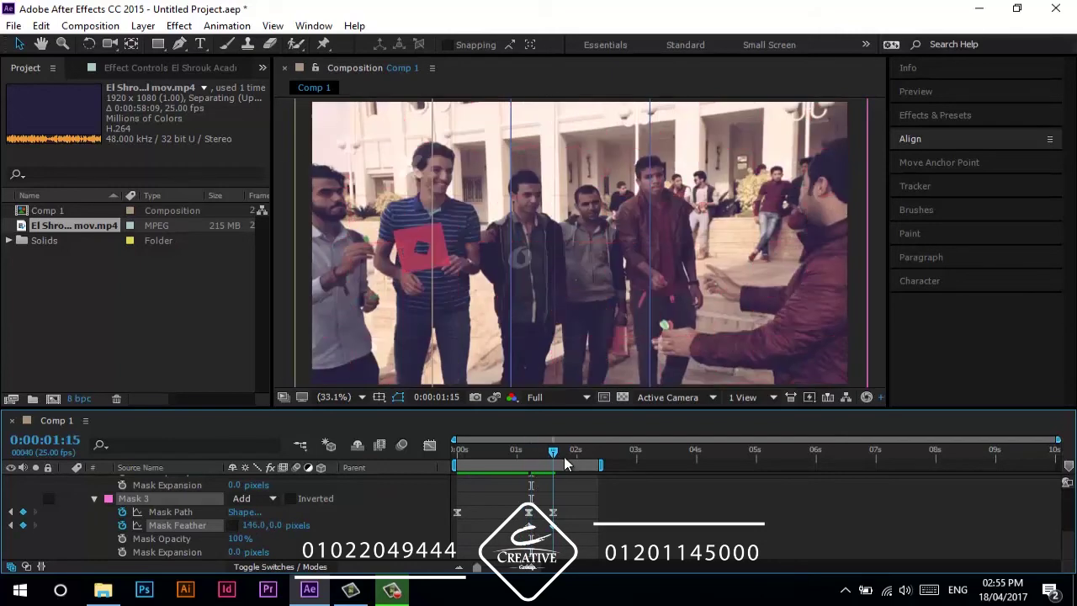
drag(251, 526, 320, 526)
drag(553, 455, 454, 463)
- Preview the feathered strip reveal
key(space)
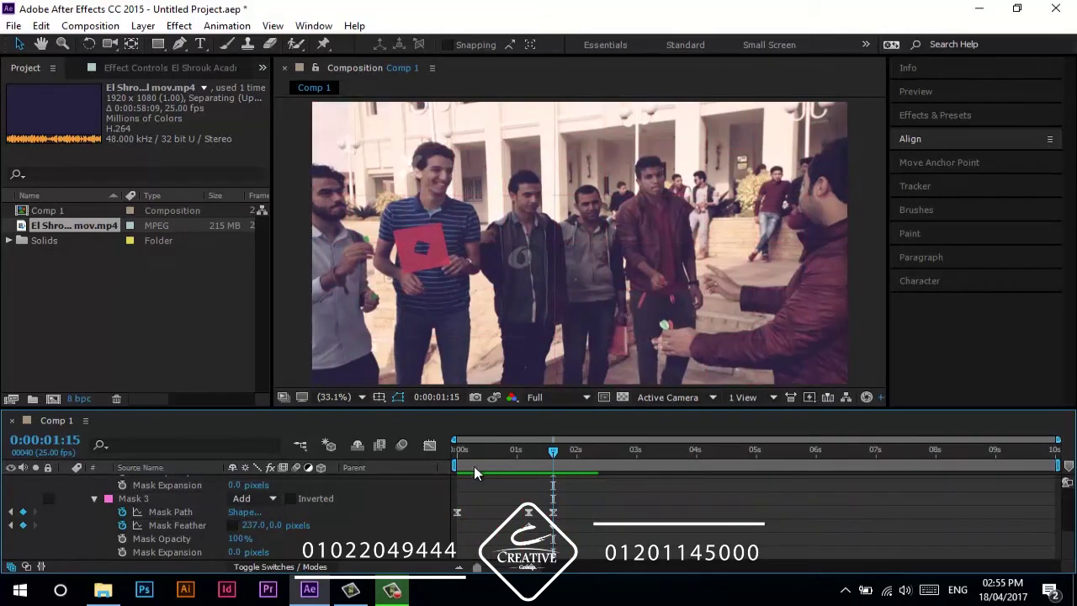
scroll(349, 495, up, 5)
click(143, 485)
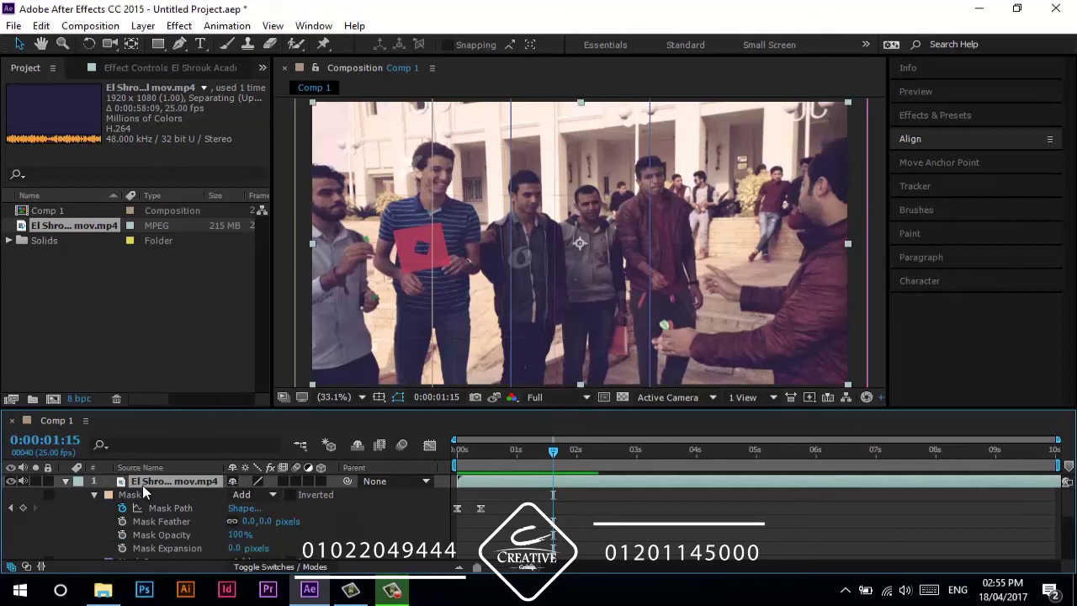
- Delete the El Shrouk video layer from Comp 1
key(Delete)
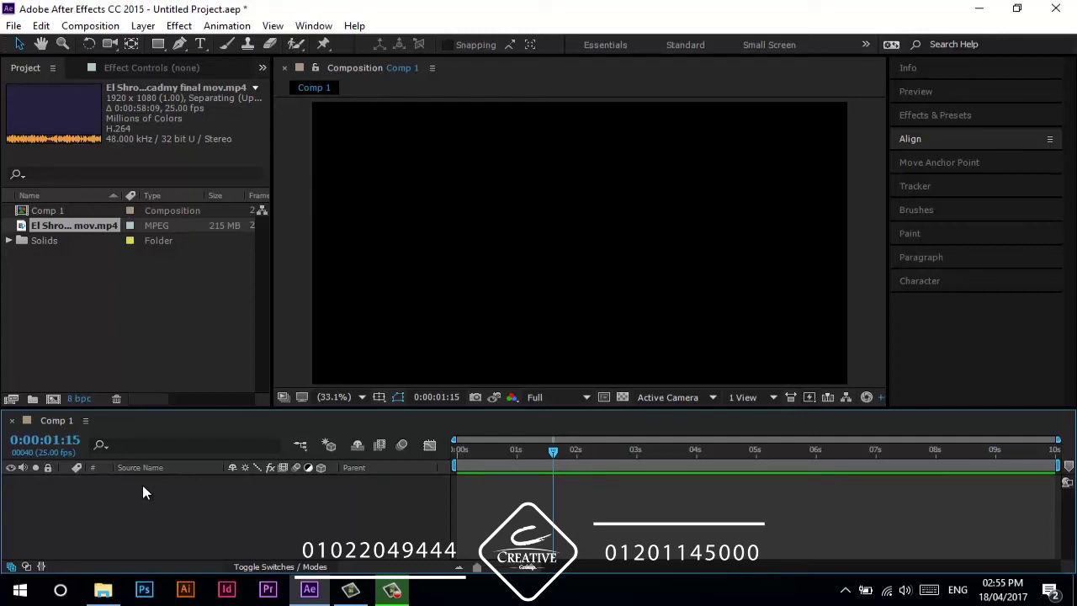
- Create a new blue solid layer near the start of the composition
click(478, 452)
key(ctrl+y)
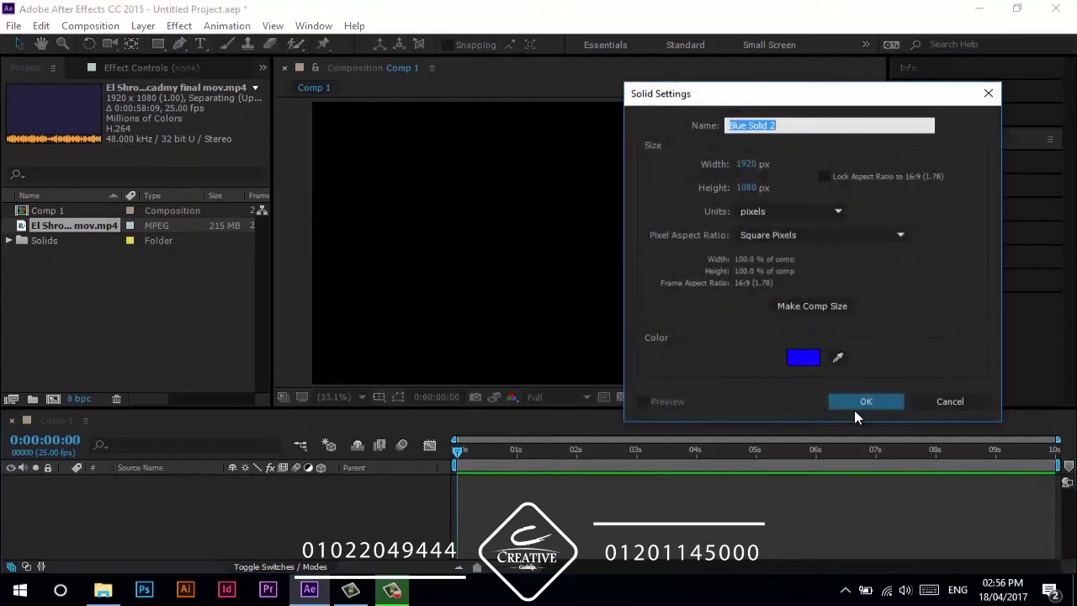
click(856, 407)
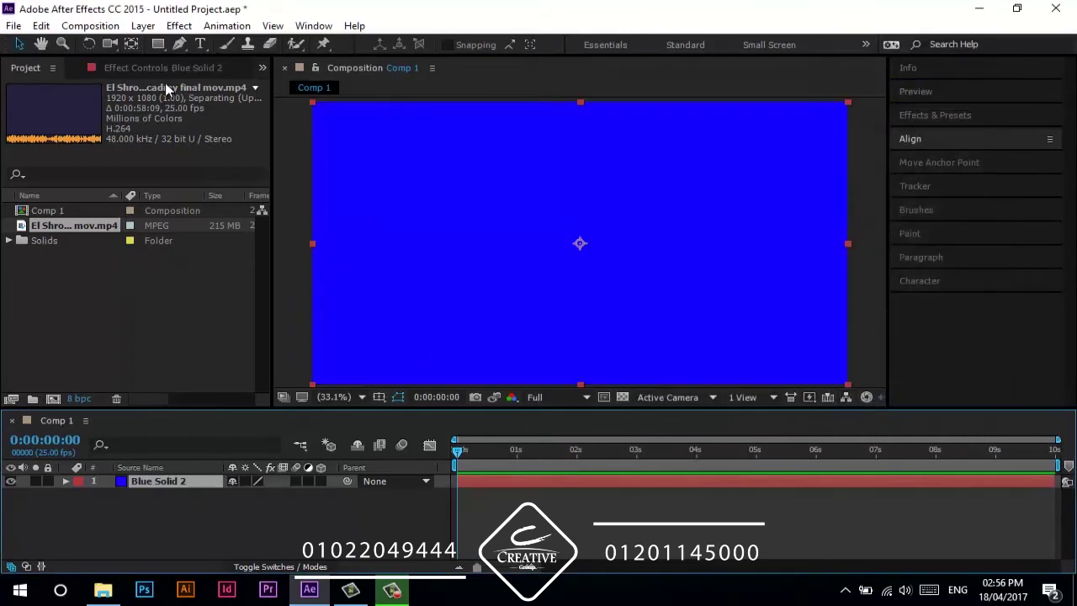
- Mask the Blue Solid 2 layer to a wide rectangular bar near the bottom
click(158, 45)
click(192, 488)
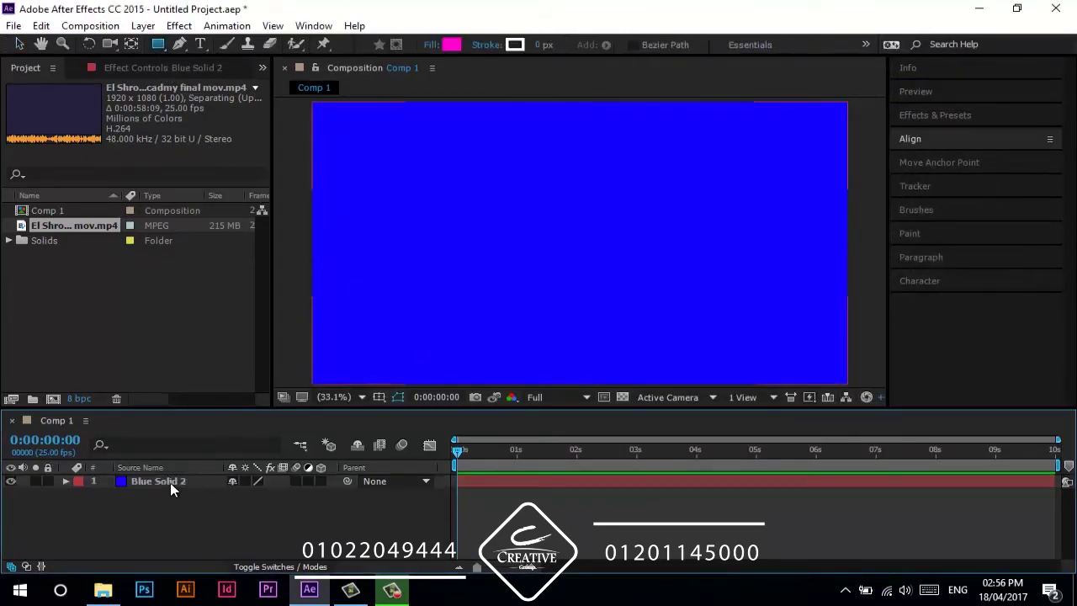
click(170, 482)
drag(300, 317, 778, 367)
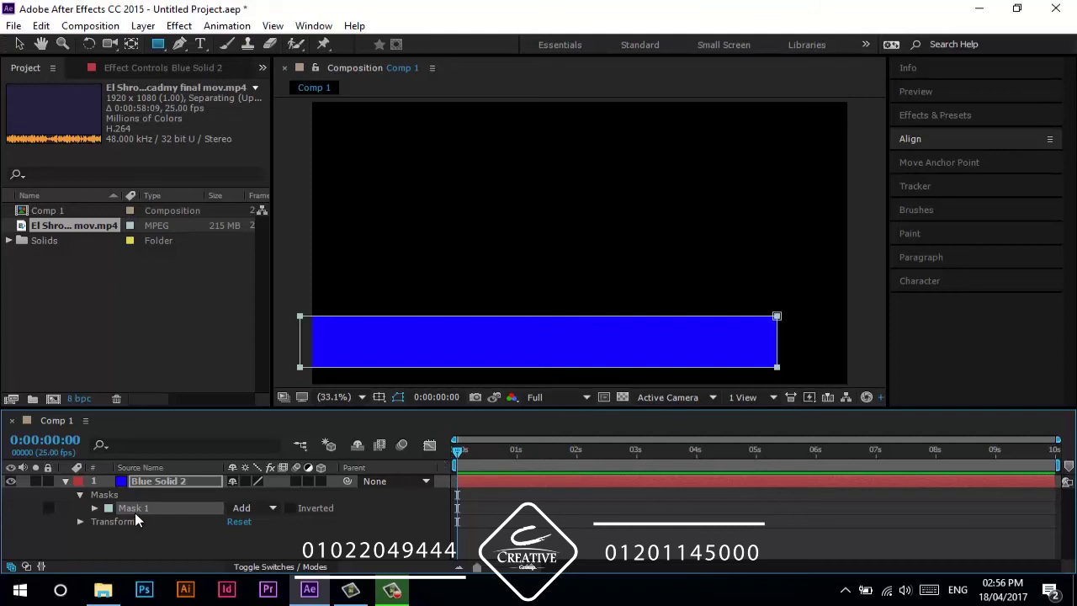
- Keyframe the bar's Mask Path at 0 and at frame 15
key(m)
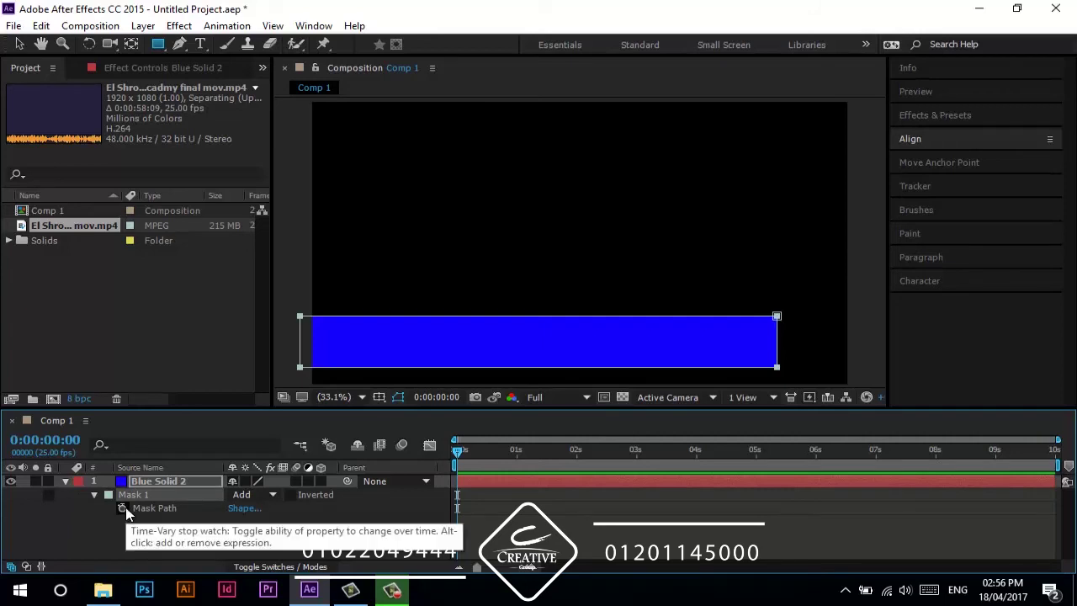
click(123, 509)
key(space)
key(space)
key(alt+m)
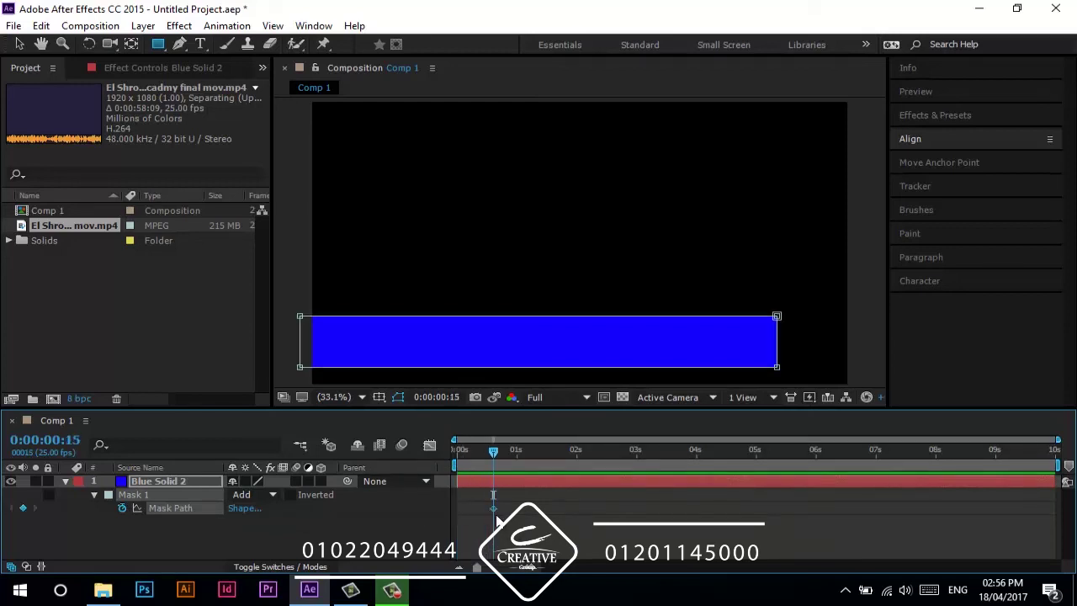
- At 0s, pull the mask's right edge left so the bar starts as a thin strip
drag(491, 453, 405, 465)
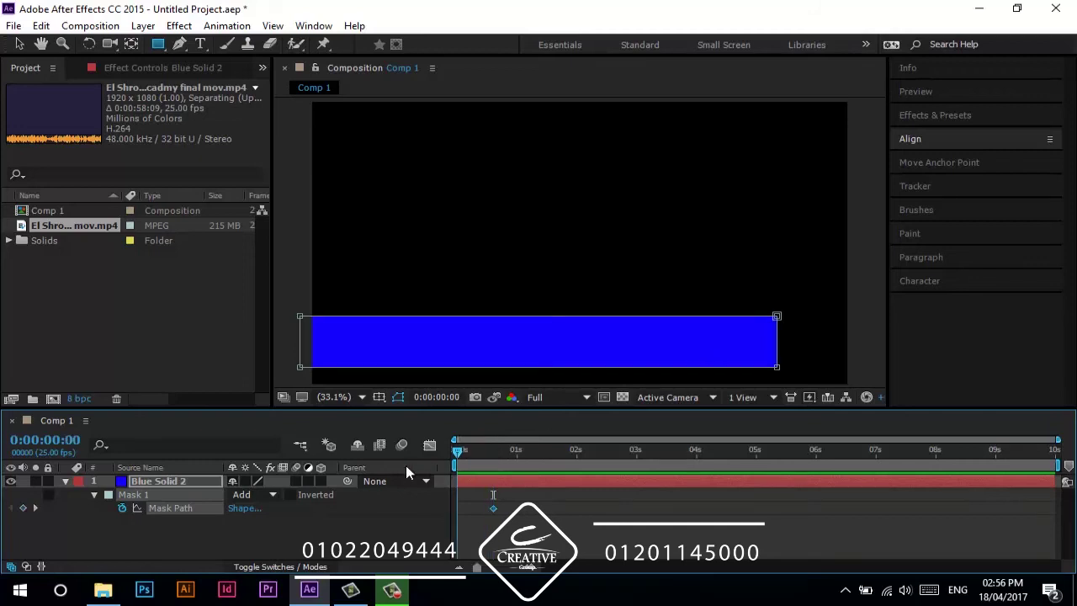
key(v)
click(774, 353)
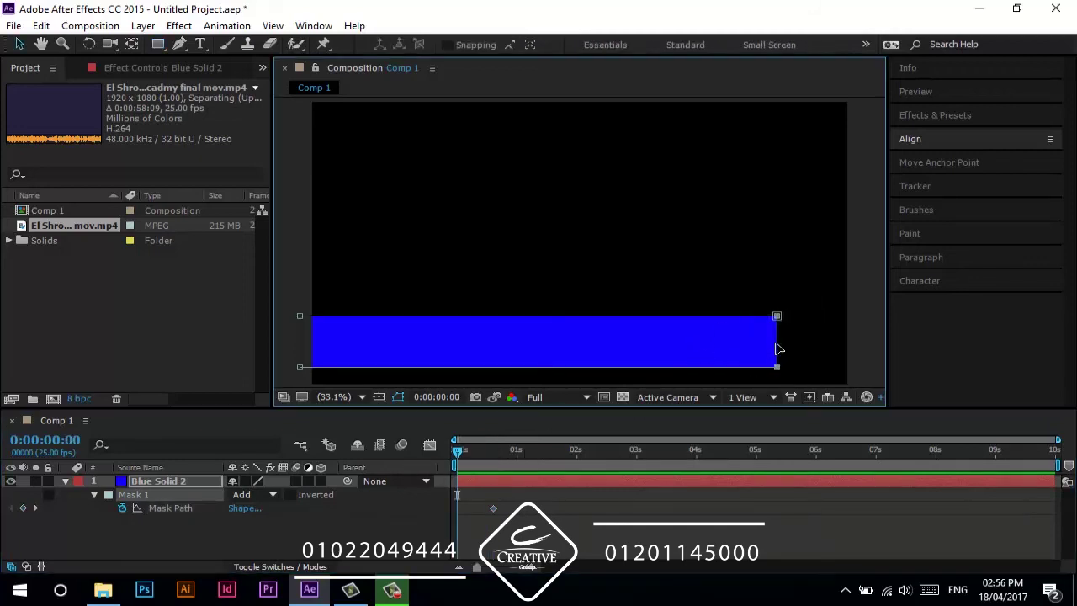
drag(777, 348, 297, 373)
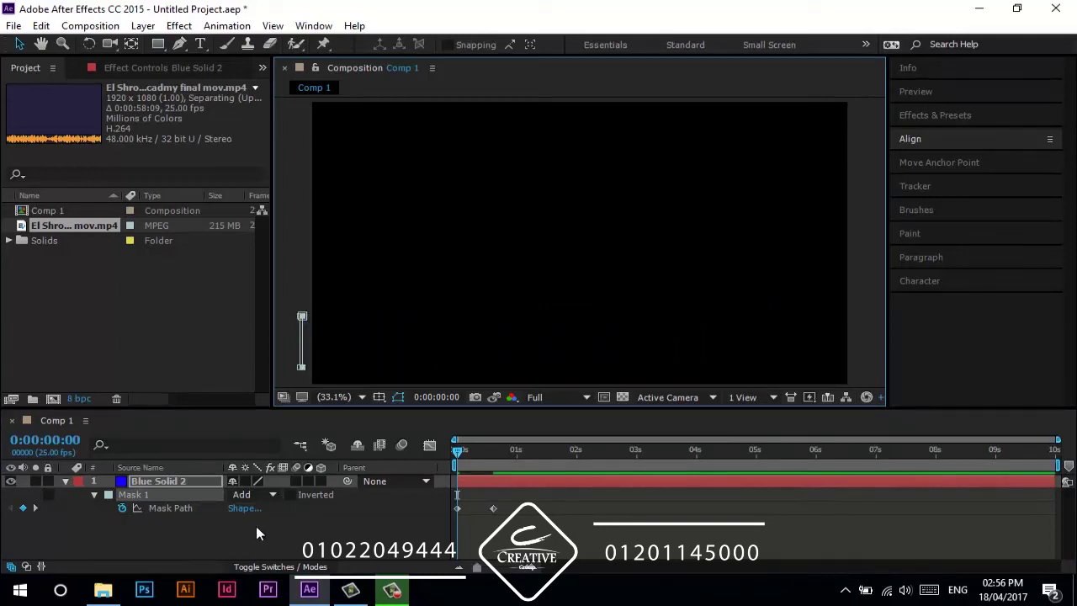
- Apply Easy Ease to the Mask Path keyframes and preview the bar animation
click(457, 509)
right_click(457, 510)
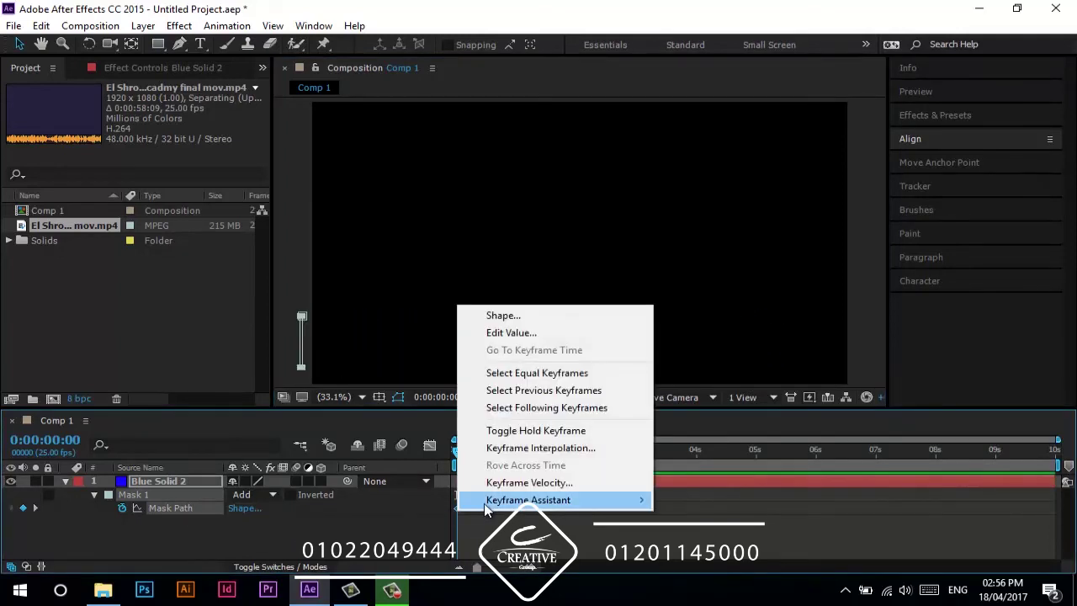
mouse_move(505, 500)
click(711, 413)
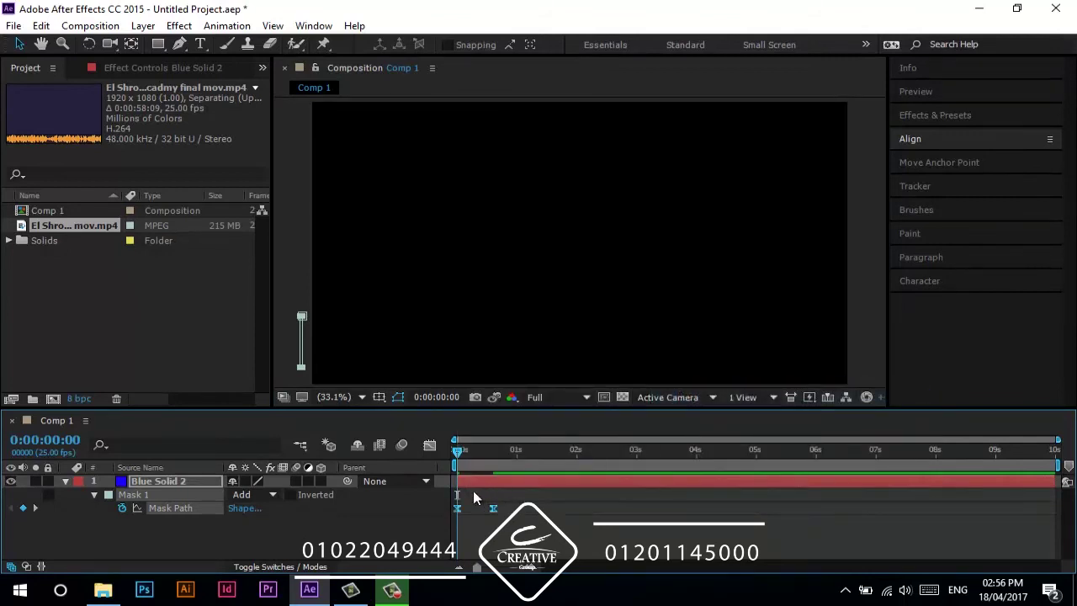
key(space)
key(space)
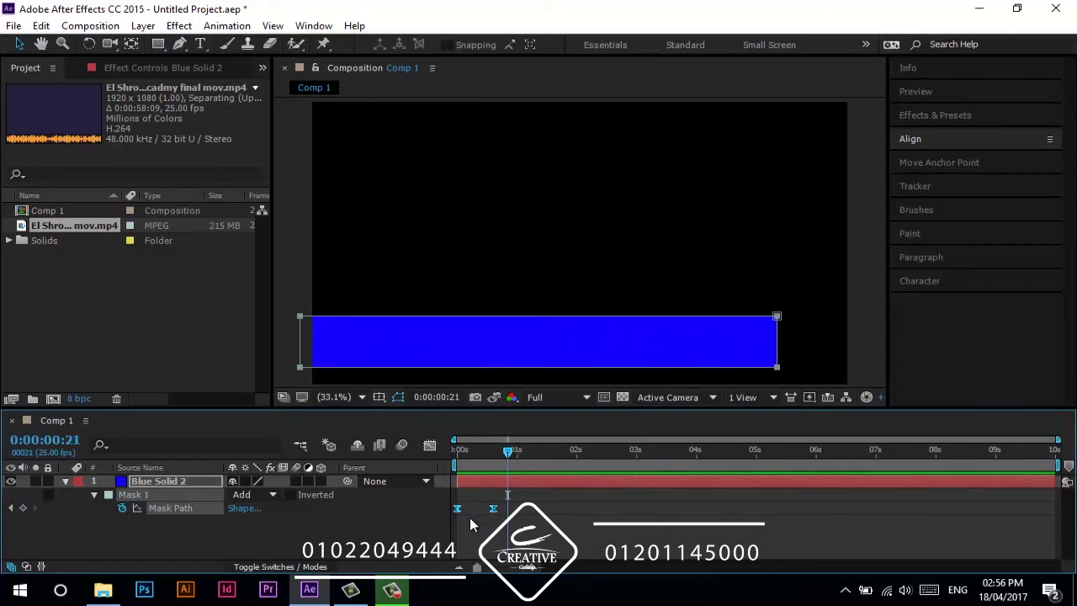
- Enable layer and composition motion blur for the bar, then draw a text box above it
click(297, 481)
click(401, 446)
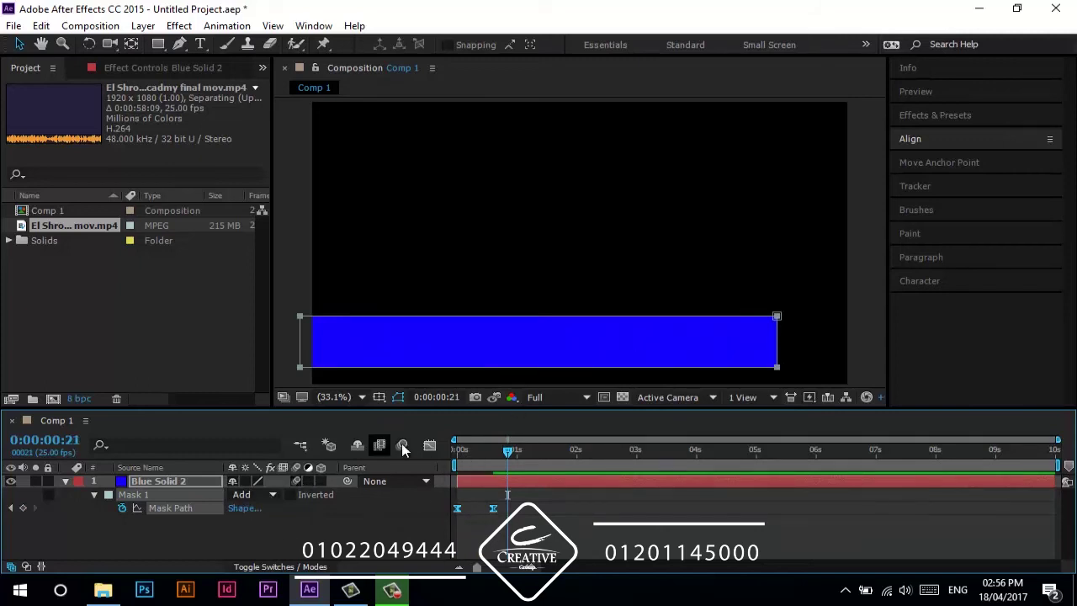
drag(507, 450, 476, 451)
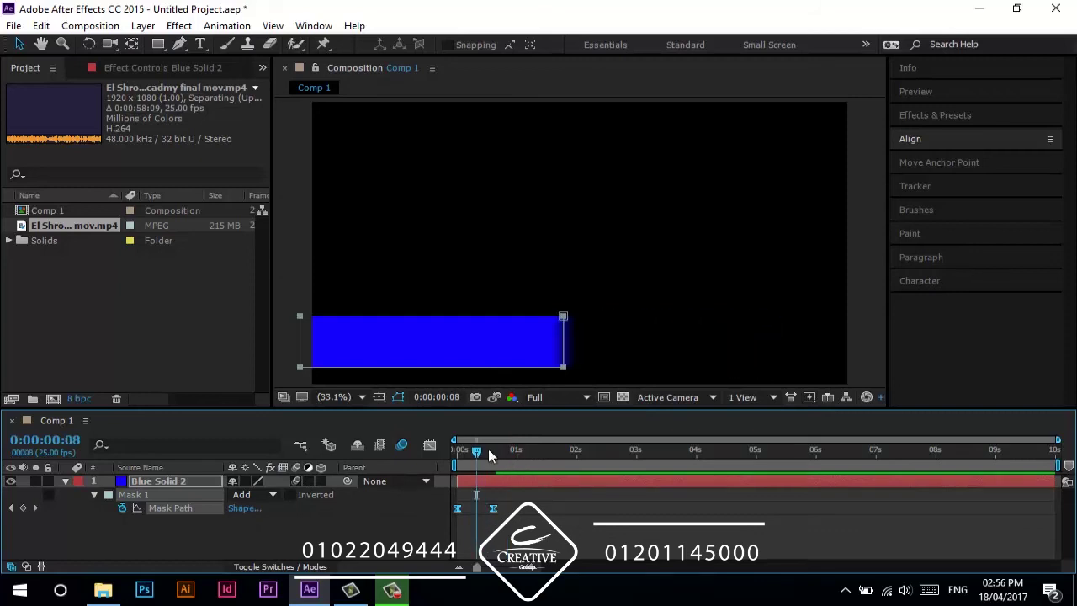
click(579, 356)
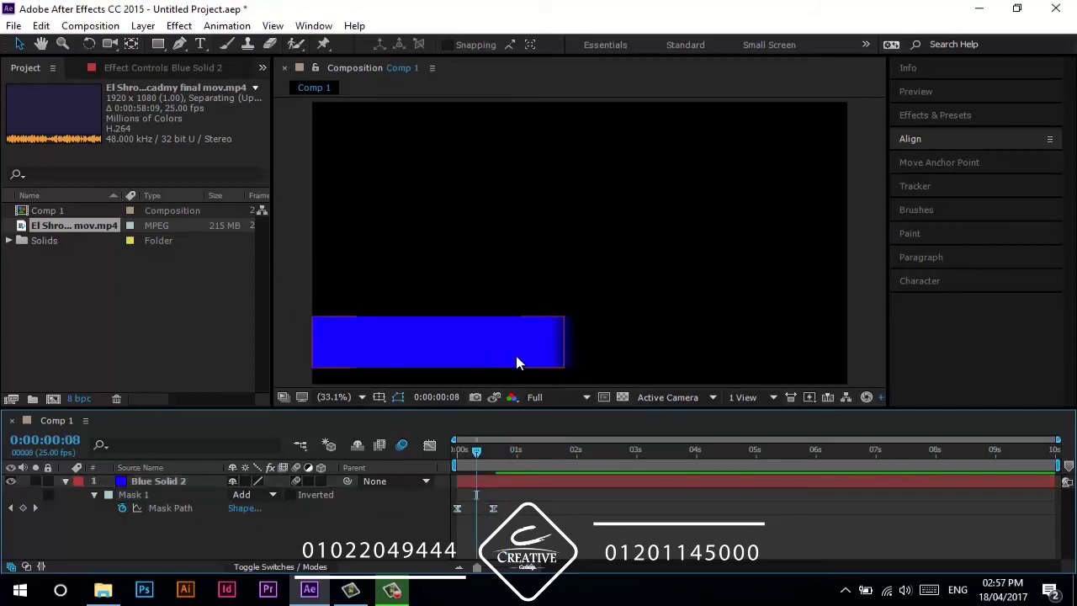
click(401, 445)
click(402, 446)
drag(477, 452, 508, 456)
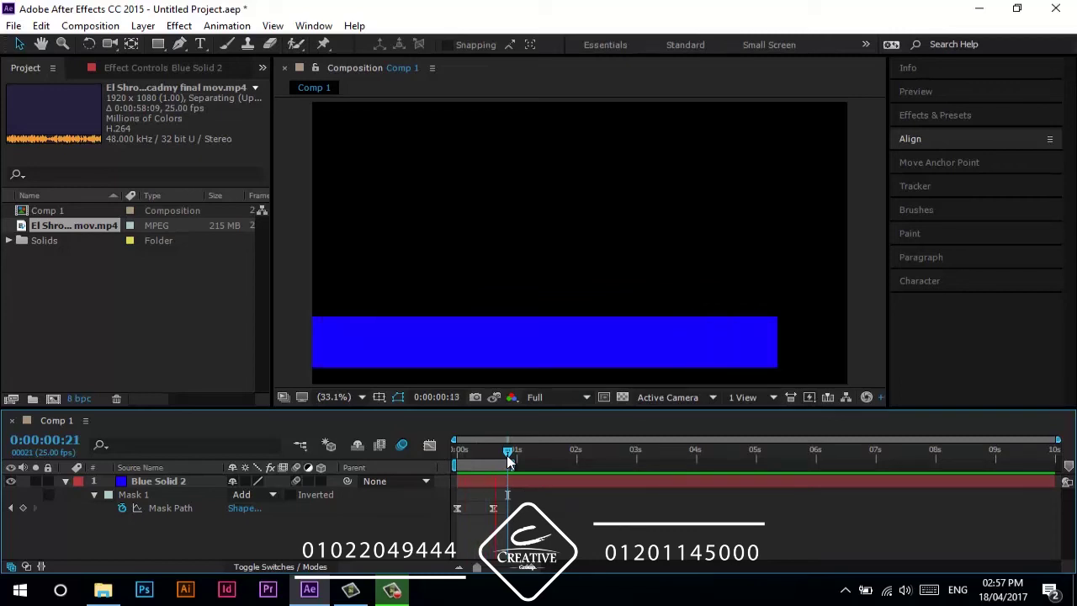
key(space)
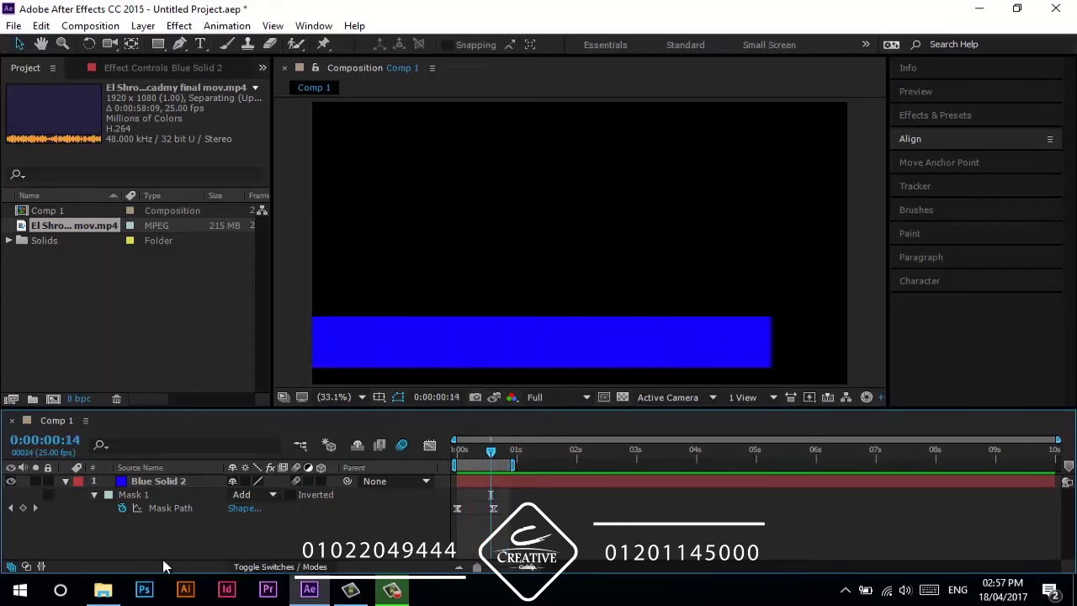
key(ctrl+t)
drag(337, 129, 823, 241)
- Type 'Motion Graphic' as the title text and select it
text(Motion)
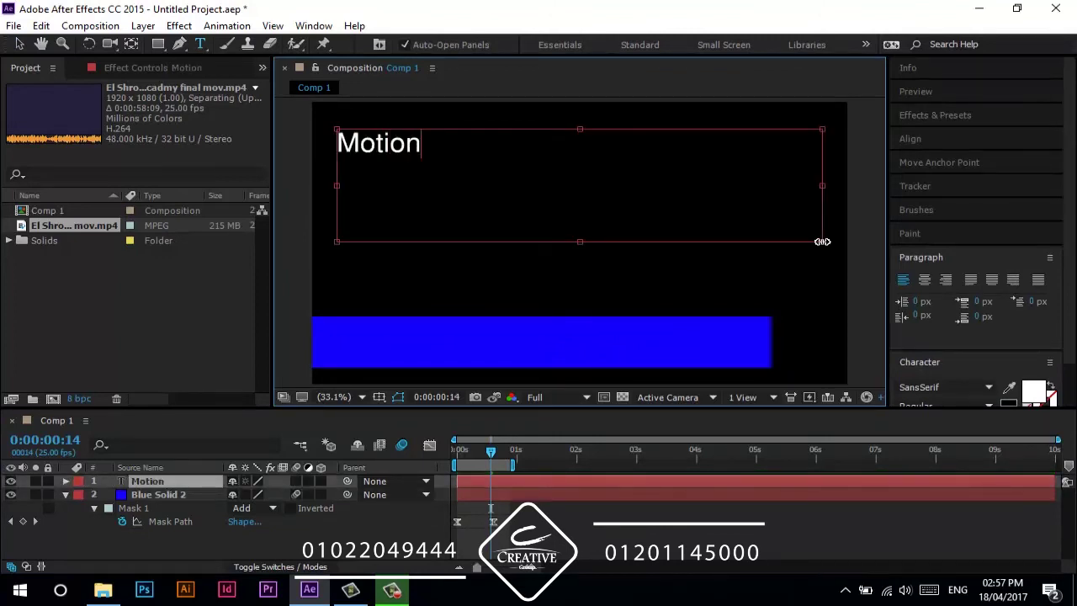
text( Gra)
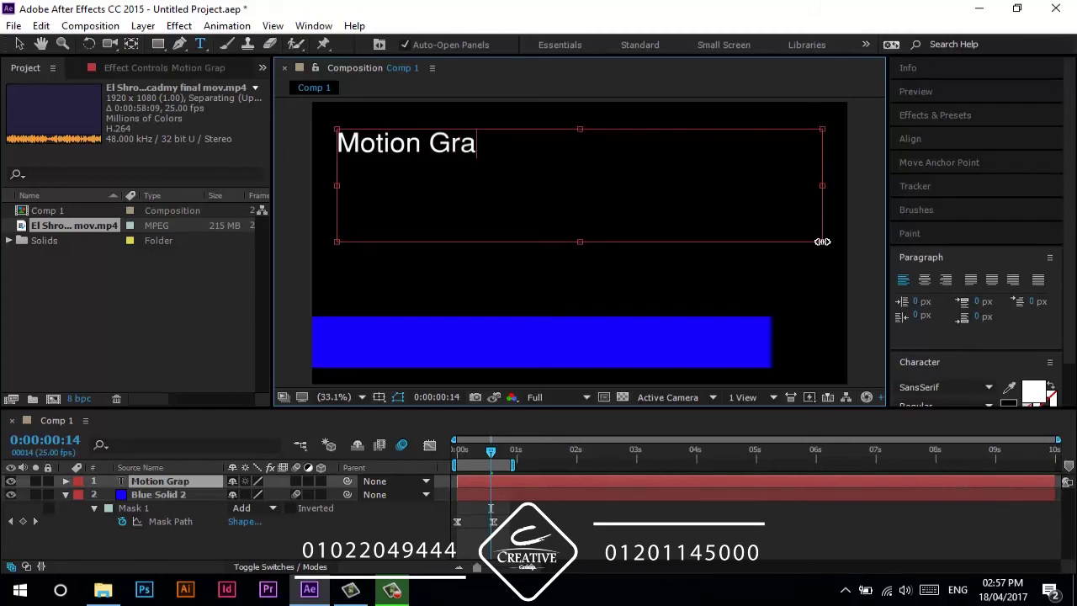
text(phic)
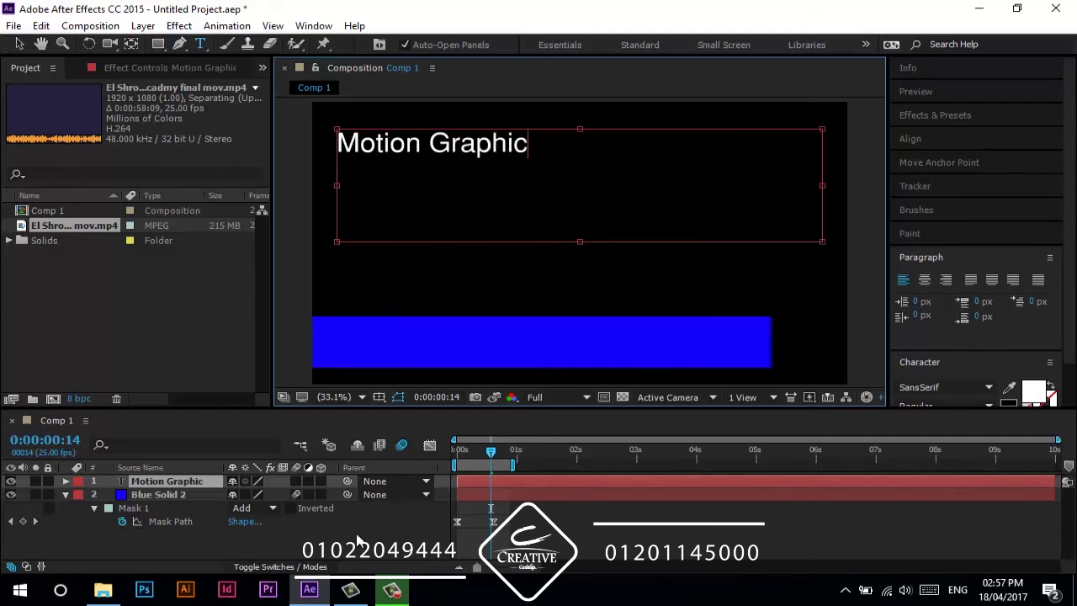
click(202, 486)
double_click(202, 486)
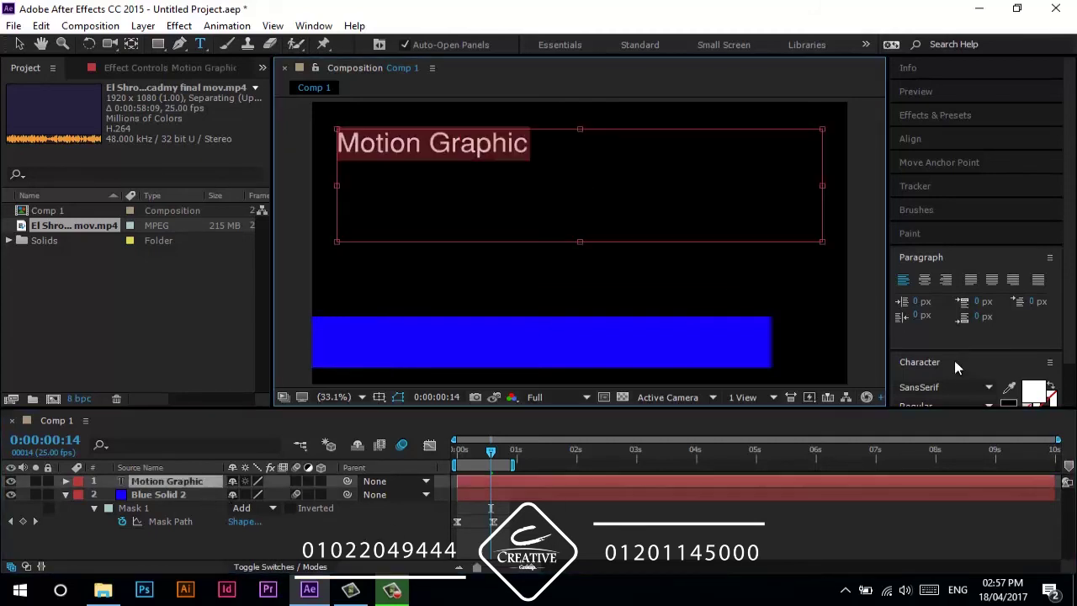
- Search the font family field for a Script font
click(943, 385)
text(ScriptC)
key(BackSpace)
- Set the title font to Script MT Bold at 145 px
text(M)
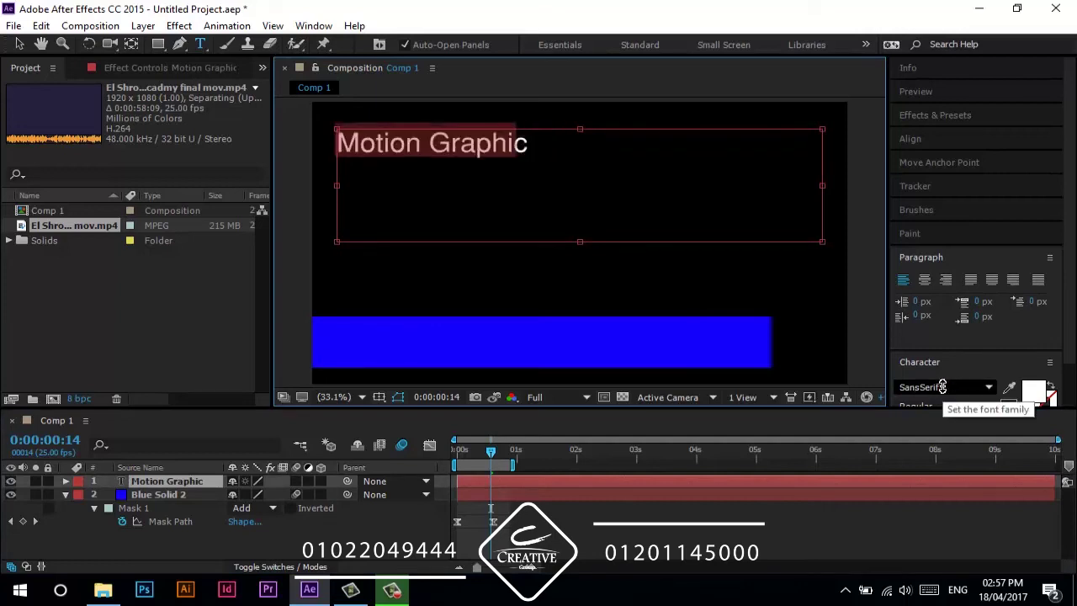
key(Return)
click(317, 547)
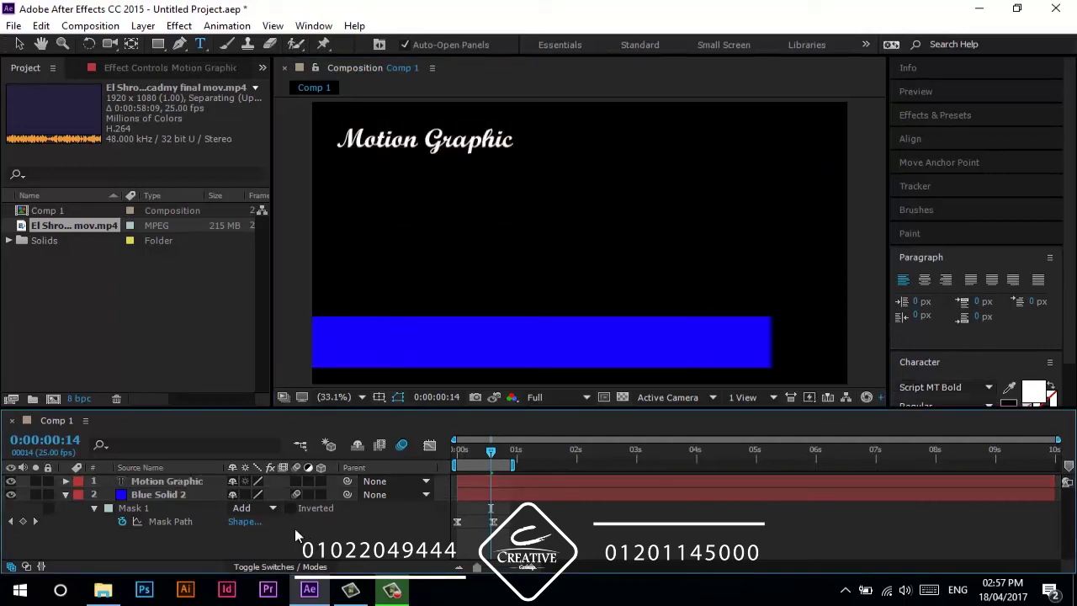
click(195, 482)
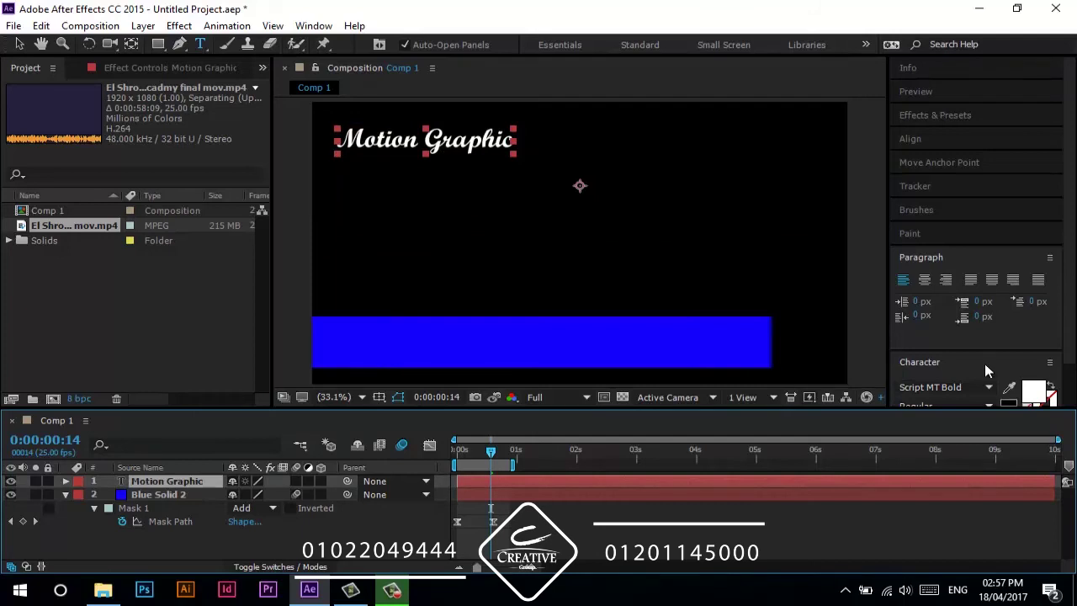
scroll(989, 370, down, 2)
drag(928, 379, 965, 387)
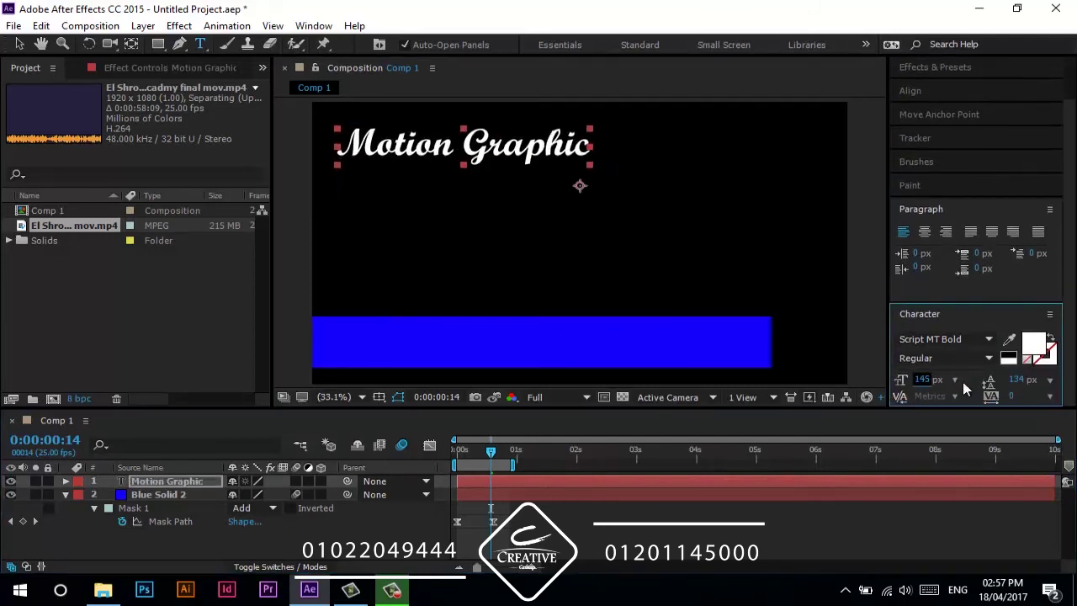
scroll(940, 215, up, 2)
- Centre the title's anchor point and align it to the composition centre
click(941, 162)
click(935, 206)
click(934, 143)
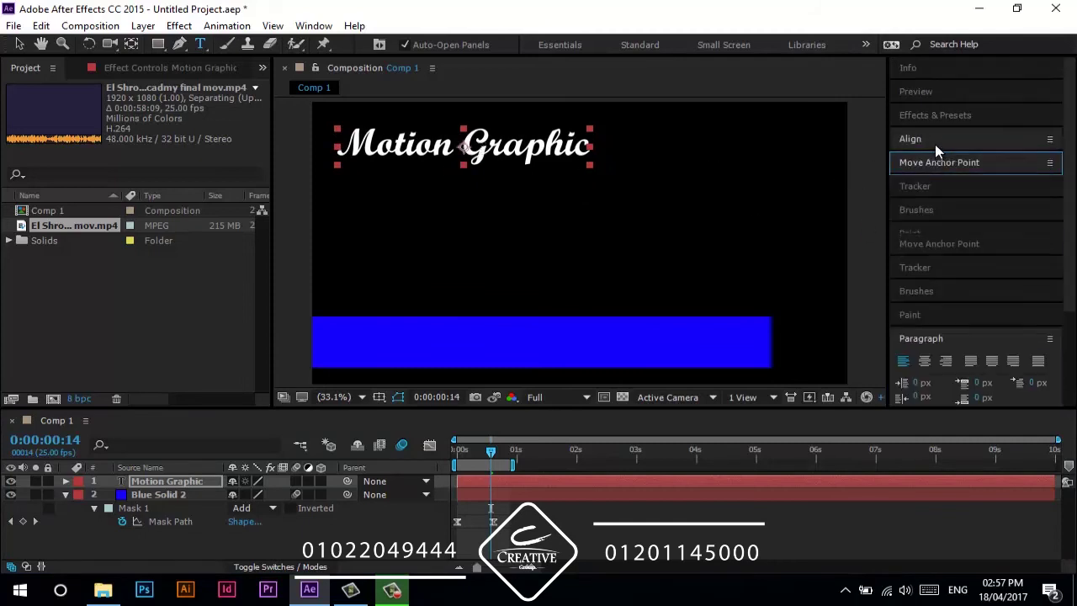
click(934, 178)
click(1020, 178)
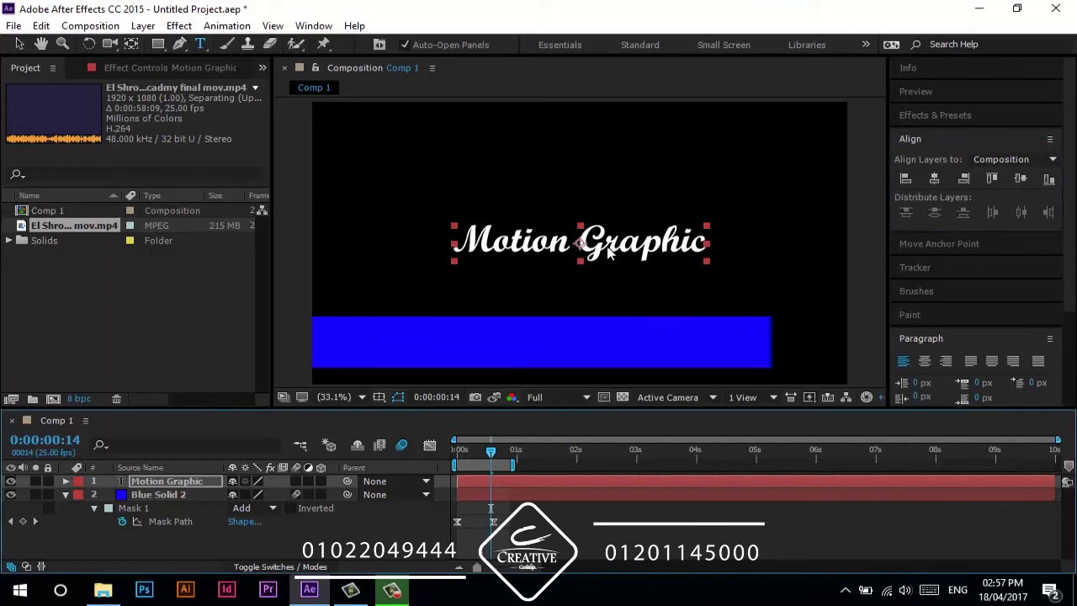
- Move the Motion Graphic title down onto the blue bar
key(v)
drag(602, 243, 546, 355)
click(387, 555)
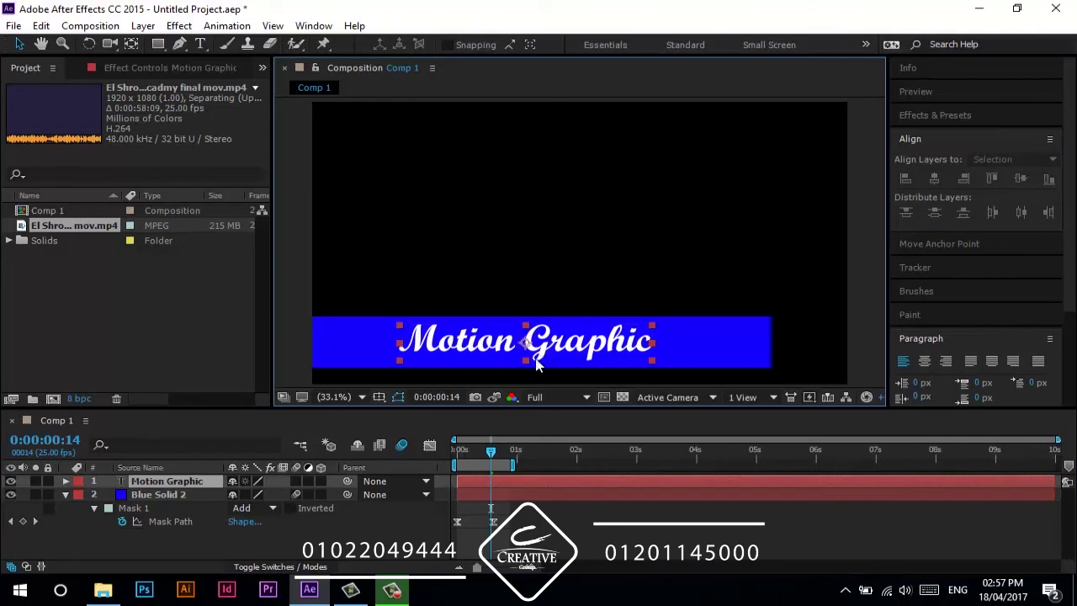
drag(490, 453, 444, 476)
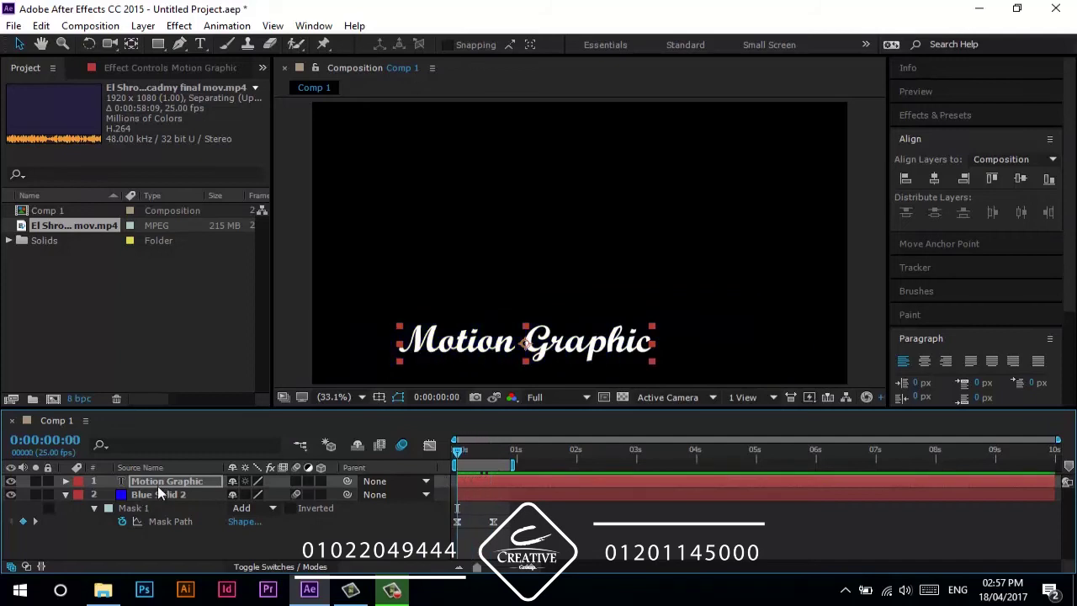
- Keyframe the title's Position so it slides in from off-screen left by frame 15
key(p)
click(108, 495)
drag(470, 448, 494, 460)
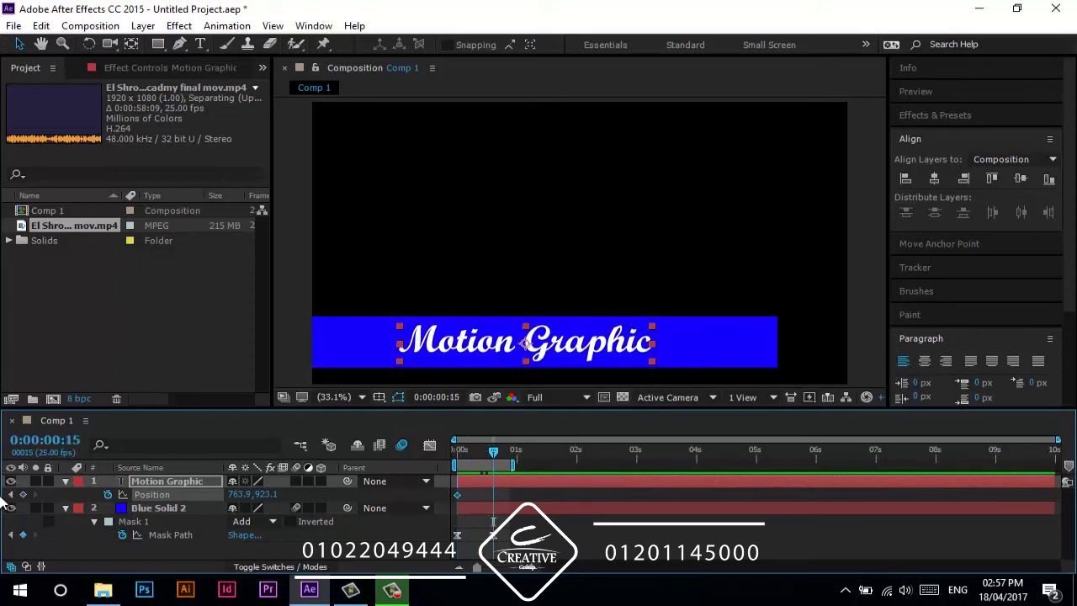
click(454, 458)
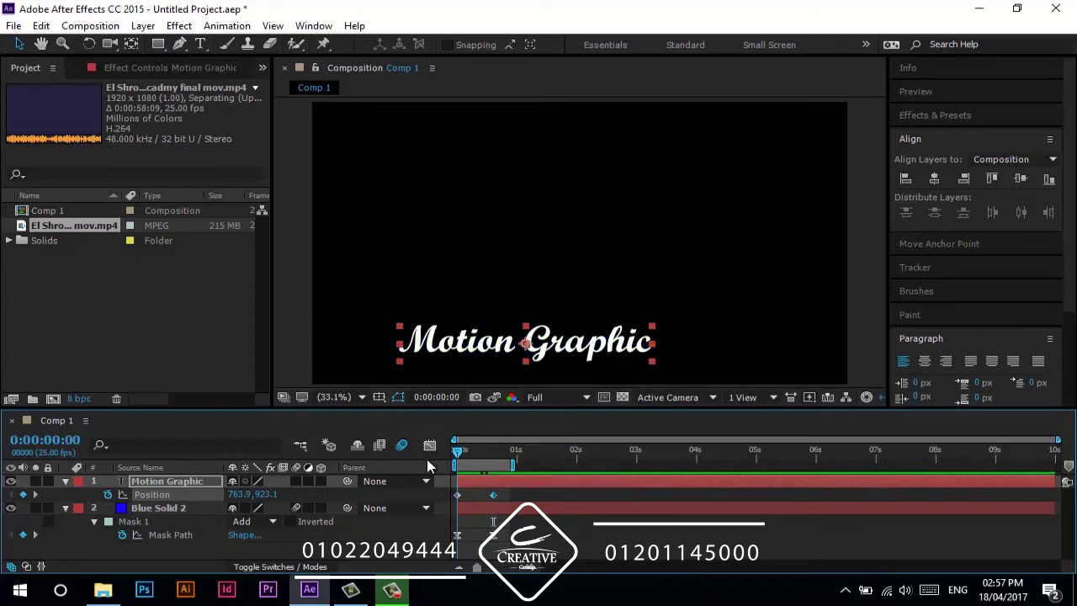
drag(505, 350, 158, 353)
- Apply Easy Ease to both Position keyframes and preview the slide-in
click(500, 494)
click(455, 496)
right_click(457, 495)
mouse_move(629, 485)
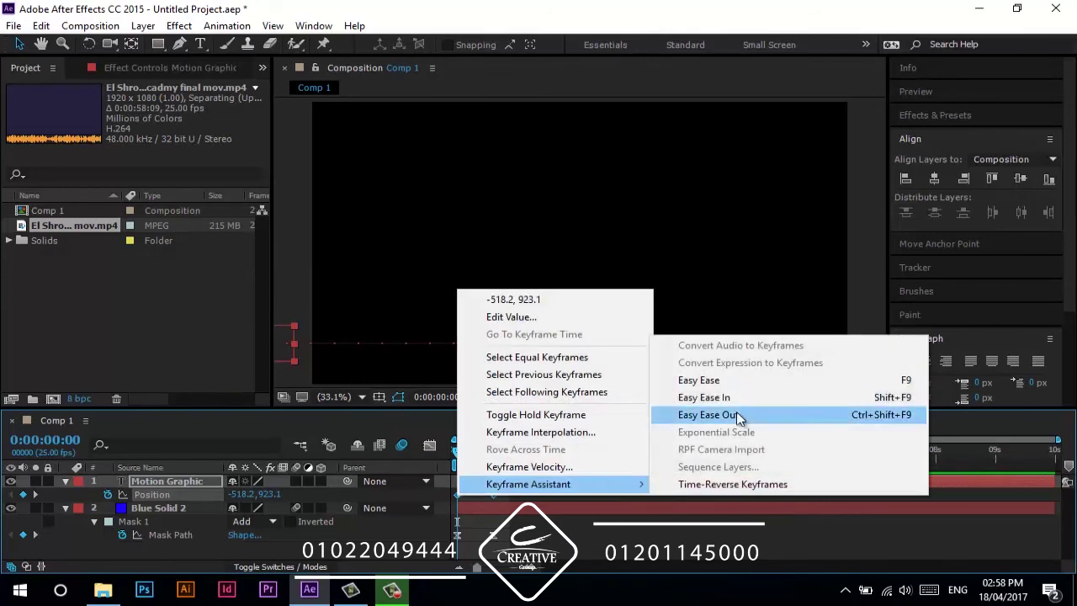
click(707, 381)
click(425, 552)
key(space)
click(469, 452)
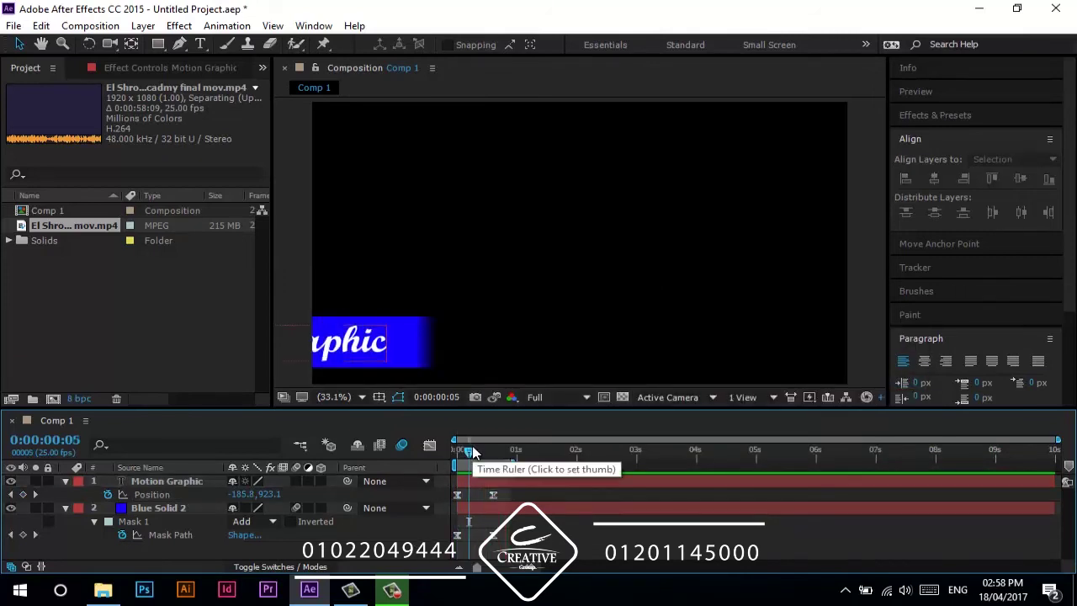
drag(473, 452, 423, 461)
key(space)
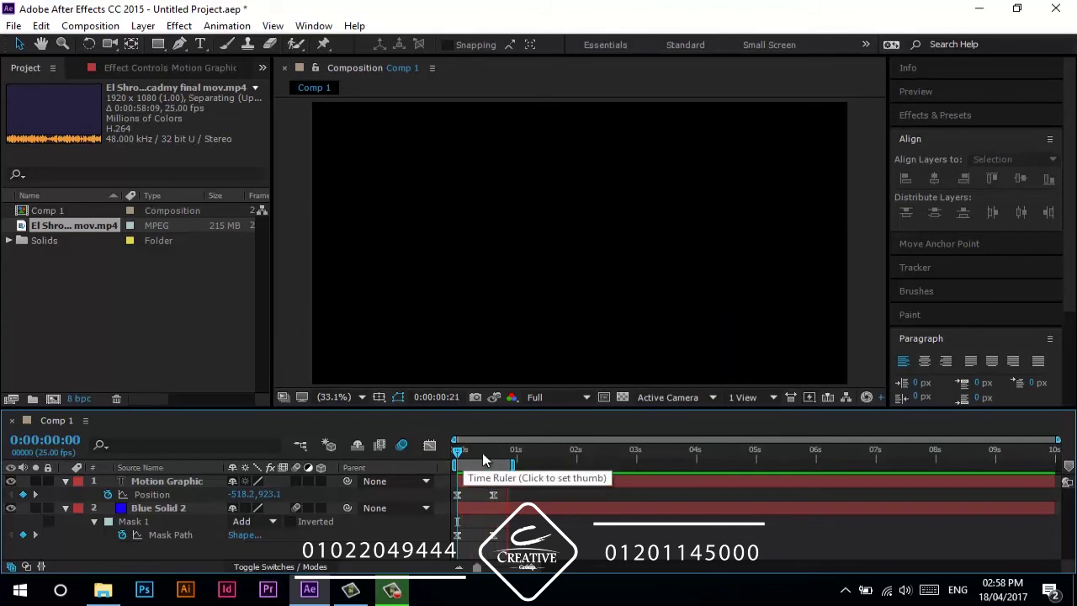
- Nudge the Motion Graphic text slightly left and preview the slide-in
scroll(344, 365, down, 2)
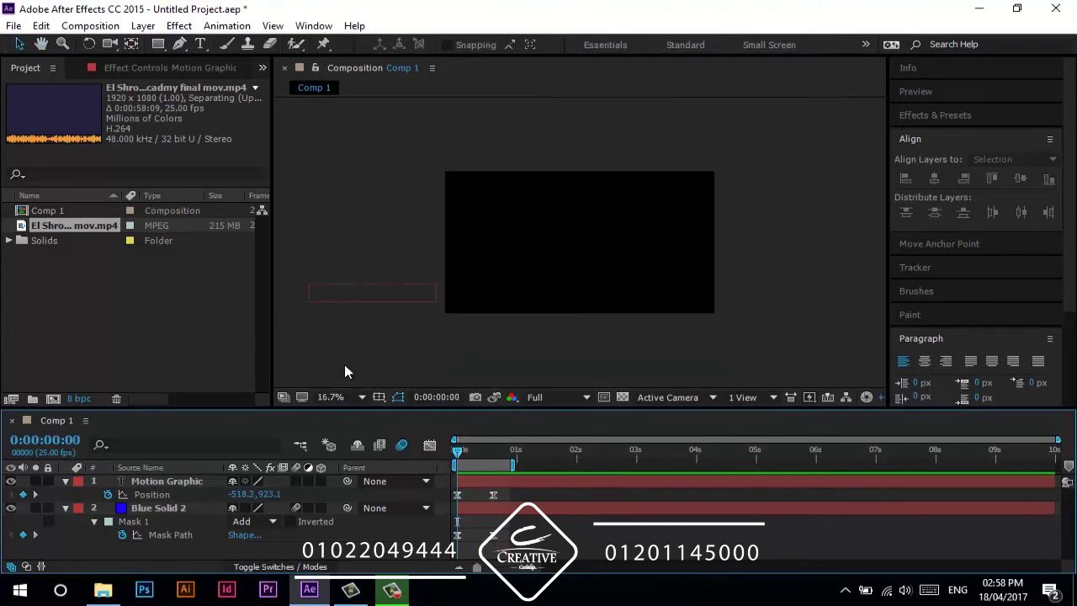
drag(378, 298, 364, 298)
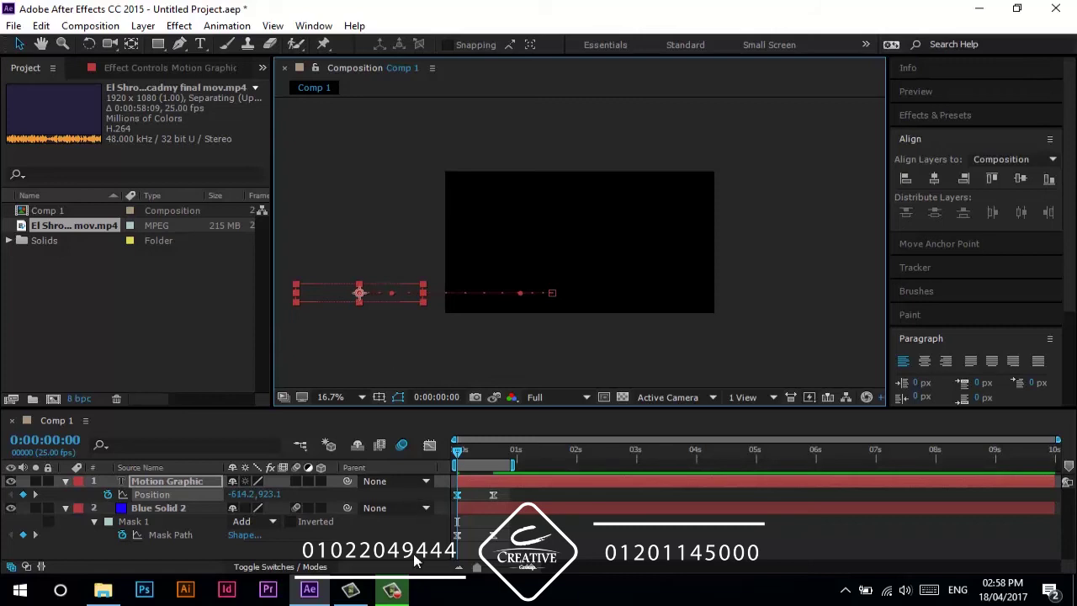
click(461, 360)
scroll(461, 358, up, 2)
key(space)
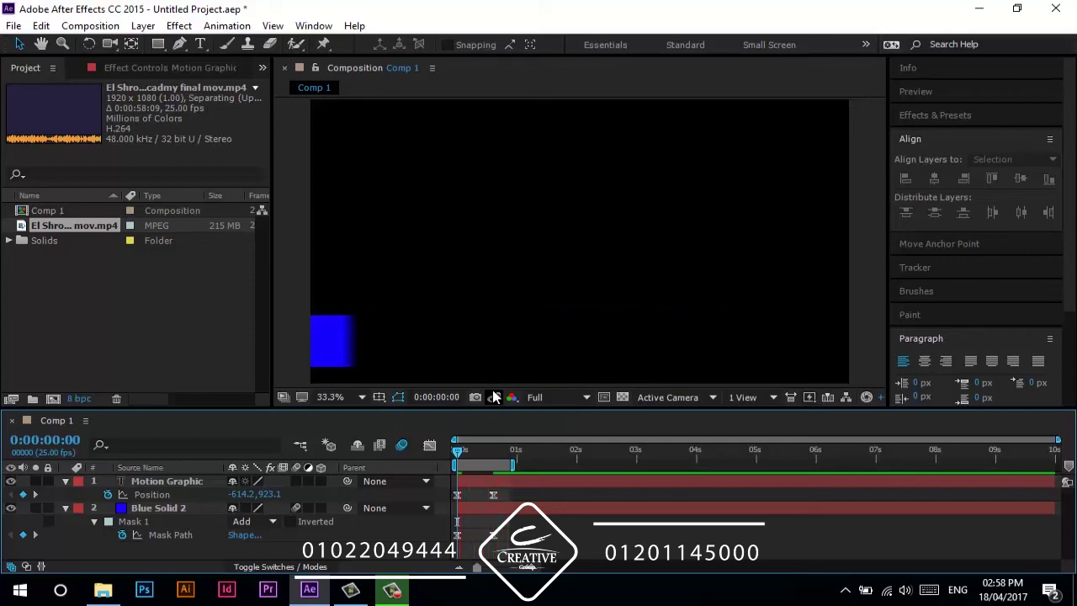
click(478, 453)
- At frame 15, remove the title's Position animation, fixing it at 763.9, 923.1
drag(478, 454, 491, 457)
click(108, 495)
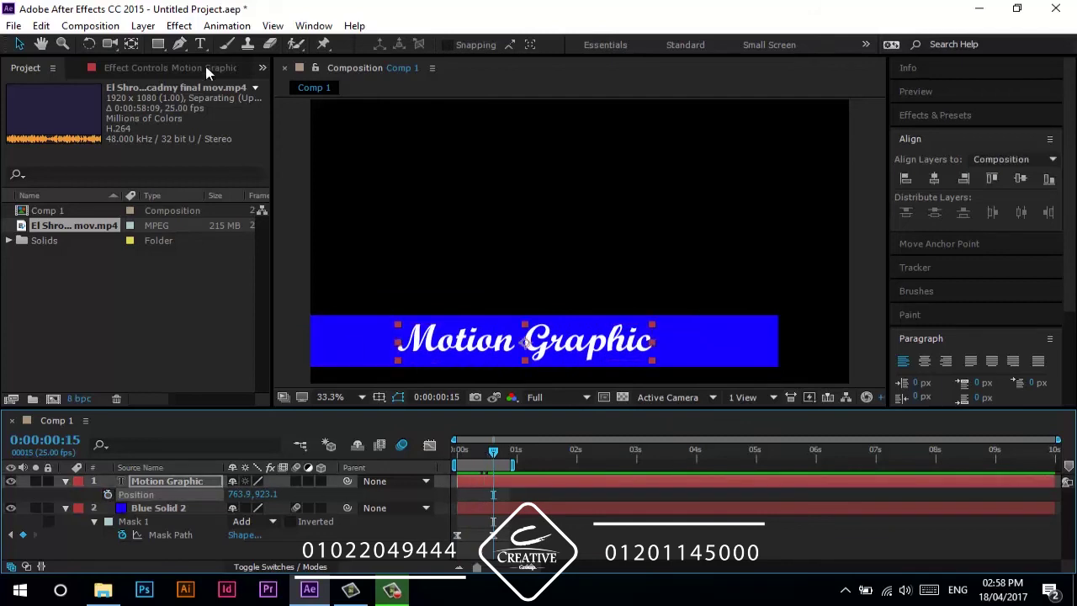
click(159, 44)
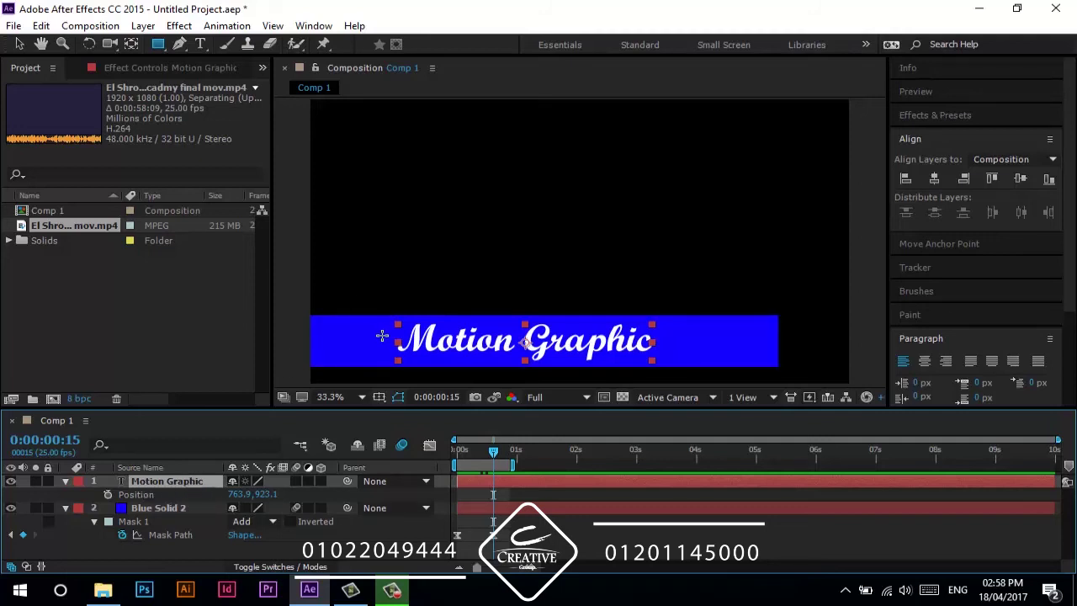
- Draw a rectangle mask around the title and keyframe its Mask Path at frame 15
drag(482, 460, 493, 460)
drag(388, 317, 661, 372)
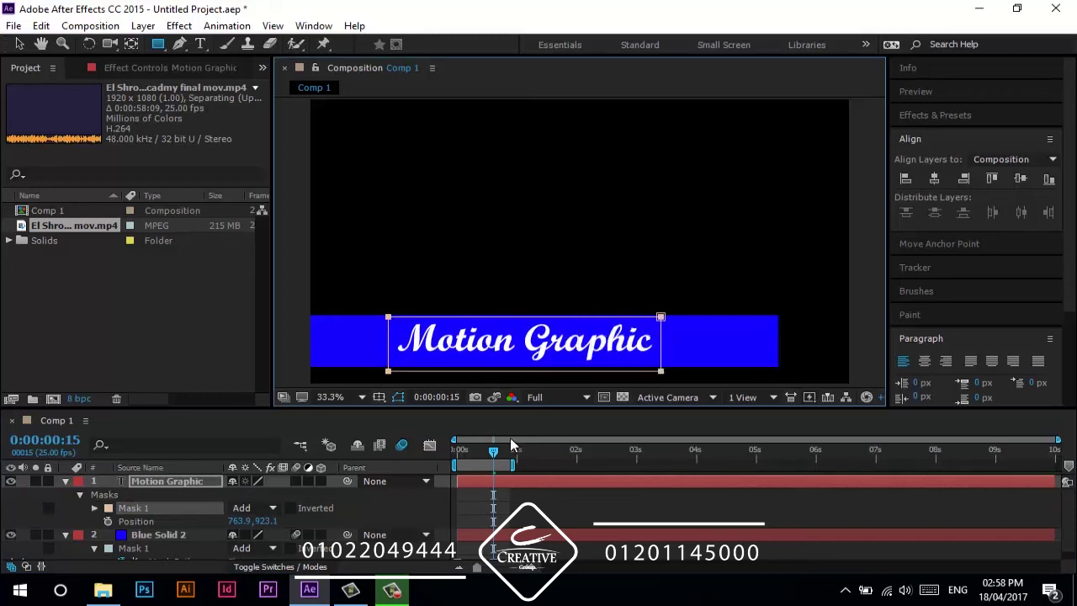
key(m)
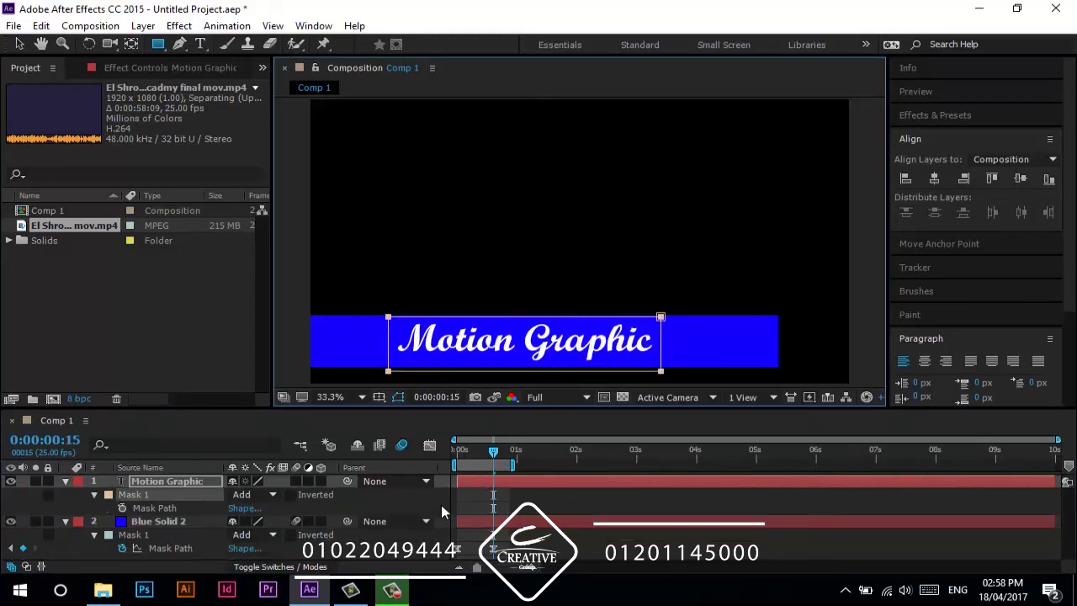
click(122, 508)
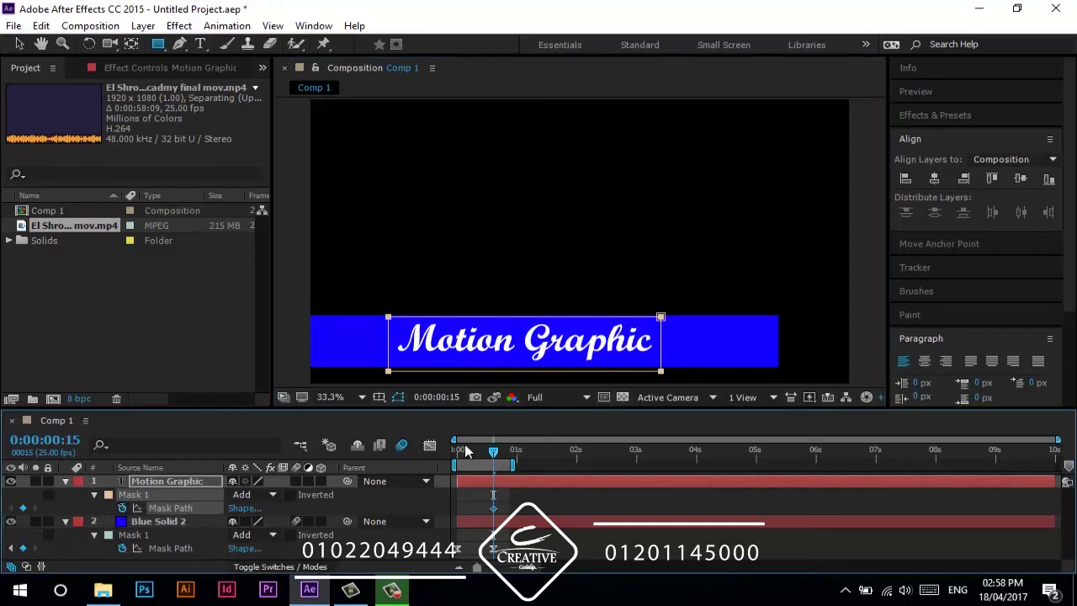
- At frame 4, shrink the text mask to hide the title, then preview the reveal
drag(493, 452, 467, 464)
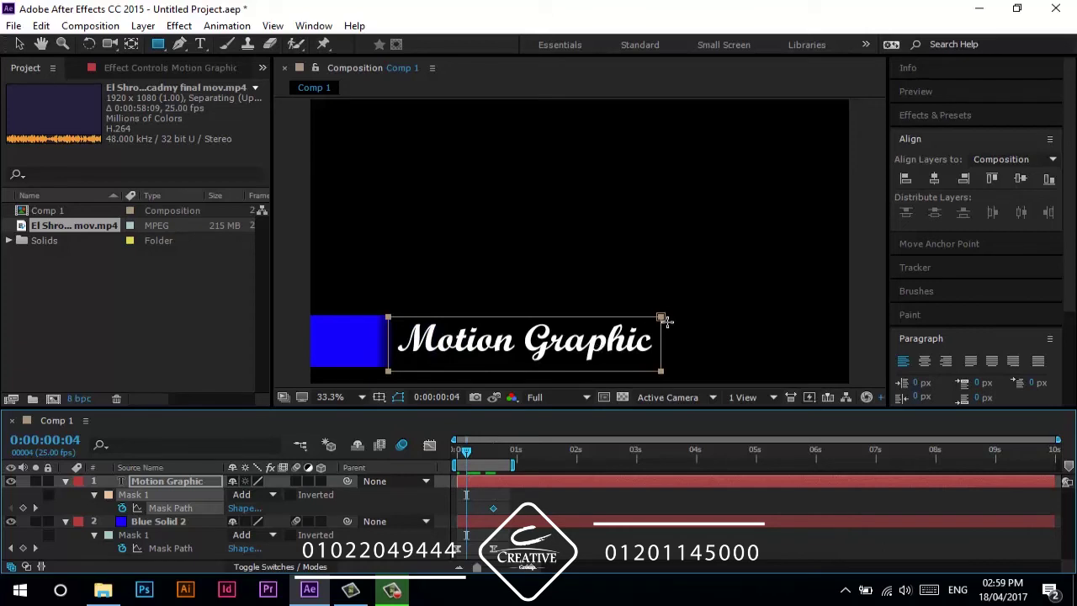
key(v)
drag(658, 355, 394, 369)
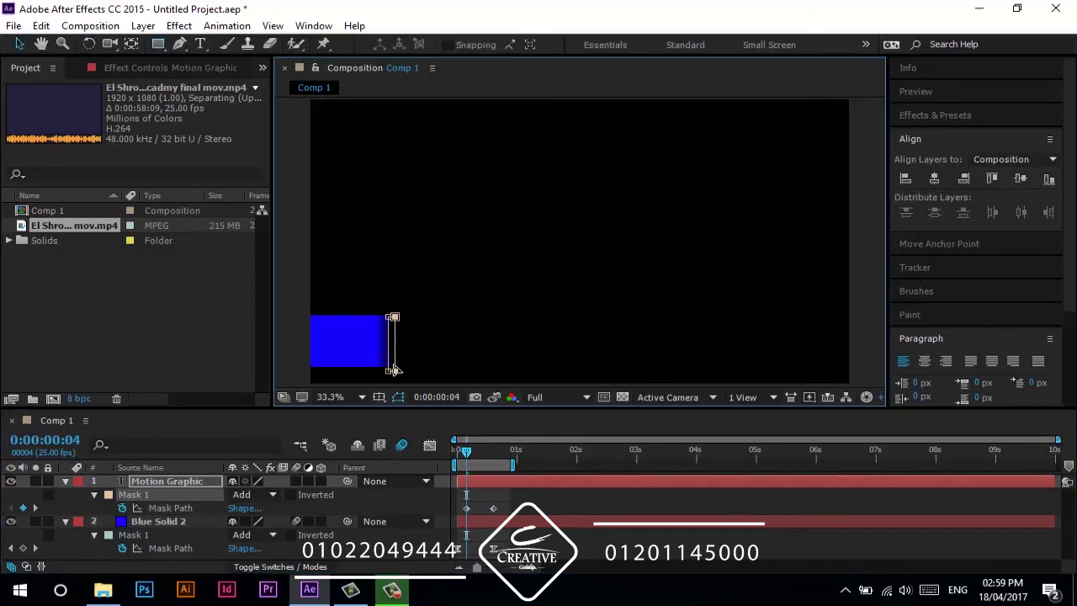
drag(461, 457, 483, 505)
drag(477, 455, 449, 456)
key(space)
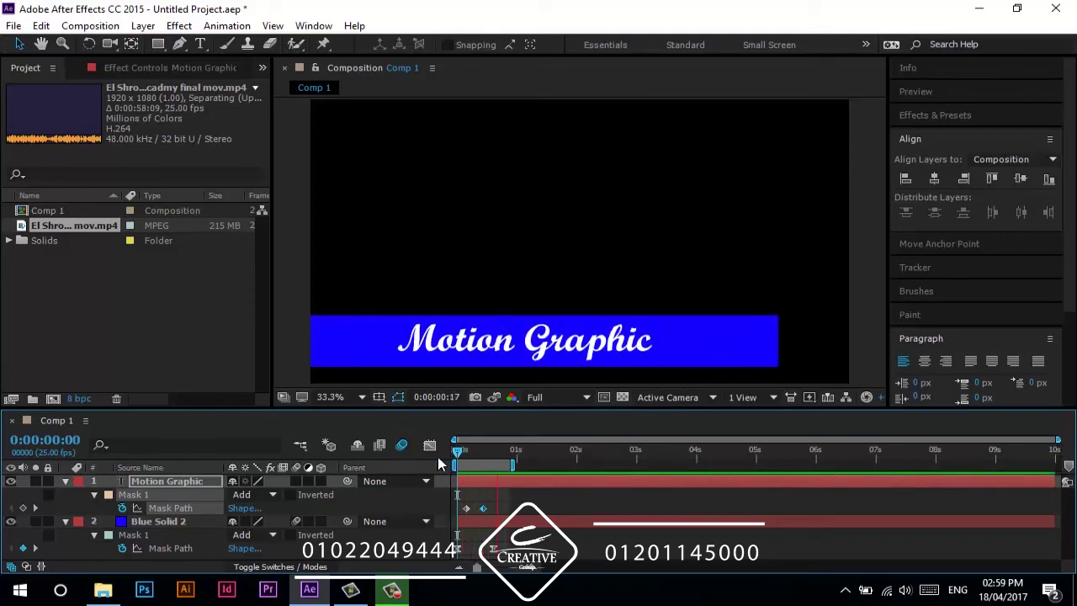
mouse_move(461, 453)
mouse_down()
mouse_move(476, 453)
mouse_move(466, 452)
mouse_up()
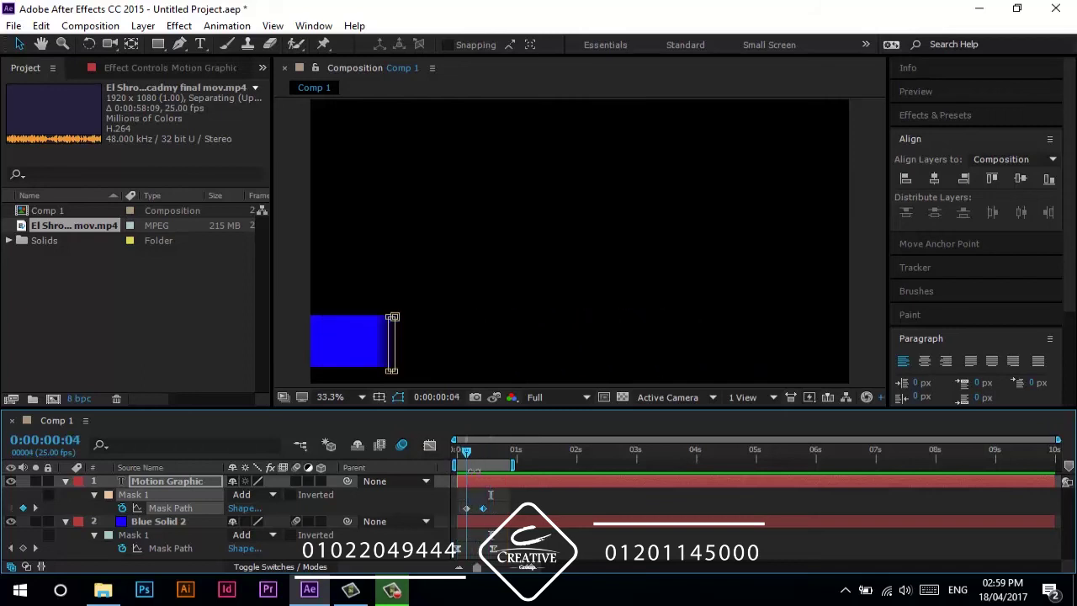
- Ease the mask keyframes and feather the mask 36 pixels horizontally
click(468, 509)
right_click(464, 509)
mouse_move(577, 496)
click(707, 392)
key(f)
drag(246, 507, 276, 514)
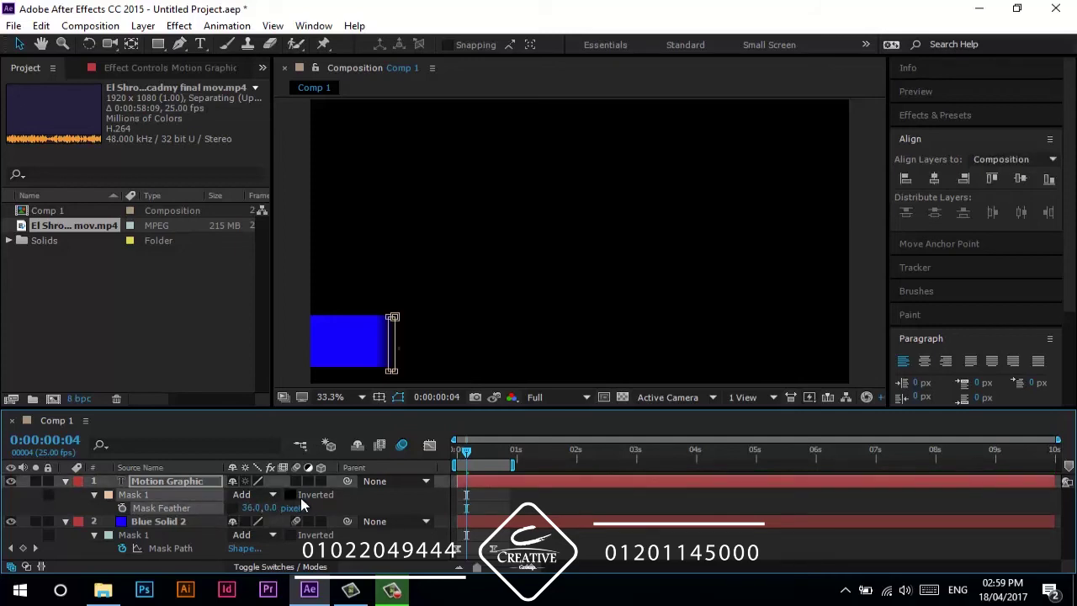
click(334, 505)
click(484, 481)
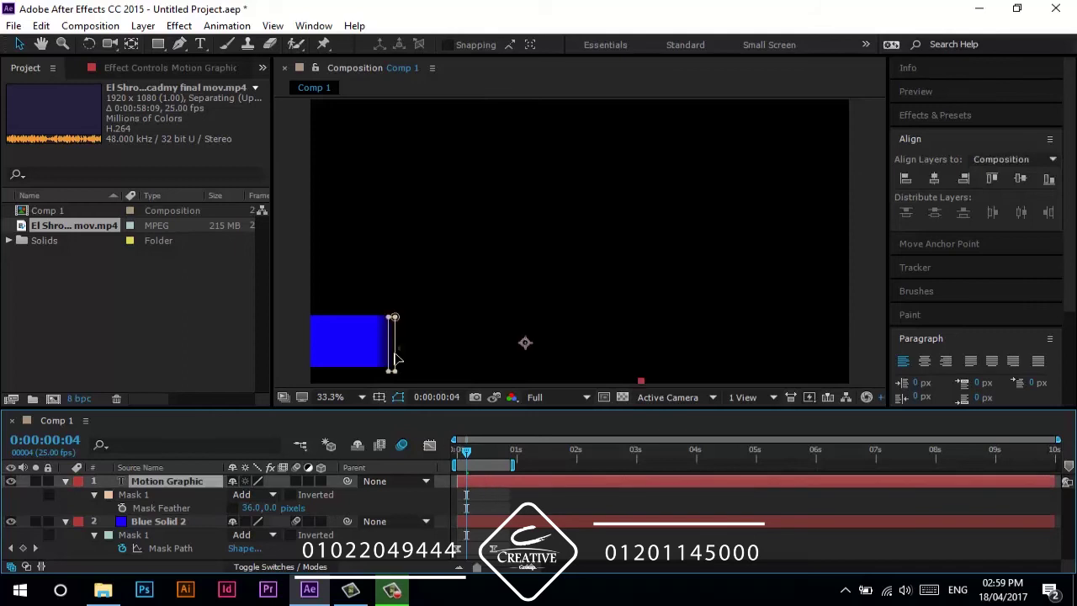
click(396, 321)
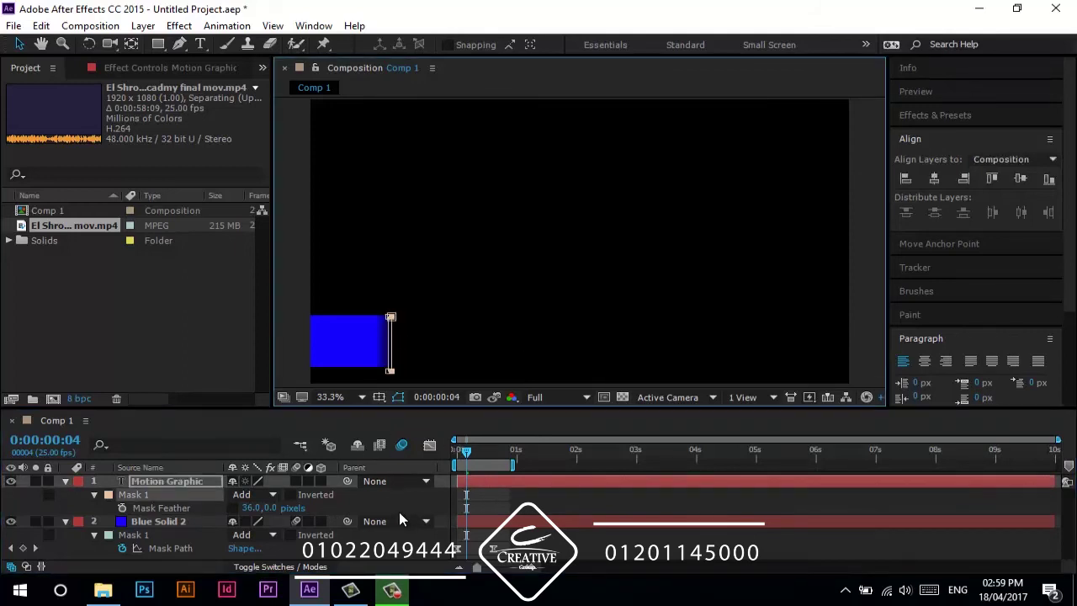
click(399, 512)
key(space)
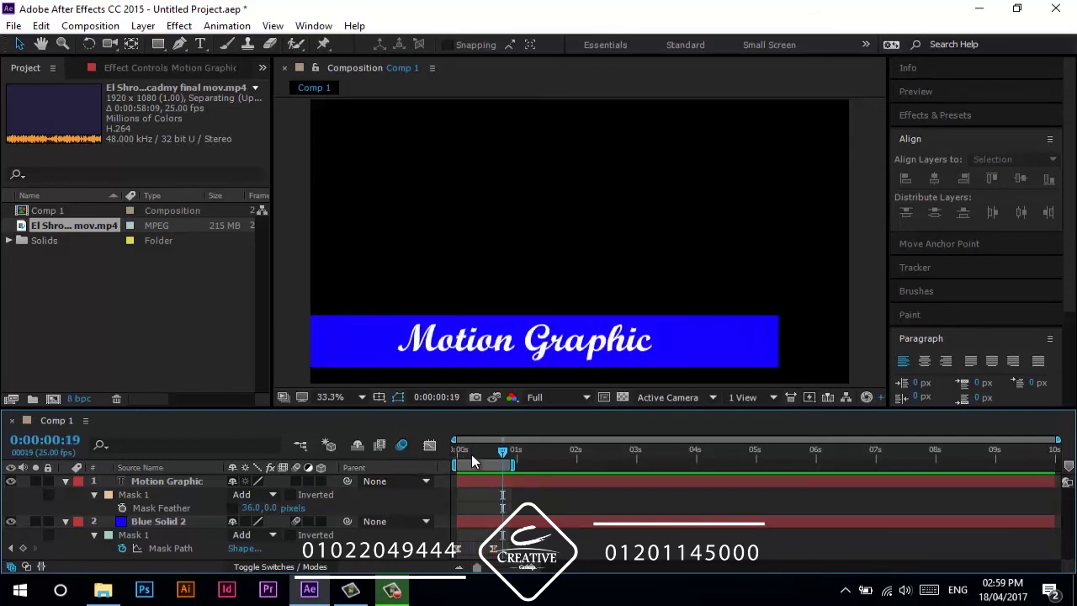
key(space)
- Duplicate the Blue Solid 2 layer
click(169, 526)
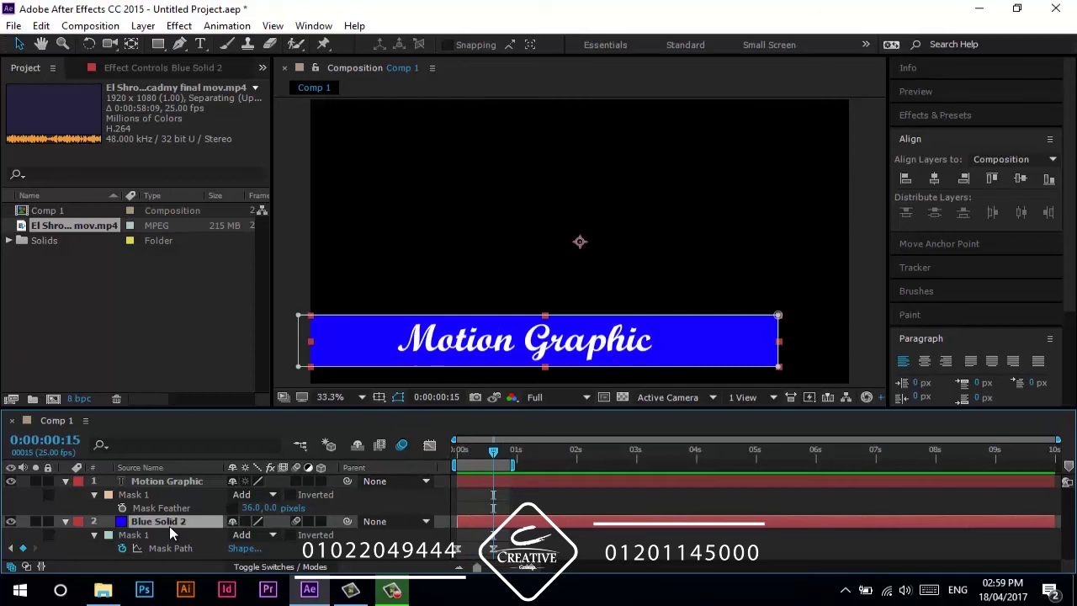
key(ctrl+d)
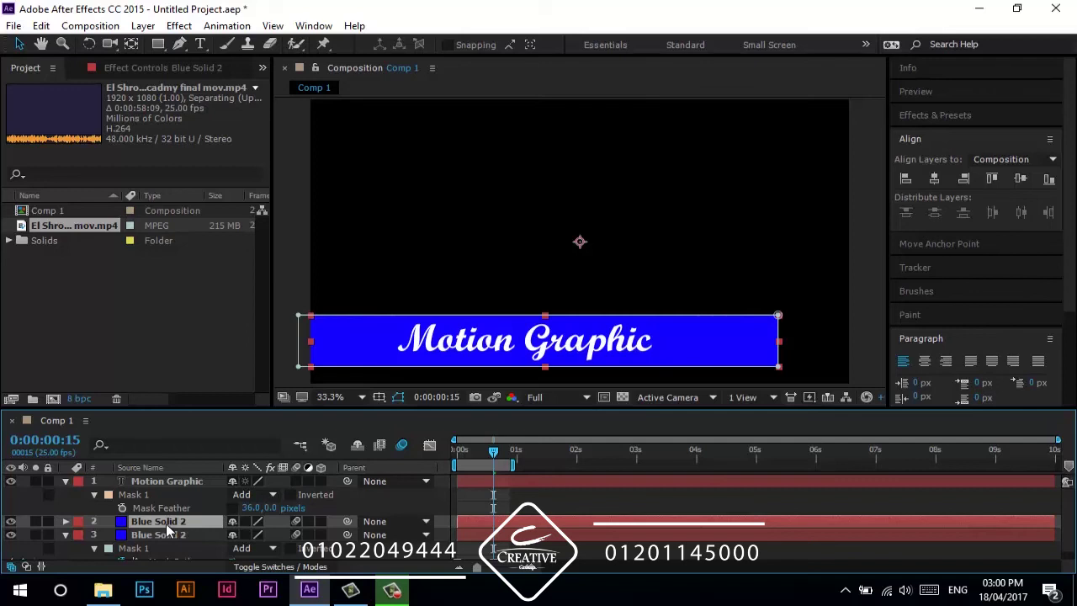
click(149, 26)
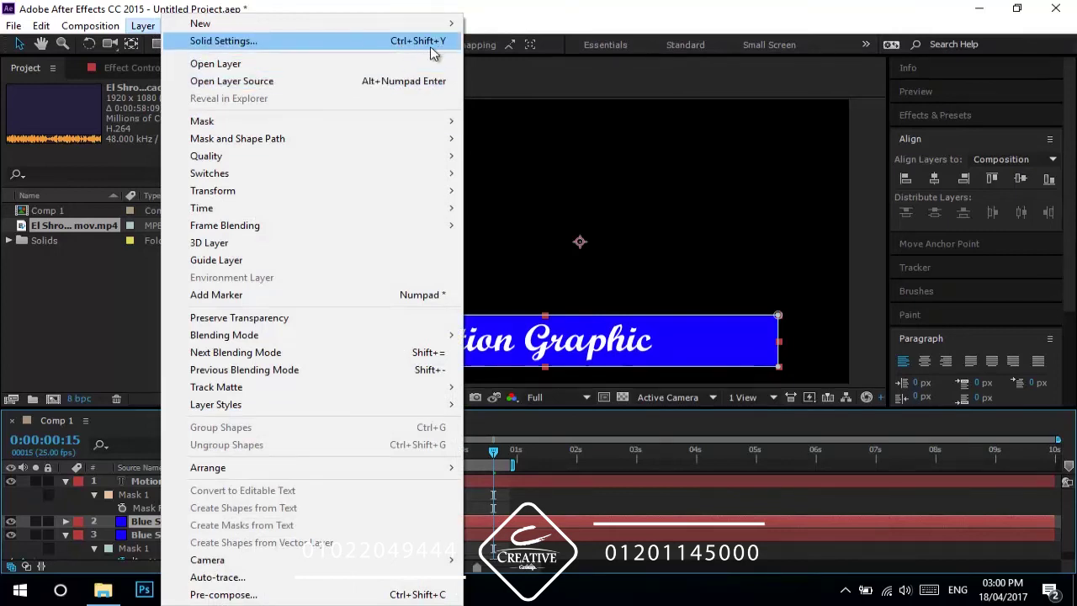
click(141, 528)
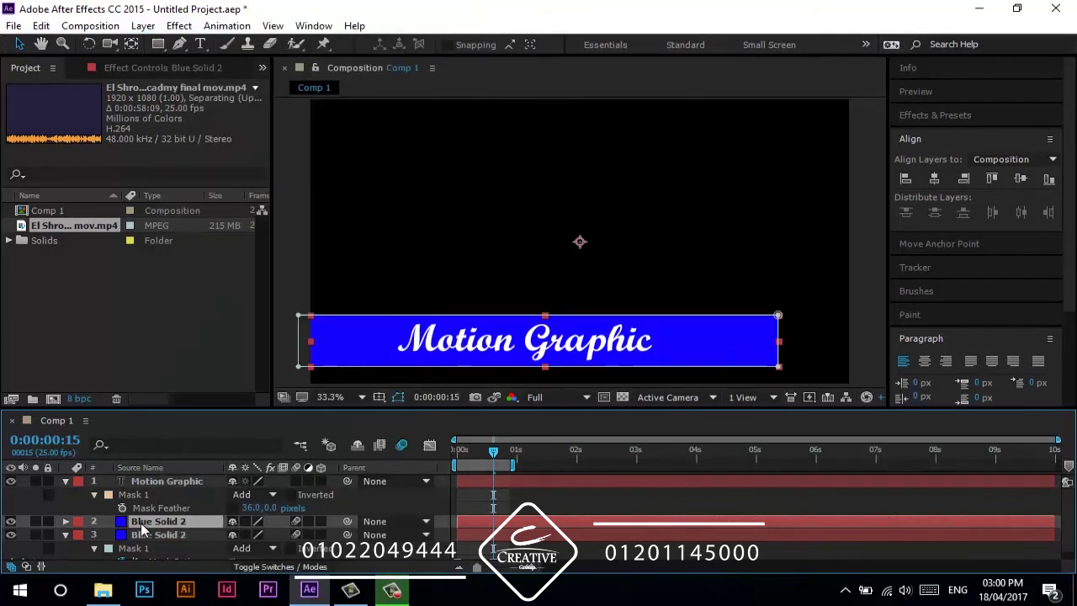
- Change the duplicate's solid colour to white, making a new White Solid 1
key(ctrl+shift+y)
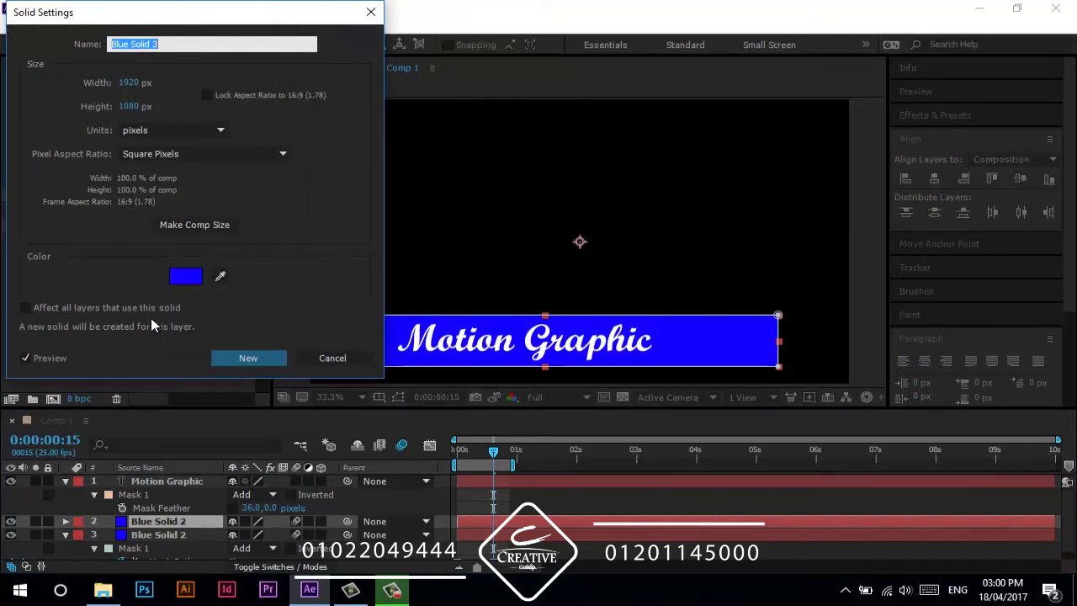
click(185, 277)
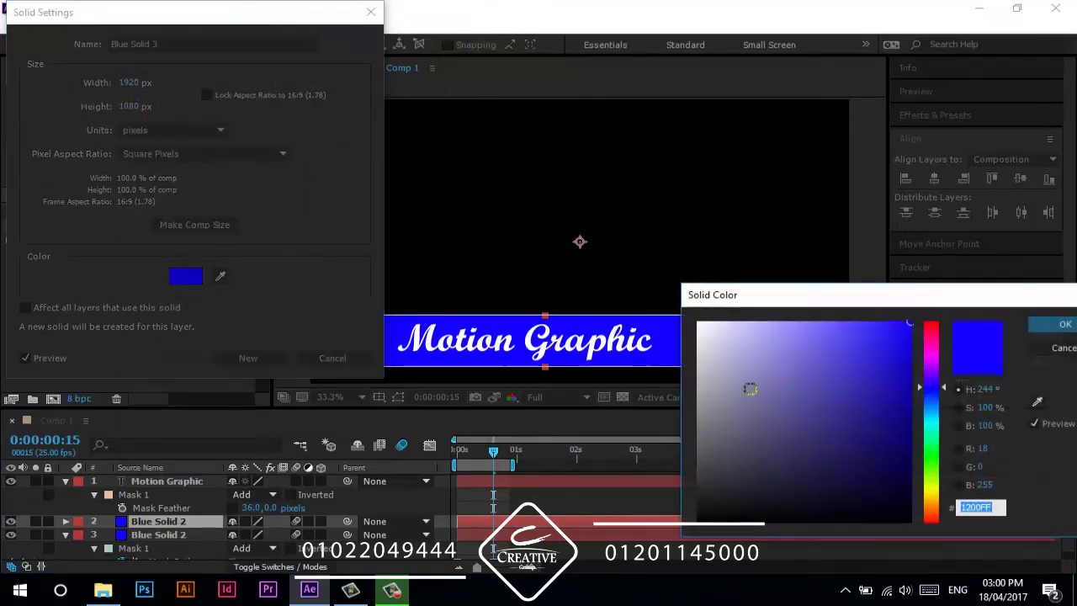
drag(748, 385, 511, 225)
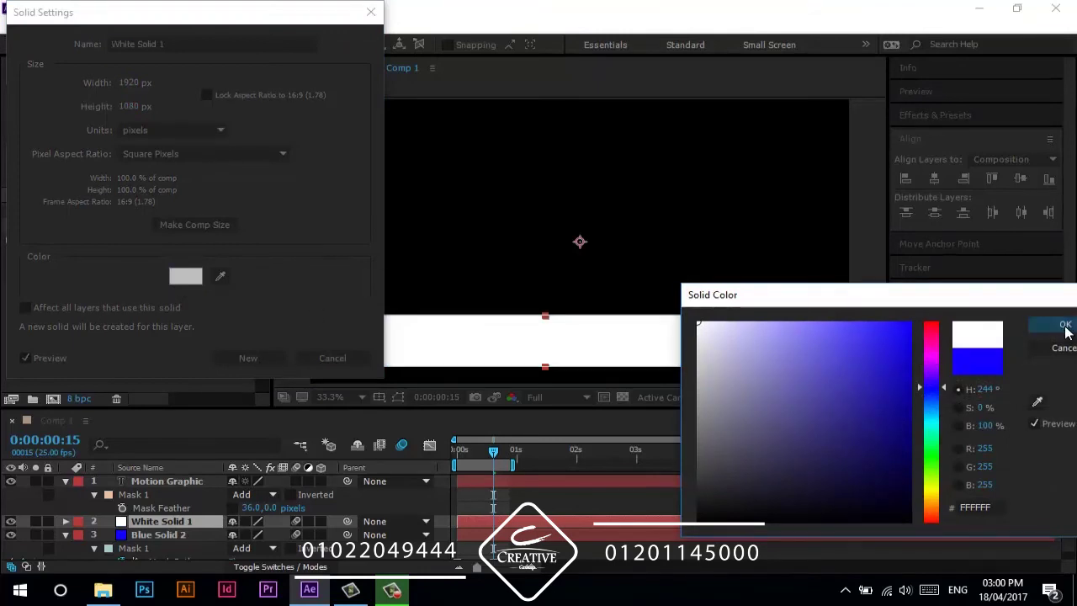
click(1063, 326)
click(222, 365)
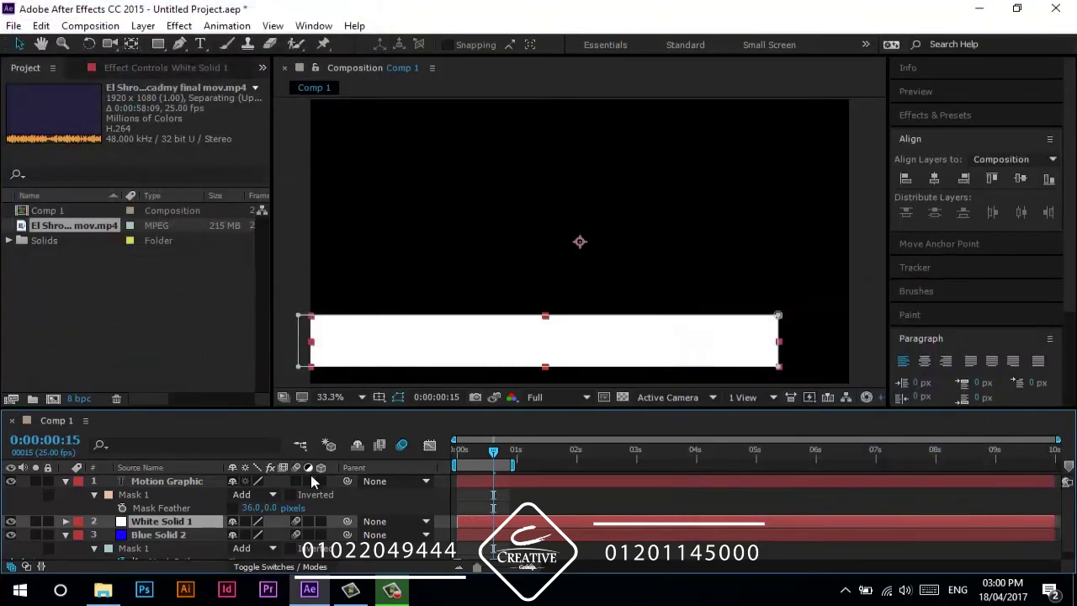
- Lower the white bar mask's top edge to reveal the title, then preview
key(m)
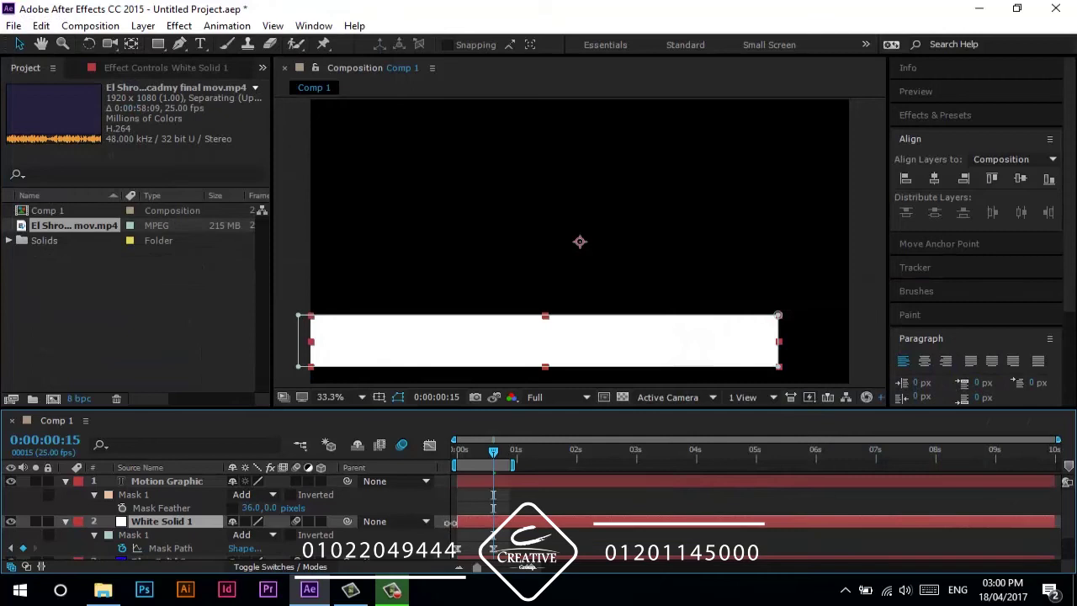
drag(797, 293, 817, 344)
click(190, 521)
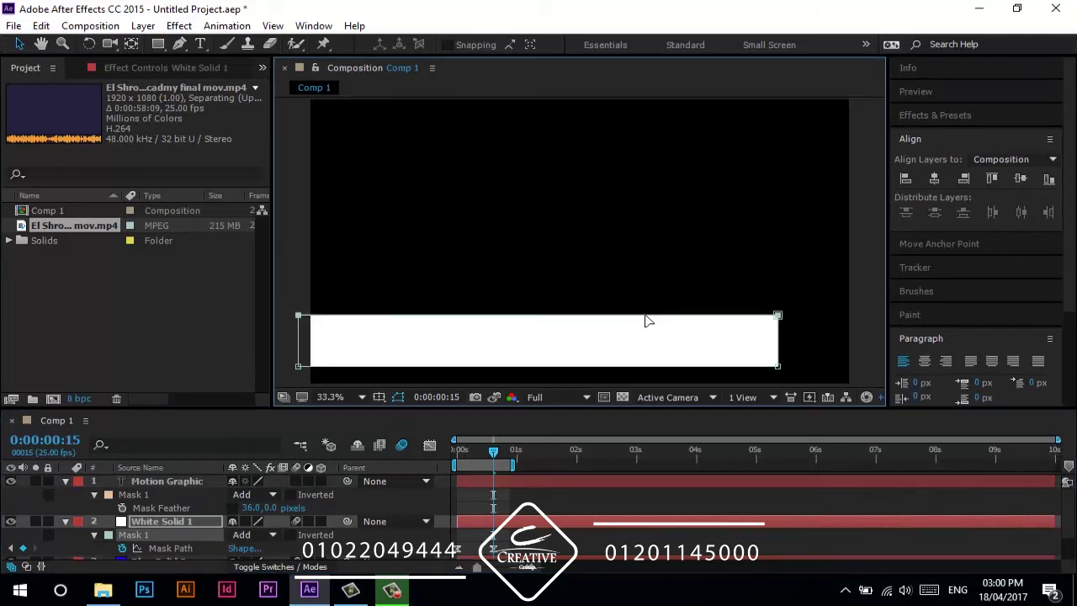
drag(599, 325, 603, 353)
drag(494, 455, 447, 466)
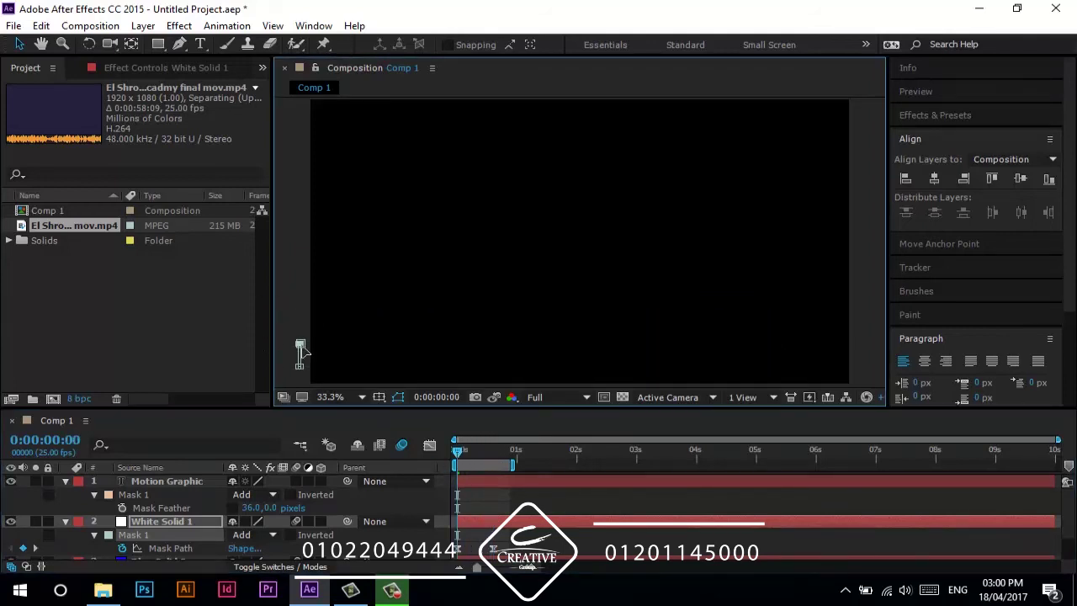
key(space)
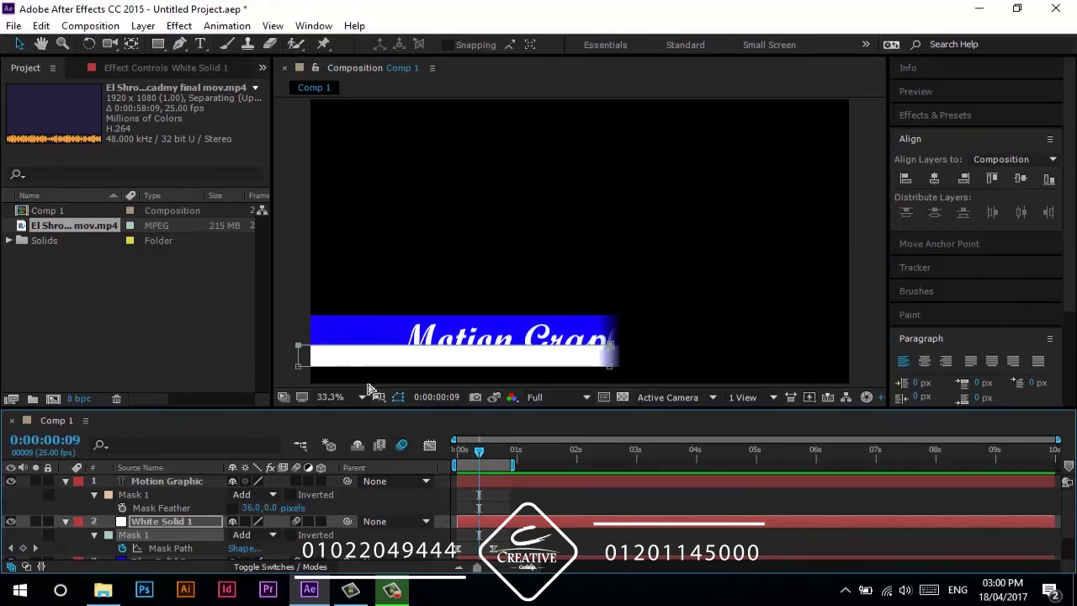
- Make the white bar semi-transparent, around 17% opacity, and preview again
key(t)
drag(235, 536, 173, 540)
key(F2)
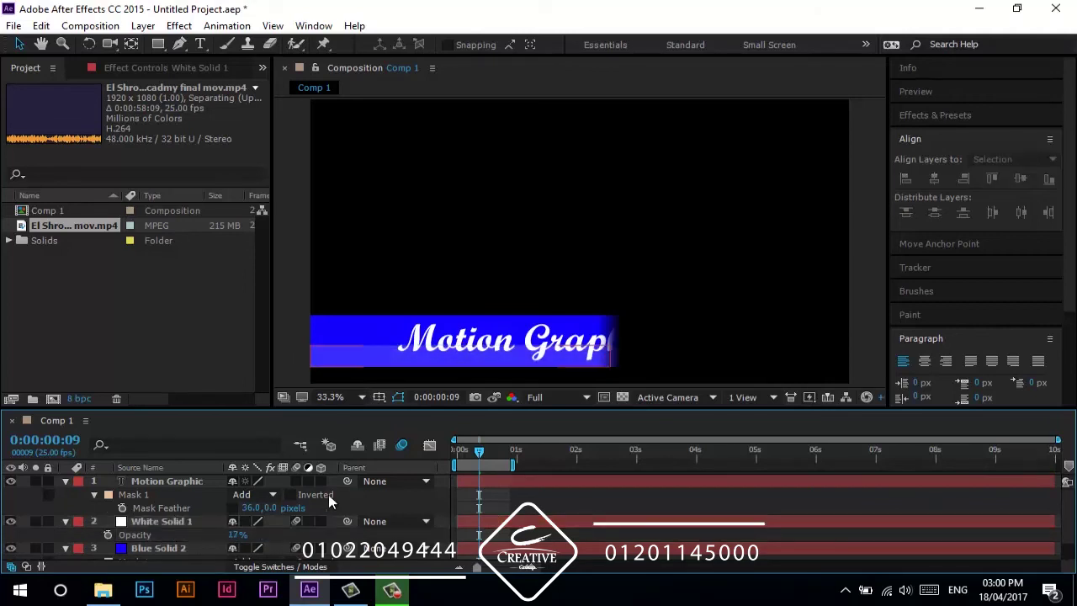
key(space)
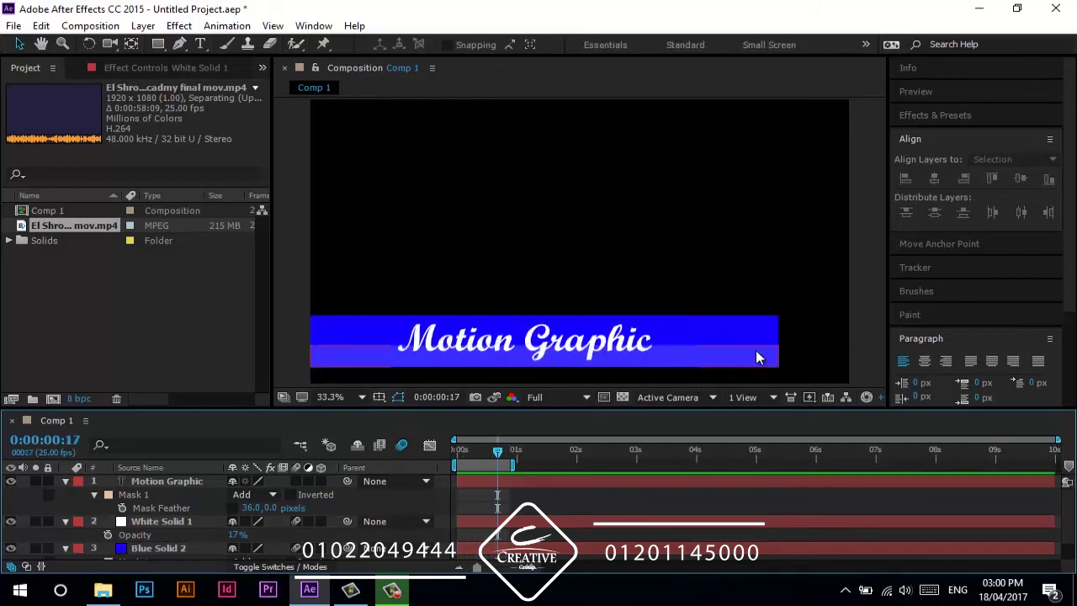
- Feather White Solid 1's mask and set its opacity to 13%
click(176, 521)
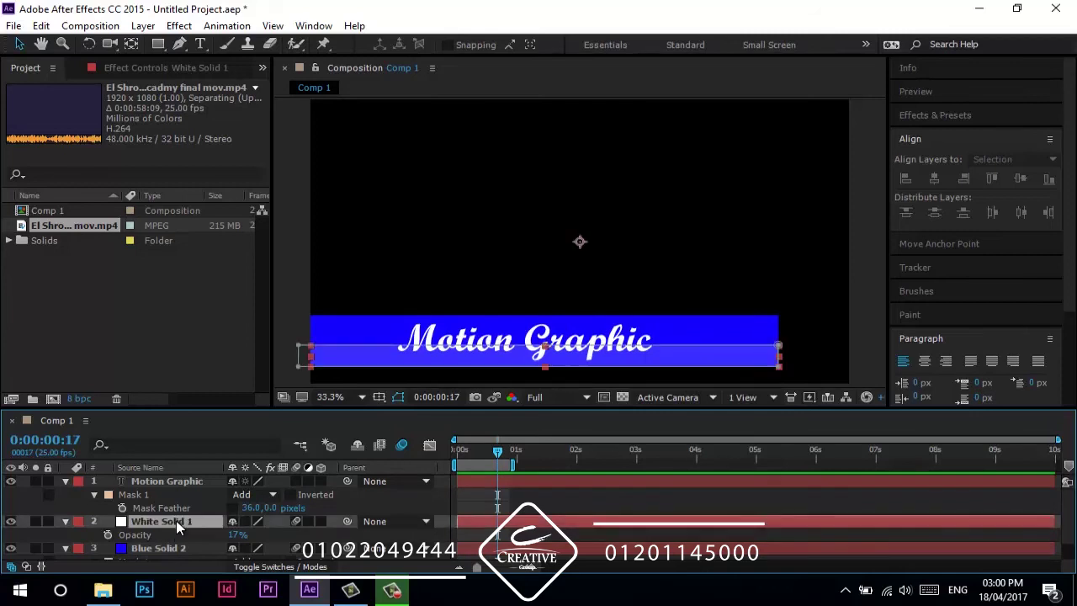
key(f)
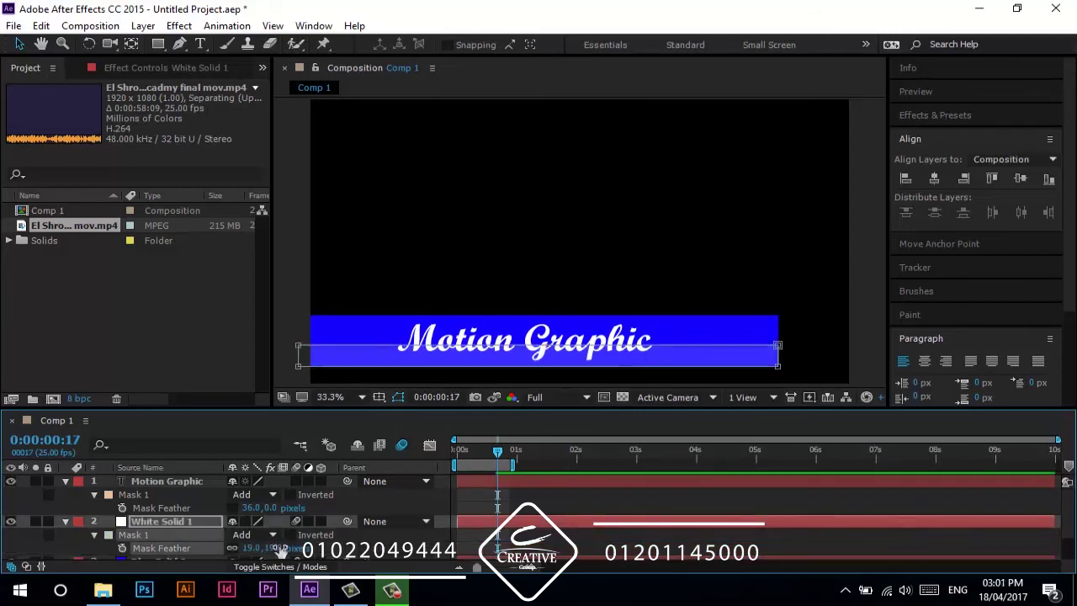
drag(267, 548, 360, 563)
click(201, 524)
key(t)
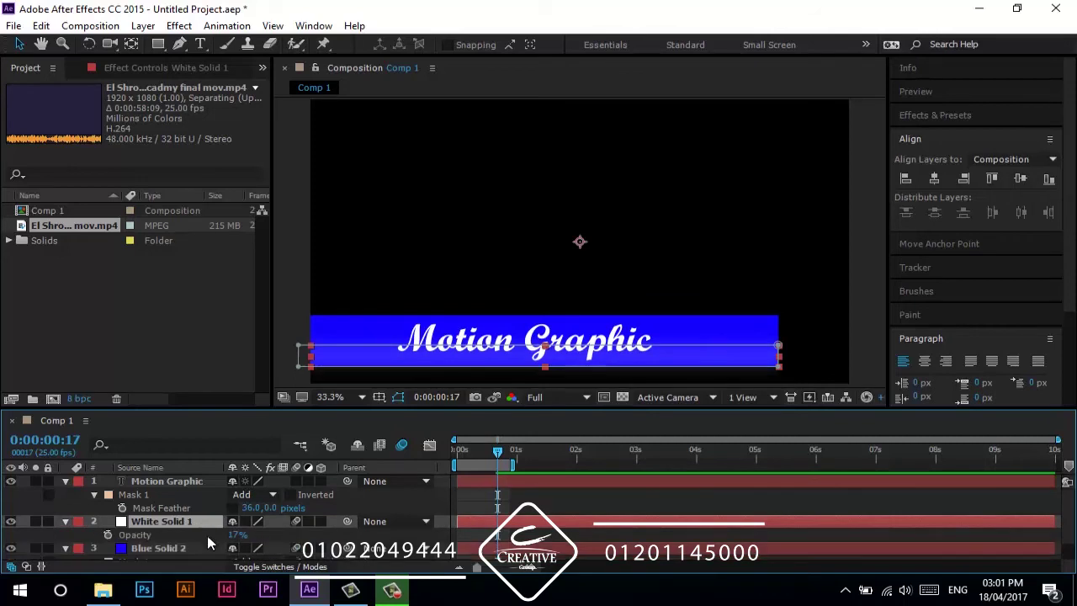
drag(233, 538, 228, 539)
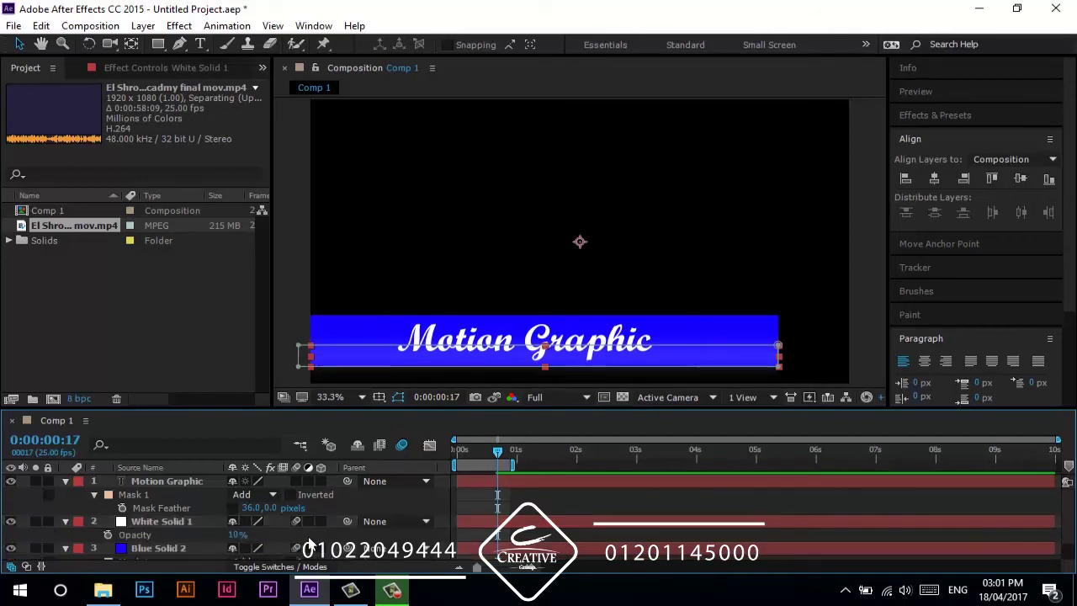
click(236, 535)
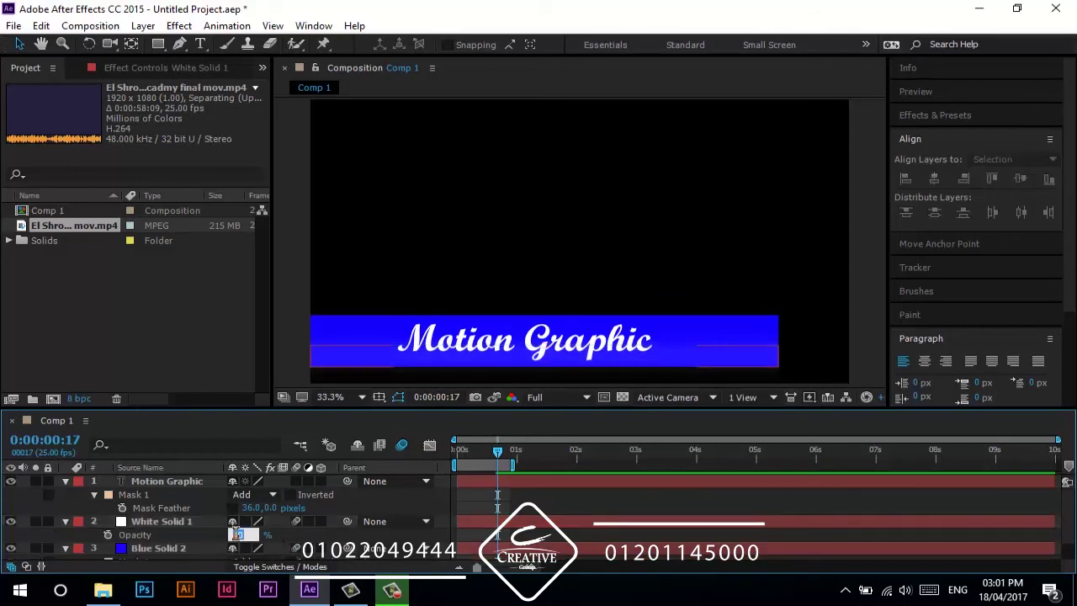
text(13)
key(Return)
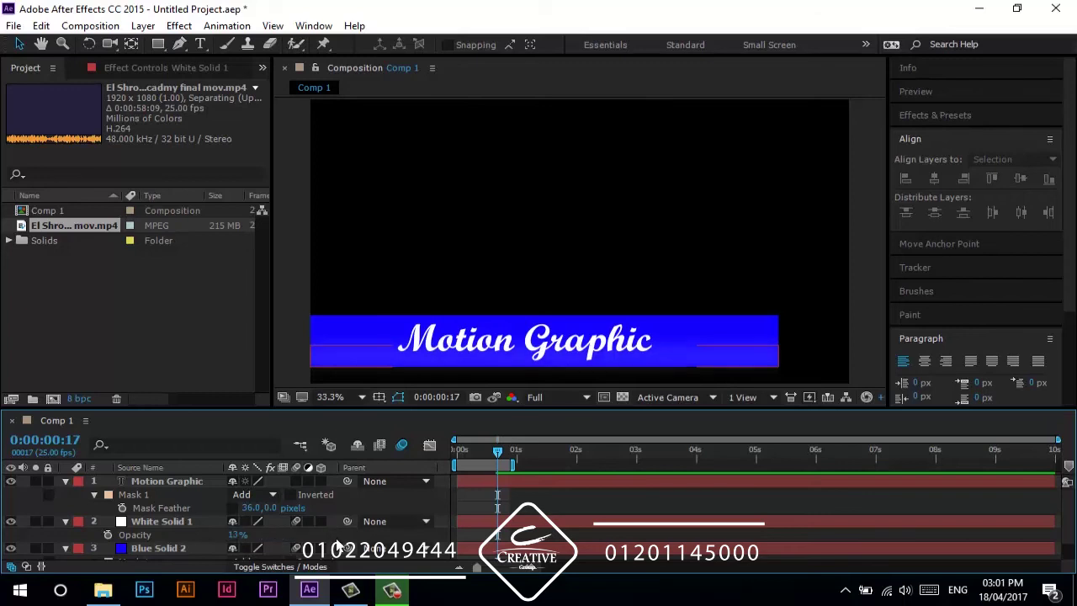
- Preview the title animation from the start, then delete all three layers
key(Home)
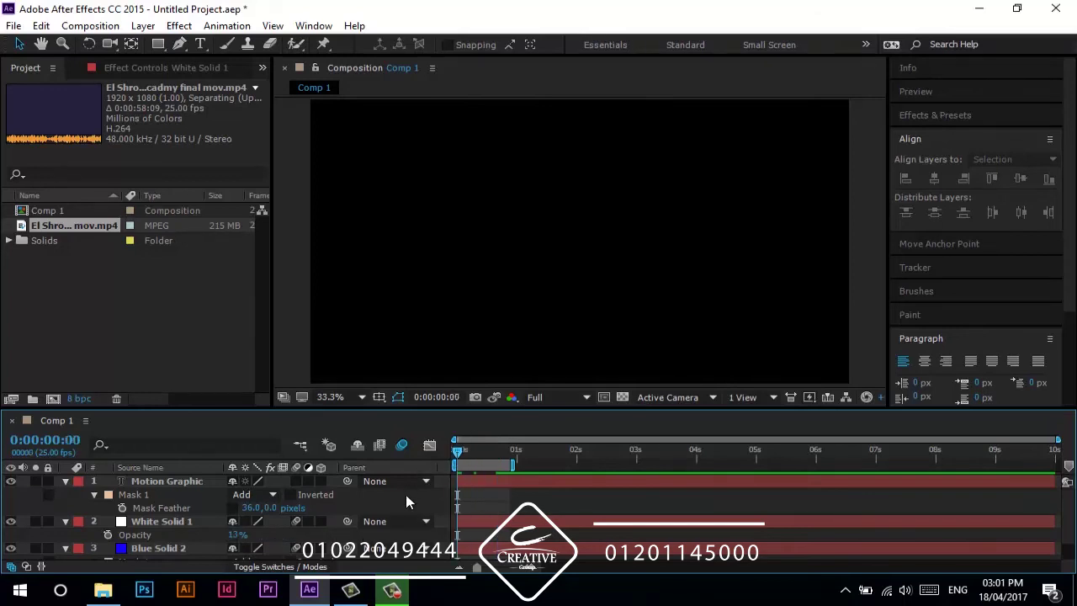
key(space)
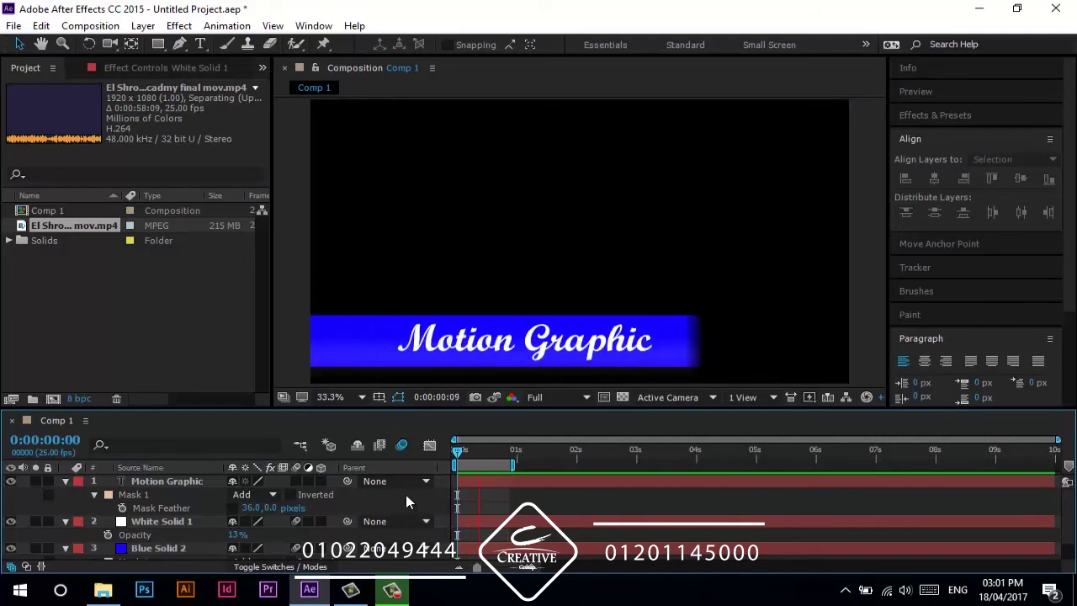
key(space)
key(ctrl+a)
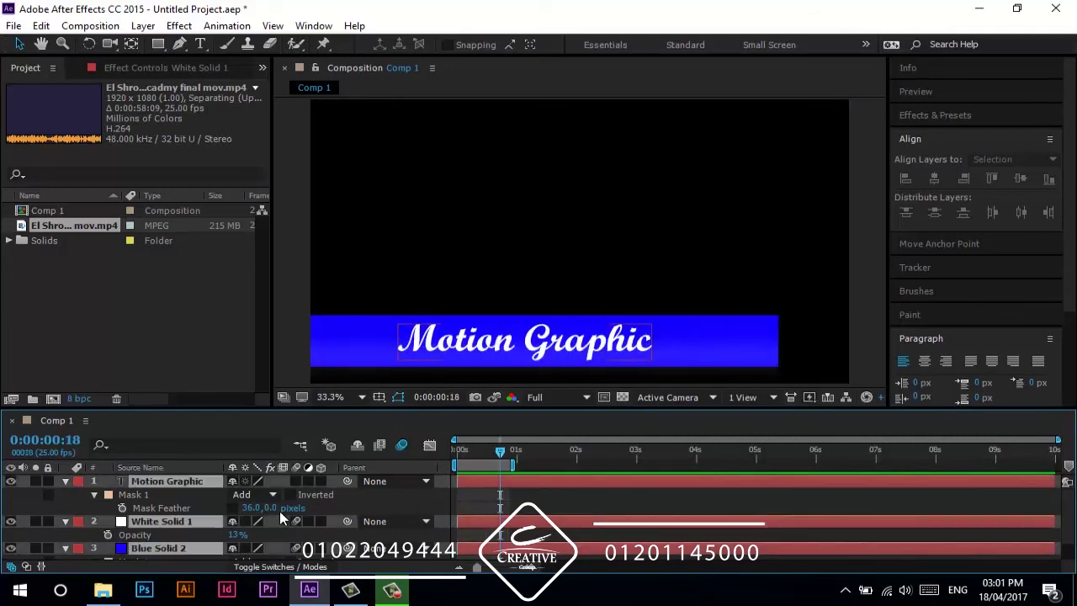
key(Delete)
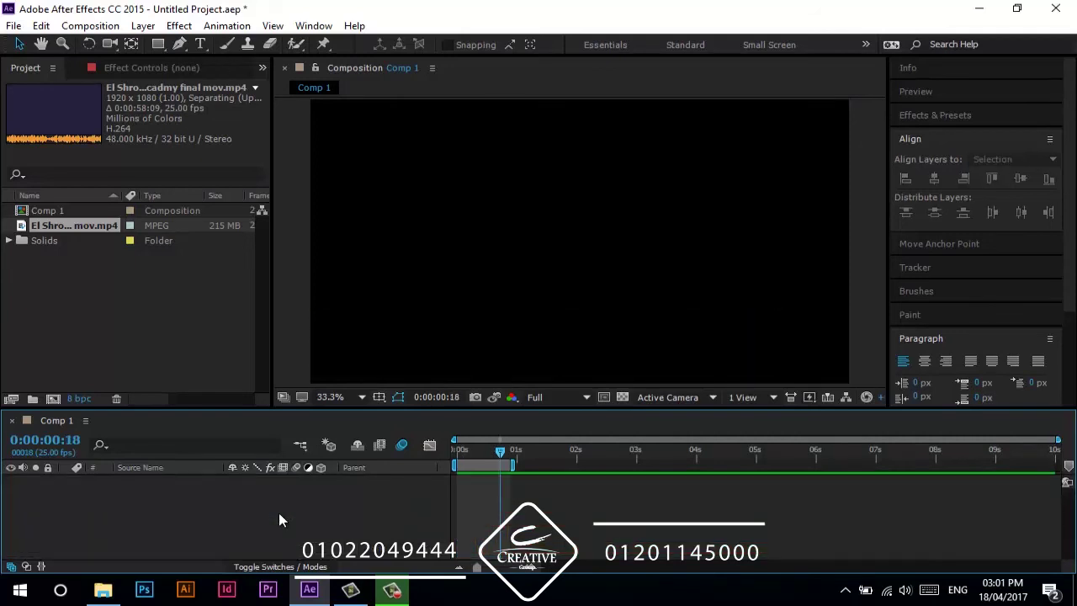
- Create a new white solid and draw a horizontal rectangle mask for the Z's top bar
key(ctrl+y)
click(866, 403)
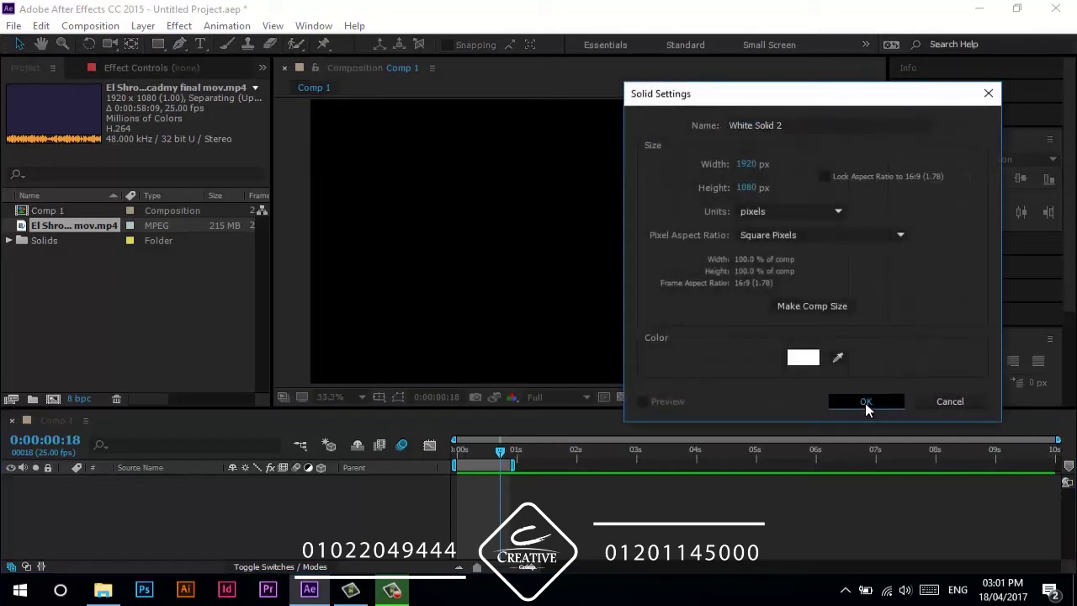
click(157, 44)
drag(301, 306, 462, 307)
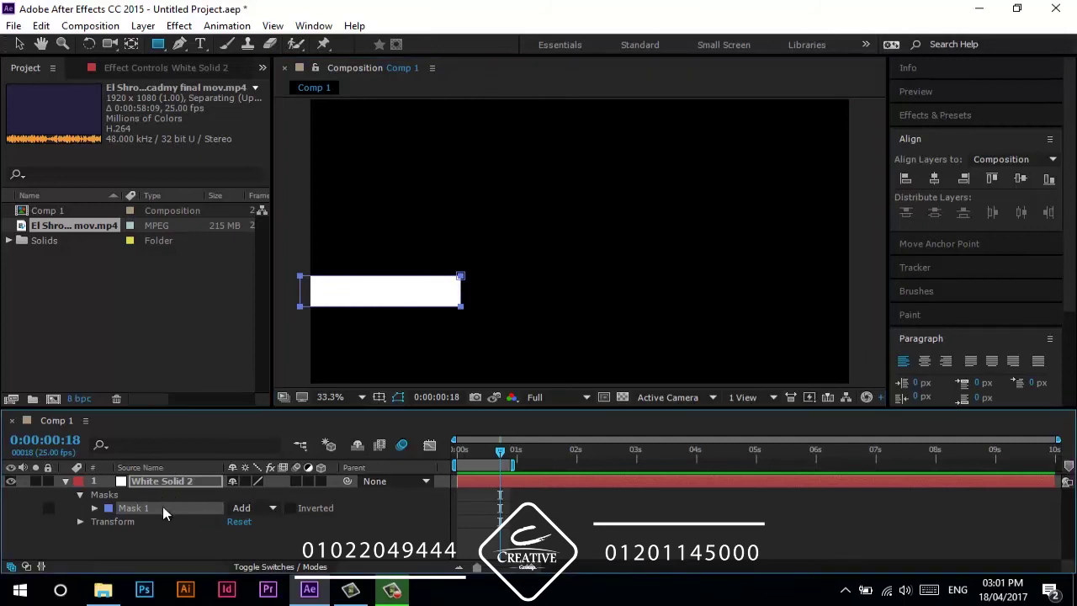
- Duplicate the rectangle as Mask 2 and slant it into the Z's diagonal bar
key(ctrl+d)
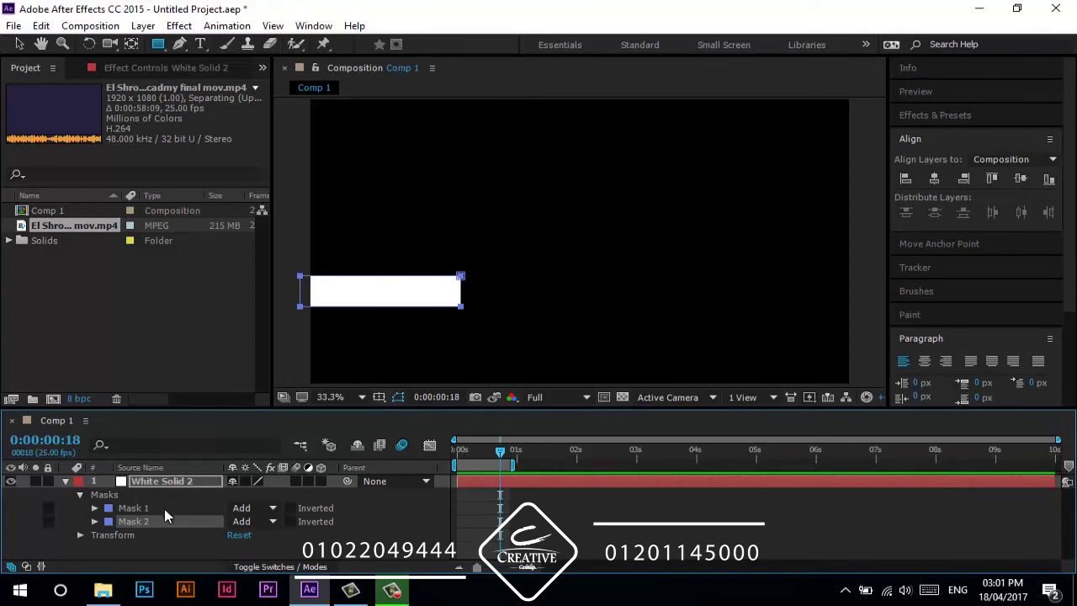
key(v)
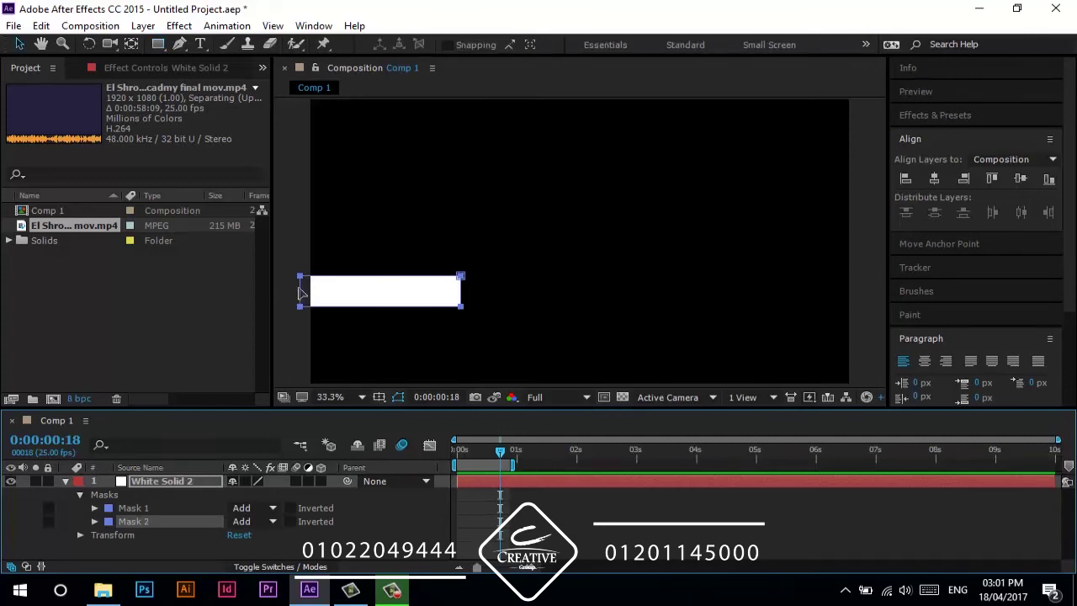
click(307, 305)
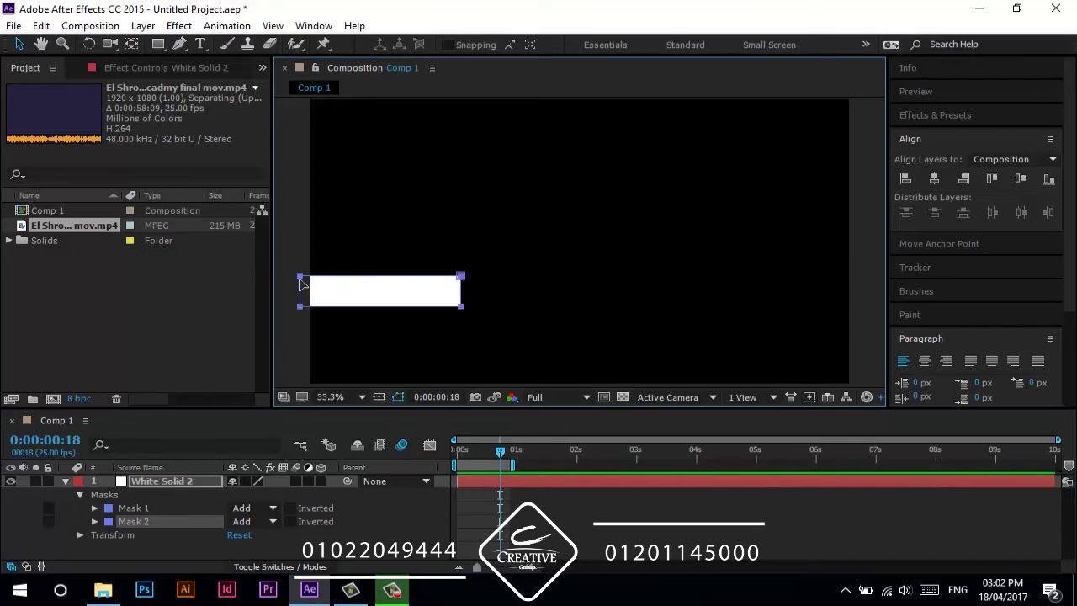
drag(303, 300, 332, 360)
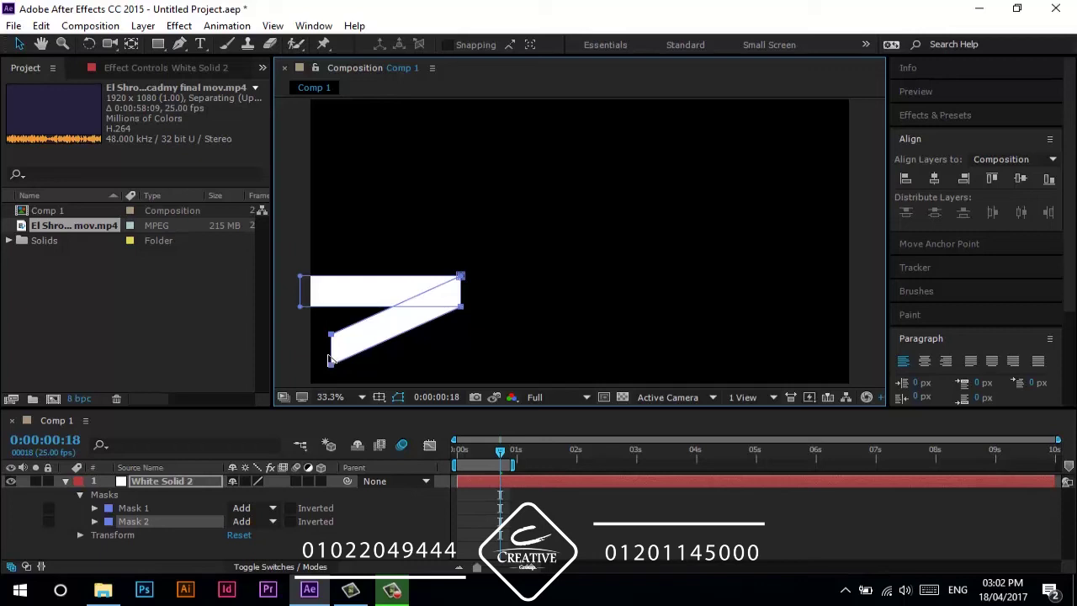
- Duplicate Mask 1 as Mask 3, place it below Mask 2, and move it down as the bottom bar
click(173, 511)
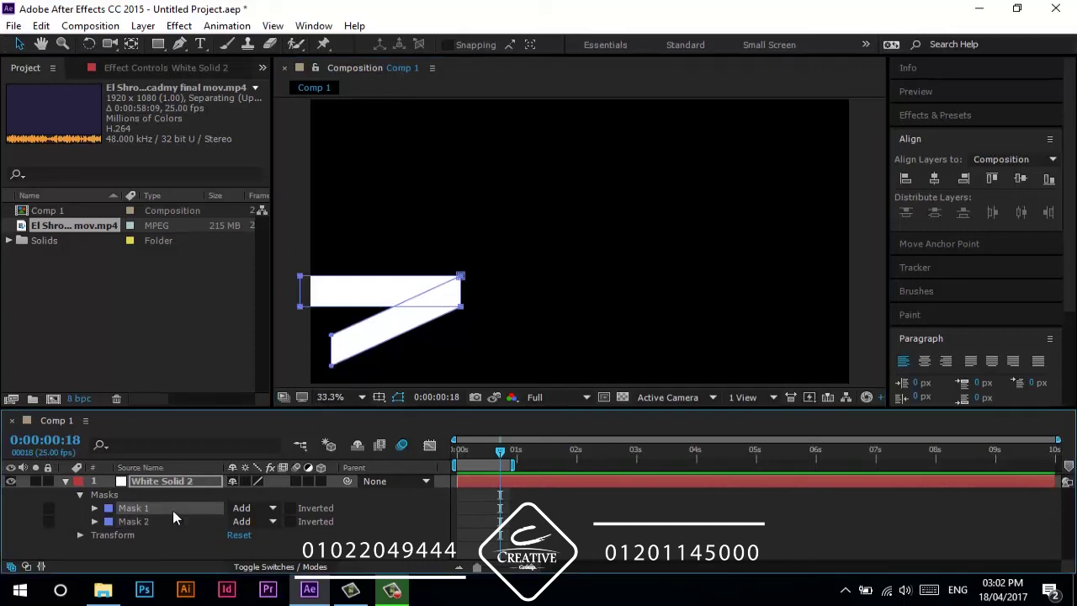
key(ctrl+d)
drag(150, 520, 160, 537)
drag(368, 309, 399, 368)
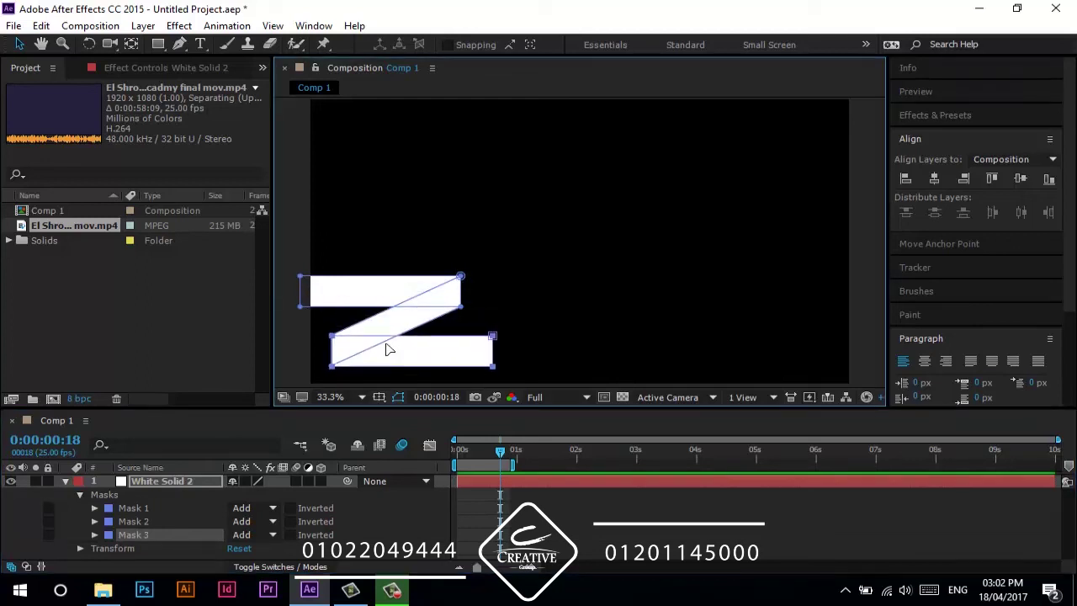
- Zoom and pan the composition view to centre the Z shape, then select Mask 2
key(slash)
key(h)
drag(437, 319, 558, 228)
key(v)
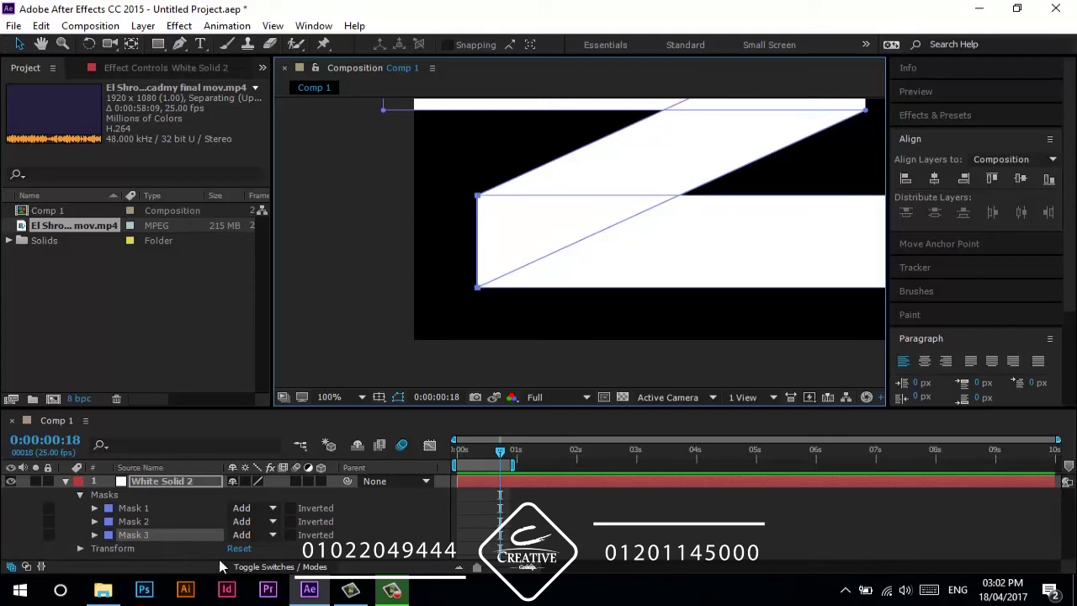
key(comma)
key(h)
drag(574, 153, 411, 235)
key(v)
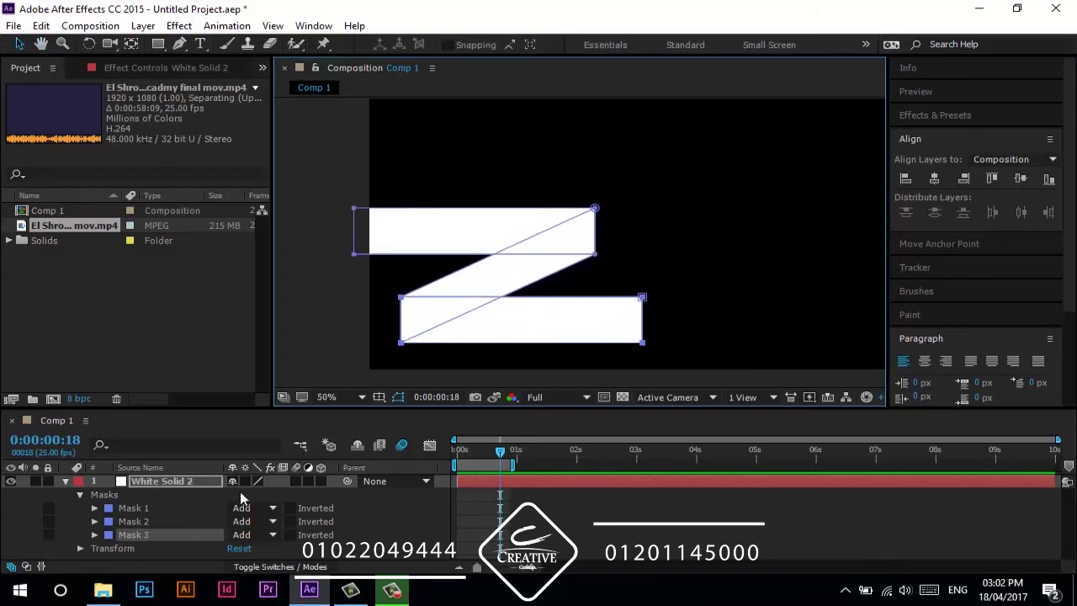
click(131, 523)
- Reveal every mask's feather, opacity and expansion properties and drag Mask 2's opacity down
click(139, 537)
click(139, 523)
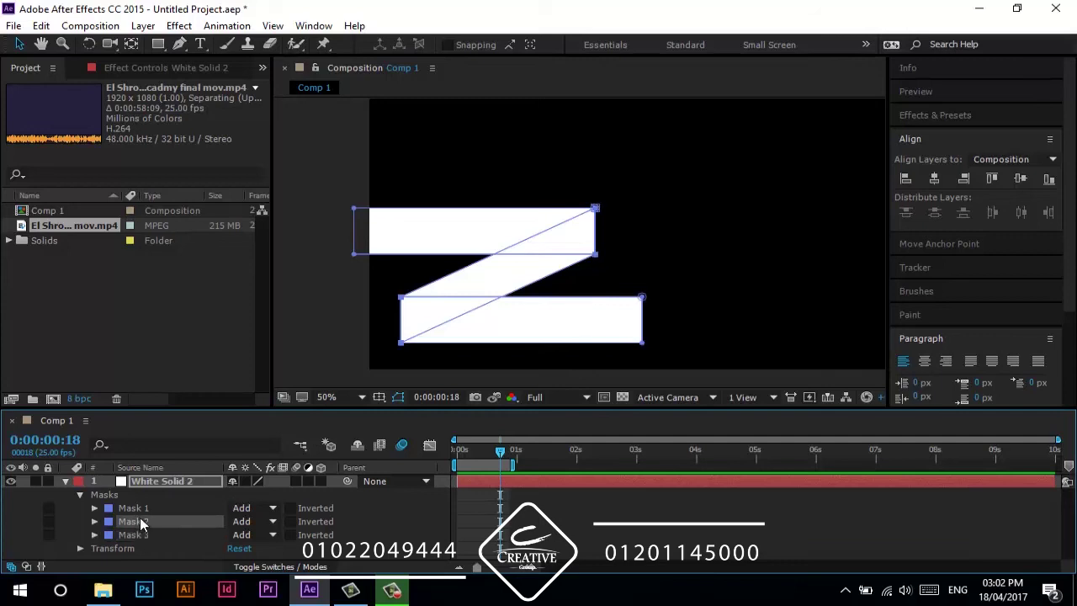
key(m)
scroll(145, 540, down, 1)
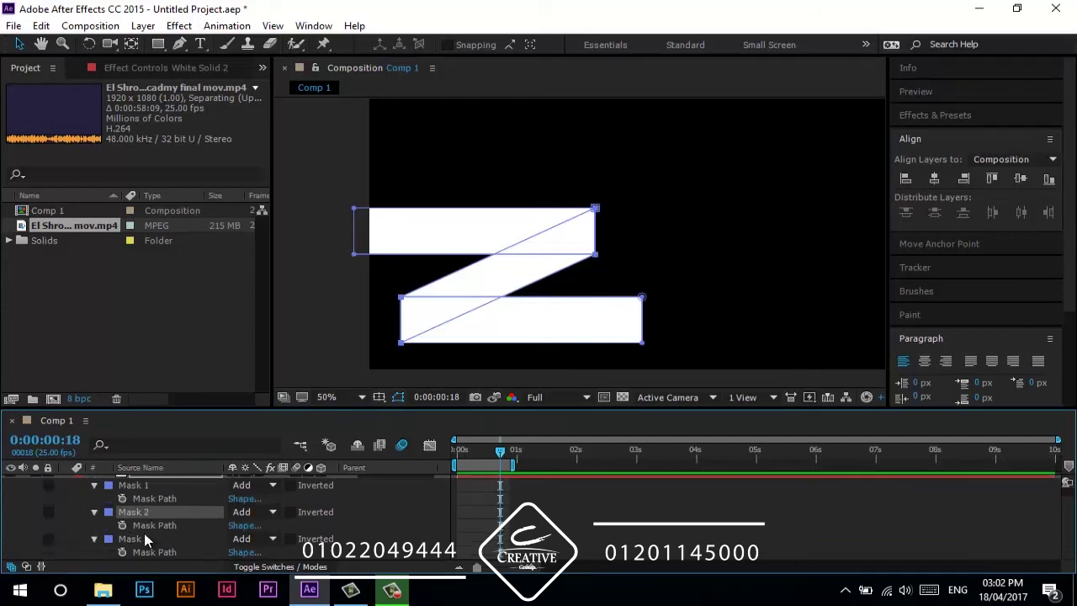
key(m)
key(m)
scroll(142, 524, down, 3)
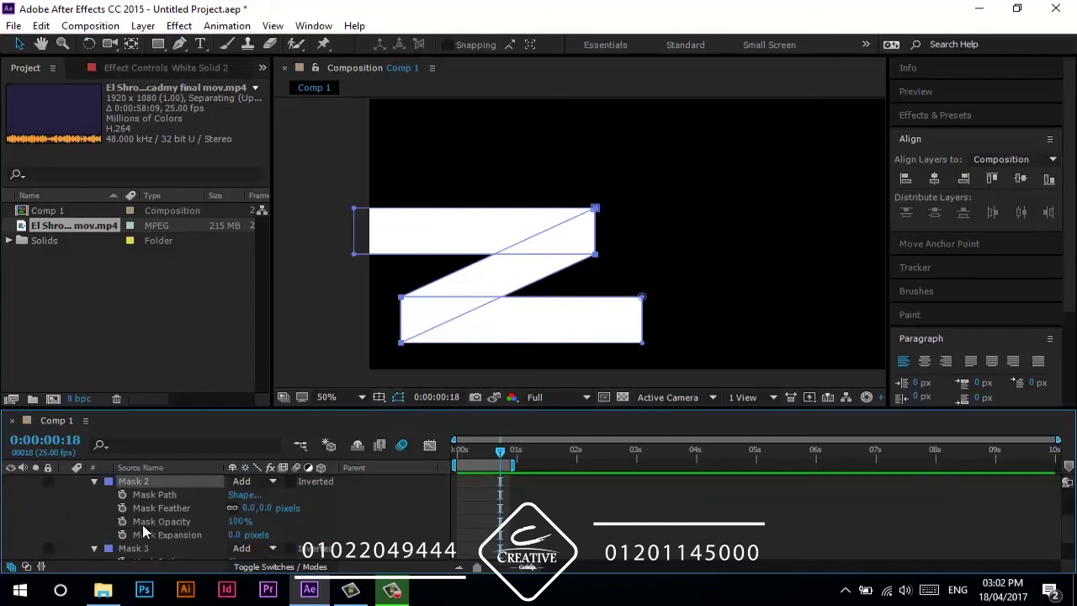
drag(240, 522, 333, 511)
click(333, 511)
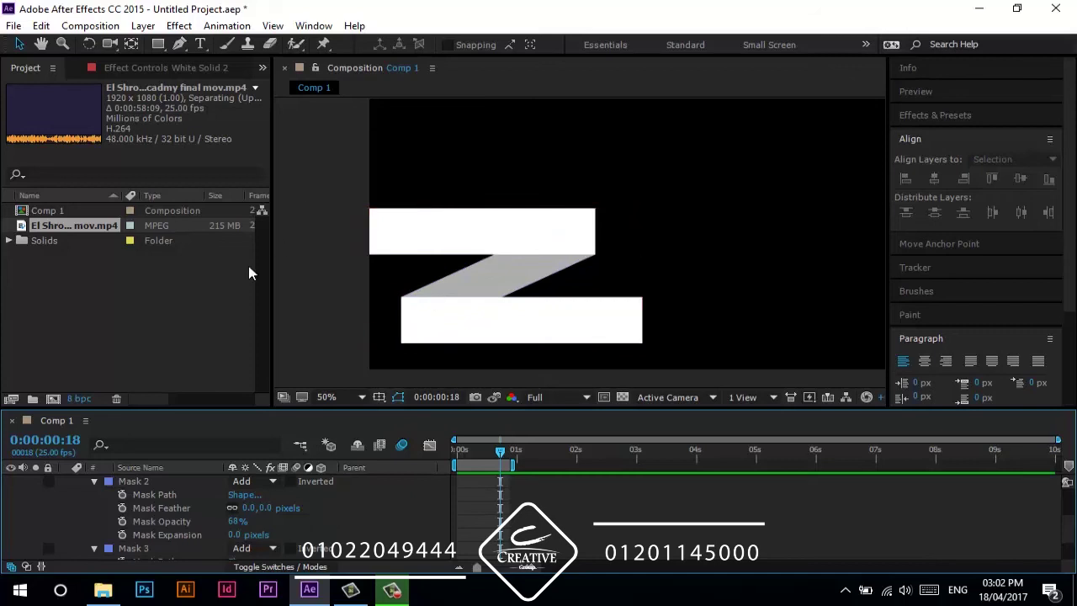
- Try 60%, then set Mask 2's opacity to 70%, and return the playhead to the start
click(232, 523)
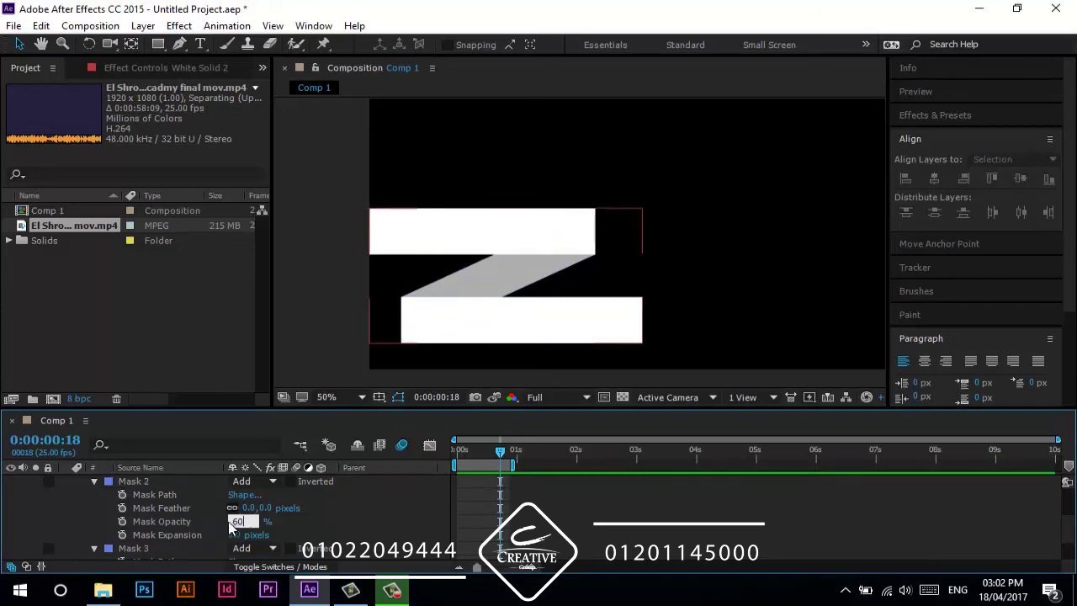
text(60)
key(Return)
click(318, 521)
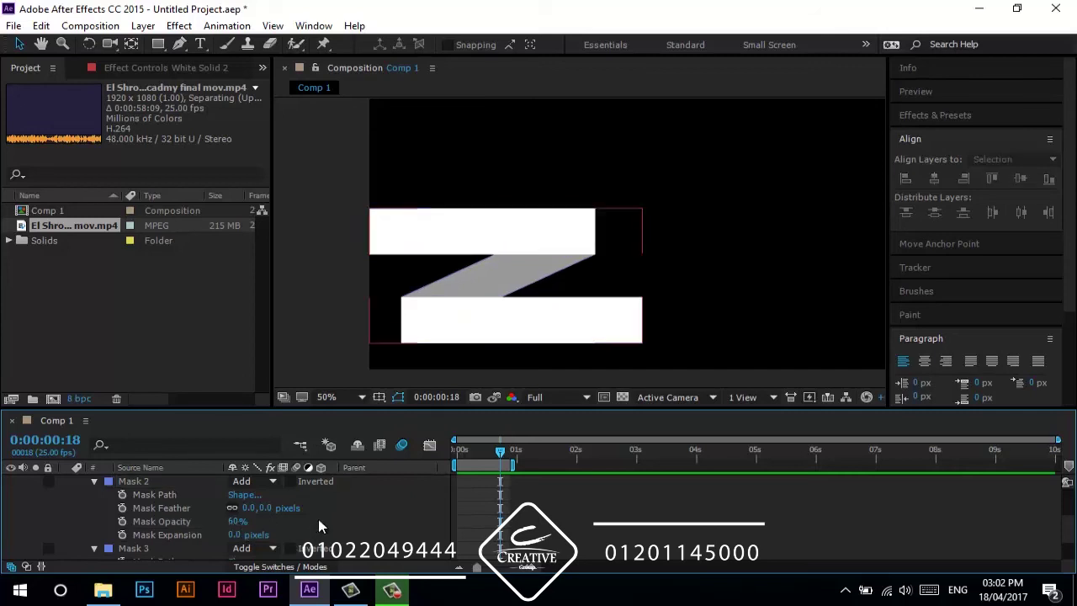
click(236, 522)
text(70)
key(Return)
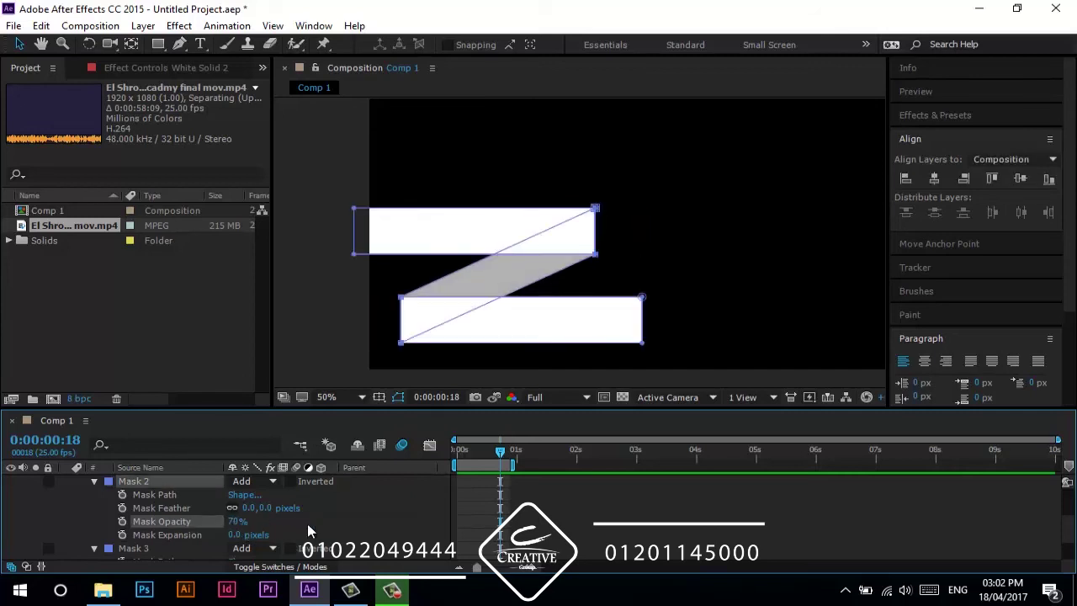
click(307, 523)
drag(468, 461, 457, 462)
click(176, 481)
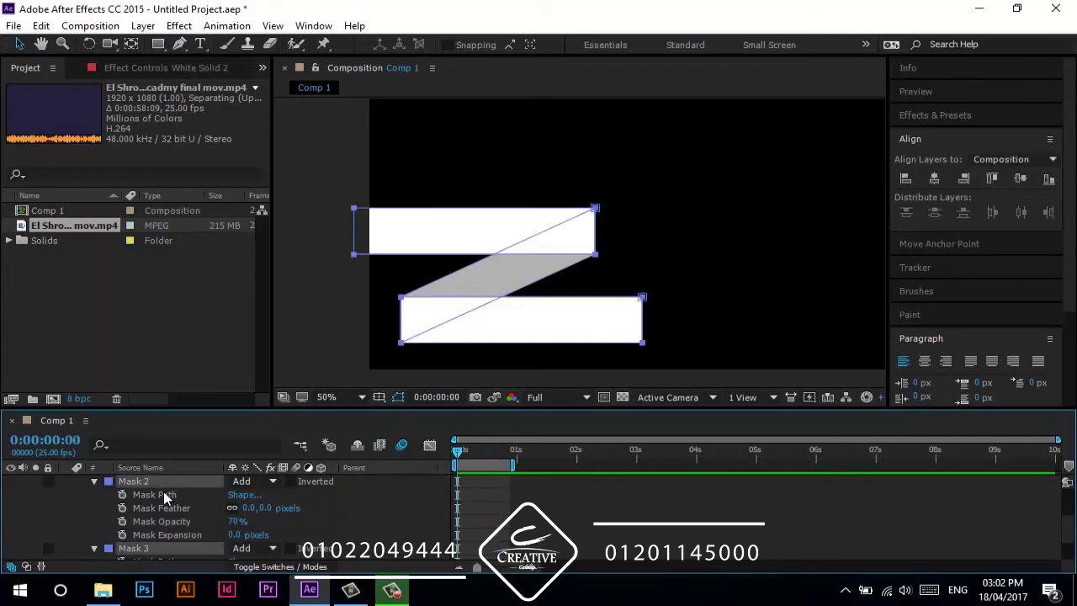
- Set a Mask Path keyframe for Mask 1 at frame 15
key(m)
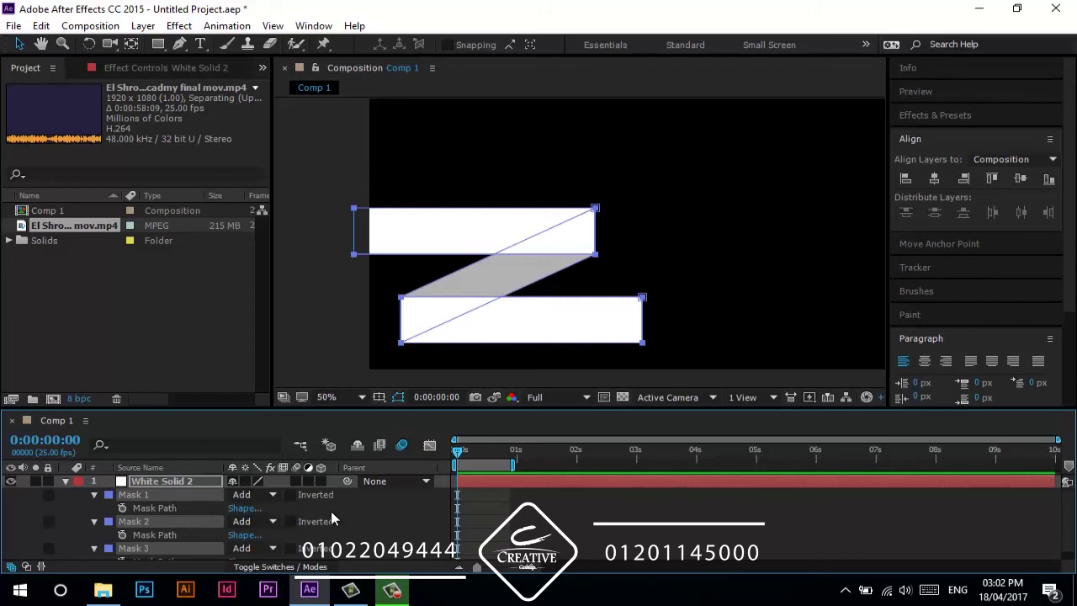
scroll(385, 503, down, 1)
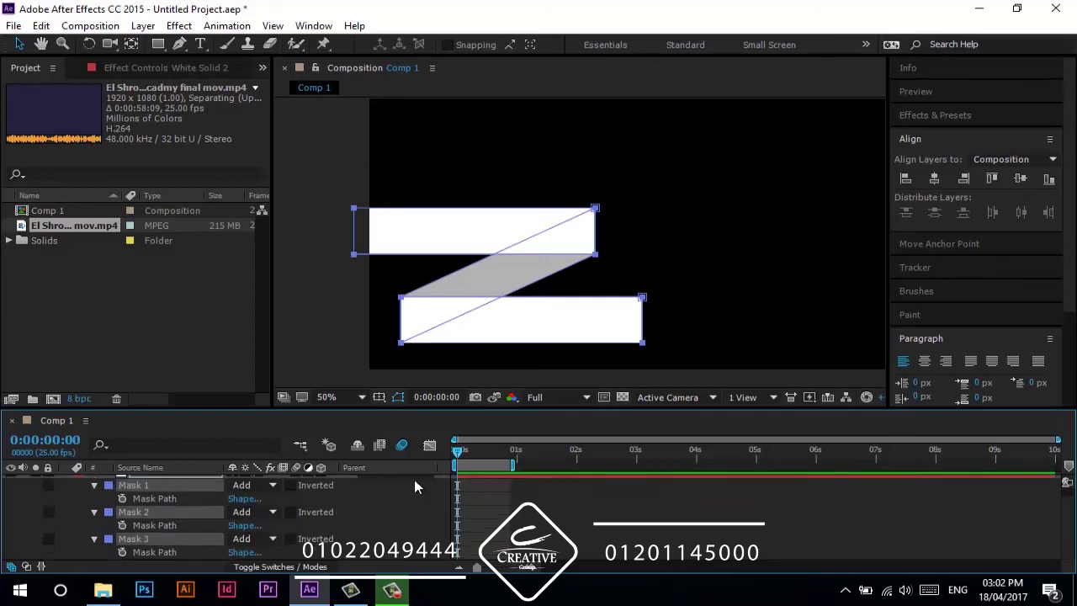
click(66, 506)
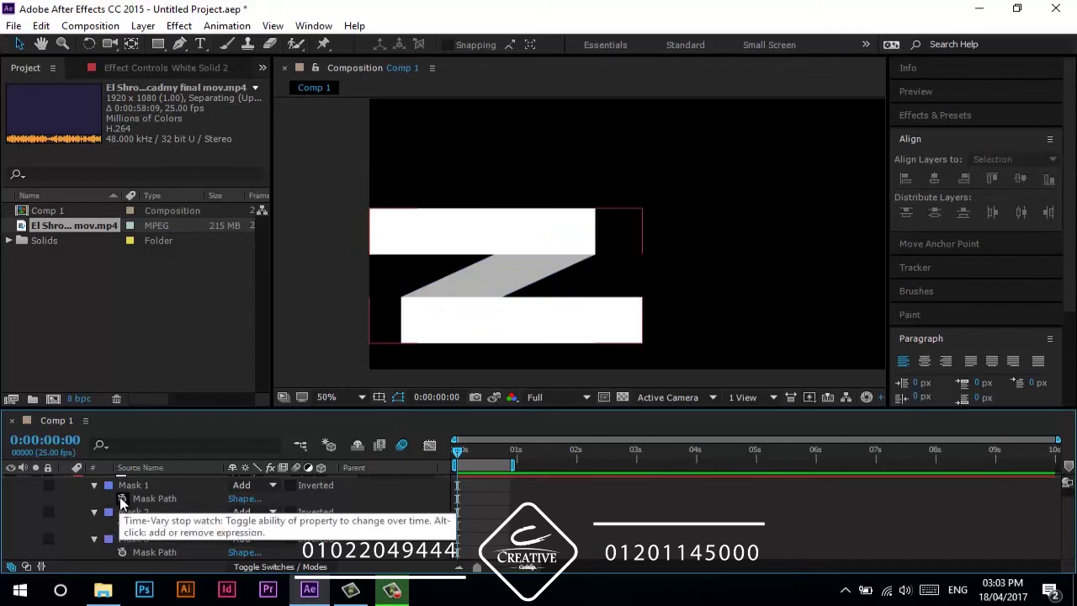
key(shift+Page_Down)
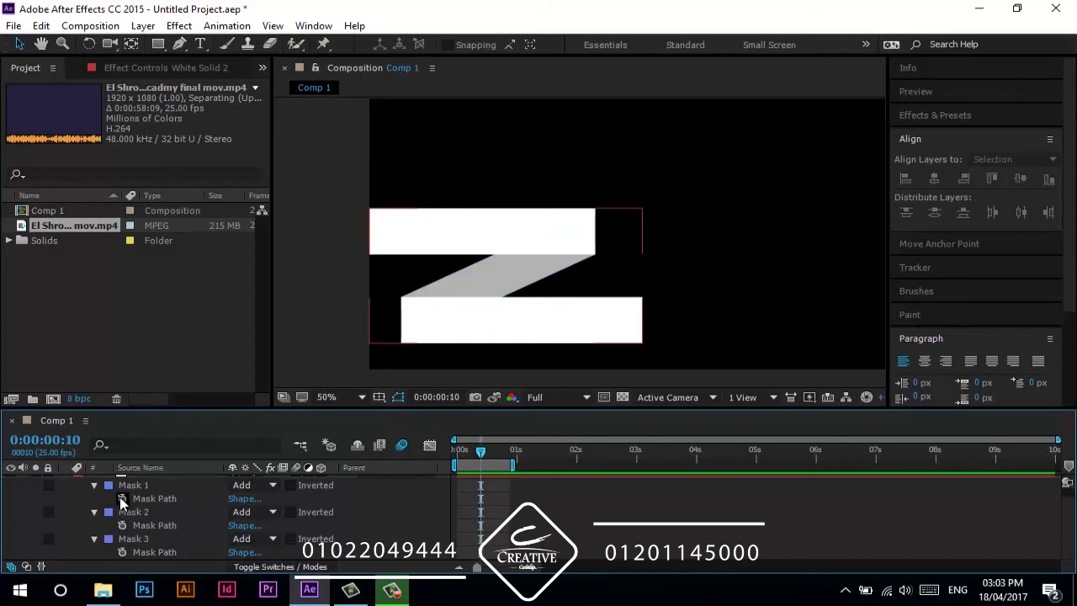
key(space)
click(123, 499)
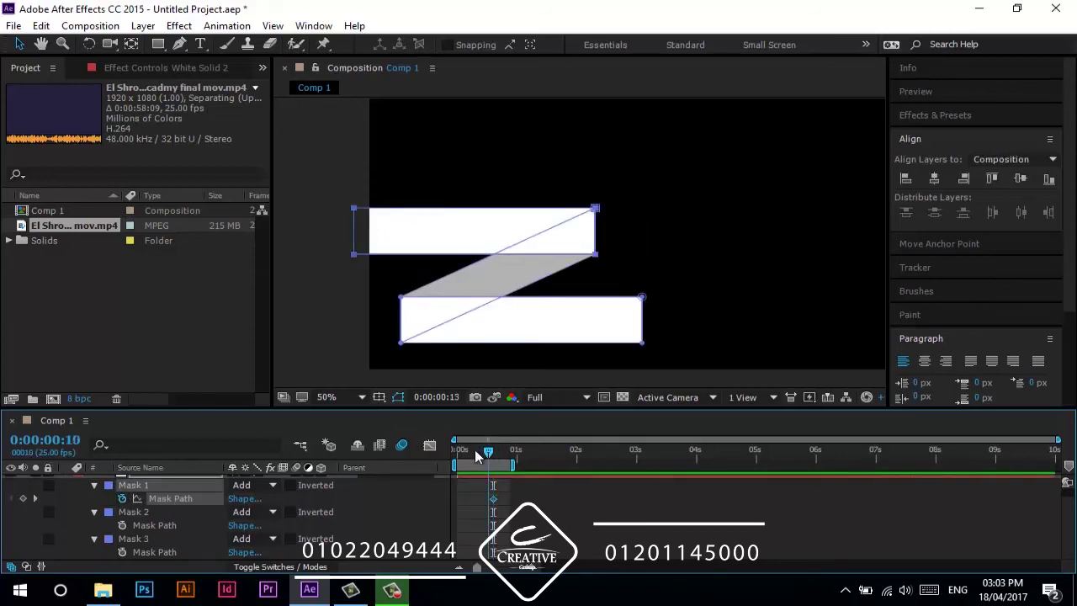
- At frame 0, shrink the top bar to a thin sliver and preview it growing
key(Home)
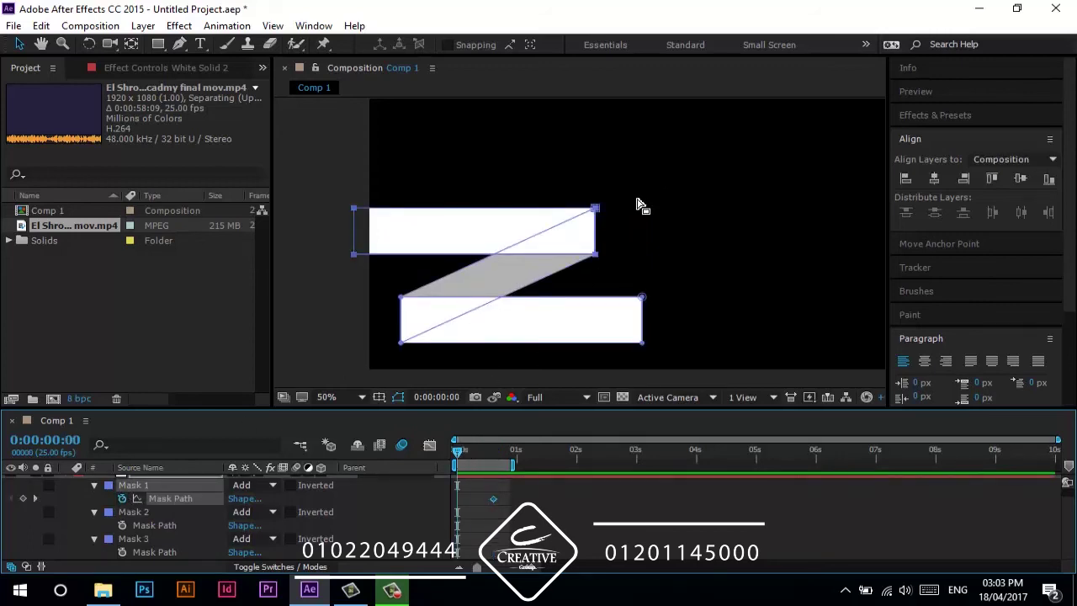
drag(619, 193, 596, 239)
double_click(596, 224)
click(548, 211)
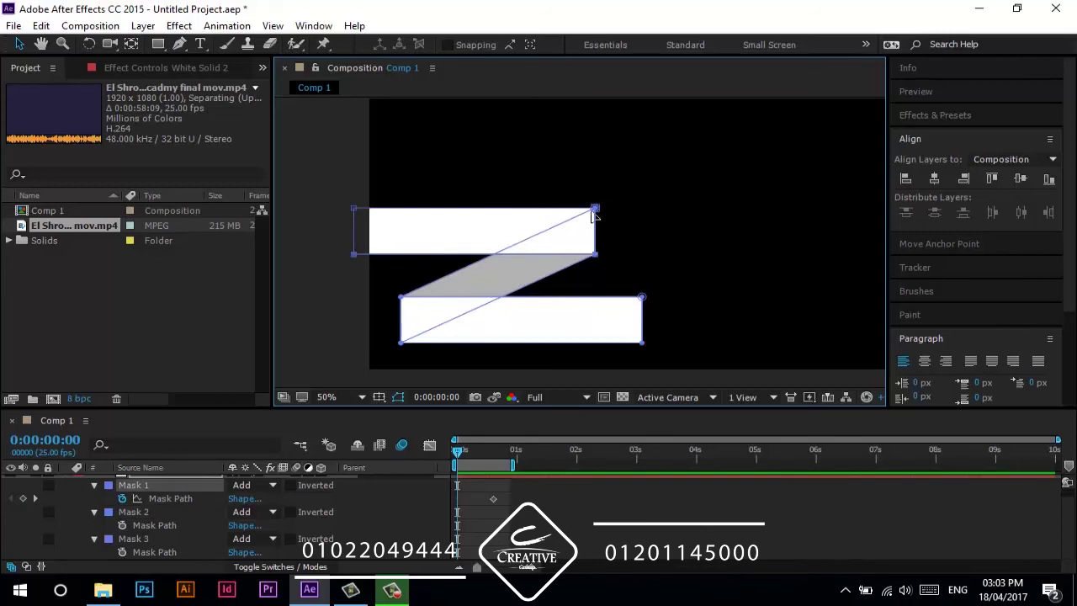
drag(598, 243, 361, 233)
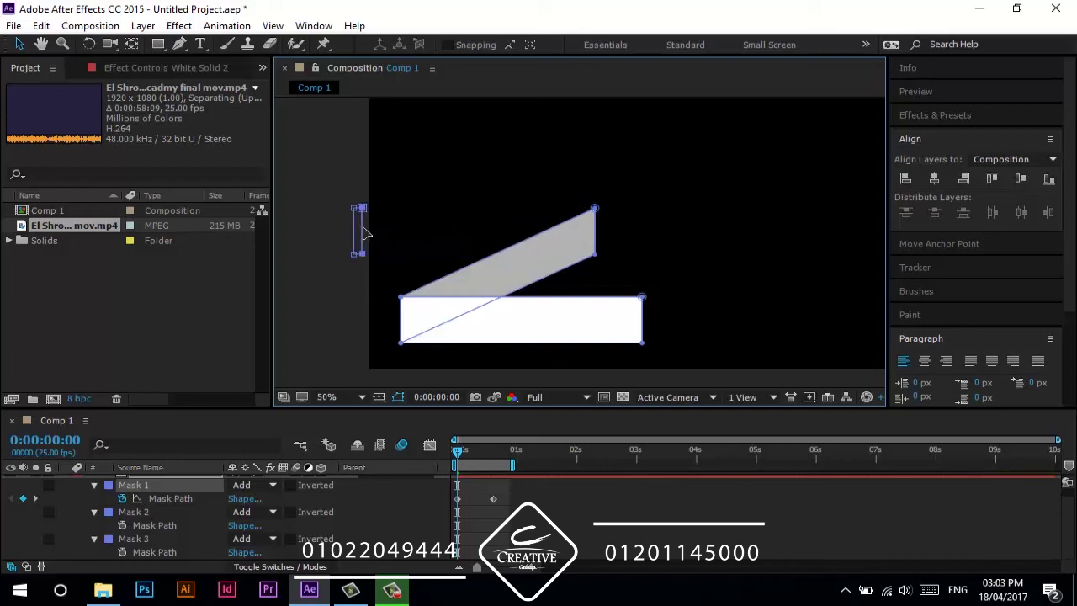
key(space)
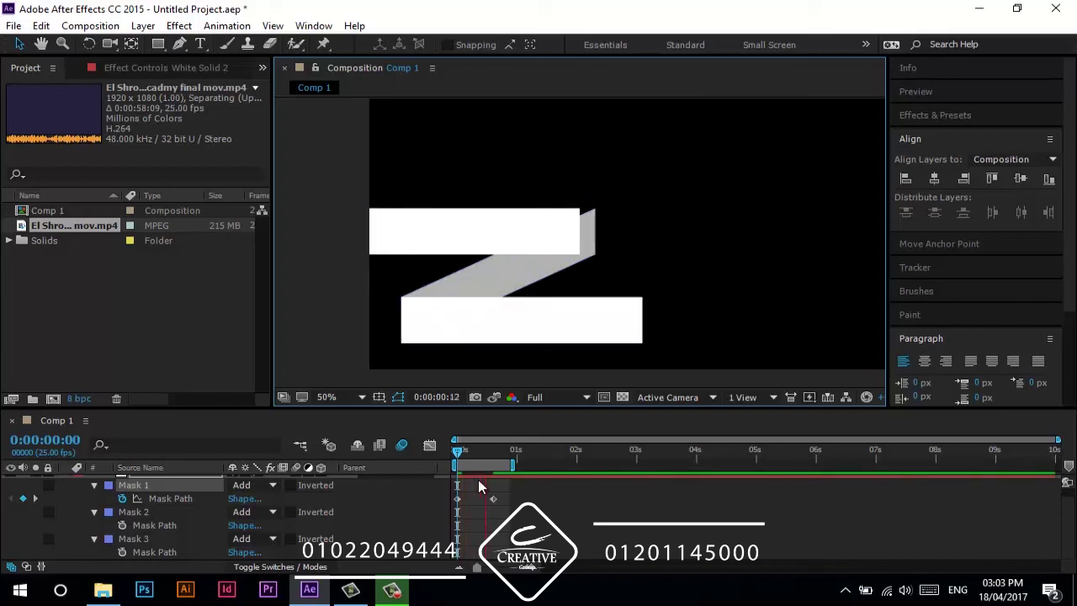
key(space)
drag(455, 454, 490, 465)
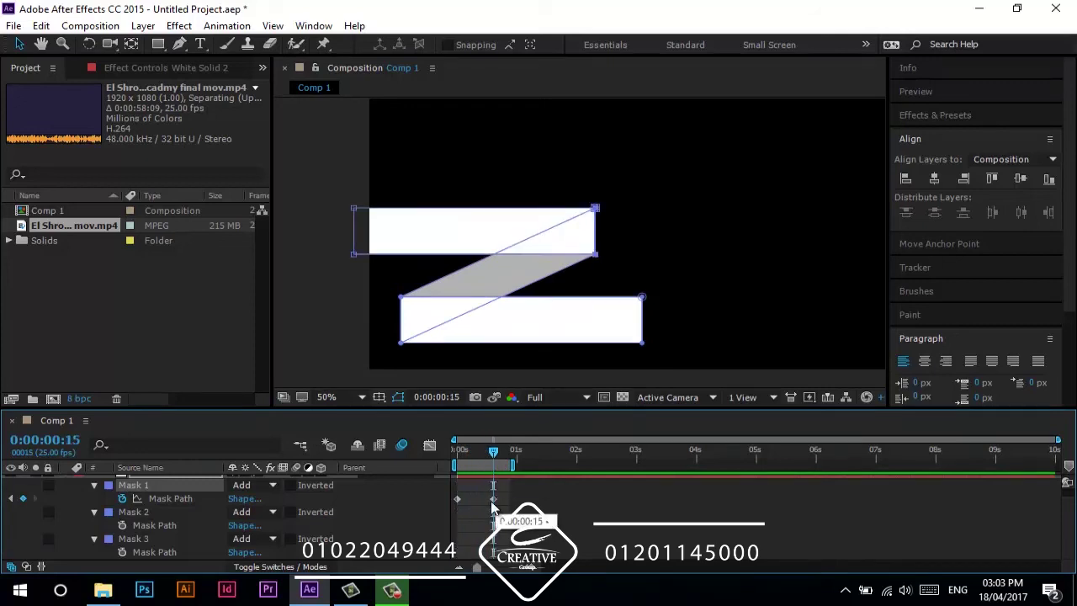
- Set a Mask Path keyframe for Mask 2 at 1:05
click(169, 513)
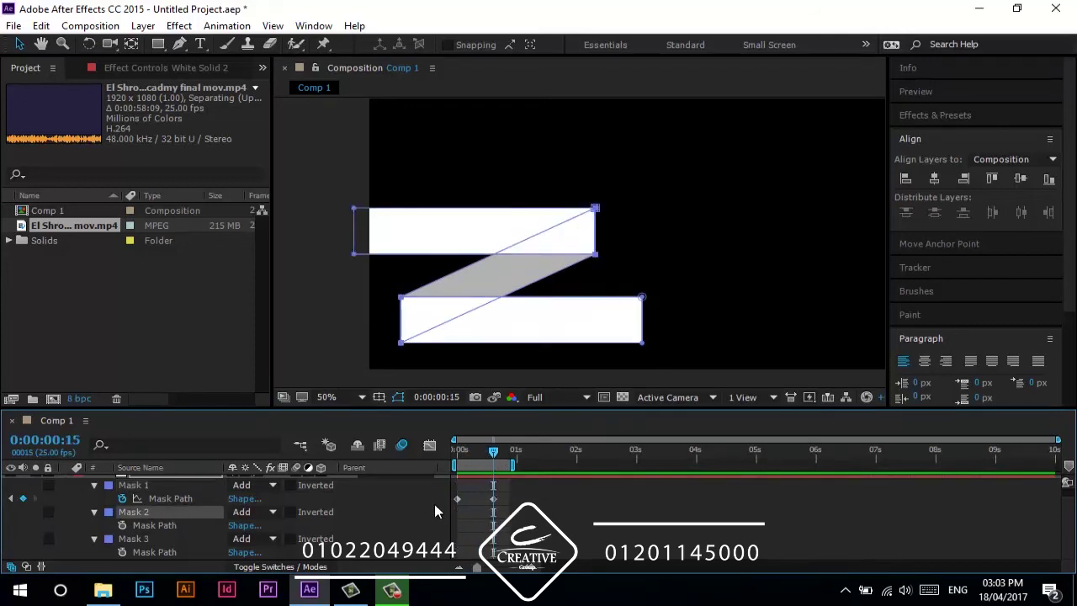
key(space)
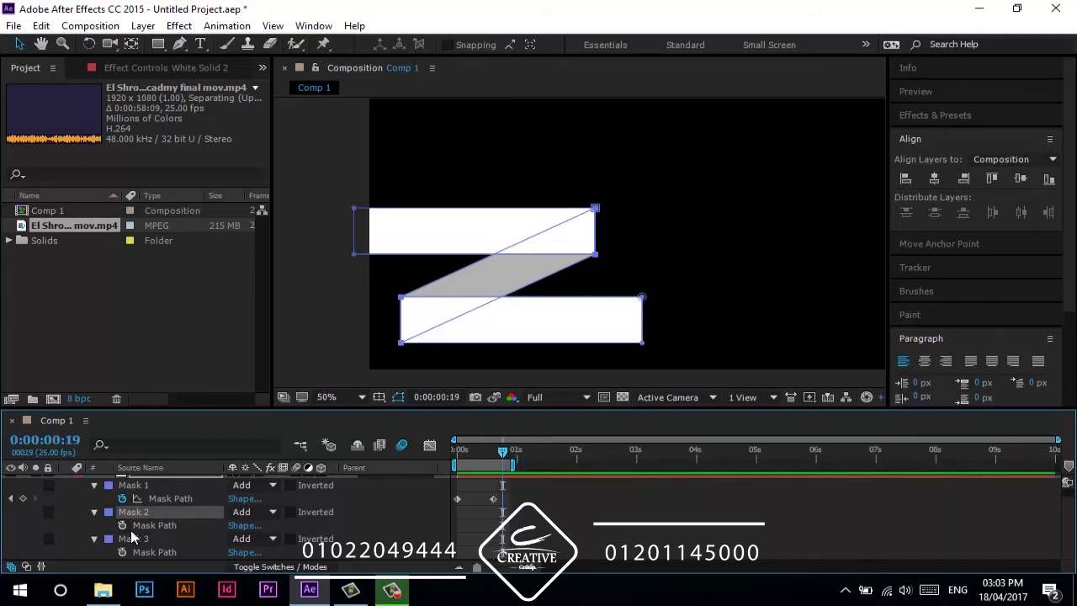
key(Page_Up)
key(Page_Up)
key(Page_Up)
key(Page_Up)
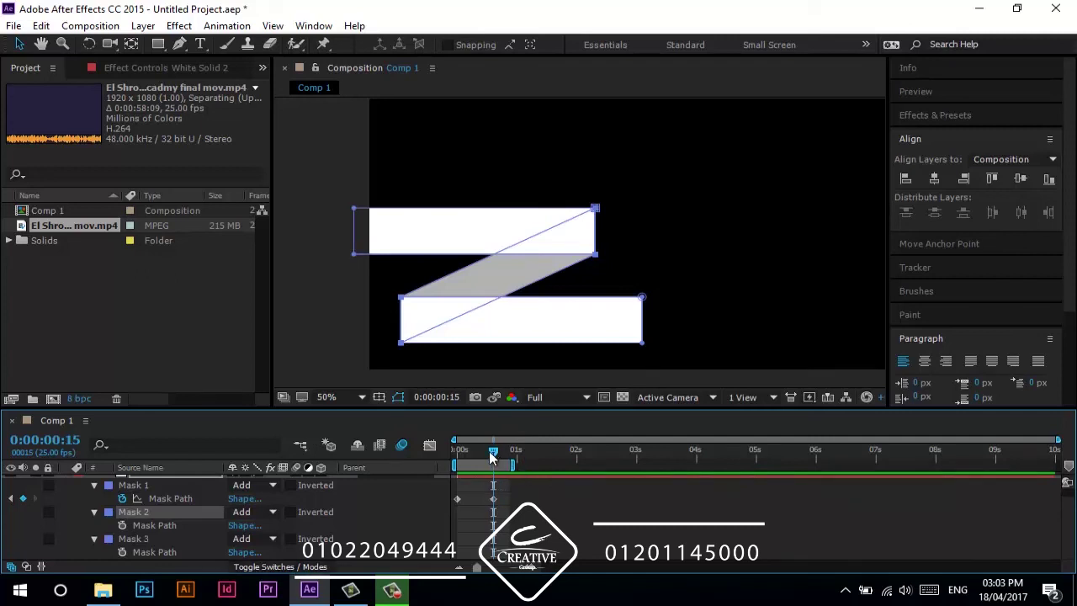
key(space)
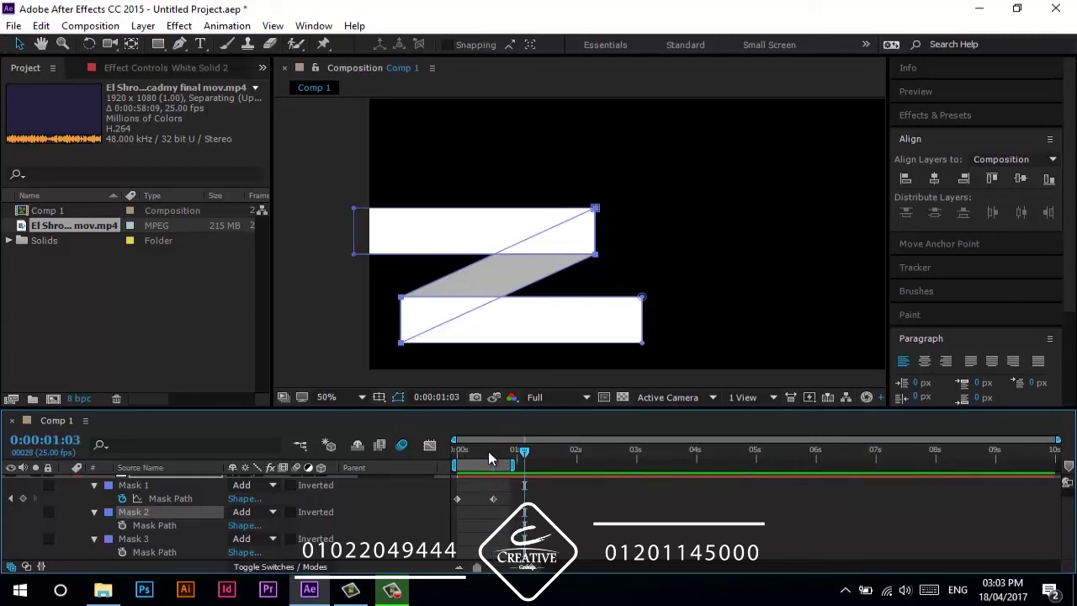
click(122, 524)
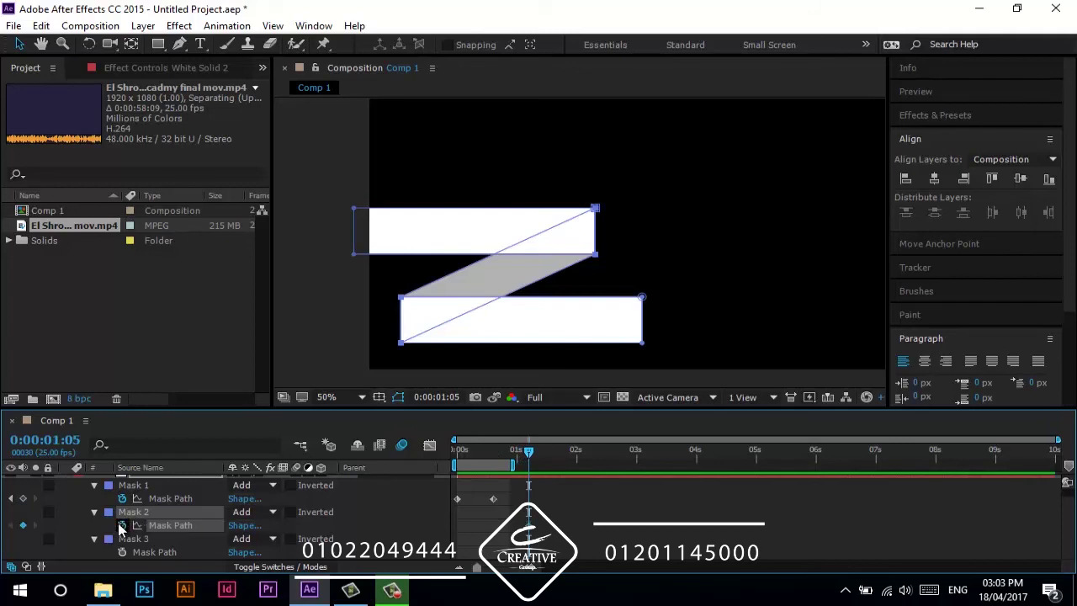
- At frame 15, collapse the diagonal band onto the top bar and preview its growth
drag(524, 455, 493, 452)
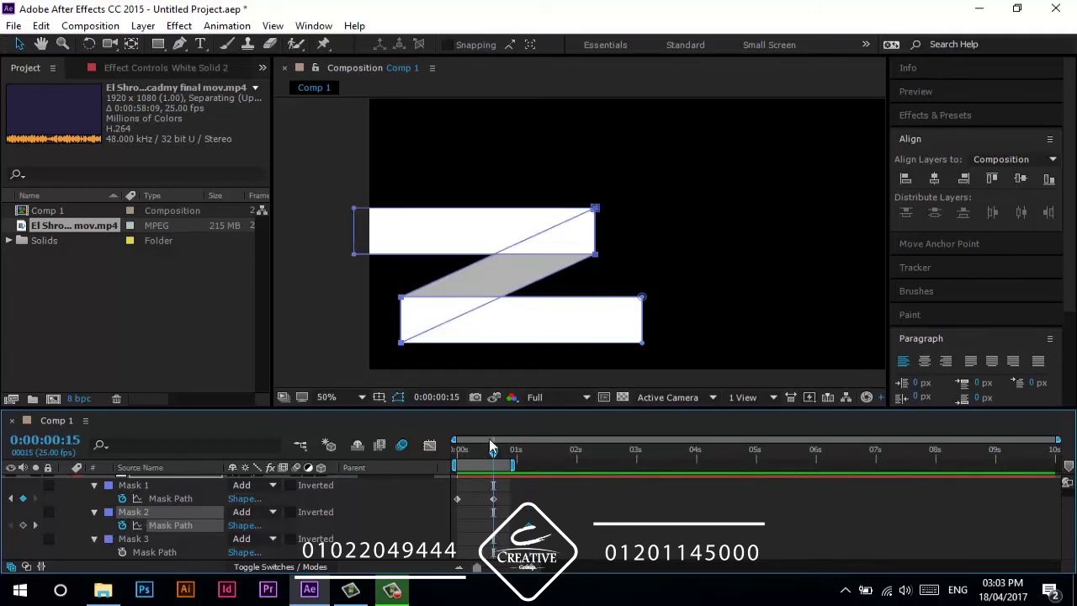
click(402, 300)
drag(405, 327, 591, 229)
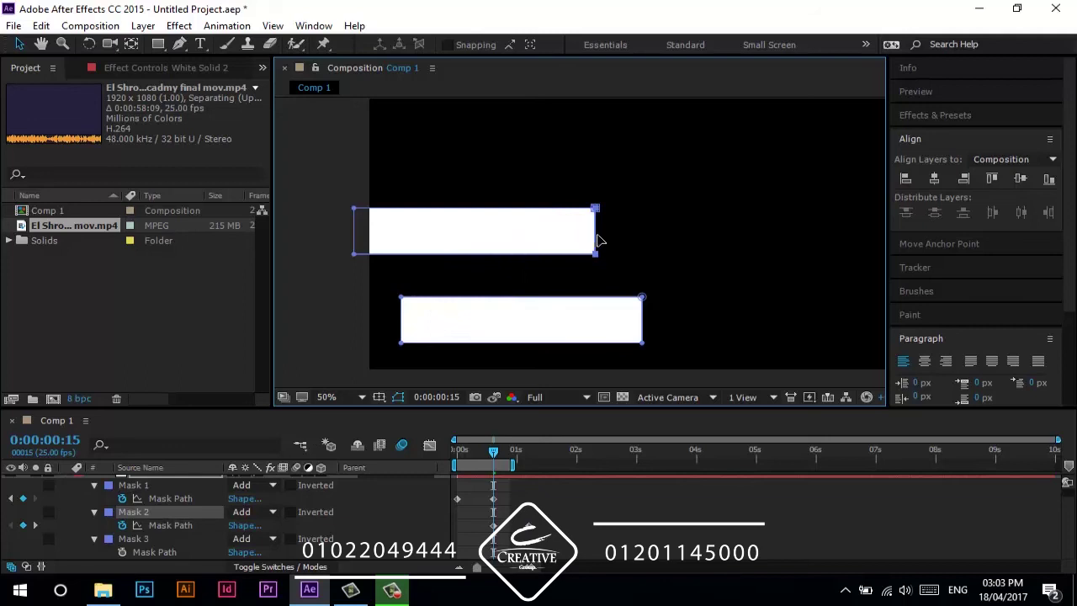
scroll(598, 241, up, 1)
scroll(601, 244, up, 1)
scroll(601, 252, down, 1)
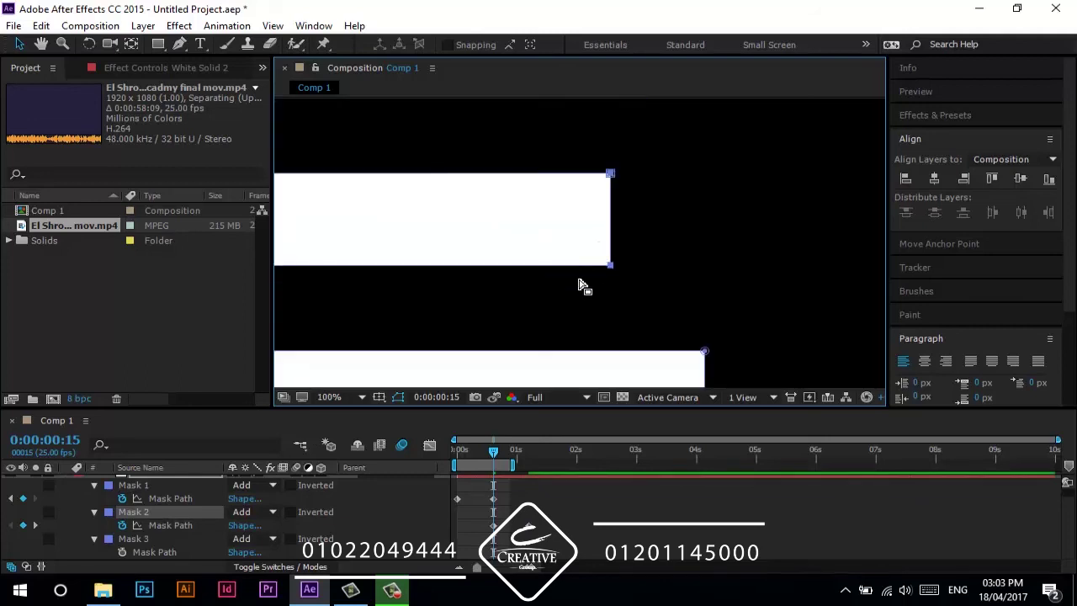
scroll(582, 286, down, 1)
click(505, 460)
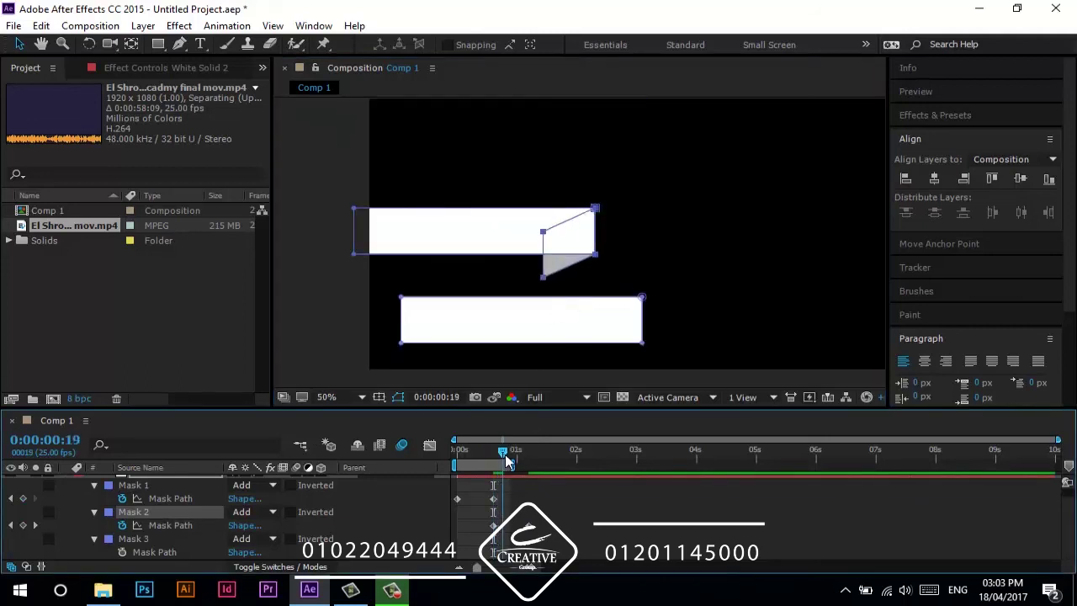
drag(506, 460, 527, 461)
key(space)
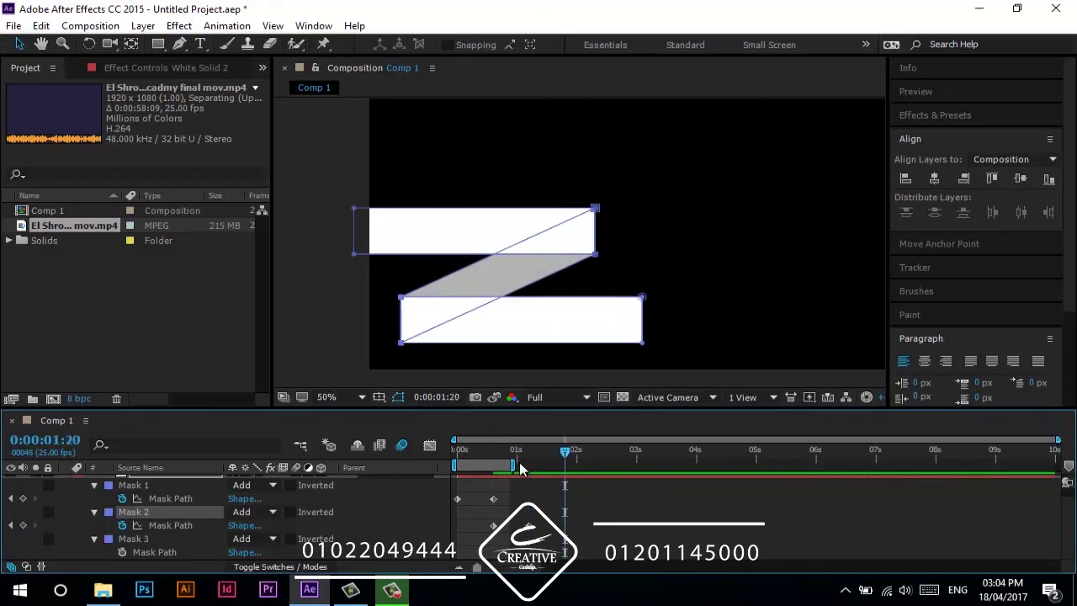
- Set a Mask Path keyframe for Mask 3 and extend the work area to about two seconds
click(143, 538)
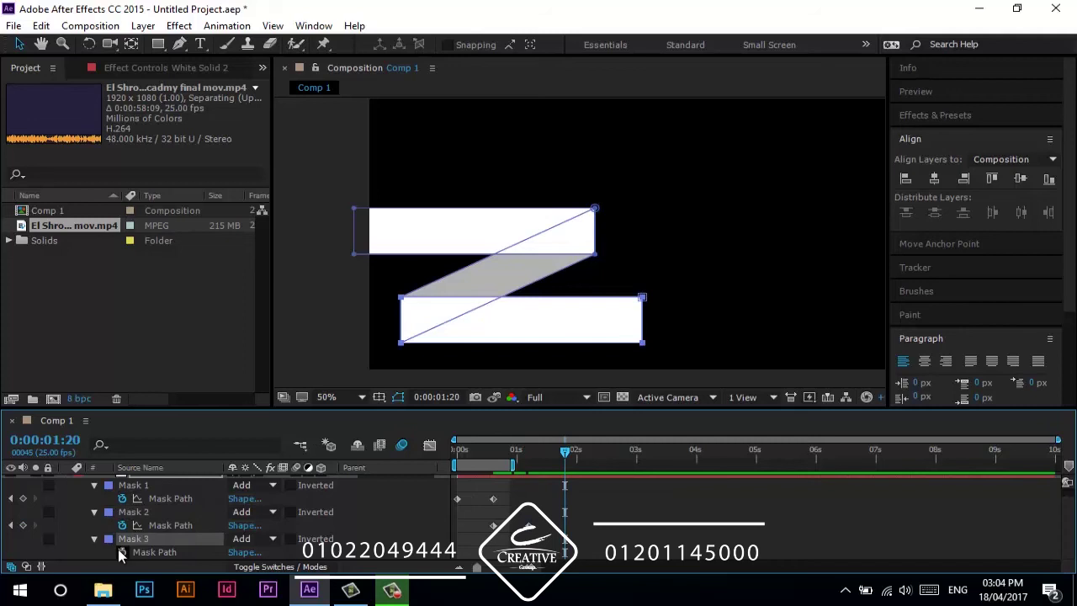
click(117, 550)
click(528, 451)
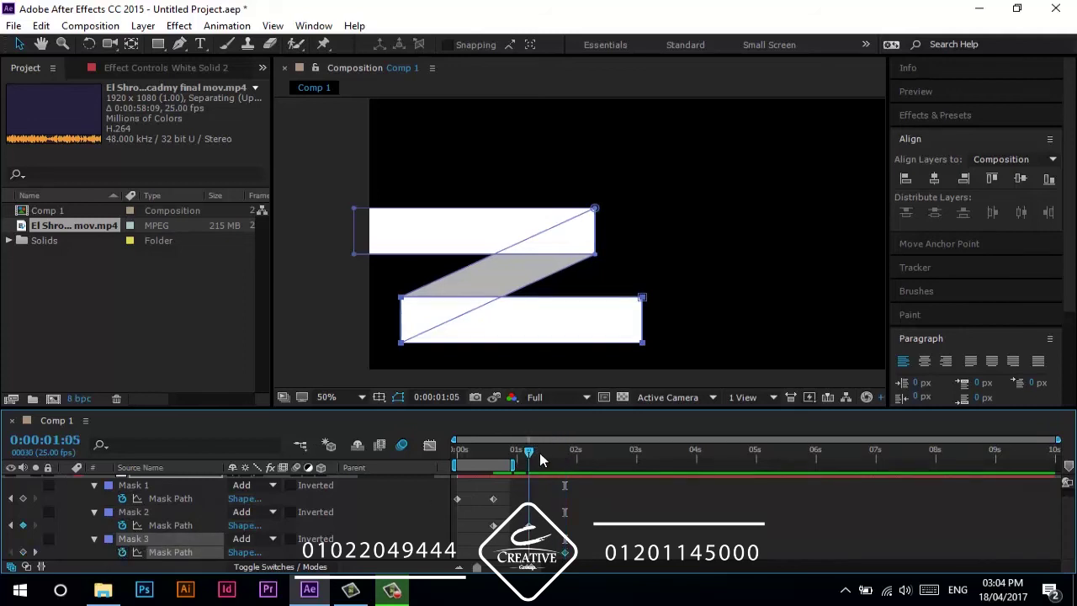
drag(514, 462, 581, 461)
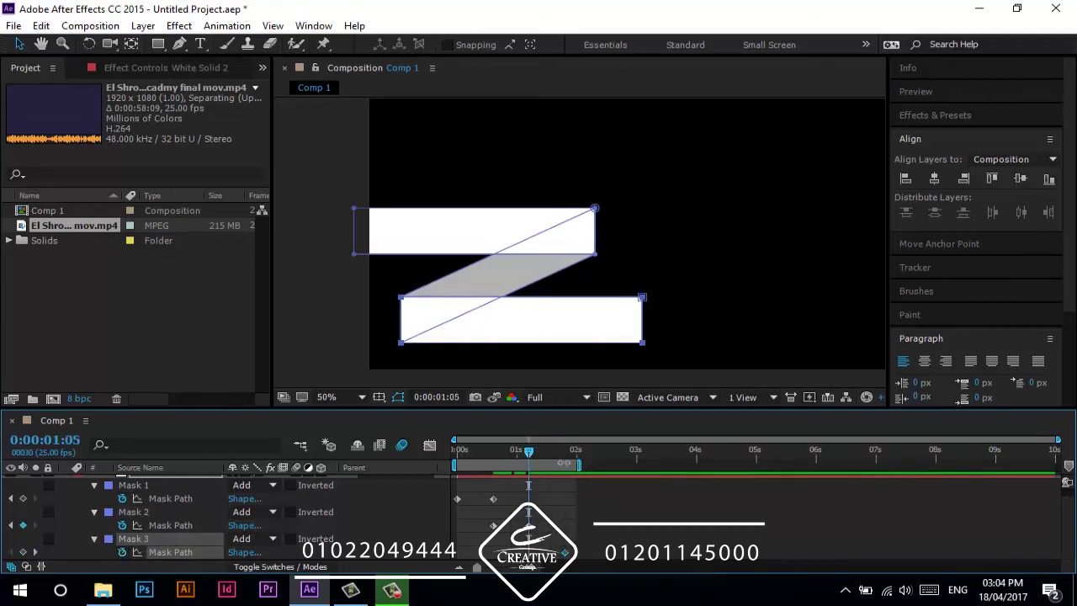
- Select the bottom bar's right-edge points and preview the Z mask animation
drag(664, 283, 404, 334)
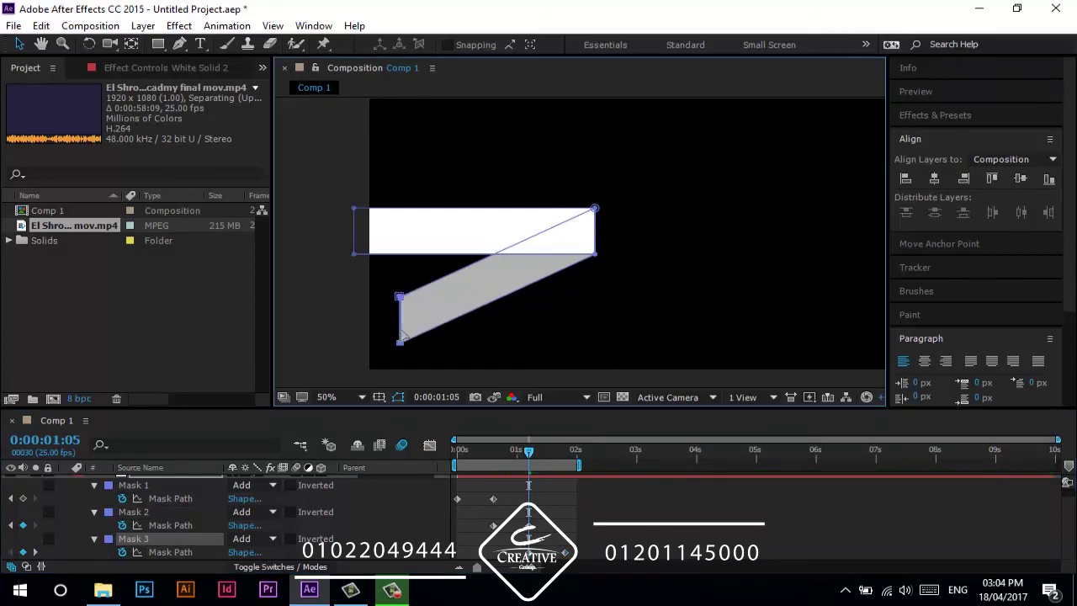
scroll(401, 337, up, 2)
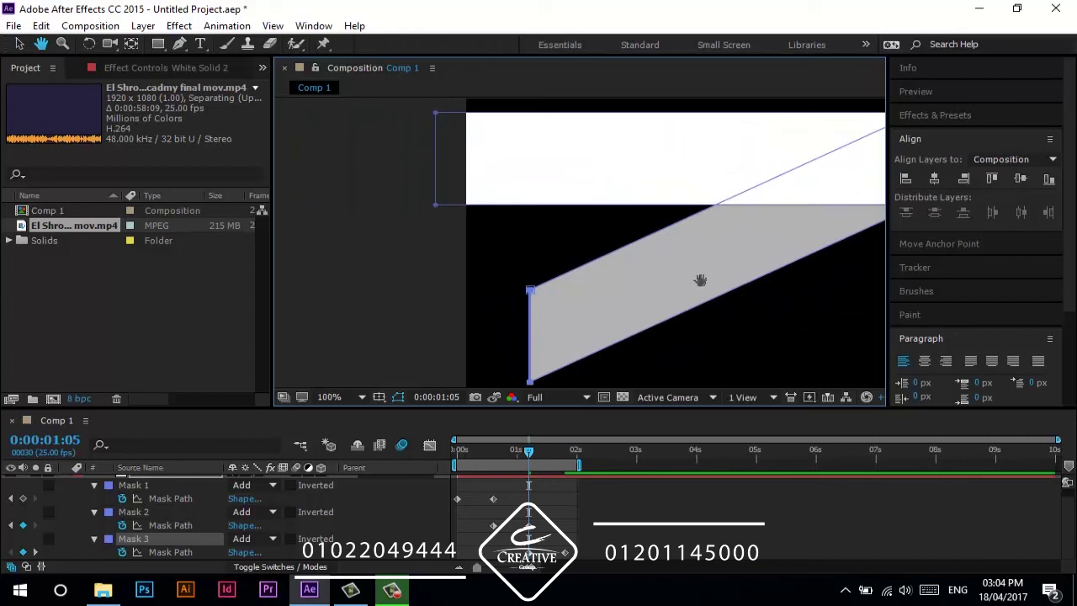
scroll(573, 341, up, 1)
scroll(589, 253, up, 1)
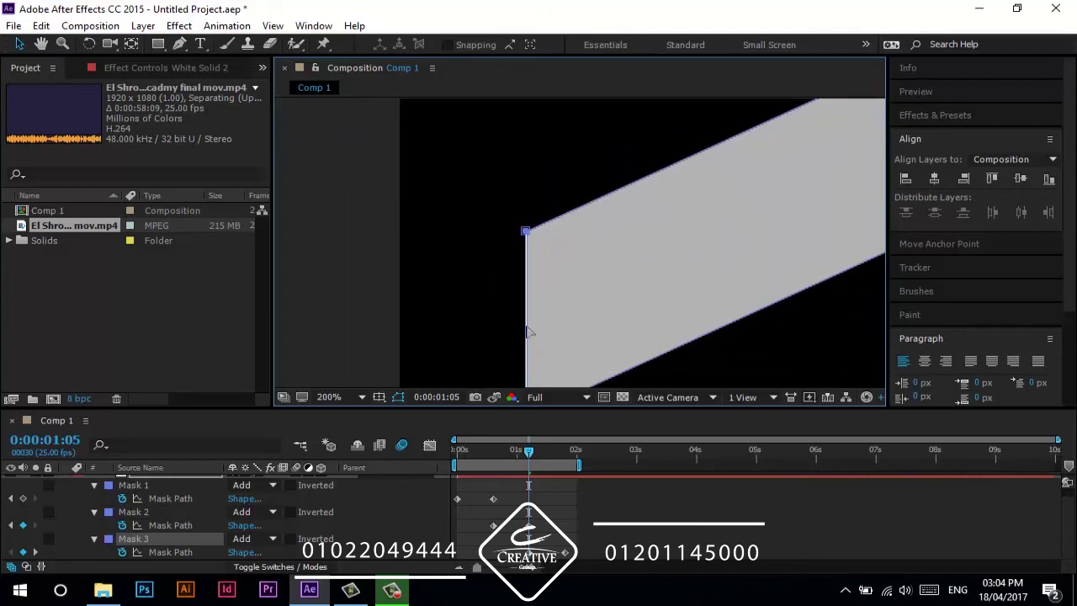
click(433, 509)
scroll(518, 324, down, 4)
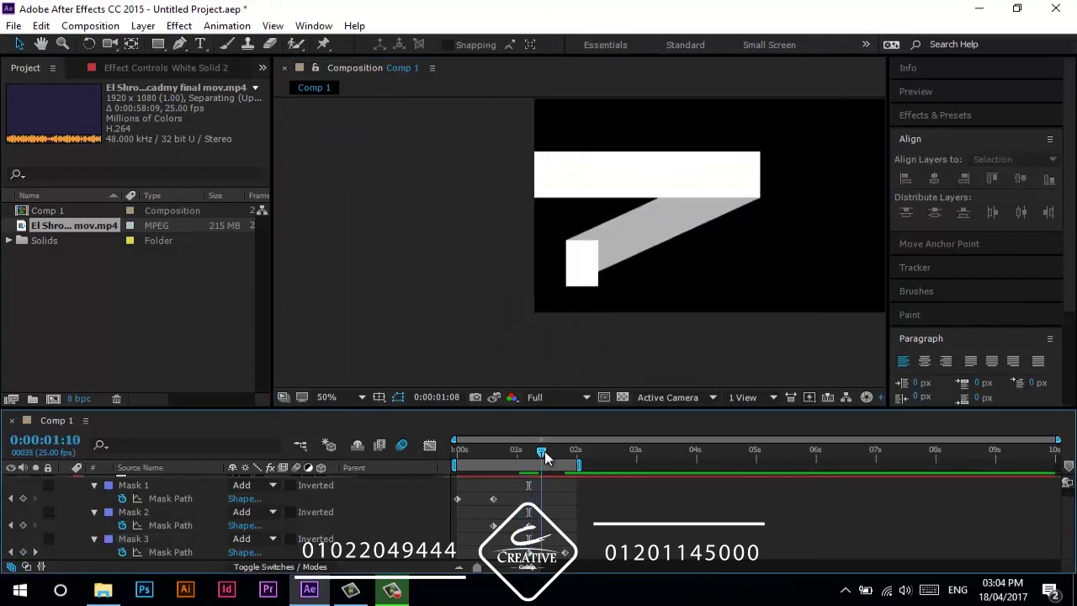
key(space)
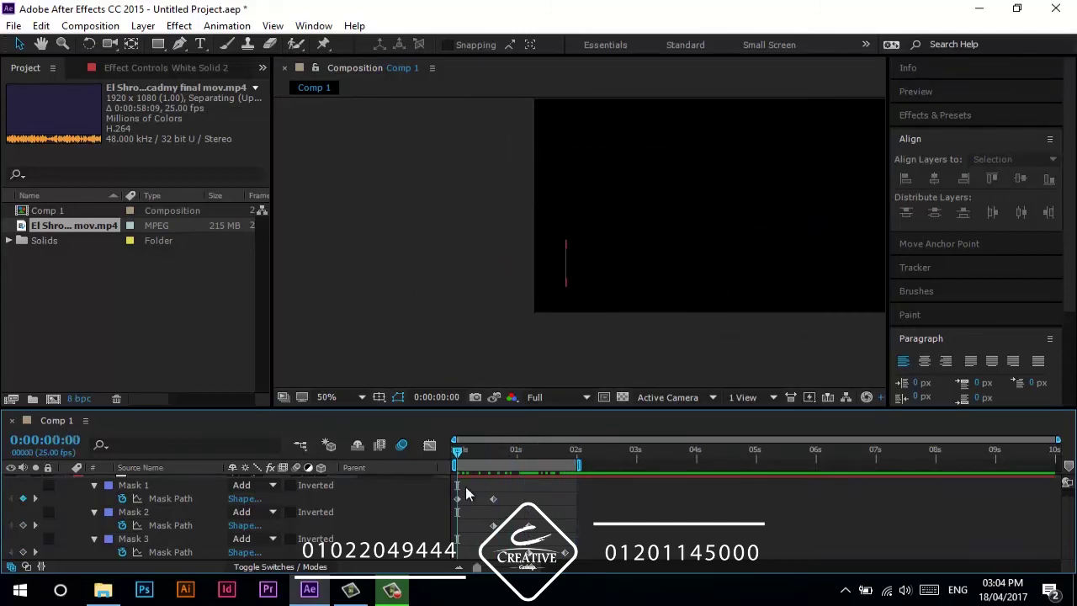
- At 1:05, zoom in and nudge the bottom bar's corner point down to align it
click(529, 454)
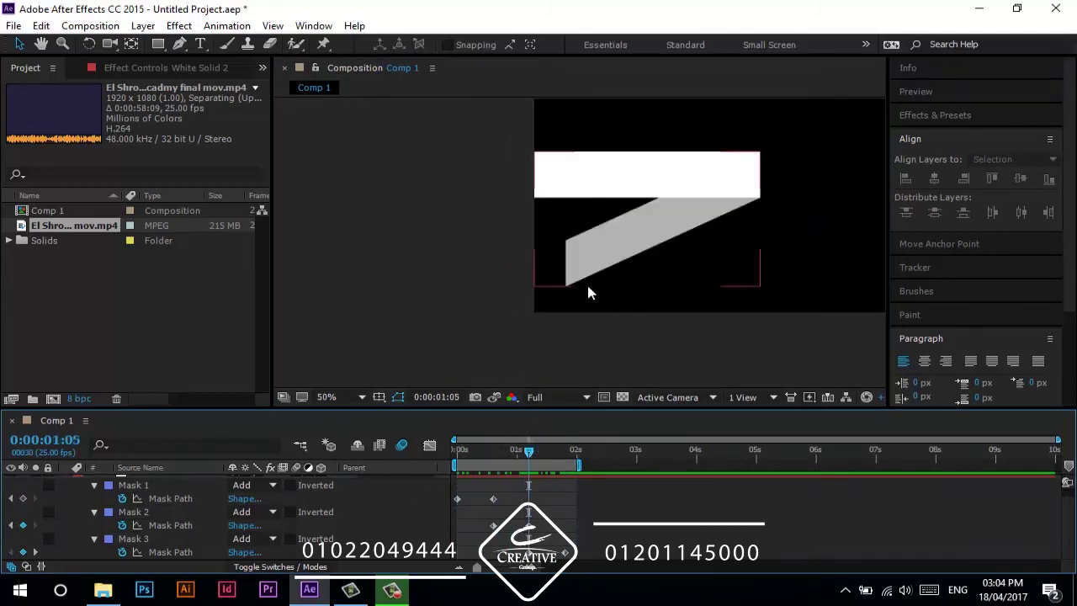
key(period)
click(530, 552)
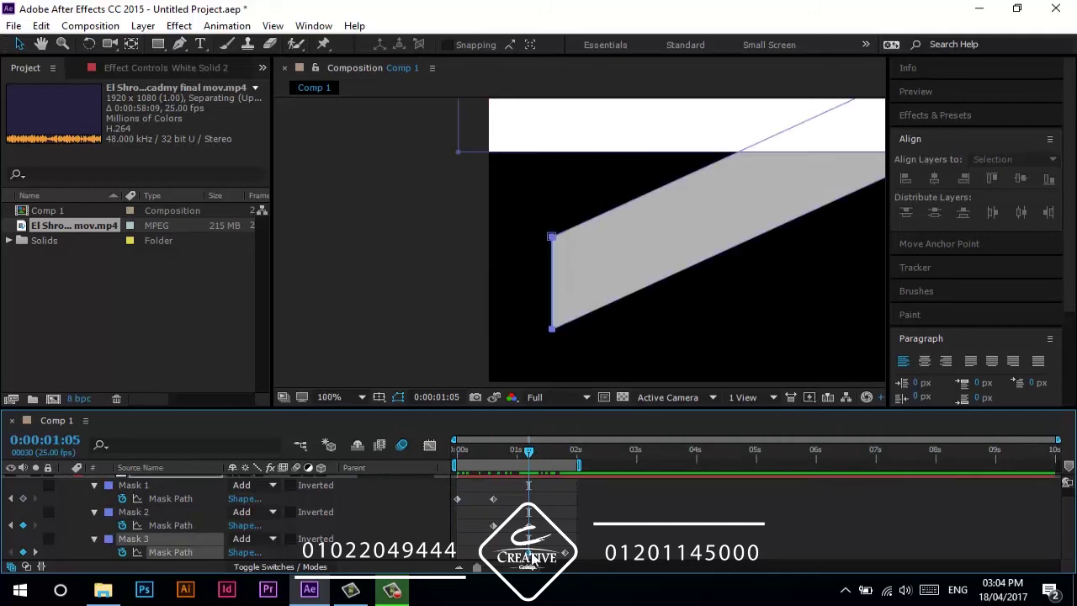
key(period)
key(period)
click(471, 221)
key(Down)
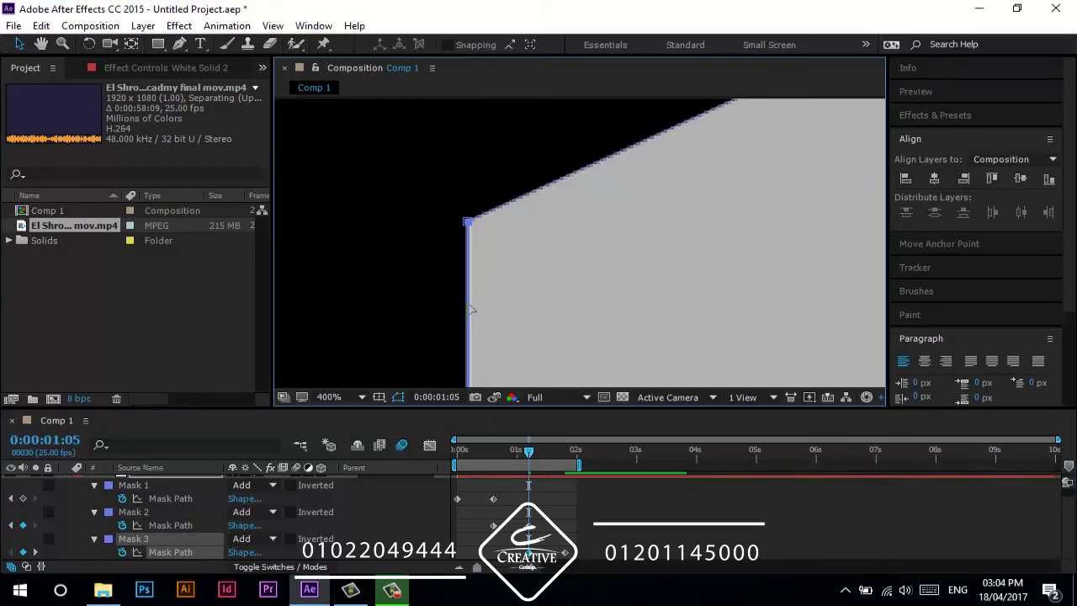
click(427, 511)
drag(528, 455, 476, 456)
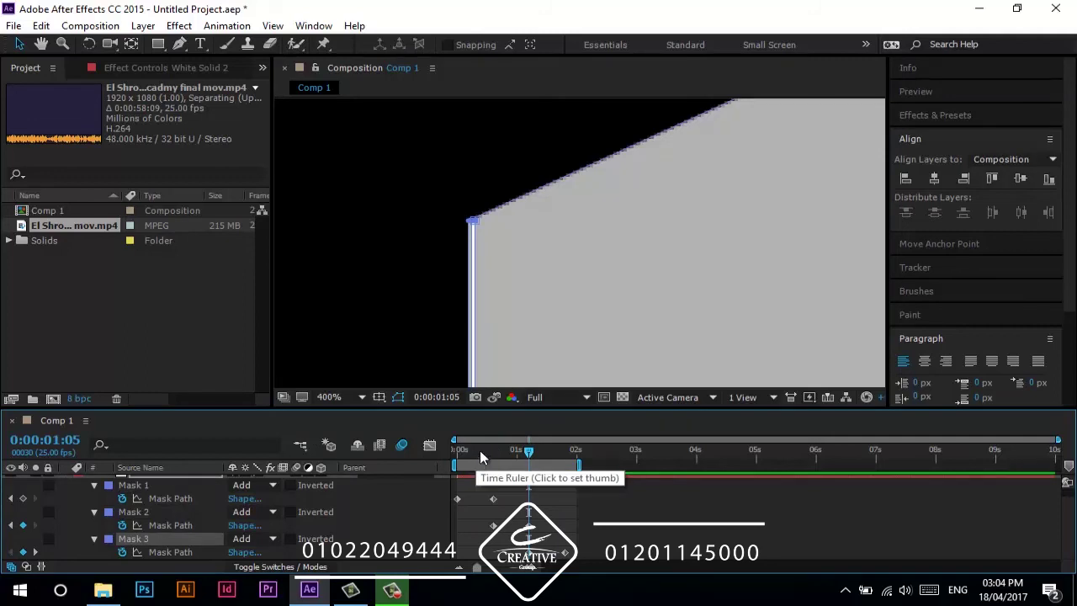
- Shrink the bottom bar to a narrow sliver at 1:05 and check the animation start
scroll(502, 367, down, 4)
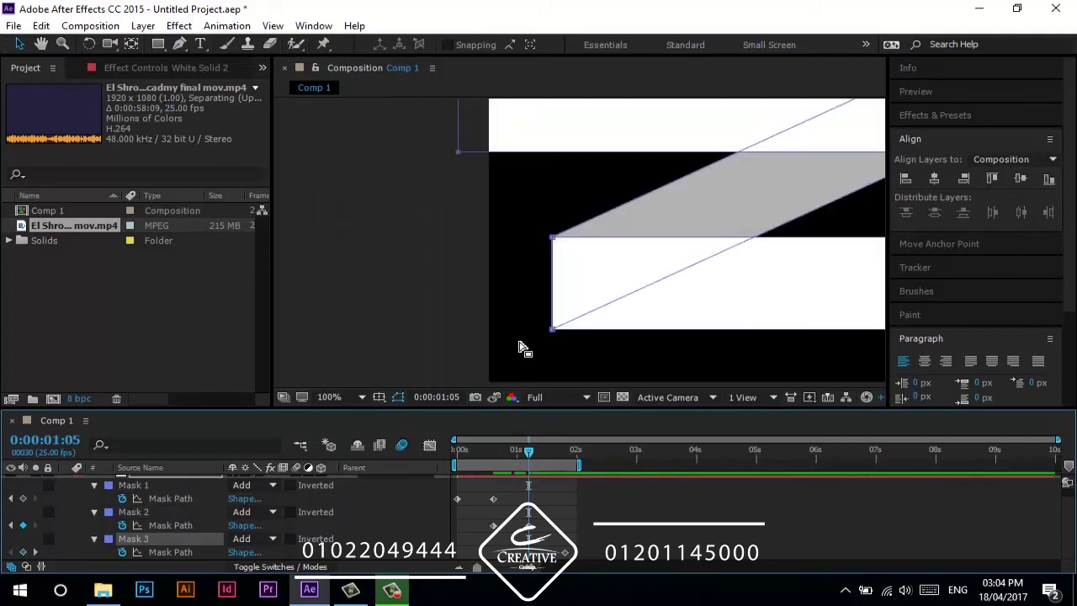
scroll(618, 339, down, 1)
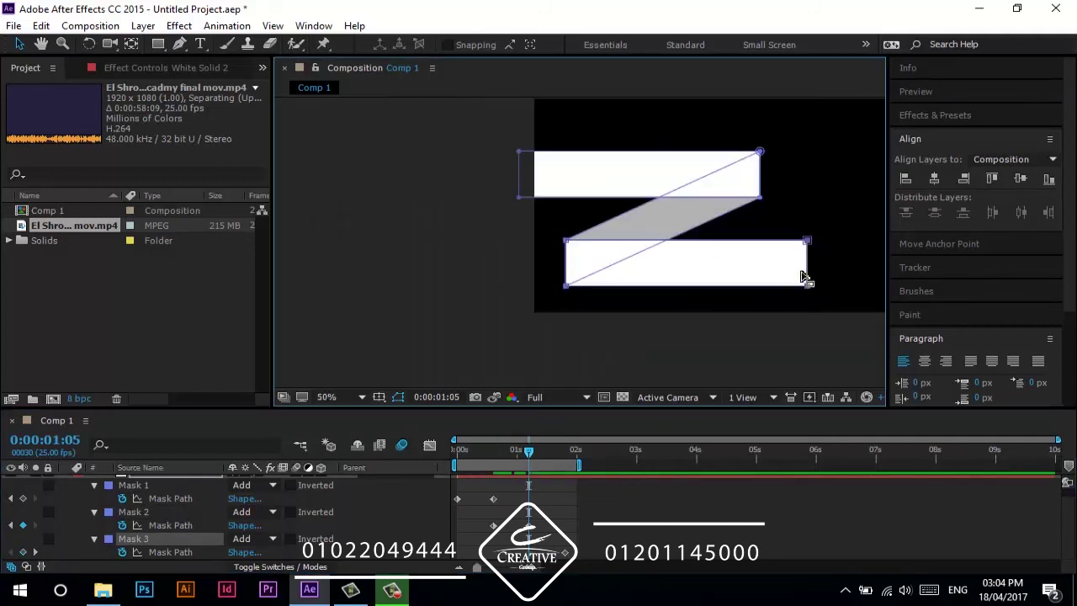
drag(806, 271, 543, 230)
scroll(577, 285, up, 2)
scroll(720, 293, down, 3)
scroll(579, 259, up, 6)
click(432, 501)
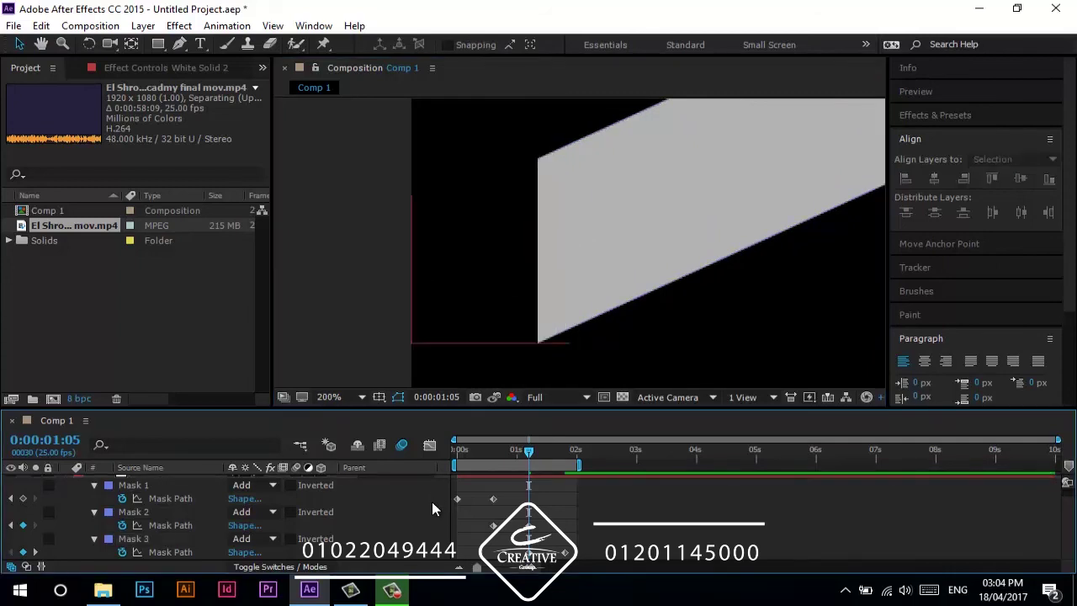
drag(530, 459, 514, 459)
key(Home)
scroll(417, 217, down, 6)
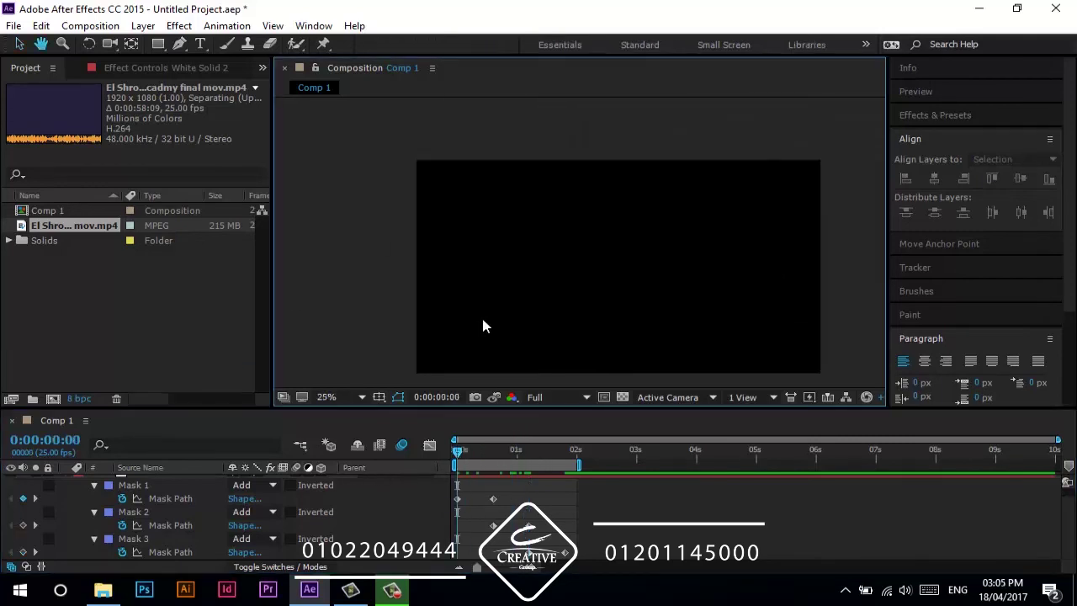
- Apply Easy Ease to the Mask Path keyframes and preview the animation
drag(589, 558, 445, 486)
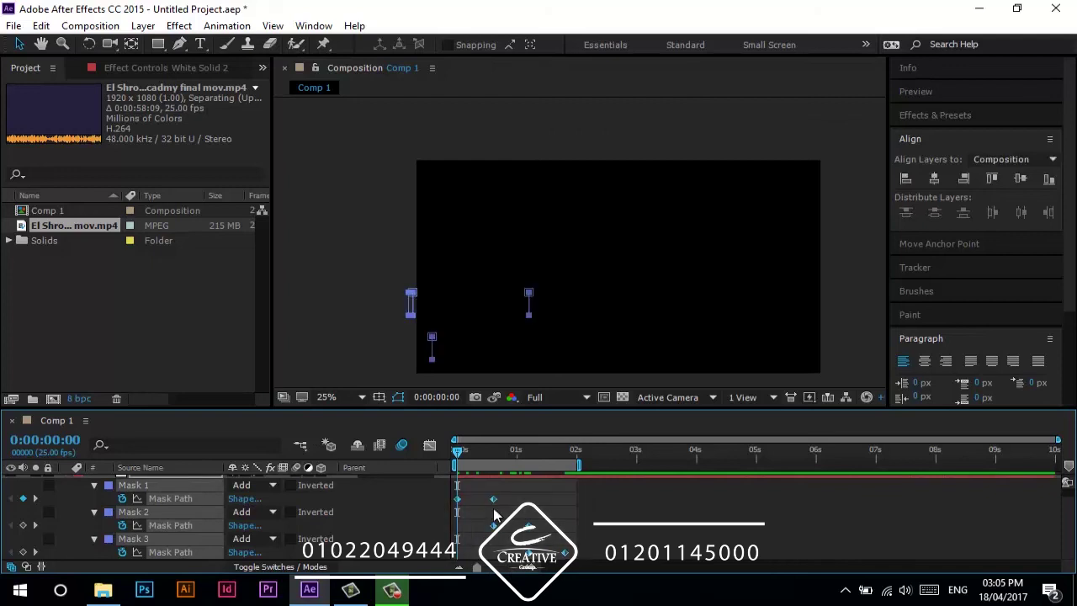
right_click(493, 499)
mouse_move(547, 490)
click(737, 385)
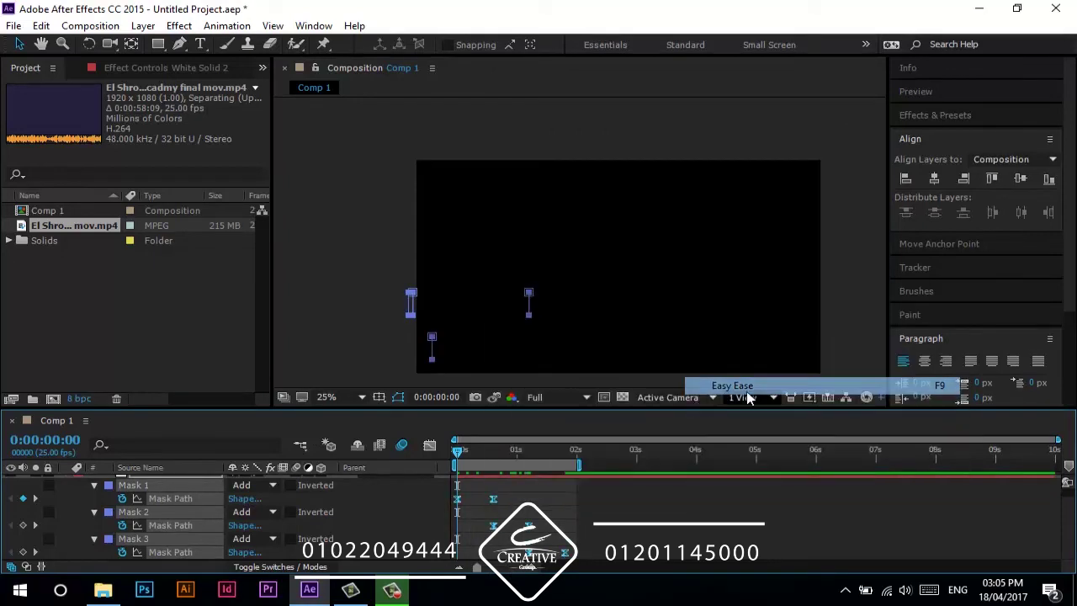
click(404, 528)
key(space)
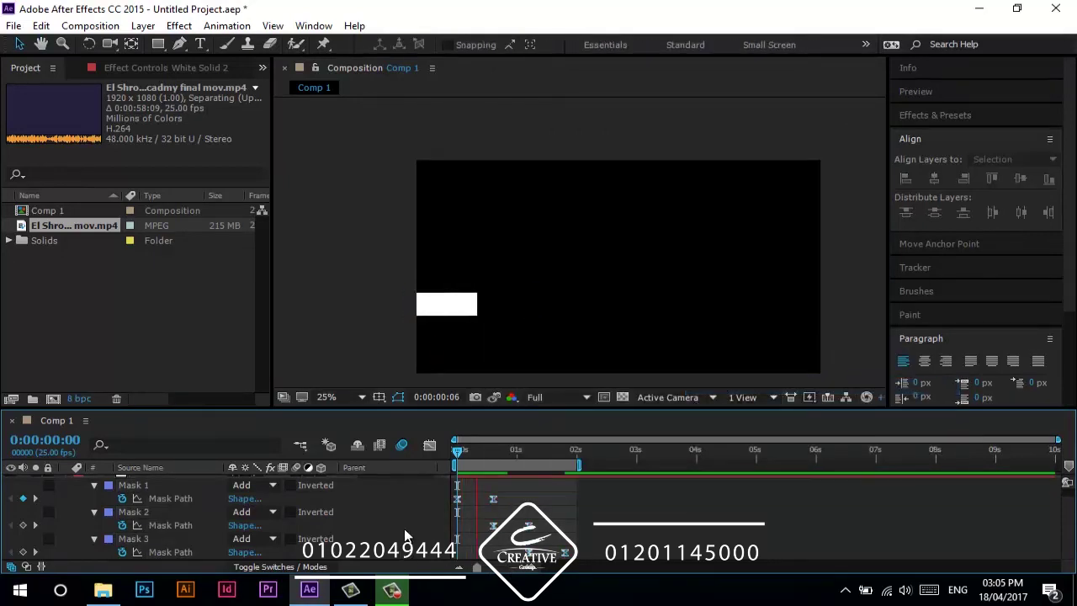
key(space)
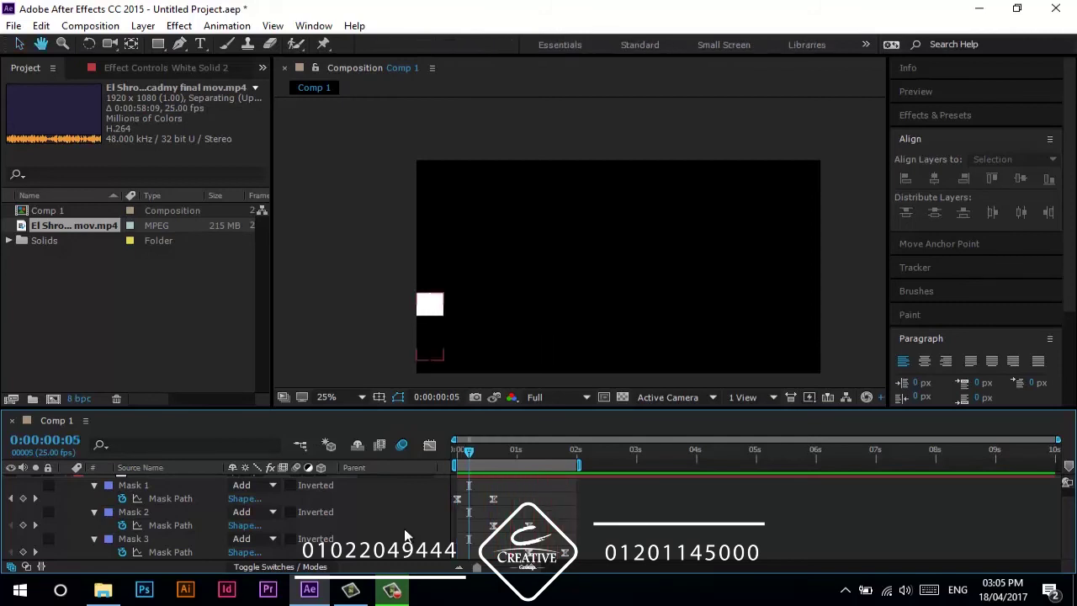
- Replay the preview from the first frame and turn on motion blur for White Solid 2
drag(568, 497, 506, 520)
drag(474, 454, 457, 451)
click(421, 500)
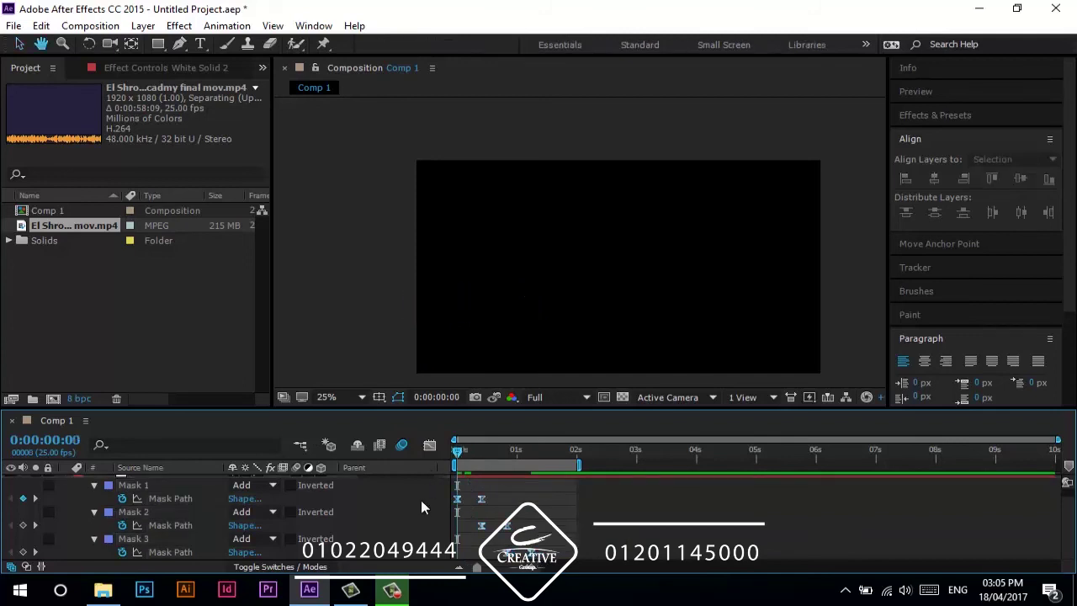
key(space)
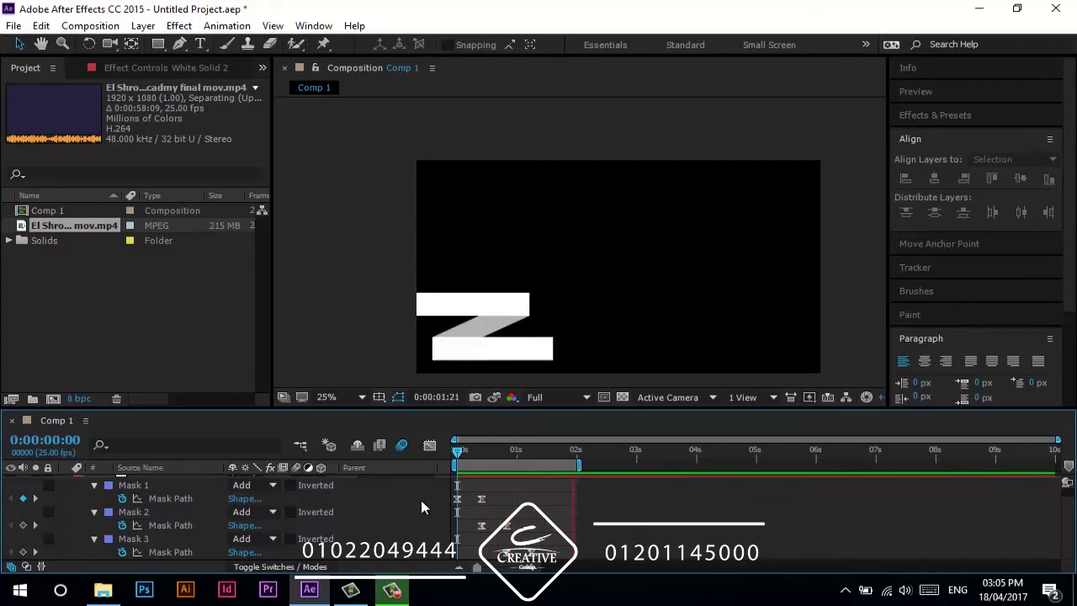
click(357, 505)
click(296, 481)
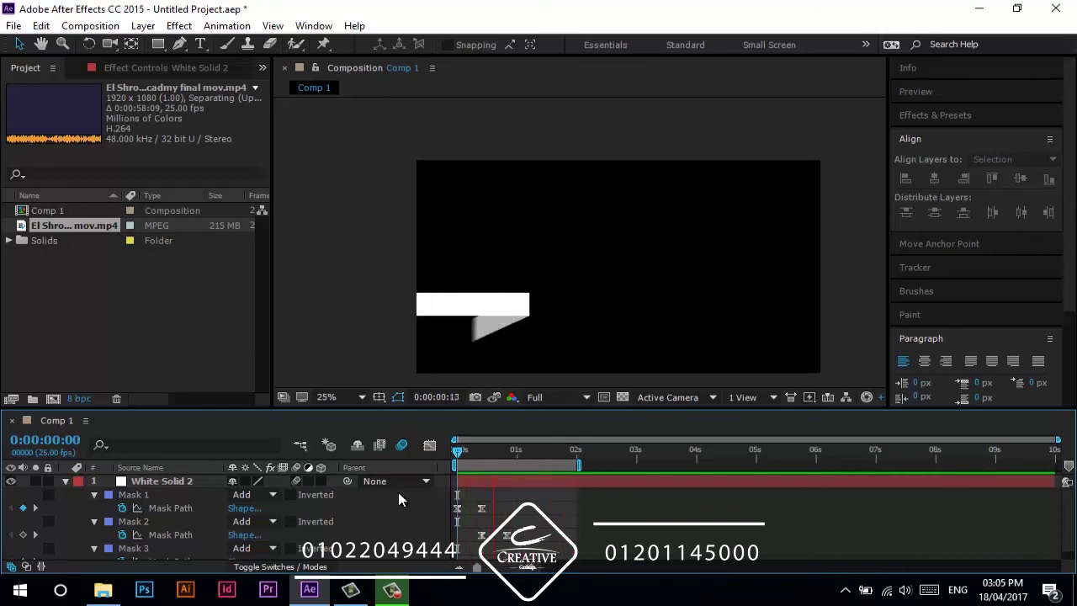
- Collapse and delete the White Solid 2 layer, cancelling the new solid
click(66, 481)
click(148, 481)
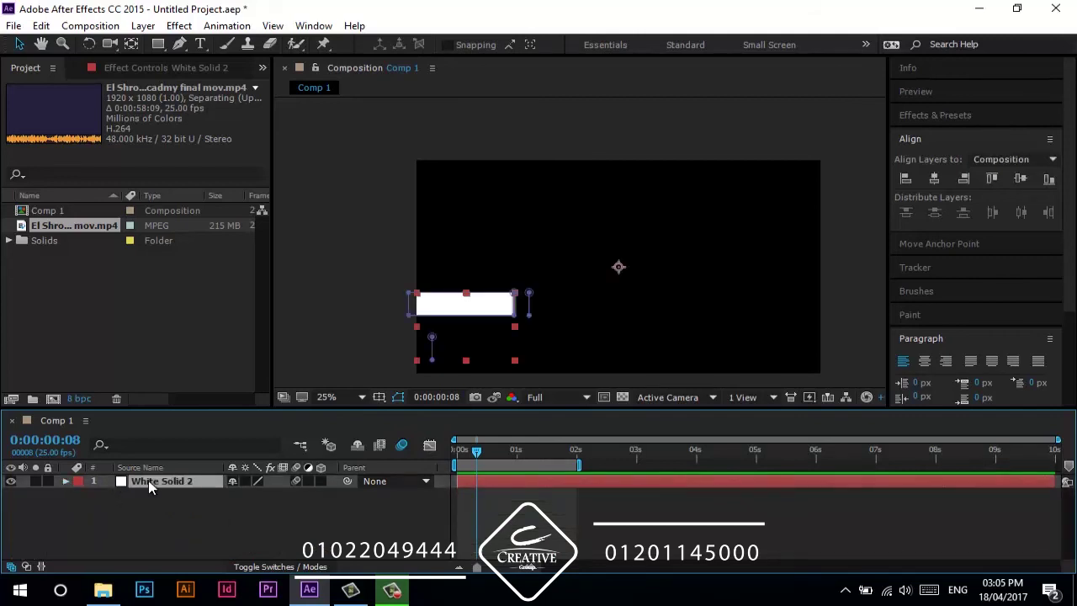
key(Delete)
key(ctrl+y)
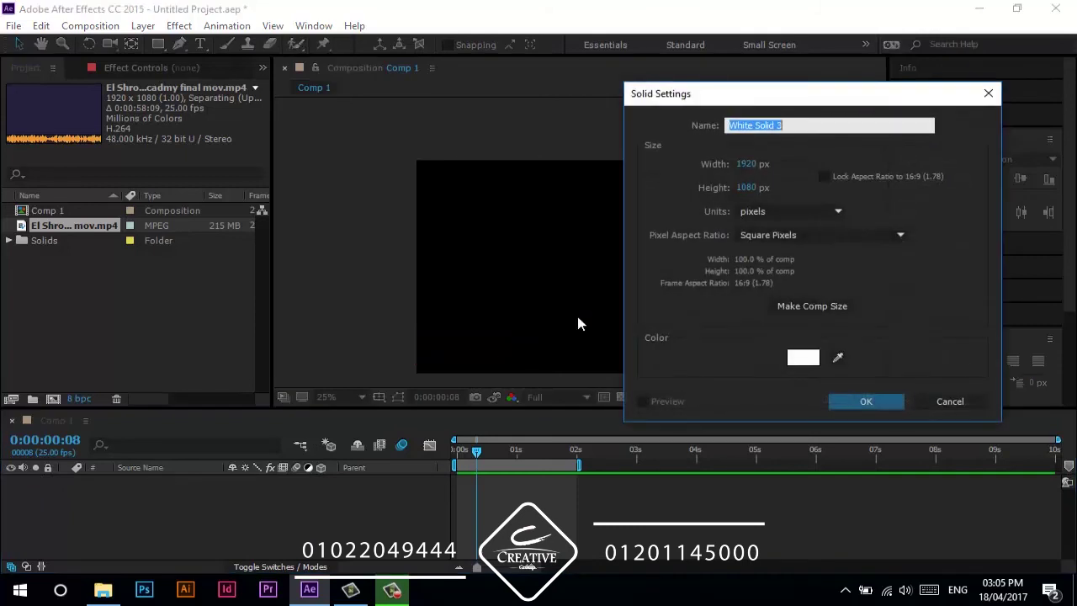
click(949, 402)
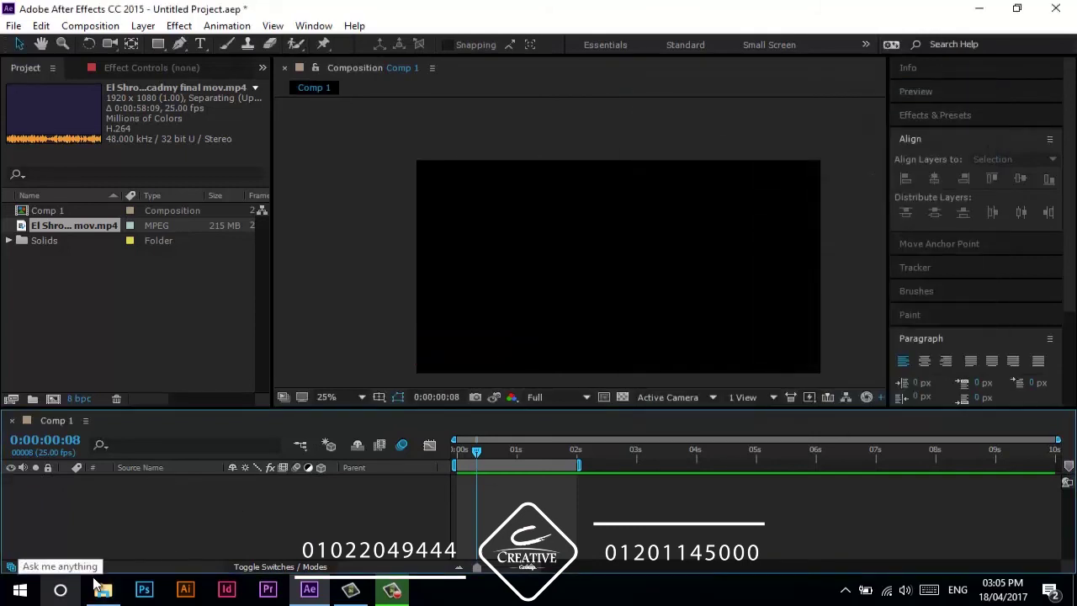
- Import the corrugated plaster JPEG from File Explorer and add it to Comp 1 as a layer
click(103, 593)
scroll(549, 421, up, 1)
drag(698, 286, 155, 294)
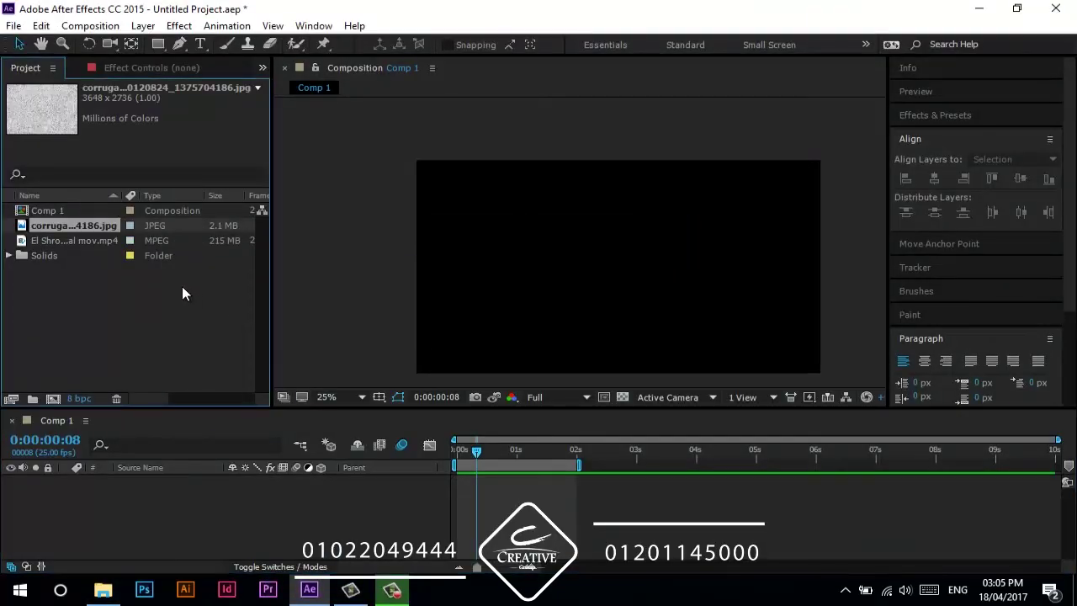
drag(77, 227, 160, 501)
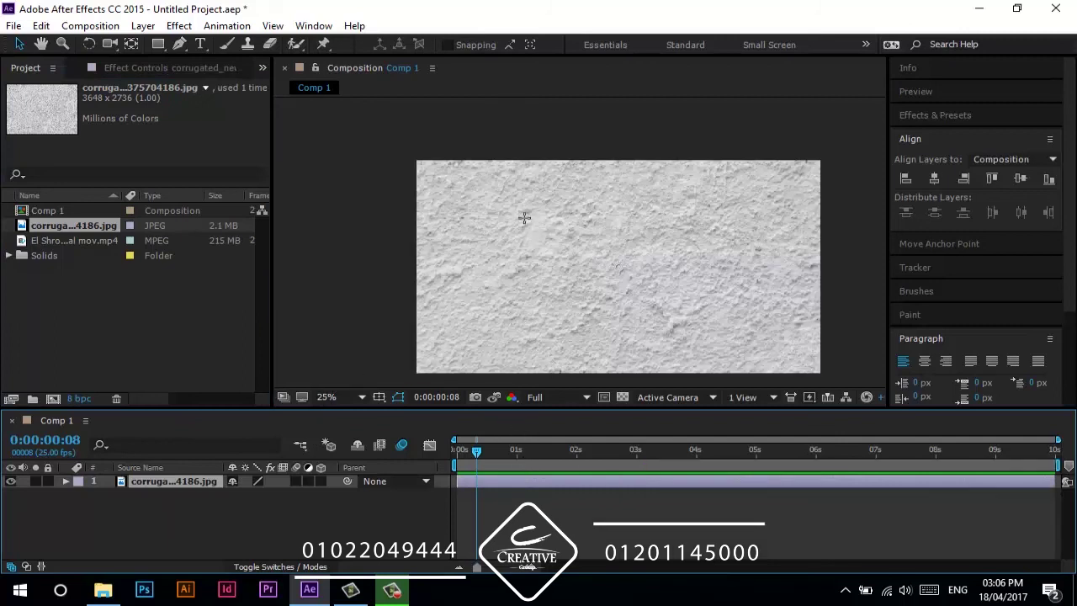
- Draw a large ellipse mask centred on the plaster texture layer
key(q)
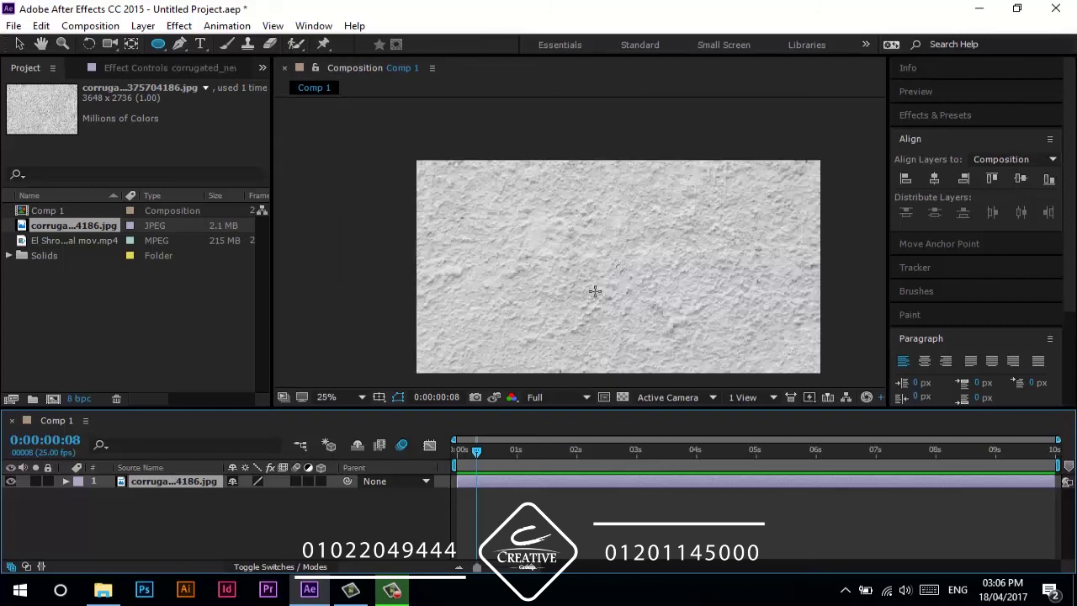
click(620, 268)
drag(595, 265, 426, 356)
click(354, 542)
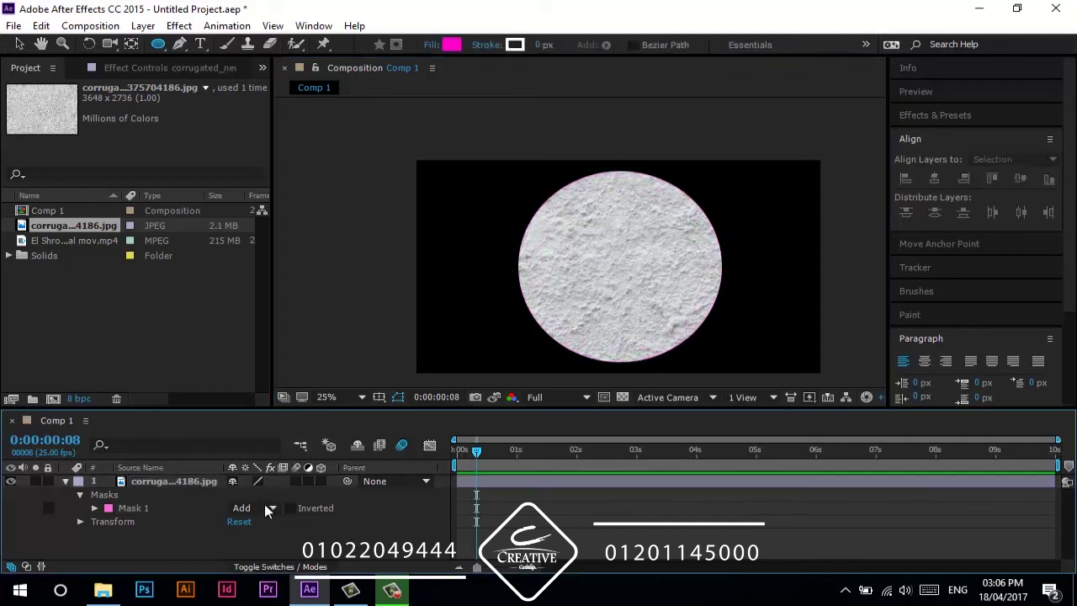
click(198, 482)
- Add Mask 2 set to Subtract to cut the disc into a ring, and return to the start
click(620, 267)
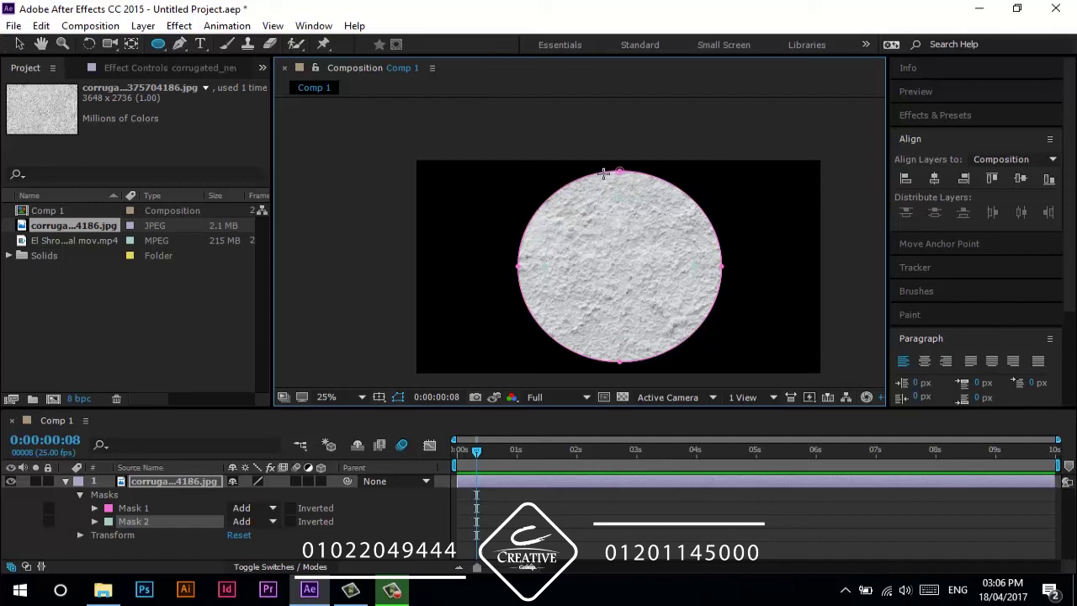
click(241, 521)
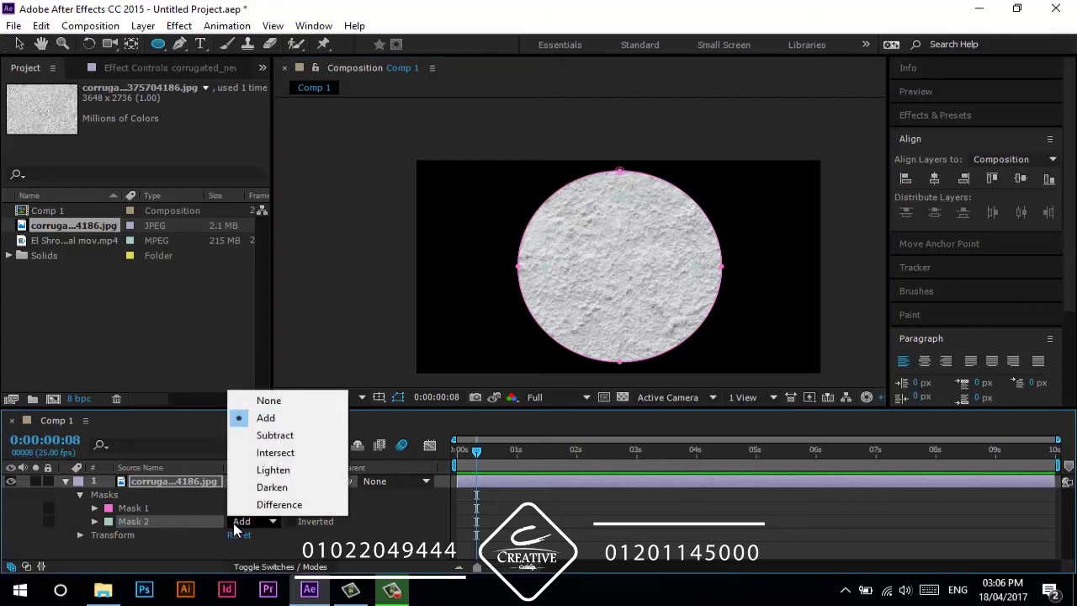
click(281, 437)
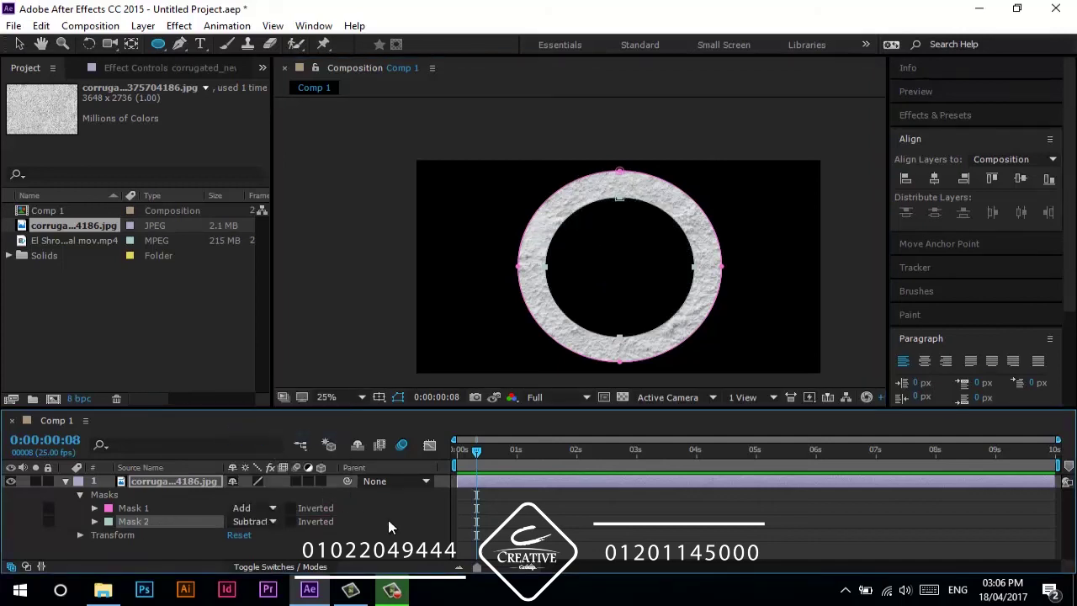
click(455, 450)
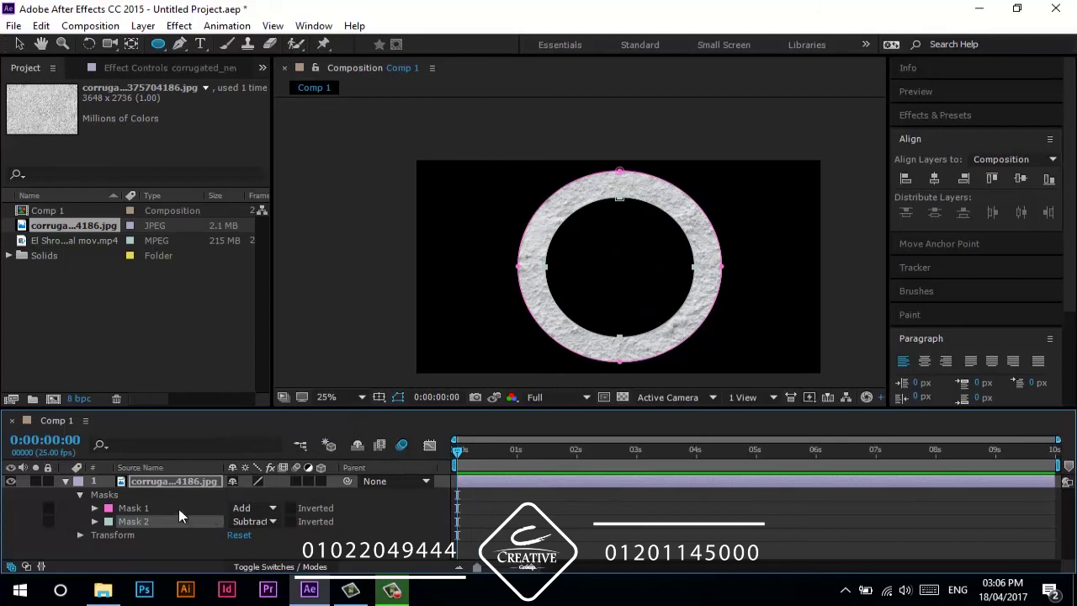
- Keyframe Mask Expansion at 0s: Mask 1 at -500 and Mask 2 at -450 pixels
key(m)
key(m)
key(m)
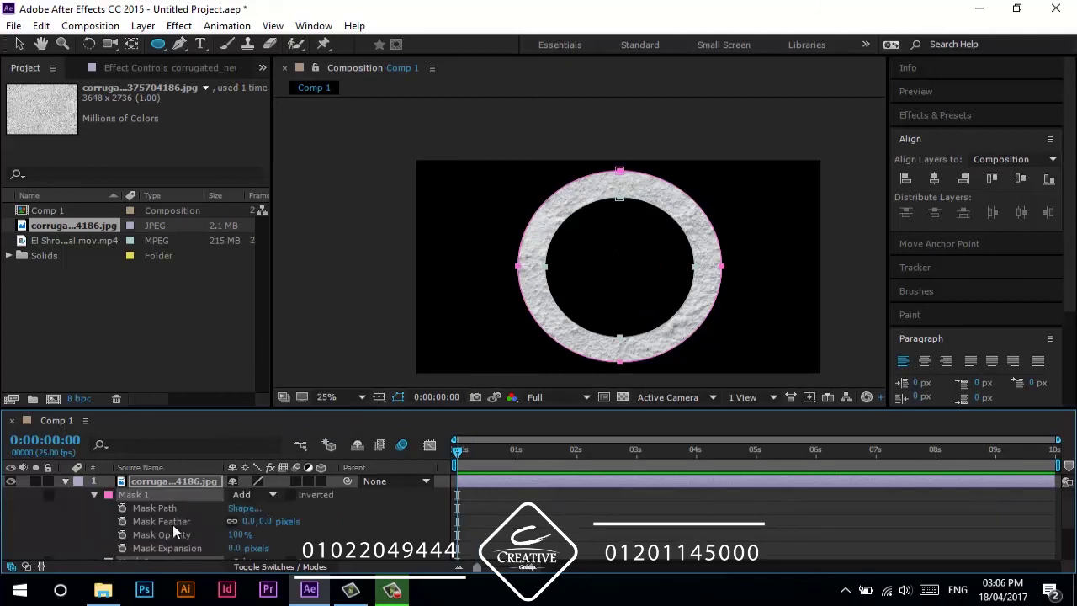
scroll(169, 531, down, 3)
click(122, 552)
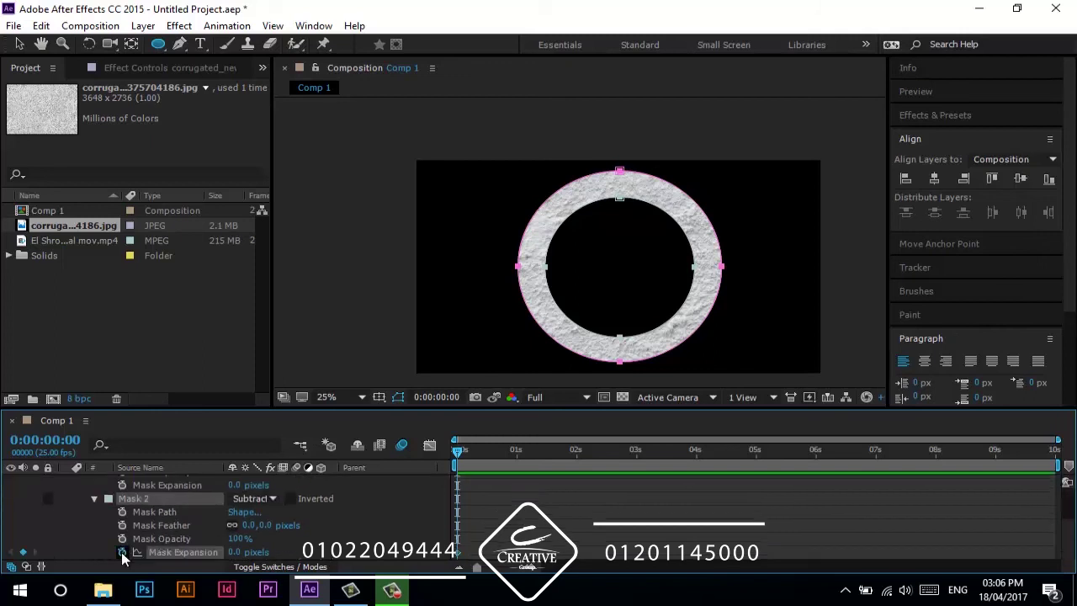
click(122, 484)
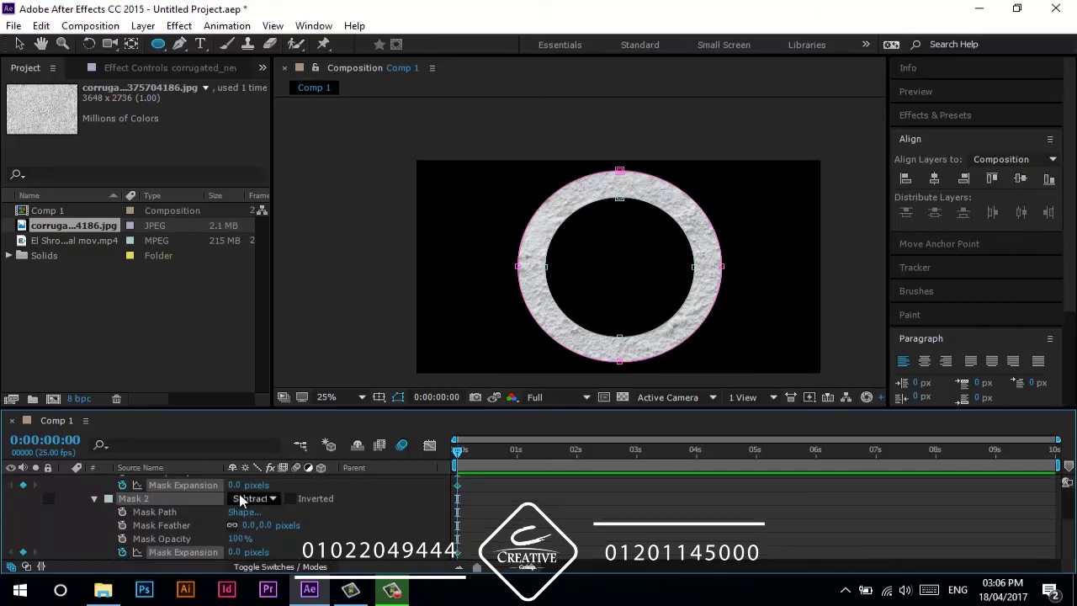
drag(240, 486, 291, 485)
drag(244, 552, 280, 556)
drag(234, 489, 203, 499)
- At frame 10, set both masks' expansion to 0 pixels
key(shift+Page_Down)
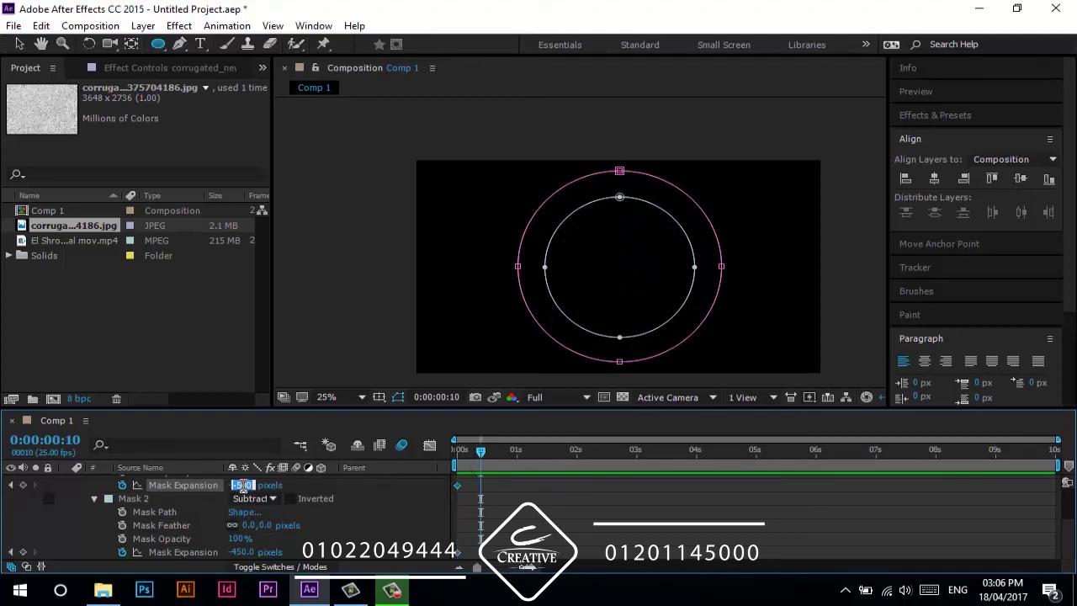
click(242, 552)
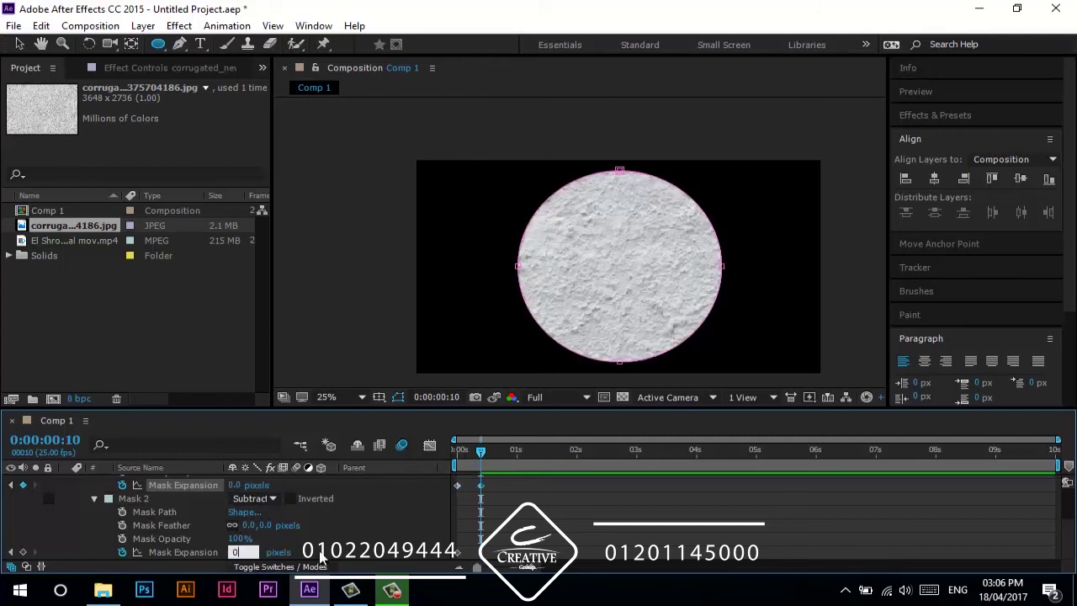
text(0)
key(Return)
key(F2)
- Preview the ring growing and select the mask expansion keyframes
drag(481, 452, 453, 460)
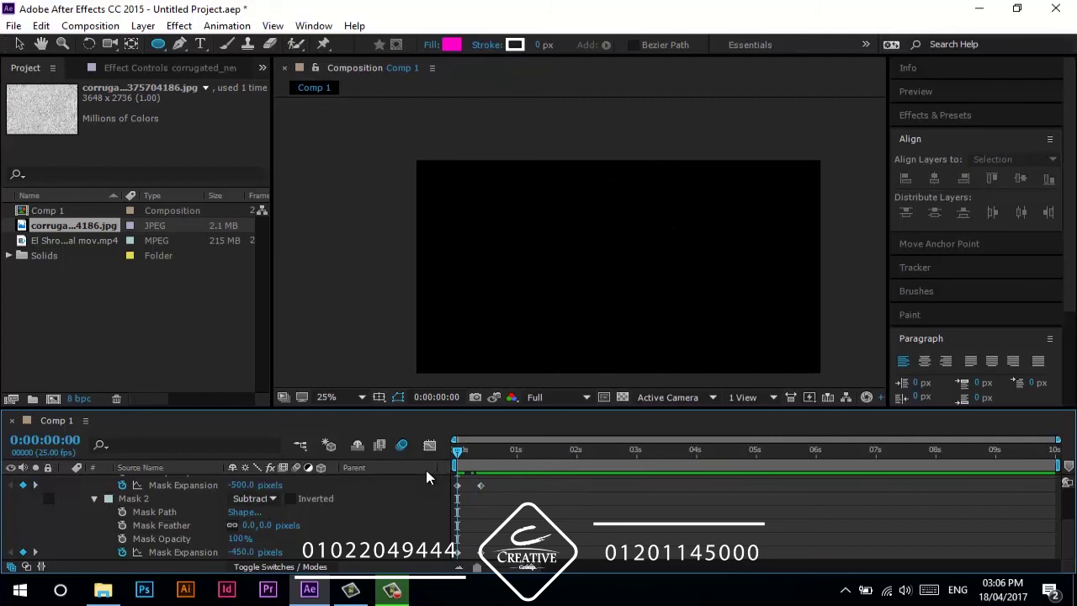
key(space)
key(space)
key(space)
key(space)
key(space)
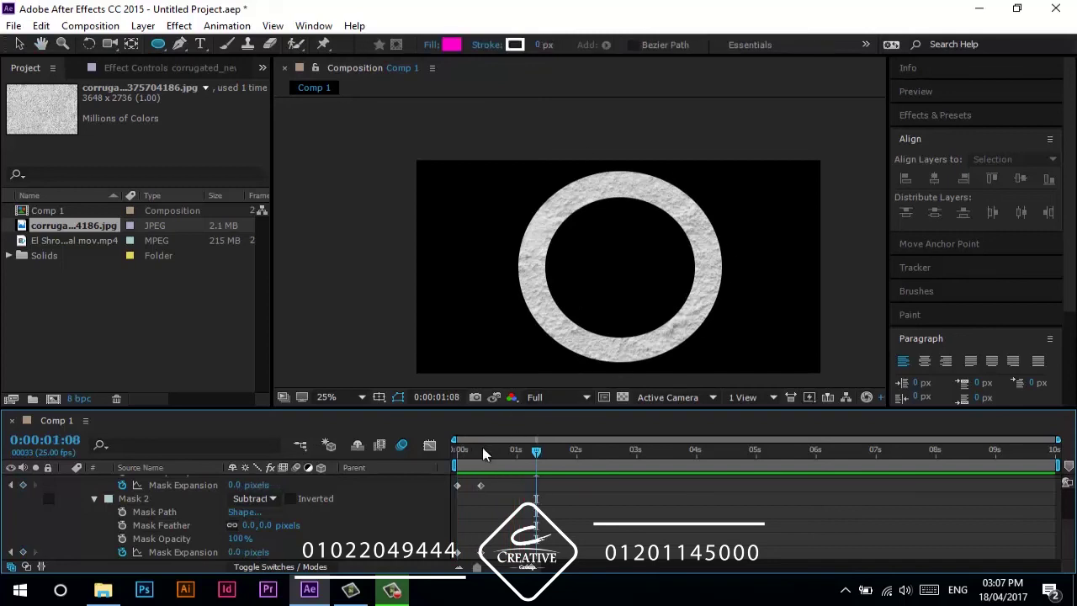
key(space)
key(space)
mouse_move(492, 551)
mouse_down()
mouse_move(502, 545)
mouse_move(452, 565)
mouse_move(475, 560)
mouse_up()
key(space)
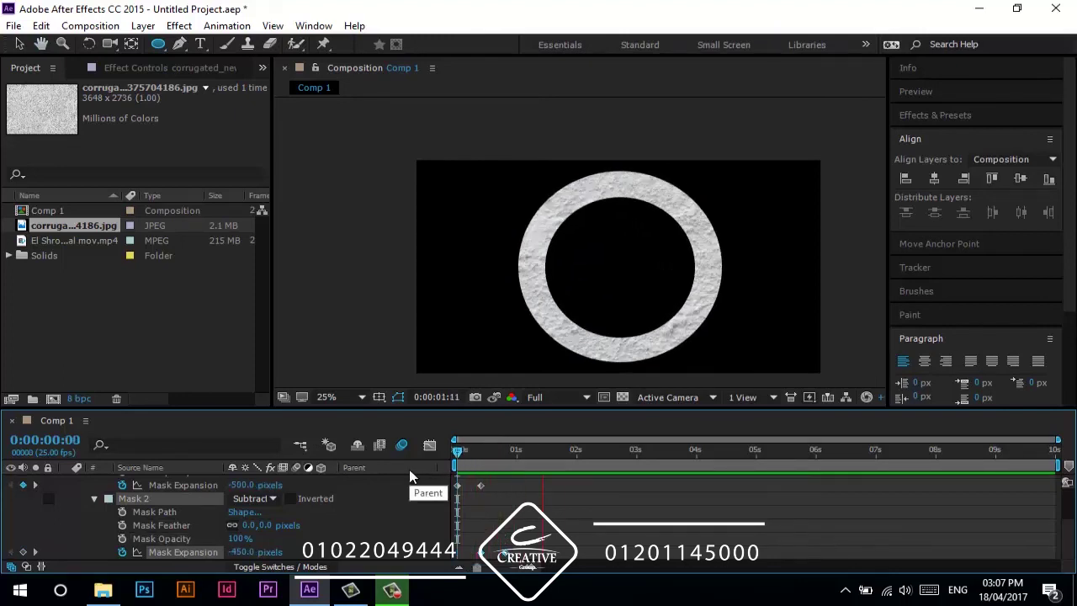
click(515, 452)
drag(532, 481, 459, 557)
- Apply Easy Ease to the mask expansion keyframes and preview the looping ring
right_click(480, 552)
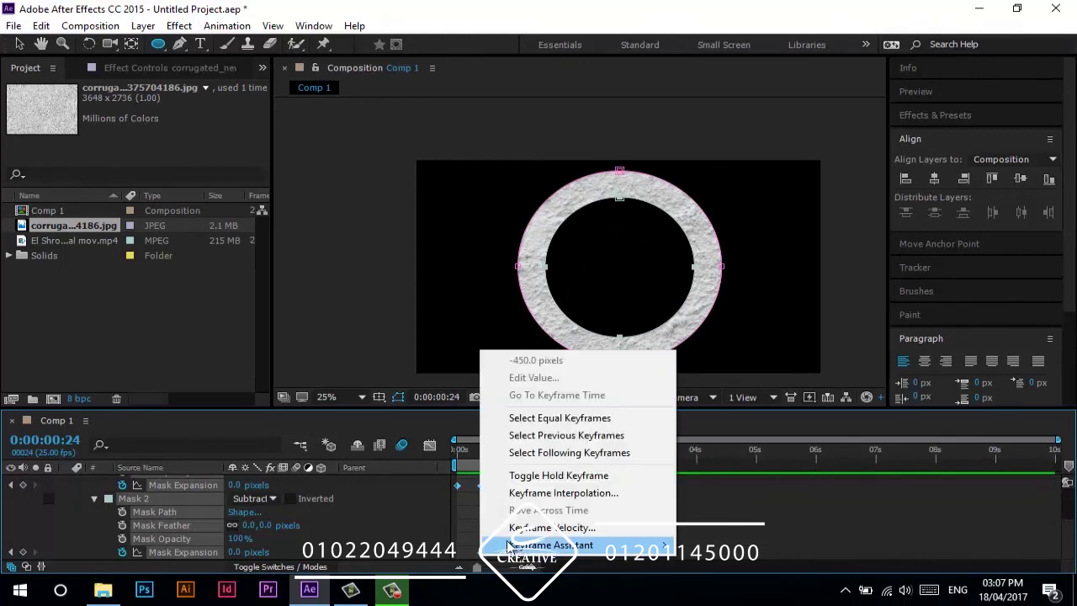
mouse_move(508, 547)
click(700, 447)
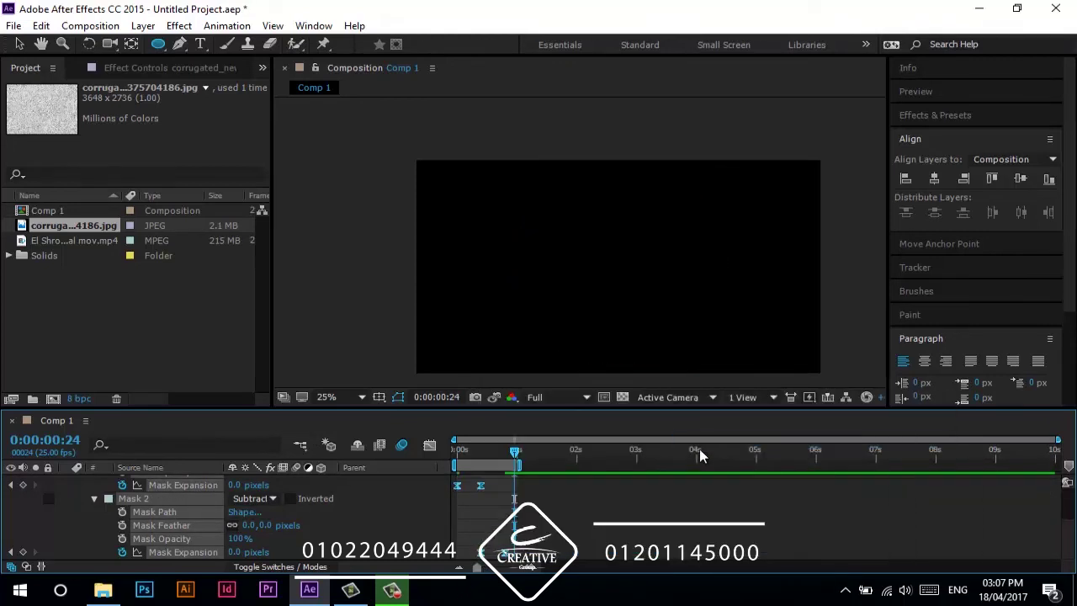
key(space)
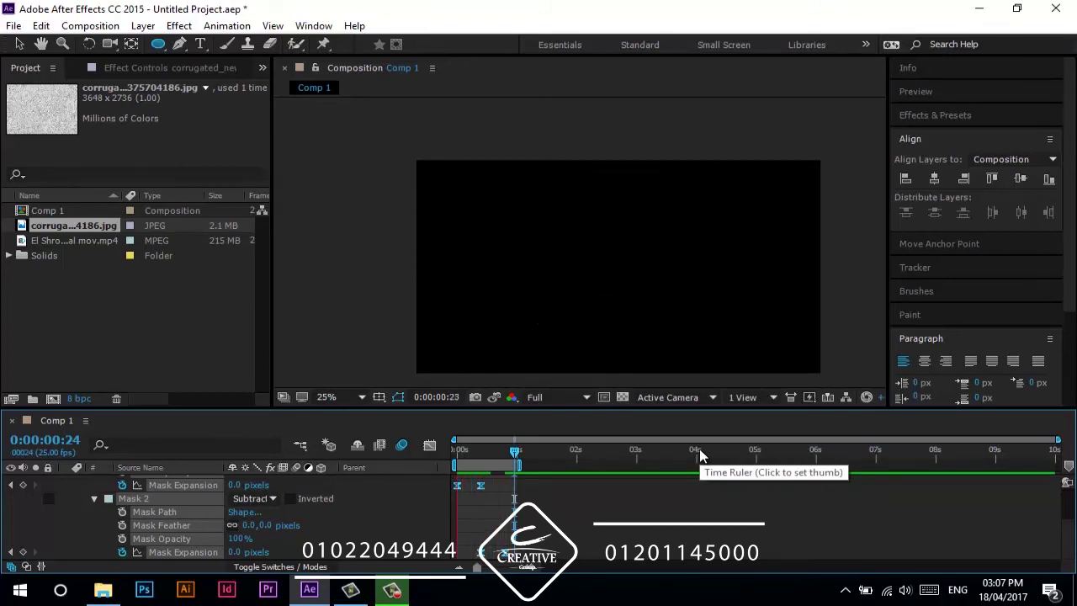
key(space)
- Show only keyframed mask properties, undo the accidental Mask 3, and select the plaster layer
scroll(401, 545, up, 2)
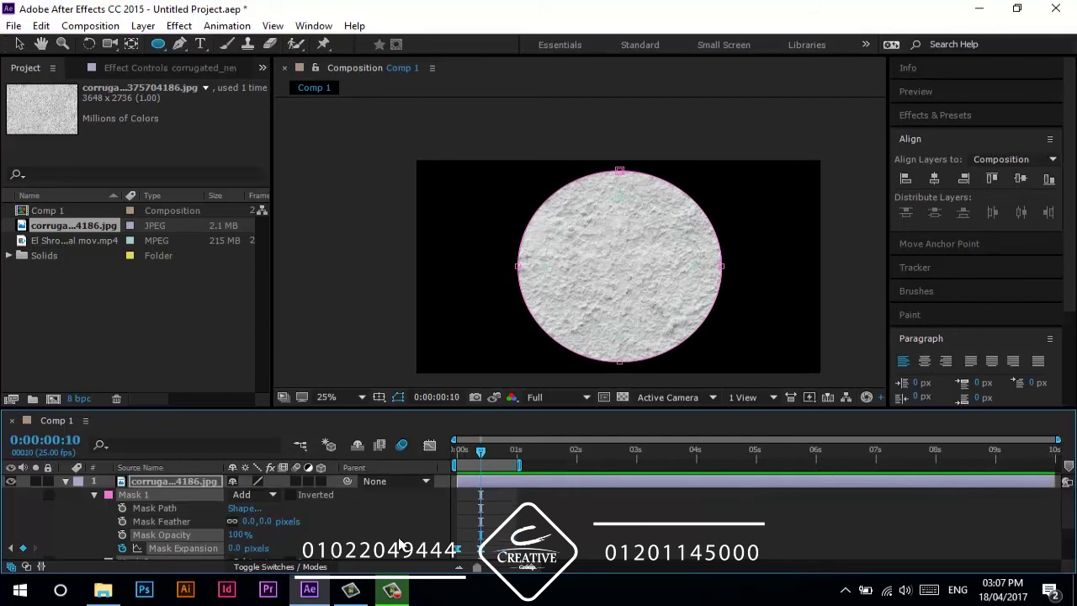
click(68, 480)
key(u)
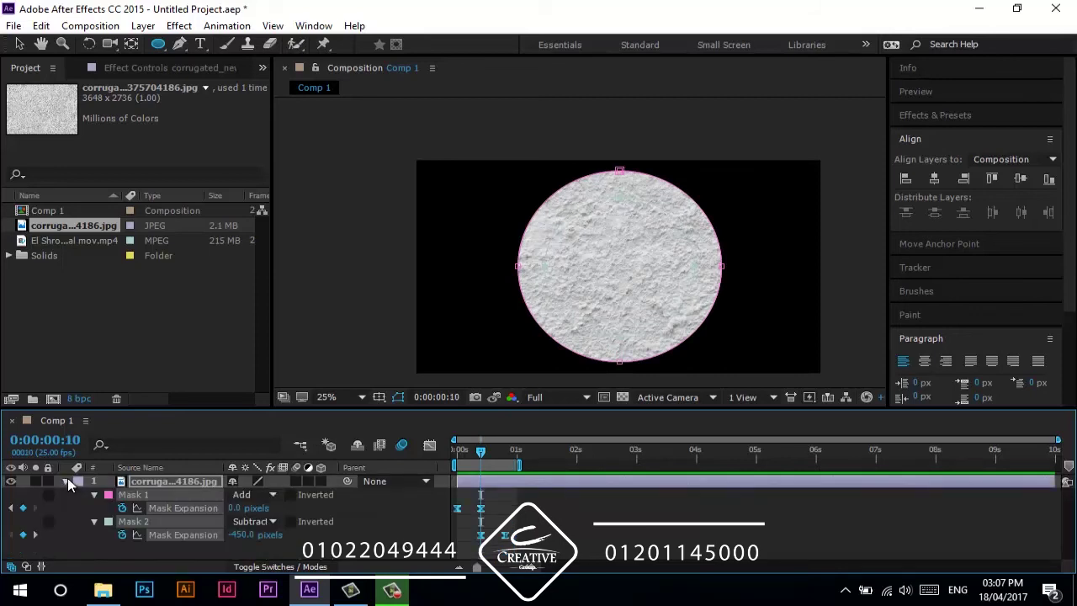
key(ctrl+d)
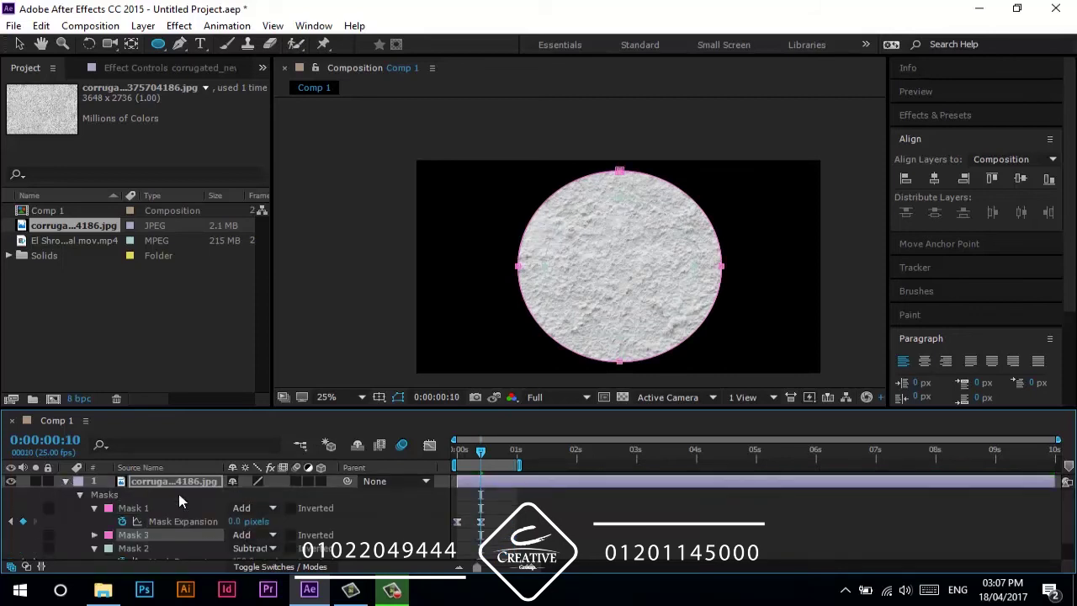
key(ctrl+z)
click(153, 484)
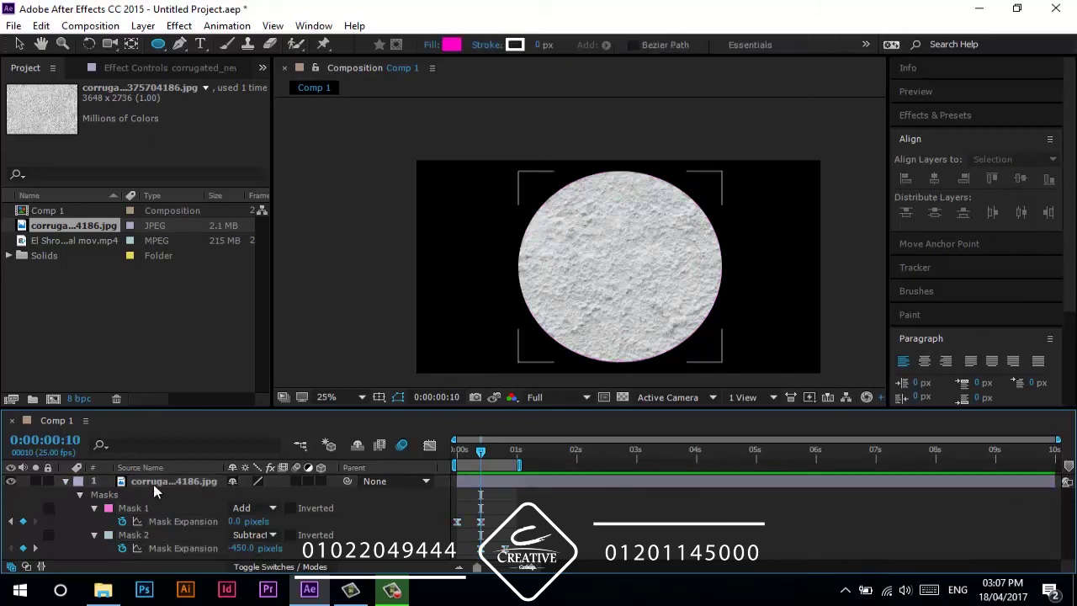
- Duplicate the plaster layer and delay the top copy to start near 0.6 seconds
key(ctrl+d)
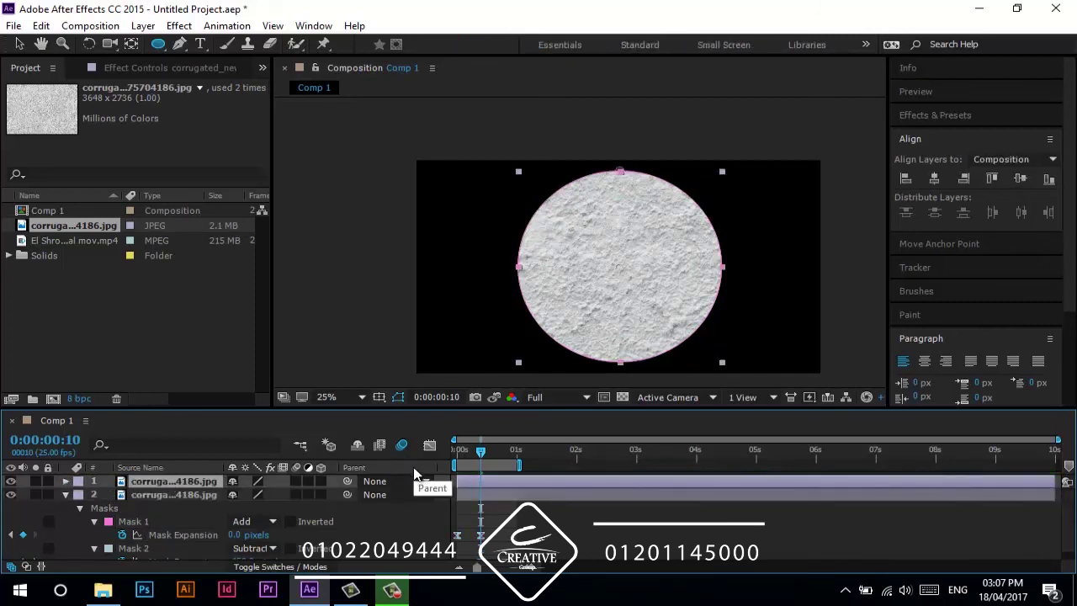
key(u)
drag(494, 482, 513, 481)
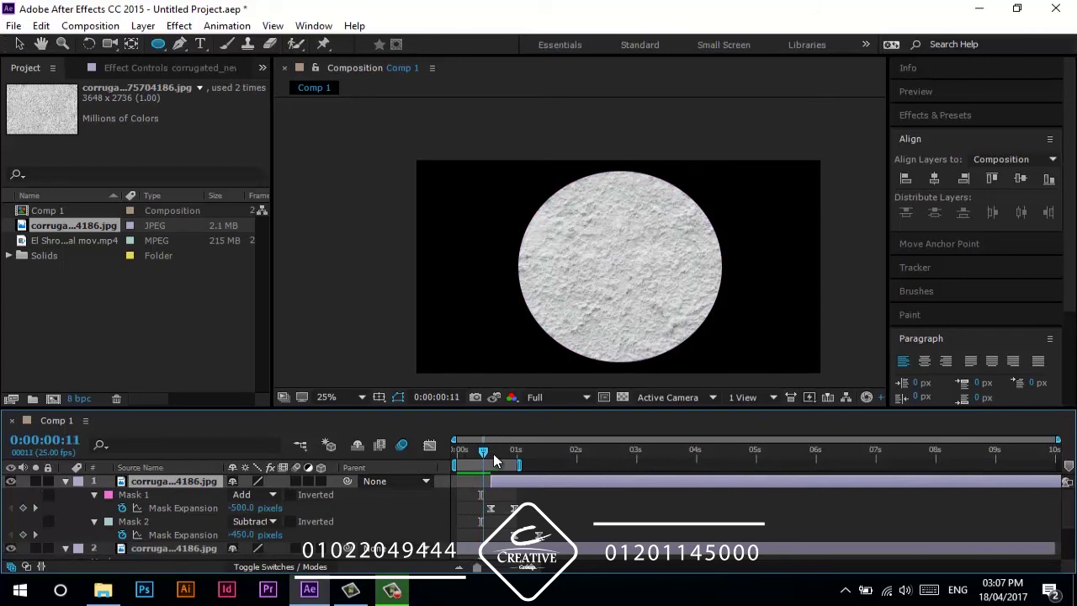
click(499, 454)
scroll(470, 483, down, 1)
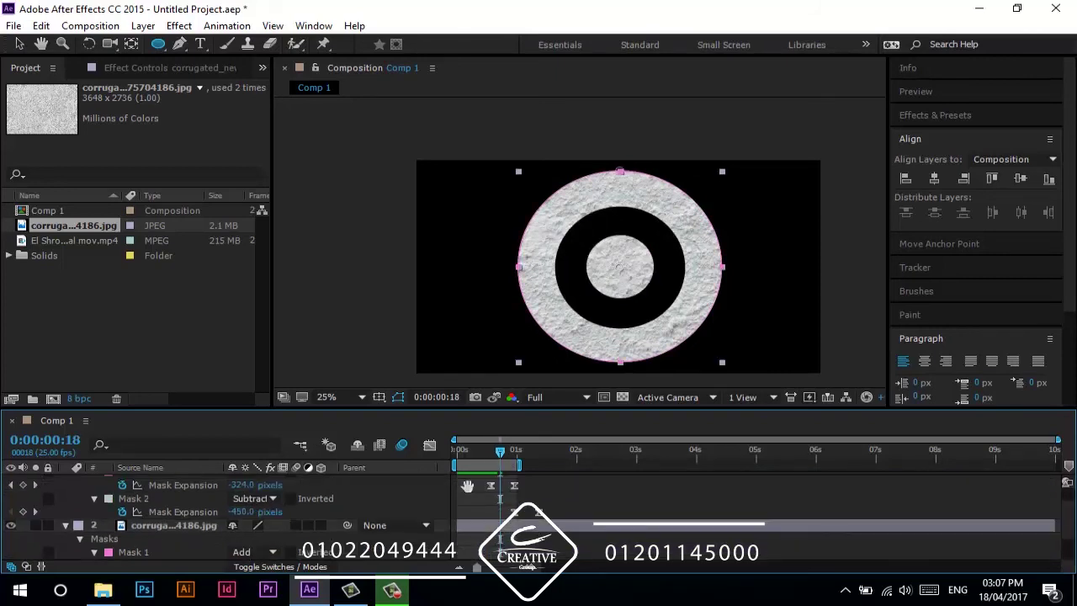
click(468, 486)
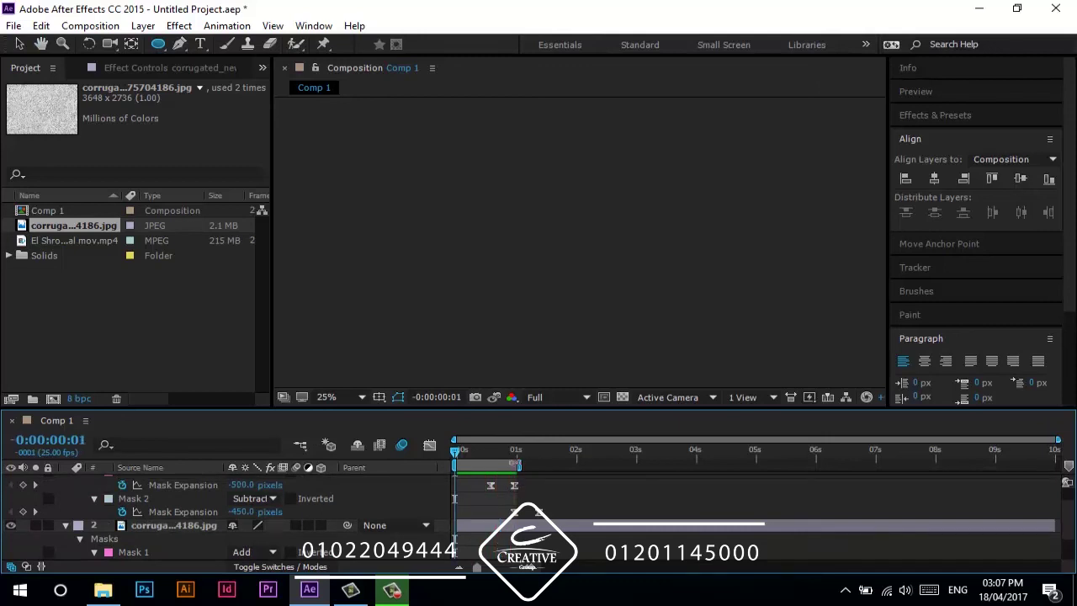
- Extend the work area to the whole composition, preview both rings, and open Effects & Presets
double_click(536, 465)
key(space)
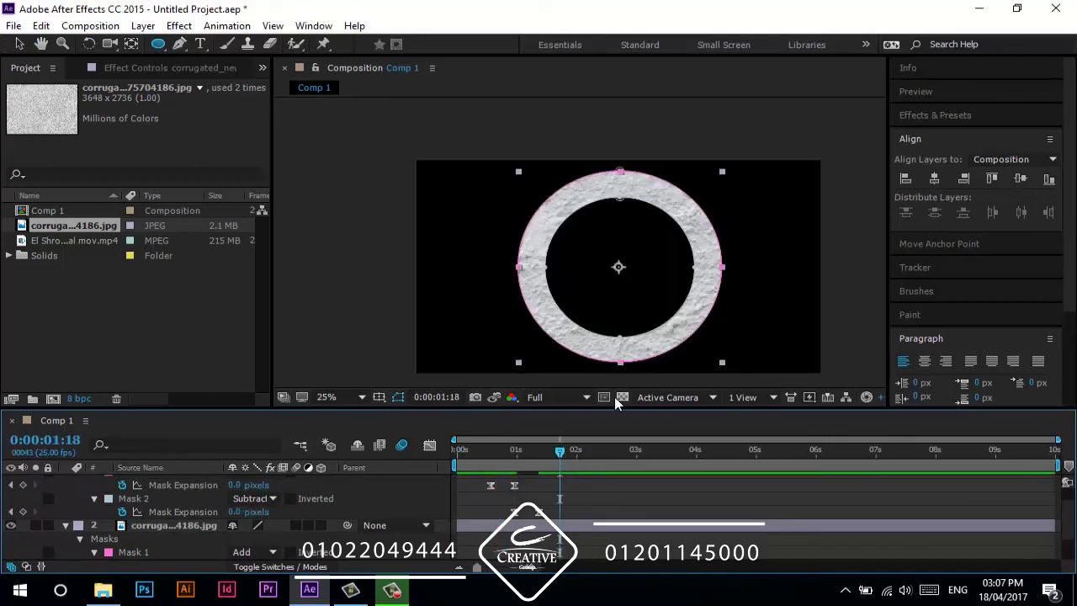
click(970, 139)
click(952, 114)
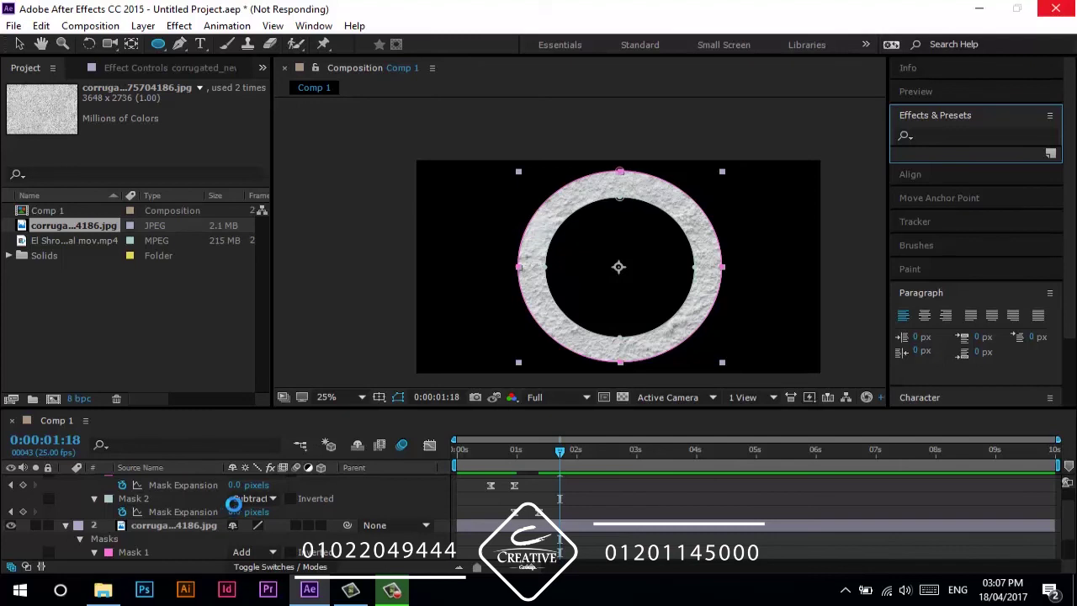
- Minimise and restore the hung After Effects window from the taskbar until the effects list loads
click(304, 592)
click(303, 591)
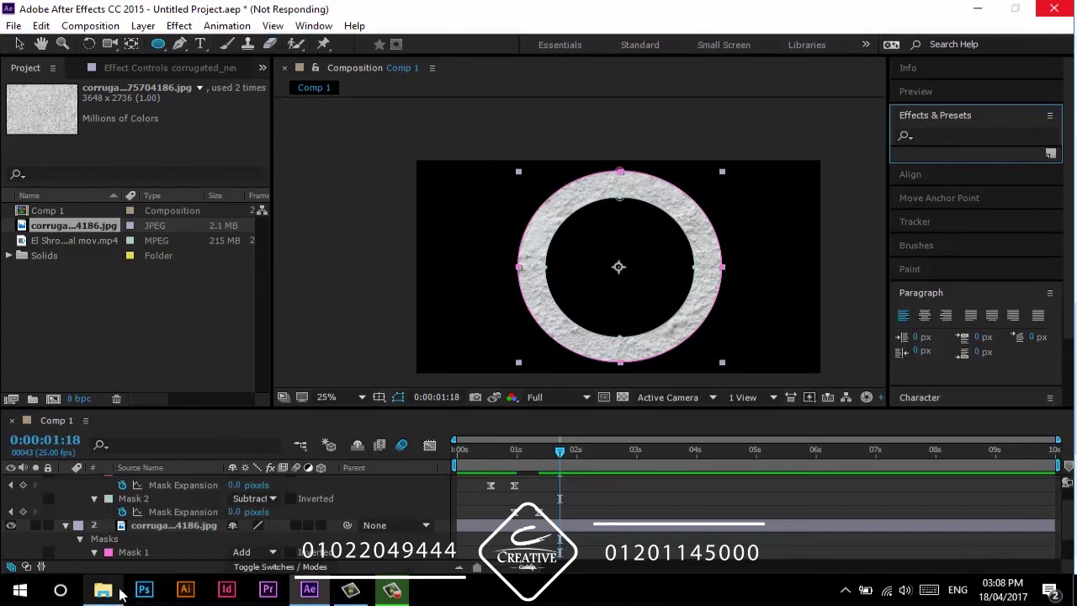
click(308, 591)
click(307, 591)
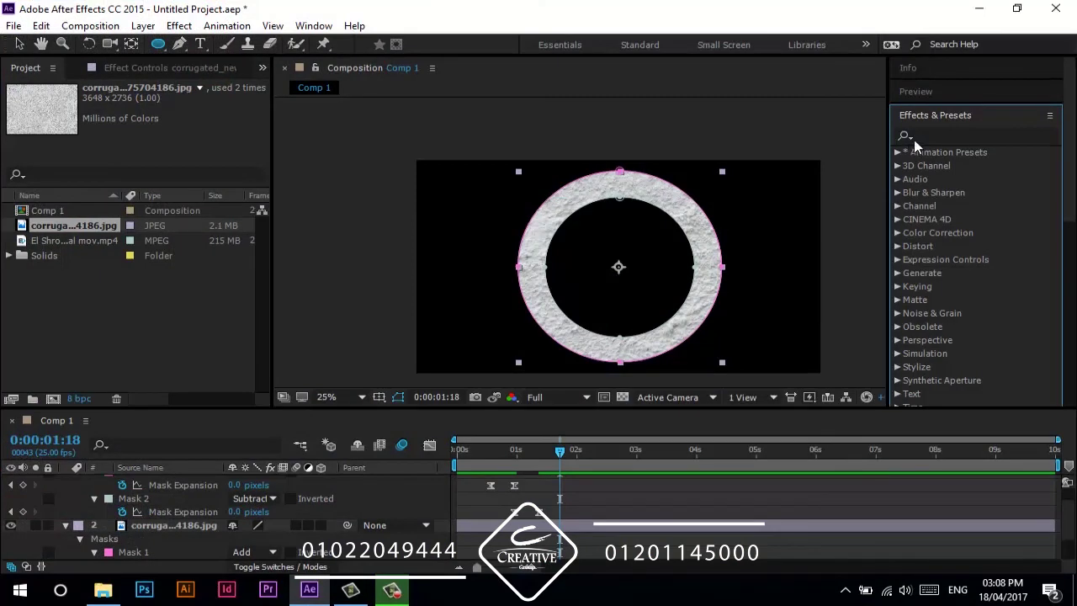
- Search 'hue' in Effects & Presets and apply Hue/Saturation to the top plaster layer
click(966, 134)
text(hue)
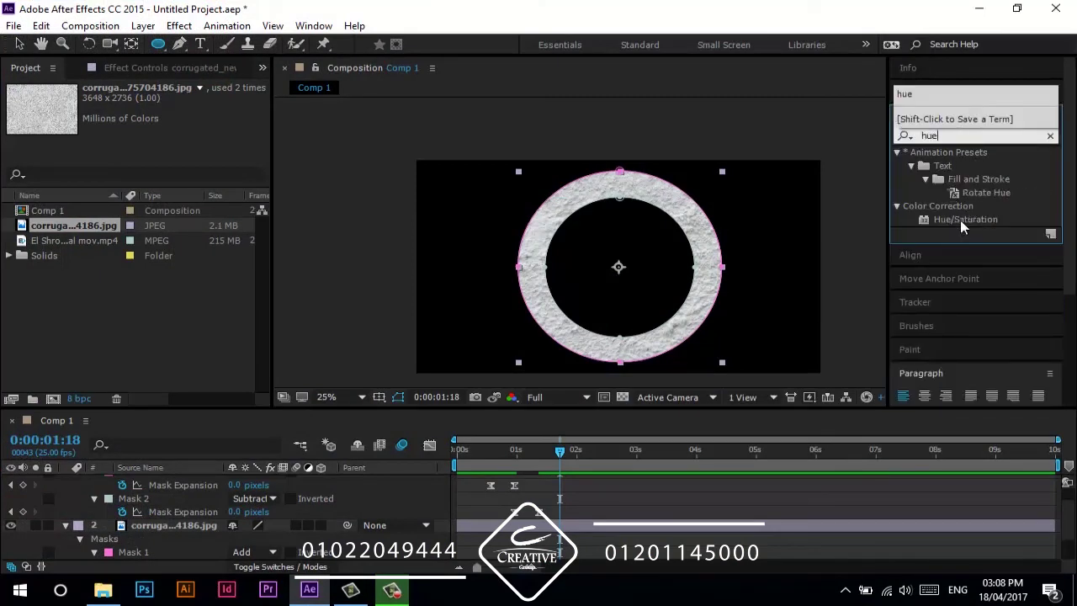
click(958, 220)
drag(956, 221, 187, 477)
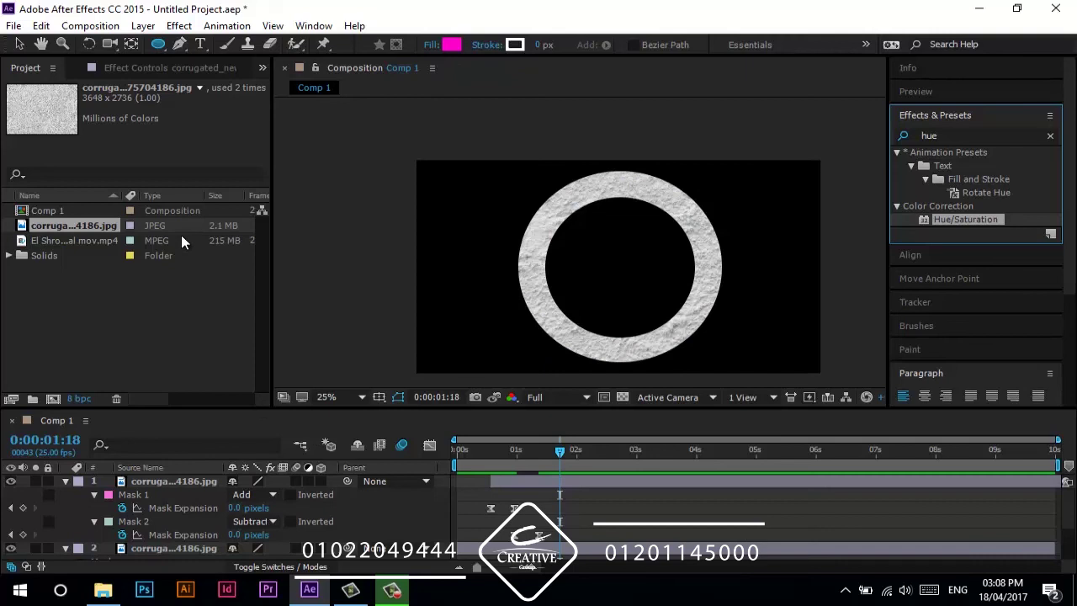
- Turn on Colorize with saturation 100 and preview the red ring from the start
click(170, 69)
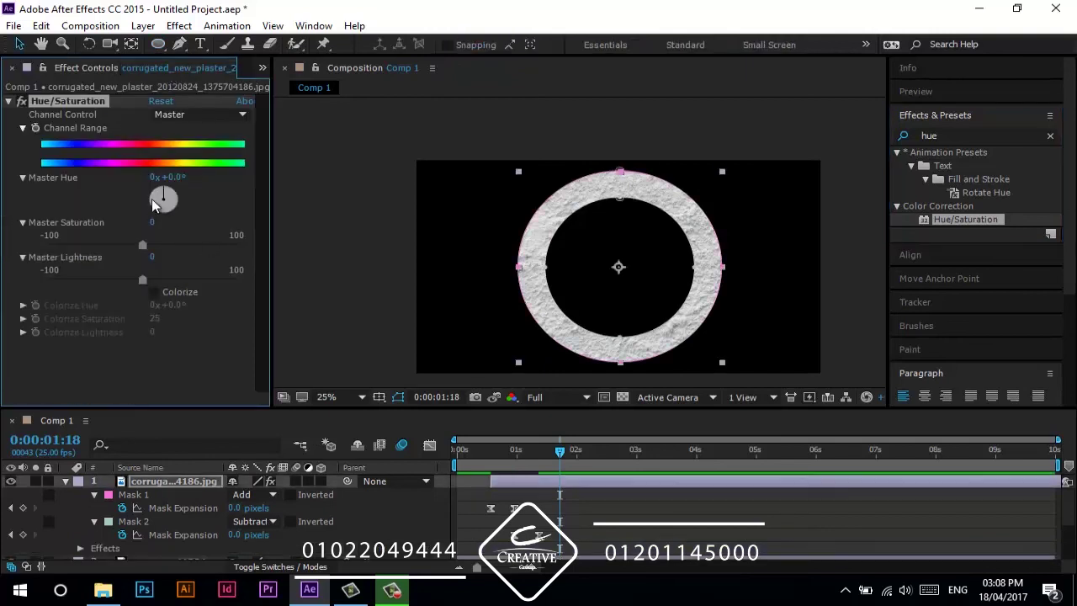
click(153, 291)
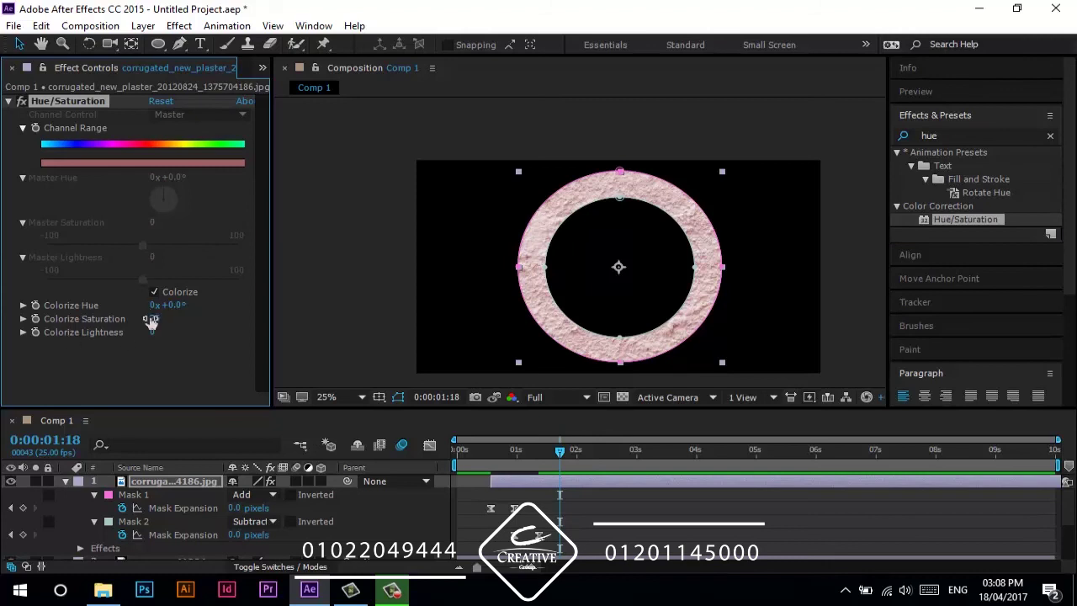
drag(154, 318, 207, 303)
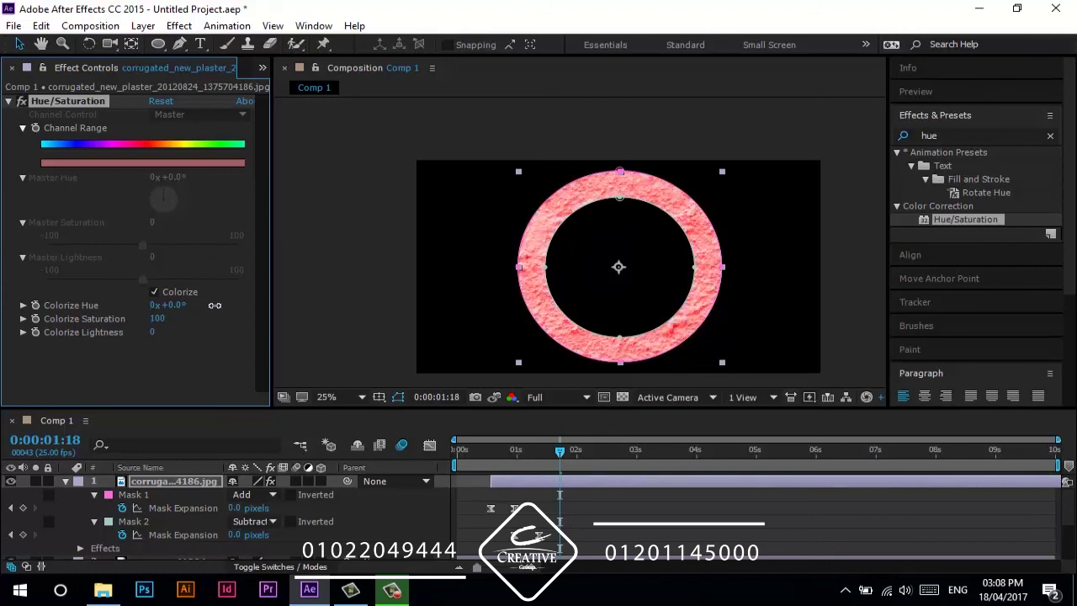
click(183, 356)
key(Home)
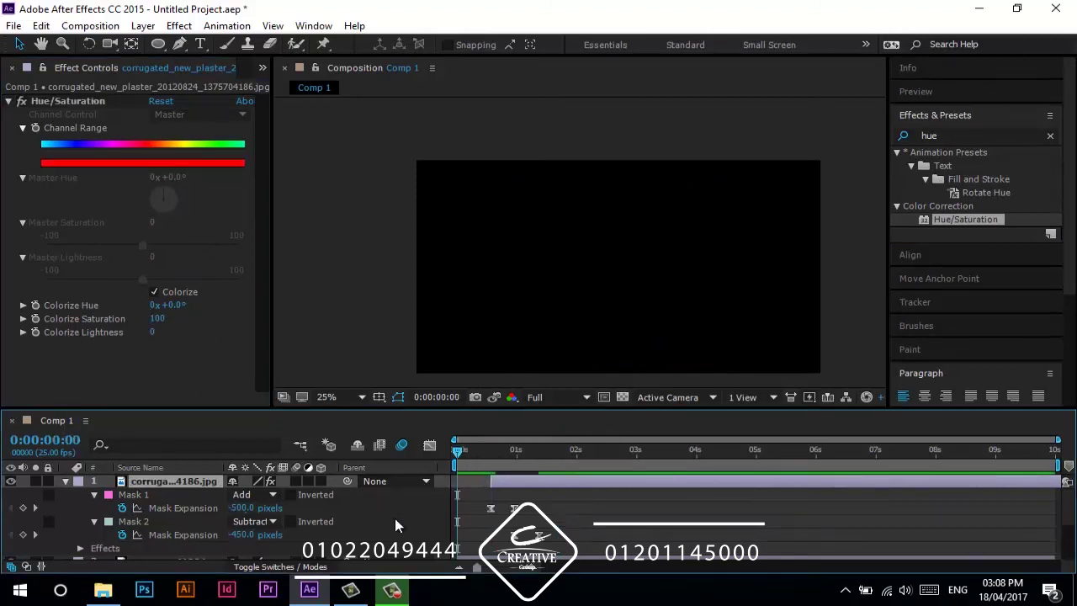
click(394, 521)
key(space)
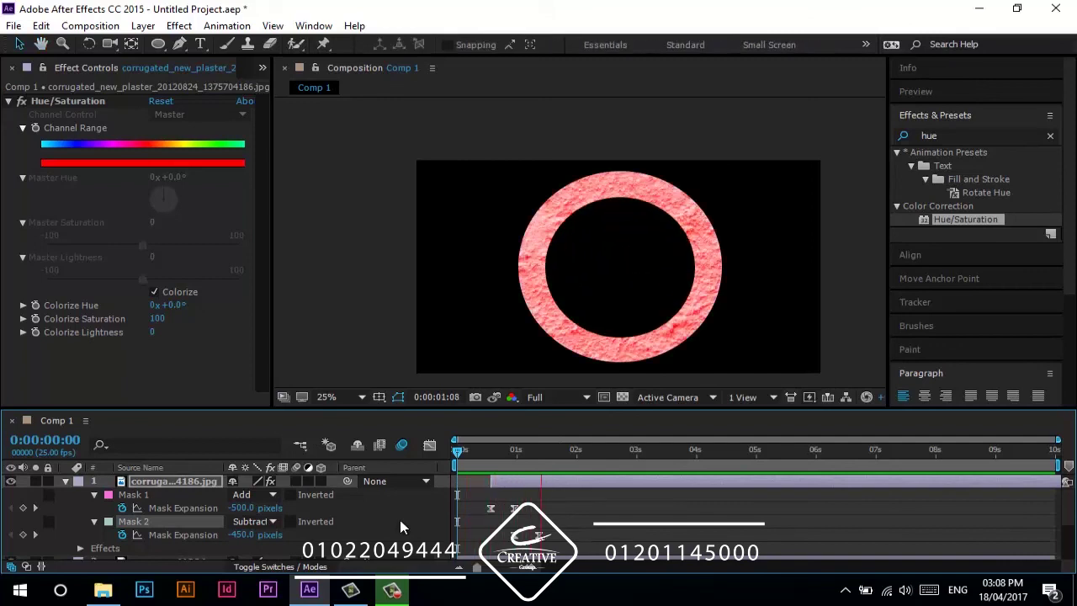
- Duplicate the red-ring layer and delay the new copy so its ring starts later
click(156, 480)
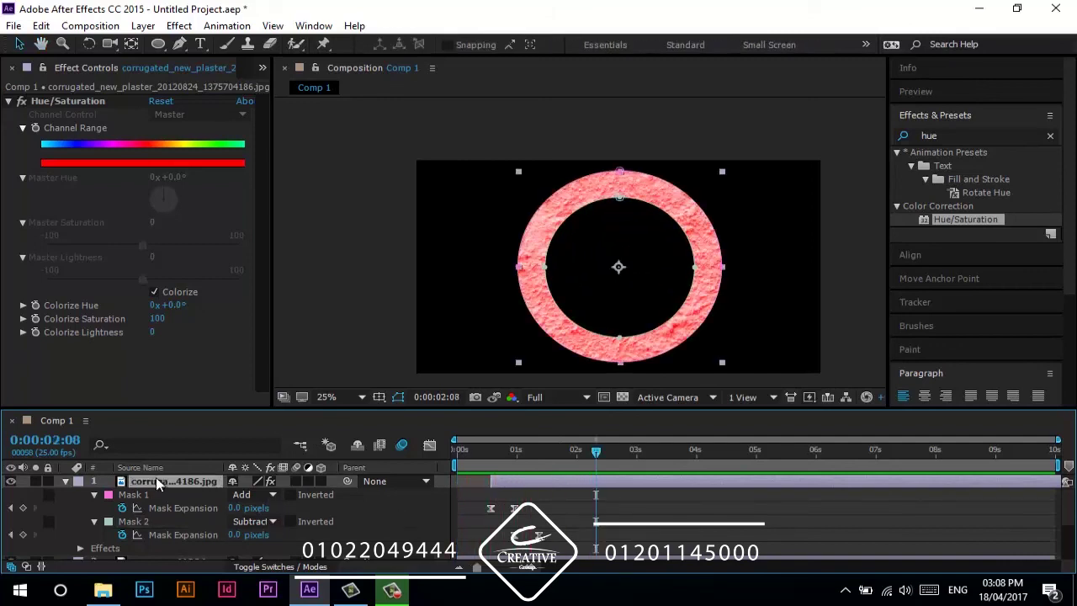
key(ctrl+d)
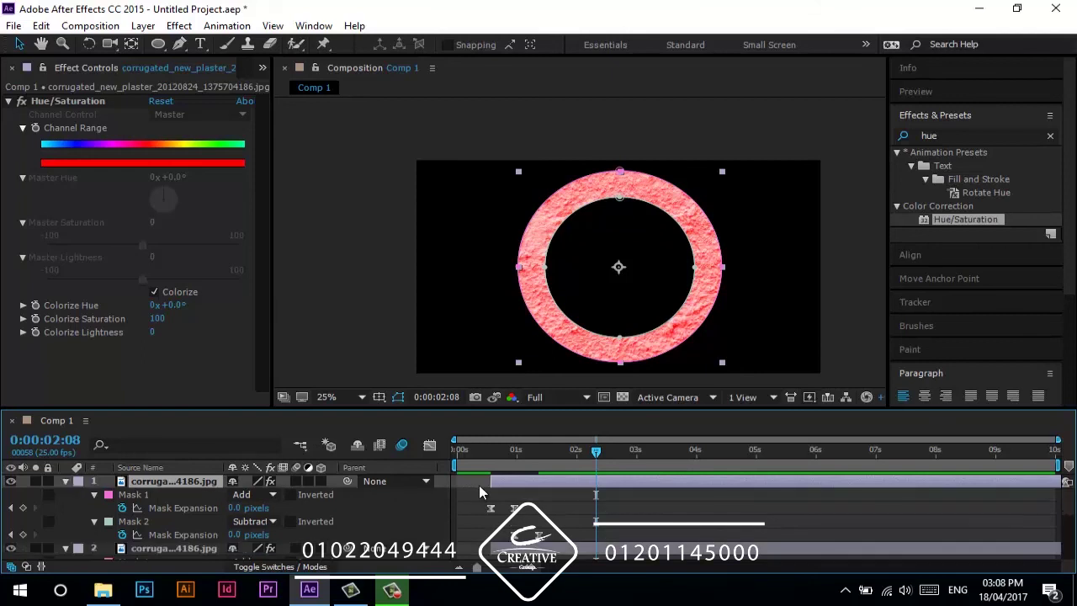
scroll(496, 496, down, 2)
click(528, 454)
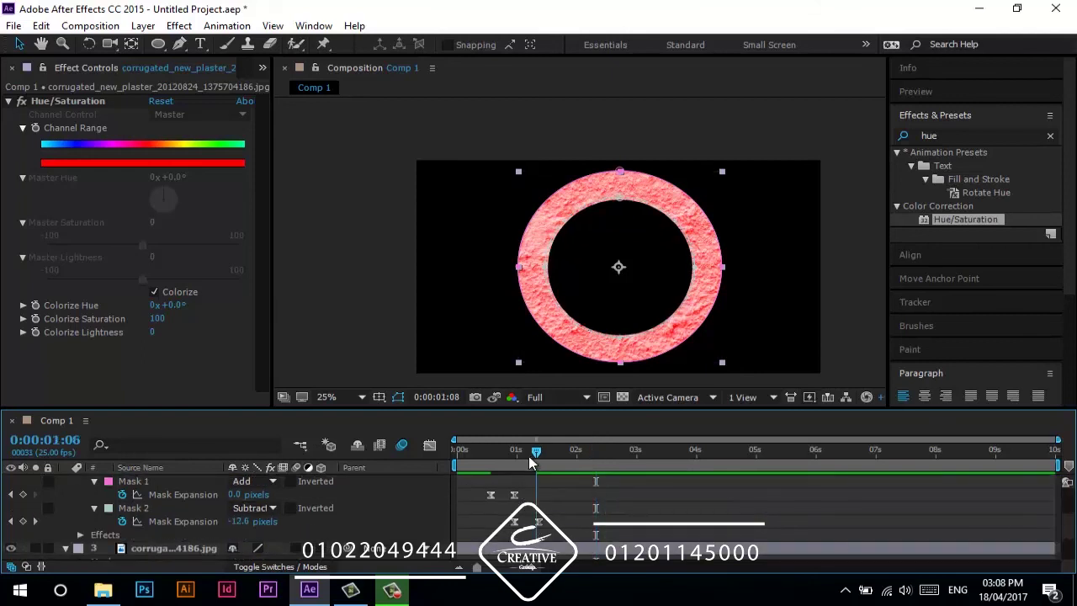
scroll(528, 480, up, 3)
drag(532, 490, 539, 459)
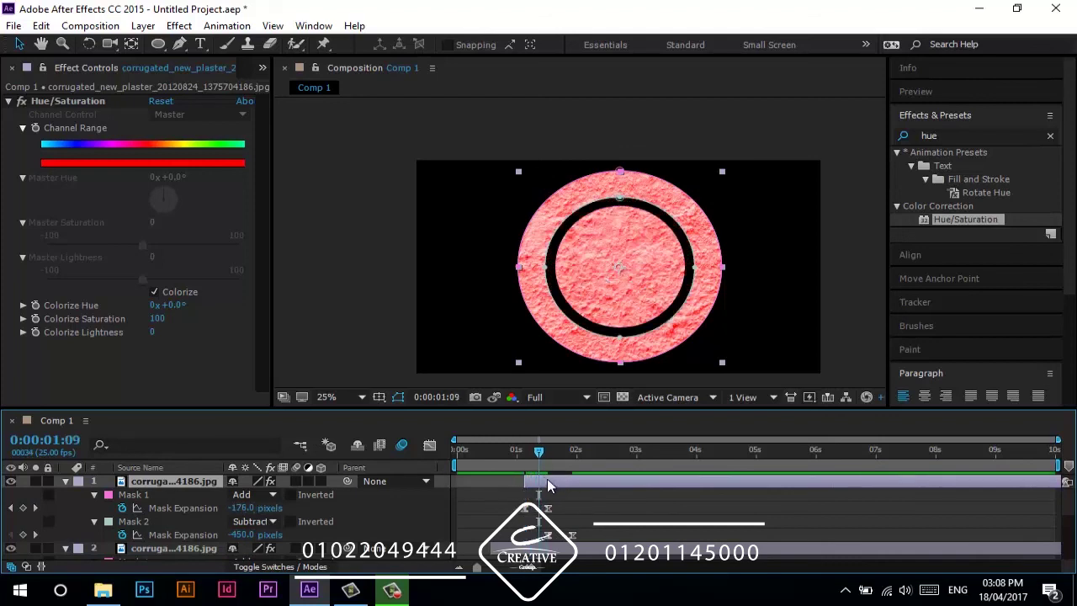
- Set the copy's Colorize Hue to 223° for a blue ring, preview, and collapse the layers
drag(172, 305, 354, 301)
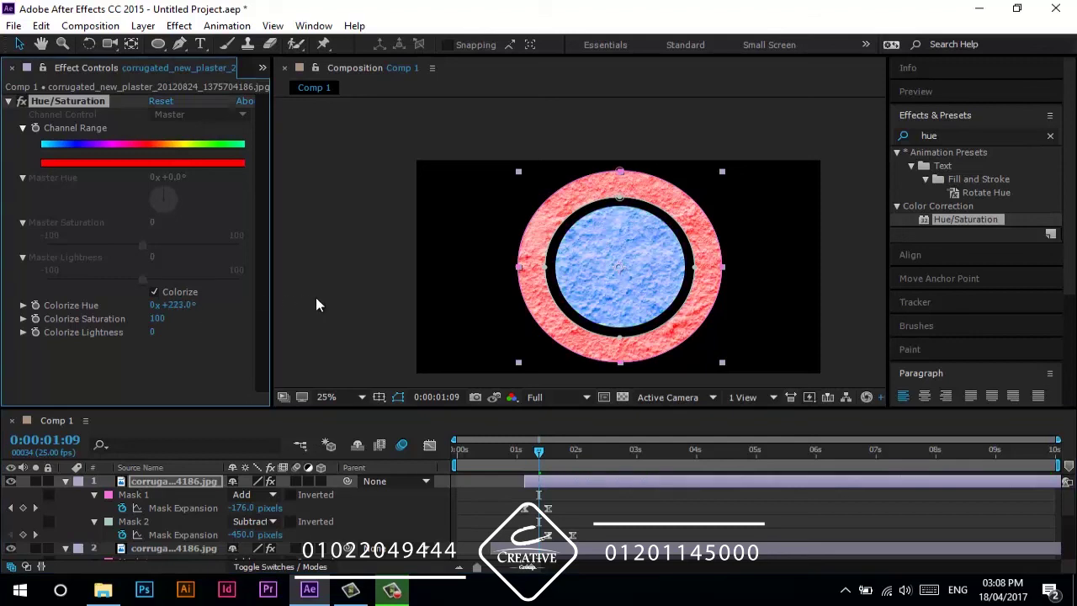
click(154, 355)
drag(515, 446, 457, 448)
key(space)
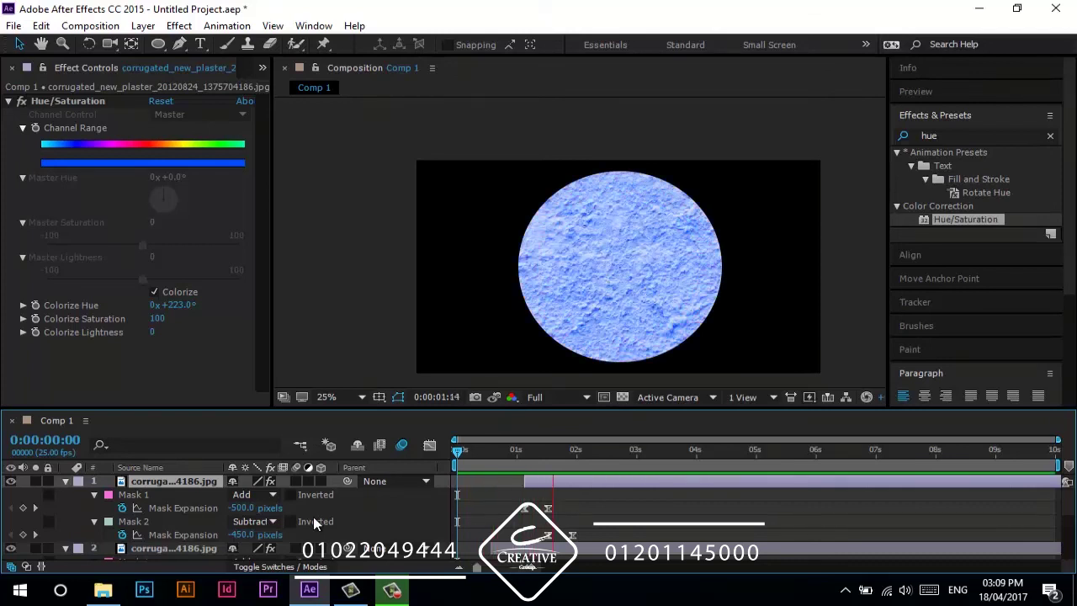
key(space)
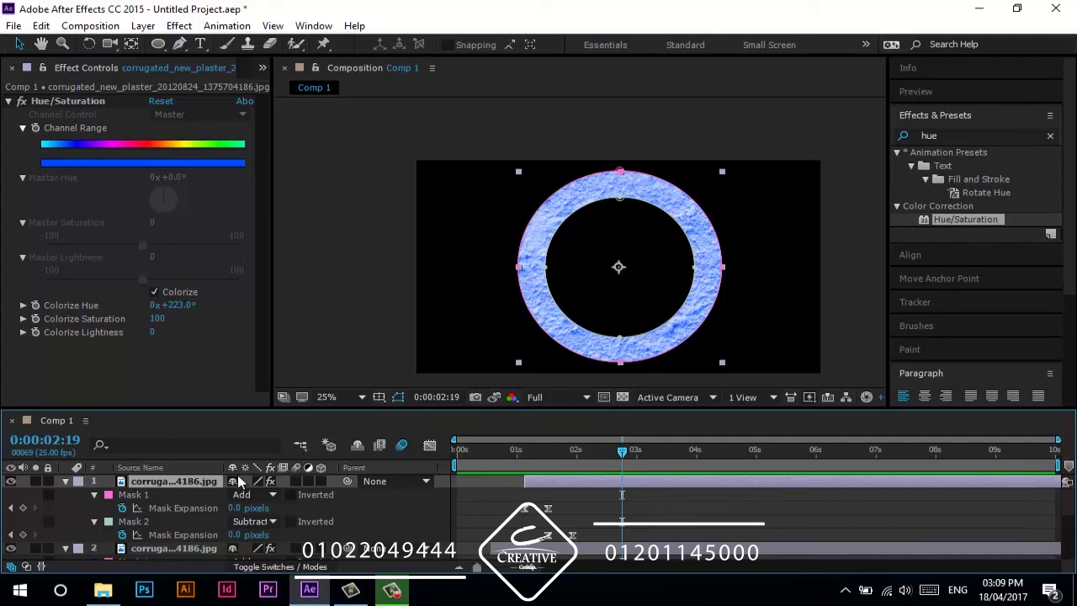
click(183, 512)
key(u)
click(202, 545)
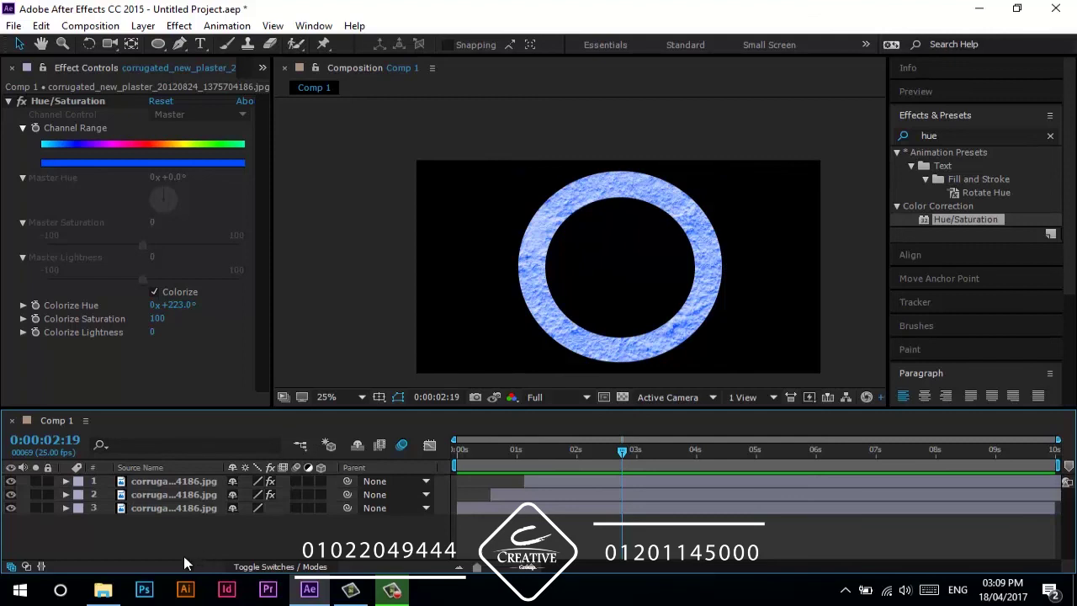
- Open the Challenge 2 video from File Explorer and play it full screen
click(103, 590)
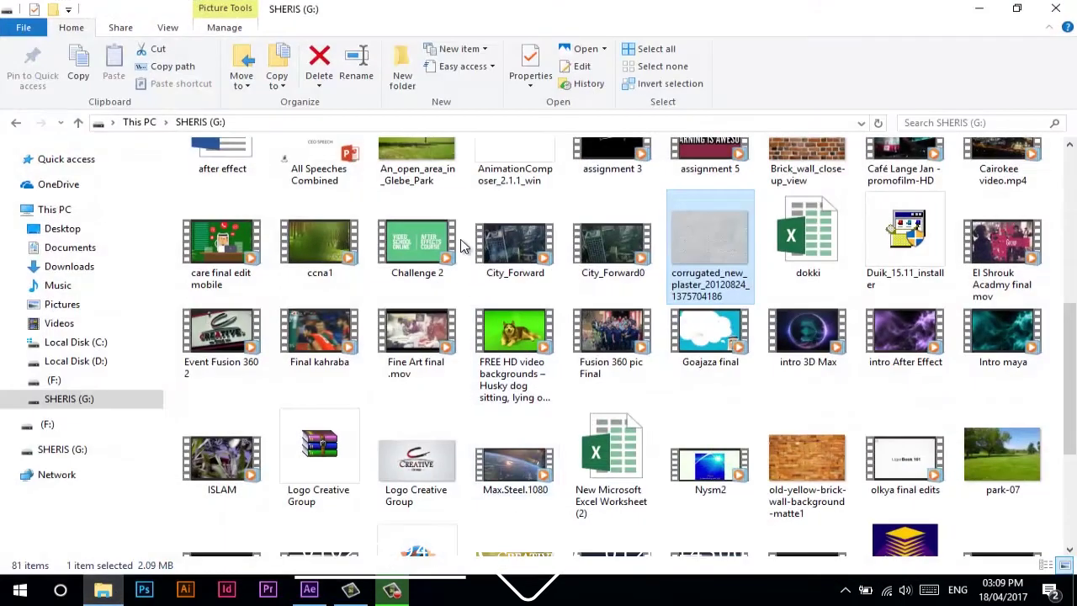
click(449, 245)
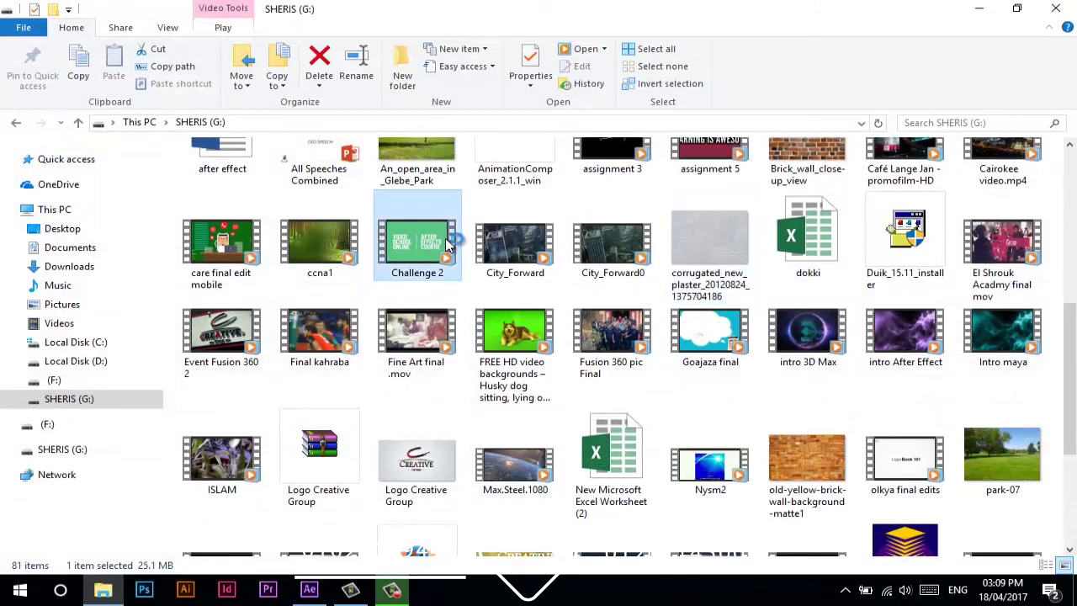
double_click(449, 244)
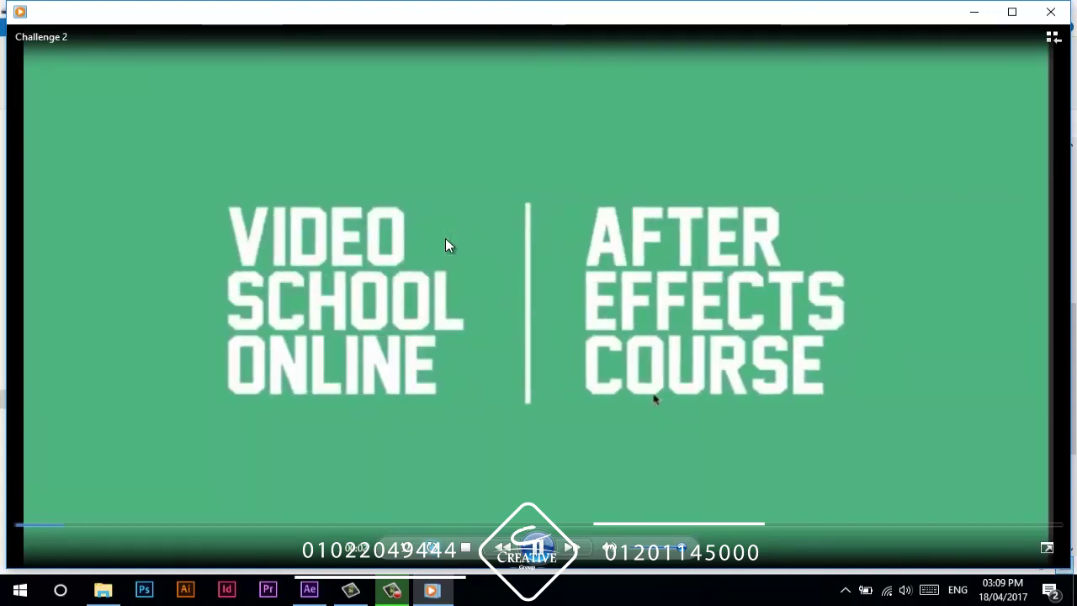
double_click(446, 239)
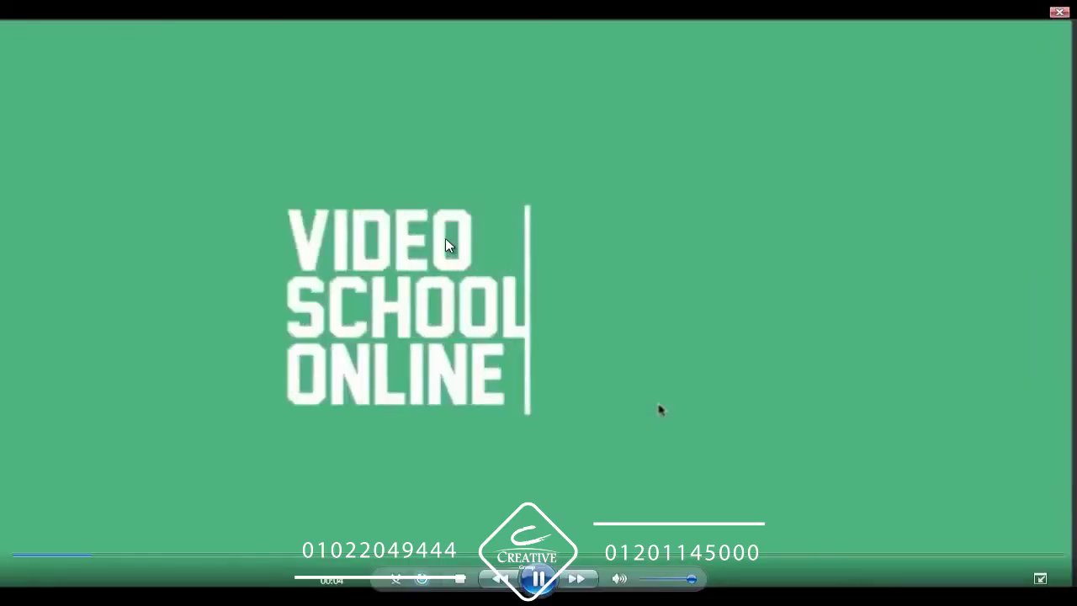
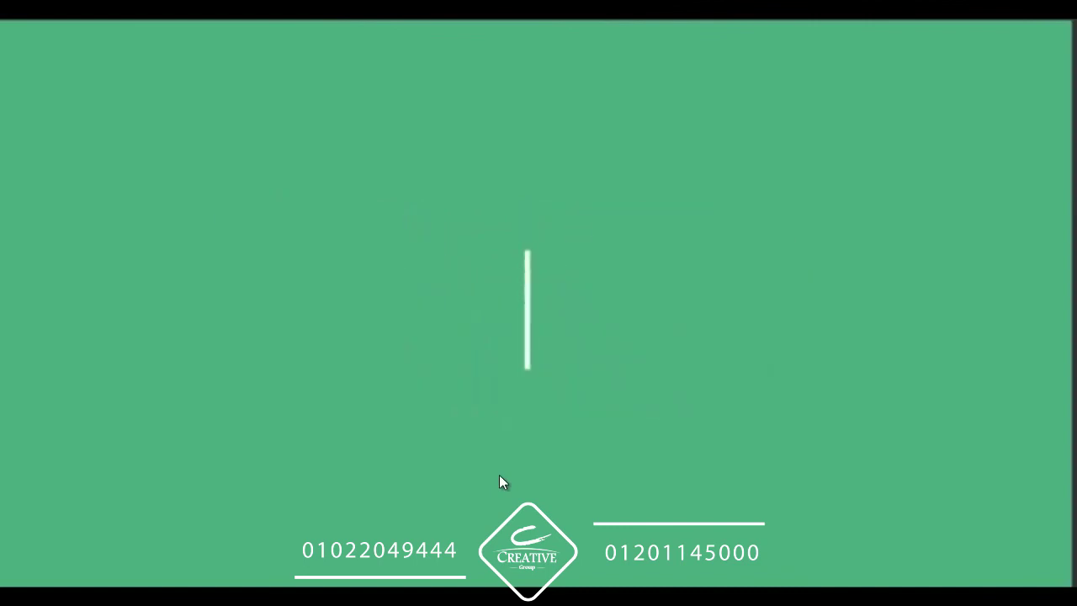
- Exit full-screen playback of the green title video so it plays in a window
mouse_move(617, 509)
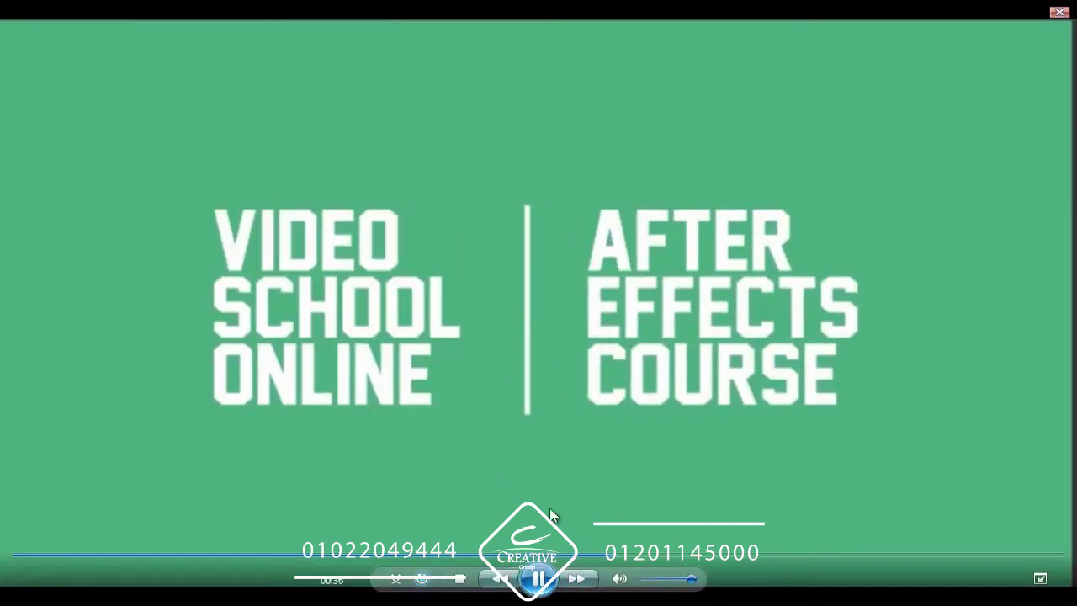
key(Escape)
- Close the plaster-ring project in After Effects without saving changes
click(309, 590)
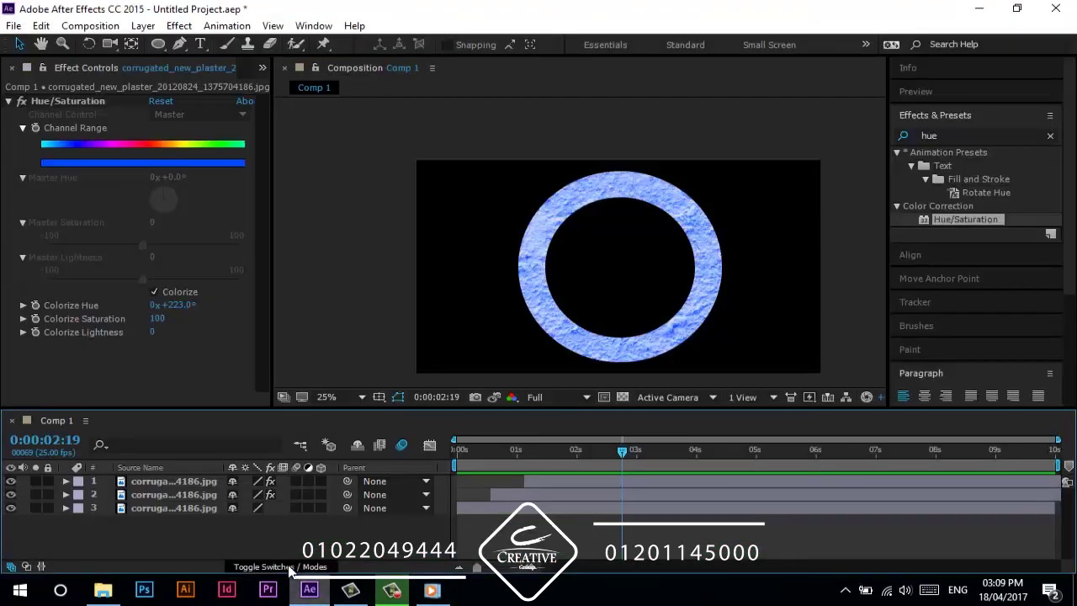
click(14, 26)
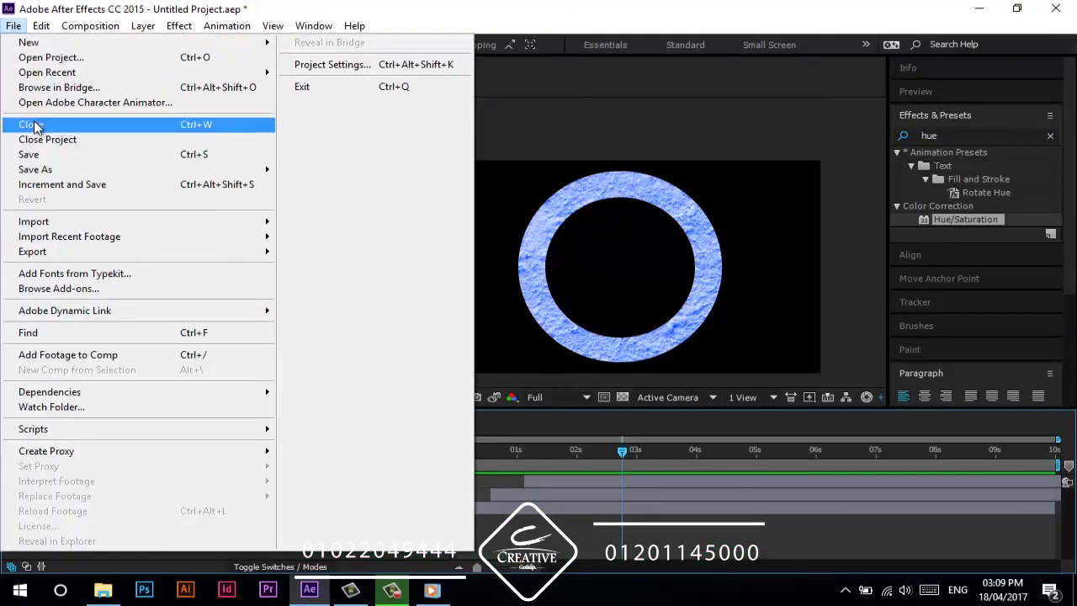
click(40, 137)
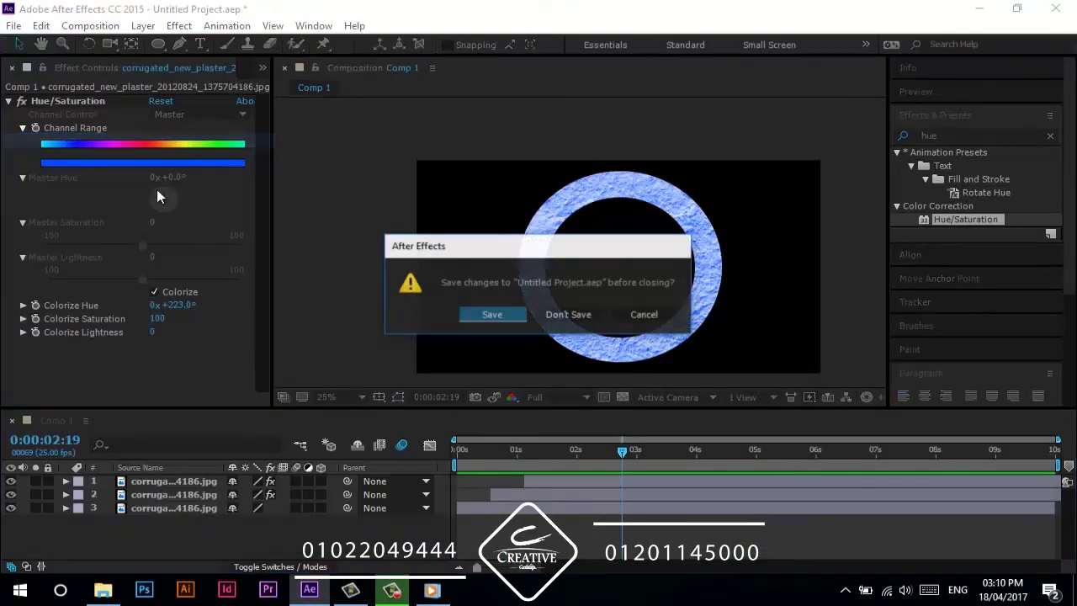
click(572, 314)
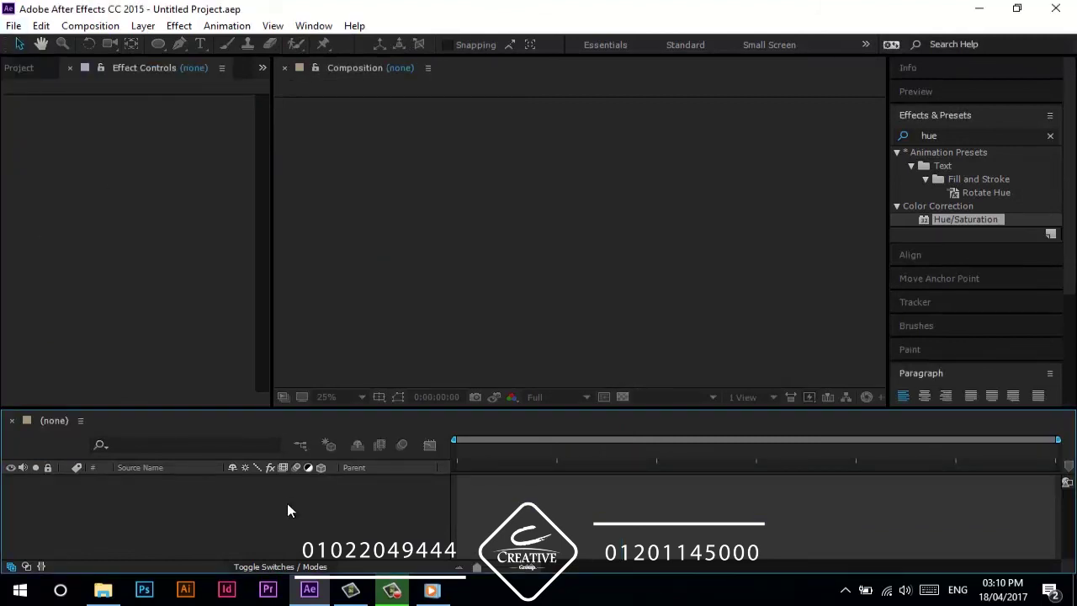
- Create a new Comp 1 holding a light green Medium Turquoise solid (7FFFAC)
key(ctrl+n)
click(875, 438)
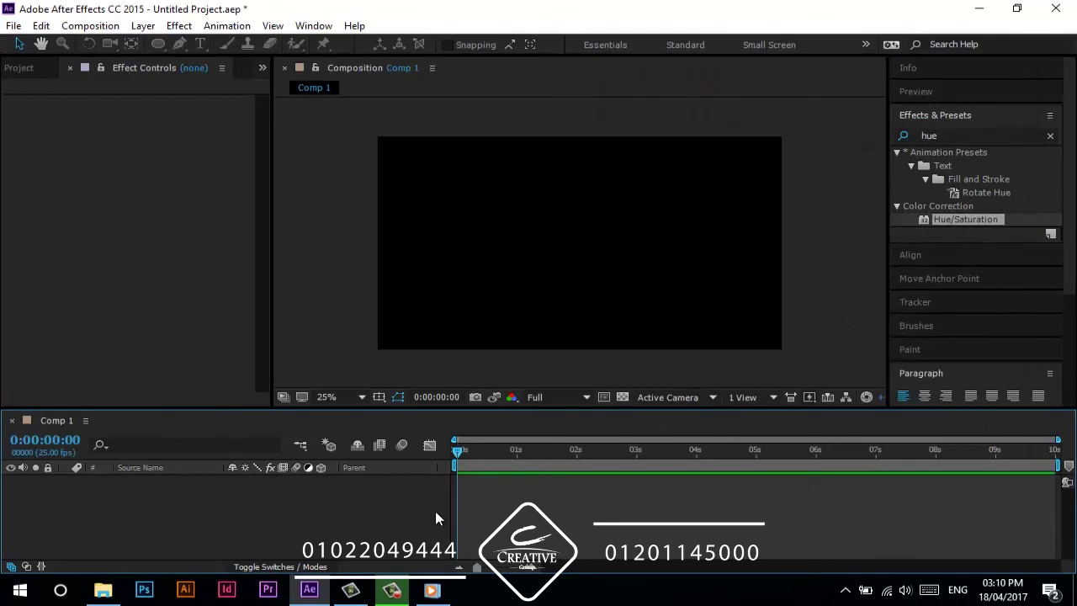
key(ctrl+y)
click(804, 357)
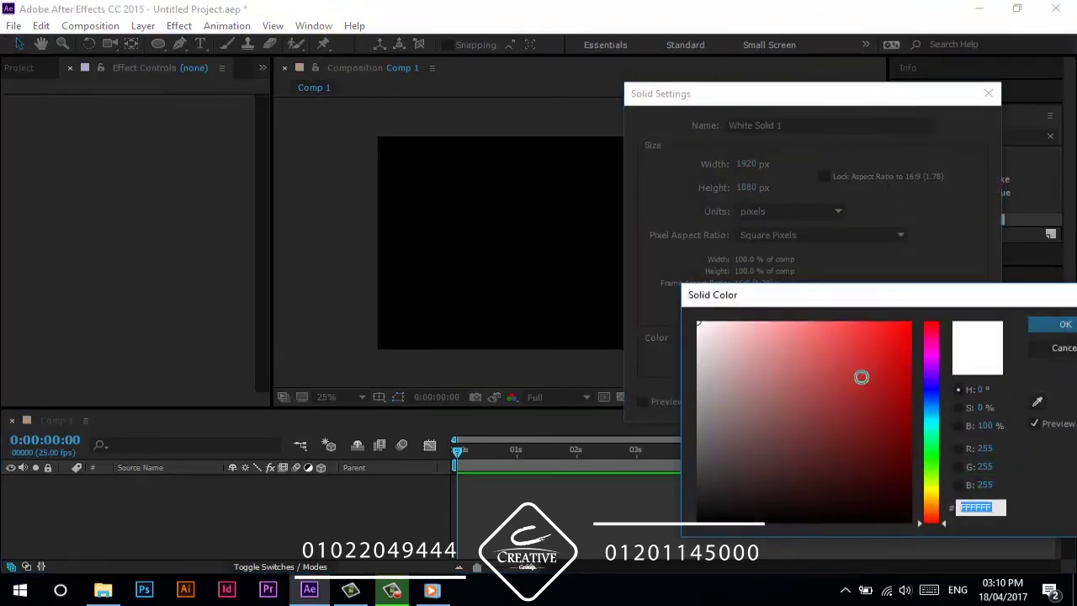
drag(927, 458, 943, 443)
click(806, 323)
click(1062, 324)
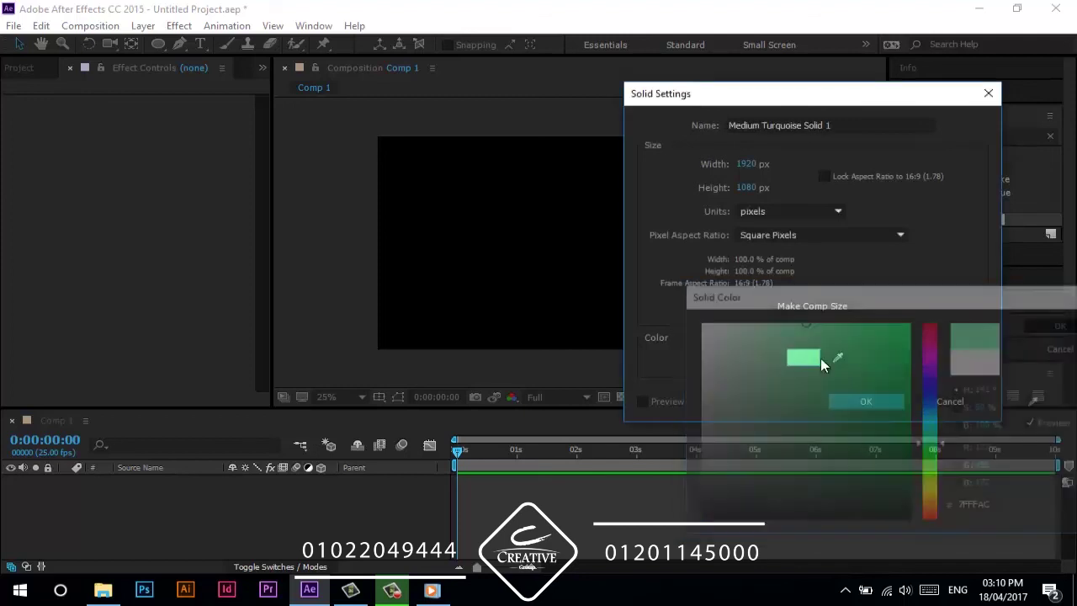
click(849, 399)
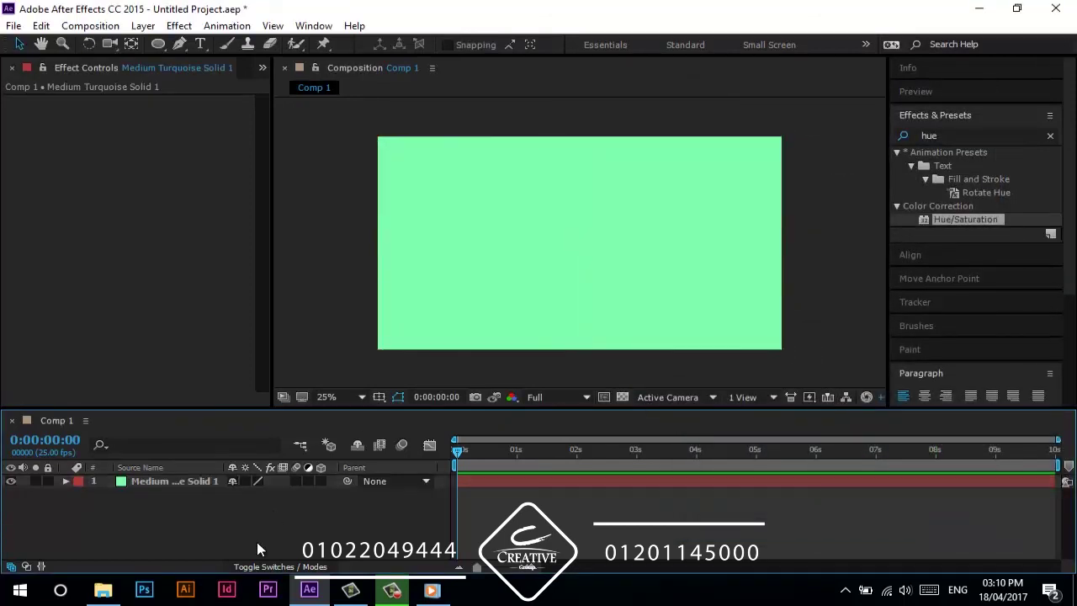
- Add White Solid 1, a pure white solid, above the green solid and select it
key(ctrl+y)
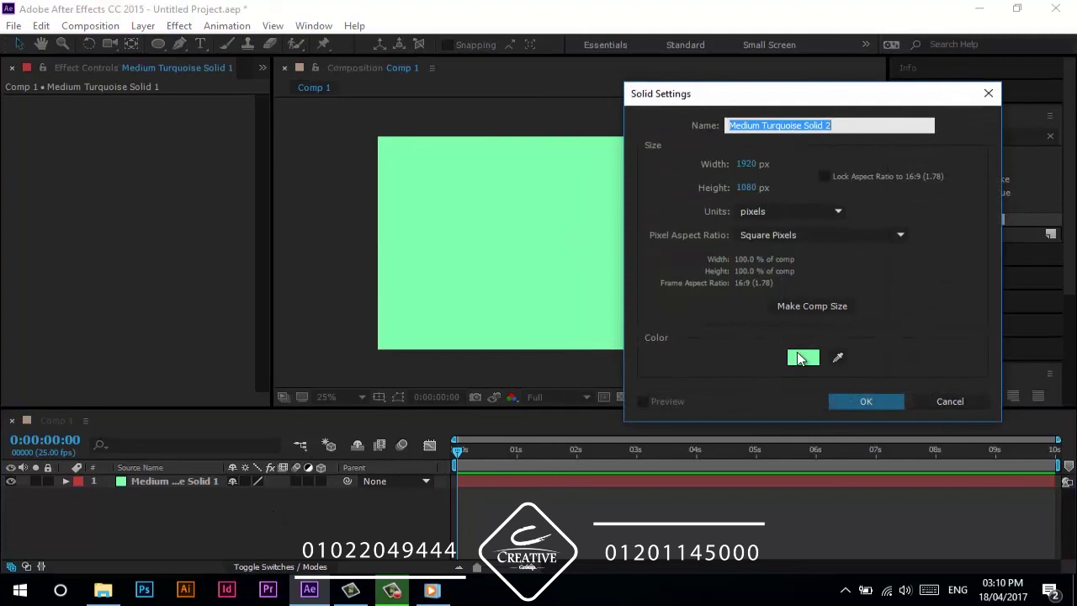
click(802, 358)
drag(806, 353, 721, 308)
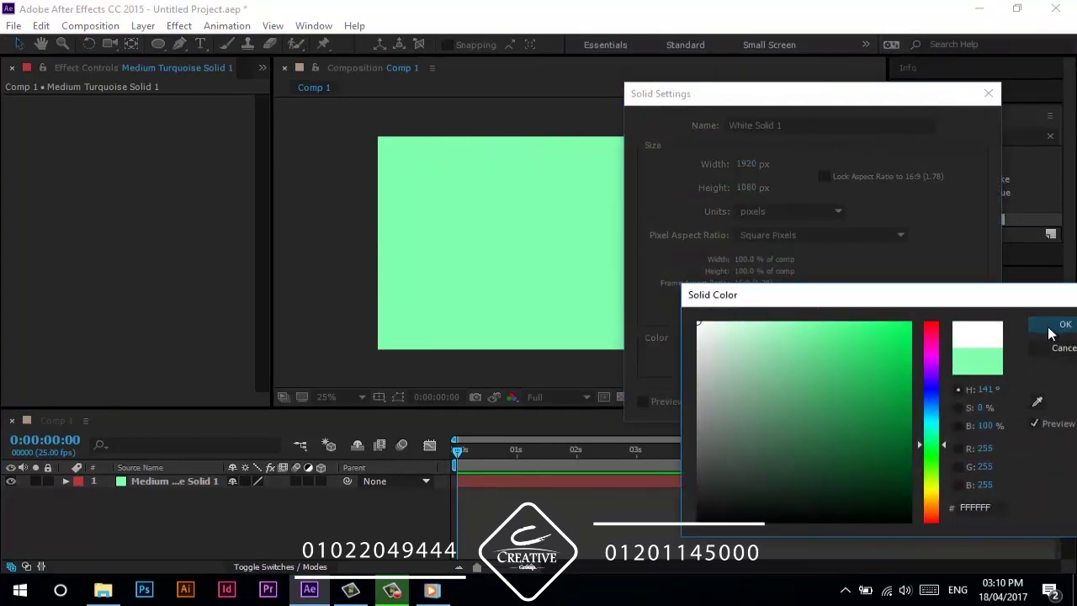
click(1049, 330)
click(849, 396)
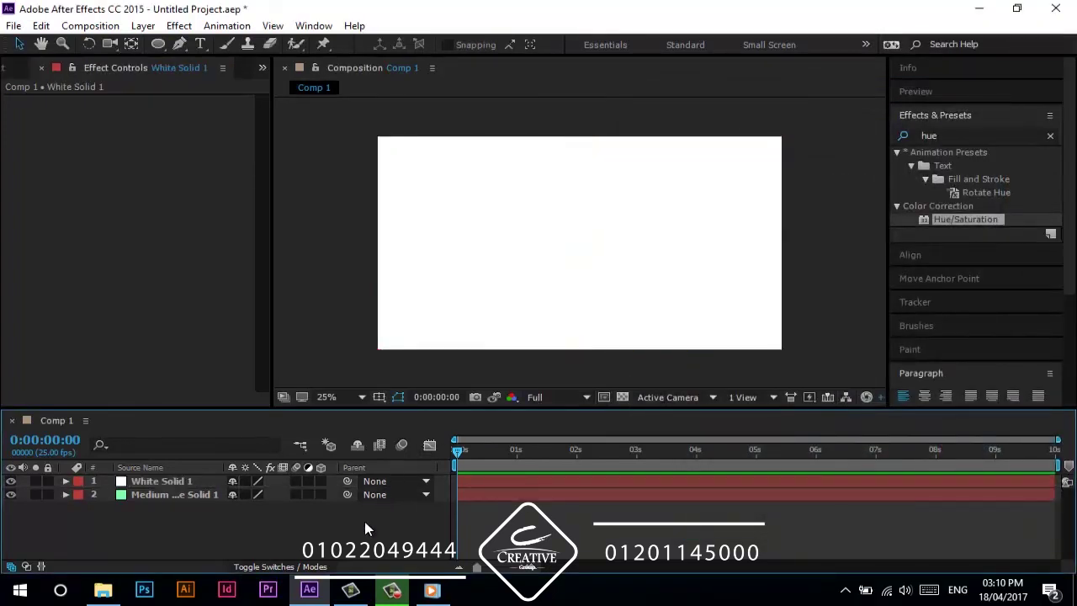
click(142, 483)
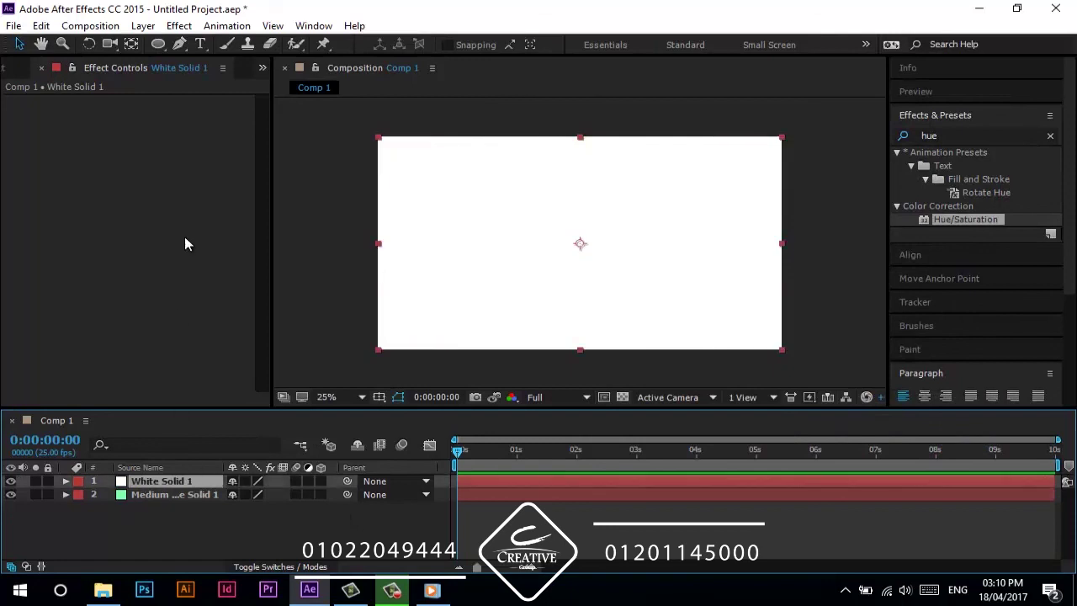
- Mask White Solid 1 into a thin vertical bar centred horizontally and vertically in the comp
click(162, 44)
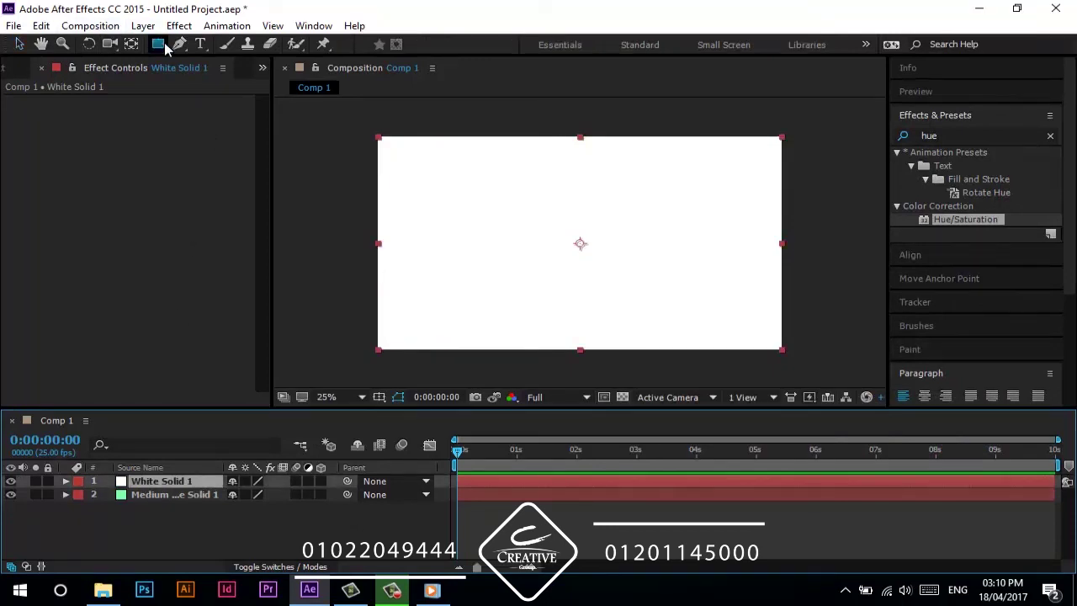
drag(575, 179, 584, 314)
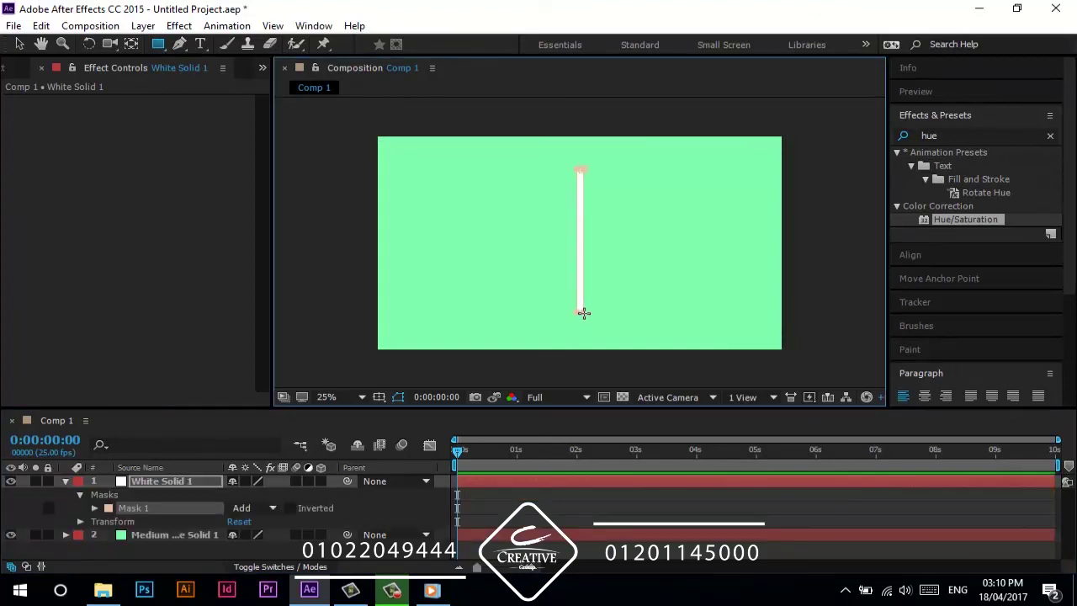
click(179, 486)
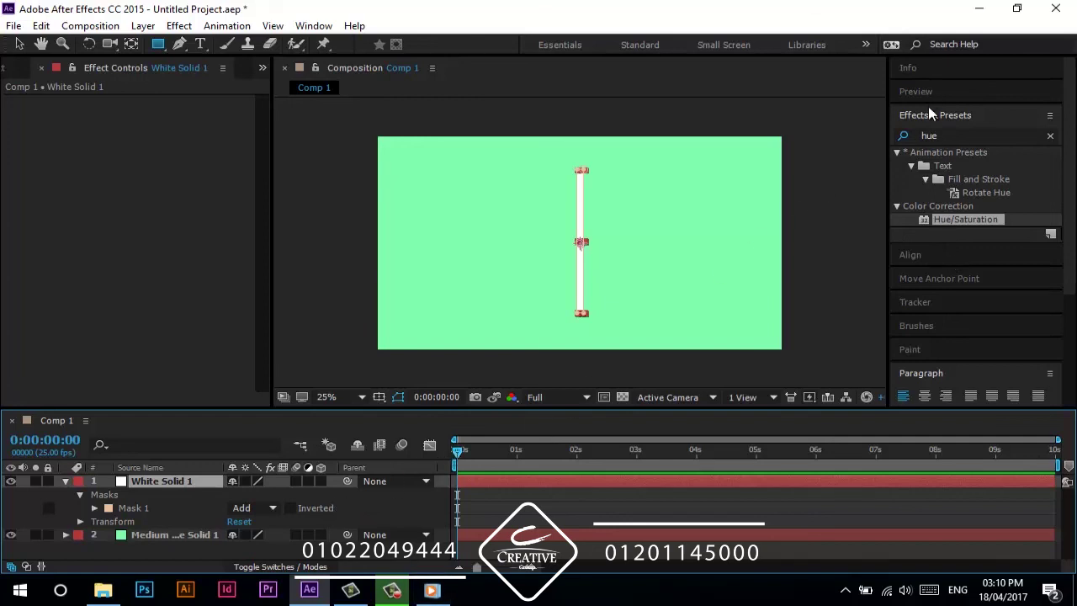
click(931, 279)
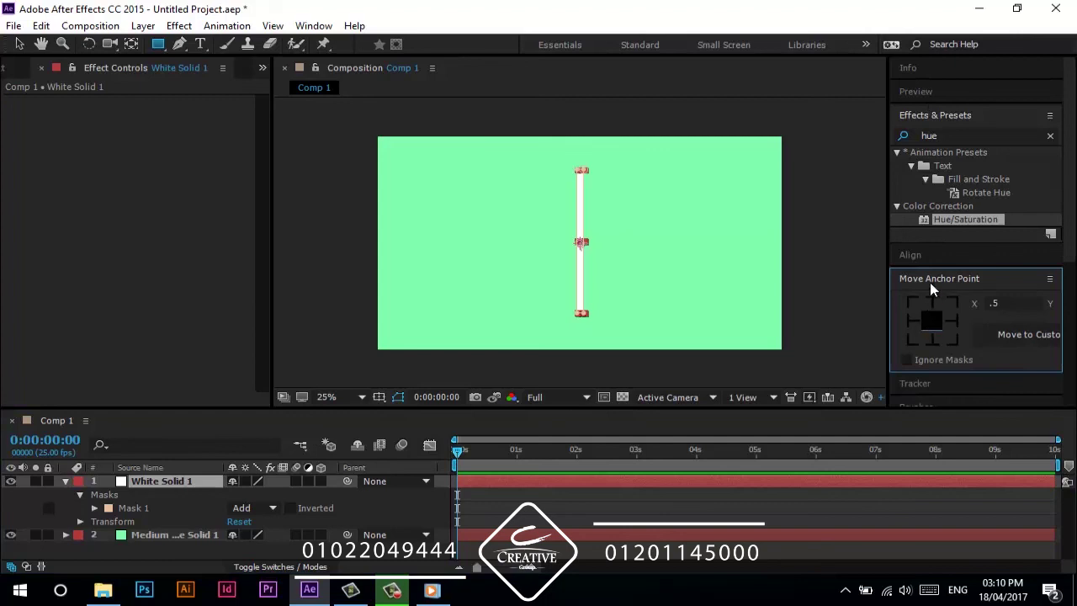
click(935, 271)
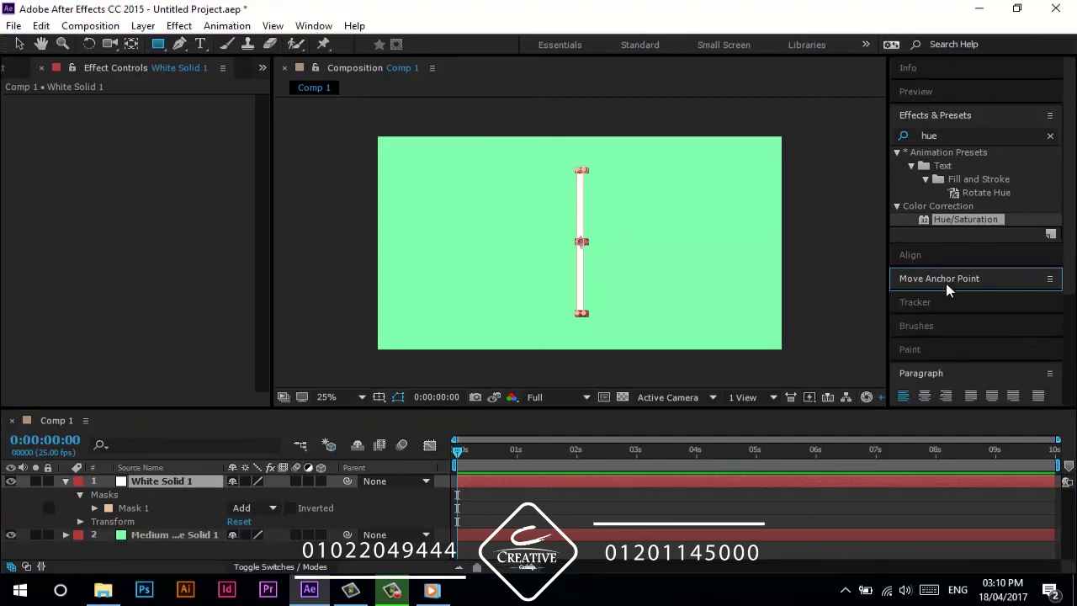
click(946, 257)
click(932, 299)
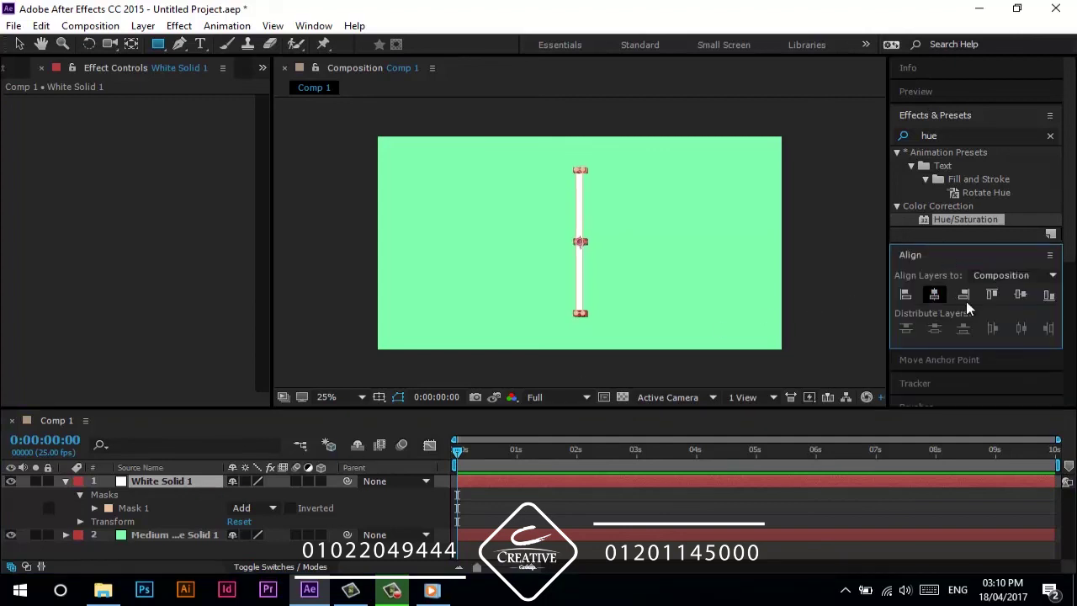
click(1012, 300)
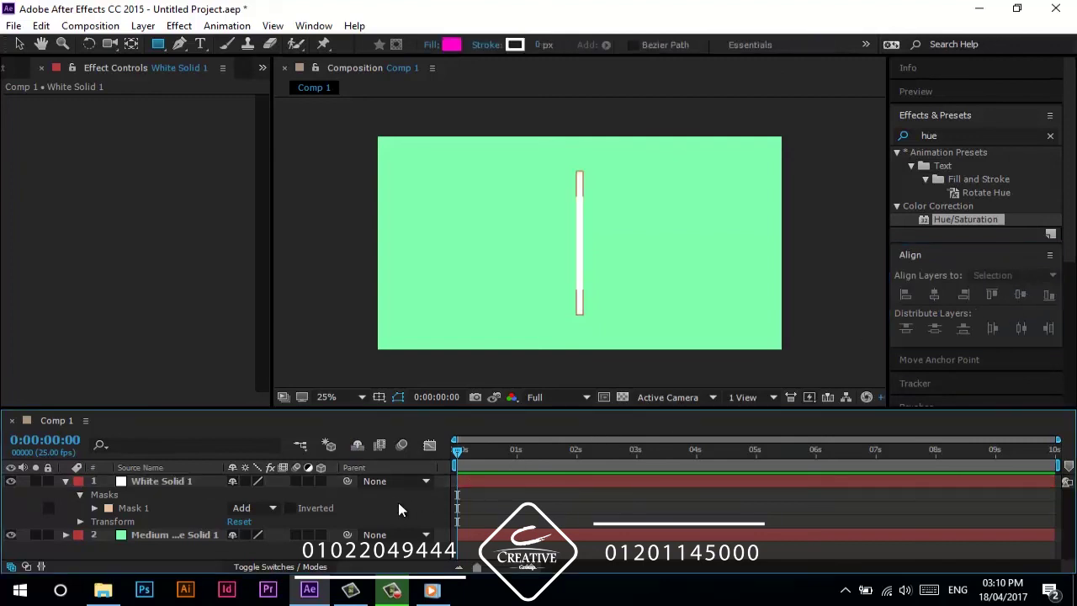
- Set a Mask Path keyframe for the full-length bar at frame 10
click(211, 481)
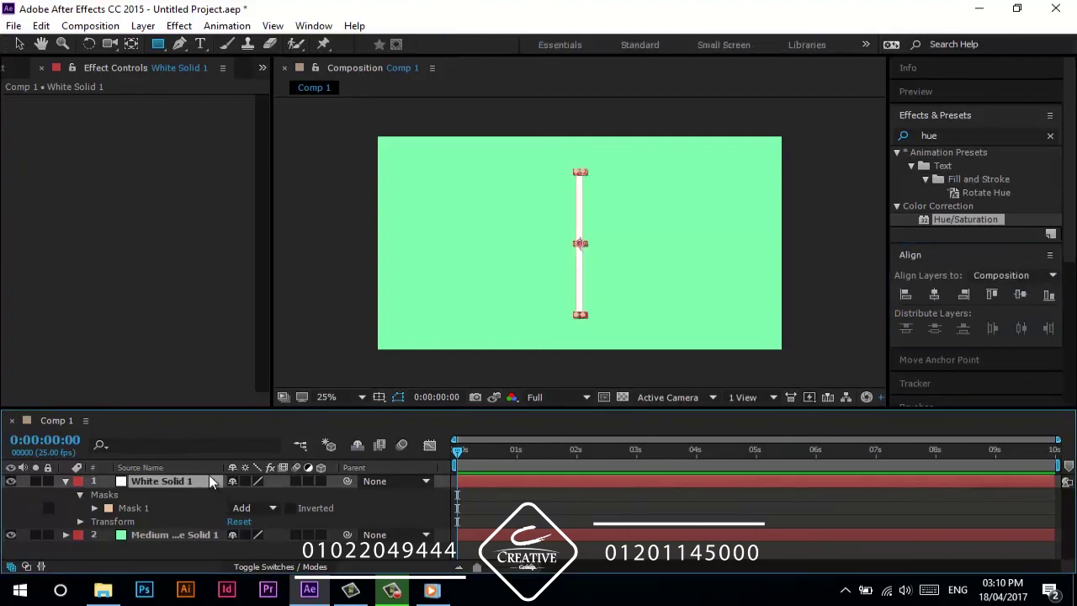
key(shift+Page_Down)
key(m)
click(122, 508)
- At frame 0, shrink the mask to a tiny centre box so the bar grows, and preview
key(shift+Page_Up)
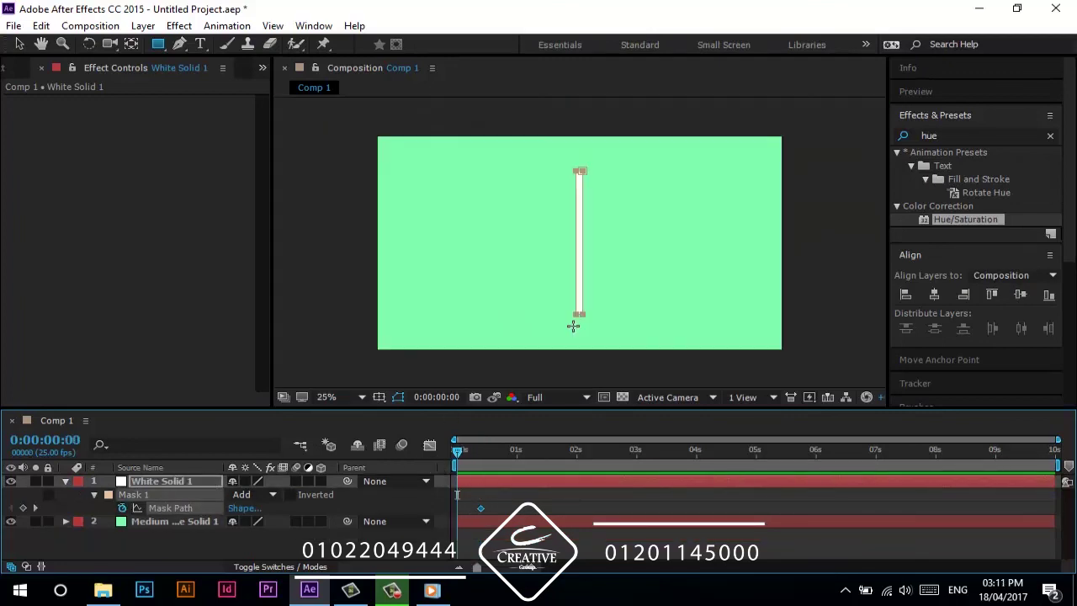
key(v)
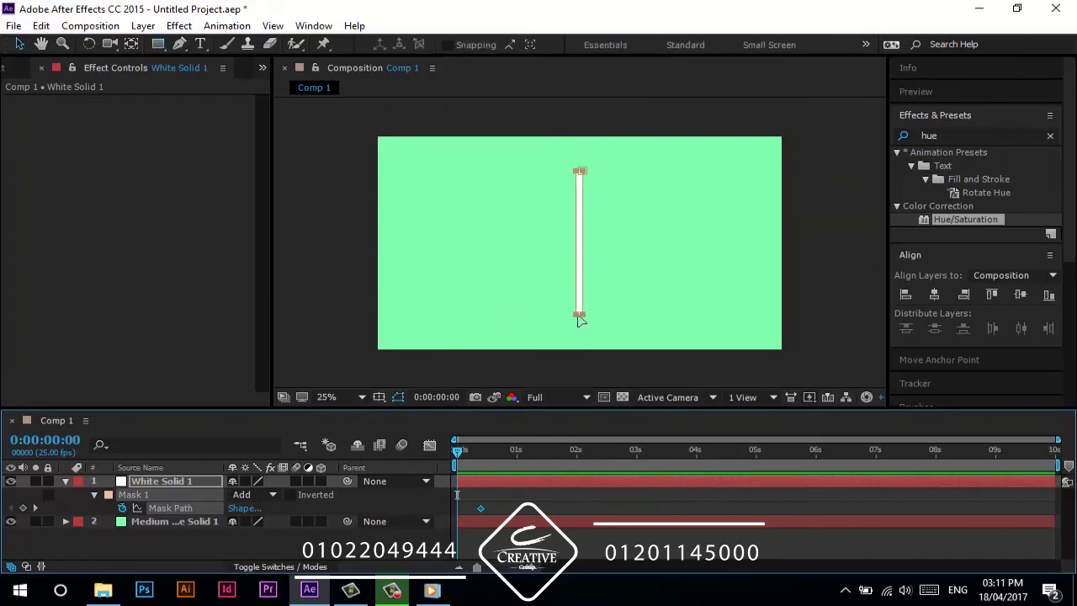
click(579, 317)
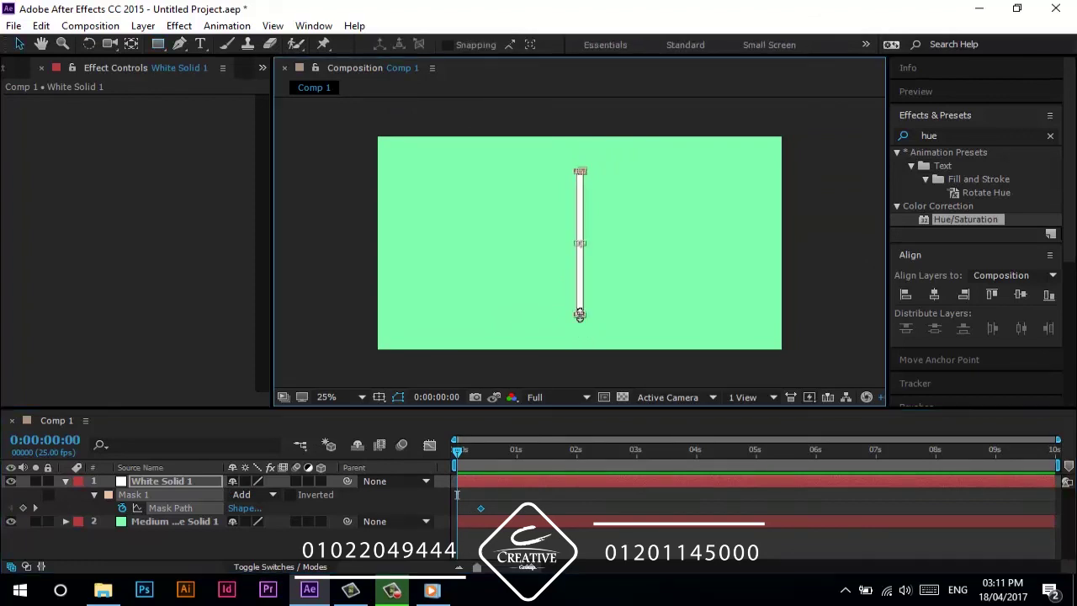
drag(580, 316, 583, 284)
key(ctrl+z)
drag(582, 314, 588, 245)
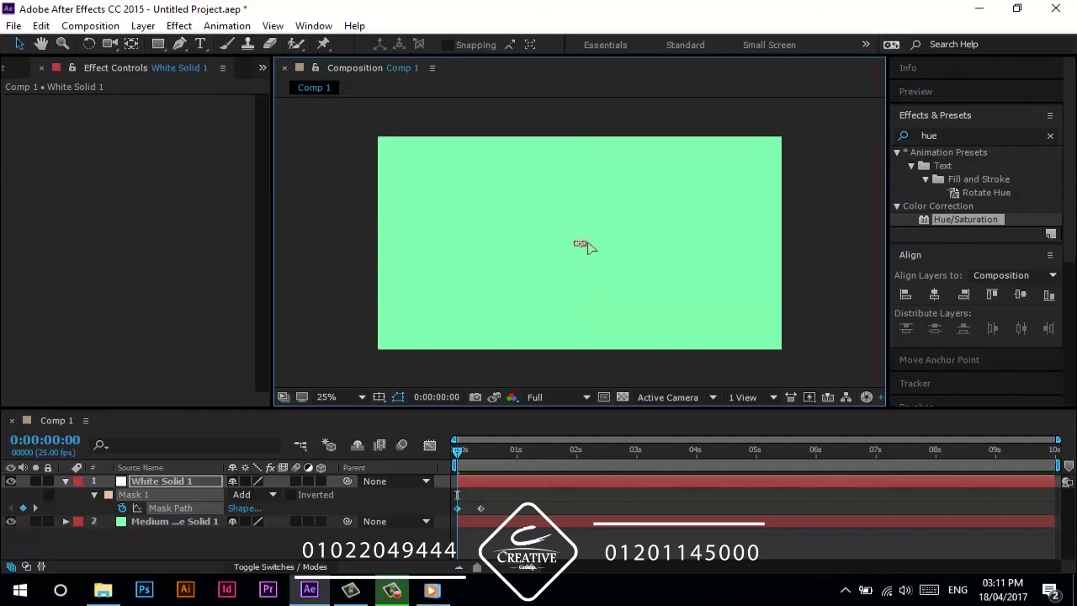
key(space)
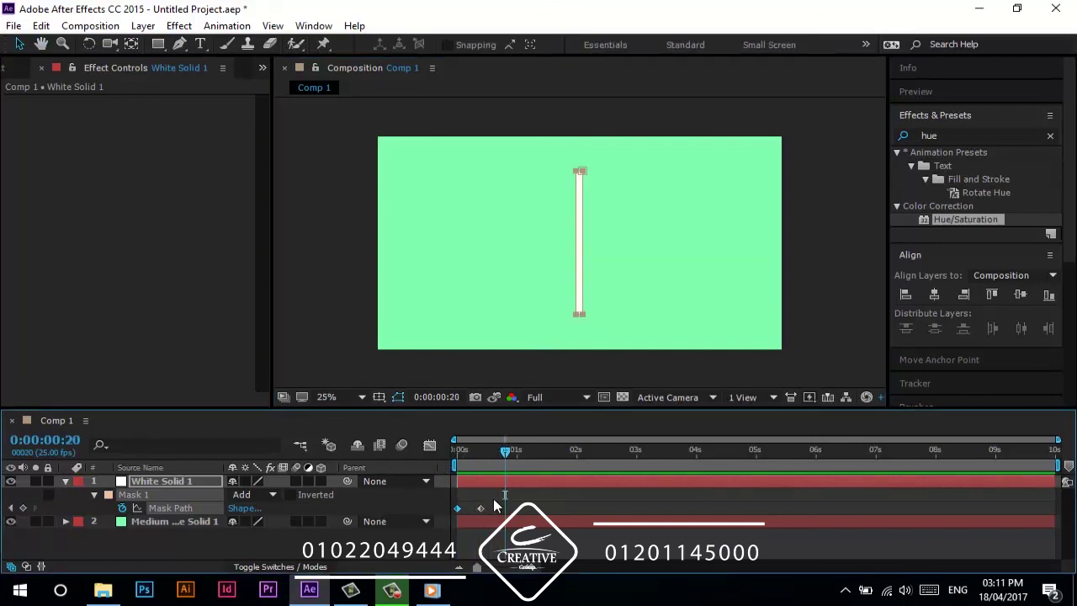
- Apply Easy Ease to the Mask Path keyframes and stop the preview at frame 10
right_click(457, 508)
mouse_move(545, 502)
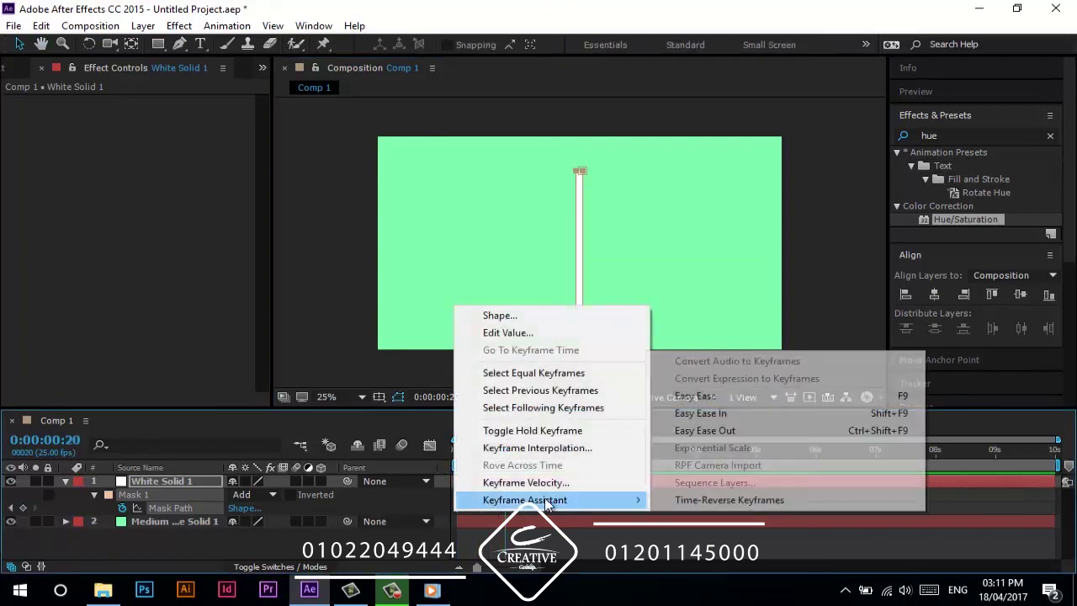
click(699, 397)
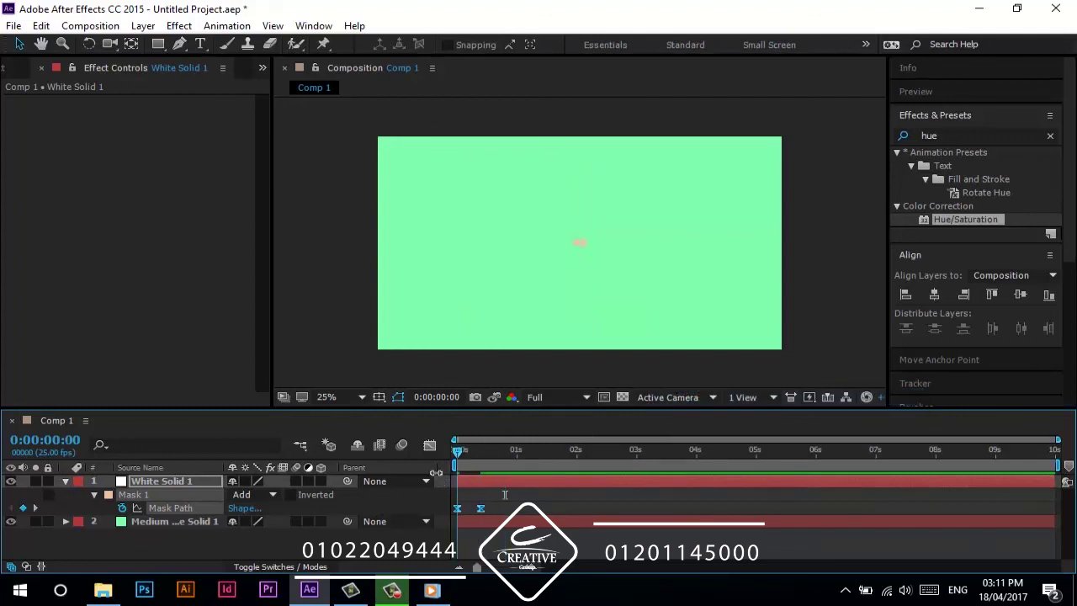
click(481, 453)
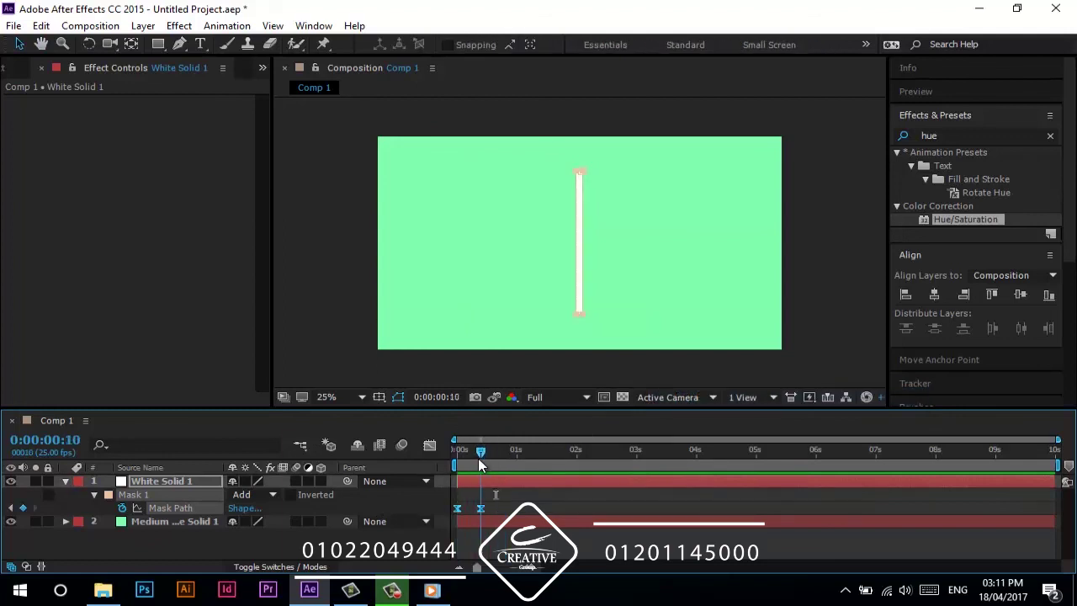
click(303, 550)
- Create paragraph text reading 'Motion', 'Graphic', 'Course' on three lines
key(ctrl+t)
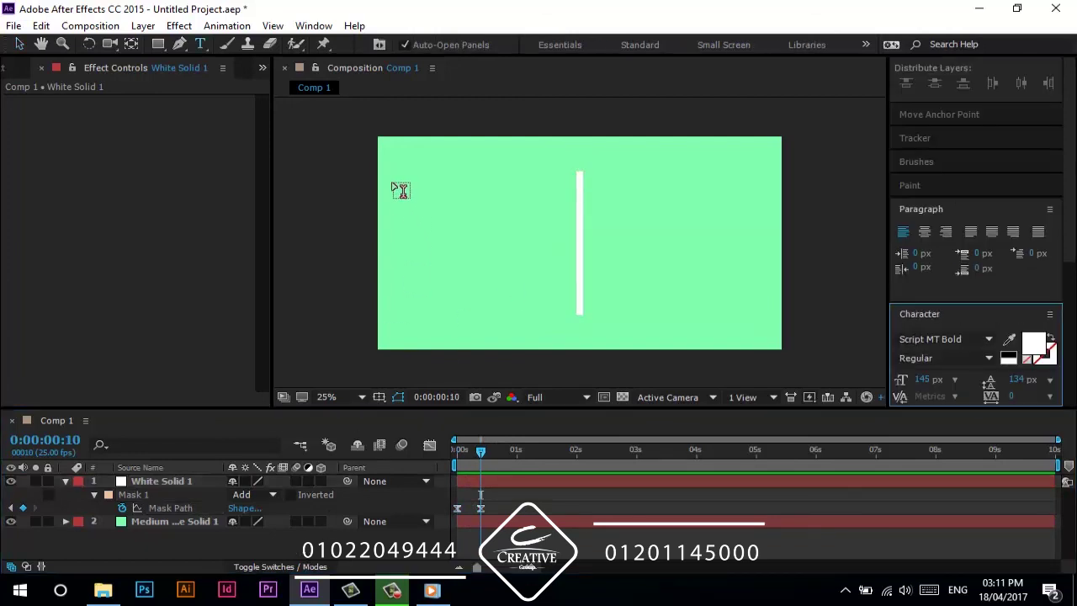
drag(389, 175, 577, 314)
text(Motion)
key(Return)
text(Graphic)
key(Return)
text(Course)
click(177, 486)
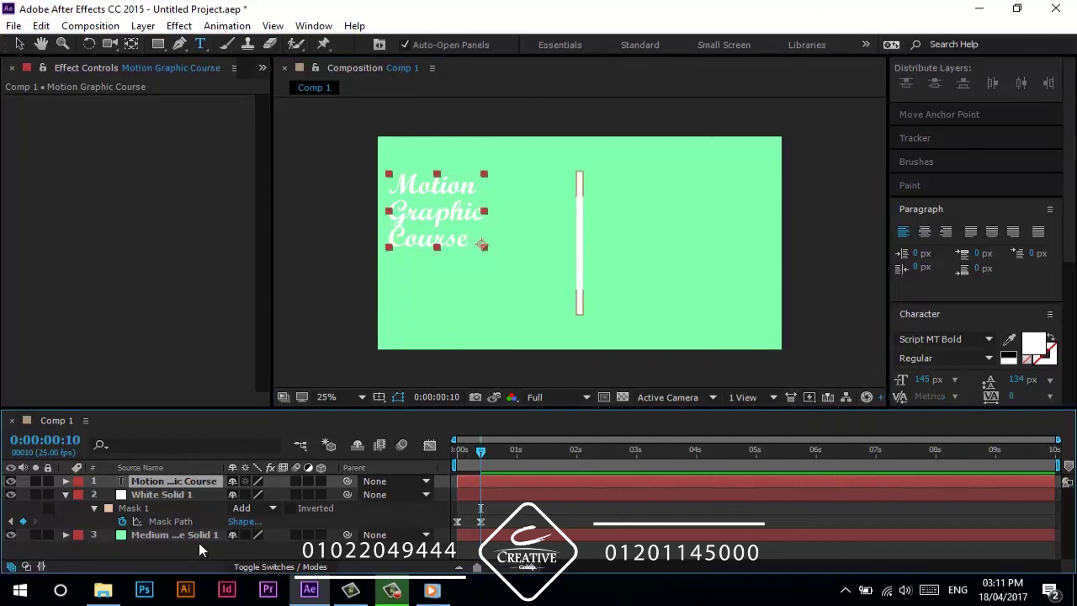
- Scale up the Motion Graphic Course text and place it just left of the white line
click(172, 494)
click(175, 484)
click(942, 116)
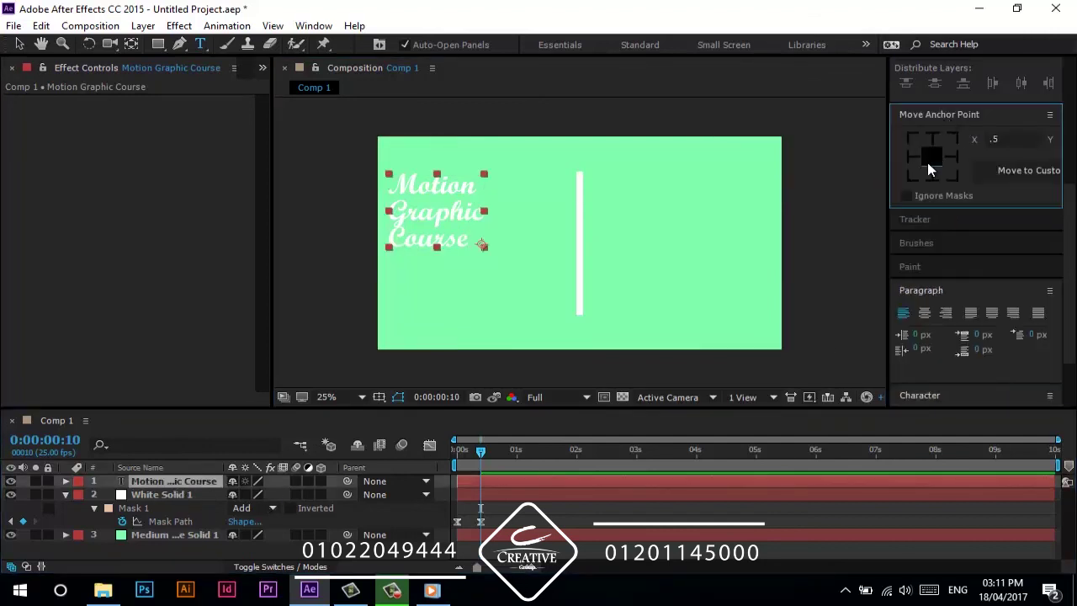
key(v)
click(483, 248)
drag(483, 248, 517, 283)
drag(487, 212, 535, 239)
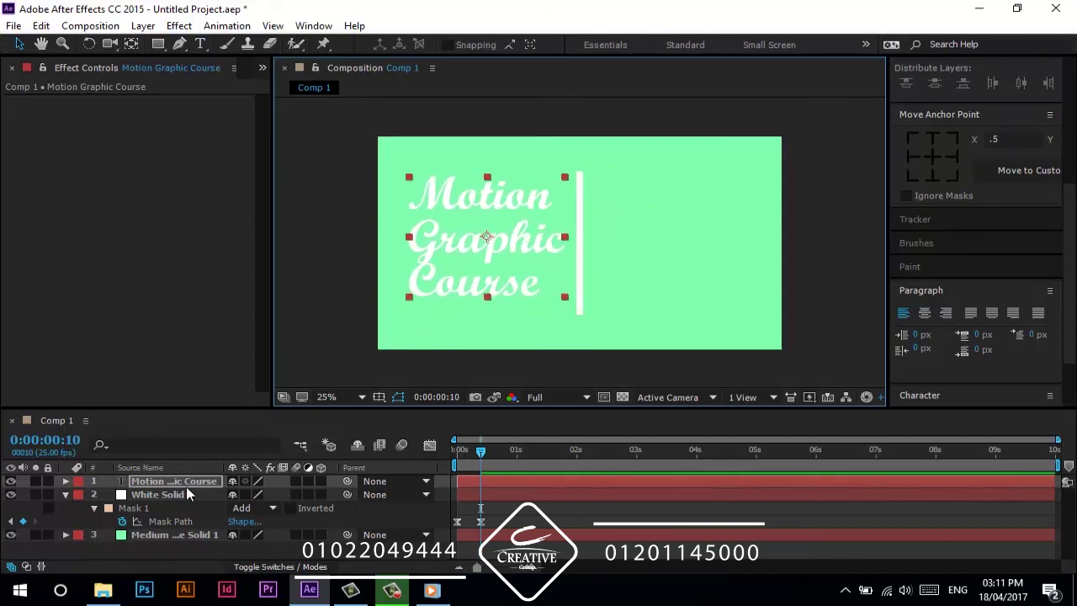
- Duplicate the text, move the copy right of the line, and retype it as a two-line name
key(ctrl+d)
drag(539, 244, 720, 271)
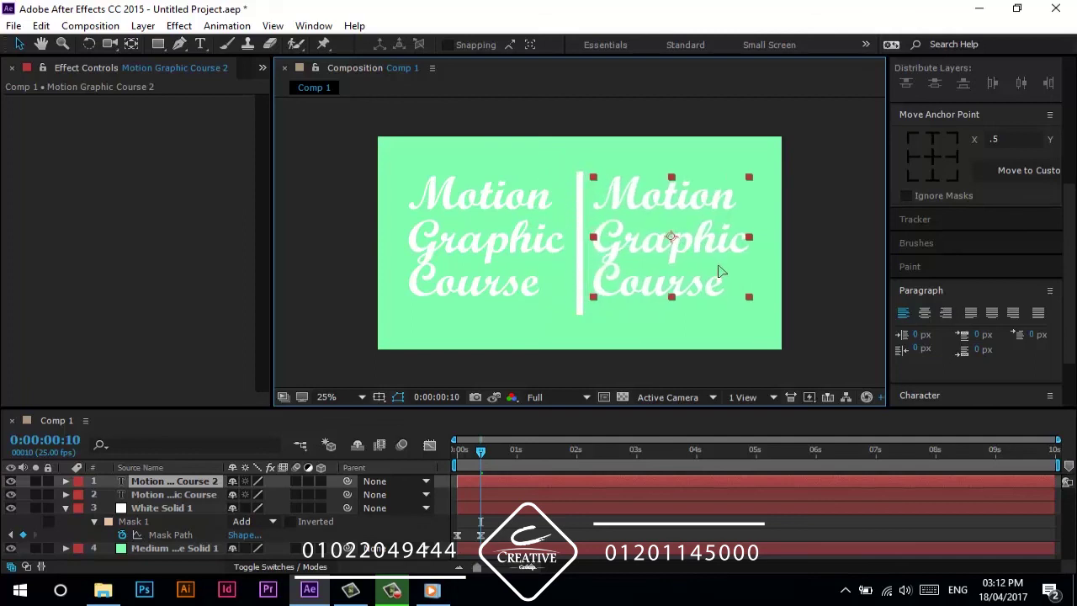
double_click(202, 480)
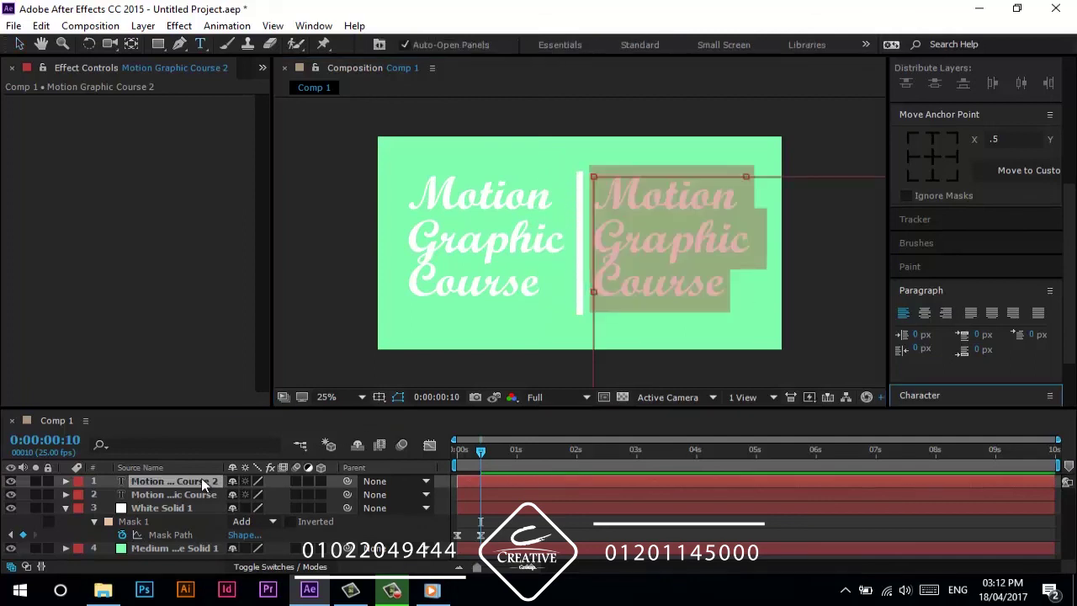
key(Return)
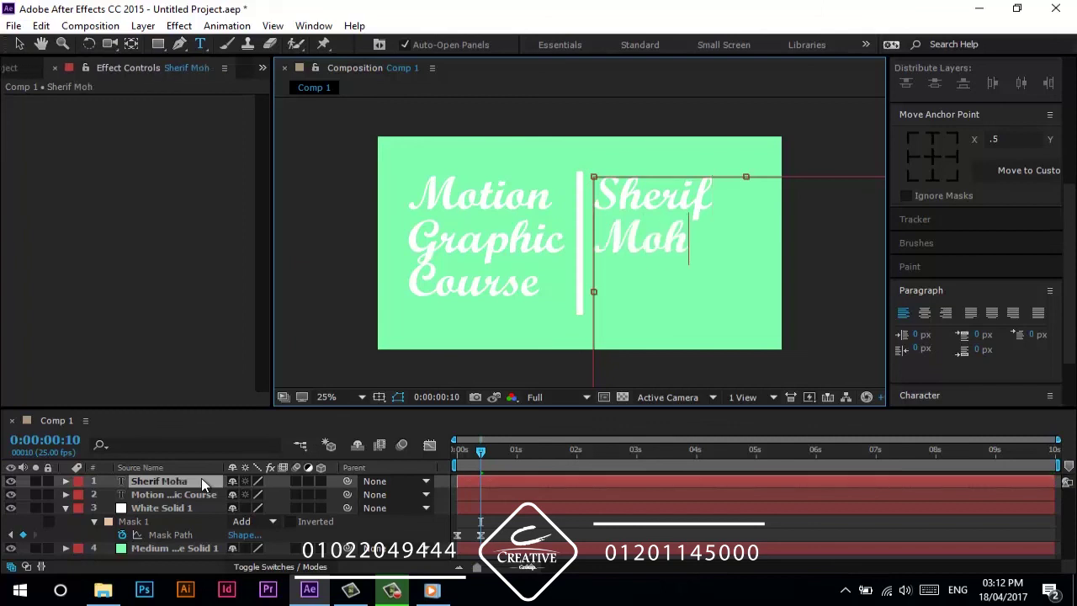
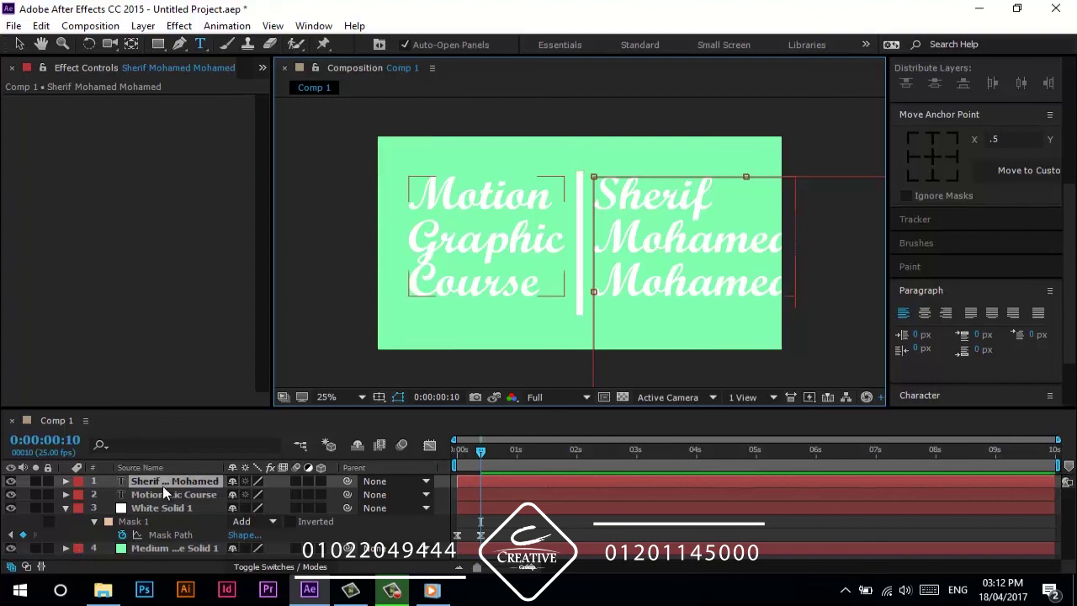
- Set the name text's font size to 128 px
double_click(165, 485)
drag(1065, 280, 1066, 334)
click(926, 382)
drag(926, 383, 909, 381)
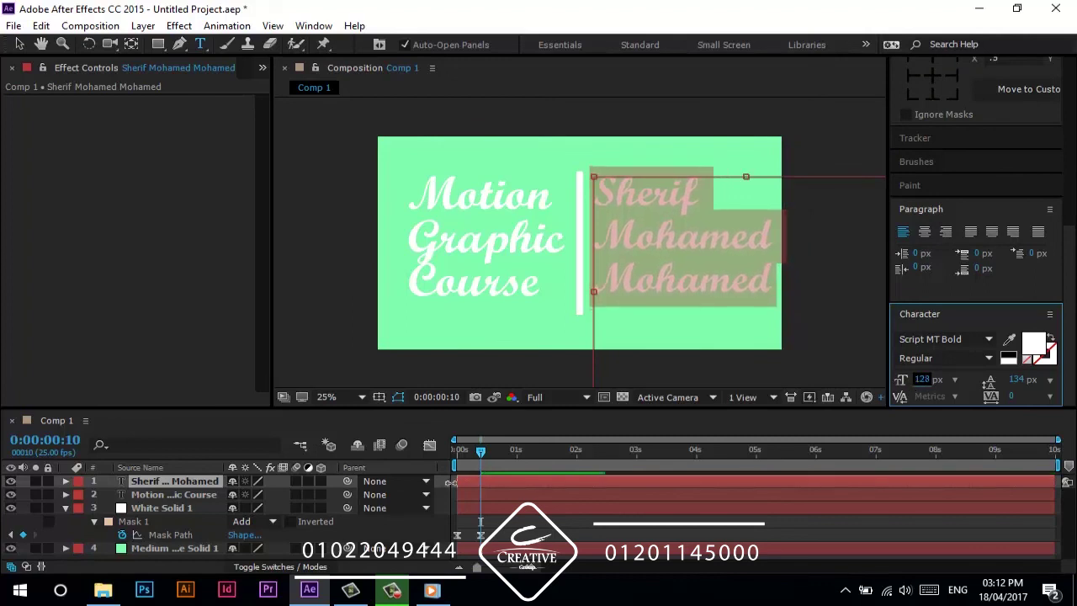
click(418, 539)
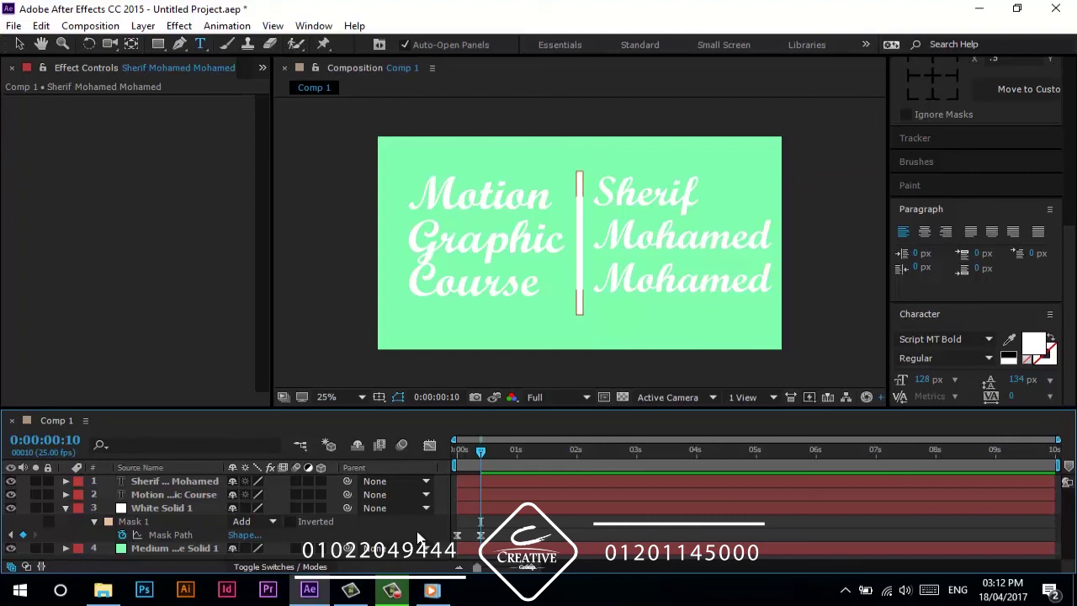
- Slide both text layers to start at frame 10
click(465, 494)
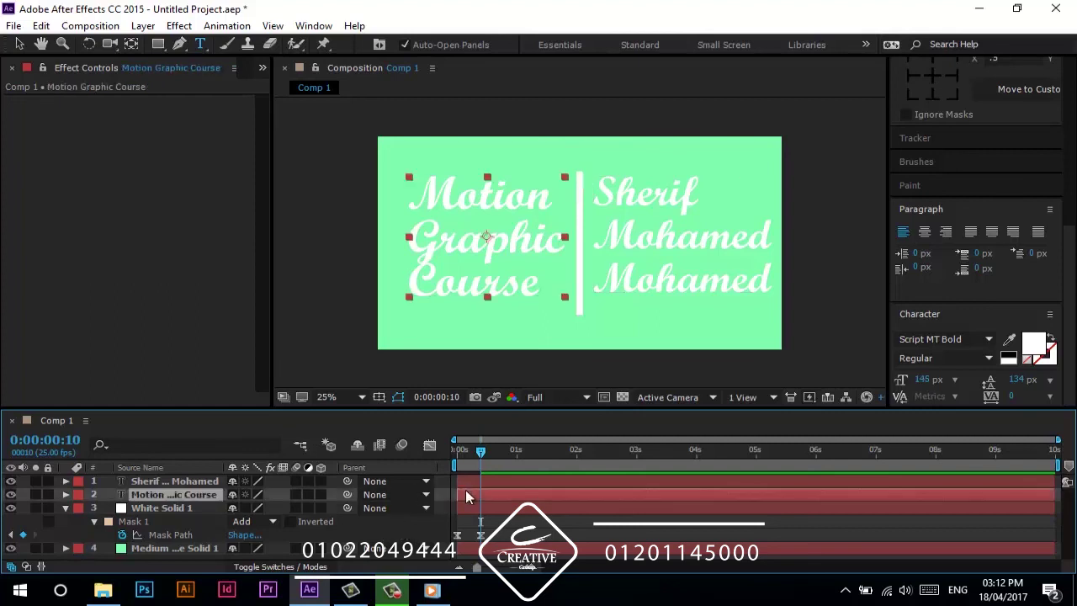
shift+click(468, 483)
drag(467, 493, 486, 494)
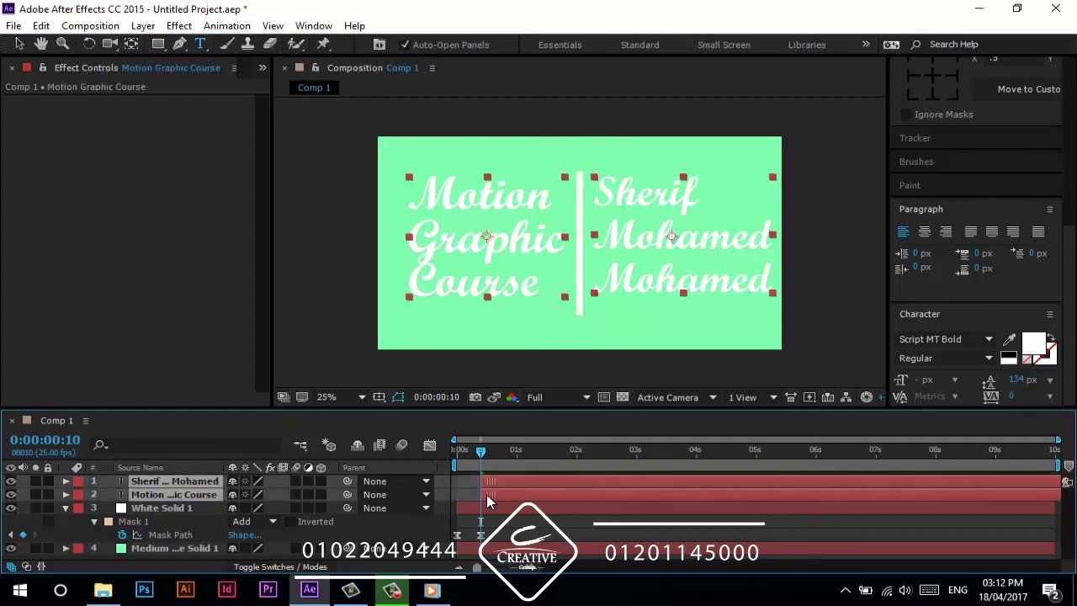
drag(476, 453, 419, 467)
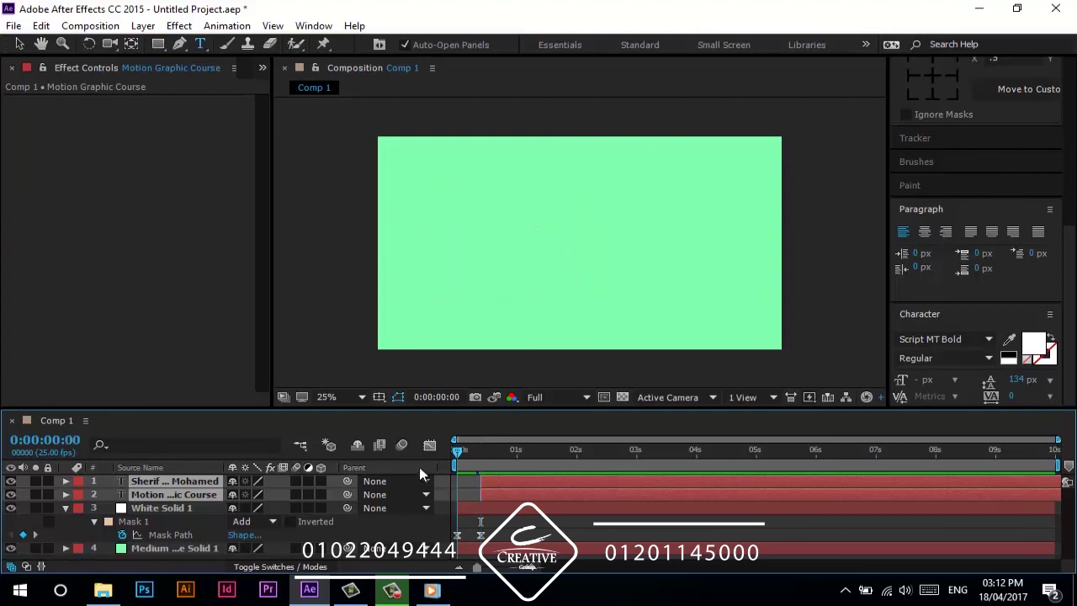
click(490, 453)
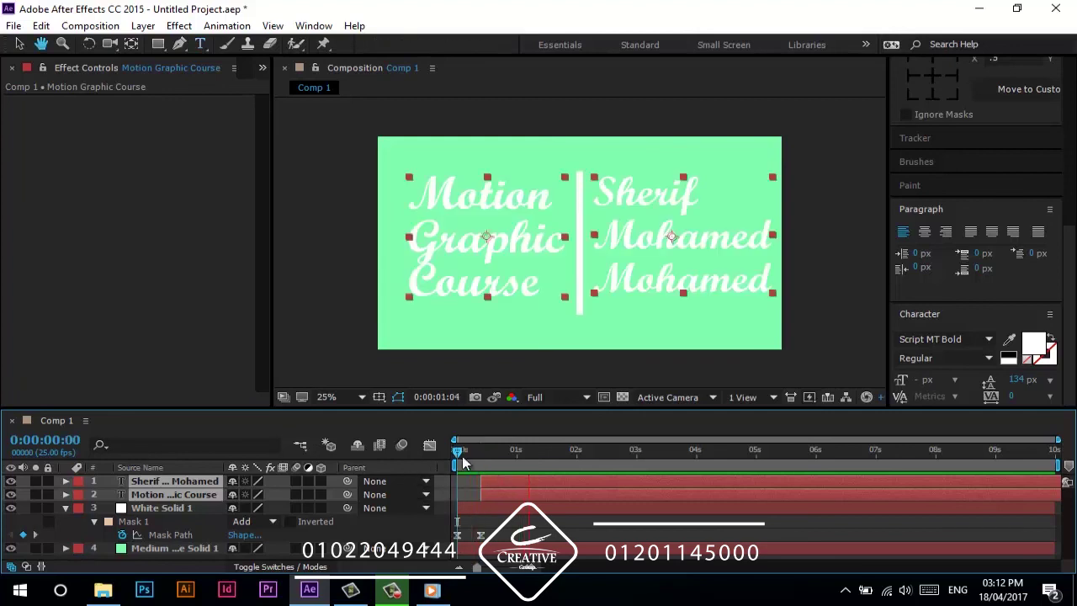
ctrl+click(165, 508)
- Add Position keyframes at frame 10 to both text layers
ctrl+click(175, 510)
key(p)
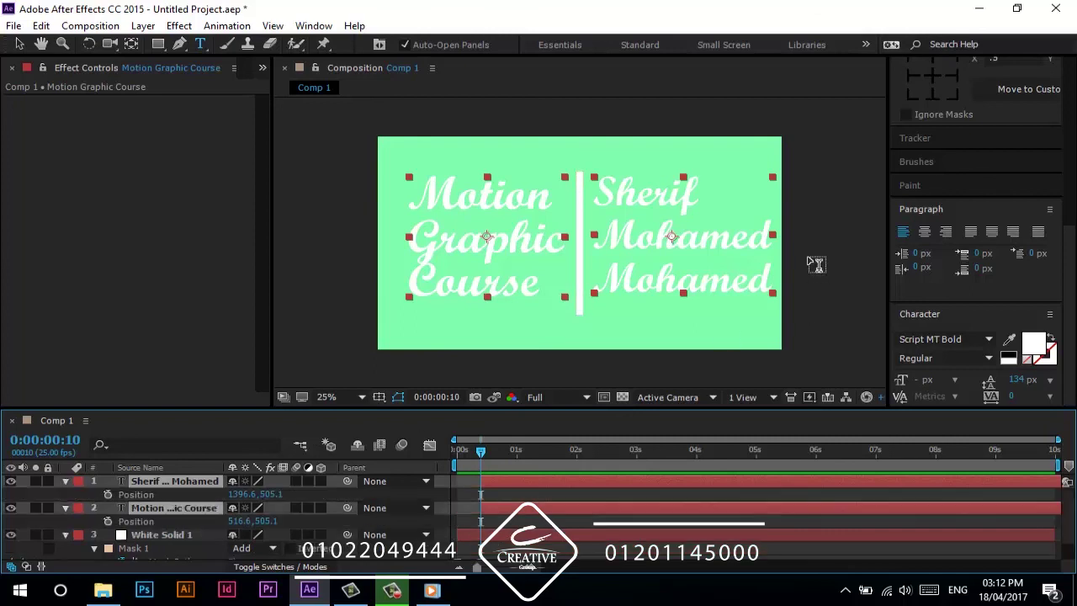
key(v)
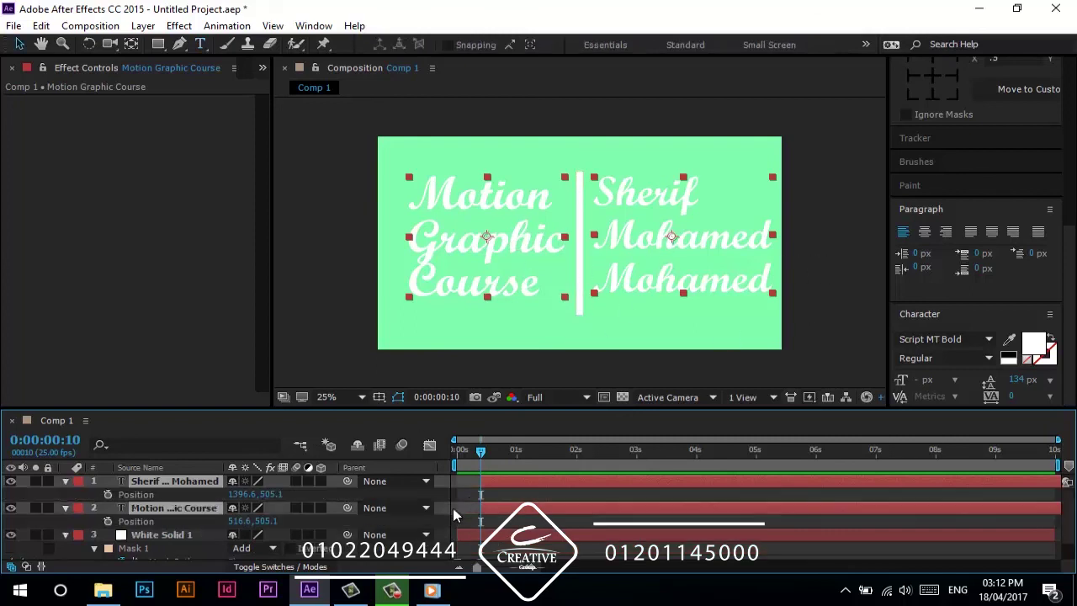
key(alt+shift+p)
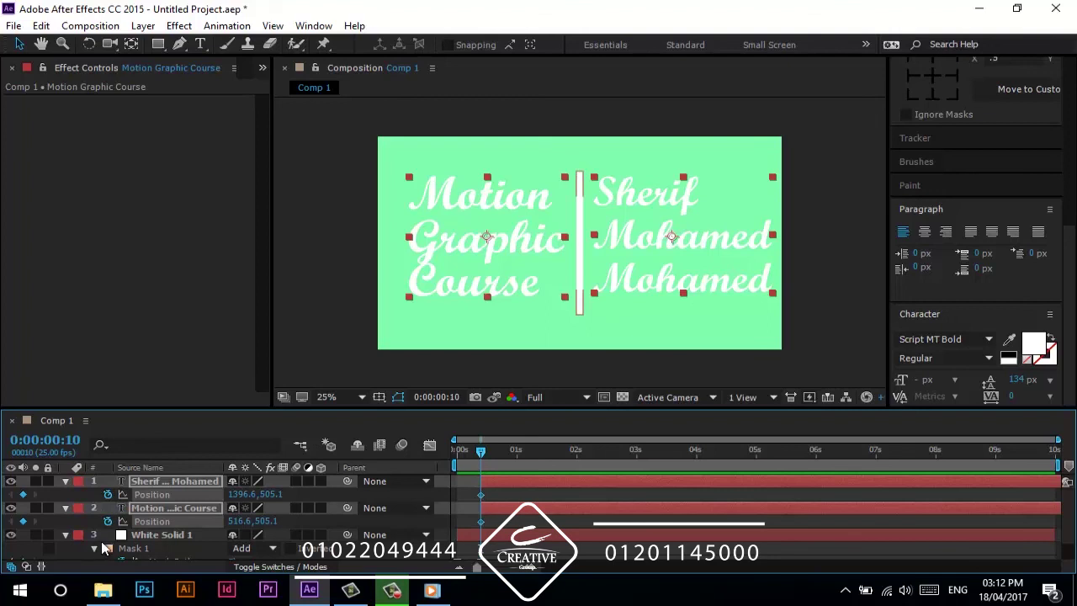
key(F2)
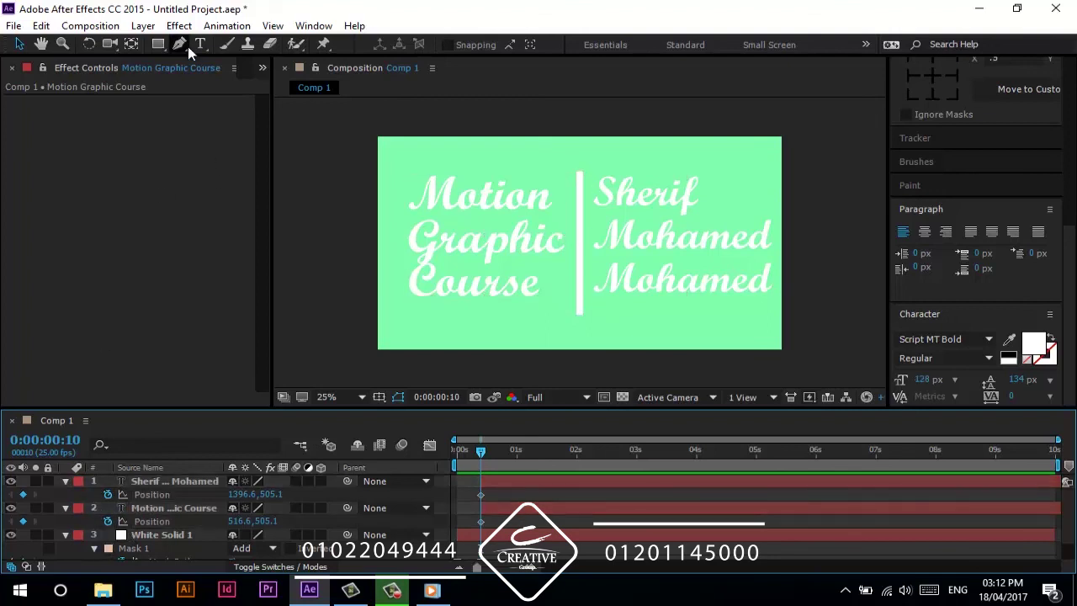
- Draw rectangle masks limiting the name text to the right and Motion Graphic Course to the left
click(158, 44)
key(v)
click(599, 236)
mouse_move(578, 158)
mouse_down()
mouse_move(668, 245)
mouse_move(777, 320)
mouse_up()
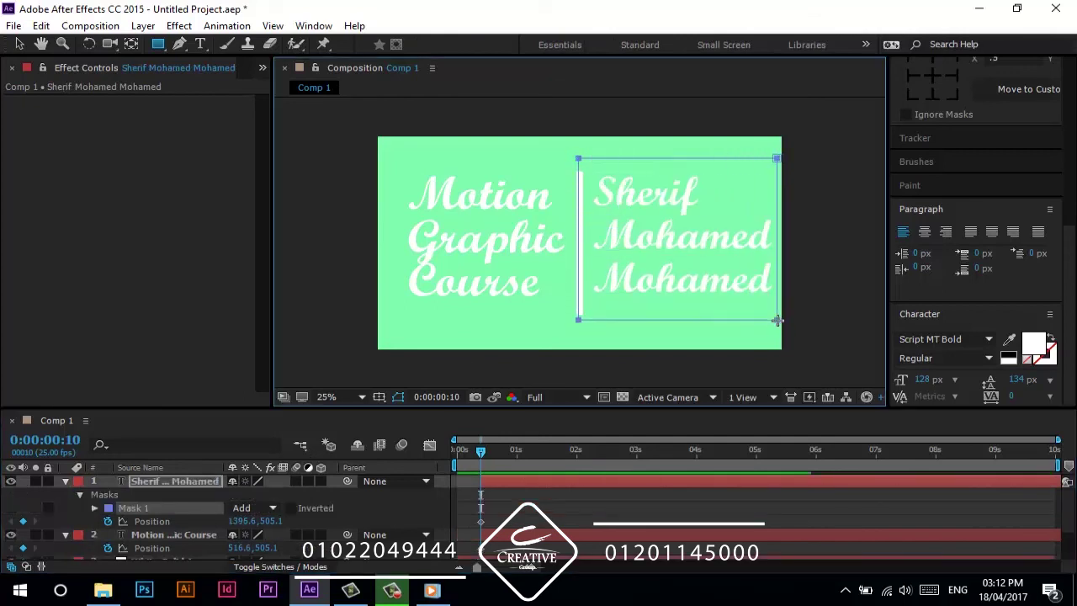
click(179, 531)
mouse_move(404, 160)
mouse_down()
mouse_move(477, 243)
mouse_move(578, 316)
mouse_up()
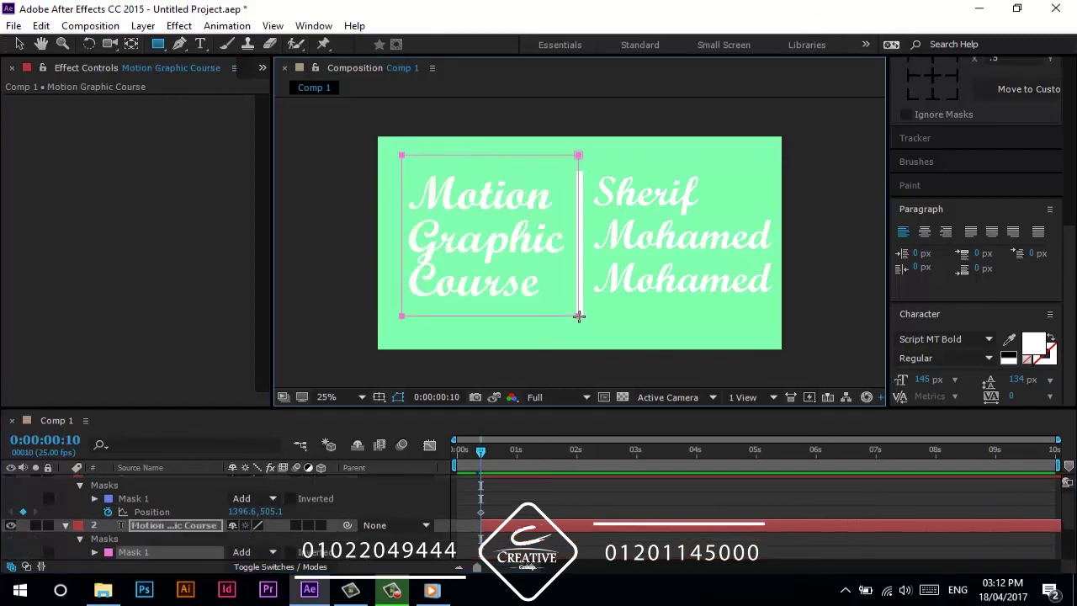
scroll(195, 527, up, 2)
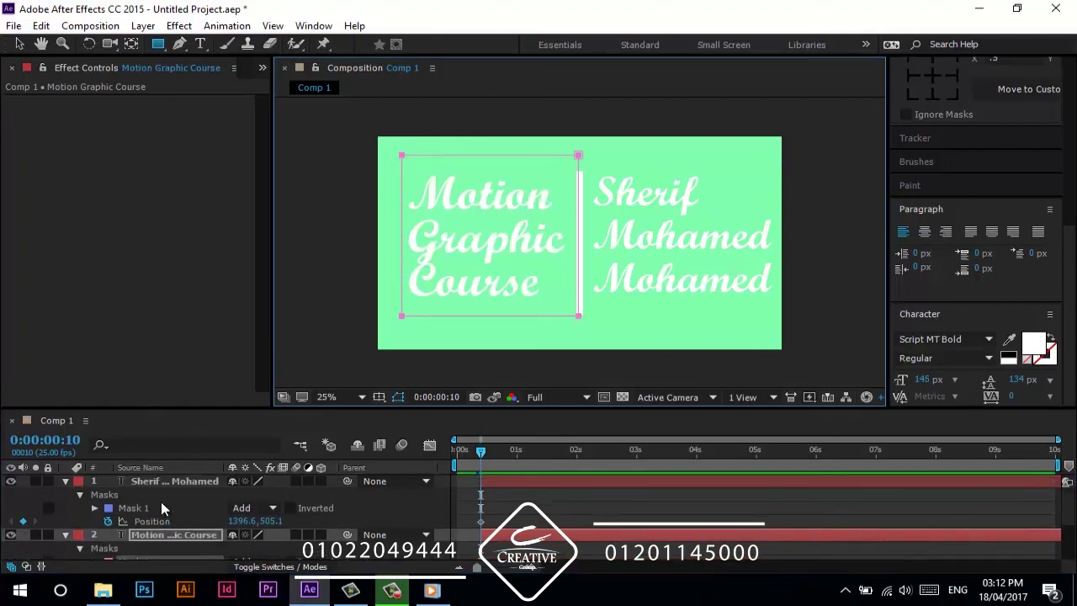
click(173, 488)
shift+click(173, 534)
- Keyframe both texts' Mask Paths and Positions (1396.6,505.1 and 516.6,505.1) at frame 10, then go to 0:00:01:05
key(m)
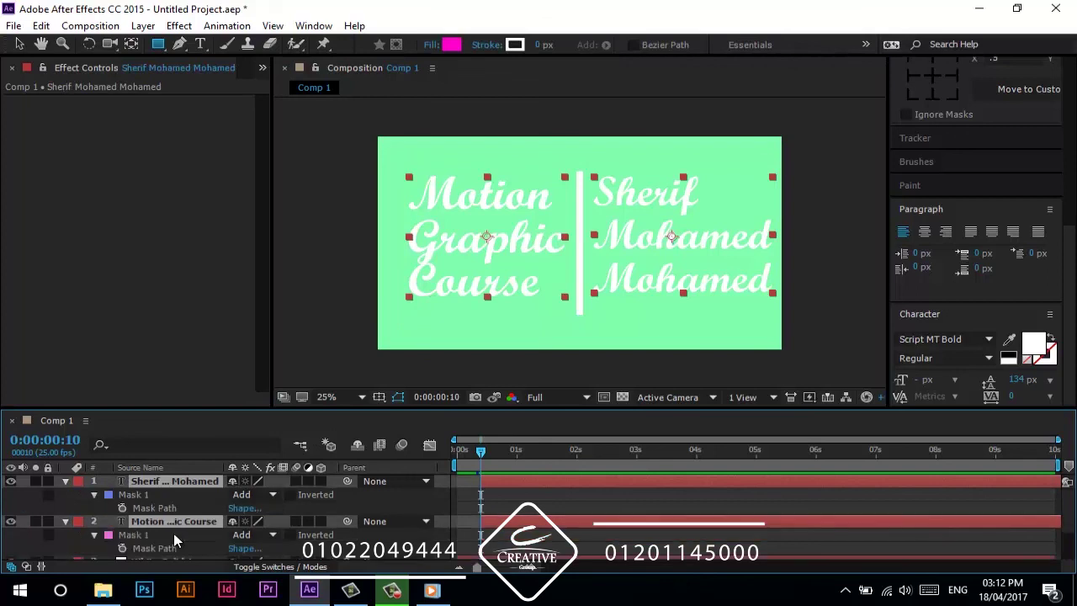
click(159, 509)
shift+click(156, 548)
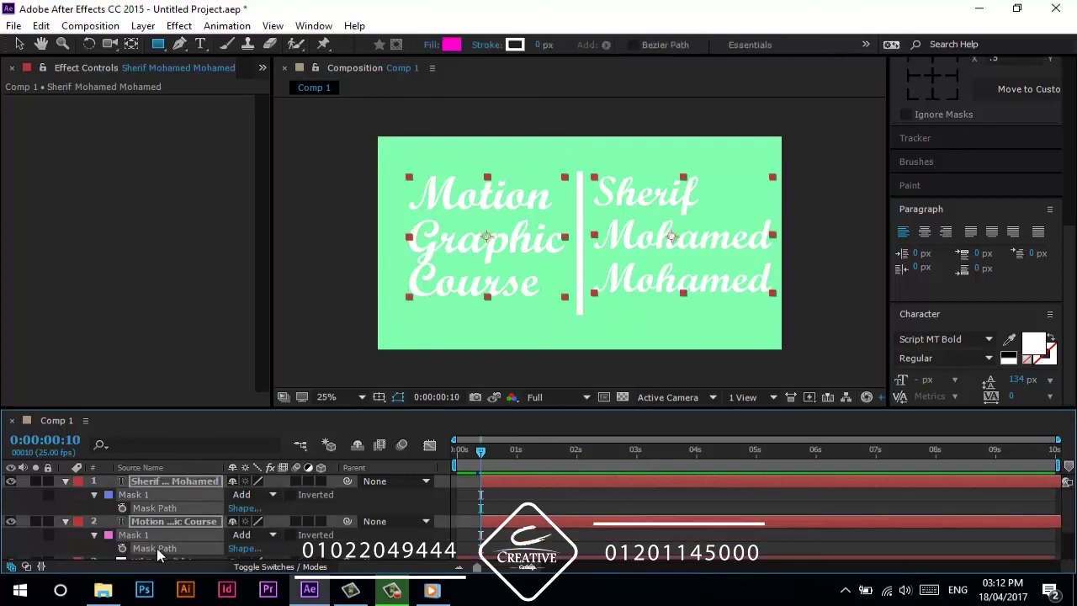
click(123, 509)
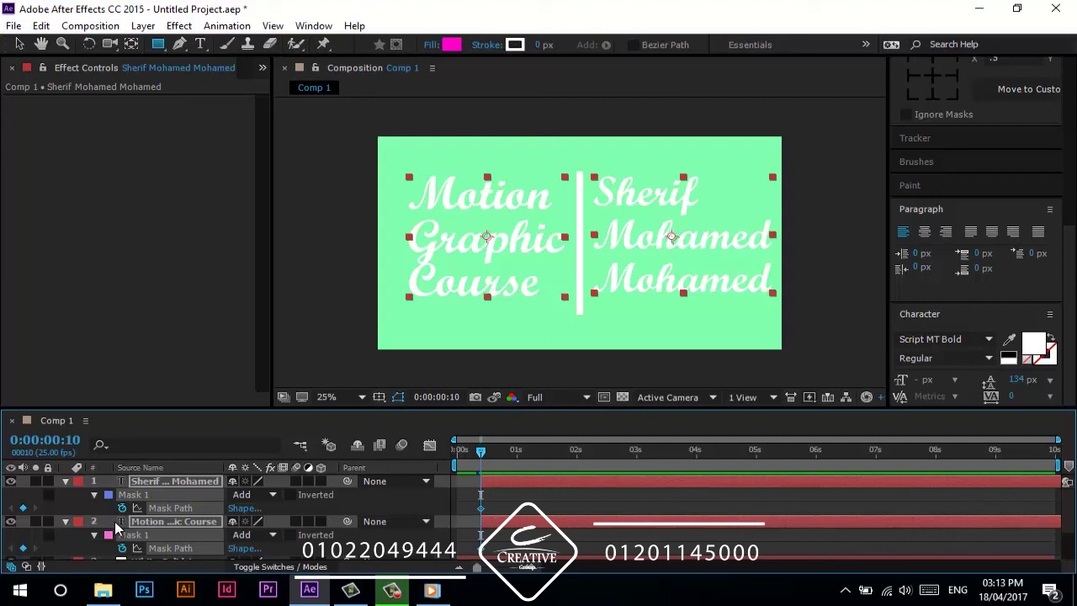
key(alt+shift+p)
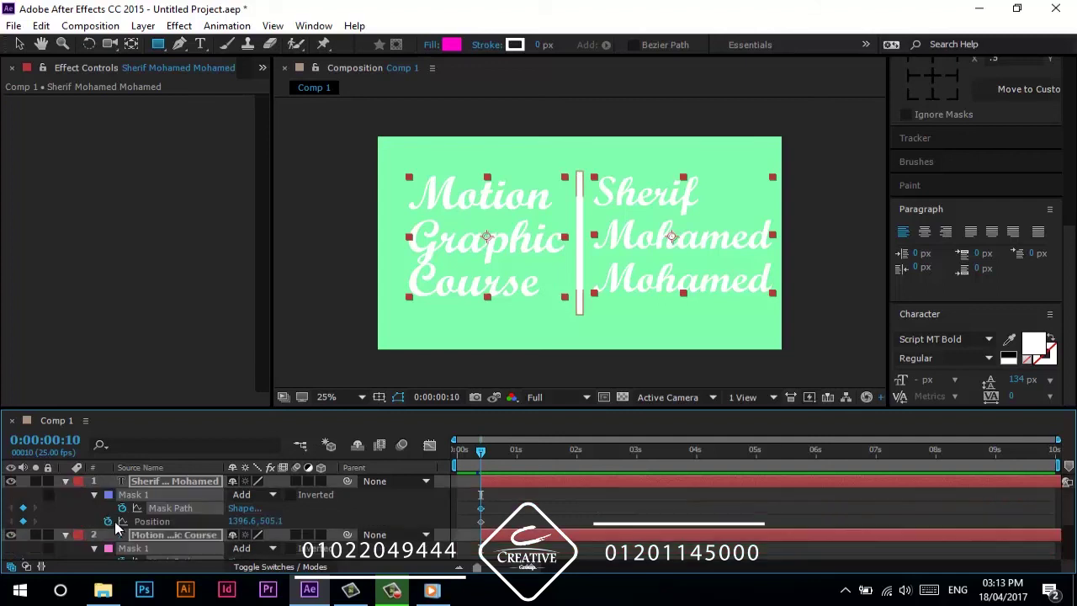
drag(240, 409, 240, 375)
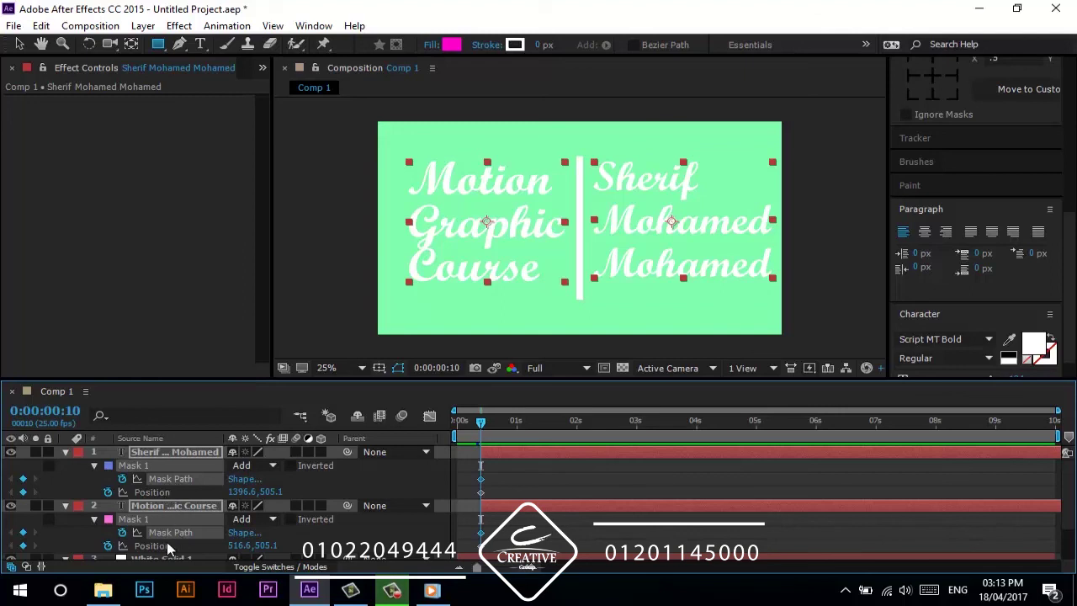
drag(482, 429, 528, 425)
- At 0:00:01:05, move Motion Graphic Course right of the line and the name text left
click(423, 521)
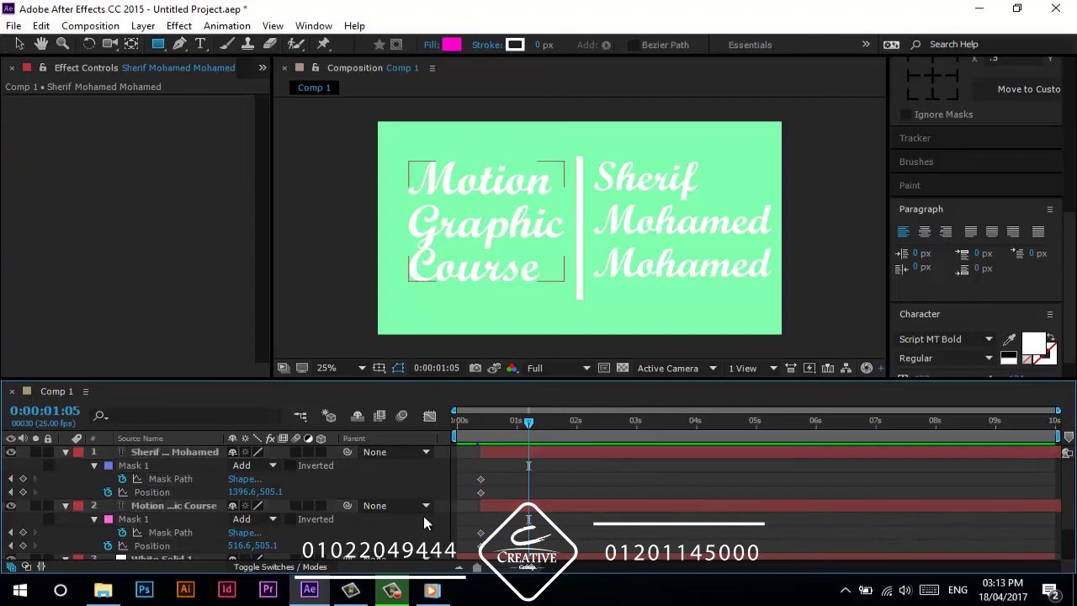
key(v)
click(475, 256)
mouse_move(488, 233)
mouse_down()
mouse_move(671, 252)
mouse_move(654, 237)
mouse_move(484, 246)
mouse_move(495, 248)
mouse_up()
click(191, 452)
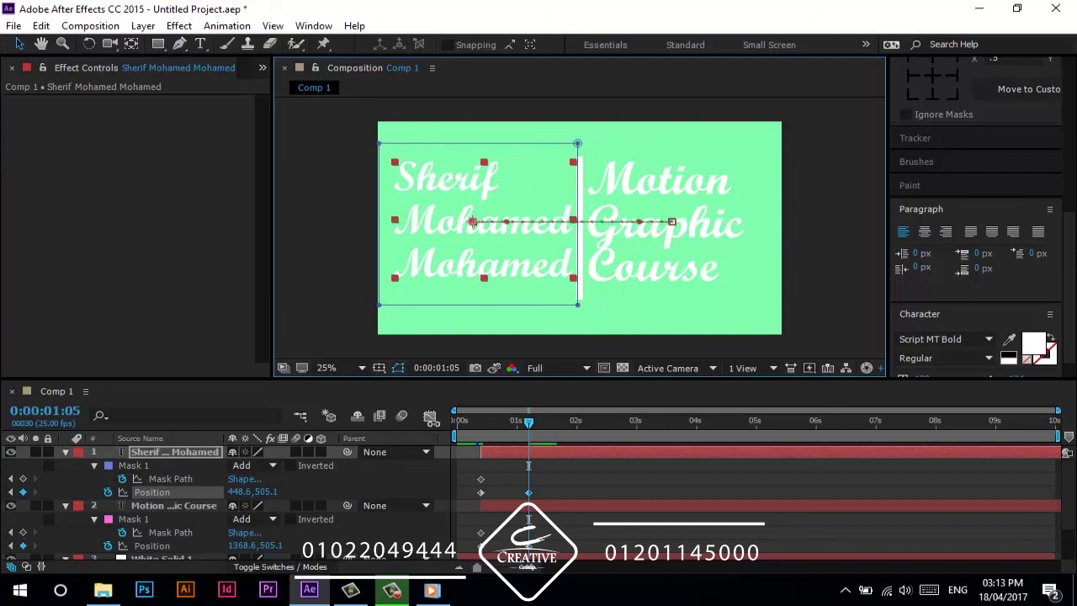
click(408, 489)
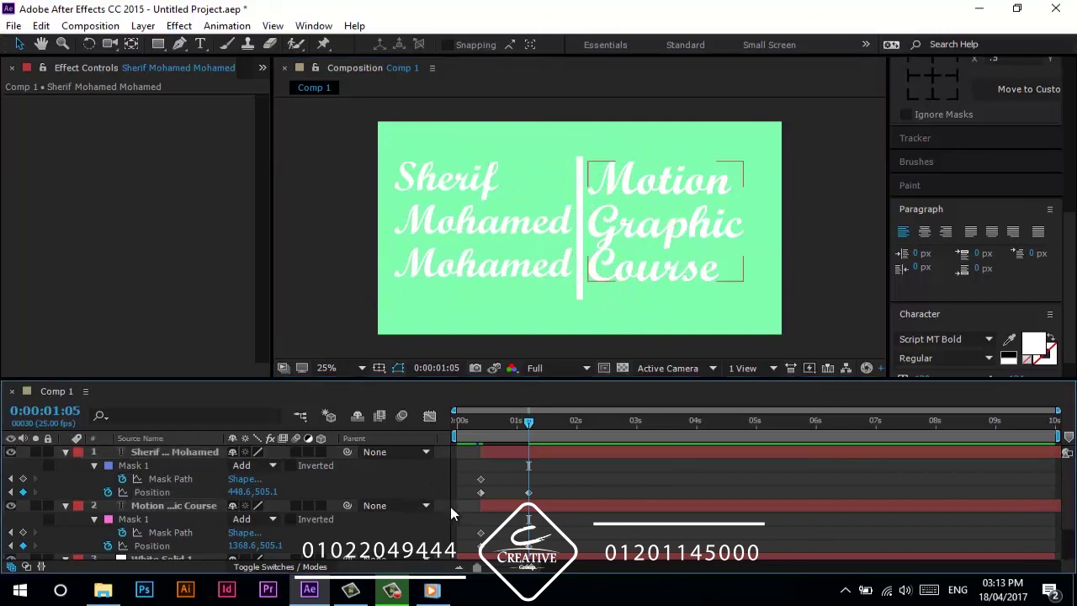
click(505, 492)
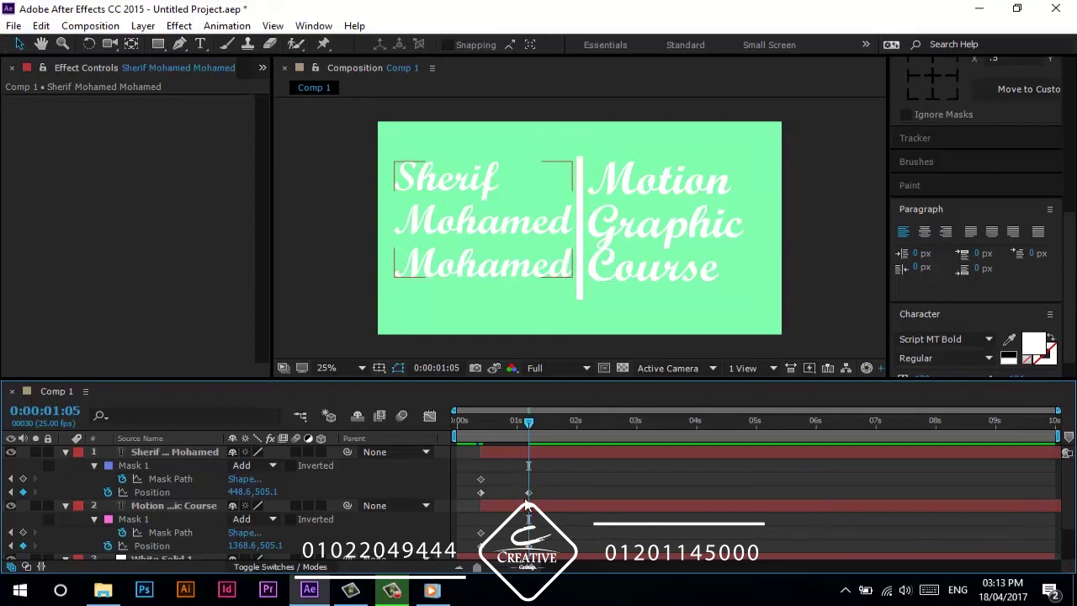
- Drag each text's mask to the opposite side of the line, creating matching Mask Path keyframes
click(518, 505)
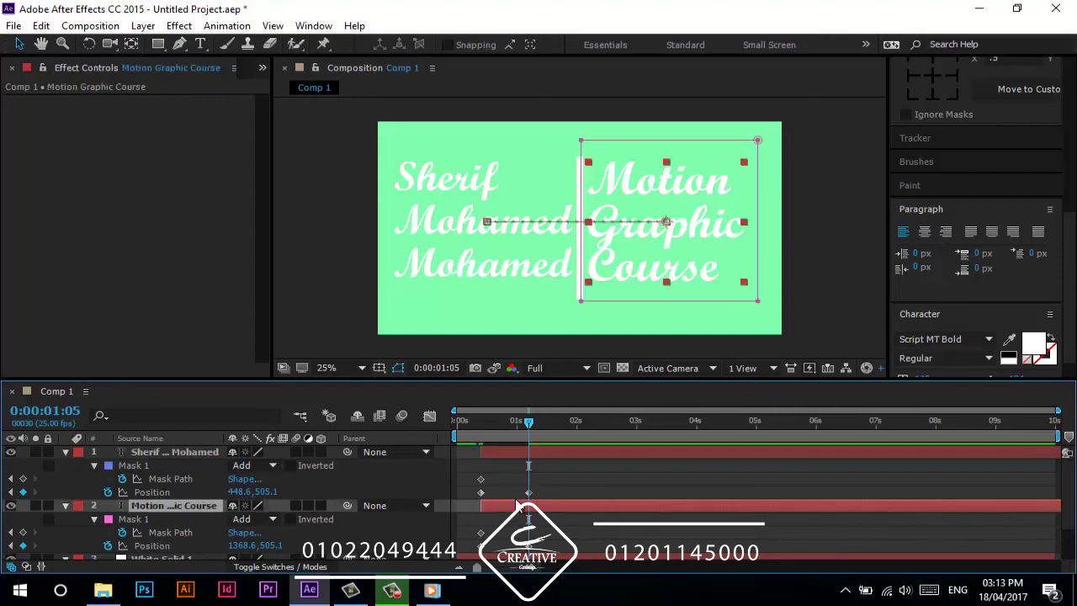
click(695, 302)
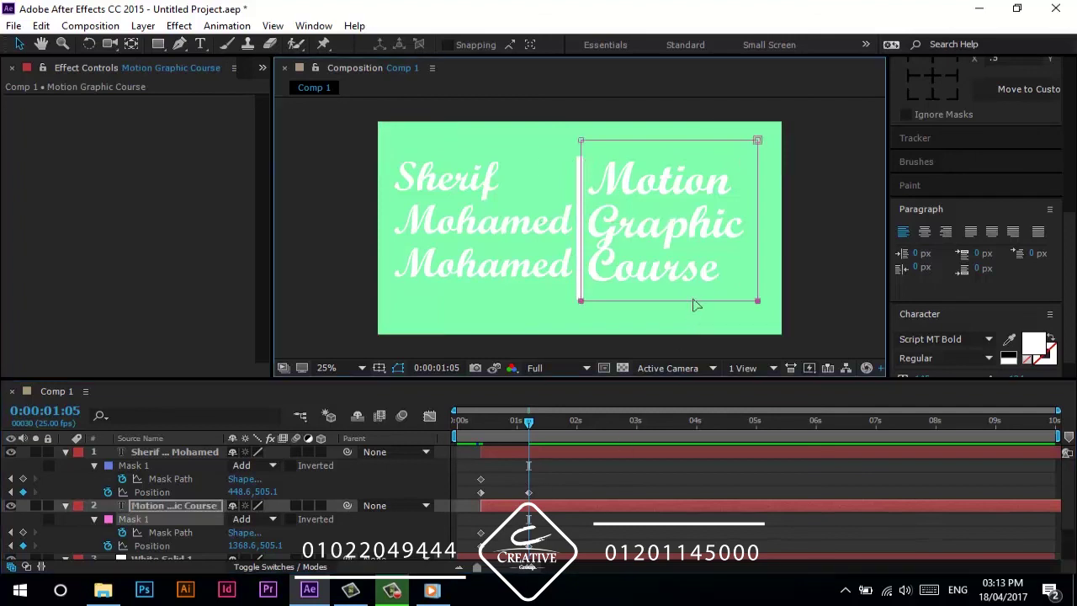
drag(696, 233, 524, 244)
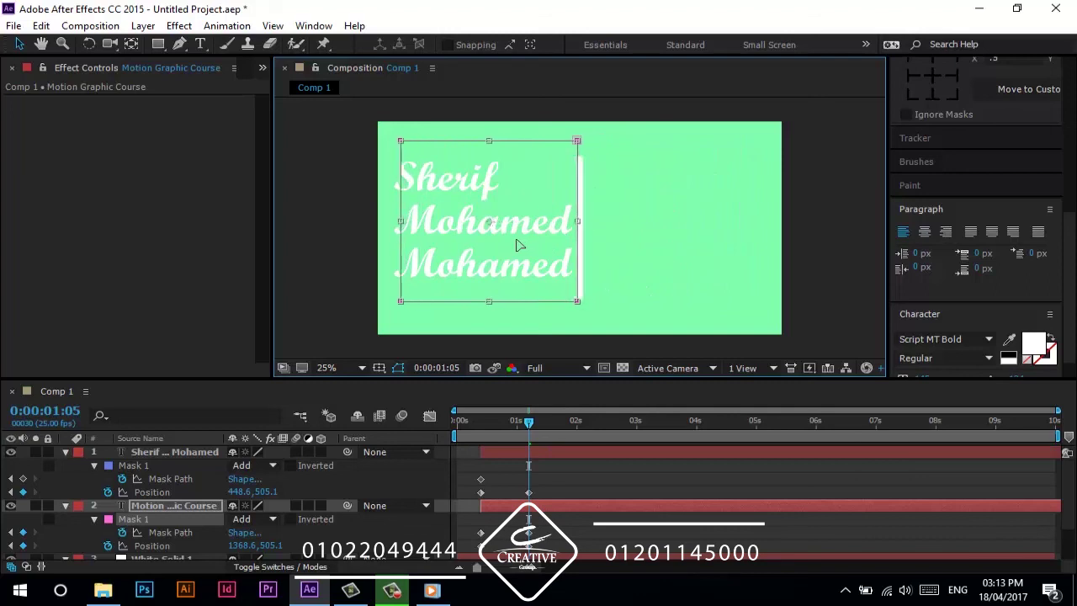
click(522, 455)
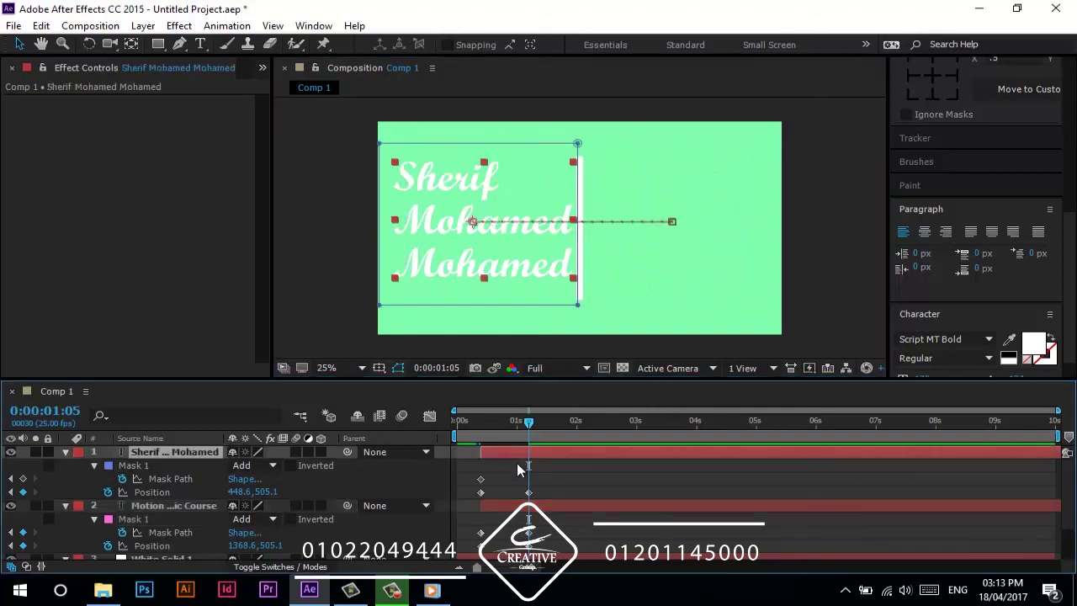
click(505, 308)
drag(519, 260, 713, 270)
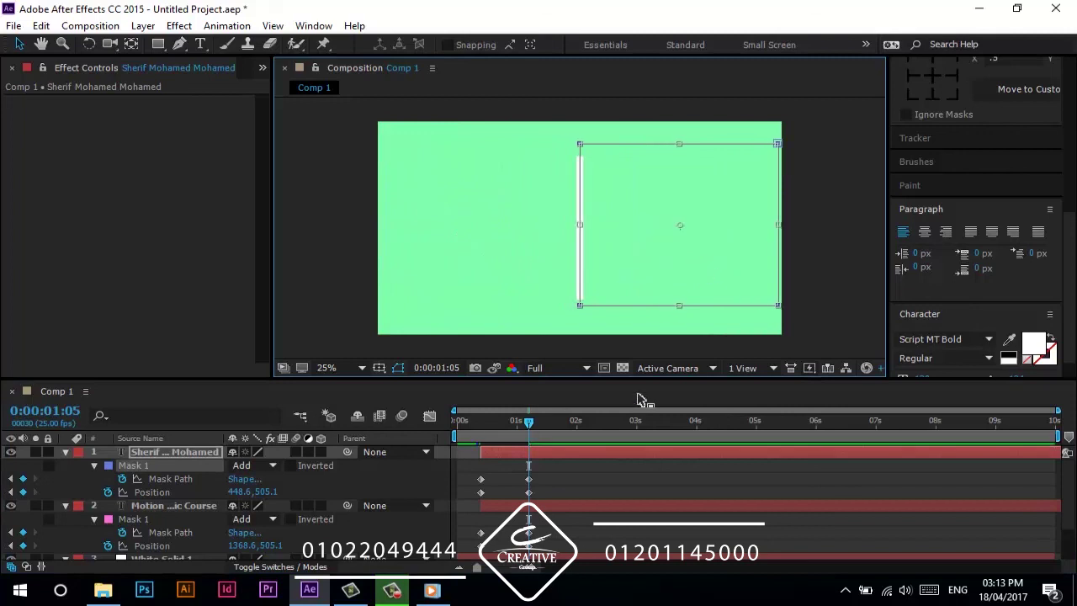
drag(553, 467, 473, 557)
- Ease the text keyframes with Easy Ease, preview, and set both Mask 1s to Inverted
right_click(478, 557)
mouse_move(509, 536)
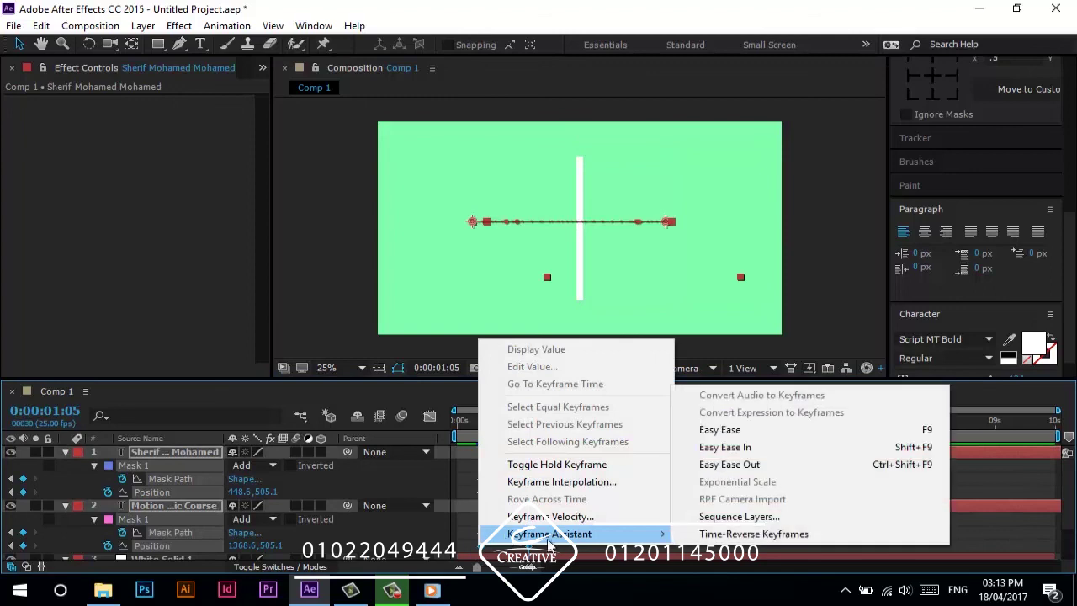
click(738, 430)
drag(527, 421, 548, 427)
key(space)
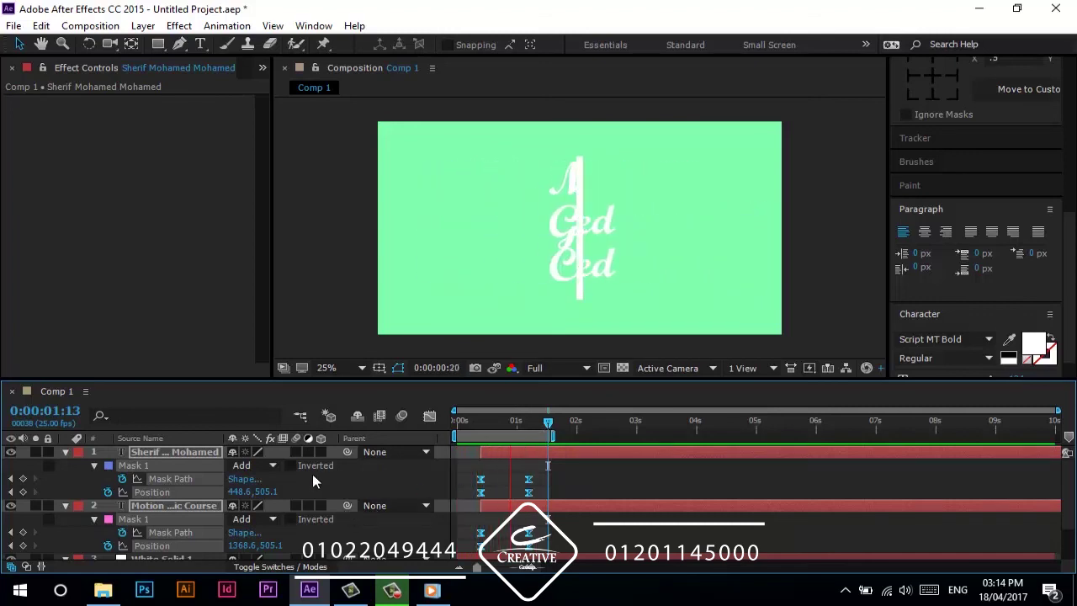
click(290, 465)
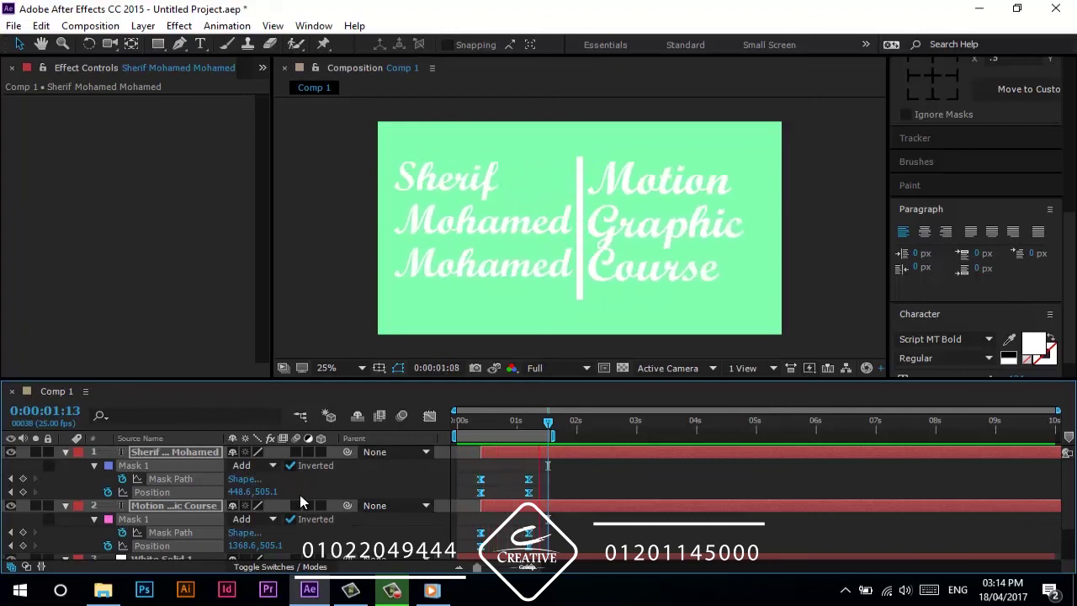
key(space)
- Collapse the layer properties and move White Solid 1 to the top of the stack
drag(507, 427, 497, 431)
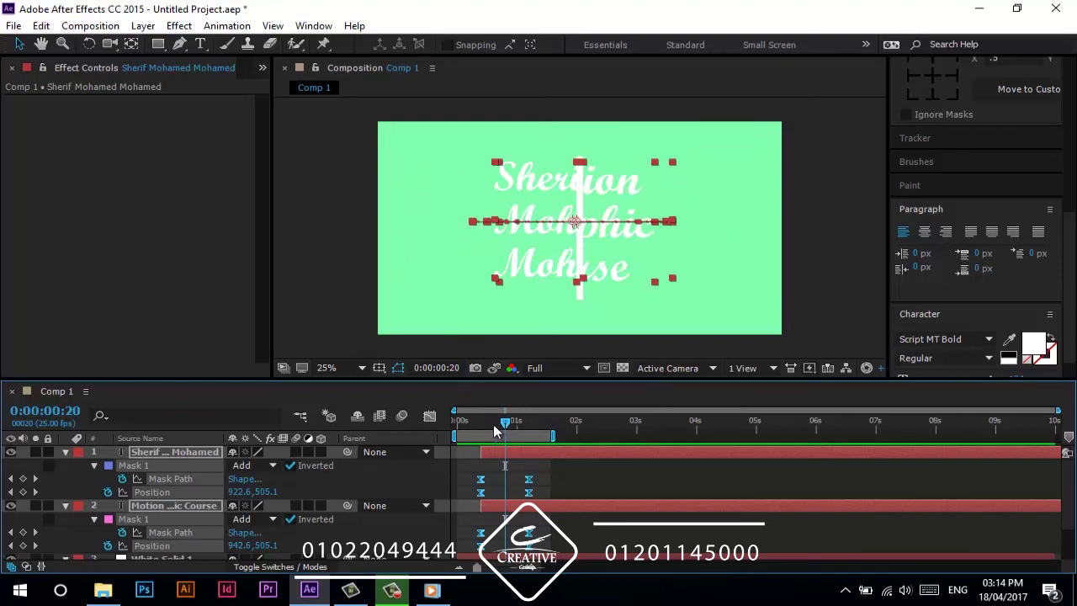
scroll(255, 500, down, 2)
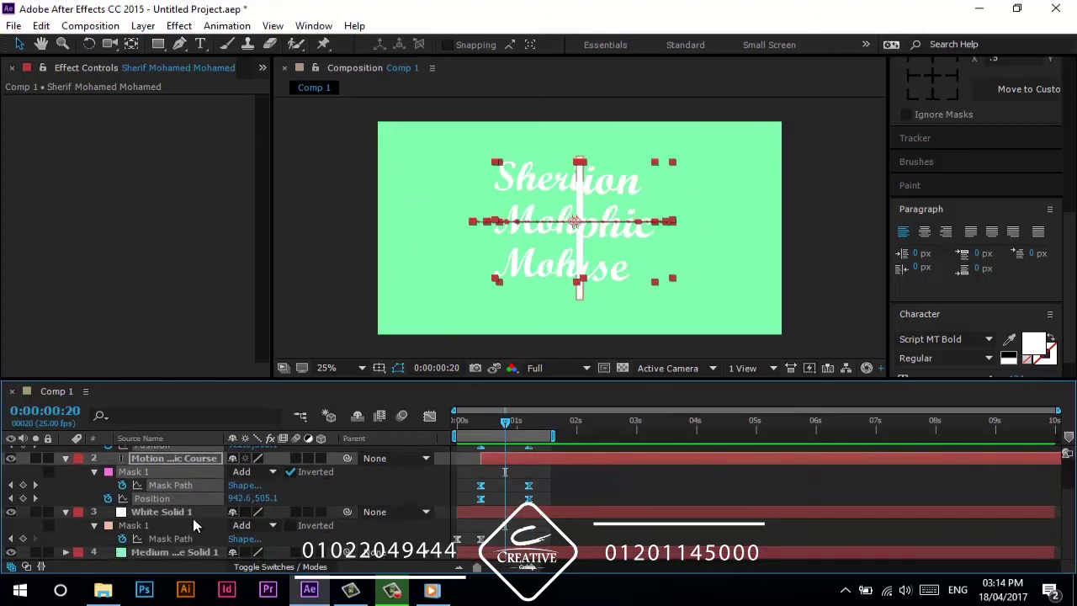
key(ctrl+a)
key(u)
click(207, 525)
click(166, 482)
drag(166, 482, 182, 449)
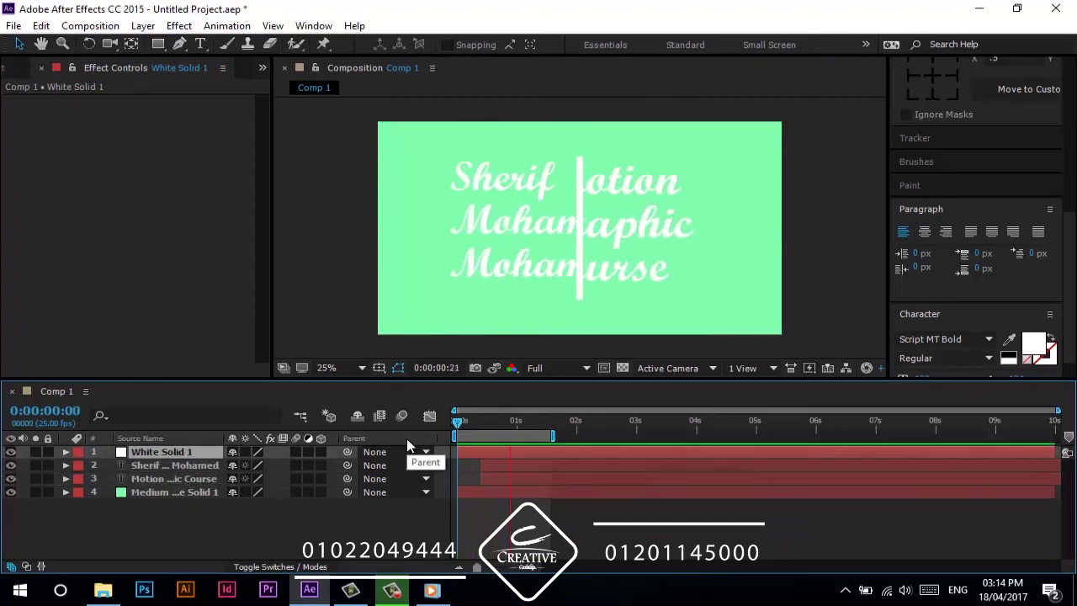
- Delay Motion Graphic Course to start at 0:00:00:15 and preview from the start
click(516, 420)
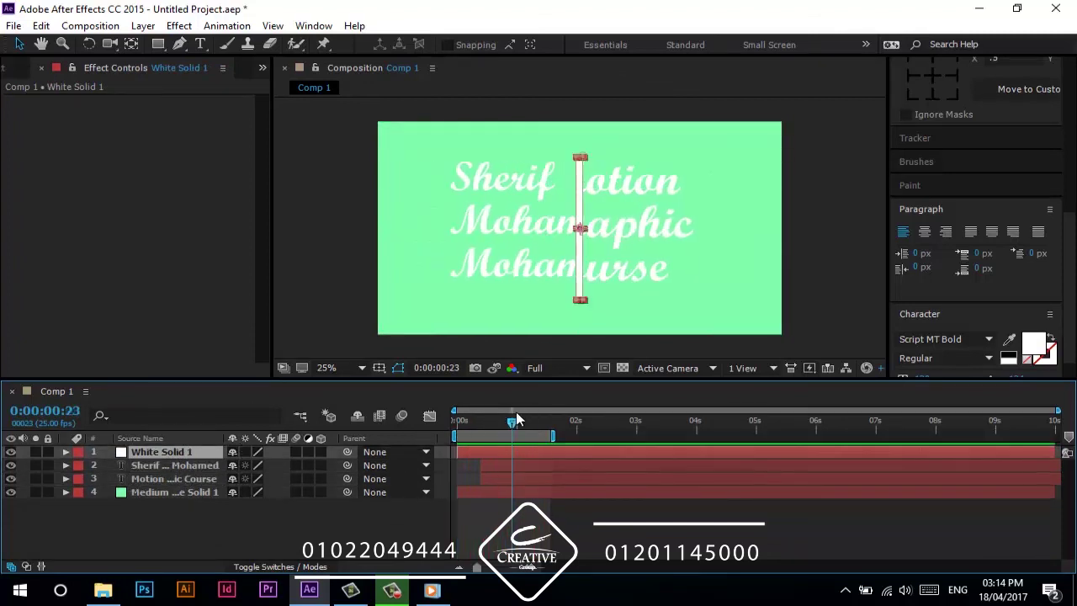
click(491, 424)
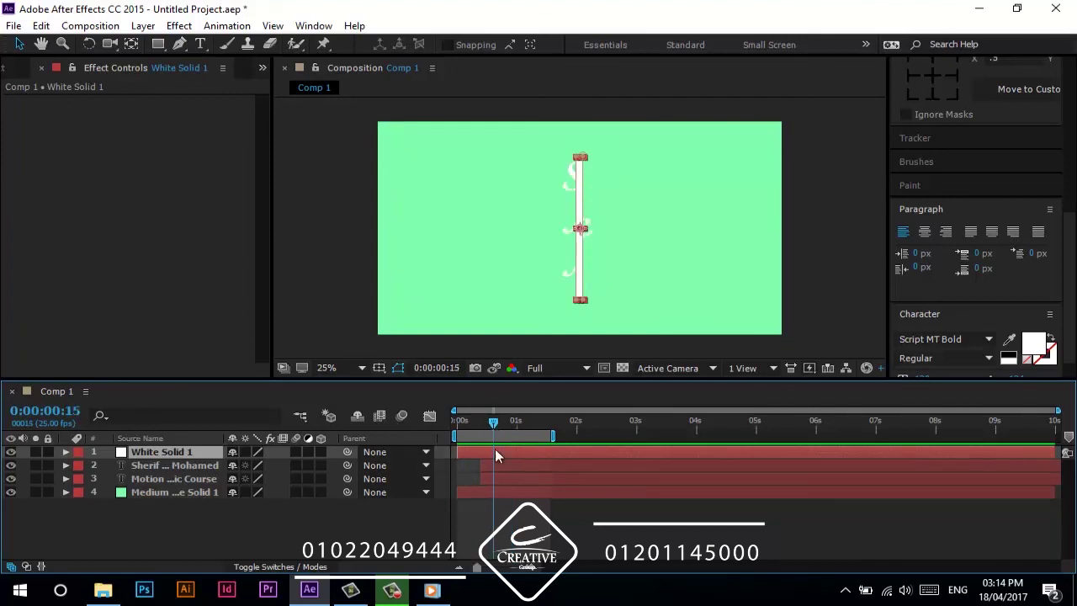
drag(508, 483, 526, 483)
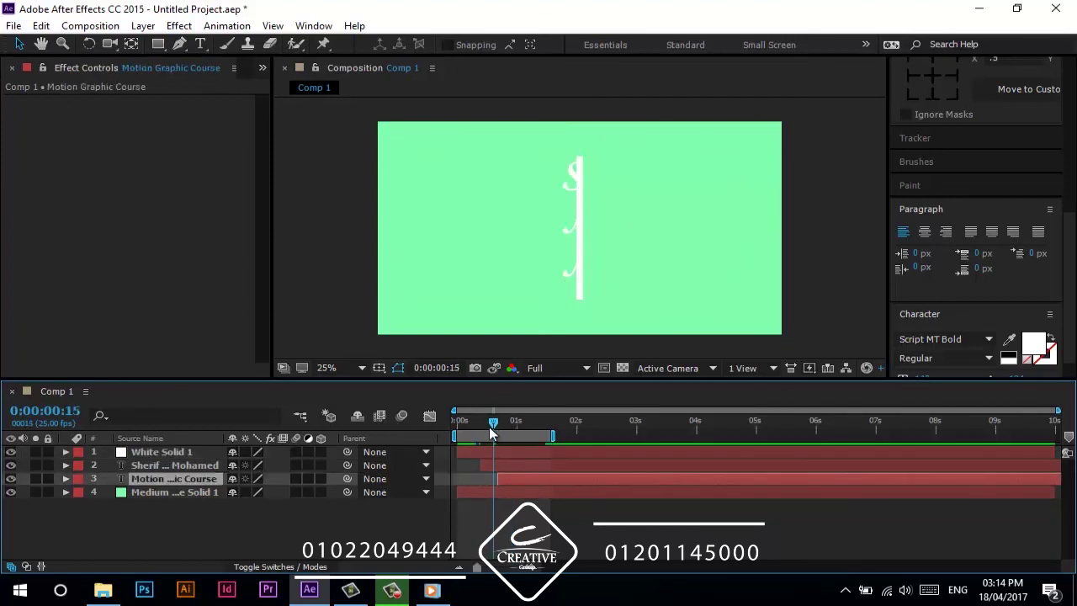
drag(493, 423, 539, 432)
key(Home)
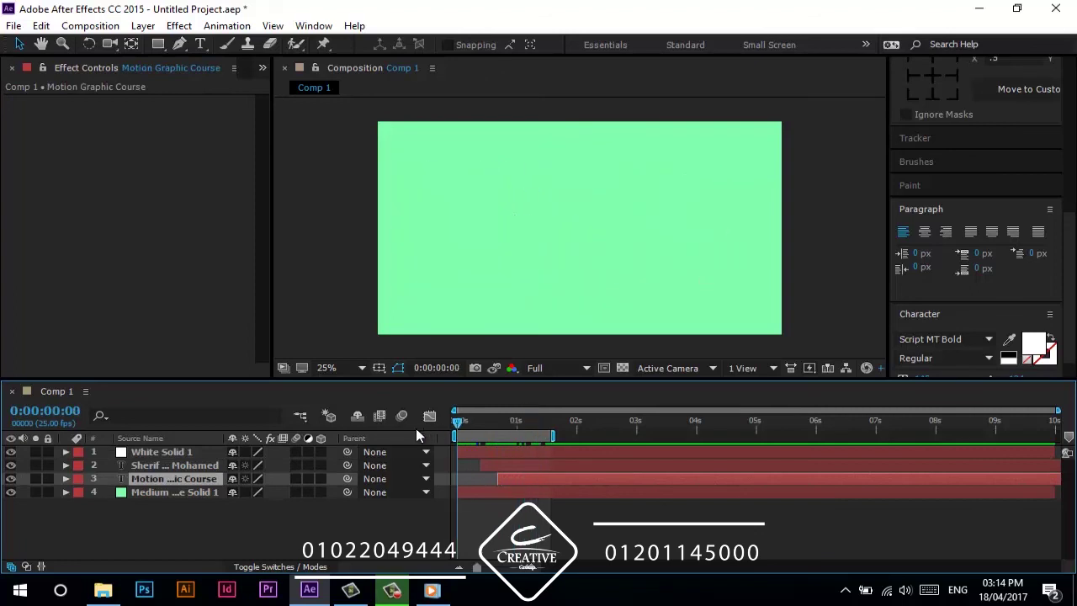
click(357, 524)
key(space)
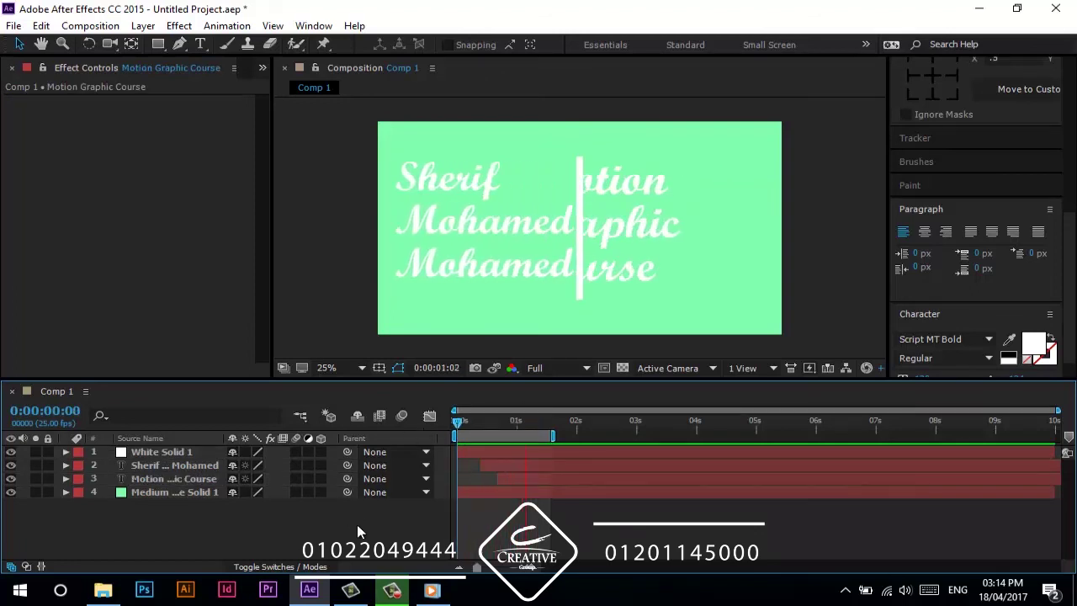